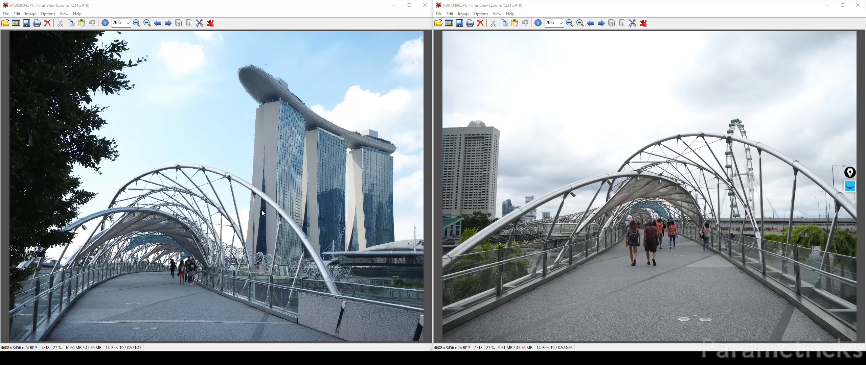
Step: Activate the screen pen and mark the cable spanning between the outer and inner arches in the Marina Bay Sands photo
{"action": "left_click", "coordinate": [212, 198]}
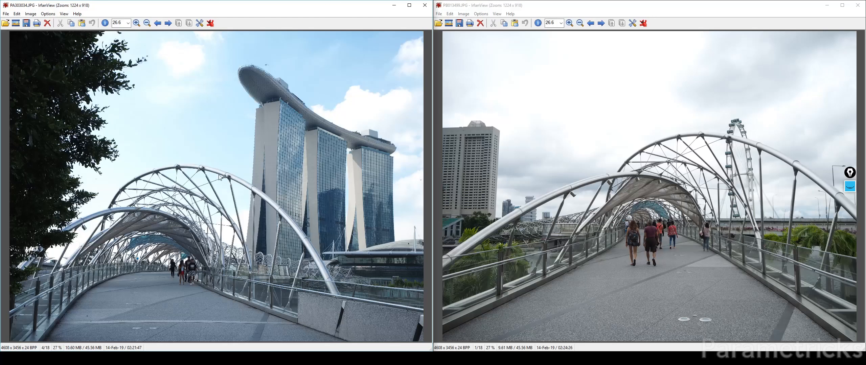
{"action": "left_click", "coordinate": [850, 186]}
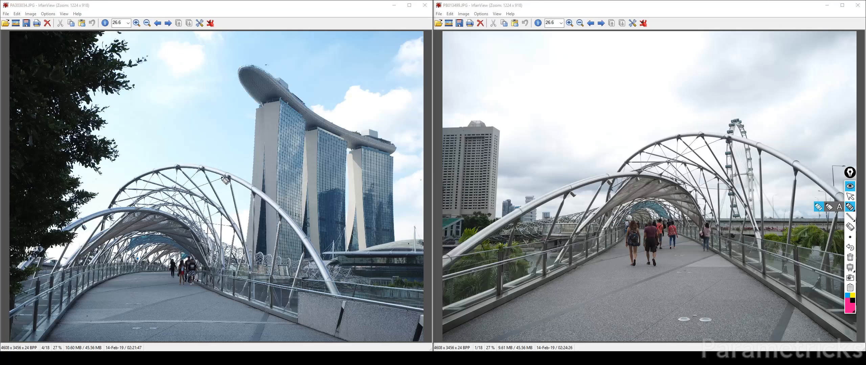
{"action": "left_click_drag", "start_coordinate": [224, 176], "coordinate": [196, 189]}
{"action": "left_click_drag", "start_coordinate": [138, 208], "coordinate": [195, 189]}
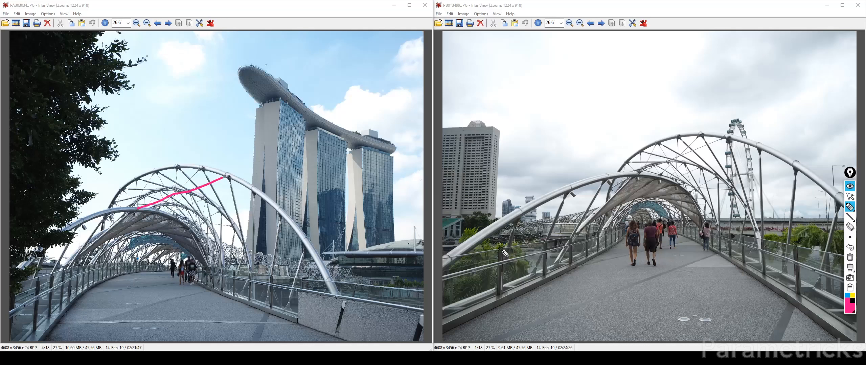
Step: Mark the railing posts along both sides of the walkway in the second bridge photo
{"action": "left_click_drag", "start_coordinate": [502, 247], "coordinate": [498, 299]}
{"action": "left_click_drag", "start_coordinate": [793, 252], "coordinate": [788, 288]}
{"action": "mouse_move", "coordinate": [767, 241]}
{"action": "left_mouse_down"}
{"action": "mouse_move", "coordinate": [759, 271]}
{"action": "mouse_move", "coordinate": [744, 267]}
{"action": "left_mouse_up"}
{"action": "left_click_drag", "start_coordinate": [731, 229], "coordinate": [729, 250]}
{"action": "left_click_drag", "start_coordinate": [541, 247], "coordinate": [546, 270]}
{"action": "mouse_move", "coordinate": [569, 237]}
{"action": "left_mouse_down"}
{"action": "mouse_move", "coordinate": [574, 259]}
{"action": "mouse_move", "coordinate": [588, 257]}
{"action": "left_mouse_up"}
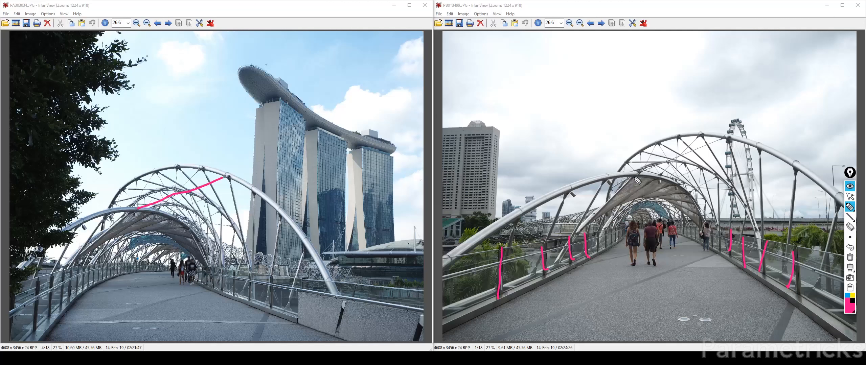
Step: Mark the canopy members in the second bridge photo and the cables between the arches in the first one
{"action": "mouse_move", "coordinate": [631, 178]}
{"action": "left_mouse_down"}
{"action": "mouse_move", "coordinate": [611, 205]}
{"action": "mouse_move", "coordinate": [642, 193]}
{"action": "left_mouse_up"}
{"action": "left_click_drag", "start_coordinate": [682, 188], "coordinate": [656, 197]}
{"action": "mouse_move", "coordinate": [196, 173]}
{"action": "left_mouse_down"}
{"action": "mouse_move", "coordinate": [172, 195]}
{"action": "mouse_move", "coordinate": [139, 177]}
{"action": "mouse_move", "coordinate": [134, 206]}
{"action": "mouse_move", "coordinate": [113, 213]}
{"action": "left_mouse_up"}
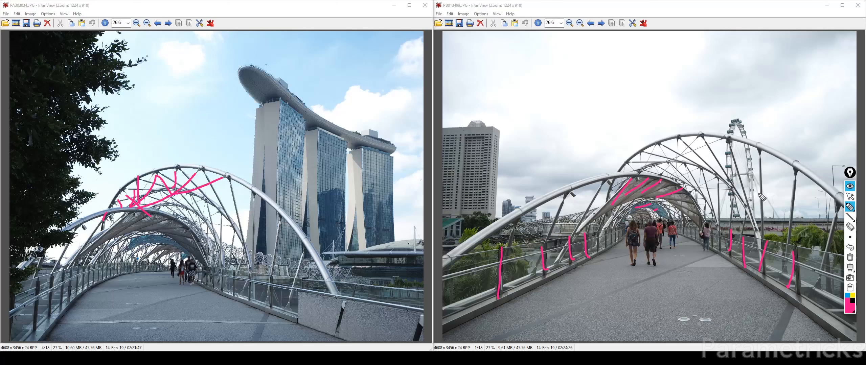
Step: Clear all pen marks and minimize both photos to return to the Rhino and Grasshopper windows
{"action": "left_click", "coordinate": [850, 258]}
{"action": "left_click", "coordinate": [850, 187]}
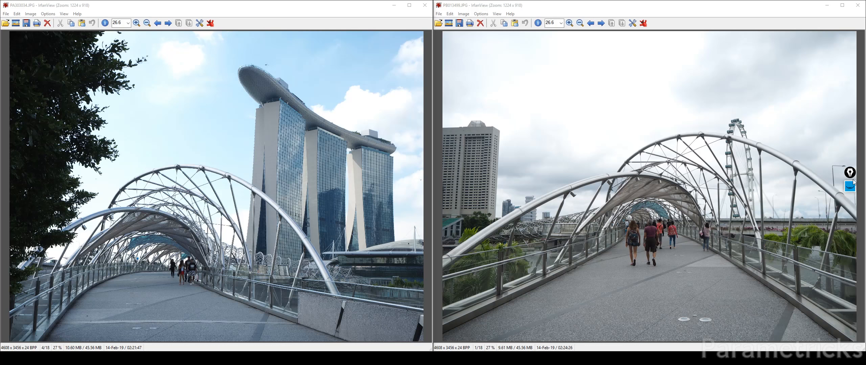
{"action": "left_click", "coordinate": [827, 5]}
{"action": "left_click", "coordinate": [392, 5]}
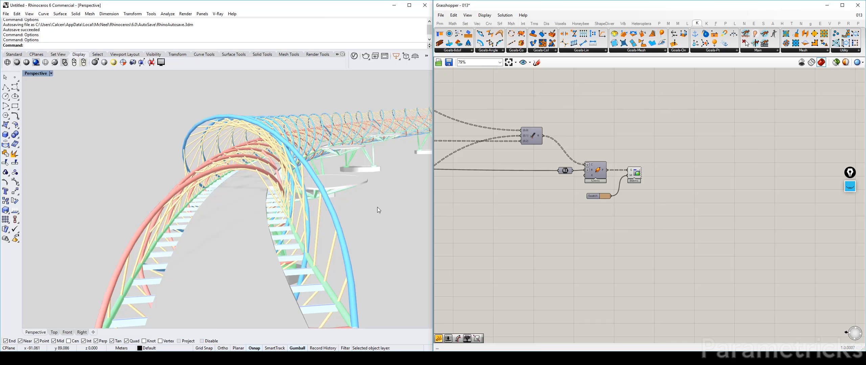
Step: Disable the pipe component that feeds the custom preview with the brown swatch
{"action": "right_click_drag", "start_coordinate": [348, 208], "coordinate": [287, 176]}
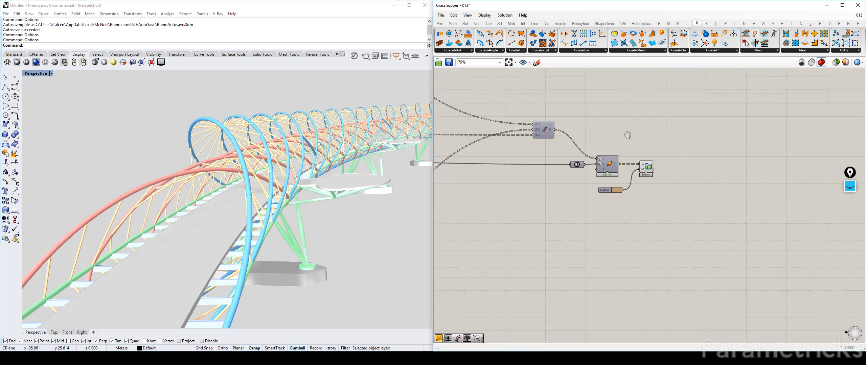
{"action": "right_click_drag", "start_coordinate": [590, 156], "coordinate": [608, 157]}
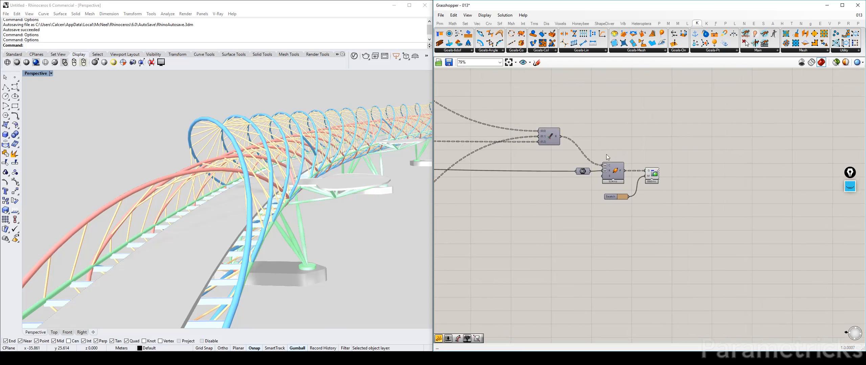
{"action": "left_click", "coordinate": [617, 175]}
{"action": "middle_click", "coordinate": [619, 172]}
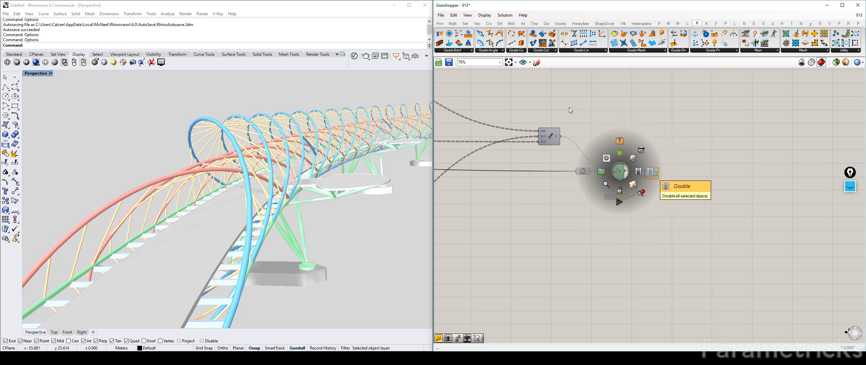
{"action": "key", "text": "ctrl+e"}
Step: Inspect the bracing lines from the flattened Merge component around the bridge end and hide that component's preview
{"action": "left_click", "coordinate": [550, 138]}
{"action": "scroll", "coordinate": [549, 139], "scroll_direction": "up", "scroll_amount": 3}
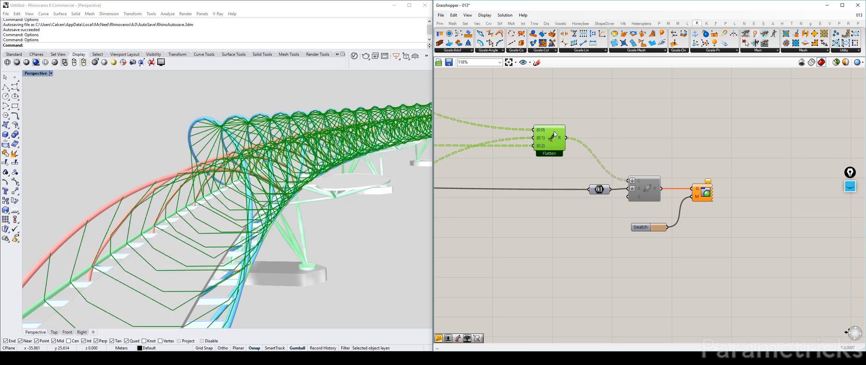
{"action": "left_click", "coordinate": [633, 115]}
{"action": "scroll", "coordinate": [323, 166], "scroll_direction": "down", "scroll_amount": 3}
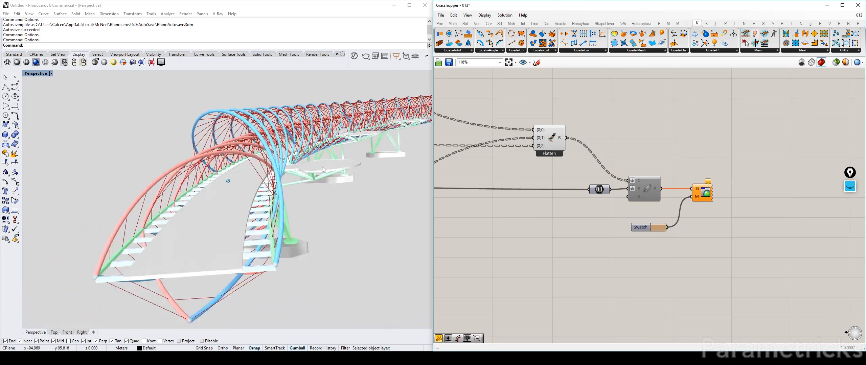
{"action": "right_click_drag", "start_coordinate": [323, 167], "coordinate": [336, 198]}
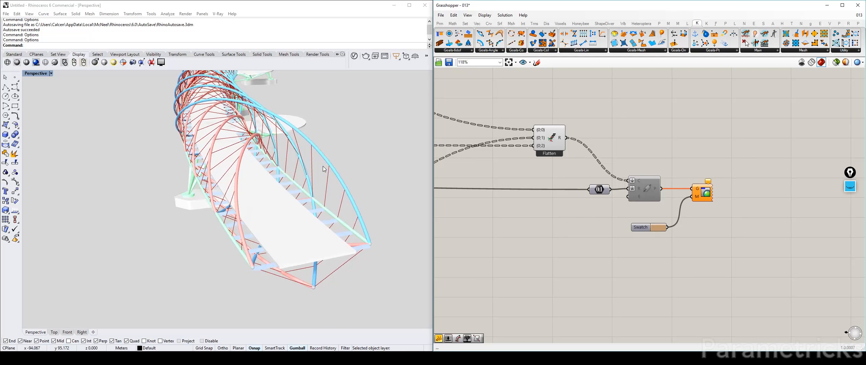
{"action": "right_click_drag", "start_coordinate": [323, 166], "coordinate": [323, 102]}
{"action": "right_click_drag", "start_coordinate": [323, 168], "coordinate": [324, 185]}
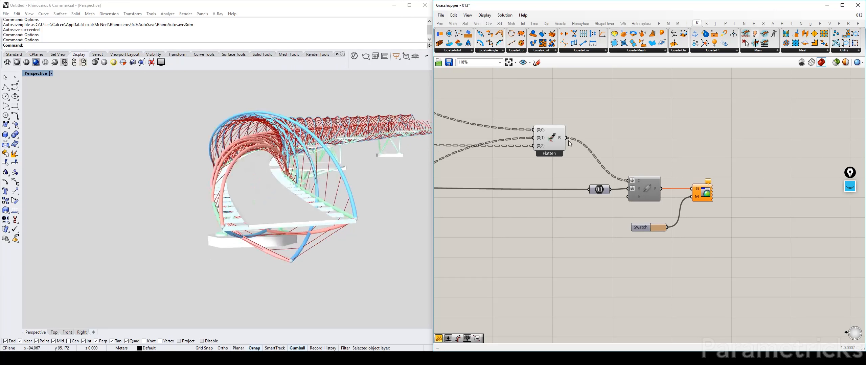
{"action": "left_click", "coordinate": [550, 136]}
{"action": "key", "text": "ctrl+q"}
{"action": "left_click", "coordinate": [531, 192]}
Step: Examine the full Grasshopper definition and the outer and inner arches at the open end of the bridge model
{"action": "scroll", "coordinate": [531, 194], "scroll_direction": "down", "scroll_amount": 10}
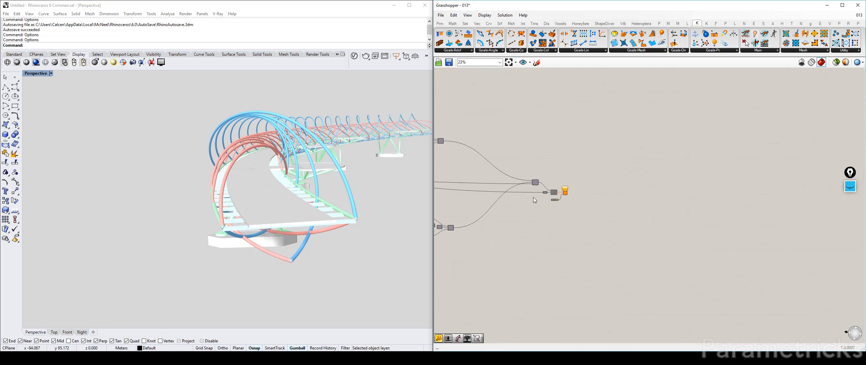
{"action": "scroll", "coordinate": [549, 143], "scroll_direction": "up", "scroll_amount": 3}
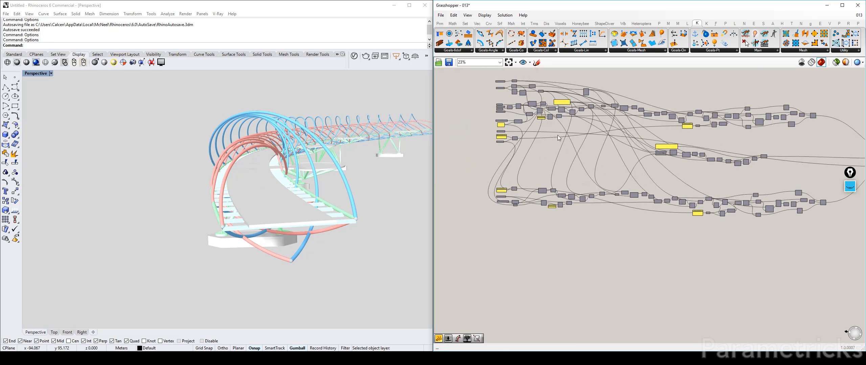
{"action": "scroll", "coordinate": [343, 144], "scroll_direction": "up", "scroll_amount": 5}
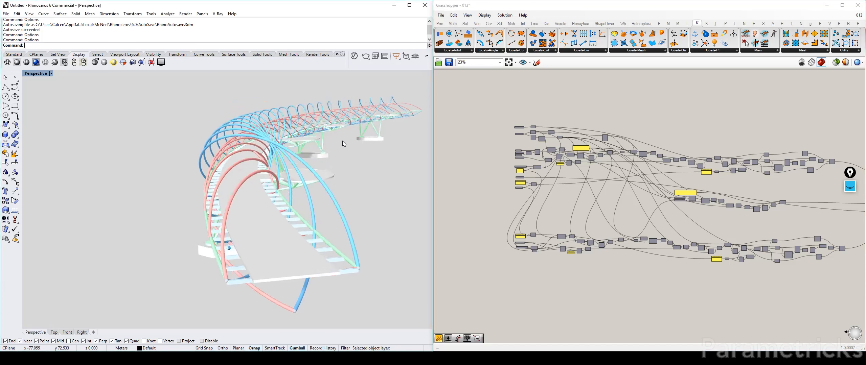
{"action": "right_click_drag", "start_coordinate": [343, 143], "coordinate": [343, 132]}
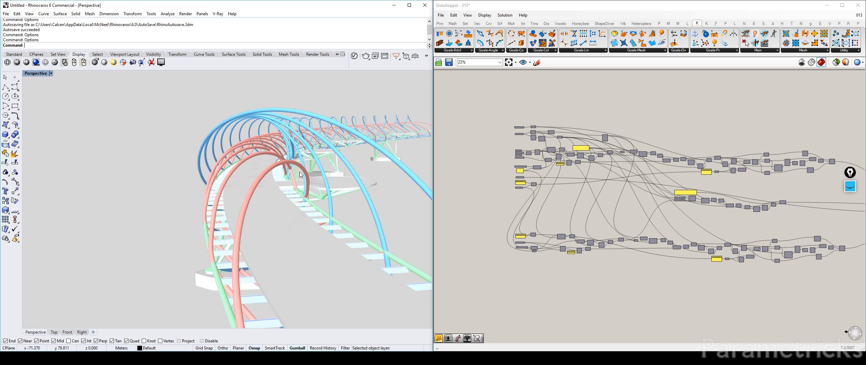
{"action": "right_click_drag", "start_coordinate": [300, 172], "coordinate": [300, 206]}
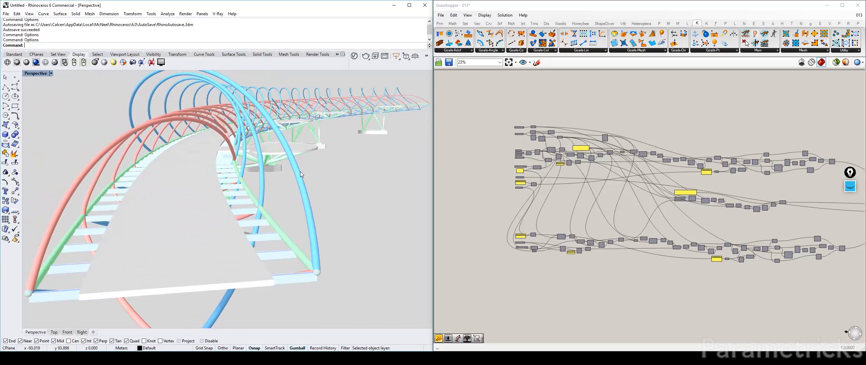
{"action": "right_click_drag", "start_coordinate": [300, 171], "coordinate": [305, 181]}
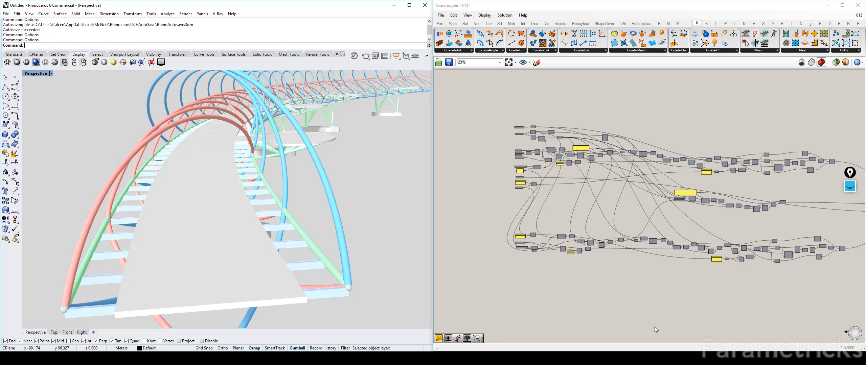
Step: Switch to the Marina Bay Sands photo in IrfanView and enlarge the area around the bridge's arches and cables
{"action": "key", "text": "alt+Tab"}
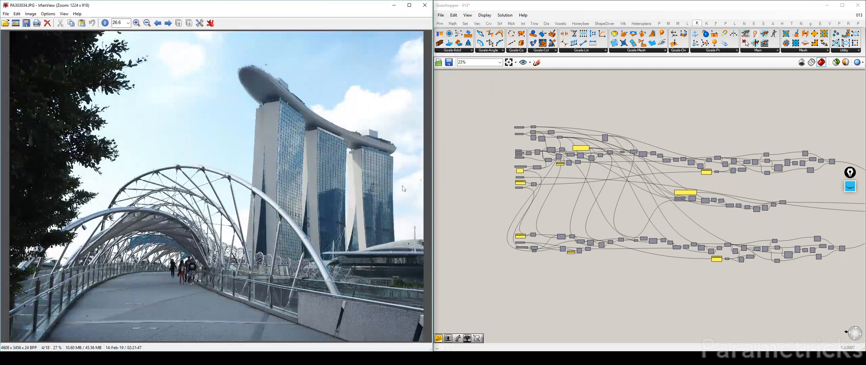
{"action": "left_click", "coordinate": [850, 186]}
{"action": "left_click", "coordinate": [850, 207]}
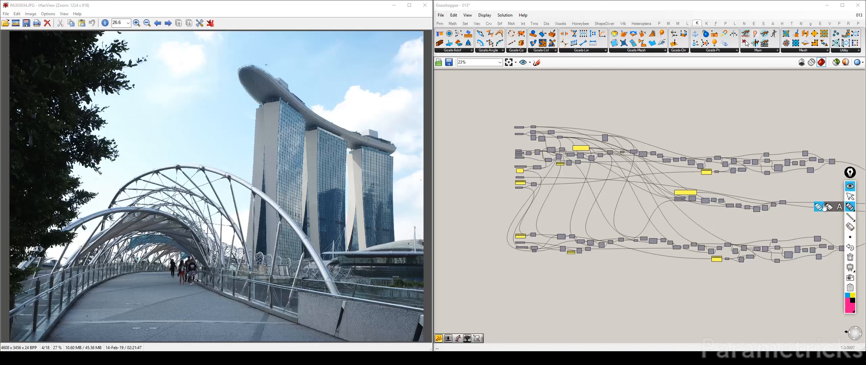
{"action": "left_click", "coordinate": [850, 197]}
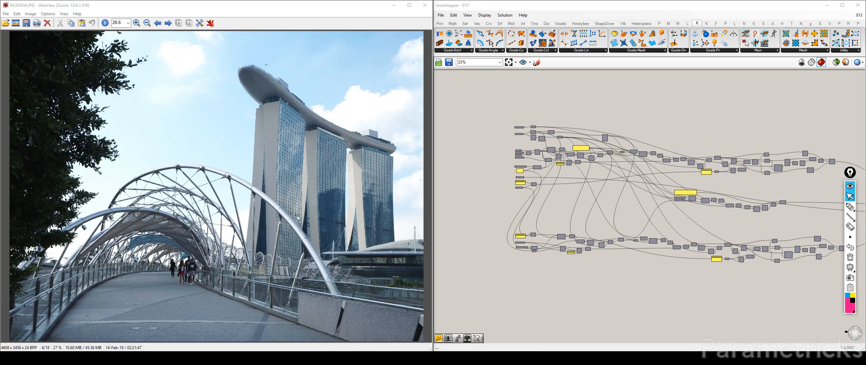
{"action": "left_click_drag", "start_coordinate": [119, 157], "coordinate": [251, 260]}
{"action": "left_click", "coordinate": [210, 188]}
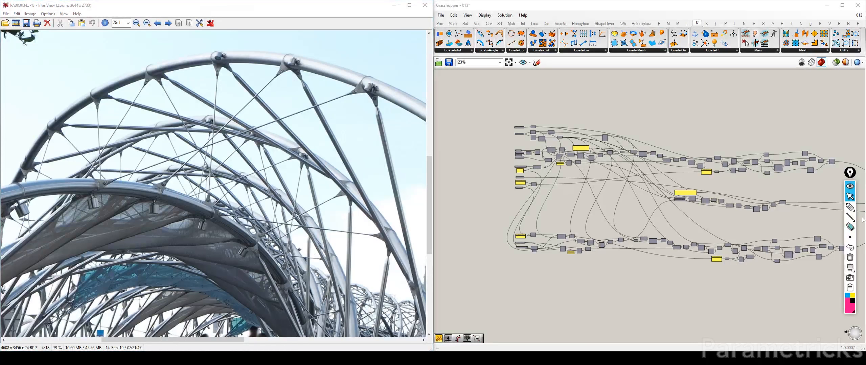
Step: Mark with the pen the cable connection points along the front outer arch and one on the inner arch
{"action": "left_click", "coordinate": [850, 208]}
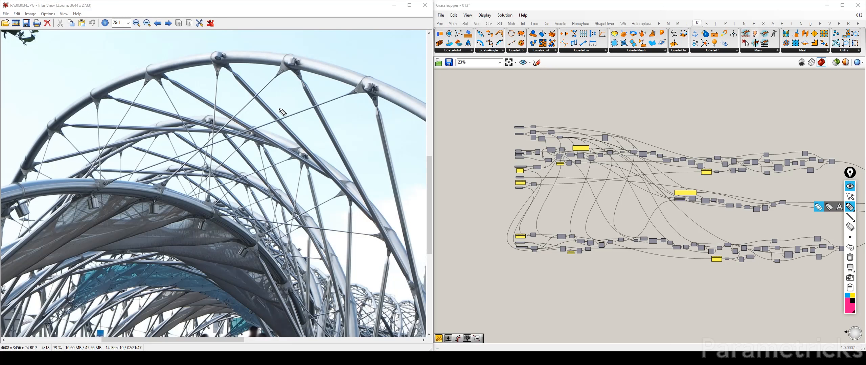
{"action": "left_click_drag", "start_coordinate": [371, 85], "coordinate": [374, 88]}
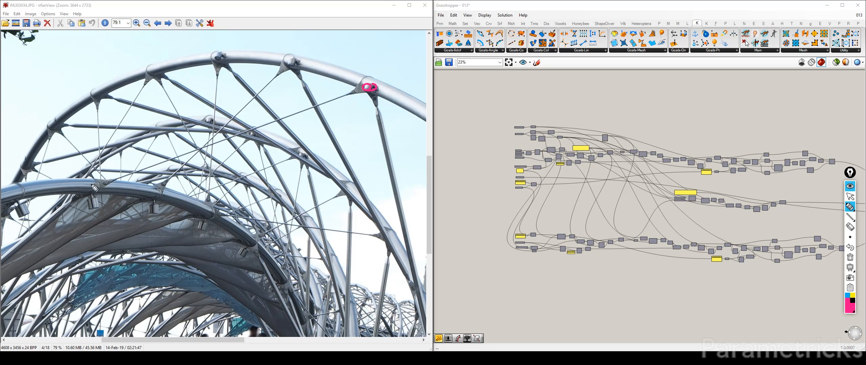
{"action": "left_click_drag", "start_coordinate": [99, 184], "coordinate": [138, 171]}
{"action": "left_click_drag", "start_coordinate": [369, 89], "coordinate": [336, 100]}
{"action": "left_click_drag", "start_coordinate": [292, 60], "coordinate": [263, 87]}
{"action": "left_click_drag", "start_coordinate": [220, 57], "coordinate": [213, 87]}
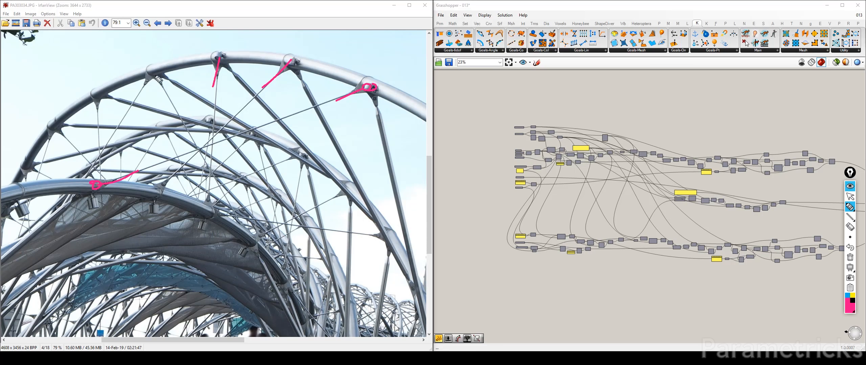
{"action": "mouse_move", "coordinate": [151, 67]}
{"action": "left_mouse_down"}
{"action": "mouse_move", "coordinate": [134, 95]}
{"action": "mouse_move", "coordinate": [166, 96]}
{"action": "left_mouse_up"}
{"action": "left_click_drag", "start_coordinate": [98, 92], "coordinate": [97, 111]}
{"action": "left_click_drag", "start_coordinate": [54, 126], "coordinate": [42, 158]}
{"action": "left_click_drag", "start_coordinate": [60, 130], "coordinate": [71, 155]}
{"action": "mouse_move", "coordinate": [24, 166]}
{"action": "left_mouse_down"}
{"action": "mouse_move", "coordinate": [23, 189]}
{"action": "mouse_move", "coordinate": [46, 178]}
{"action": "left_mouse_up"}
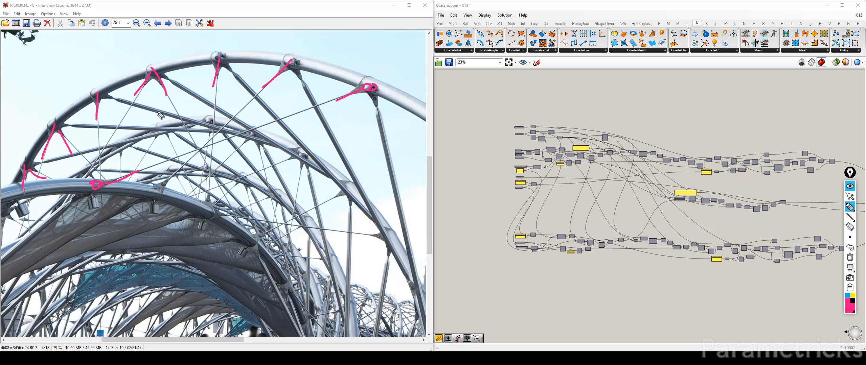
Step: Mark the cable connection points along the second outer arch and on the inner arch above the canopy
{"action": "left_click_drag", "start_coordinate": [154, 139], "coordinate": [160, 130]}
{"action": "left_click_drag", "start_coordinate": [164, 130], "coordinate": [176, 148]}
{"action": "left_click_drag", "start_coordinate": [240, 147], "coordinate": [253, 136]}
{"action": "mouse_move", "coordinate": [276, 162]}
{"action": "left_mouse_down"}
{"action": "mouse_move", "coordinate": [301, 156]}
{"action": "mouse_move", "coordinate": [298, 176]}
{"action": "left_mouse_up"}
{"action": "left_click_drag", "start_coordinate": [326, 202], "coordinate": [346, 188]}
{"action": "left_click_drag", "start_coordinate": [387, 242], "coordinate": [349, 236]}
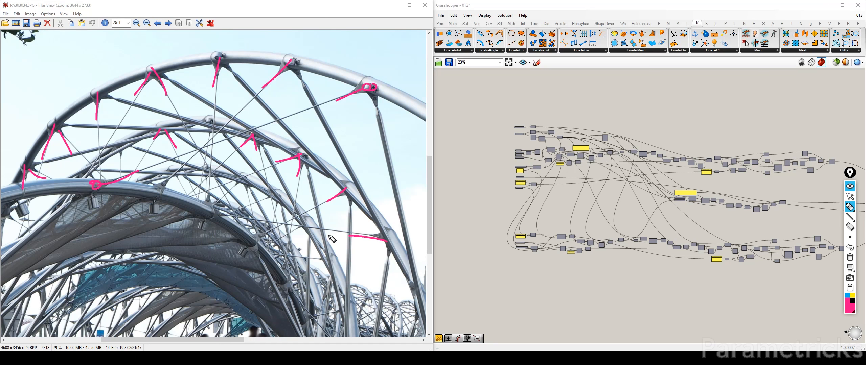
{"action": "mouse_move", "coordinate": [254, 239]}
{"action": "left_mouse_down"}
{"action": "mouse_move", "coordinate": [264, 230]}
{"action": "mouse_move", "coordinate": [218, 215]}
{"action": "left_mouse_up"}
{"action": "left_click_drag", "start_coordinate": [208, 185], "coordinate": [212, 205]}
{"action": "left_click_drag", "start_coordinate": [158, 190], "coordinate": [169, 177]}
Step: Clear all pen marks from the enlarged photo, return to the normal cursor, and switch to the Rhino model
{"action": "left_click", "coordinate": [852, 259]}
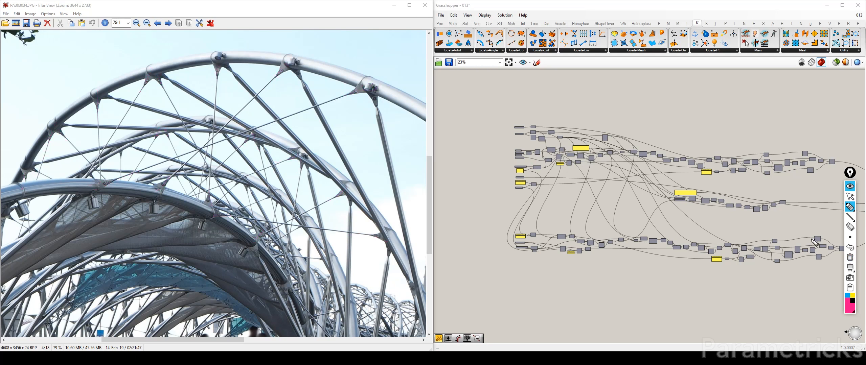
{"action": "left_click", "coordinate": [853, 198]}
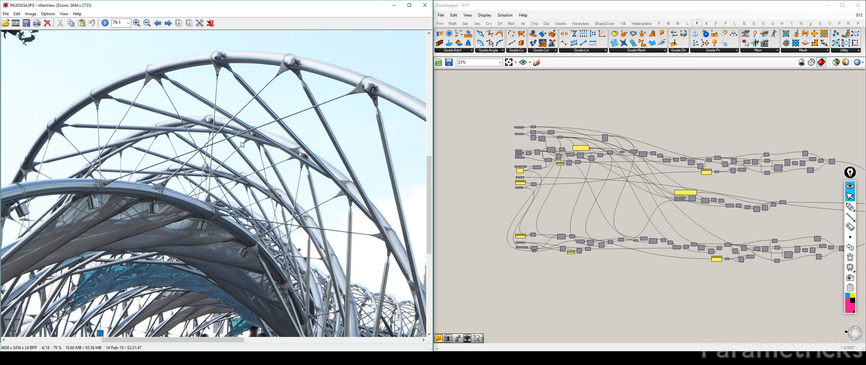
{"action": "key", "text": "alt+Tab"}
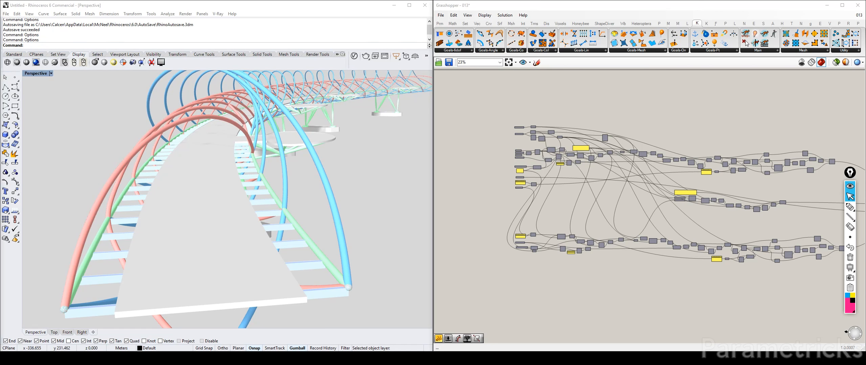
Step: Switch back to the full bridge photo and circle the descending end section of the front arch with the pen
{"action": "key", "text": "alt+Tab"}
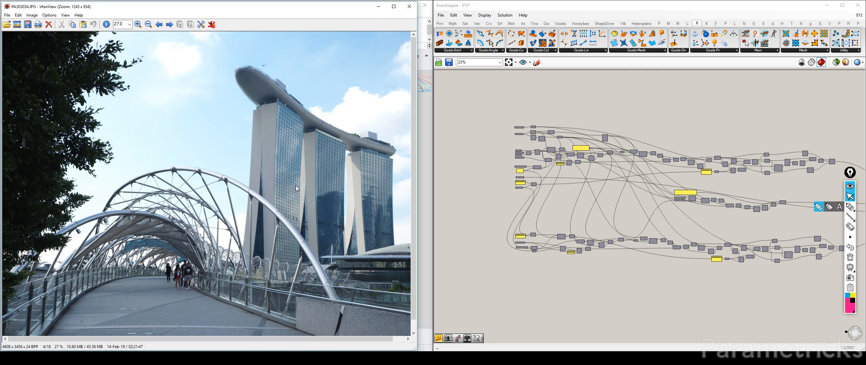
{"action": "left_click", "coordinate": [850, 207]}
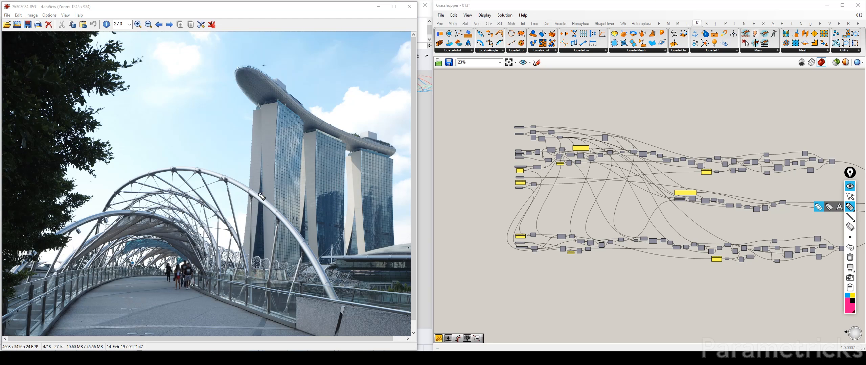
{"action": "mouse_move", "coordinate": [249, 182]}
{"action": "left_mouse_down"}
{"action": "mouse_move", "coordinate": [256, 213]}
{"action": "mouse_move", "coordinate": [323, 312]}
{"action": "mouse_move", "coordinate": [316, 238]}
{"action": "mouse_move", "coordinate": [232, 171]}
{"action": "left_mouse_up"}
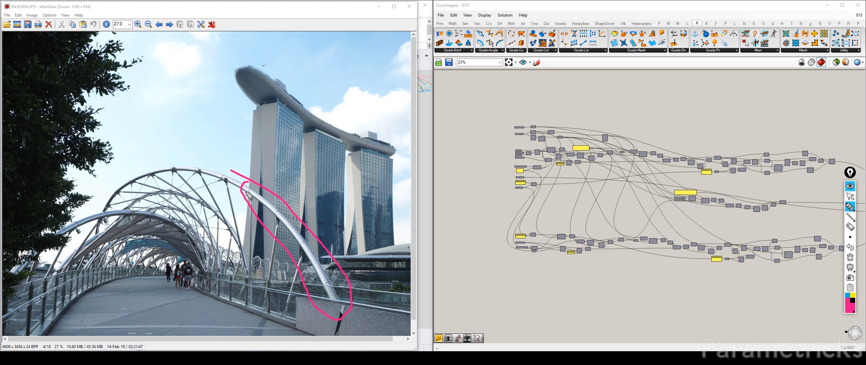
Step: Draw two pen lines linking the circled end section of the front arch to the inner arch, and clear all pen marks
{"action": "left_click_drag", "start_coordinate": [249, 191], "coordinate": [128, 214]}
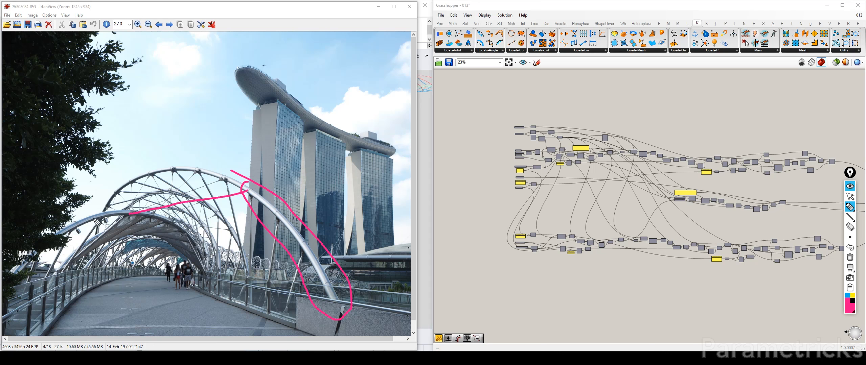
{"action": "left_click_drag", "start_coordinate": [104, 215], "coordinate": [248, 191]}
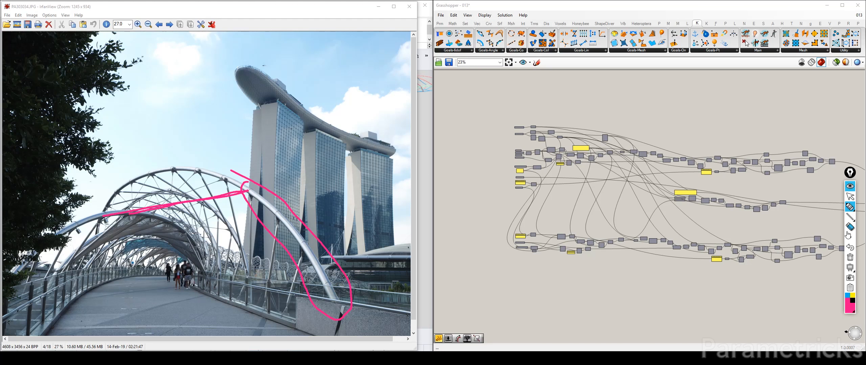
{"action": "left_click", "coordinate": [849, 259]}
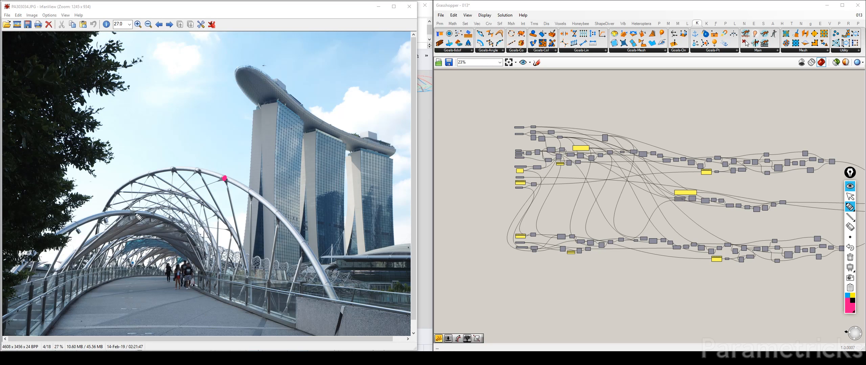
Step: Draw three cable lines from one connection point on the front outer arch to the inner arch and railing side, and clear the marks
{"action": "left_click_drag", "start_coordinate": [226, 178], "coordinate": [135, 214]}
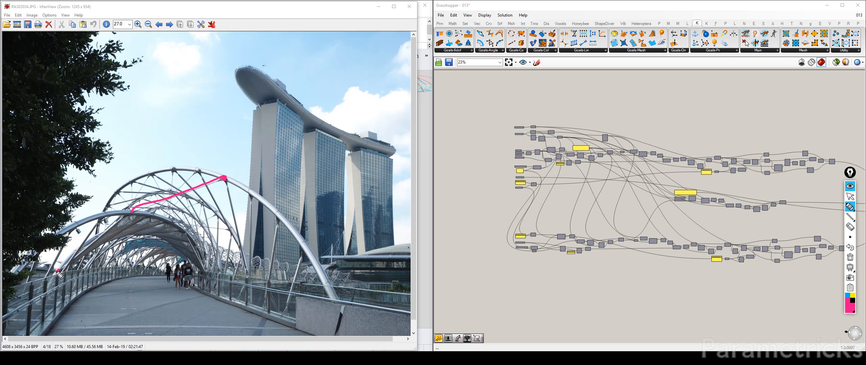
{"action": "left_click_drag", "start_coordinate": [58, 271], "coordinate": [227, 176]}
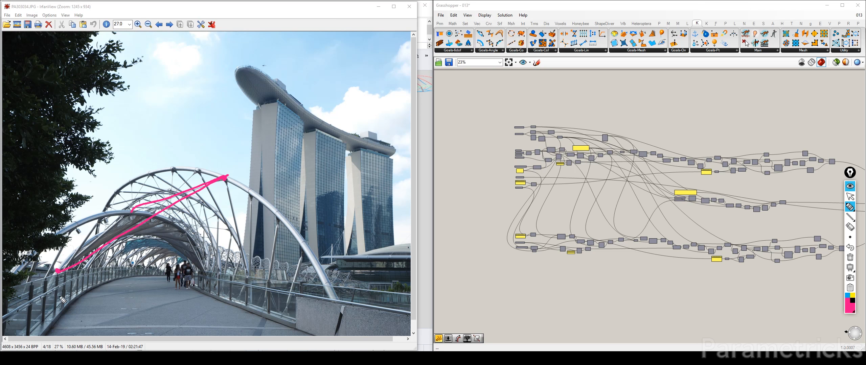
{"action": "left_click_drag", "start_coordinate": [44, 304], "coordinate": [226, 177]}
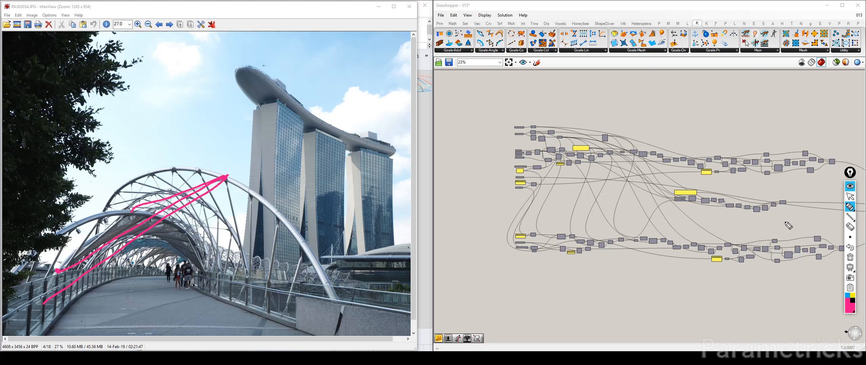
{"action": "left_click", "coordinate": [851, 260]}
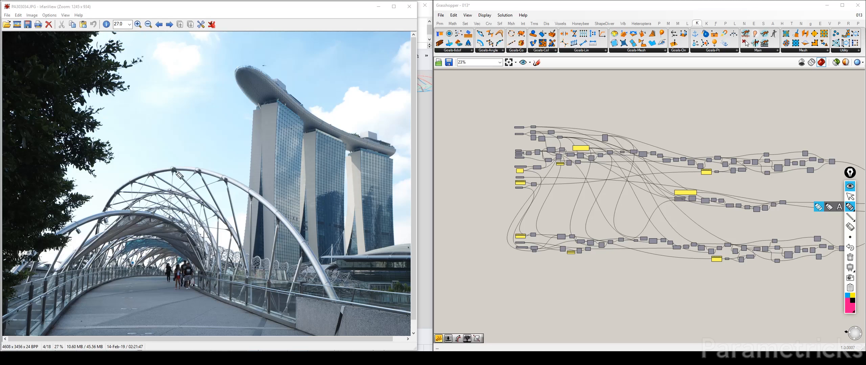
Step: Draw cable lines from the point near the front arch's crown to the inner arch and railing, and circle the point and the tunnel area
{"action": "left_click_drag", "start_coordinate": [197, 171], "coordinate": [152, 214]}
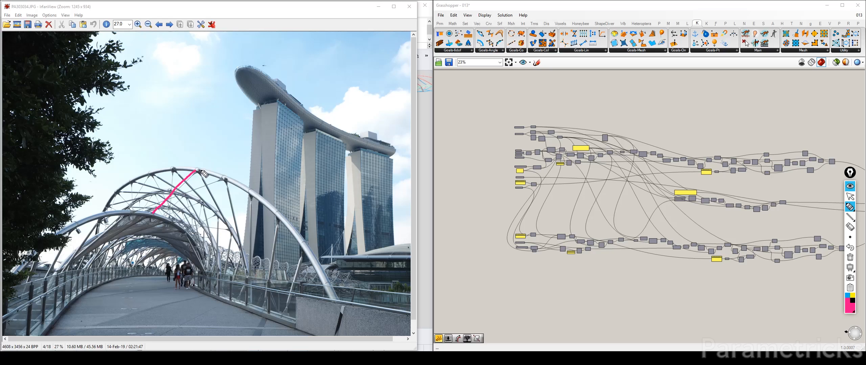
{"action": "left_click_drag", "start_coordinate": [200, 173], "coordinate": [58, 268]}
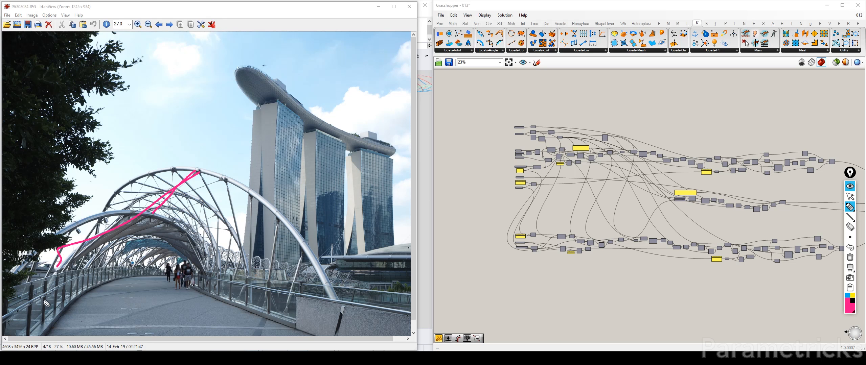
{"action": "left_click_drag", "start_coordinate": [42, 300], "coordinate": [199, 171]}
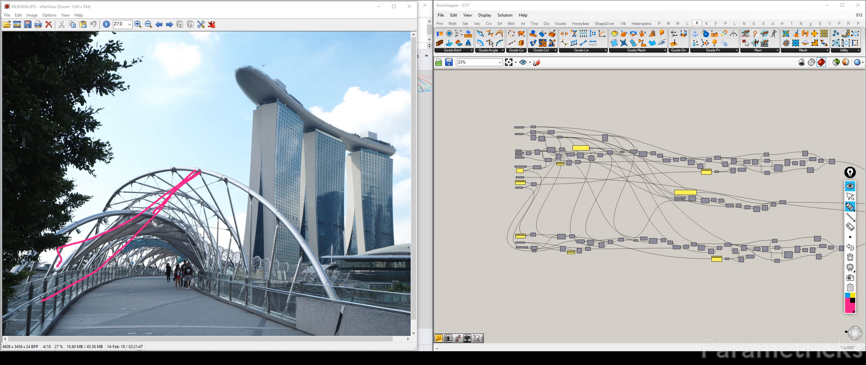
{"action": "mouse_move", "coordinate": [165, 278]}
{"action": "left_mouse_down"}
{"action": "mouse_move", "coordinate": [168, 261]}
{"action": "mouse_move", "coordinate": [182, 252]}
{"action": "left_mouse_up"}
{"action": "left_click_drag", "start_coordinate": [203, 173], "coordinate": [196, 168]}
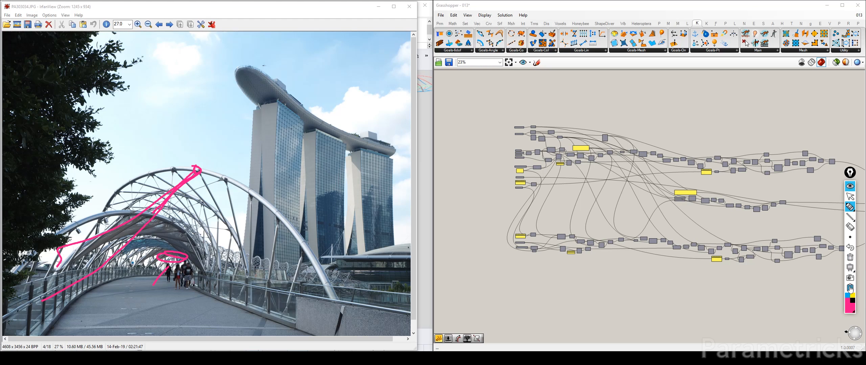
Step: Trace the full inner arch loop in blue and draw cable lines from it to a circled point near the outer arch's far end
{"action": "left_click", "coordinate": [848, 297]}
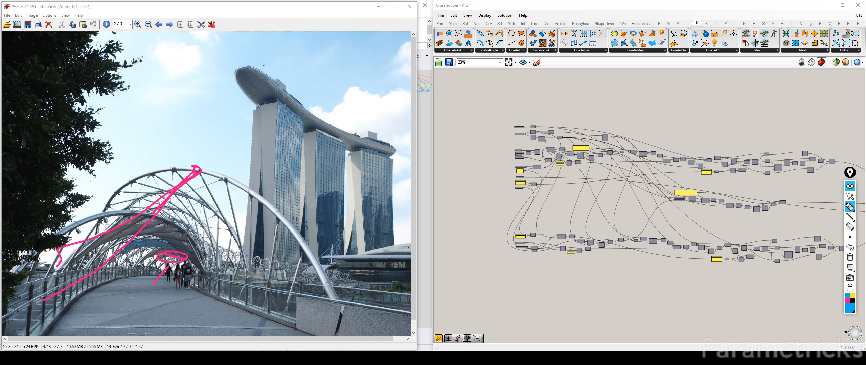
{"action": "mouse_move", "coordinate": [186, 233]}
{"action": "left_mouse_down"}
{"action": "mouse_move", "coordinate": [118, 220]}
{"action": "mouse_move", "coordinate": [66, 270]}
{"action": "mouse_move", "coordinate": [108, 331]}
{"action": "left_mouse_up"}
{"action": "mouse_move", "coordinate": [183, 231]}
{"action": "left_mouse_down"}
{"action": "mouse_move", "coordinate": [218, 292]}
{"action": "mouse_move", "coordinate": [126, 324]}
{"action": "mouse_move", "coordinate": [93, 320]}
{"action": "left_mouse_up"}
{"action": "left_click_drag", "start_coordinate": [213, 288], "coordinate": [351, 281]}
{"action": "mouse_move", "coordinate": [243, 256]}
{"action": "left_mouse_down"}
{"action": "mouse_move", "coordinate": [362, 273]}
{"action": "mouse_move", "coordinate": [353, 281]}
{"action": "left_mouse_up"}
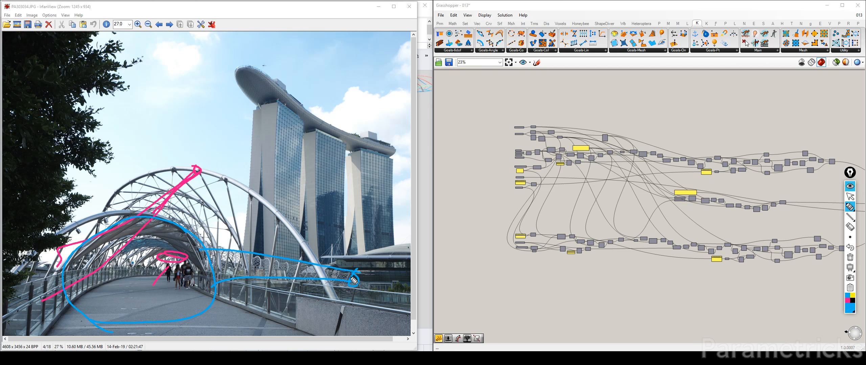
{"action": "mouse_move", "coordinate": [204, 316]}
{"action": "left_mouse_down"}
{"action": "mouse_move", "coordinate": [322, 286]}
{"action": "mouse_move", "coordinate": [187, 315]}
{"action": "left_mouse_up"}
{"action": "left_click_drag", "start_coordinate": [358, 272], "coordinate": [172, 231]}
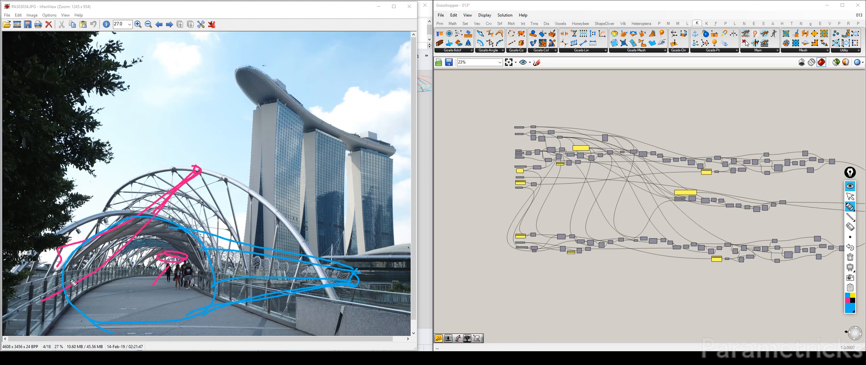
Step: Draw a magenta horizontal line above the bridge with three division marks along it, and clear all pen marks
{"action": "left_click", "coordinate": [52, 295]}
{"action": "left_click", "coordinate": [848, 300]}
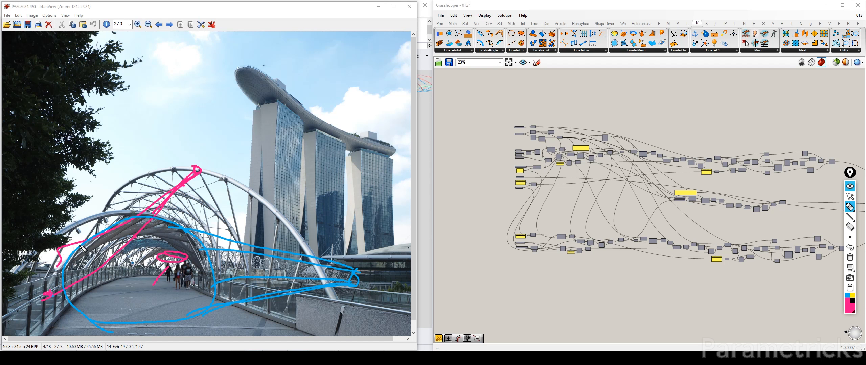
{"action": "left_click_drag", "start_coordinate": [162, 92], "coordinate": [321, 88]}
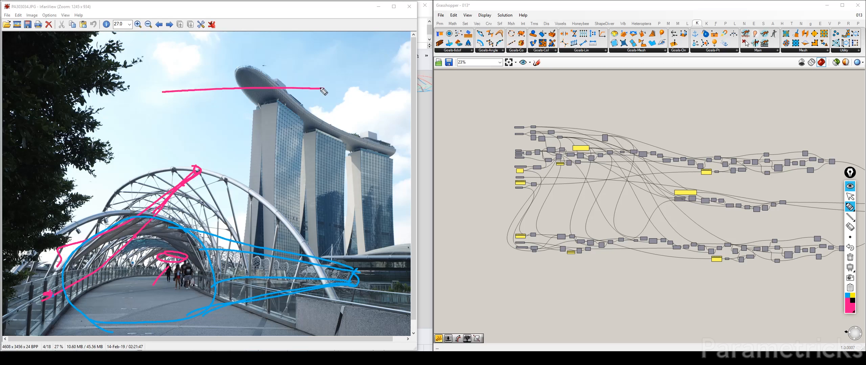
{"action": "left_click_drag", "start_coordinate": [174, 88], "coordinate": [175, 96]}
{"action": "left_click_drag", "start_coordinate": [241, 83], "coordinate": [245, 96]}
{"action": "left_click_drag", "start_coordinate": [314, 87], "coordinate": [312, 99]}
{"action": "mouse_move", "coordinate": [162, 92]}
{"action": "left_mouse_down"}
{"action": "mouse_move", "coordinate": [173, 90]}
{"action": "mouse_move", "coordinate": [171, 98]}
{"action": "left_mouse_up"}
{"action": "left_click_drag", "start_coordinate": [241, 100], "coordinate": [240, 101]}
{"action": "left_click_drag", "start_coordinate": [312, 101], "coordinate": [311, 102]}
{"action": "left_click", "coordinate": [850, 257]}
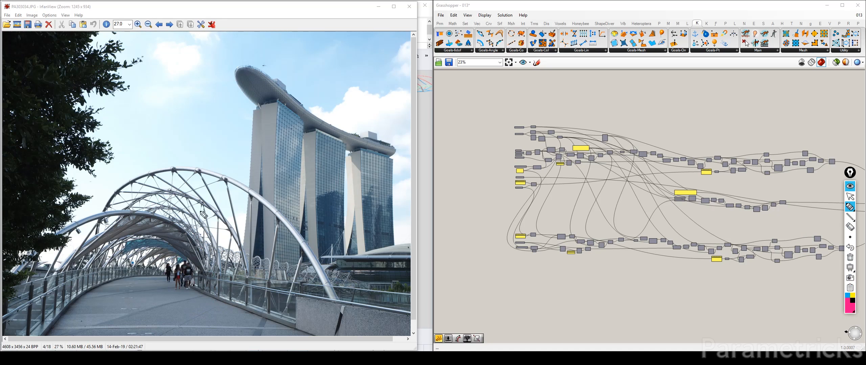
Step: Draw two magenta cable lines from the front outer arch to the inner arch and add cross ticks where they meet other cables
{"action": "left_click_drag", "start_coordinate": [142, 212], "coordinate": [226, 179]}
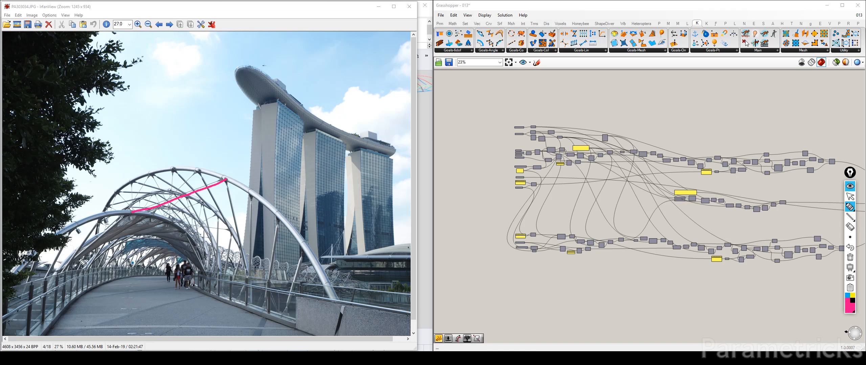
{"action": "left_click_drag", "start_coordinate": [57, 273], "coordinate": [226, 181]}
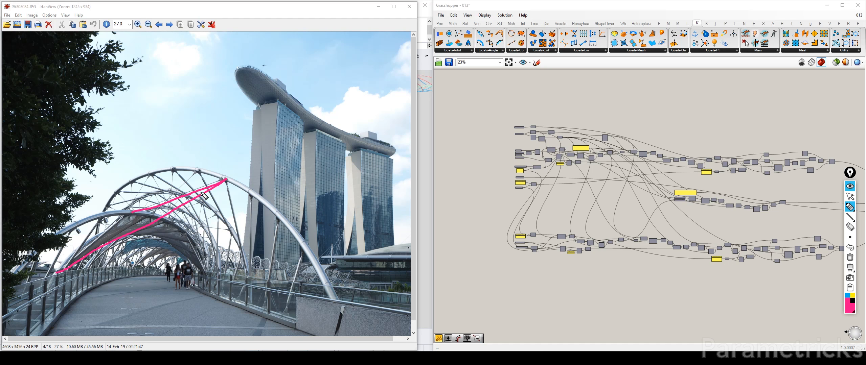
{"action": "left_click_drag", "start_coordinate": [64, 263], "coordinate": [72, 271]}
{"action": "left_click_drag", "start_coordinate": [206, 185], "coordinate": [177, 203]}
Step: Circle the inner arch loop in blue, draw a downward arrow from the outer arch, and highlight two cable points on the inner arch
{"action": "left_click", "coordinate": [847, 296]}
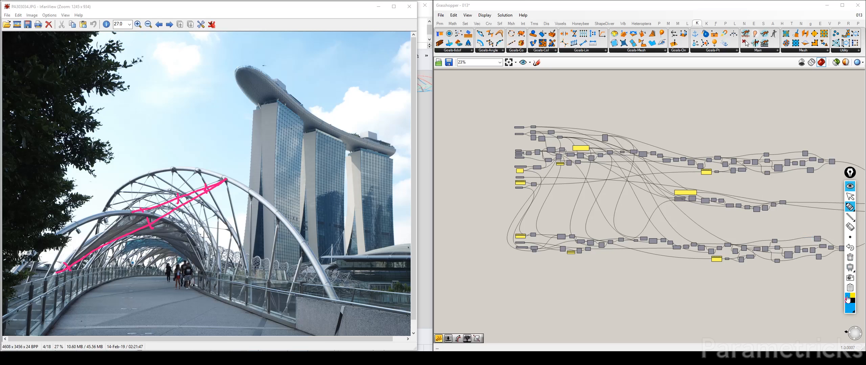
{"action": "mouse_move", "coordinate": [181, 226]}
{"action": "left_mouse_down"}
{"action": "mouse_move", "coordinate": [101, 216]}
{"action": "mouse_move", "coordinate": [88, 324]}
{"action": "mouse_move", "coordinate": [204, 249]}
{"action": "mouse_move", "coordinate": [176, 222]}
{"action": "left_mouse_up"}
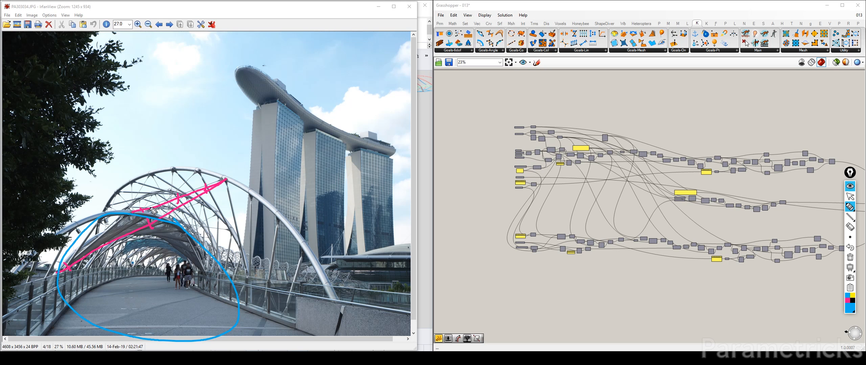
{"action": "mouse_move", "coordinate": [152, 173]}
{"action": "left_mouse_down"}
{"action": "mouse_move", "coordinate": [156, 193]}
{"action": "mouse_move", "coordinate": [161, 188]}
{"action": "left_mouse_up"}
{"action": "mouse_move", "coordinate": [151, 224]}
{"action": "left_mouse_down"}
{"action": "mouse_move", "coordinate": [146, 233]}
{"action": "mouse_move", "coordinate": [153, 220]}
{"action": "left_mouse_up"}
{"action": "left_click_drag", "start_coordinate": [75, 268], "coordinate": [80, 261]}
Step: Draw a blue arrow from the cables toward the outer arch's descending side and cross two blue strokes over that arch
{"action": "mouse_move", "coordinate": [179, 202]}
{"action": "left_mouse_down"}
{"action": "mouse_move", "coordinate": [195, 211]}
{"action": "mouse_move", "coordinate": [252, 215]}
{"action": "left_mouse_up"}
{"action": "left_click_drag", "start_coordinate": [235, 206], "coordinate": [234, 222]}
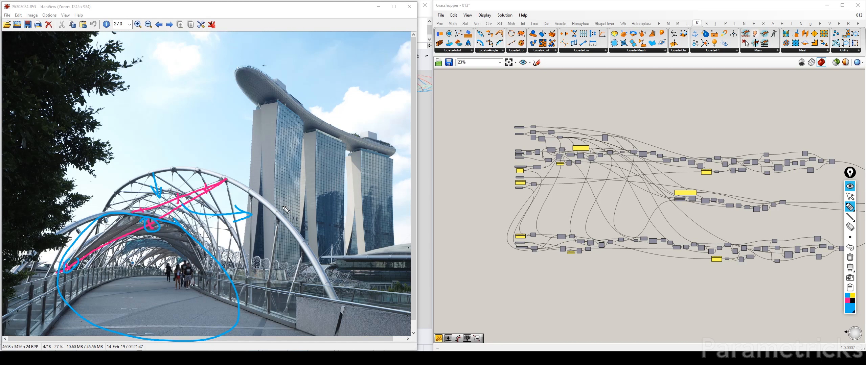
{"action": "left_click_drag", "start_coordinate": [258, 189], "coordinate": [293, 224]}
{"action": "left_click_drag", "start_coordinate": [281, 196], "coordinate": [243, 248]}
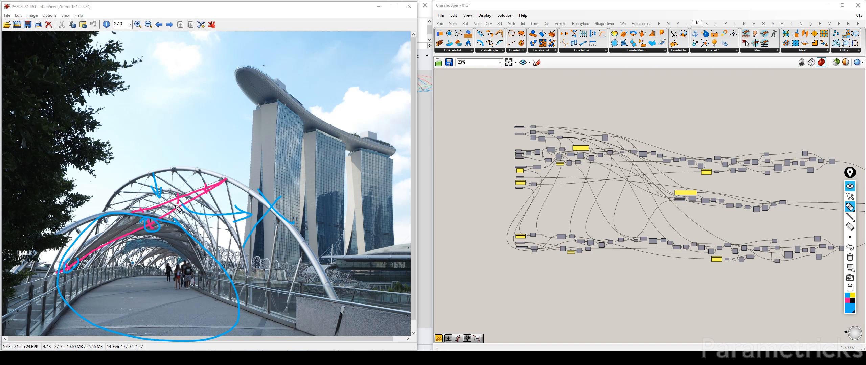
Step: Clear all pen marks from the photo, return to the normal cursor, and switch to the Rhino model
{"action": "mouse_move", "coordinate": [850, 216]}
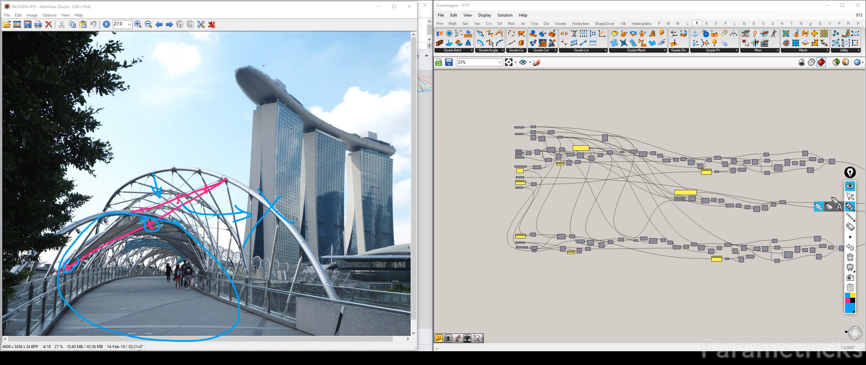
{"action": "left_click", "coordinate": [818, 207]}
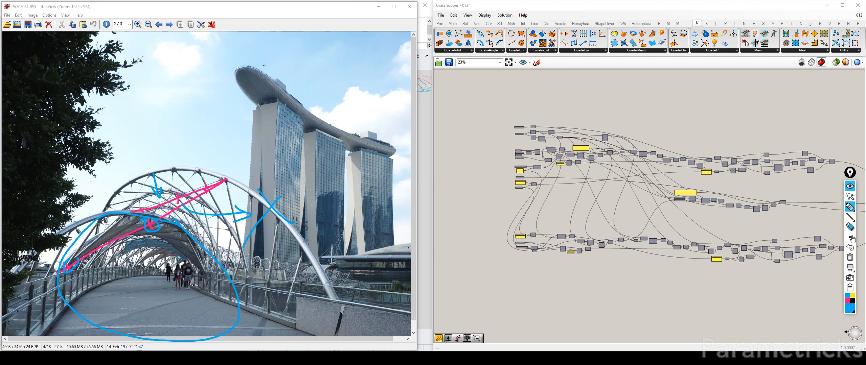
{"action": "left_click", "coordinate": [849, 257]}
{"action": "left_click", "coordinate": [850, 196]}
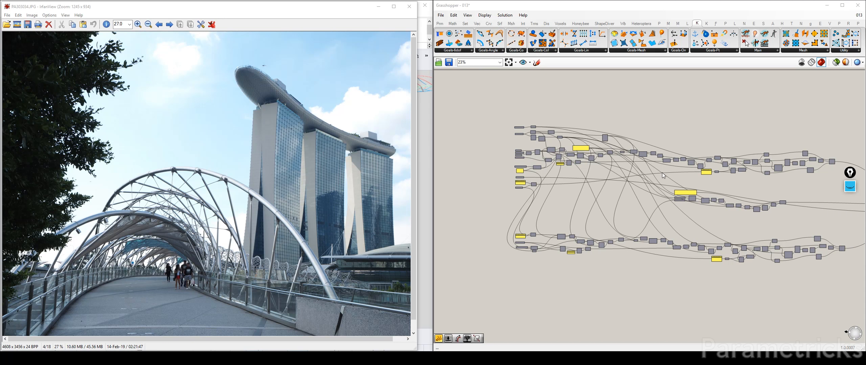
{"action": "left_click", "coordinate": [480, 121]}
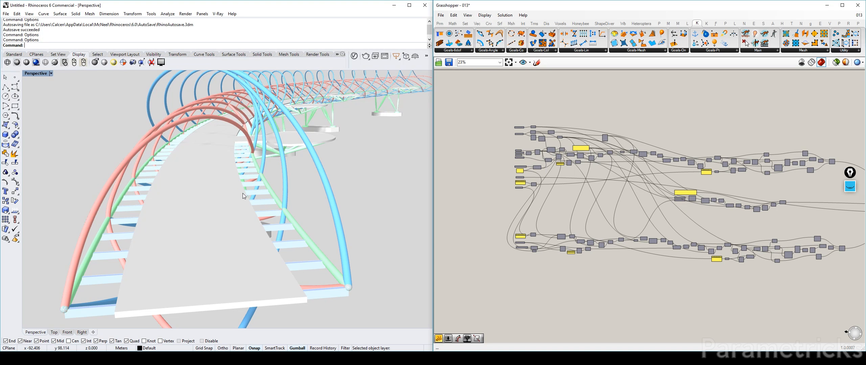
Step: Locate and select the Dispatch component near the start of the upper component chain in the Grasshopper definition
{"action": "right_click_drag", "start_coordinate": [708, 222], "coordinate": [667, 155]}
{"action": "scroll", "coordinate": [667, 156], "scroll_direction": "up", "scroll_amount": 2}
{"action": "scroll", "coordinate": [667, 156], "scroll_direction": "down", "scroll_amount": 4}
{"action": "right_click_drag", "start_coordinate": [744, 171], "coordinate": [692, 170]}
{"action": "scroll", "coordinate": [669, 152], "scroll_direction": "down", "scroll_amount": 2}
{"action": "scroll", "coordinate": [602, 134], "scroll_direction": "up", "scroll_amount": 7}
{"action": "right_click_drag", "start_coordinate": [536, 76], "coordinate": [526, 110]}
{"action": "scroll", "coordinate": [526, 112], "scroll_direction": "up", "scroll_amount": 5}
{"action": "left_click", "coordinate": [542, 146]}
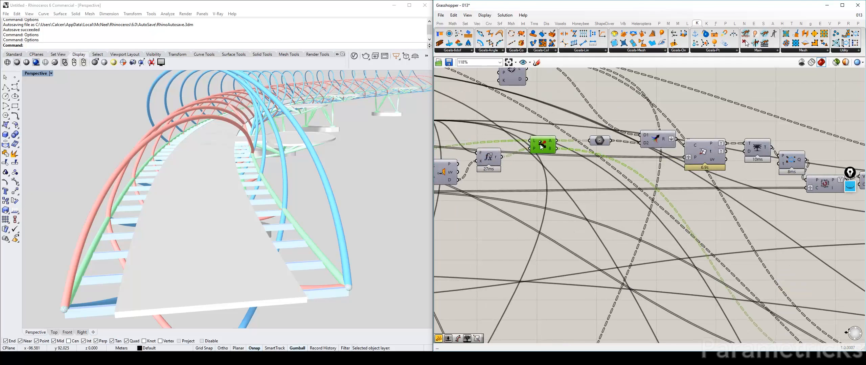
Step: Copy the Merge component with its BOTTOM OUTER HELICES and BOTTOM INNER HELICES relays to the space below the upper component chain
{"action": "scroll", "coordinate": [588, 199], "scroll_direction": "down", "scroll_amount": 5}
{"action": "right_click_drag", "start_coordinate": [693, 268], "coordinate": [590, 176]}
{"action": "scroll", "coordinate": [614, 181], "scroll_direction": "up", "scroll_amount": 5}
{"action": "left_click_drag", "start_coordinate": [598, 189], "coordinate": [559, 146]}
{"action": "left_click_drag", "start_coordinate": [646, 180], "coordinate": [581, 149]}
{"action": "scroll", "coordinate": [590, 173], "scroll_direction": "down", "scroll_amount": 3}
{"action": "right_click_drag", "start_coordinate": [597, 219], "coordinate": [581, 262]}
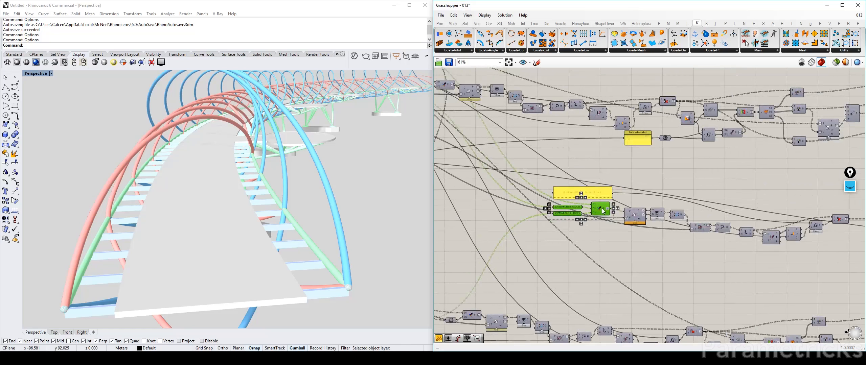
{"action": "left_click_drag", "start_coordinate": [599, 208], "coordinate": [482, 134], "text": "alt"}
{"action": "right_click_drag", "start_coordinate": [480, 135], "coordinate": [612, 192]}
{"action": "scroll", "coordinate": [621, 151], "scroll_direction": "up", "scroll_amount": 3}
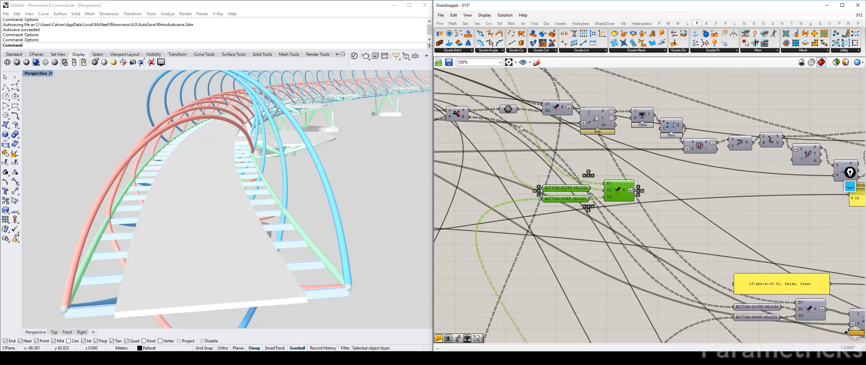
Step: Connect the upper Dispatch output to the copied BOTTOM OUTER HELICES relay and move the copied group just above the lower component chain
{"action": "left_click", "coordinate": [476, 134]}
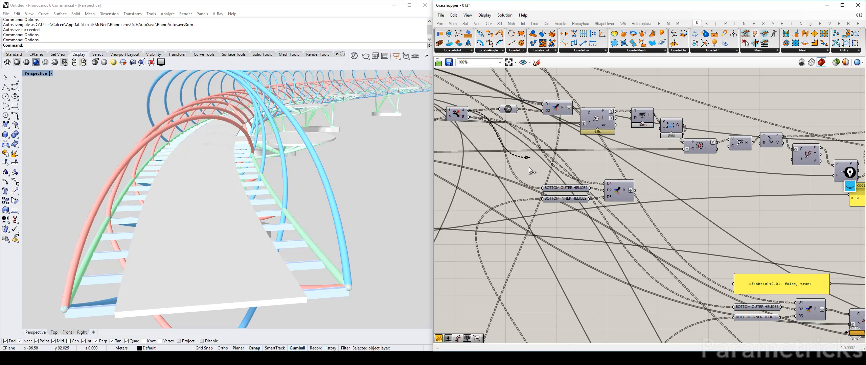
{"action": "left_click_drag", "start_coordinate": [625, 166], "coordinate": [636, 230]}
{"action": "scroll", "coordinate": [635, 229], "scroll_direction": "down", "scroll_amount": 3}
{"action": "right_click_drag", "start_coordinate": [636, 228], "coordinate": [562, 154]}
{"action": "left_click_drag", "start_coordinate": [551, 139], "coordinate": [584, 263]}
{"action": "right_click_drag", "start_coordinate": [583, 262], "coordinate": [632, 186]}
{"action": "scroll", "coordinate": [632, 186], "scroll_direction": "up", "scroll_amount": 3}
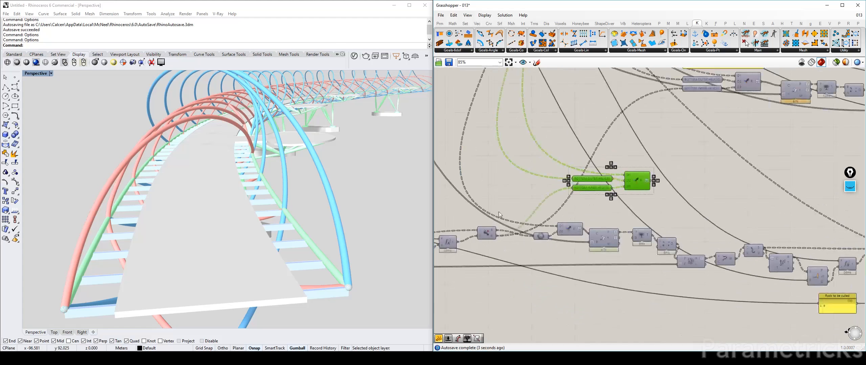
Step: Connect the lower chain's Dispatch output to the copied BOTTOM INNER HELICES relay and turn off the copied Merge component's preview
{"action": "left_click", "coordinate": [548, 208]}
{"action": "left_click_drag", "start_coordinate": [496, 230], "coordinate": [573, 188]}
{"action": "left_click_drag", "start_coordinate": [640, 160], "coordinate": [636, 189]}
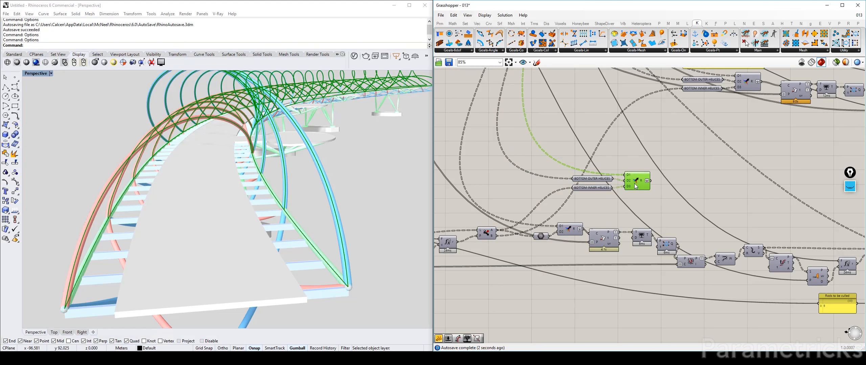
{"action": "key", "text": "ctrl+q"}
Step: Move the copied Merge component and its two helices relays to the empty canvas below the lower component chain
{"action": "scroll", "coordinate": [609, 193], "scroll_direction": "down", "scroll_amount": 2}
{"action": "left_click_drag", "start_coordinate": [640, 164], "coordinate": [632, 222]}
{"action": "scroll", "coordinate": [610, 195], "scroll_direction": "down", "scroll_amount": 7}
{"action": "scroll", "coordinate": [633, 221], "scroll_direction": "up", "scroll_amount": 7}
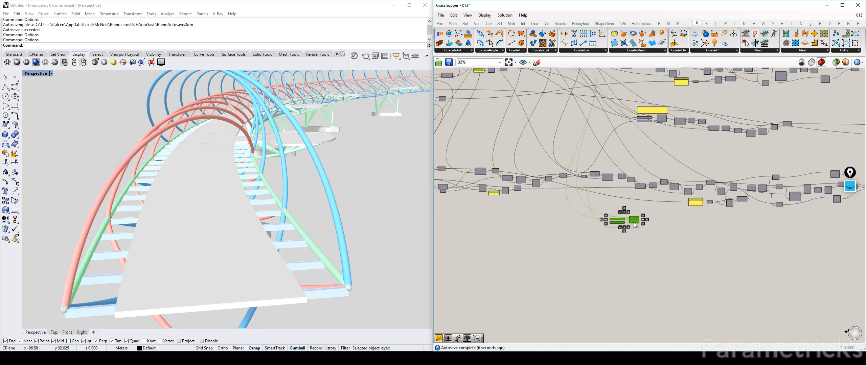
{"action": "left_click", "coordinate": [597, 206]}
{"action": "scroll", "coordinate": [654, 217], "scroll_direction": "up", "scroll_amount": 8}
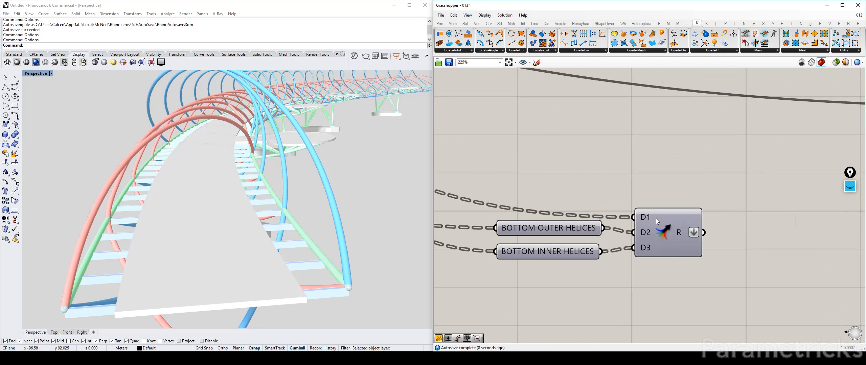
Step: Remove the extra input from the copied Merge component so that only the two helices relays feed it
{"action": "left_click", "coordinate": [654, 217]}
{"action": "scroll", "coordinate": [655, 217], "scroll_direction": "down", "scroll_amount": 4}
{"action": "left_click_drag", "start_coordinate": [667, 217], "coordinate": [665, 223]}
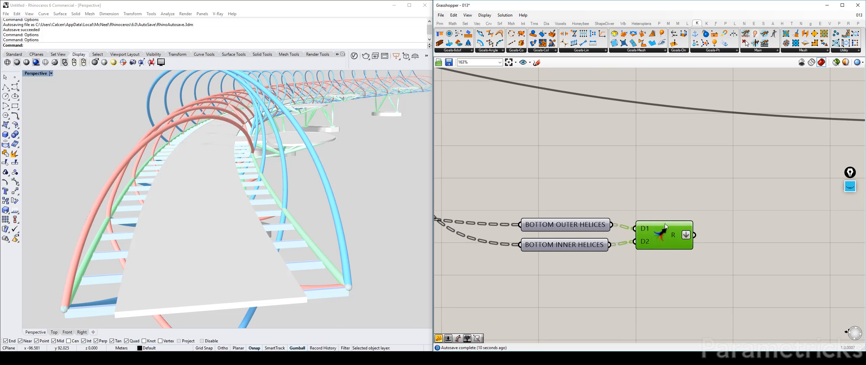
Step: Rename the relay feeding the Merge component's first input to TOP OUTER HELICES
{"action": "scroll", "coordinate": [664, 223], "scroll_direction": "down", "scroll_amount": 4}
{"action": "right_click_drag", "start_coordinate": [682, 213], "coordinate": [544, 196]}
{"action": "scroll", "coordinate": [544, 197], "scroll_direction": "down", "scroll_amount": 4}
{"action": "scroll", "coordinate": [538, 204], "scroll_direction": "up", "scroll_amount": 4}
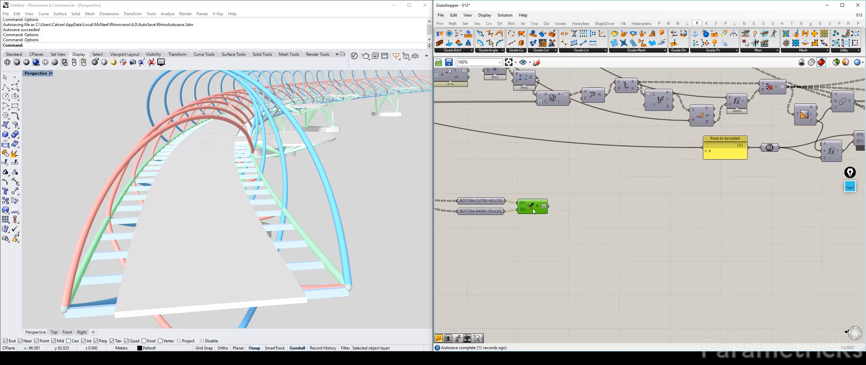
{"action": "left_click", "coordinate": [484, 202]}
{"action": "right_click", "coordinate": [485, 201]}
{"action": "double_click", "coordinate": [504, 203]}
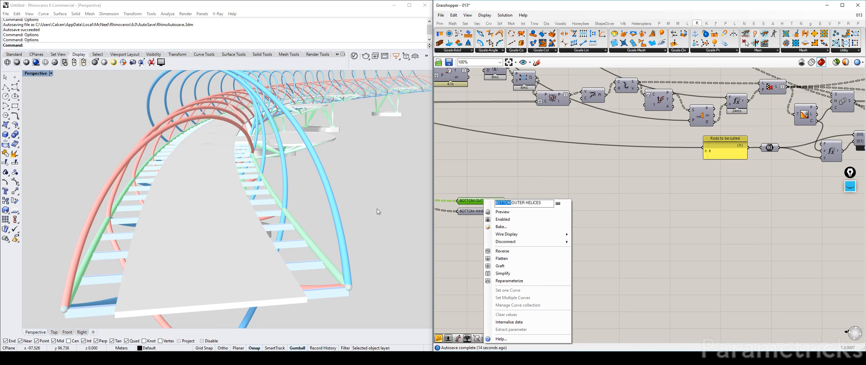
{"action": "type", "text": "TOP"}
{"action": "key", "text": "Return"}
{"action": "scroll", "coordinate": [511, 176], "scroll_direction": "up", "scroll_amount": 2}
{"action": "left_click", "coordinate": [522, 185]}
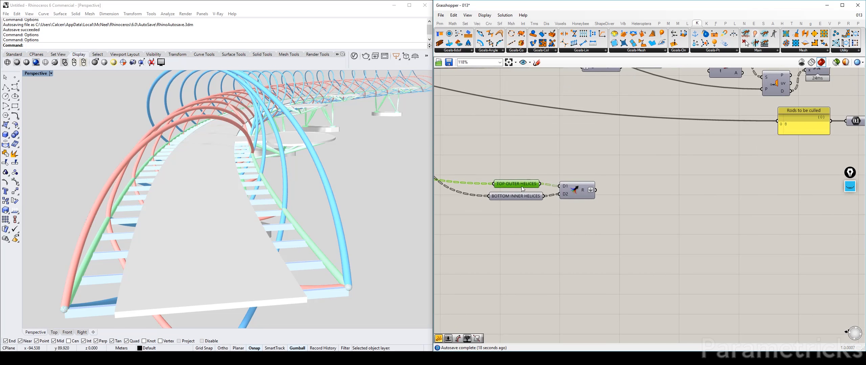
Step: Rename the copied BOTTOM INNER HELICES relay to TOP INNER HELICES
{"action": "right_click", "coordinate": [512, 198]}
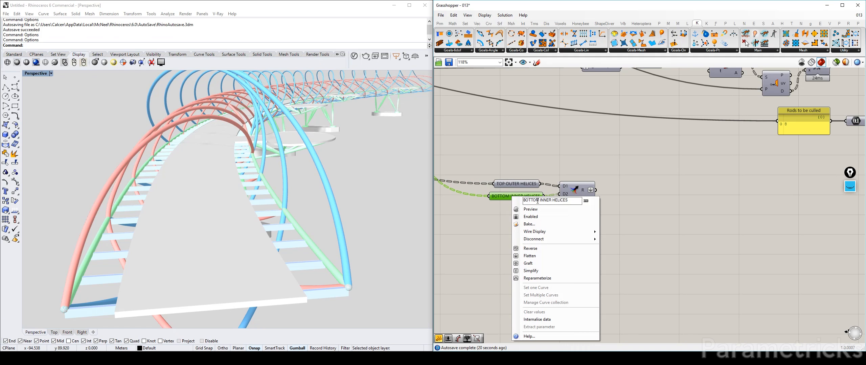
{"action": "left_click_drag", "start_coordinate": [523, 201], "coordinate": [536, 200]}
{"action": "type", "text": "TOP"}
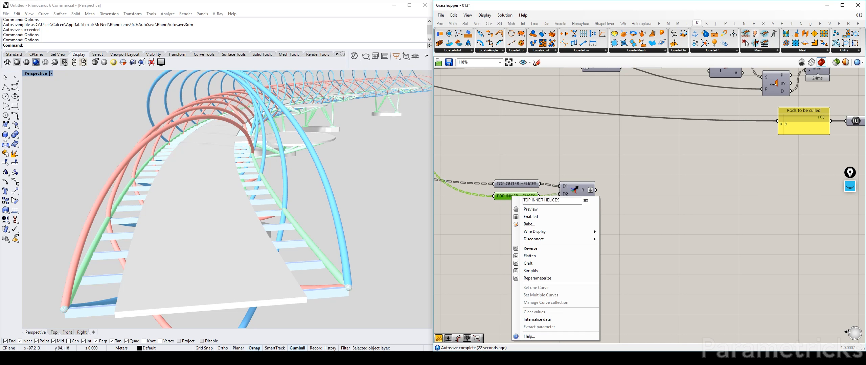
{"action": "left_click", "coordinate": [563, 139]}
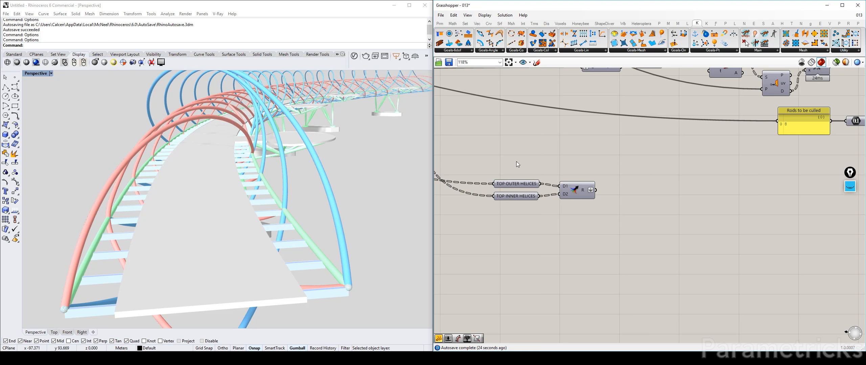
Step: Turn on the preview of the Merge component that joins the TOP OUTER HELICES and TOP INNER HELICES relays
{"action": "left_click", "coordinate": [575, 190]}
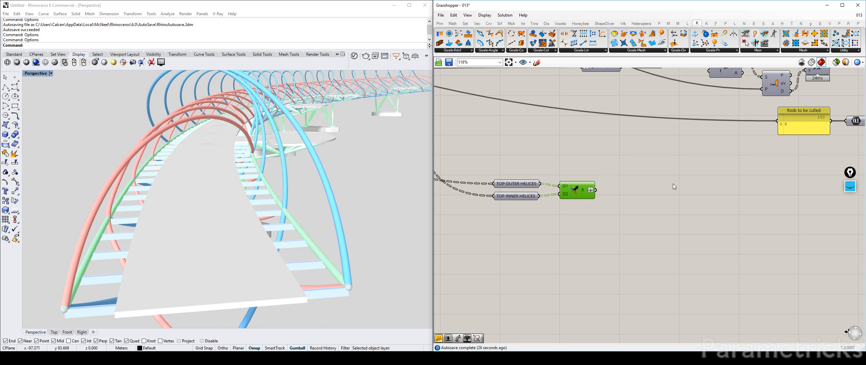
{"action": "right_click_drag", "start_coordinate": [613, 181], "coordinate": [540, 176]}
{"action": "left_click", "coordinate": [561, 182]}
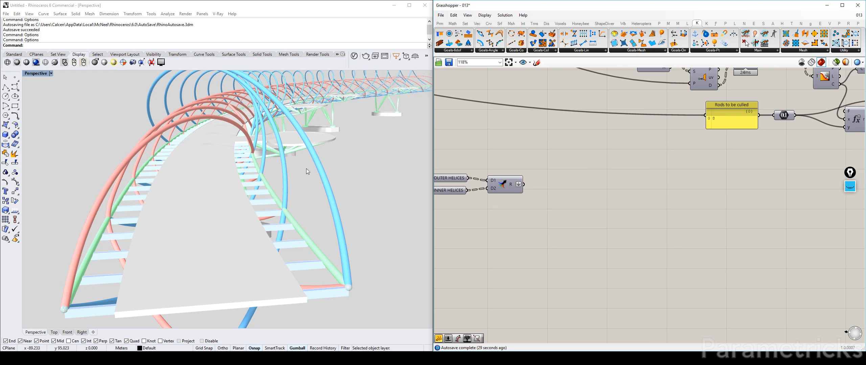
{"action": "left_click", "coordinate": [502, 189]}
{"action": "key", "text": "ctrl+q"}
{"action": "left_click", "coordinate": [585, 166]}
Step: Add a Plane parameter and feed it from the plane-generating component near the start of the upper chain
{"action": "scroll", "coordinate": [591, 163], "scroll_direction": "down", "scroll_amount": 7}
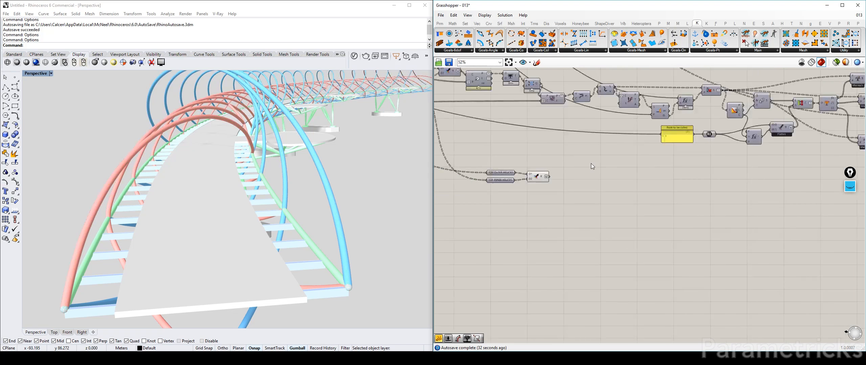
{"action": "right_click_drag", "start_coordinate": [567, 140], "coordinate": [600, 150]}
{"action": "scroll", "coordinate": [566, 110], "scroll_direction": "up", "scroll_amount": 6}
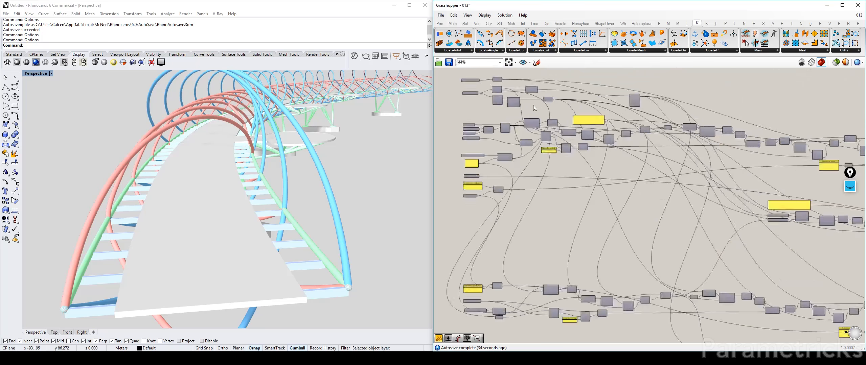
{"action": "left_click", "coordinate": [471, 156]}
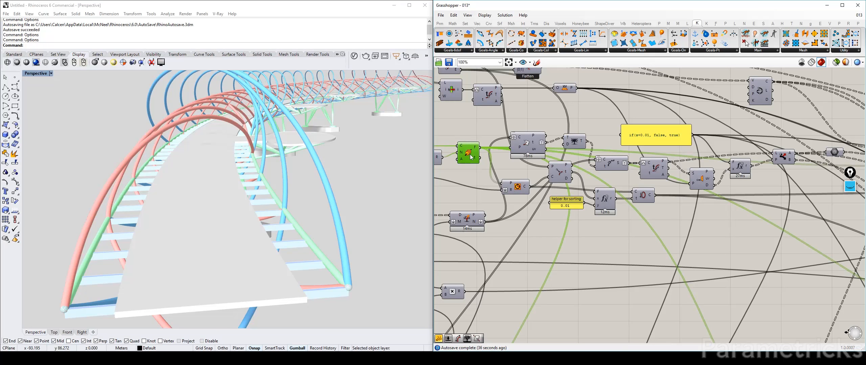
{"action": "scroll", "coordinate": [538, 142], "scroll_direction": "down", "scroll_amount": 4}
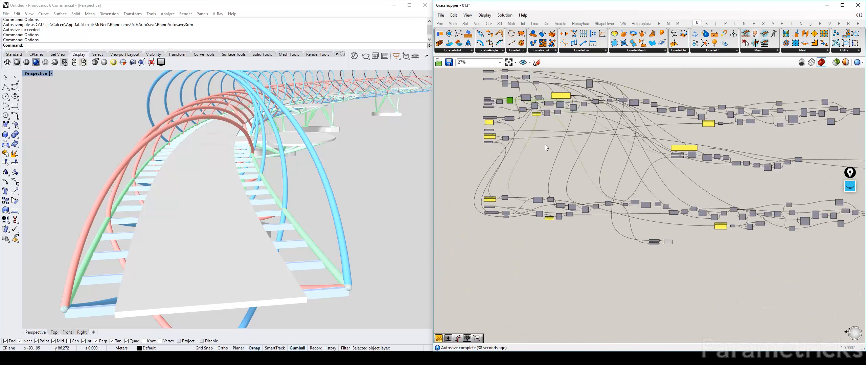
{"action": "double_click", "coordinate": [541, 157]}
{"action": "type", "text": "PLANE"}
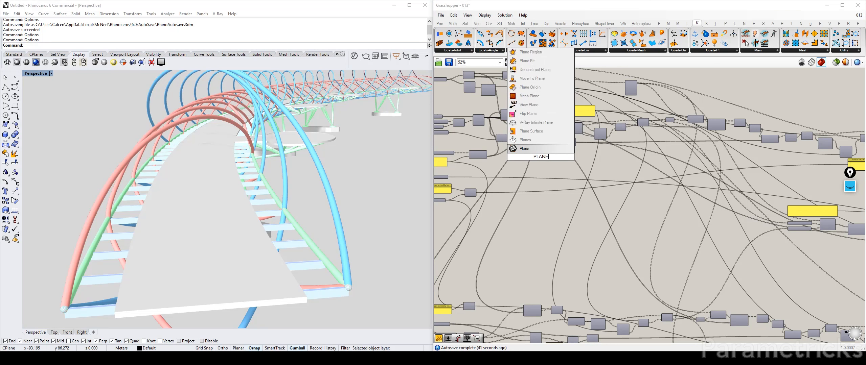
{"action": "key", "text": "Return"}
{"action": "scroll", "coordinate": [531, 142], "scroll_direction": "up", "scroll_amount": 4}
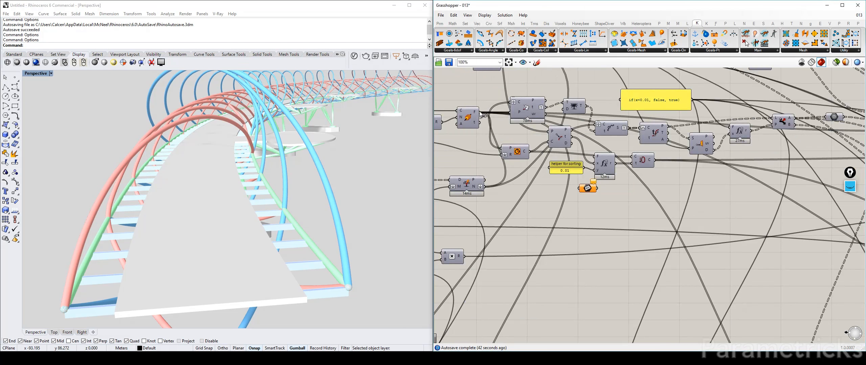
{"action": "left_click_drag", "start_coordinate": [577, 189], "coordinate": [480, 112]}
Step: Move the Plane parameter to just below the TOP INNER HELICES relay and rename it PLANES
{"action": "scroll", "coordinate": [529, 85], "scroll_direction": "down", "scroll_amount": 8}
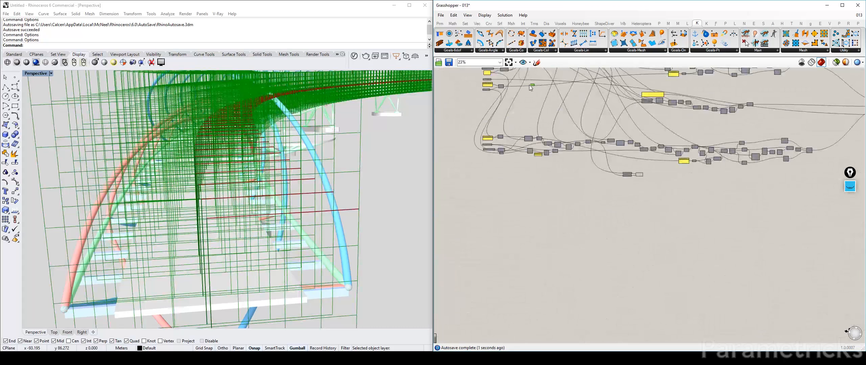
{"action": "left_click_drag", "start_coordinate": [531, 83], "coordinate": [593, 172]}
{"action": "left_click_drag", "start_coordinate": [534, 85], "coordinate": [638, 185]}
{"action": "scroll", "coordinate": [638, 187], "scroll_direction": "up", "scroll_amount": 9}
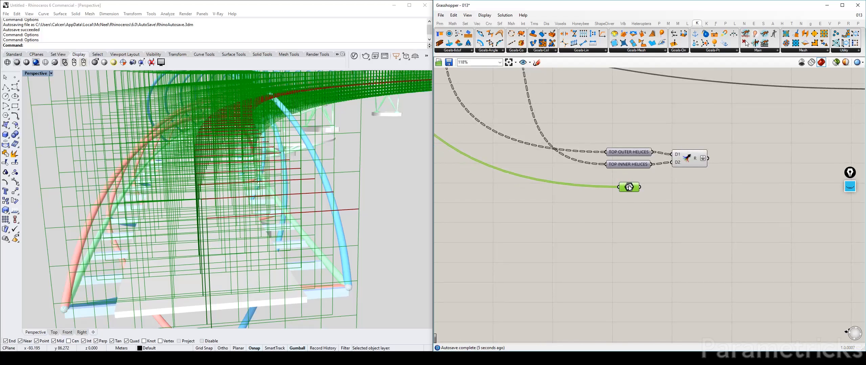
{"action": "right_click", "coordinate": [630, 187]}
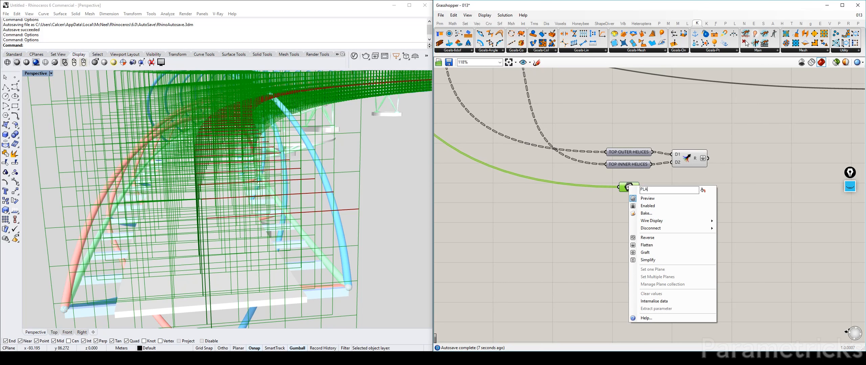
{"action": "left_click", "coordinate": [702, 190]}
{"action": "left_click", "coordinate": [733, 184]}
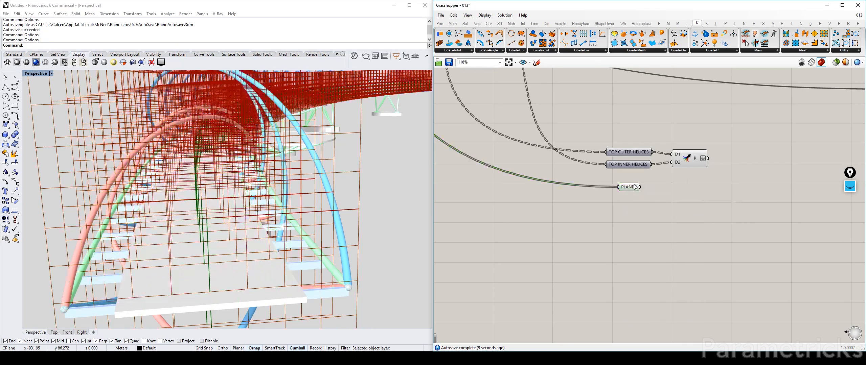
Step: Examine the planes at the bridge's end in the Rhino Top view and compare them with the bridge photo in IrfanView
{"action": "left_click", "coordinate": [54, 332]}
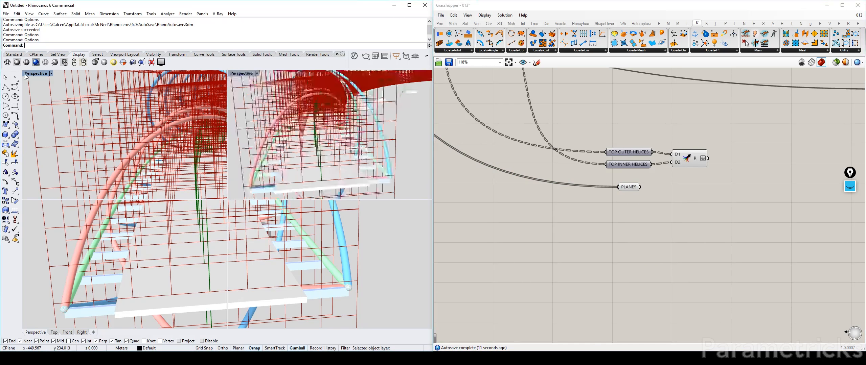
{"action": "scroll", "coordinate": [190, 165], "scroll_direction": "down", "scroll_amount": 10}
{"action": "scroll", "coordinate": [190, 164], "scroll_direction": "down", "scroll_amount": 3}
{"action": "scroll", "coordinate": [193, 159], "scroll_direction": "up", "scroll_amount": 10}
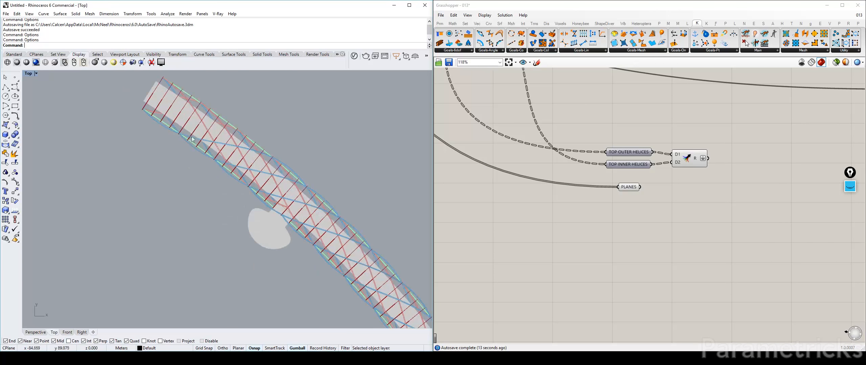
{"action": "scroll", "coordinate": [202, 131], "scroll_direction": "up", "scroll_amount": 2}
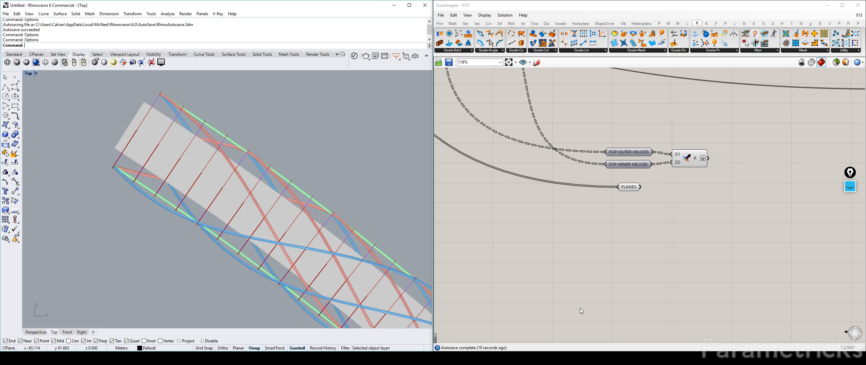
{"action": "left_click", "coordinate": [591, 357]}
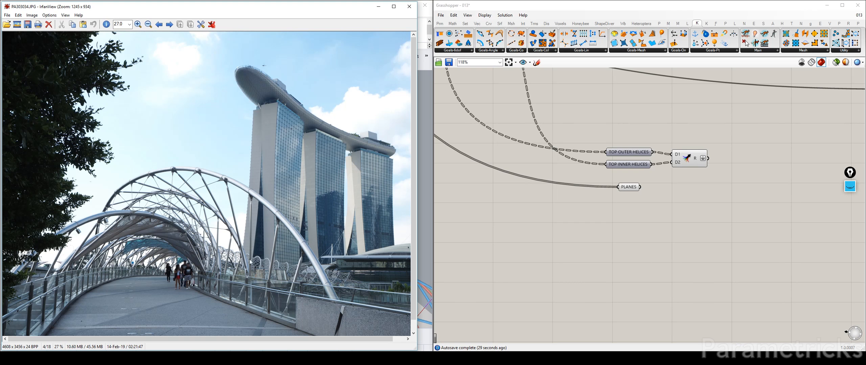
{"action": "left_click", "coordinate": [444, 133]}
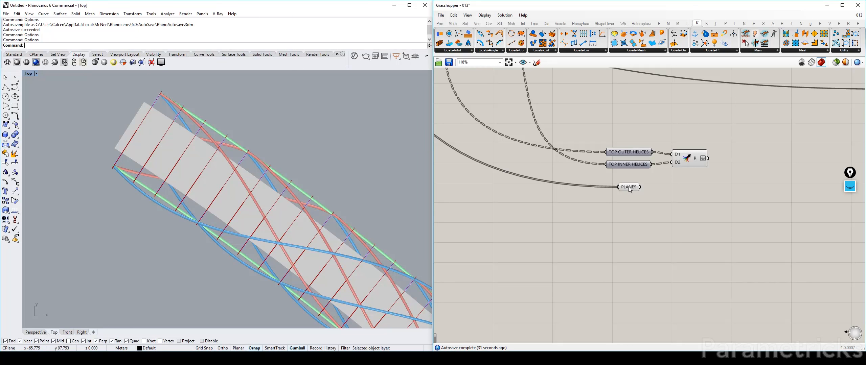
Step: Shift the PLANES parameter back along its wire and place a Cull Index component beside it, below the top helices relays
{"action": "left_click_drag", "start_coordinate": [629, 189], "coordinate": [557, 188]}
{"action": "double_click", "coordinate": [596, 199]}
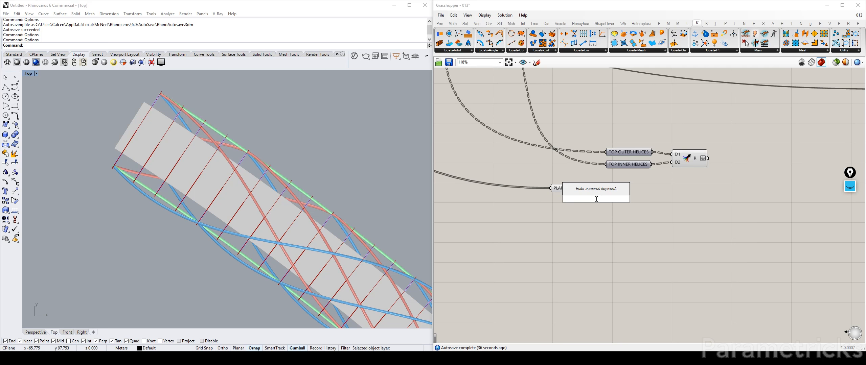
{"action": "type", "text": "cull"}
{"action": "left_click", "coordinate": [592, 168]}
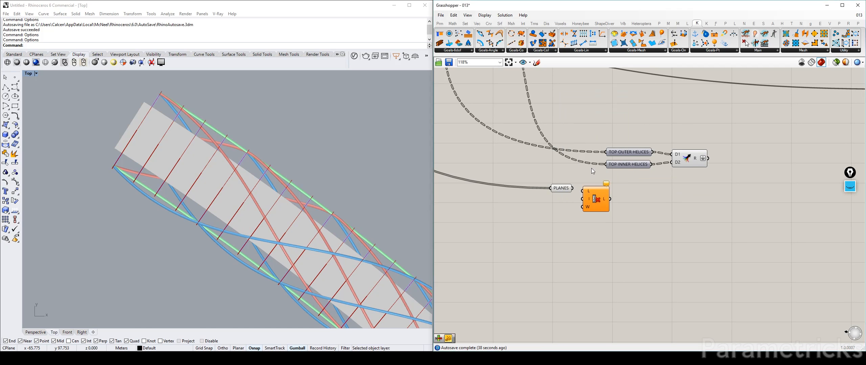
{"action": "scroll", "coordinate": [600, 199], "scroll_direction": "down", "scroll_amount": 4}
{"action": "scroll", "coordinate": [523, 174], "scroll_direction": "up", "scroll_amount": 5}
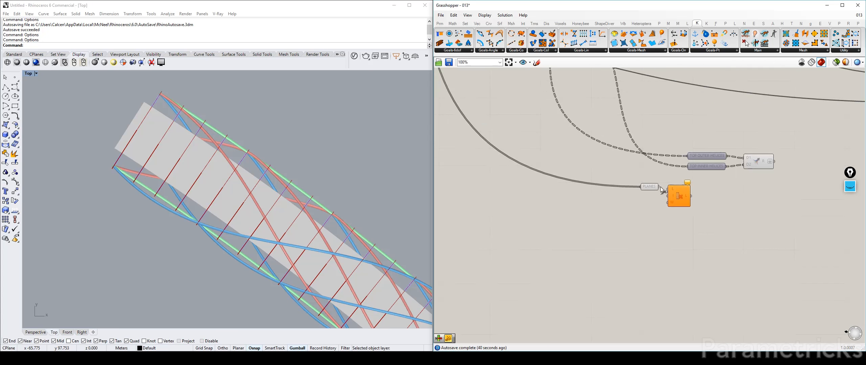
Step: Add a Series component below the PLANES parameter, ahead of the Cull Index component
{"action": "double_click", "coordinate": [588, 216]}
{"action": "type", "text": "SERE"}
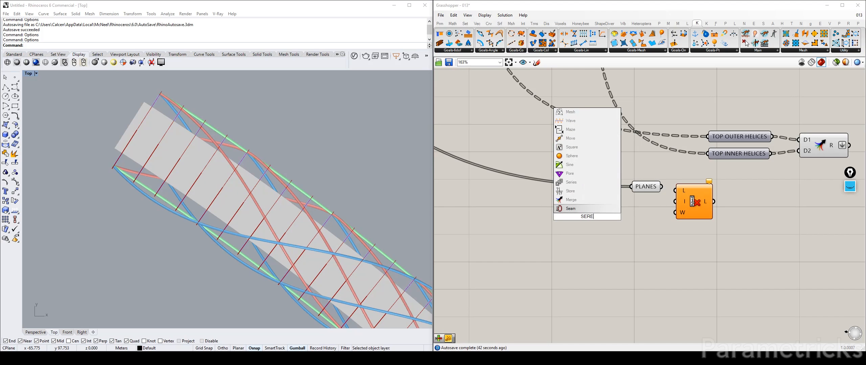
{"action": "key", "text": "Up"}
{"action": "key", "text": "Up"}
{"action": "key", "text": "Up"}
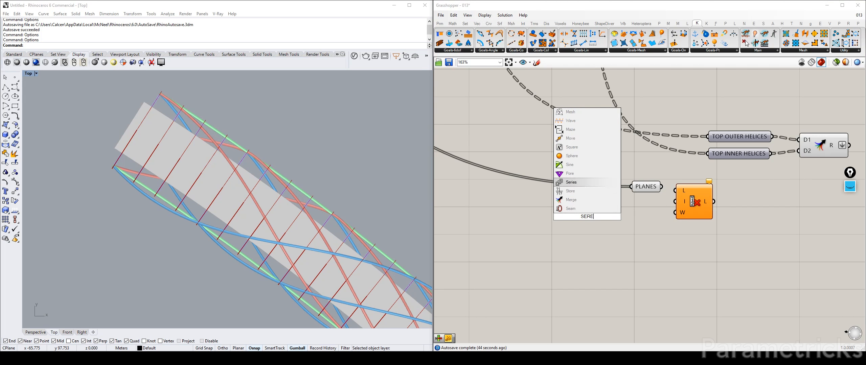
{"action": "key", "text": "Return"}
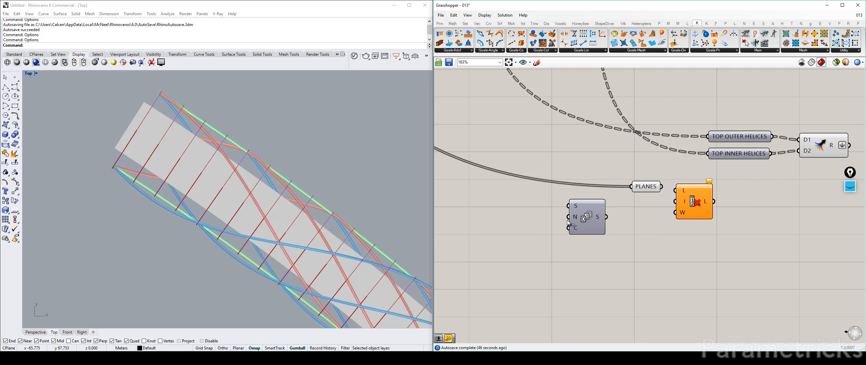
{"action": "double_click", "coordinate": [508, 211]}
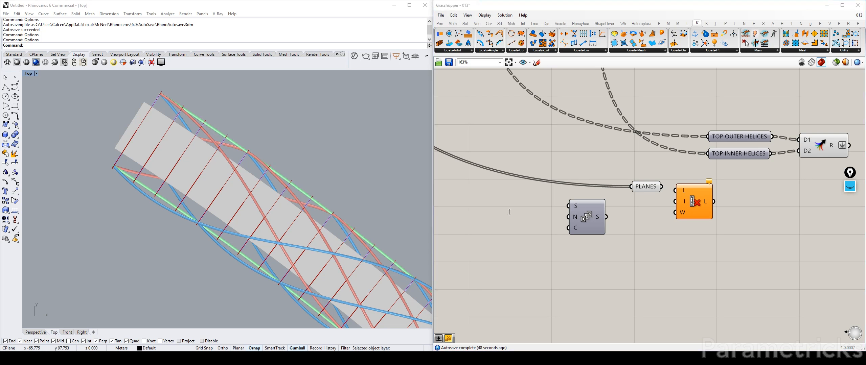
{"action": "left_click", "coordinate": [548, 228]}
{"action": "scroll", "coordinate": [547, 229], "scroll_direction": "down", "scroll_amount": 3}
{"action": "right_click_drag", "start_coordinate": [517, 166], "coordinate": [669, 139]}
{"action": "scroll", "coordinate": [668, 138], "scroll_direction": "down", "scroll_amount": 4}
{"action": "scroll", "coordinate": [623, 105], "scroll_direction": "up", "scroll_amount": 3}
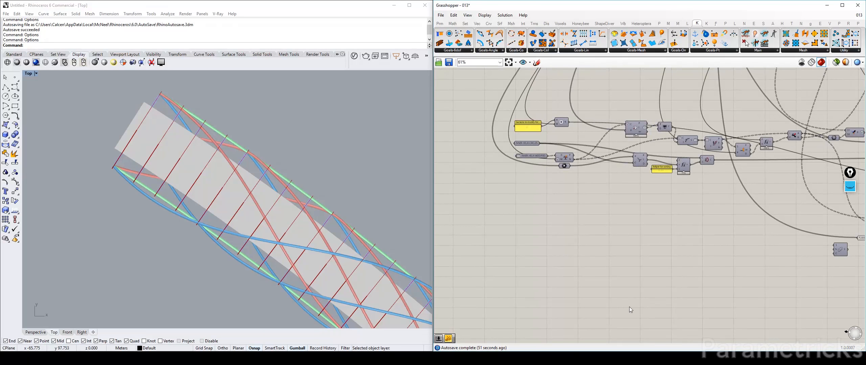
Step: Switch to IrfanView, zoom in on the arch in the bridge photo, trace one cable frame with the highlighter, and return to Rhino
{"action": "key", "text": "alt+Tab"}
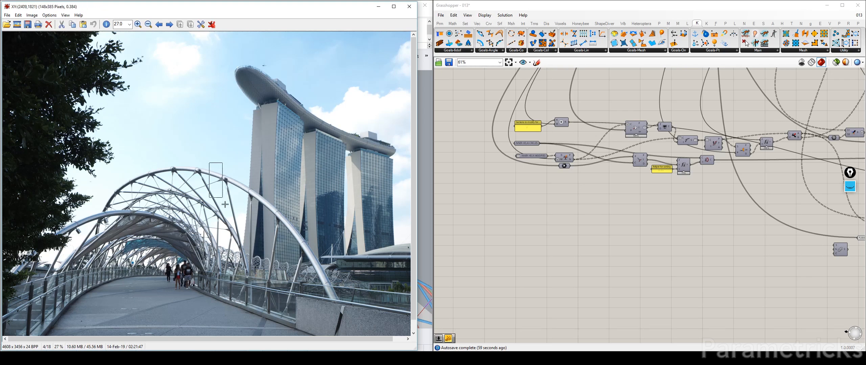
{"action": "scroll", "coordinate": [255, 290], "scroll_direction": "up", "scroll_amount": 3}
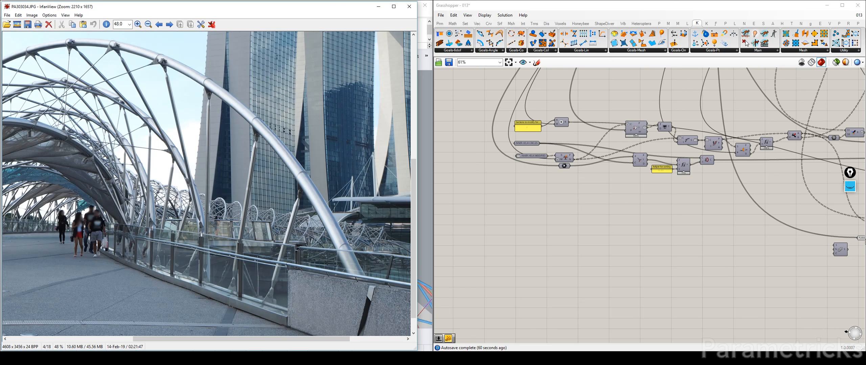
{"action": "left_click", "coordinate": [850, 186]}
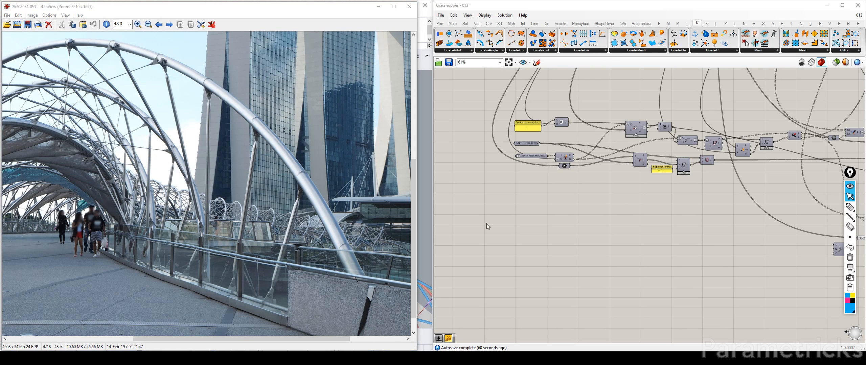
{"action": "left_click", "coordinate": [850, 207]}
{"action": "mouse_move", "coordinate": [182, 278]}
{"action": "left_mouse_down"}
{"action": "mouse_move", "coordinate": [201, 236]}
{"action": "mouse_move", "coordinate": [158, 63]}
{"action": "mouse_move", "coordinate": [102, 93]}
{"action": "left_mouse_up"}
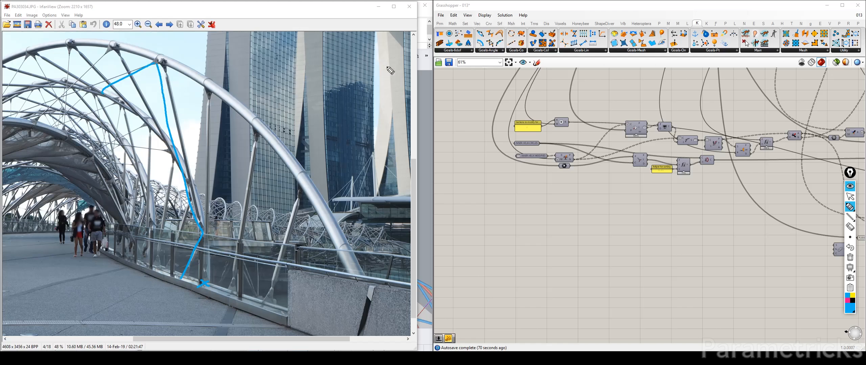
{"action": "left_click", "coordinate": [851, 266]}
{"action": "left_click", "coordinate": [525, 191]}
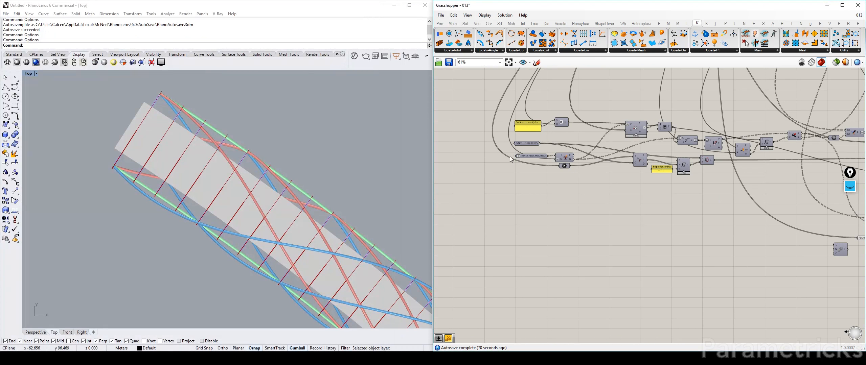
Step: Duplicate the "Sections to modify" panel with its Multiplication component and delete the extra copy of Distance Helices
{"action": "scroll", "coordinate": [541, 135], "scroll_direction": "up", "scroll_amount": 3}
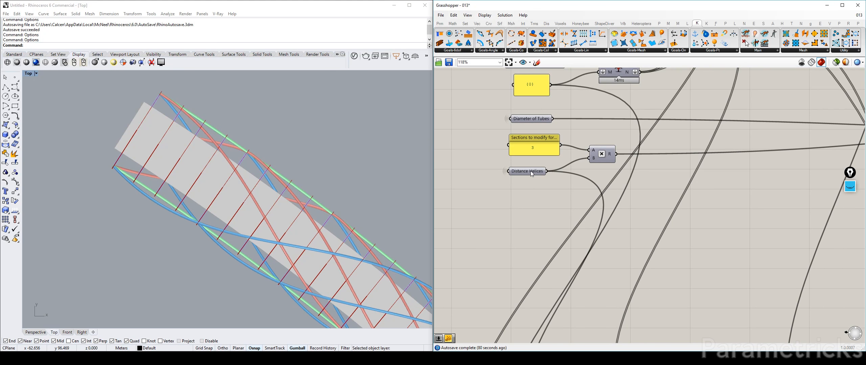
{"action": "left_click", "coordinate": [529, 170]}
{"action": "right_click_drag", "start_coordinate": [529, 170], "coordinate": [499, 141]}
{"action": "left_click_drag", "start_coordinate": [604, 173], "coordinate": [476, 104]}
{"action": "scroll", "coordinate": [508, 126], "scroll_direction": "down", "scroll_amount": 3}
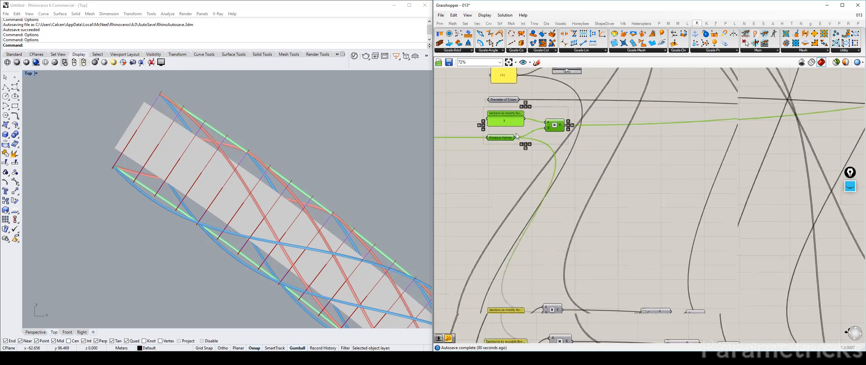
{"action": "right_click_drag", "start_coordinate": [551, 135], "coordinate": [540, 100]}
{"action": "left_click_drag", "start_coordinate": [535, 88], "coordinate": [539, 159]}
{"action": "left_click", "coordinate": [508, 164]}
{"action": "left_click_drag", "start_coordinate": [503, 103], "coordinate": [529, 165]}
{"action": "key", "text": "Delete"}
Step: Move the copied panel and Multiplication component to the empty canvas area below the INNER HELIX MODIFIED components
{"action": "left_click_drag", "start_coordinate": [552, 141], "coordinate": [474, 174]}
{"action": "left_click_drag", "start_coordinate": [543, 162], "coordinate": [546, 294]}
{"action": "right_click_drag", "start_coordinate": [550, 249], "coordinate": [547, 136]}
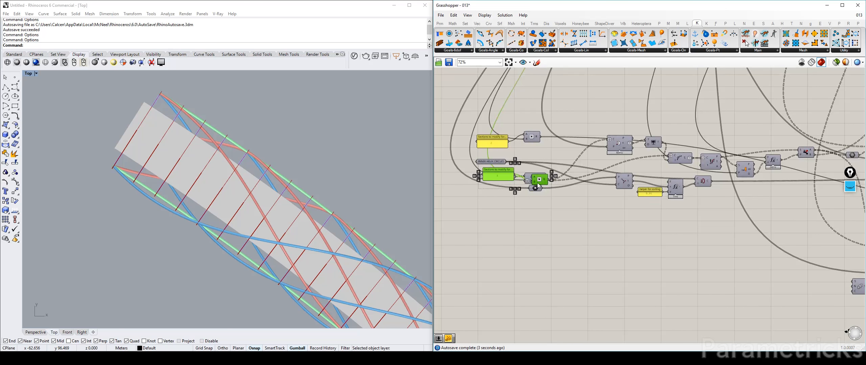
{"action": "scroll", "coordinate": [538, 184], "scroll_direction": "down", "scroll_amount": 2}
{"action": "left_click_drag", "start_coordinate": [538, 184], "coordinate": [547, 255]}
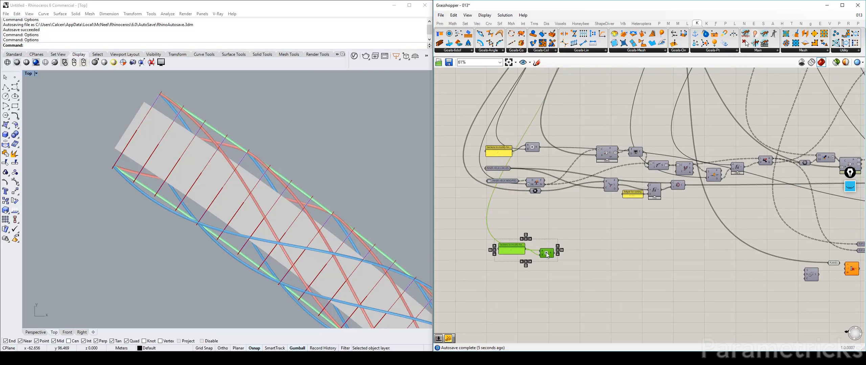
{"action": "scroll", "coordinate": [553, 219], "scroll_direction": "up", "scroll_amount": 5}
Step: Rename the copied panel "Sections to modify", set its value to 1, and move it slightly lower beside the Multiplication component
{"action": "left_click", "coordinate": [514, 231]}
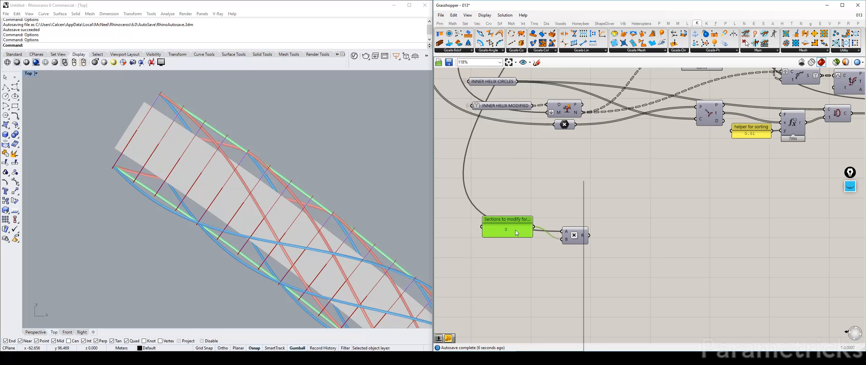
{"action": "right_click", "coordinate": [515, 230]}
{"action": "left_click_drag", "start_coordinate": [568, 185], "coordinate": [608, 186]}
{"action": "key", "text": "BackSpace"}
{"action": "key", "text": "BackSpace"}
{"action": "key", "text": "BackSpace"}
{"action": "key", "text": "BackSpace"}
{"action": "key", "text": "BackSpace"}
{"action": "key", "text": "BackSpace"}
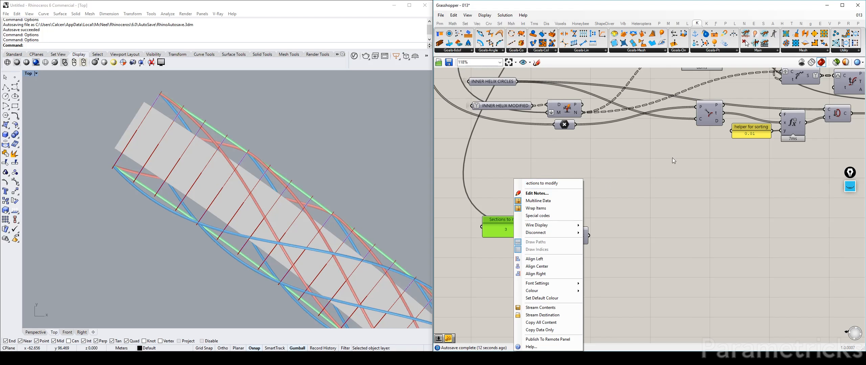
{"action": "double_click", "coordinate": [508, 226]}
{"action": "left_click", "coordinate": [534, 280]}
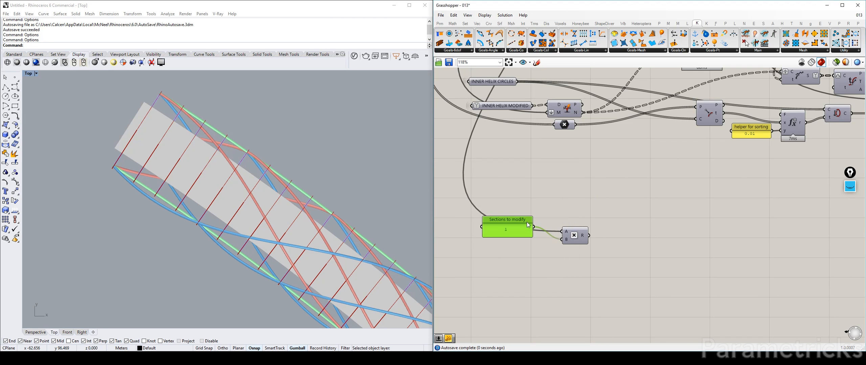
{"action": "mouse_move", "coordinate": [521, 224]}
{"action": "left_mouse_down"}
{"action": "mouse_move", "coordinate": [524, 243]}
{"action": "mouse_move", "coordinate": [521, 236]}
{"action": "left_mouse_up"}
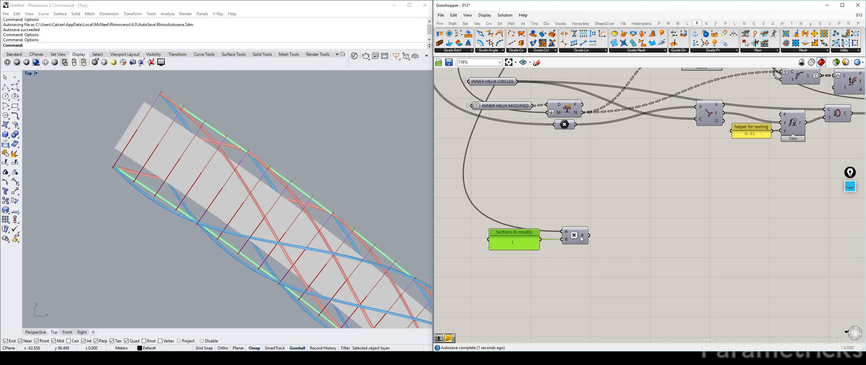
Step: Add a Number parameter beside the copied Multiplication component and connect the multiplication result to it
{"action": "scroll", "coordinate": [582, 237], "scroll_direction": "down", "scroll_amount": 3}
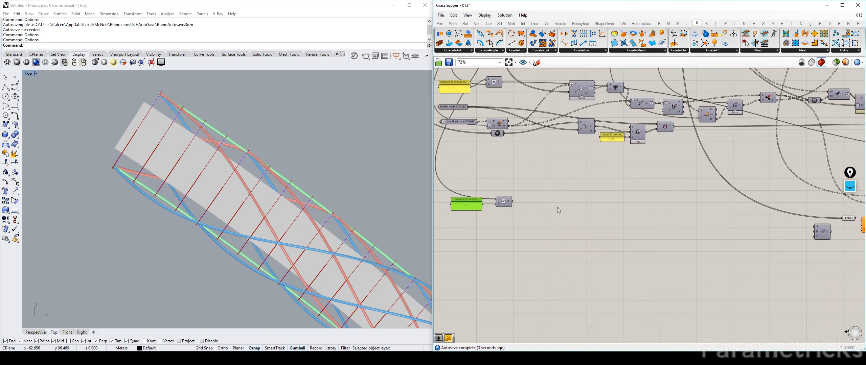
{"action": "double_click", "coordinate": [557, 196]}
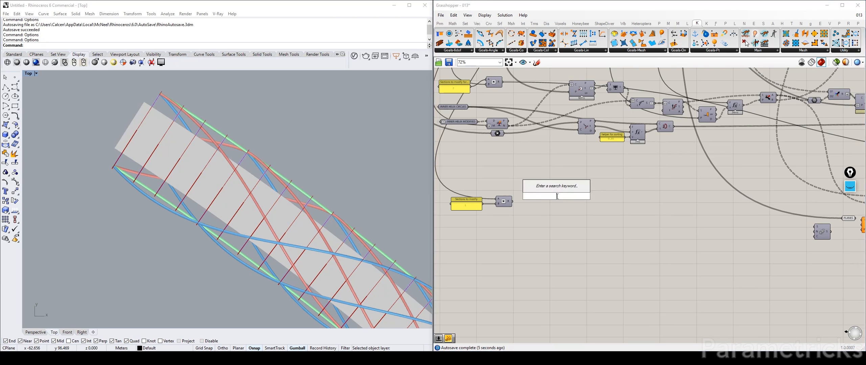
{"action": "type", "text": "NU"}
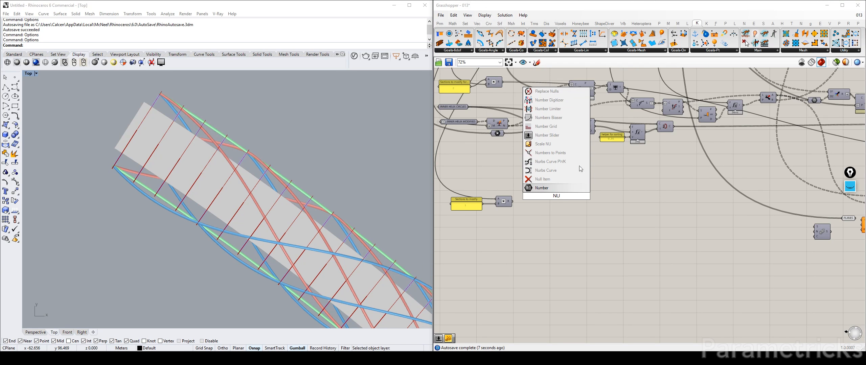
{"action": "left_click", "coordinate": [549, 190]}
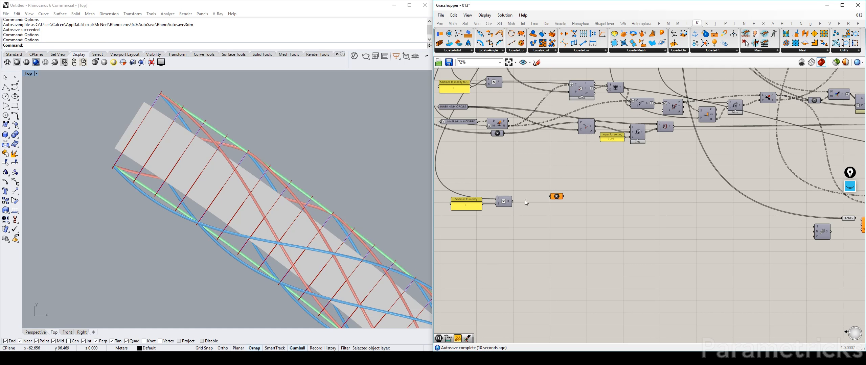
{"action": "left_click_drag", "start_coordinate": [512, 202], "coordinate": [553, 199]}
Step: Rename the copied panel "Sections to skip" and set its value to 5
{"action": "double_click", "coordinate": [467, 207]}
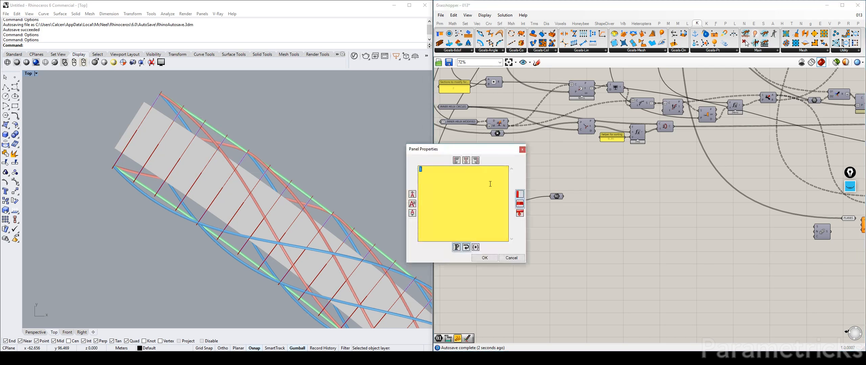
{"action": "left_click", "coordinate": [511, 258]}
{"action": "scroll", "coordinate": [477, 205], "scroll_direction": "up", "scroll_amount": 3}
{"action": "right_click_drag", "start_coordinate": [487, 201], "coordinate": [509, 195]}
{"action": "right_click", "coordinate": [509, 195]}
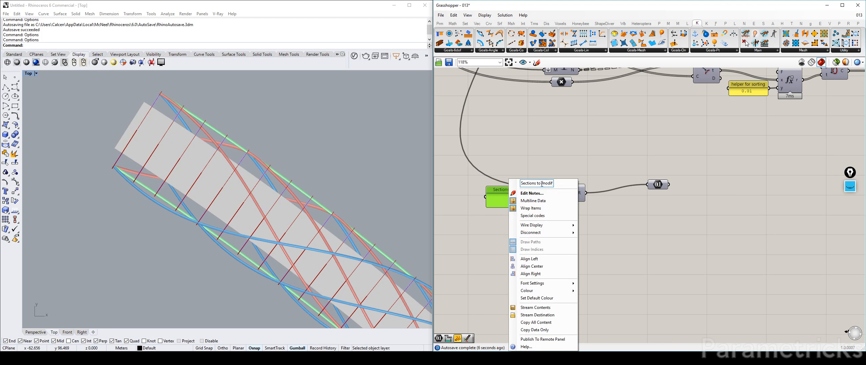
{"action": "double_click", "coordinate": [543, 183]}
{"action": "type", "text": "SKIP"}
{"action": "left_click", "coordinate": [658, 188]}
{"action": "double_click", "coordinate": [498, 194]}
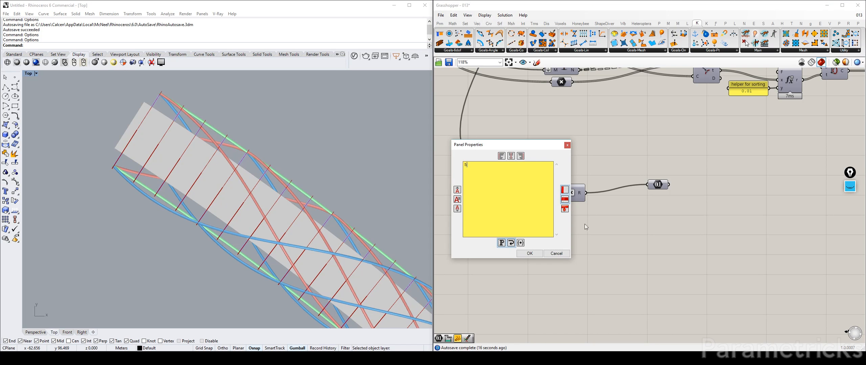
{"action": "left_click", "coordinate": [530, 253]}
Step: Delete the Number parameter and the Multiplication component beside the "Sections to skip" panel
{"action": "left_click_drag", "start_coordinate": [587, 219], "coordinate": [687, 132]}
{"action": "key", "text": "Delete"}
{"action": "left_click", "coordinate": [576, 198]}
{"action": "key", "text": "Delete"}
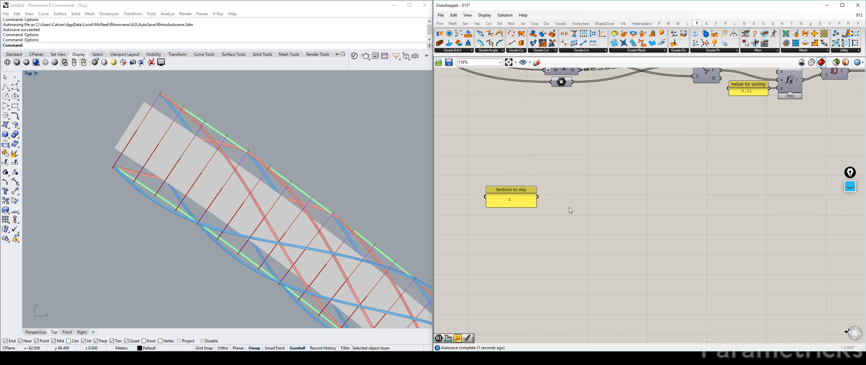
Step: Move the "Sections to skip" panel across the canvas to the area ahead of the Series component
{"action": "scroll", "coordinate": [517, 183], "scroll_direction": "down", "scroll_amount": 3}
{"action": "left_click_drag", "start_coordinate": [519, 190], "coordinate": [824, 223]}
{"action": "right_click_drag", "start_coordinate": [824, 223], "coordinate": [630, 207]}
{"action": "scroll", "coordinate": [525, 202], "scroll_direction": "up", "scroll_amount": 3}
{"action": "left_click_drag", "start_coordinate": [626, 208], "coordinate": [526, 199]}
Step: Examine the definition's input parameters around MAIN CURVE, Total Bridge Length and Section Width, and return to the Series component
{"action": "scroll", "coordinate": [527, 200], "scroll_direction": "down", "scroll_amount": 5}
{"action": "right_click_drag", "start_coordinate": [528, 200], "coordinate": [696, 252]}
{"action": "right_click_drag", "start_coordinate": [585, 162], "coordinate": [611, 223]}
{"action": "scroll", "coordinate": [576, 126], "scroll_direction": "up", "scroll_amount": 3}
{"action": "scroll", "coordinate": [576, 153], "scroll_direction": "up", "scroll_amount": 1}
{"action": "right_click_drag", "start_coordinate": [573, 140], "coordinate": [550, 212]}
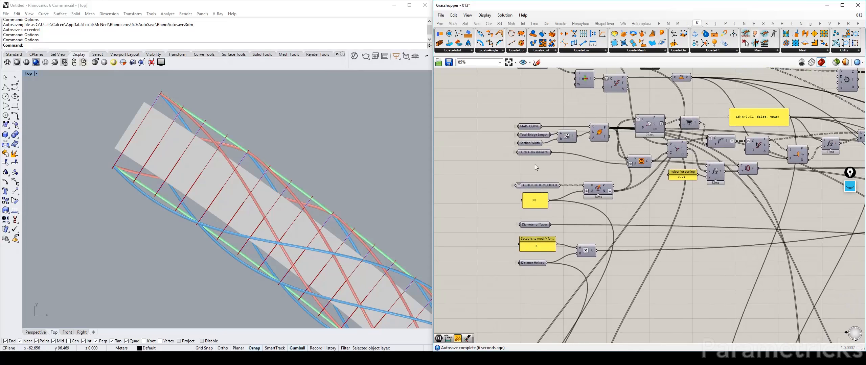
{"action": "scroll", "coordinate": [528, 135], "scroll_direction": "up", "scroll_amount": 4}
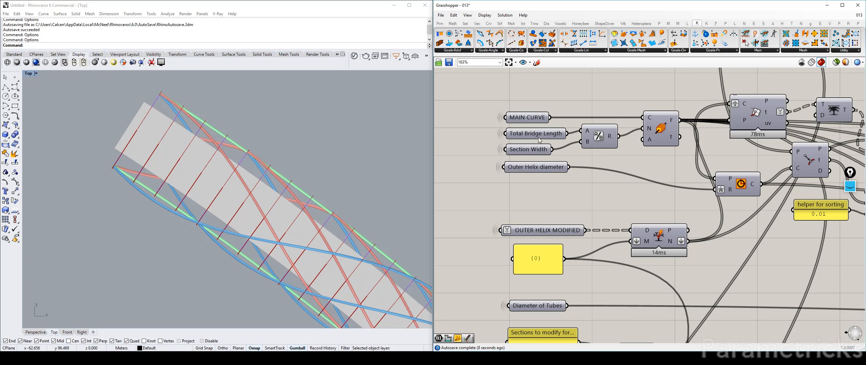
{"action": "scroll", "coordinate": [538, 175], "scroll_direction": "down", "scroll_amount": 3}
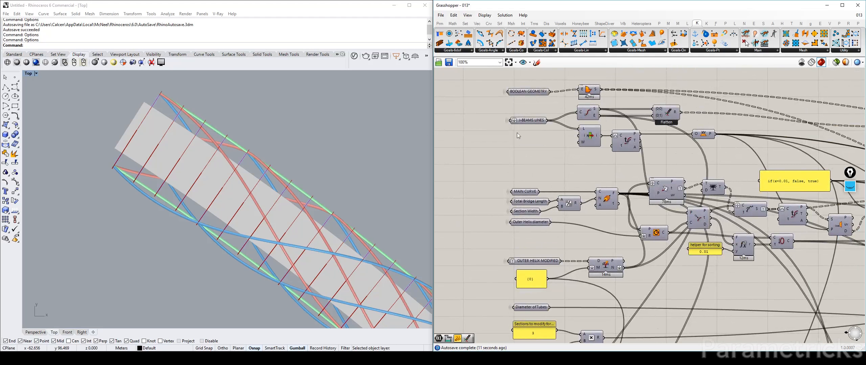
{"action": "right_click_drag", "start_coordinate": [541, 157], "coordinate": [504, 78]}
{"action": "scroll", "coordinate": [503, 78], "scroll_direction": "down", "scroll_amount": 4}
{"action": "right_click_drag", "start_coordinate": [617, 265], "coordinate": [635, 159]}
{"action": "scroll", "coordinate": [728, 267], "scroll_direction": "up", "scroll_amount": 4}
{"action": "right_click_drag", "start_coordinate": [730, 268], "coordinate": [596, 151]}
{"action": "scroll", "coordinate": [715, 182], "scroll_direction": "up", "scroll_amount": 2}
Step: Place the PLANES parameter above the "Sections to skip" panel and connect it to a new List Length component
{"action": "left_click_drag", "start_coordinate": [746, 162], "coordinate": [554, 174]}
{"action": "double_click", "coordinate": [624, 154]}
{"action": "type", "text": "list len"}
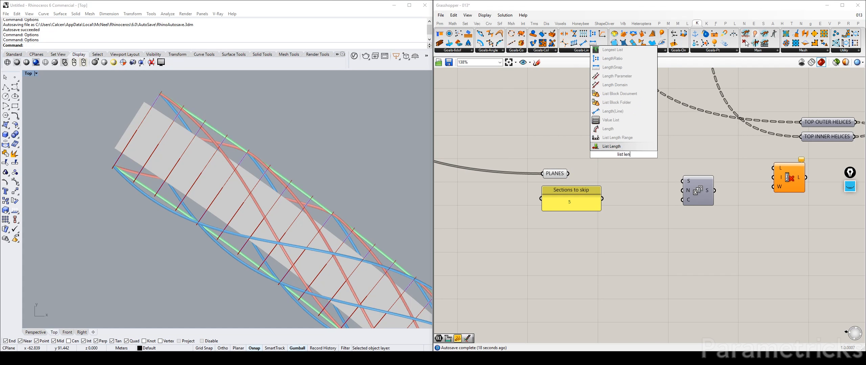
{"action": "key", "text": "Return"}
{"action": "left_click_drag", "start_coordinate": [568, 174], "coordinate": [692, 138]}
Step: Display the List Length output in a new panel and move the List Length component closer to PLANES
{"action": "double_click", "coordinate": [599, 131]}
{"action": "type", "text": "//"}
{"action": "key", "text": "Return"}
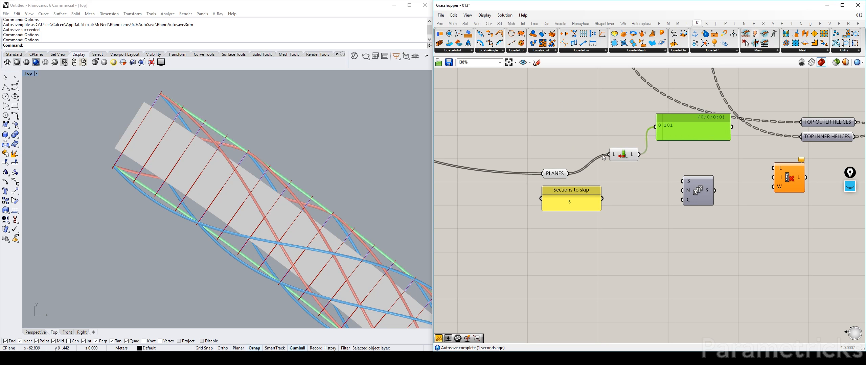
{"action": "left_click_drag", "start_coordinate": [623, 154], "coordinate": [614, 168]}
{"action": "right_click_drag", "start_coordinate": [627, 211], "coordinate": [584, 195]}
Step: Connect "Sections to skip" to the Series count (C) and display the Series output in a copied panel below
{"action": "left_click_drag", "start_coordinate": [564, 184], "coordinate": [628, 182]}
{"action": "left_click_drag", "start_coordinate": [647, 106], "coordinate": [686, 219], "text": "alt"}
{"action": "left_click_drag", "start_coordinate": [627, 170], "coordinate": [650, 223]}
{"action": "right_click_drag", "start_coordinate": [684, 231], "coordinate": [665, 207]}
{"action": "left_click", "coordinate": [665, 208]}
{"action": "left_click_drag", "start_coordinate": [665, 207], "coordinate": [668, 269]}
{"action": "left_click_drag", "start_coordinate": [582, 155], "coordinate": [573, 153]}
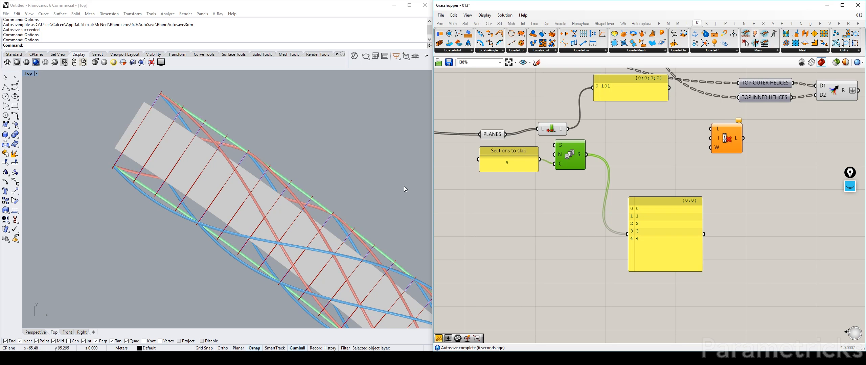
Step: Add an Evaluate component between the Series and Cull Index components
{"action": "scroll", "coordinate": [352, 212], "scroll_direction": "down", "scroll_amount": 15}
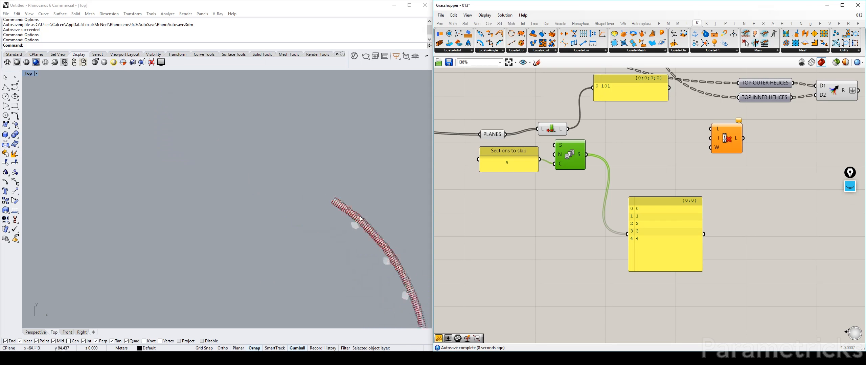
{"action": "right_click_drag", "start_coordinate": [408, 325], "coordinate": [332, 272]}
{"action": "scroll", "coordinate": [576, 176], "scroll_direction": "up", "scroll_amount": 4}
{"action": "right_click_drag", "start_coordinate": [577, 176], "coordinate": [600, 191]}
{"action": "scroll", "coordinate": [600, 191], "scroll_direction": "down", "scroll_amount": 3}
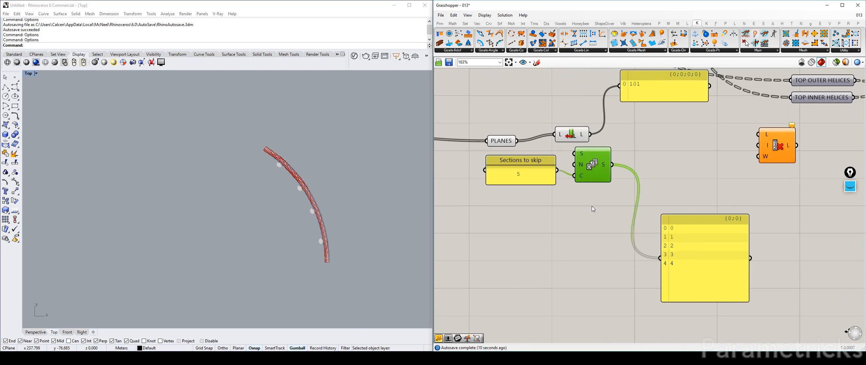
{"action": "double_click", "coordinate": [591, 205]}
{"action": "type", "text": "eval"}
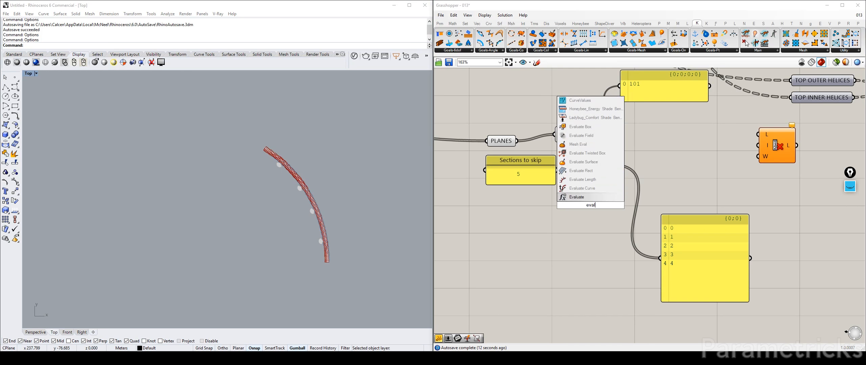
{"action": "left_click", "coordinate": [591, 198]}
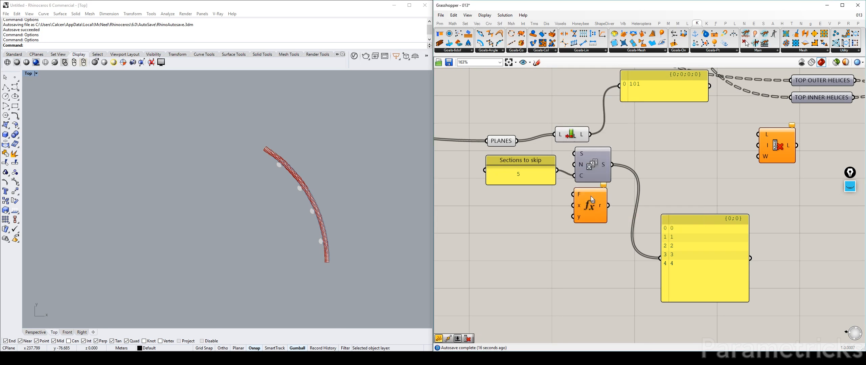
{"action": "left_click_drag", "start_coordinate": [592, 198], "coordinate": [666, 156]}
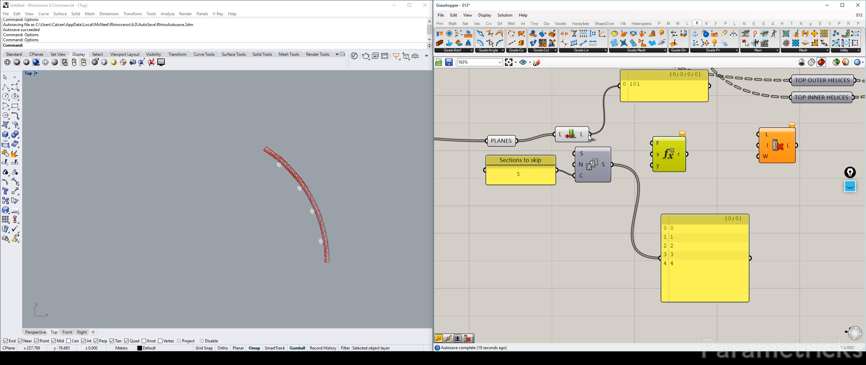
Step: Shift PLANES, List Length, "Sections to skip" and Series away from Evaluate, and duplicate the Series component directly above the original
{"action": "left_click_drag", "start_coordinate": [526, 173], "coordinate": [489, 174]}
{"action": "left_click_drag", "start_coordinate": [593, 165], "coordinate": [563, 165]}
{"action": "left_click_drag", "start_coordinate": [570, 140], "coordinate": [565, 131]}
{"action": "left_click_drag", "start_coordinate": [490, 139], "coordinate": [446, 96]}
{"action": "left_click_drag", "start_coordinate": [563, 132], "coordinate": [534, 100]}
{"action": "left_click_drag", "start_coordinate": [567, 175], "coordinate": [560, 128], "text": "alt"}
Step: Set the lower Series component's step (N) to -1 and connect the List Length output to its start input (S)
{"action": "right_click", "coordinate": [551, 124]}
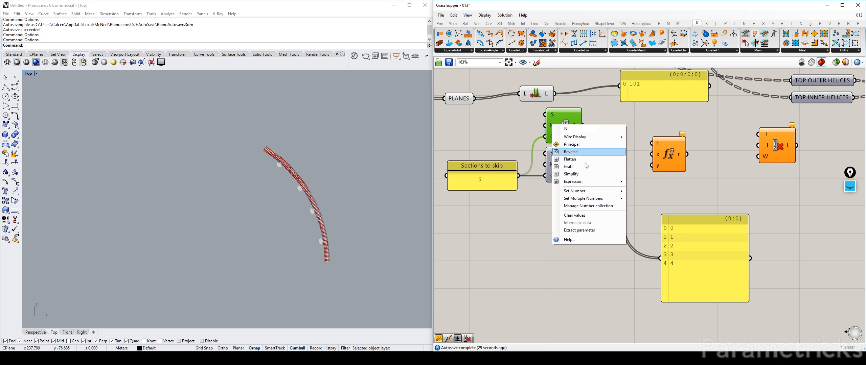
{"action": "left_click", "coordinate": [501, 137]}
{"action": "right_click", "coordinate": [553, 167]}
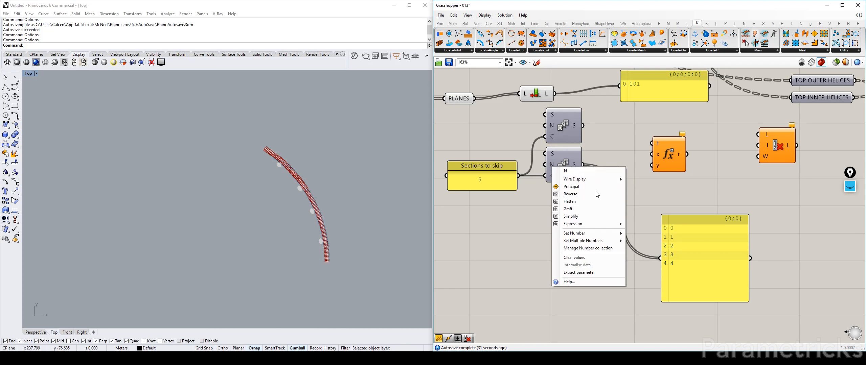
{"action": "mouse_move", "coordinate": [593, 236]}
{"action": "left_click", "coordinate": [654, 233]}
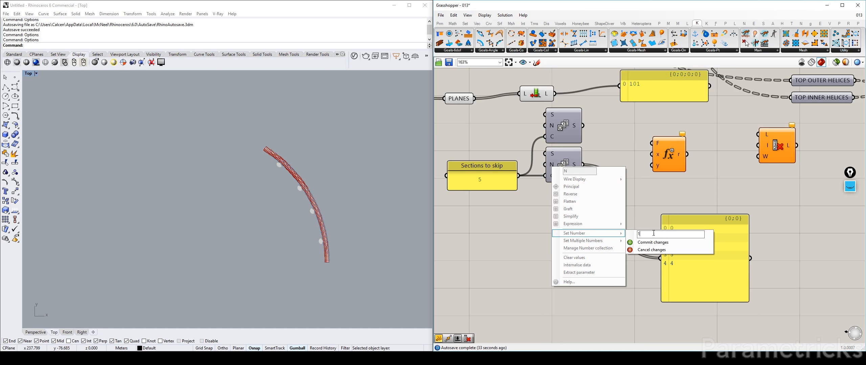
{"action": "left_click", "coordinate": [638, 242]}
{"action": "left_click_drag", "start_coordinate": [534, 97], "coordinate": [544, 153]}
{"action": "left_click_drag", "start_coordinate": [691, 248], "coordinate": [678, 218]}
Step: Add a Merge component, connect both Series outputs to D1 and D2, and flatten its result
{"action": "double_click", "coordinate": [623, 127]}
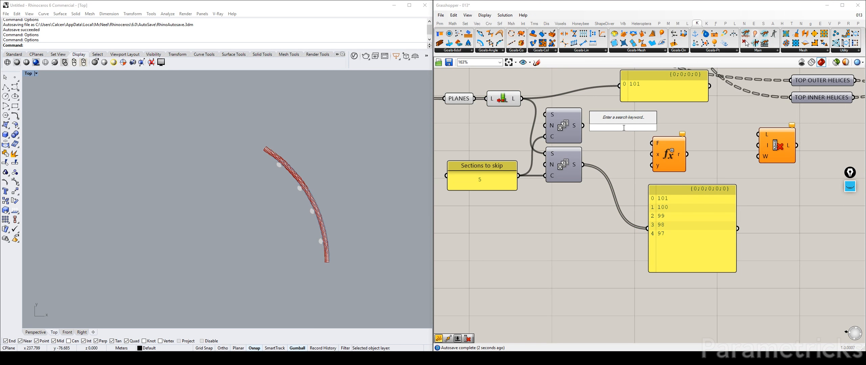
{"action": "type", "text": "merge"}
{"action": "key", "text": "Return"}
{"action": "left_click_drag", "start_coordinate": [587, 125], "coordinate": [602, 121]}
{"action": "left_click_drag", "start_coordinate": [583, 165], "coordinate": [602, 133]}
{"action": "left_click_drag", "start_coordinate": [623, 127], "coordinate": [621, 142]}
{"action": "right_click", "coordinate": [631, 142]}
Step: Delete the unused Evaluate component and connect the Merge result and PLANES to Cull Index's I and L inputs
{"action": "key", "text": "Delete"}
{"action": "left_click_drag", "start_coordinate": [641, 143], "coordinate": [758, 145]}
{"action": "left_click_drag", "start_coordinate": [474, 98], "coordinate": [757, 134]}
Step: Rearrange PLANES, List Length, both Series, Merge and Cull Index into a compact group beneath the TOP HELICES components
{"action": "scroll", "coordinate": [688, 189], "scroll_direction": "down", "scroll_amount": 1}
{"action": "left_click_drag", "start_coordinate": [627, 190], "coordinate": [450, 92]}
{"action": "left_click_drag", "start_coordinate": [576, 136], "coordinate": [654, 141]}
{"action": "left_click_drag", "start_coordinate": [743, 204], "coordinate": [492, 109]}
{"action": "left_click_drag", "start_coordinate": [651, 142], "coordinate": [763, 152]}
{"action": "right_click_drag", "start_coordinate": [742, 114], "coordinate": [655, 164]}
{"action": "left_click_drag", "start_coordinate": [669, 165], "coordinate": [551, 137]}
{"action": "left_click_drag", "start_coordinate": [542, 100], "coordinate": [527, 188]}
{"action": "left_click", "coordinate": [547, 124]}
{"action": "left_click", "coordinate": [619, 111]}
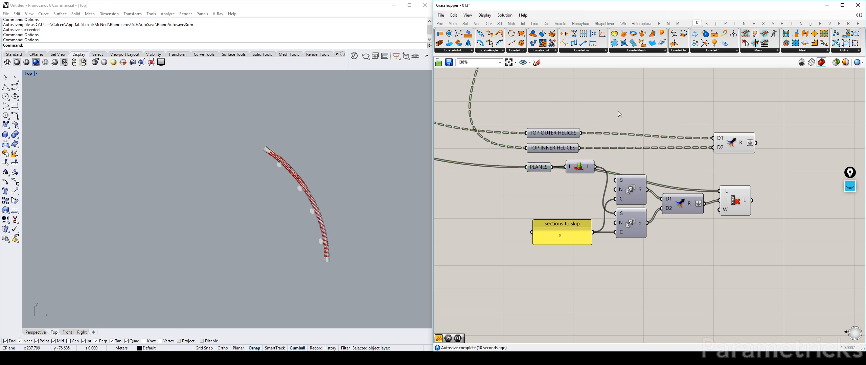
Step: Inspect the culled planes in the Top viewport and turn off the Cull Index component's preview
{"action": "right_click_drag", "start_coordinate": [655, 115], "coordinate": [565, 75]}
{"action": "left_click", "coordinate": [644, 159]}
{"action": "scroll", "coordinate": [305, 184], "scroll_direction": "up", "scroll_amount": 4}
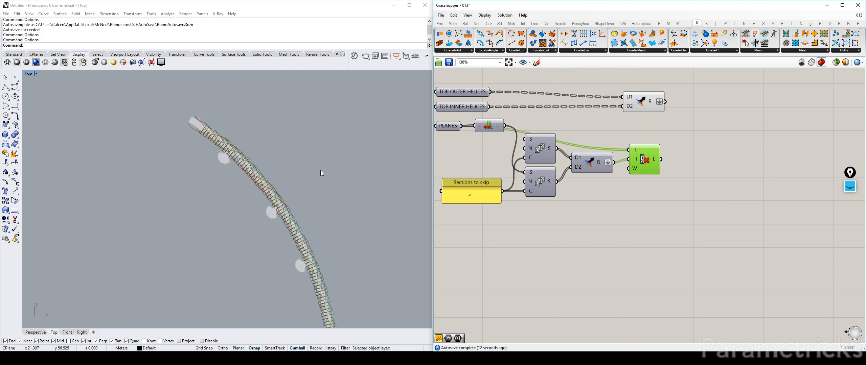
{"action": "scroll", "coordinate": [305, 184], "scroll_direction": "up", "scroll_amount": 6}
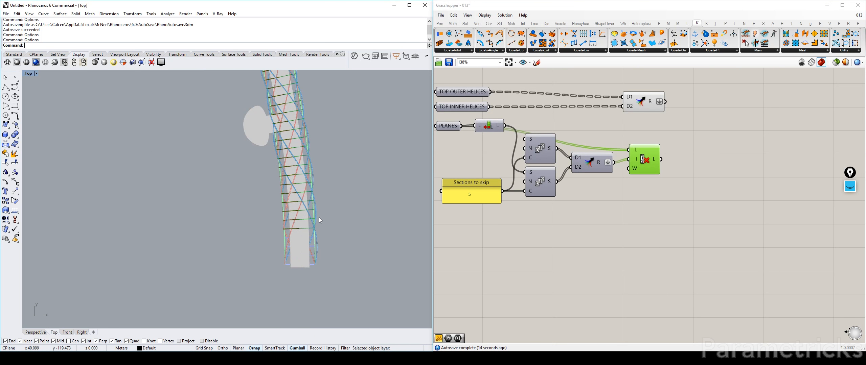
{"action": "left_click", "coordinate": [688, 199]}
{"action": "left_click", "coordinate": [652, 162]}
{"action": "key", "text": "ctrl+q"}
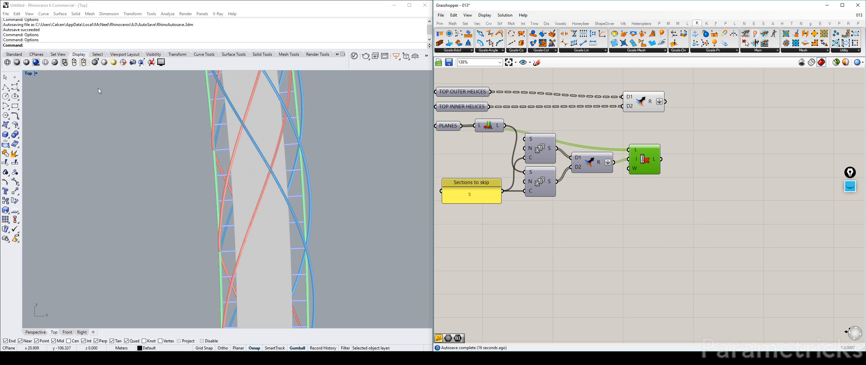
Step: Switch the Rhino viewport from Top to Perspective to view the end of the bridge
{"action": "left_click", "coordinate": [32, 73]}
{"action": "double_click", "coordinate": [31, 74]}
{"action": "double_click", "coordinate": [241, 73]}
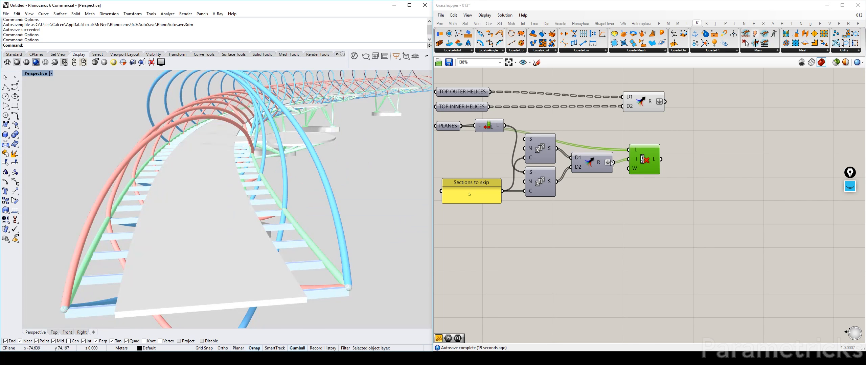
{"action": "scroll", "coordinate": [367, 153], "scroll_direction": "down", "scroll_amount": 3}
{"action": "right_click_drag", "start_coordinate": [368, 153], "coordinate": [667, 127]}
Step: Add a Curve | Plane intersection component to the right of the helices' Merge
{"action": "left_click_drag", "start_coordinate": [643, 101], "coordinate": [628, 102]}
{"action": "right_click_drag", "start_coordinate": [693, 119], "coordinate": [642, 130]}
{"action": "double_click", "coordinate": [644, 127]}
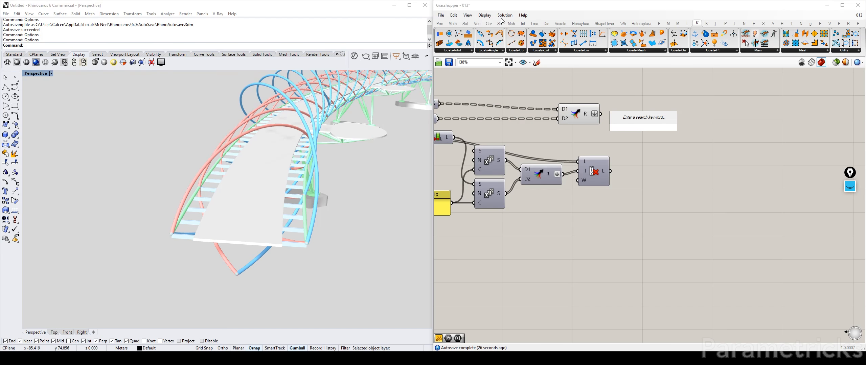
{"action": "left_click", "coordinate": [523, 24]}
{"action": "left_click", "coordinate": [465, 51]}
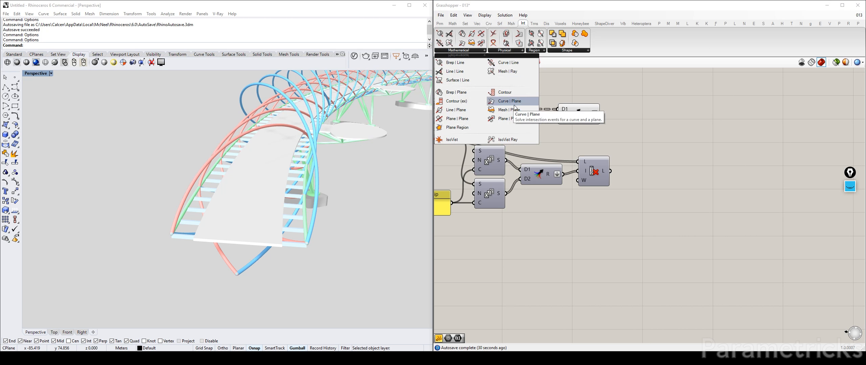
{"action": "left_click", "coordinate": [497, 104]}
{"action": "left_click", "coordinate": [695, 171]}
{"action": "left_click_drag", "start_coordinate": [696, 172], "coordinate": [691, 123]}
Step: Move the helices' Merge closer to its sources and connect its result and the Cull Index output to Curve | Plane's C and P inputs
{"action": "scroll", "coordinate": [616, 119], "scroll_direction": "down", "scroll_amount": 3}
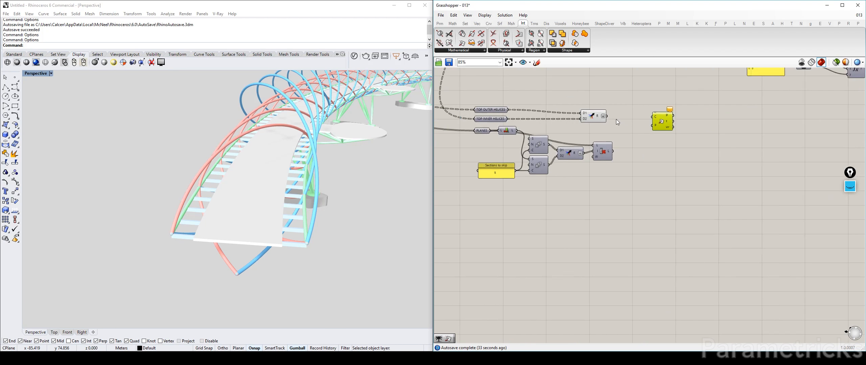
{"action": "scroll", "coordinate": [591, 116], "scroll_direction": "up", "scroll_amount": 2}
{"action": "left_click_drag", "start_coordinate": [591, 117], "coordinate": [521, 115]}
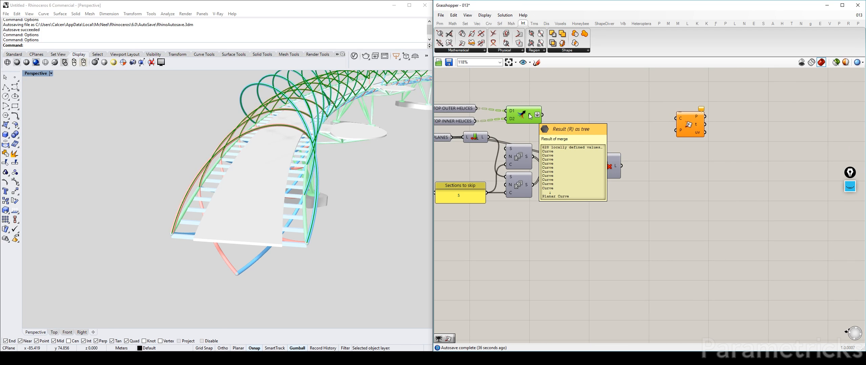
{"action": "left_click", "coordinate": [575, 106]}
{"action": "left_click", "coordinate": [334, 154]}
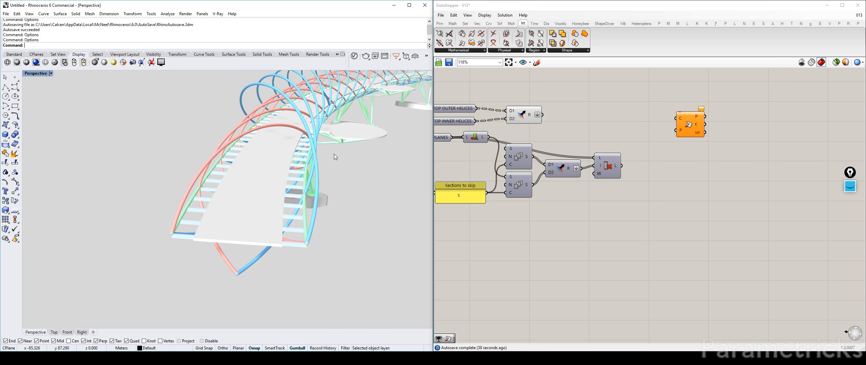
{"action": "left_click", "coordinate": [516, 115]}
{"action": "left_click_drag", "start_coordinate": [597, 110], "coordinate": [610, 115]}
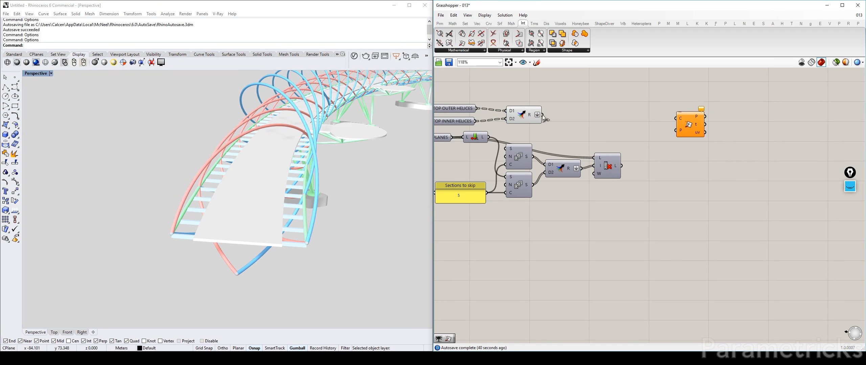
{"action": "left_click_drag", "start_coordinate": [542, 115], "coordinate": [675, 118]}
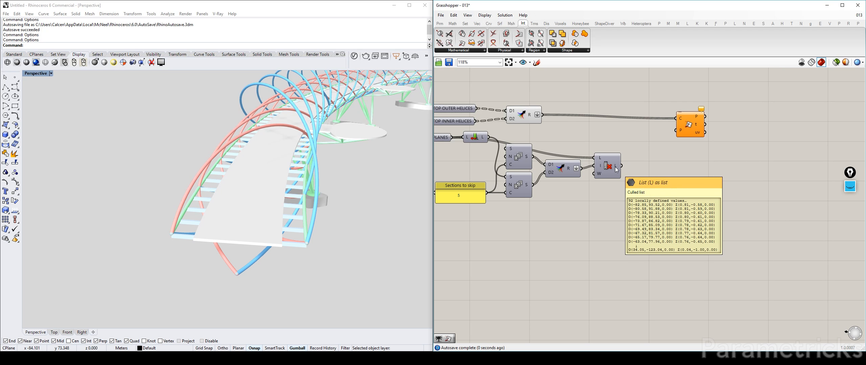
{"action": "left_click_drag", "start_coordinate": [616, 167], "coordinate": [676, 131]}
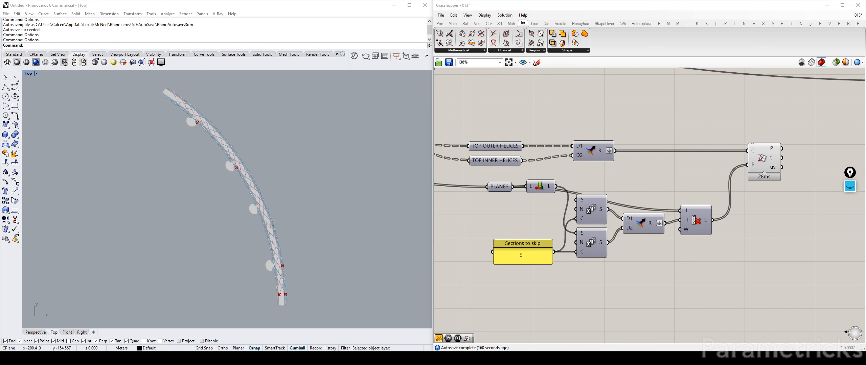
Step: Examine the Curve | Plane intersection points on the bridge in the Top and Perspective viewports
{"action": "left_click", "coordinate": [259, 181]}
{"action": "right_click_drag", "start_coordinate": [739, 148], "coordinate": [644, 141]}
{"action": "right_click_drag", "start_coordinate": [512, 142], "coordinate": [600, 137]}
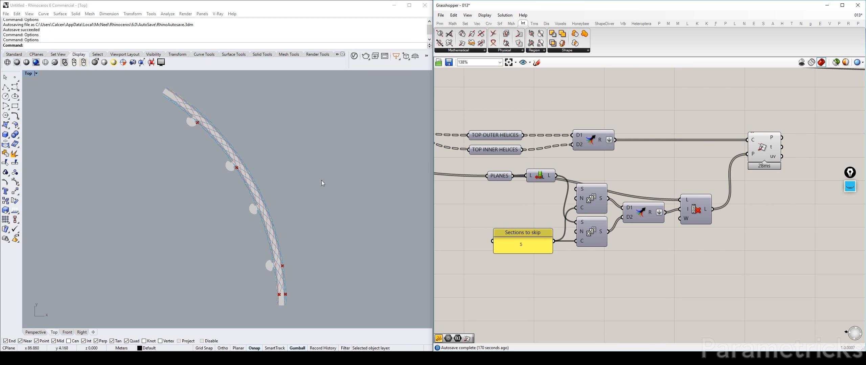
{"action": "right_click_drag", "start_coordinate": [342, 179], "coordinate": [350, 165]}
{"action": "double_click", "coordinate": [31, 74]}
{"action": "double_click", "coordinate": [241, 73]}
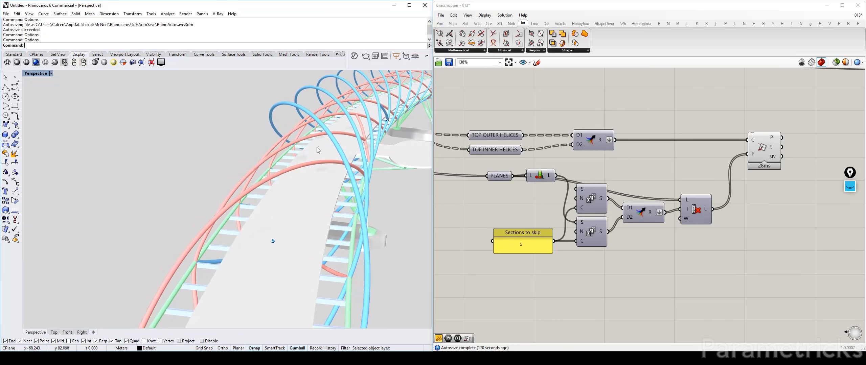
Step: Delete the helices' Merge component and space TOP OUTER HELICES and TOP INNER HELICES apart, aligned with PLANES
{"action": "mouse_move", "coordinate": [599, 149]}
{"action": "left_mouse_down"}
{"action": "mouse_move", "coordinate": [590, 133]}
{"action": "mouse_move", "coordinate": [605, 136]}
{"action": "mouse_move", "coordinate": [578, 136]}
{"action": "mouse_move", "coordinate": [590, 153]}
{"action": "left_mouse_up"}
{"action": "key", "text": "Delete"}
{"action": "left_click_drag", "start_coordinate": [525, 117], "coordinate": [492, 155]}
{"action": "left_click_drag", "start_coordinate": [514, 153], "coordinate": [512, 140]}
{"action": "left_click", "coordinate": [566, 134]}
{"action": "left_click_drag", "start_coordinate": [521, 104], "coordinate": [484, 181]}
{"action": "left_click", "coordinate": [476, 145]}
{"action": "left_click", "coordinate": [603, 109]}
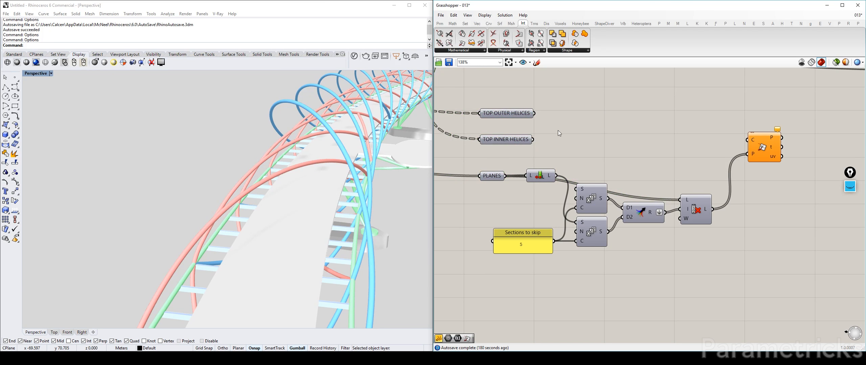
Step: Move Curve | Plane slightly down and connect TOP INNER HELICES to its curve input (C)
{"action": "right_click_drag", "start_coordinate": [746, 169], "coordinate": [695, 166]}
{"action": "left_click_drag", "start_coordinate": [717, 145], "coordinate": [724, 159]}
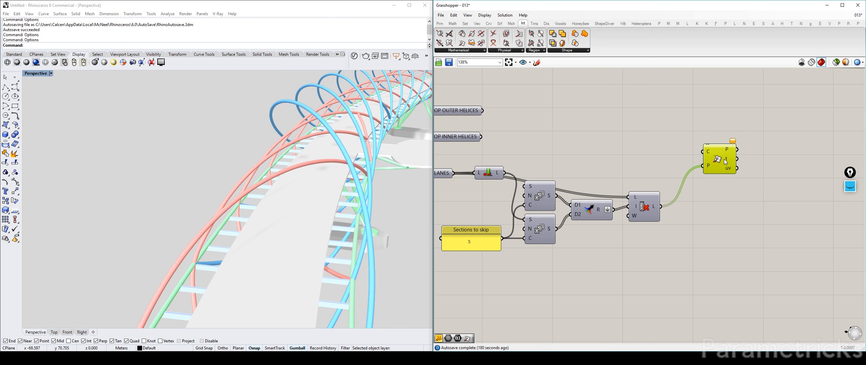
{"action": "right_click_drag", "start_coordinate": [724, 159], "coordinate": [743, 168]}
{"action": "left_click_drag", "start_coordinate": [501, 145], "coordinate": [721, 160]}
{"action": "left_click", "coordinate": [747, 152]}
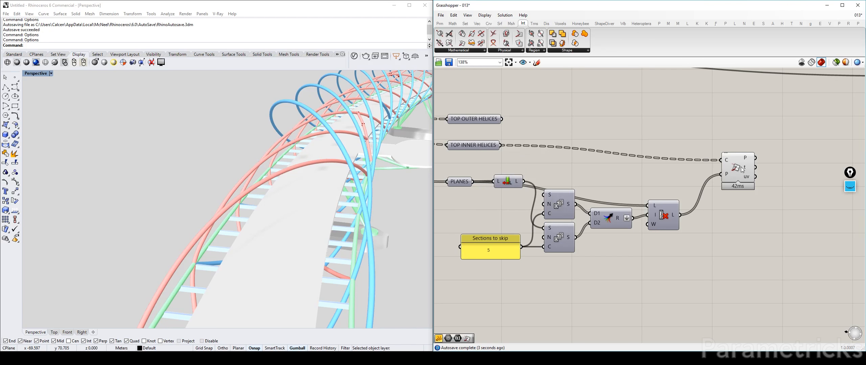
Step: Turn on the Cull Index preview and examine the culled planes against the helices in the Perspective viewport
{"action": "left_click", "coordinate": [665, 214]}
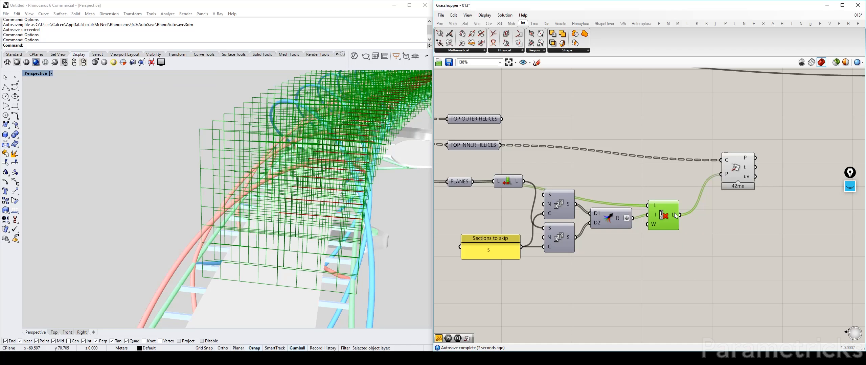
{"action": "mouse_move", "coordinate": [674, 218]}
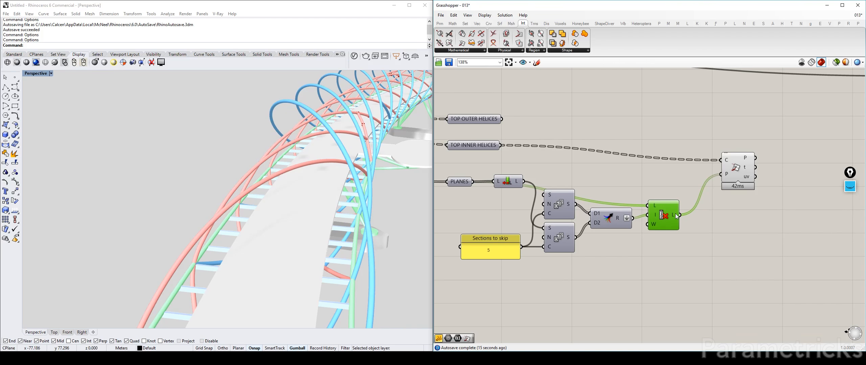
{"action": "key", "text": "ctrl+q"}
{"action": "right_click_drag", "start_coordinate": [338, 183], "coordinate": [247, 179]}
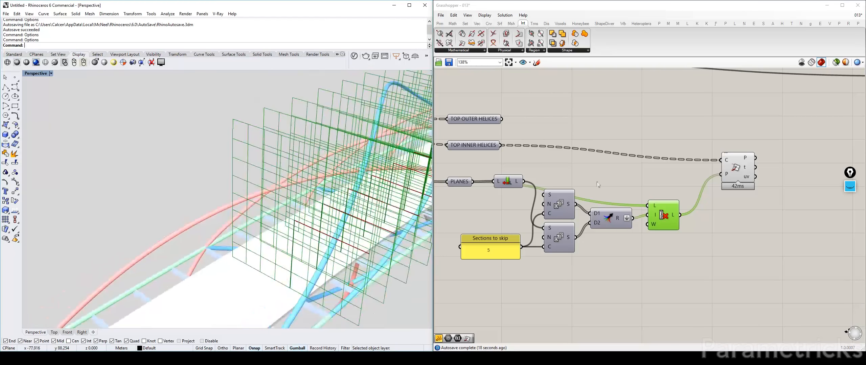
Step: Flatten the curve input (C) and graft the plane input (P) of the Curve | Plane component
{"action": "right_click", "coordinate": [726, 160]}
{"action": "left_click", "coordinate": [743, 211]}
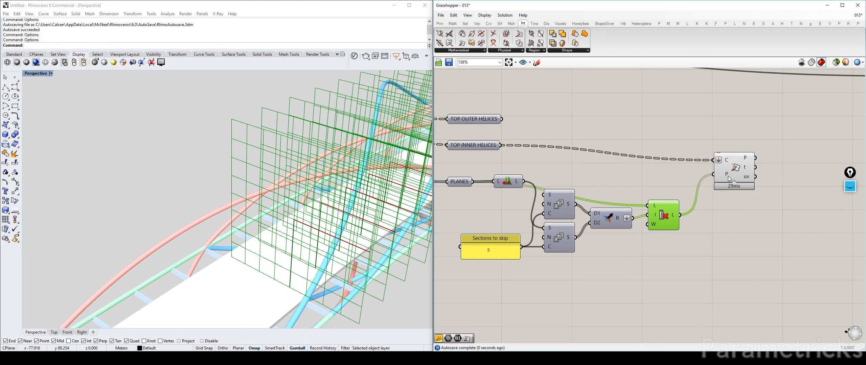
{"action": "right_click", "coordinate": [726, 175]}
{"action": "left_click", "coordinate": [743, 234]}
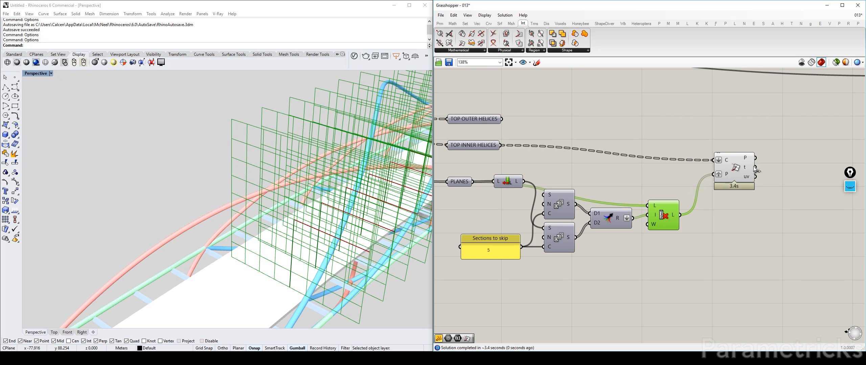
Step: Simplify the points output (P) of Curve | Plane and check its data list
{"action": "right_click_drag", "start_coordinate": [734, 198], "coordinate": [623, 201]}
{"action": "left_click", "coordinate": [631, 213]}
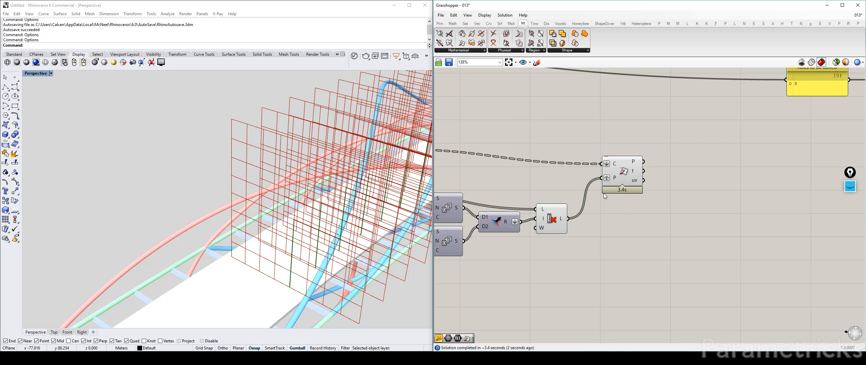
{"action": "right_click", "coordinate": [633, 164]}
{"action": "left_click", "coordinate": [656, 205]}
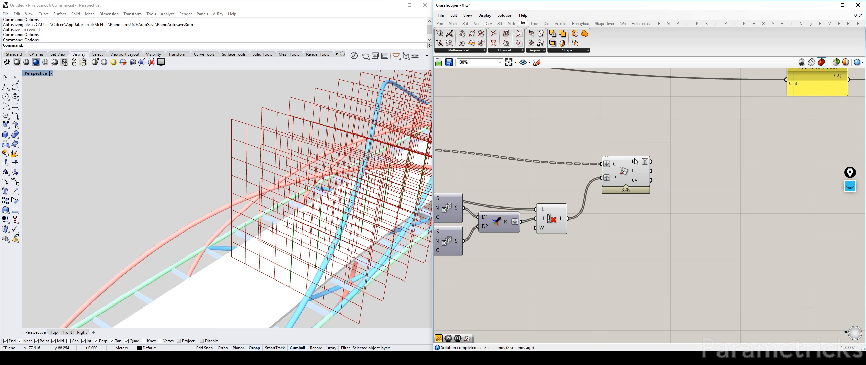
{"action": "mouse_move", "coordinate": [635, 164]}
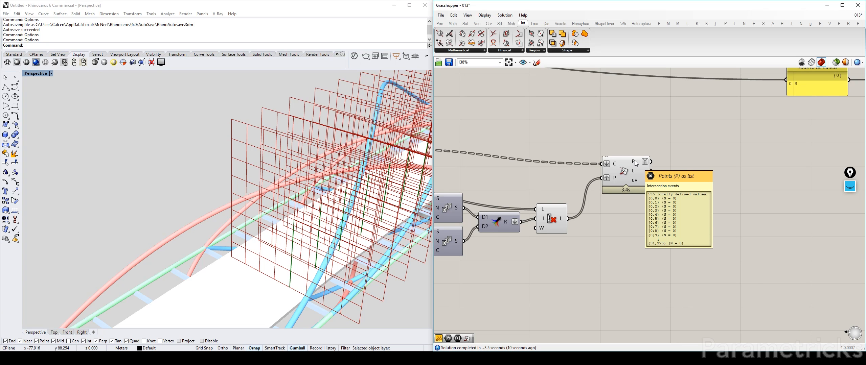
Step: Duplicate the Curve | Plane component above the original and connect TOP OUTER HELICES to the copy's curve input (C)
{"action": "right_click_drag", "start_coordinate": [596, 145], "coordinate": [738, 141]}
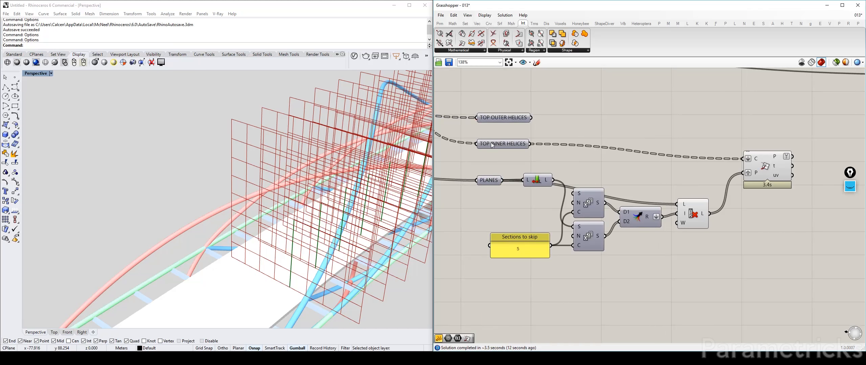
{"action": "mouse_move", "coordinate": [496, 146]}
{"action": "right_click_drag", "start_coordinate": [764, 178], "coordinate": [742, 179]}
{"action": "left_click_drag", "start_coordinate": [749, 166], "coordinate": [748, 125], "text": "alt"}
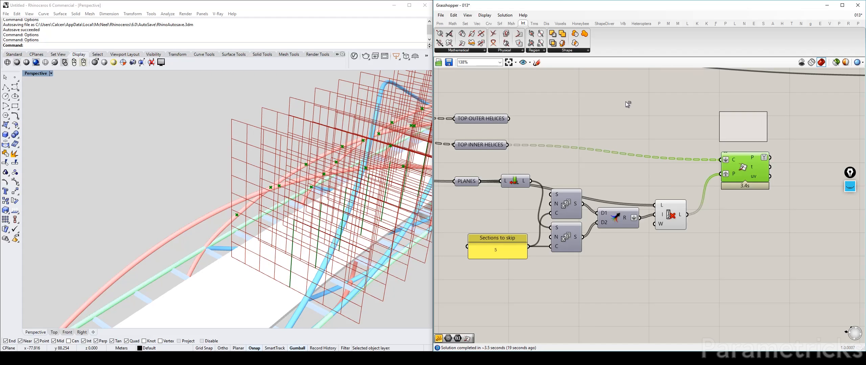
{"action": "left_click", "coordinate": [519, 112]}
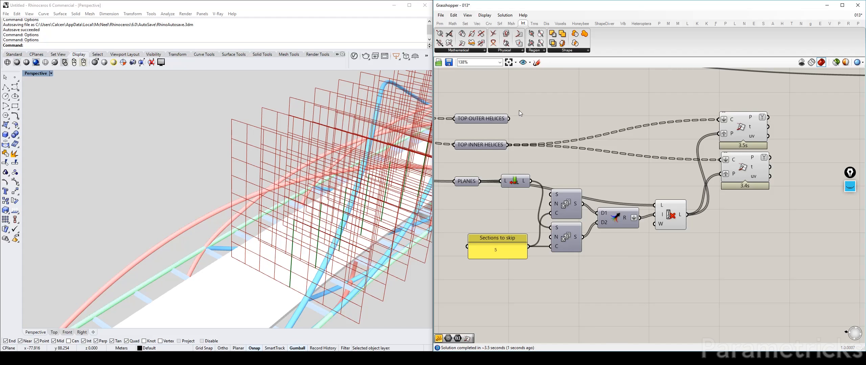
{"action": "left_click_drag", "start_coordinate": [511, 118], "coordinate": [716, 120]}
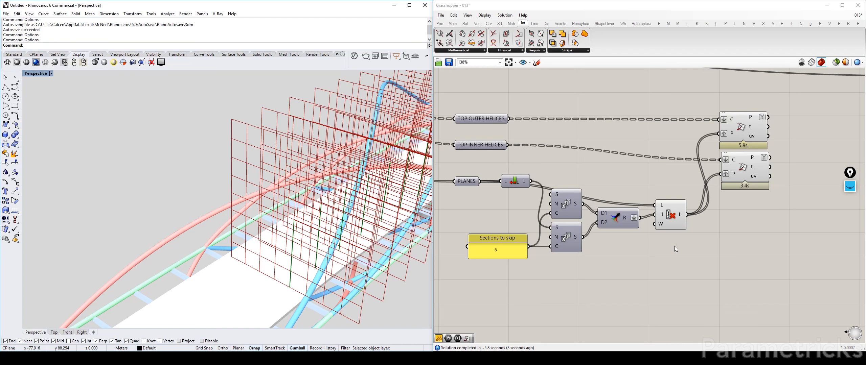
Step: Hide the preview of the Cull Index component that outputs the remaining planes
{"action": "right_click_drag", "start_coordinate": [712, 192], "coordinate": [521, 213]}
{"action": "left_click", "coordinate": [488, 230]}
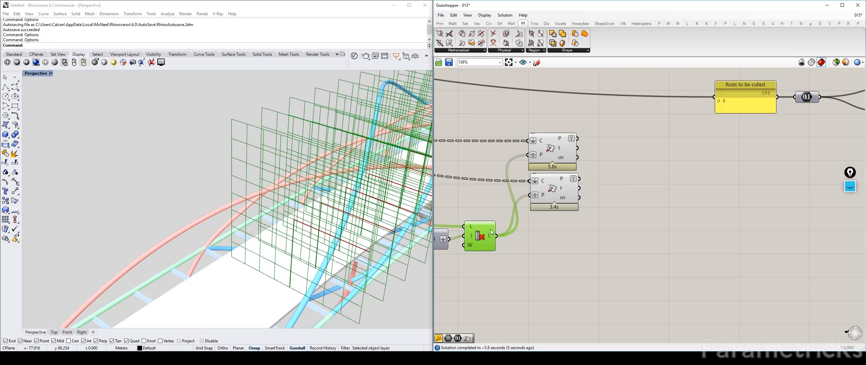
{"action": "key", "text": "ctrl+q"}
{"action": "left_click", "coordinate": [634, 192]}
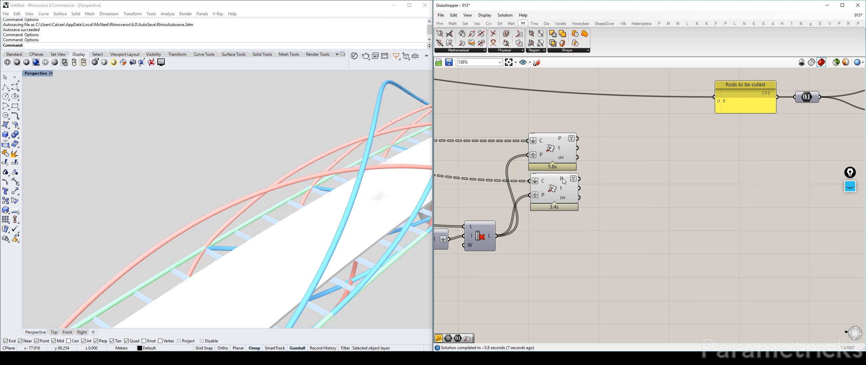
Step: Add a Trim Tree component to the points output (P) of each Curve | Plane component and align the two
{"action": "mouse_move", "coordinate": [563, 179]}
{"action": "double_click", "coordinate": [635, 200]}
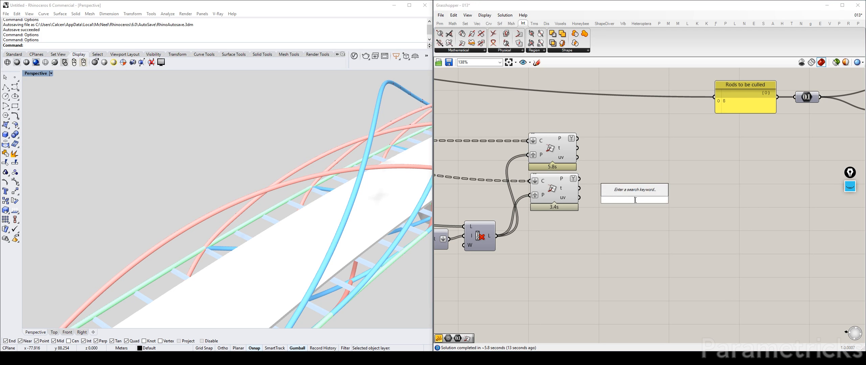
{"action": "type", "text": "trim"}
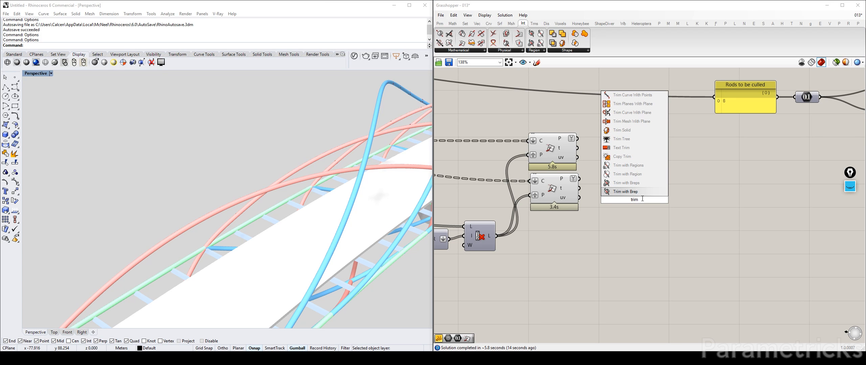
{"action": "left_click", "coordinate": [622, 139]}
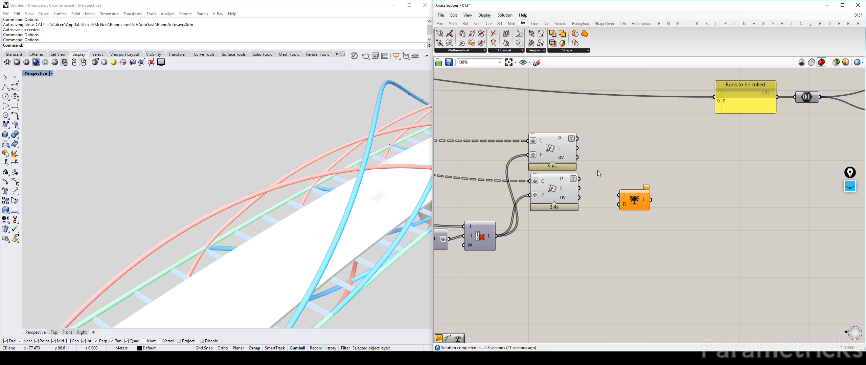
{"action": "left_click_drag", "start_coordinate": [578, 138], "coordinate": [616, 194]}
{"action": "left_click_drag", "start_coordinate": [578, 179], "coordinate": [604, 183]}
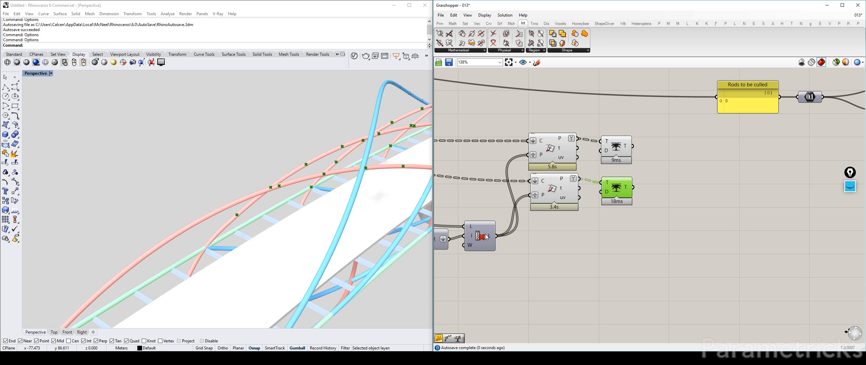
{"action": "left_click_drag", "start_coordinate": [615, 191], "coordinate": [613, 187]}
{"action": "left_click_drag", "start_coordinate": [624, 148], "coordinate": [620, 145]}
{"action": "mouse_move", "coordinate": [621, 145]}
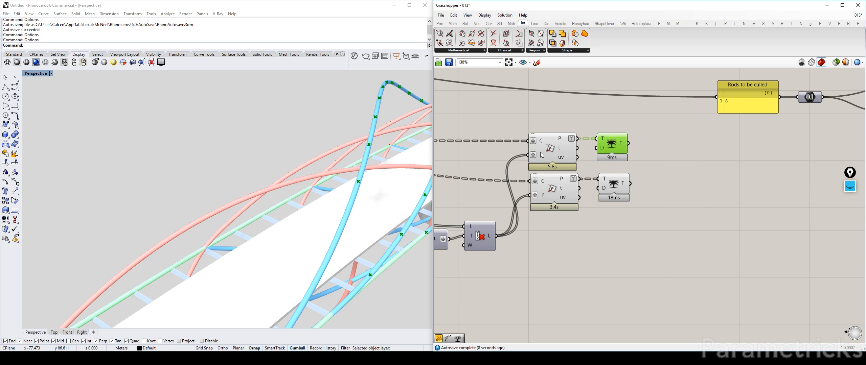
Step: Hide the previews of both Curve | Plane components
{"action": "left_click", "coordinate": [552, 149]}
{"action": "left_click_drag", "start_coordinate": [559, 235], "coordinate": [548, 152]}
{"action": "key", "text": "ctrl+q"}
{"action": "double_click", "coordinate": [711, 213]}
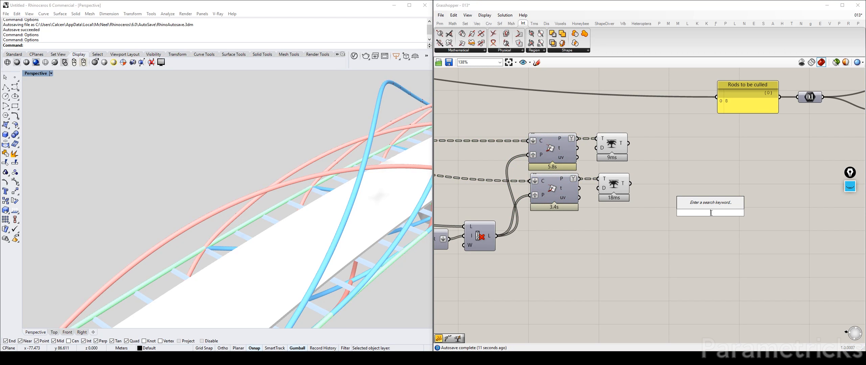
{"action": "type", "text": "cross"}
{"action": "left_click", "coordinate": [706, 193]}
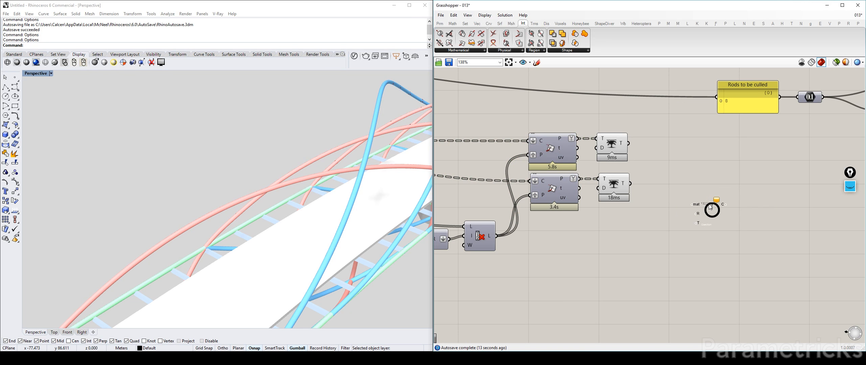
{"action": "key", "text": "Delete"}
Step: Add a Cross Reference component beside the Trim Trees and look up its location in the component library
{"action": "double_click", "coordinate": [710, 205]}
{"action": "type", "text": "cr"}
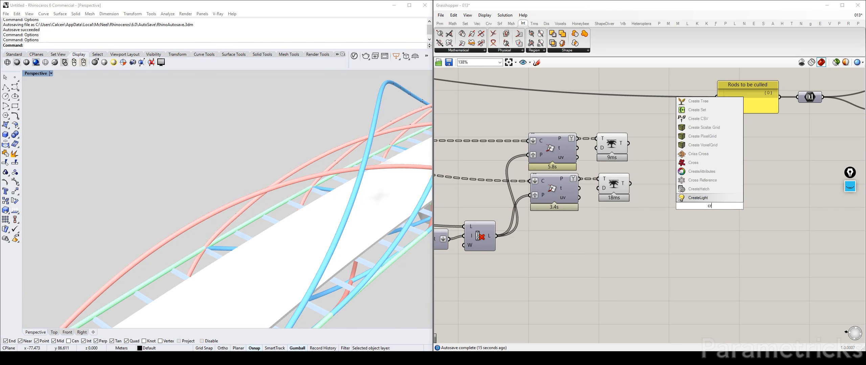
{"action": "type", "text": "oss"}
{"action": "left_click", "coordinate": [691, 190]}
{"action": "left_click", "coordinate": [707, 207], "text": "ctrl+alt"}
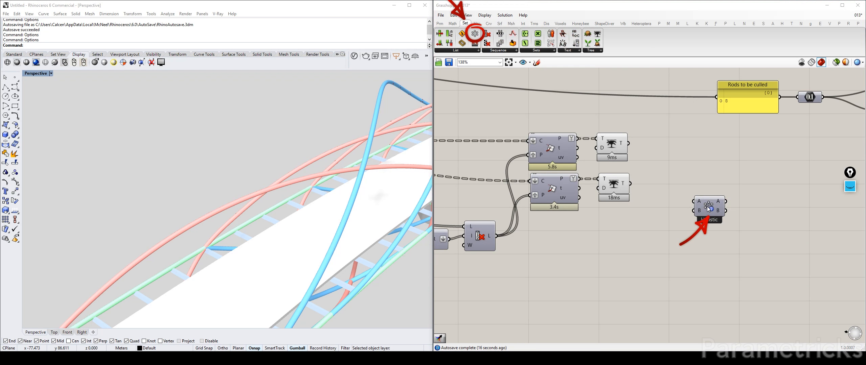
{"action": "left_click", "coordinate": [472, 51]}
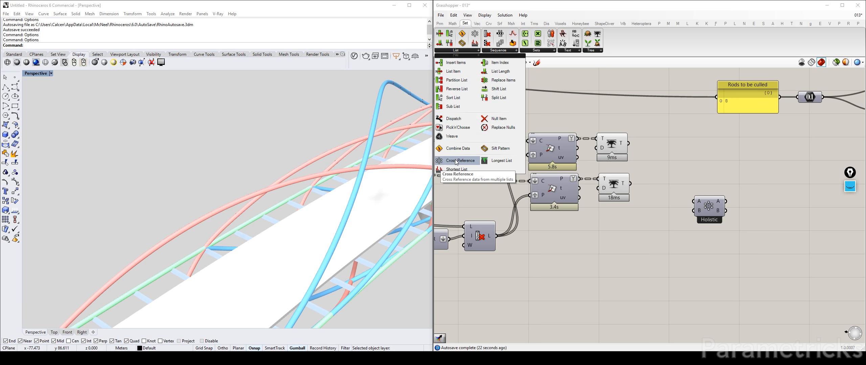
{"action": "left_click_drag", "start_coordinate": [709, 206], "coordinate": [697, 171]}
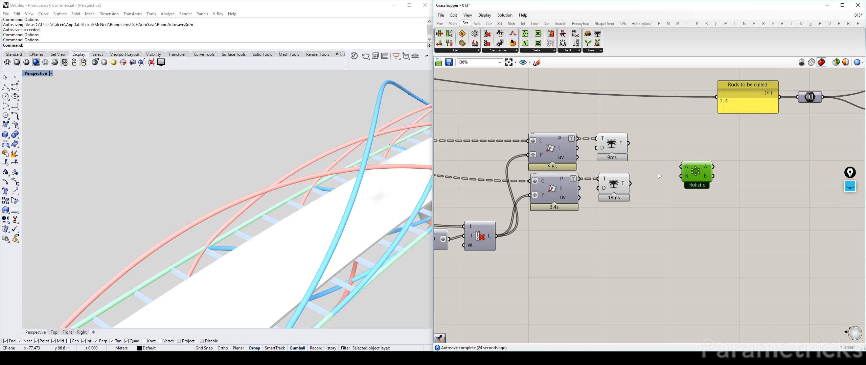
Step: Check the Trim Tree outputs, and connect the outer one to Cross Reference input A and the inner one to B
{"action": "right_click_drag", "start_coordinate": [659, 176], "coordinate": [634, 164]}
{"action": "left_click", "coordinate": [591, 129]}
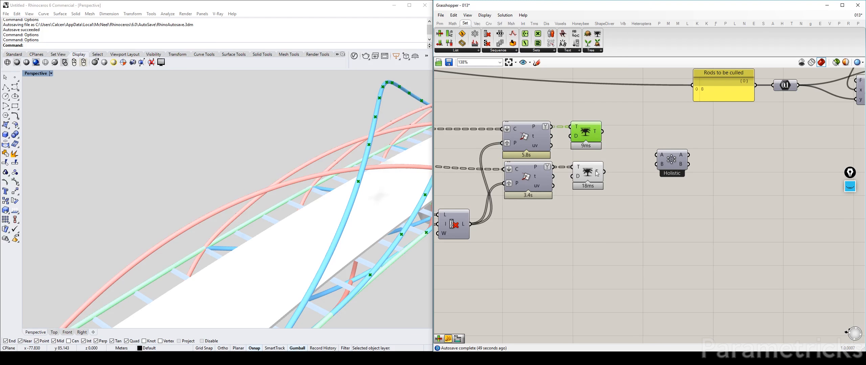
{"action": "mouse_move", "coordinate": [598, 175]}
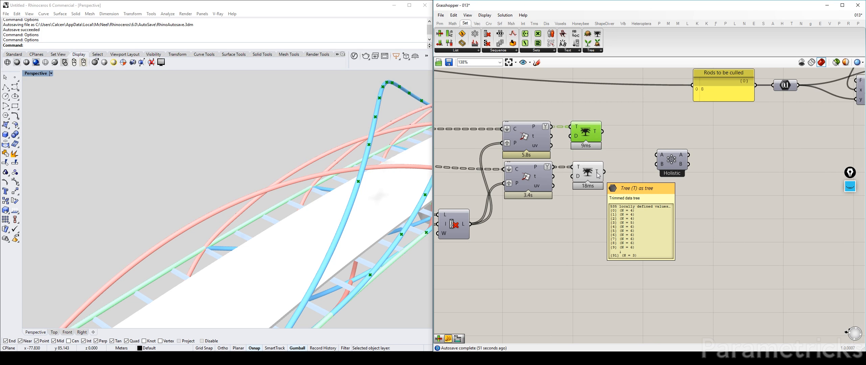
{"action": "right_click_drag", "start_coordinate": [623, 161], "coordinate": [576, 169]}
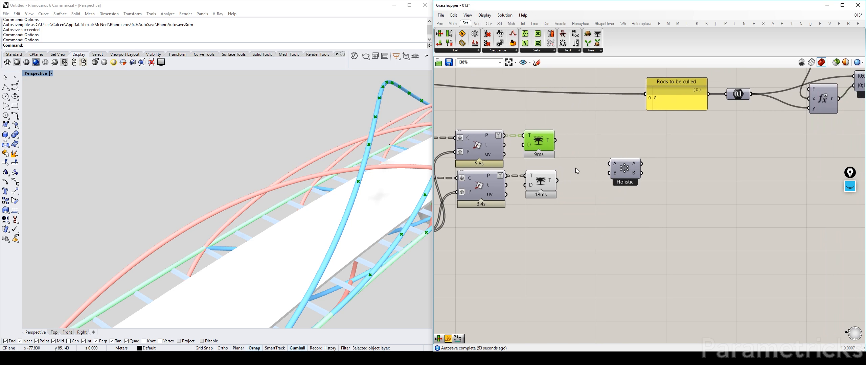
{"action": "left_click_drag", "start_coordinate": [632, 169], "coordinate": [607, 160]}
{"action": "left_click_drag", "start_coordinate": [555, 140], "coordinate": [584, 154]}
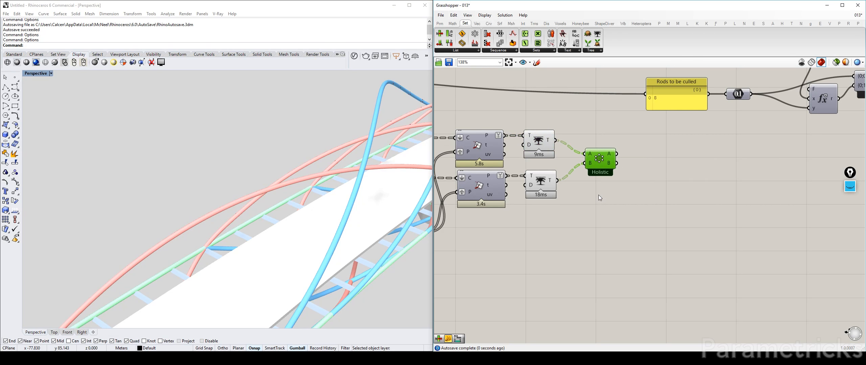
{"action": "left_click_drag", "start_coordinate": [606, 163], "coordinate": [597, 163]}
Step: Compare the data structure of the Trim Tree outputs with Cross Reference's adjusted list (A)
{"action": "right_click_drag", "start_coordinate": [264, 186], "coordinate": [284, 188]}
{"action": "left_click", "coordinate": [637, 221]}
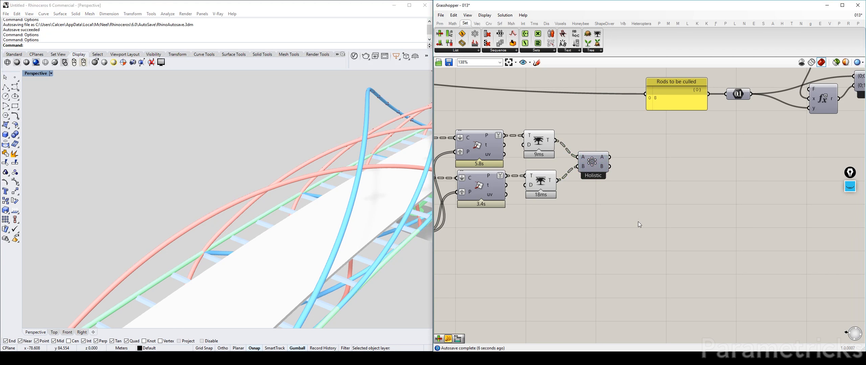
{"action": "double_click", "coordinate": [638, 222]}
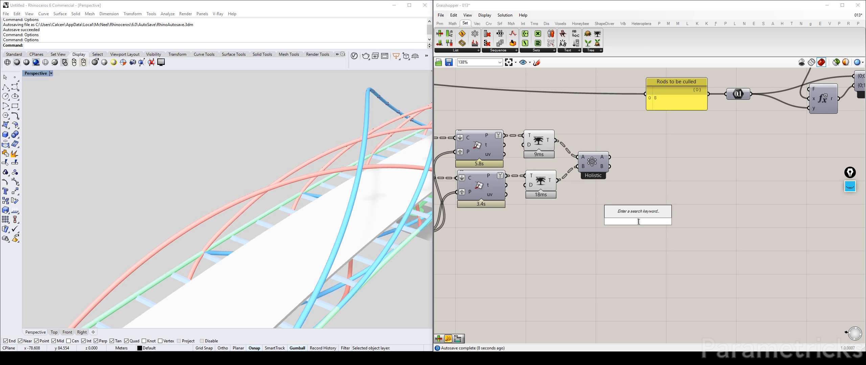
{"action": "left_click", "coordinate": [648, 180]}
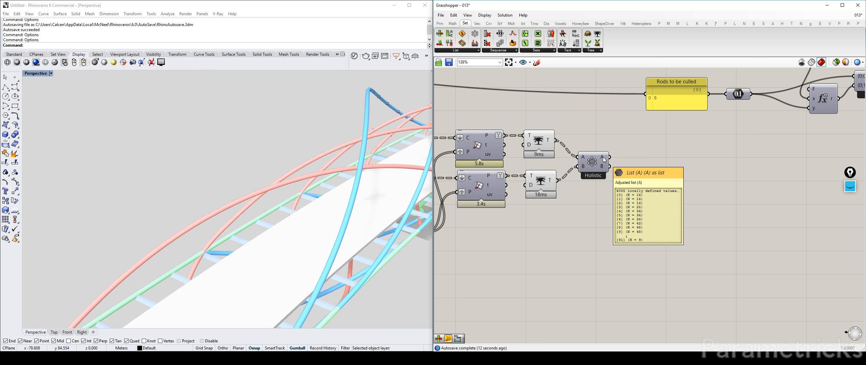
{"action": "right_click_drag", "start_coordinate": [602, 168], "coordinate": [519, 163]}
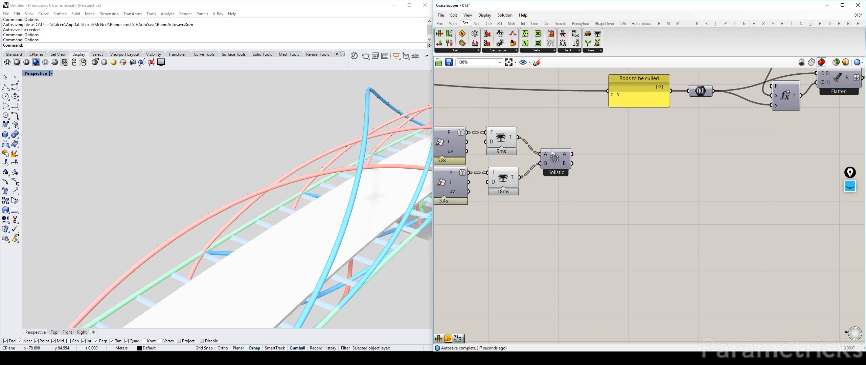
{"action": "right_click_drag", "start_coordinate": [468, 154], "coordinate": [516, 145]}
{"action": "mouse_move", "coordinate": [514, 179]}
{"action": "mouse_move", "coordinate": [565, 156]}
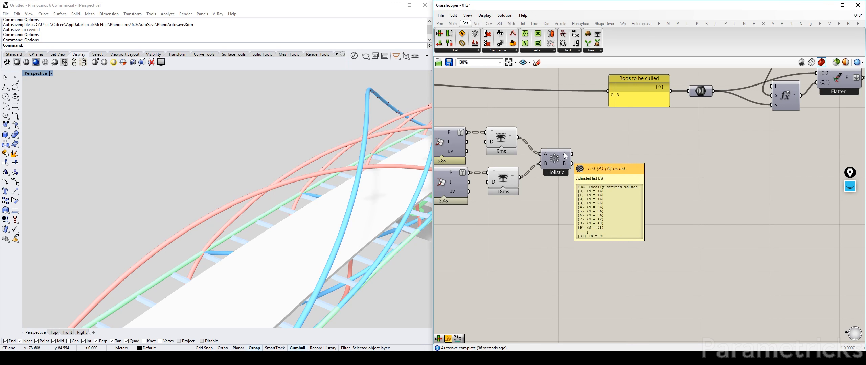
{"action": "double_click", "coordinate": [592, 181]}
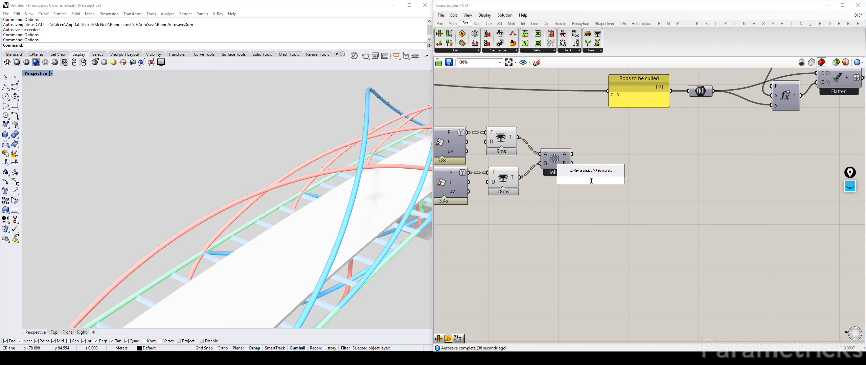
{"action": "type", "text": "line"}
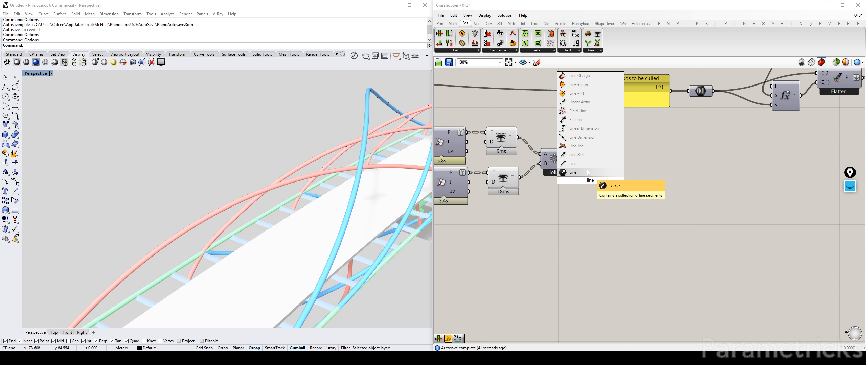
{"action": "left_click", "coordinate": [586, 170]}
{"action": "left_click", "coordinate": [589, 183]}
{"action": "key", "text": "Delete"}
Step: Add a two-point Line component fed by Cross Reference outputs A and B, and hide both Trim Tree previews
{"action": "double_click", "coordinate": [589, 182]}
{"action": "type", "text": "line"}
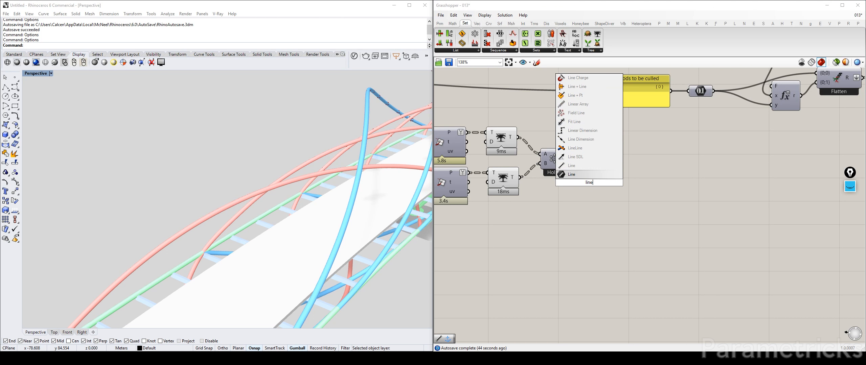
{"action": "left_click", "coordinate": [583, 166]}
{"action": "left_click", "coordinate": [495, 139]}
{"action": "left_click", "coordinate": [503, 179]}
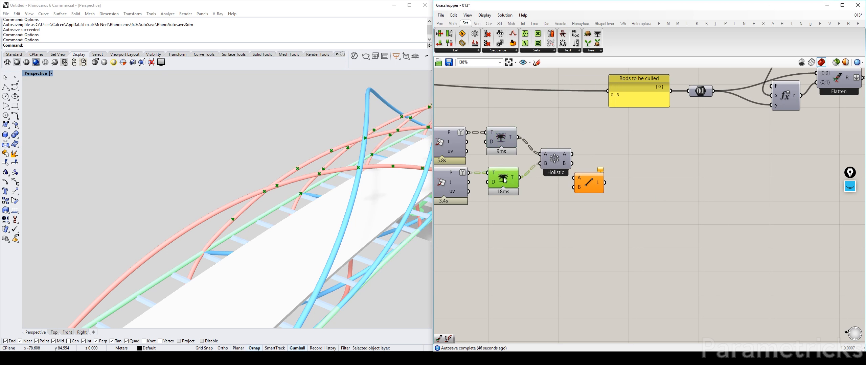
{"action": "left_click_drag", "start_coordinate": [588, 183], "coordinate": [595, 166]}
{"action": "left_click", "coordinate": [568, 241]}
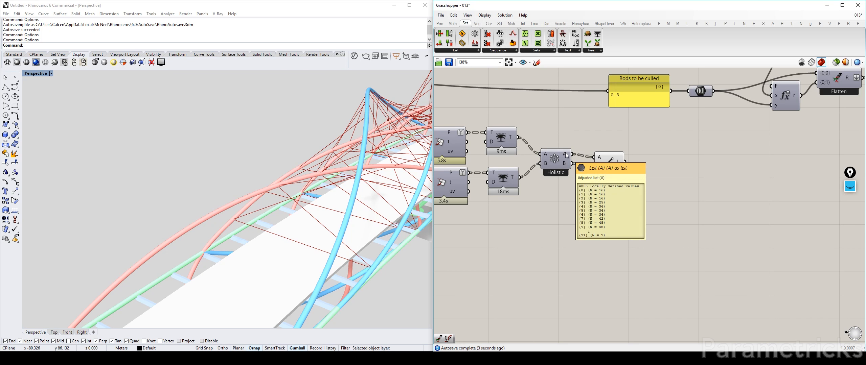
Step: Examine the cable lines between the outer and inner helices in the Perspective viewport
{"action": "left_click", "coordinate": [324, 230]}
{"action": "right_click_drag", "start_coordinate": [323, 231], "coordinate": [324, 228]}
{"action": "scroll", "coordinate": [324, 230], "scroll_direction": "down", "scroll_amount": 8}
{"action": "right_click_drag", "start_coordinate": [361, 181], "coordinate": [339, 198]}
{"action": "scroll", "coordinate": [339, 198], "scroll_direction": "up", "scroll_amount": 2}
{"action": "scroll", "coordinate": [652, 203], "scroll_direction": "up", "scroll_amount": 3}
Step: Move the cable section's components further down the canvas, clear of the neighbouring components
{"action": "right_click_drag", "start_coordinate": [652, 203], "coordinate": [688, 186]}
{"action": "left_click", "coordinate": [677, 175]}
{"action": "scroll", "coordinate": [678, 185], "scroll_direction": "down", "scroll_amount": 4}
{"action": "left_click_drag", "start_coordinate": [744, 239], "coordinate": [519, 168]}
{"action": "left_click_drag", "start_coordinate": [619, 168], "coordinate": [614, 202]}
{"action": "scroll", "coordinate": [588, 203], "scroll_direction": "down", "scroll_amount": 3}
{"action": "left_click", "coordinate": [553, 182]}
Step: Examine the input parameters of the OUTER HELIX (MODIFIED) group, including BOOLEAN GEOMETRY
{"action": "scroll", "coordinate": [554, 180], "scroll_direction": "down", "scroll_amount": 4}
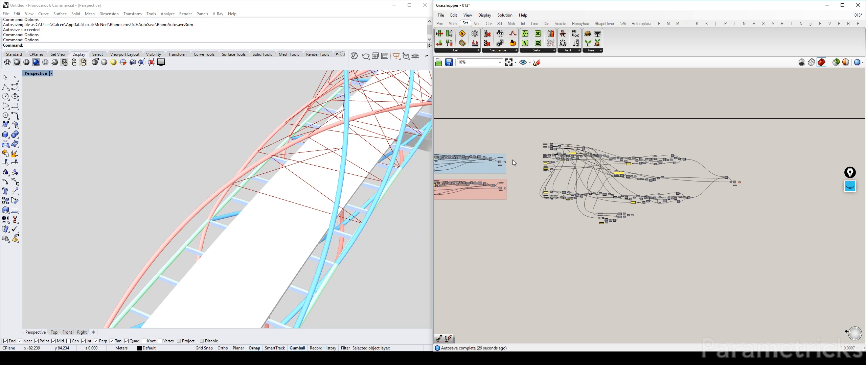
{"action": "right_click_drag", "start_coordinate": [518, 171], "coordinate": [662, 145]}
{"action": "right_click_drag", "start_coordinate": [512, 123], "coordinate": [586, 126]}
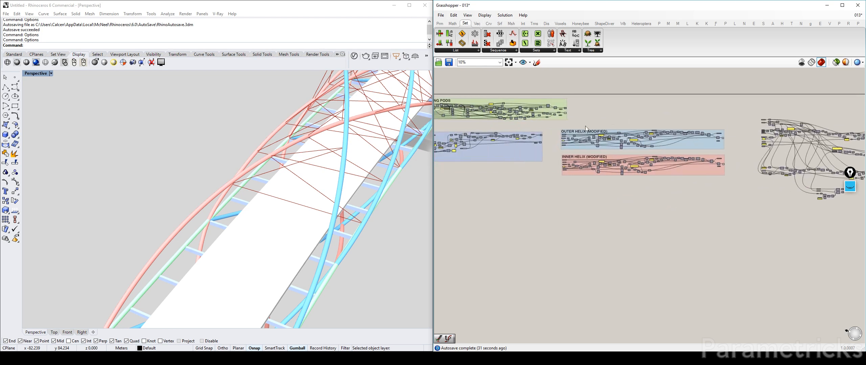
{"action": "scroll", "coordinate": [586, 127], "scroll_direction": "up", "scroll_amount": 6}
{"action": "left_click", "coordinate": [564, 122]}
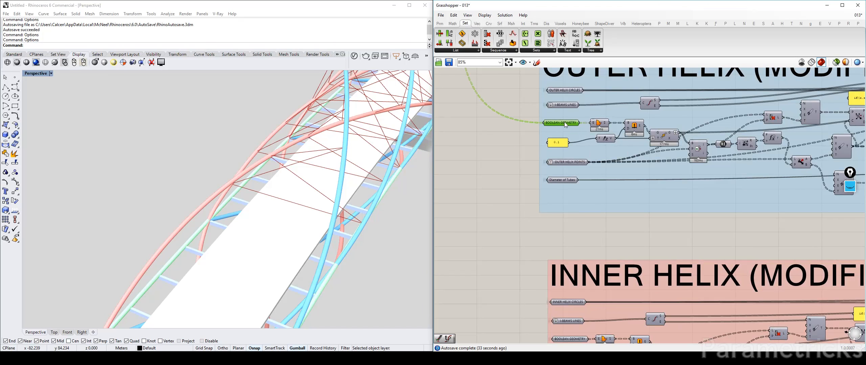
{"action": "scroll", "coordinate": [584, 125], "scroll_direction": "down", "scroll_amount": 5}
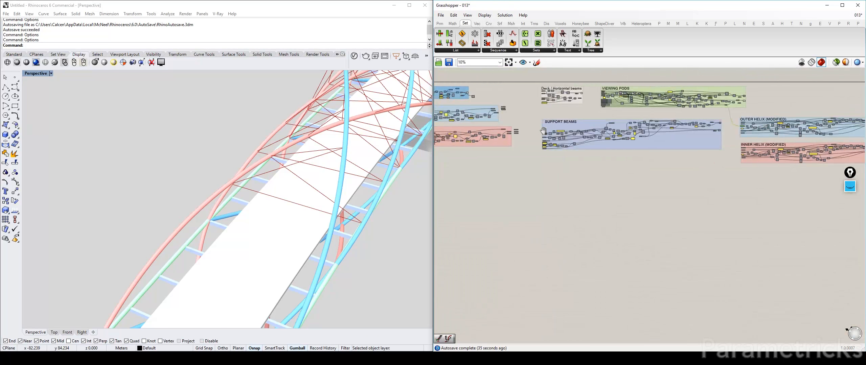
Step: Toggle the preview of the inner helix parameter beside its group and locate the INNER HELIX CIRCLES parameter in the ungrouped definition
{"action": "scroll", "coordinate": [599, 138], "scroll_direction": "up", "scroll_amount": 5}
{"action": "left_click", "coordinate": [575, 134]}
{"action": "key", "text": "ctrl+q"}
{"action": "key", "text": "ctrl+q"}
{"action": "scroll", "coordinate": [626, 134], "scroll_direction": "down", "scroll_amount": 8}
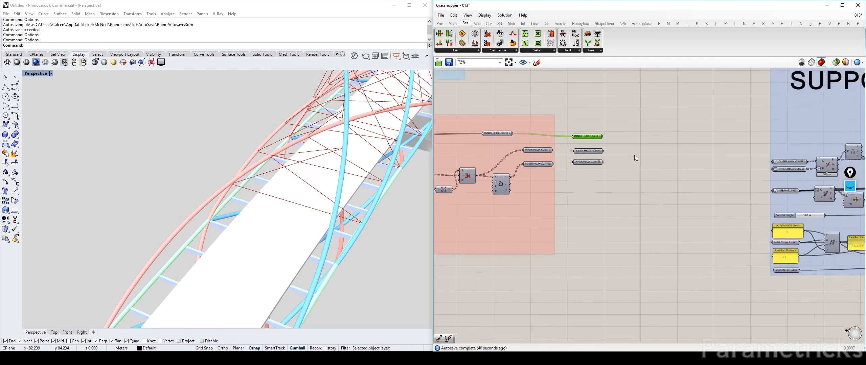
{"action": "scroll", "coordinate": [604, 126], "scroll_direction": "up", "scroll_amount": 8}
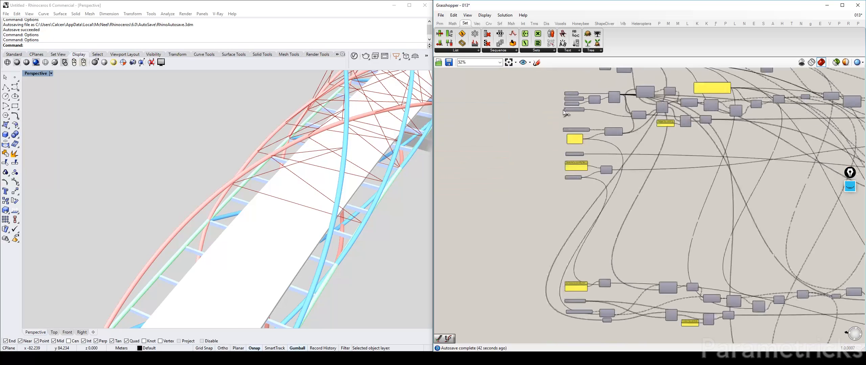
{"action": "scroll", "coordinate": [587, 141], "scroll_direction": "down", "scroll_amount": 2}
{"action": "right_click_drag", "start_coordinate": [561, 94], "coordinate": [548, 2]}
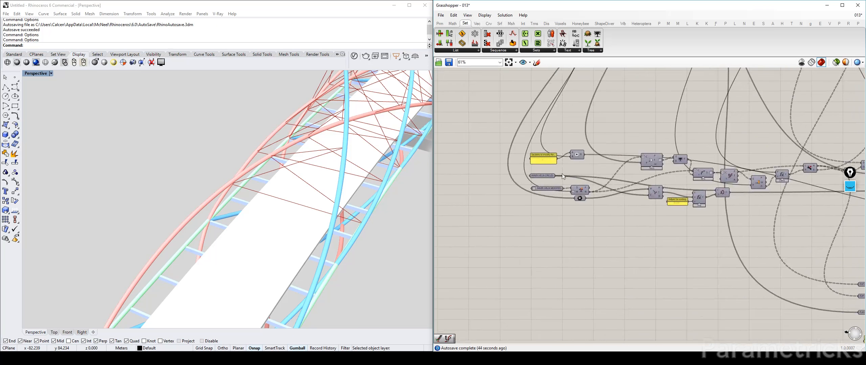
{"action": "scroll", "coordinate": [561, 173], "scroll_direction": "up", "scroll_amount": 2}
{"action": "left_click", "coordinate": [539, 170]}
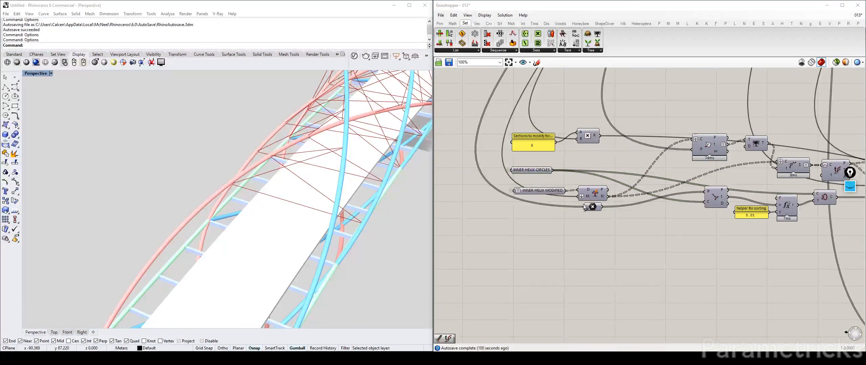
Step: Loft through the INNER HELIX CIRCLES parameter and check the resulting surface along the bridge
{"action": "left_click", "coordinate": [537, 172]}
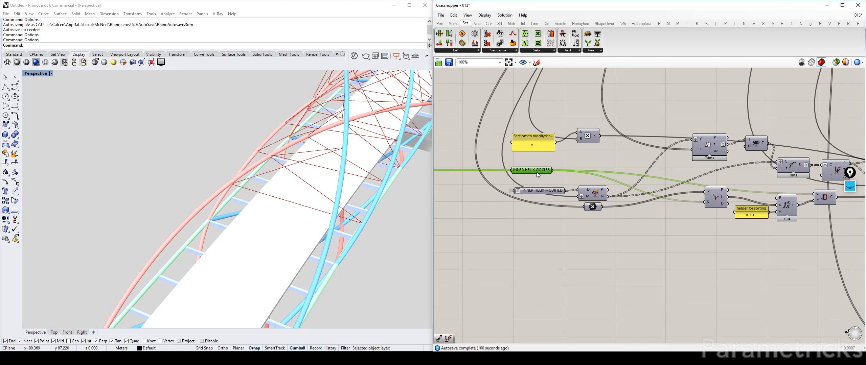
{"action": "double_click", "coordinate": [570, 241]}
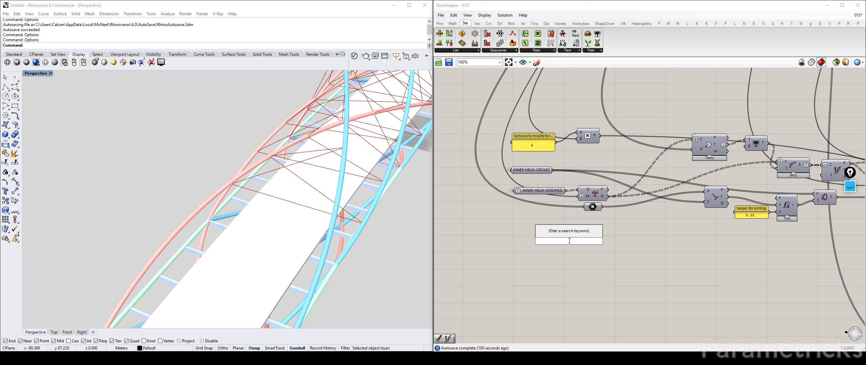
{"action": "type", "text": "loft"}
{"action": "left_click", "coordinate": [558, 220]}
{"action": "left_click_drag", "start_coordinate": [554, 172], "coordinate": [558, 237]}
{"action": "scroll", "coordinate": [298, 246], "scroll_direction": "down", "scroll_amount": 3}
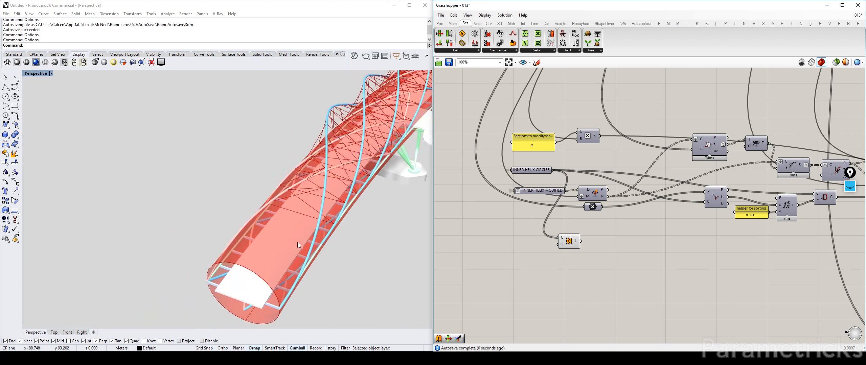
{"action": "mouse_move", "coordinate": [299, 245]}
{"action": "right_mouse_down"}
{"action": "mouse_move", "coordinate": [322, 204]}
{"action": "mouse_move", "coordinate": [305, 201]}
{"action": "mouse_move", "coordinate": [311, 237]}
{"action": "right_mouse_up"}
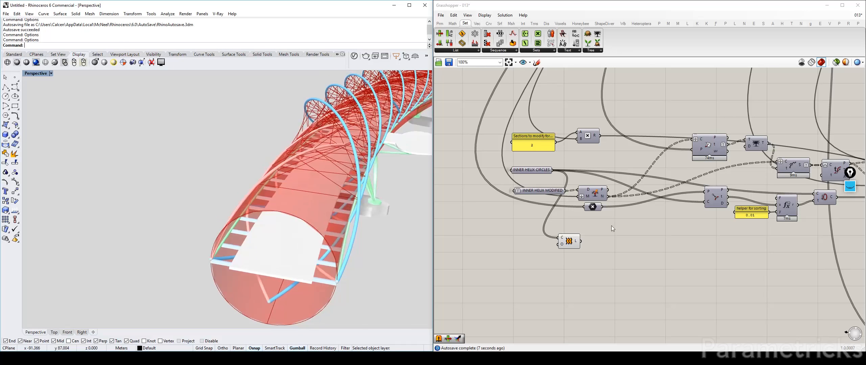
Step: Add a Cap Holes component for the lofted inner helix surface
{"action": "double_click", "coordinate": [596, 240]}
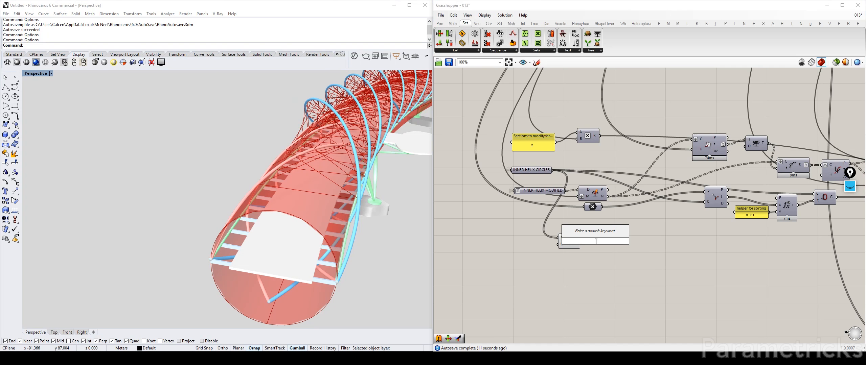
{"action": "type", "text": "cap"}
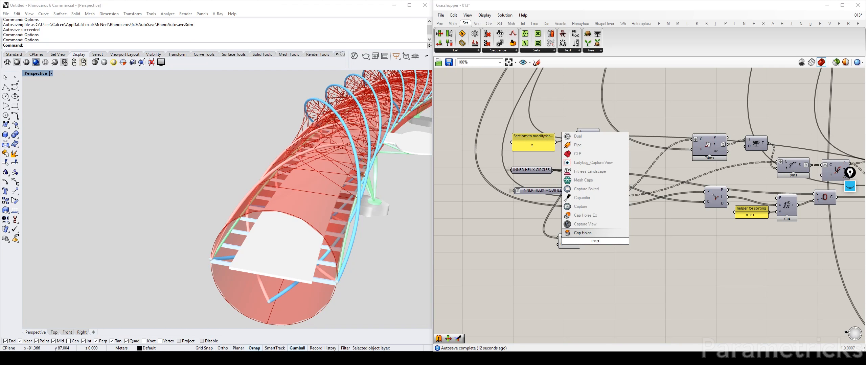
{"action": "left_click", "coordinate": [582, 233]}
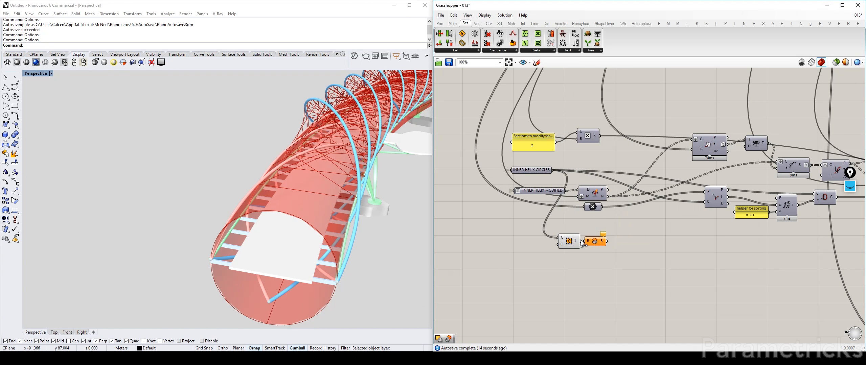
Step: Try the Closed loft option on the inner helix loft
{"action": "right_click", "coordinate": [563, 244]}
{"action": "mouse_move", "coordinate": [608, 306]}
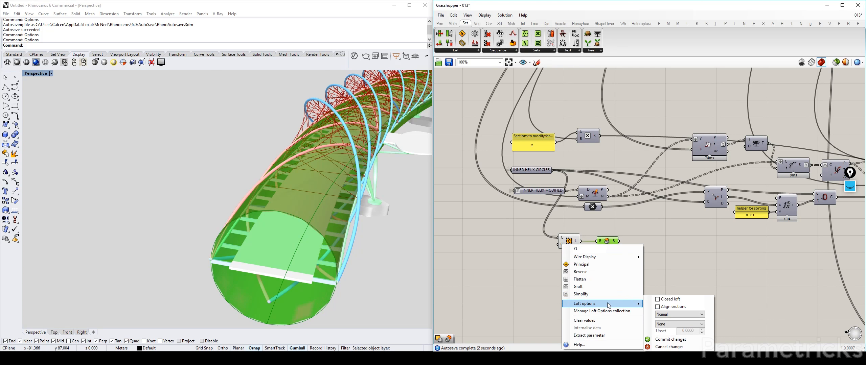
{"action": "left_click", "coordinate": [664, 299]}
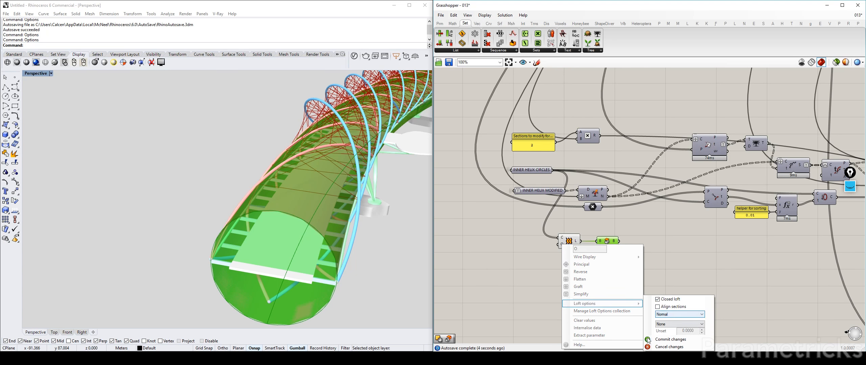
{"action": "left_click", "coordinate": [668, 340]}
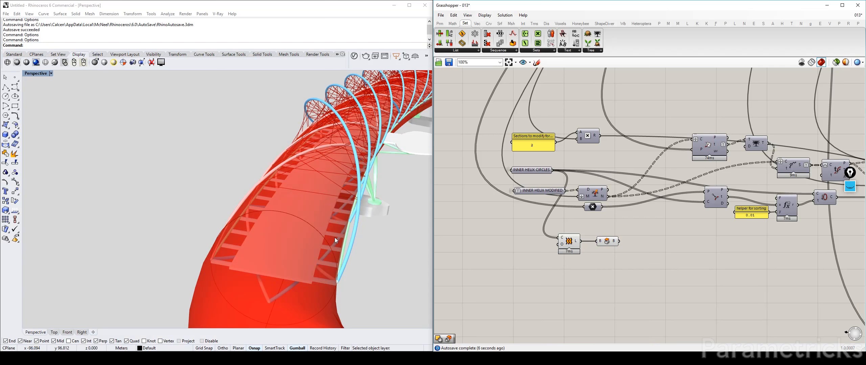
{"action": "scroll", "coordinate": [340, 199], "scroll_direction": "down", "scroll_amount": 5}
{"action": "scroll", "coordinate": [542, 233], "scroll_direction": "up", "scroll_amount": 5}
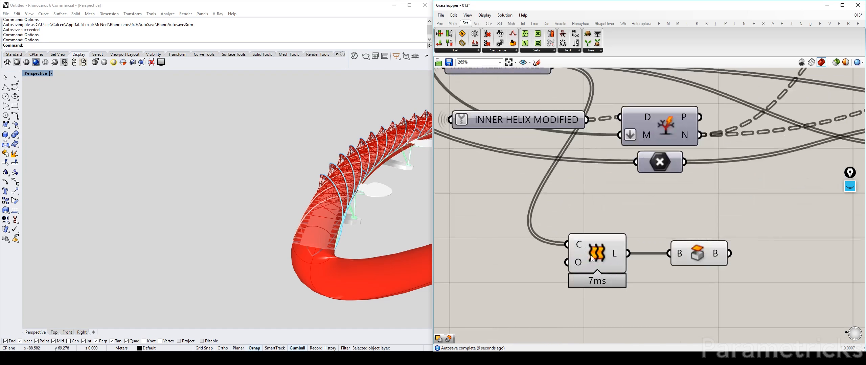
Step: Turn off the Closed loft option of the inner helix loft and check the tube from further away
{"action": "right_click", "coordinate": [578, 262]}
{"action": "mouse_move", "coordinate": [605, 306]}
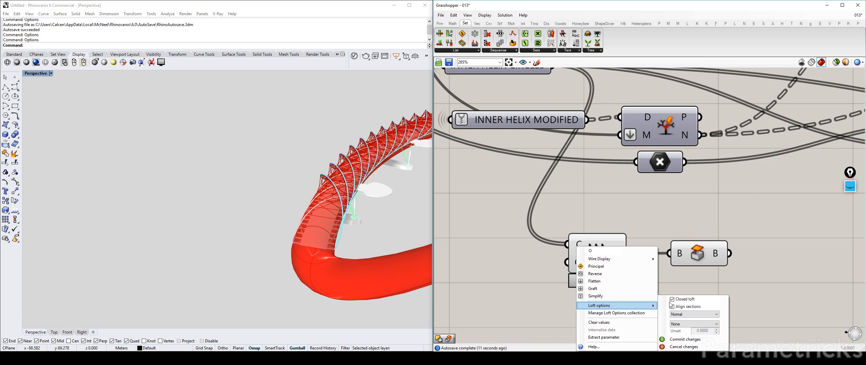
{"action": "left_click", "coordinate": [677, 300]}
{"action": "left_click", "coordinate": [690, 339]}
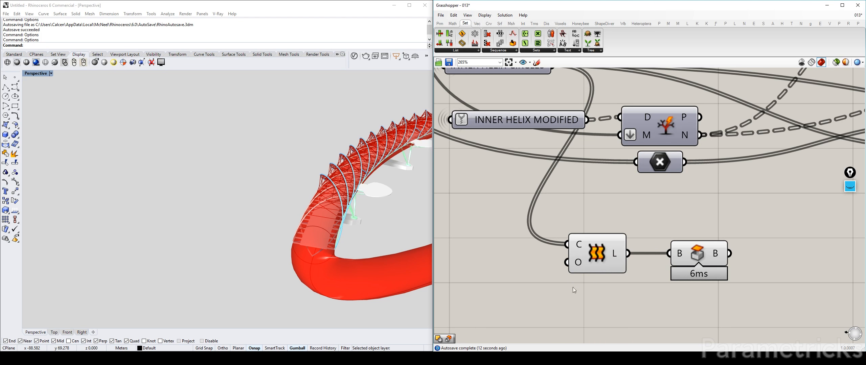
{"action": "scroll", "coordinate": [408, 219], "scroll_direction": "down", "scroll_amount": 2}
{"action": "right_click_drag", "start_coordinate": [317, 205], "coordinate": [262, 154], "text": "shift"}
{"action": "right_click_drag", "start_coordinate": [355, 209], "coordinate": [335, 257]}
Step: Hide the previews of the Loft and Cap Holes components
{"action": "left_click", "coordinate": [614, 257]}
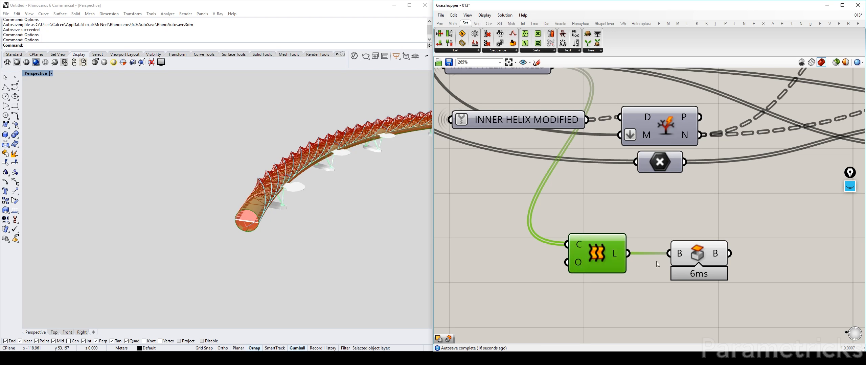
{"action": "left_click", "coordinate": [717, 257]}
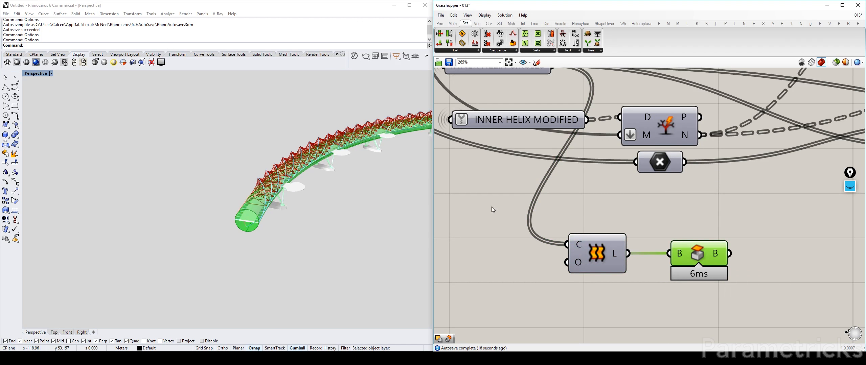
{"action": "scroll", "coordinate": [255, 180], "scroll_direction": "up", "scroll_amount": 5}
{"action": "left_click", "coordinate": [713, 250]}
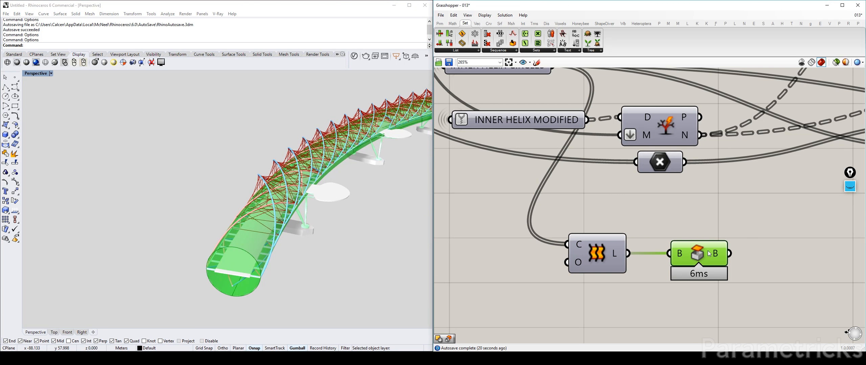
{"action": "key", "text": "ctrl+q"}
Step: Move the Loft and Cap Holes components together across the canvas to just above the TOP OUTER HELICES parameter
{"action": "scroll", "coordinate": [709, 257], "scroll_direction": "down", "scroll_amount": 3}
{"action": "scroll", "coordinate": [728, 254], "scroll_direction": "down", "scroll_amount": 1}
{"action": "right_click_drag", "start_coordinate": [728, 254], "coordinate": [552, 249]}
{"action": "left_click_drag", "start_coordinate": [567, 290], "coordinate": [449, 232]}
{"action": "scroll", "coordinate": [510, 255], "scroll_direction": "down", "scroll_amount": 1}
{"action": "left_click_drag", "start_coordinate": [526, 256], "coordinate": [734, 259]}
{"action": "right_click_drag", "start_coordinate": [734, 260], "coordinate": [565, 240]}
{"action": "scroll", "coordinate": [571, 240], "scroll_direction": "down", "scroll_amount": 3}
{"action": "right_click_drag", "start_coordinate": [629, 277], "coordinate": [615, 271]}
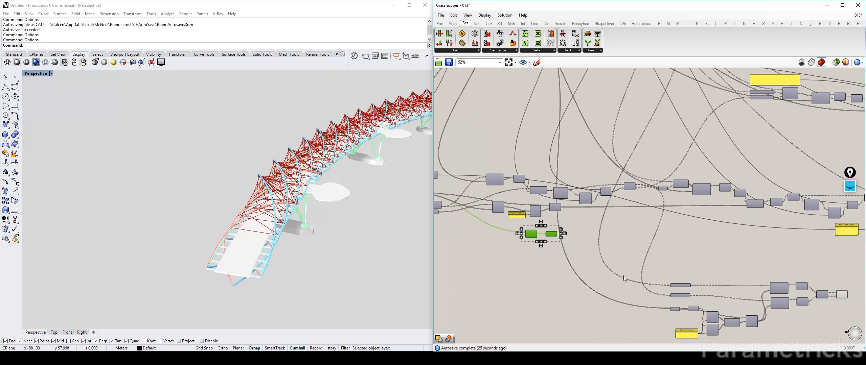
{"action": "left_click", "coordinate": [581, 261]}
{"action": "left_click_drag", "start_coordinate": [564, 247], "coordinate": [518, 224]}
{"action": "scroll", "coordinate": [544, 252], "scroll_direction": "down", "scroll_amount": 2}
{"action": "right_click_drag", "start_coordinate": [544, 252], "coordinate": [500, 220]}
{"action": "left_click_drag", "start_coordinate": [503, 211], "coordinate": [591, 239]}
{"action": "scroll", "coordinate": [590, 239], "scroll_direction": "up", "scroll_amount": 5}
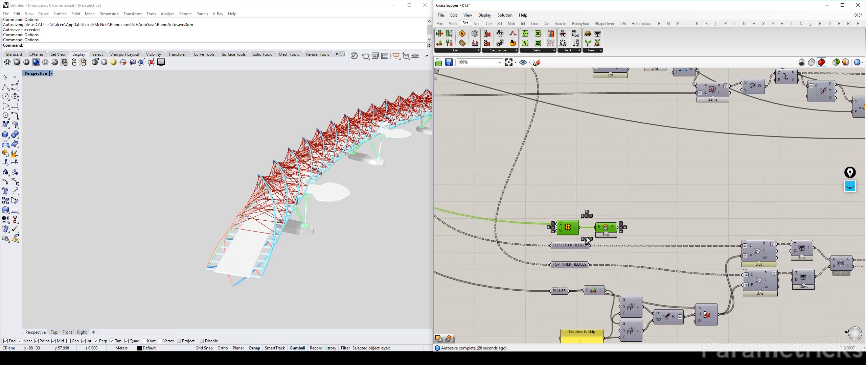
Step: Move the cable section's intersection, tree cleaning, cross reference and Line components down, level with the plane culling components
{"action": "right_click_drag", "start_coordinate": [592, 263], "coordinate": [549, 204]}
{"action": "right_click_drag", "start_coordinate": [671, 206], "coordinate": [595, 197]}
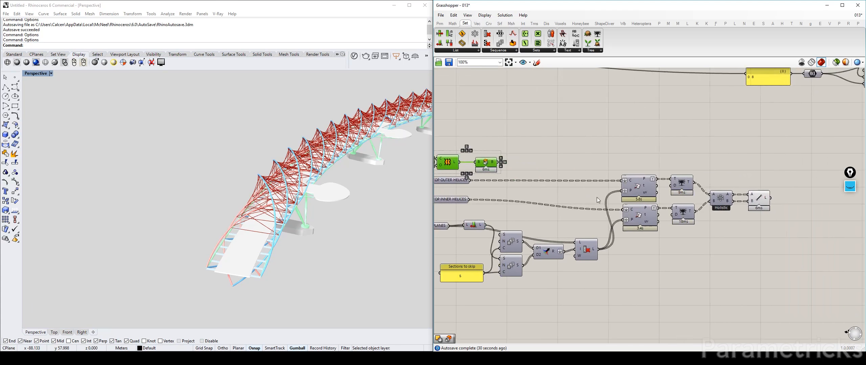
{"action": "left_click_drag", "start_coordinate": [673, 254], "coordinate": [628, 179]}
{"action": "left_click_drag", "start_coordinate": [788, 239], "coordinate": [616, 153]}
{"action": "left_click_drag", "start_coordinate": [644, 202], "coordinate": [644, 250]}
{"action": "right_click_drag", "start_coordinate": [645, 249], "coordinate": [696, 235]}
Step: Stack the TOP OUTER HELICES and TOP INNER HELICES parameters directly above PLANES
{"action": "left_click", "coordinate": [500, 199]}
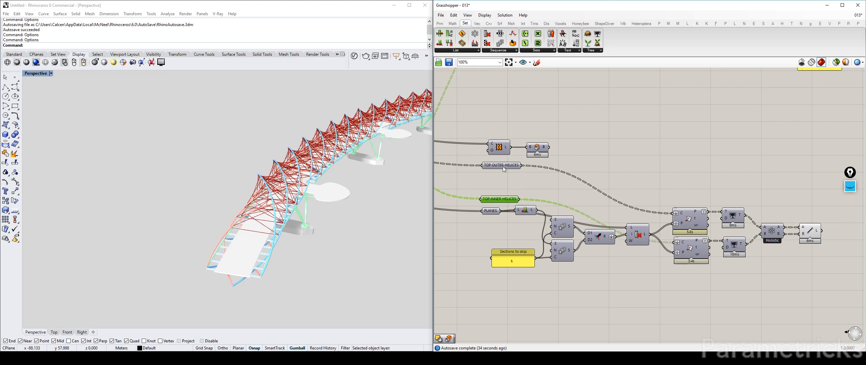
{"action": "left_click_drag", "start_coordinate": [503, 165], "coordinate": [501, 191]}
{"action": "left_click", "coordinate": [479, 166]}
Step: Bring the Loft and Cap Holes components closer to the cable section, placing Cap Holes above the tree cleaning components
{"action": "left_click_drag", "start_coordinate": [479, 166], "coordinate": [554, 134]}
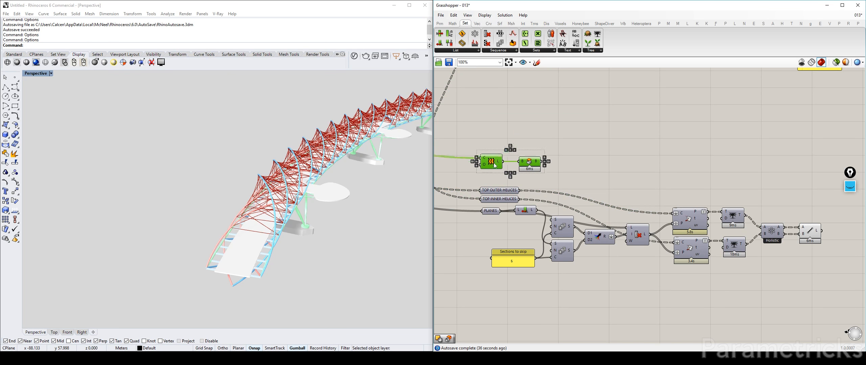
{"action": "left_click_drag", "start_coordinate": [496, 144], "coordinate": [729, 197]}
{"action": "left_click", "coordinate": [538, 168]}
{"action": "right_click_drag", "start_coordinate": [784, 206], "coordinate": [559, 175]}
{"action": "scroll", "coordinate": [559, 174], "scroll_direction": "up", "scroll_amount": 2}
{"action": "double_click", "coordinate": [567, 179]}
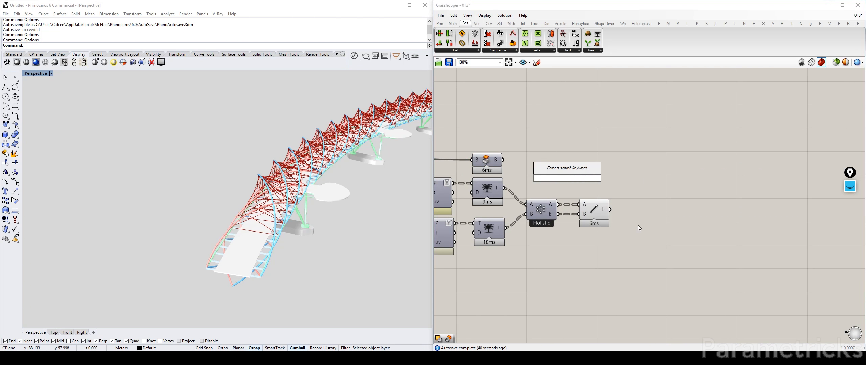
{"action": "right_click_drag", "start_coordinate": [614, 212], "coordinate": [592, 195]}
{"action": "left_click_drag", "start_coordinate": [576, 196], "coordinate": [569, 196]}
{"action": "double_click", "coordinate": [596, 196]}
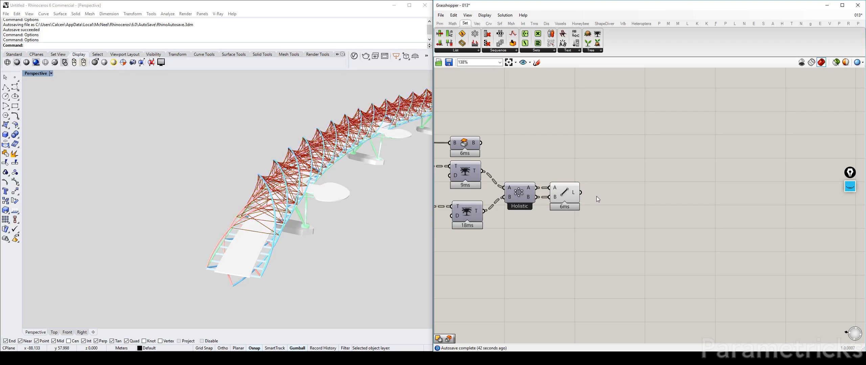
{"action": "scroll", "coordinate": [274, 205], "scroll_direction": "up", "scroll_amount": 4}
{"action": "left_click", "coordinate": [641, 211]}
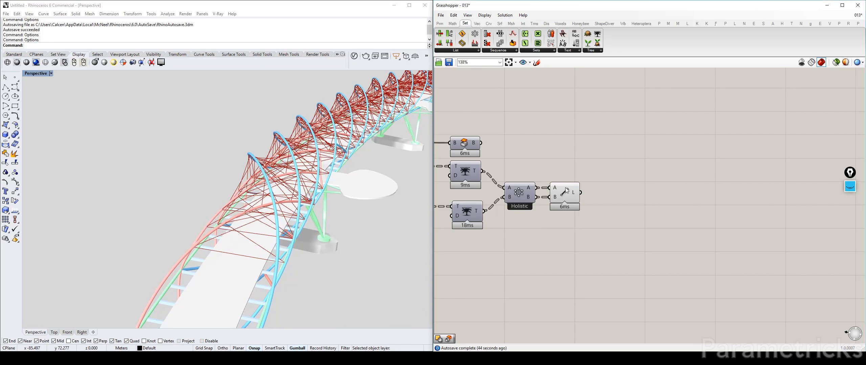
{"action": "double_click", "coordinate": [613, 223]}
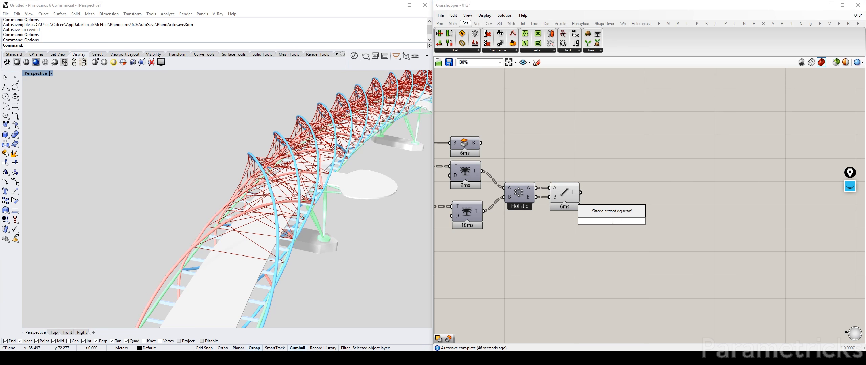
Step: Examine the cable lines and the data structure of the Line component's output
{"action": "left_click", "coordinate": [574, 194]}
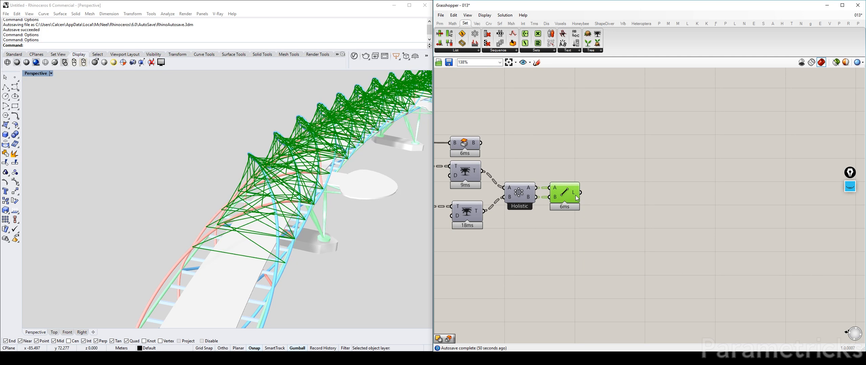
{"action": "scroll", "coordinate": [575, 195], "scroll_direction": "up", "scroll_amount": 3}
{"action": "right_click", "coordinate": [574, 195]}
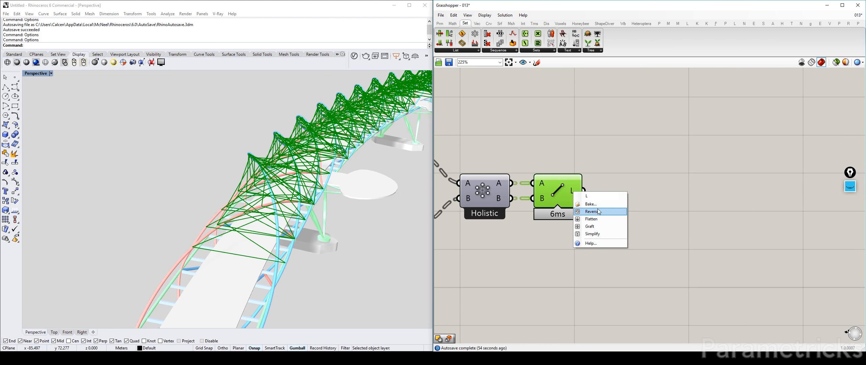
{"action": "left_click", "coordinate": [629, 169]}
{"action": "double_click", "coordinate": [628, 169]}
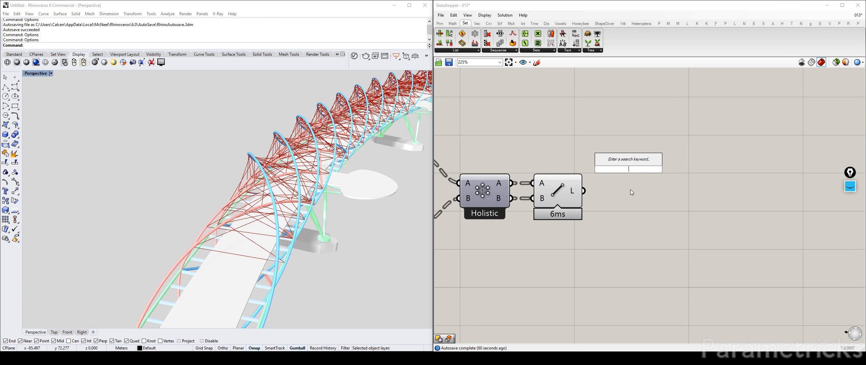
{"action": "right_click", "coordinate": [573, 190]}
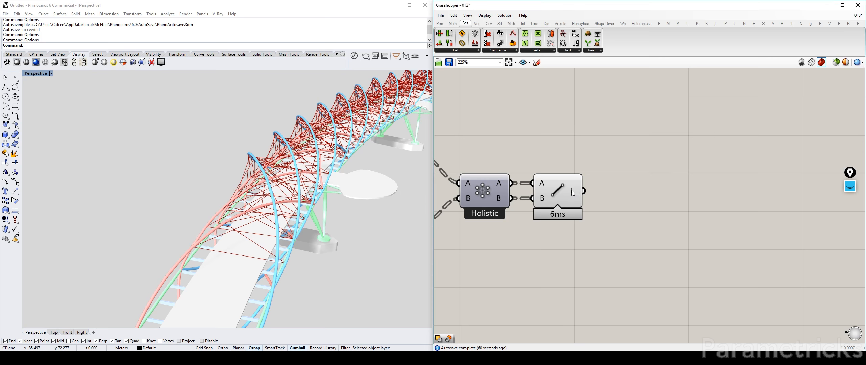
{"action": "mouse_move", "coordinate": [572, 192]}
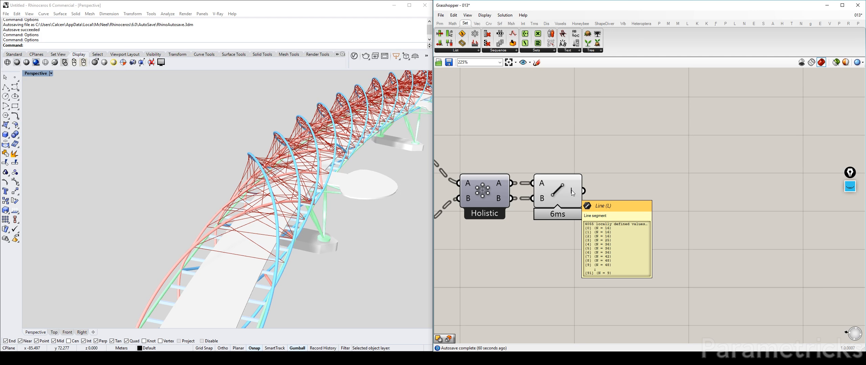
Step: Add an Evaluate Curve component beside the Line component and look closely at the cable lines in the viewport
{"action": "double_click", "coordinate": [646, 200]}
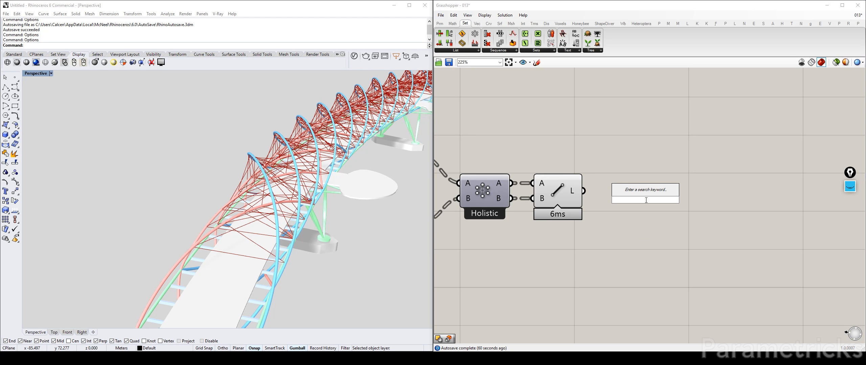
{"action": "type", "text": "crv"}
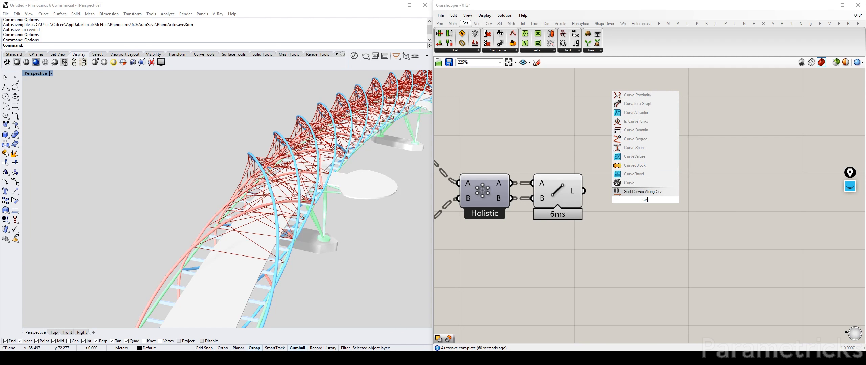
{"action": "type", "text": " eval"}
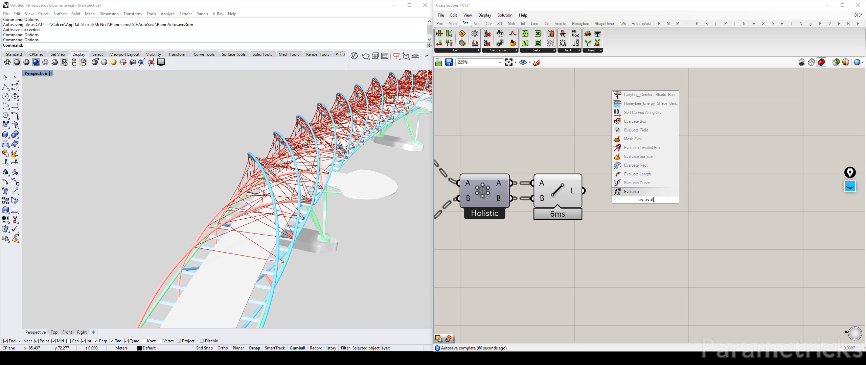
{"action": "left_click", "coordinate": [636, 183]}
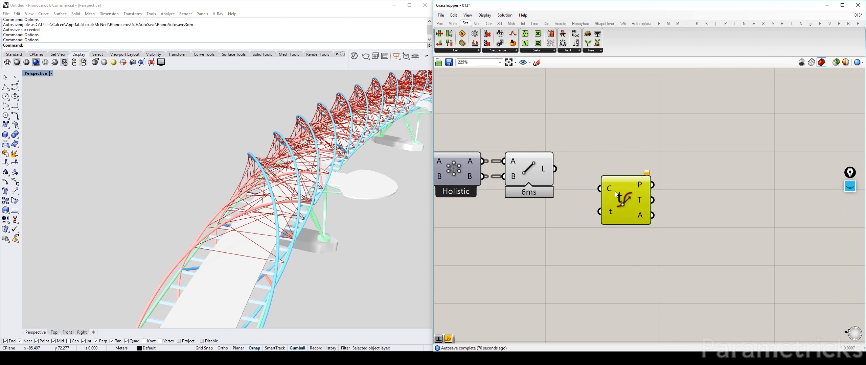
{"action": "scroll", "coordinate": [319, 241], "scroll_direction": "up", "scroll_amount": 2}
{"action": "scroll", "coordinate": [423, 278], "scroll_direction": "up", "scroll_amount": 2}
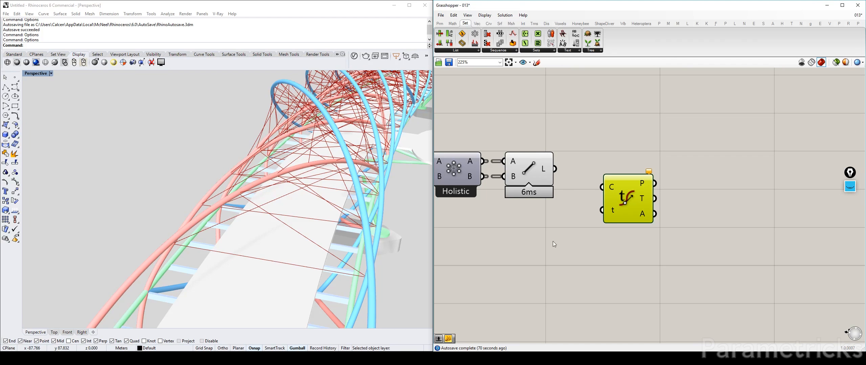
{"action": "scroll", "coordinate": [557, 241], "scroll_direction": "down", "scroll_amount": 4}
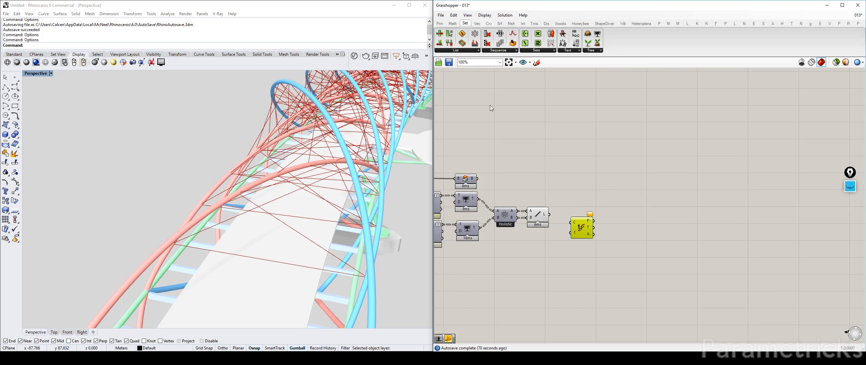
{"action": "left_click", "coordinate": [523, 24]}
{"action": "left_click", "coordinate": [546, 24]}
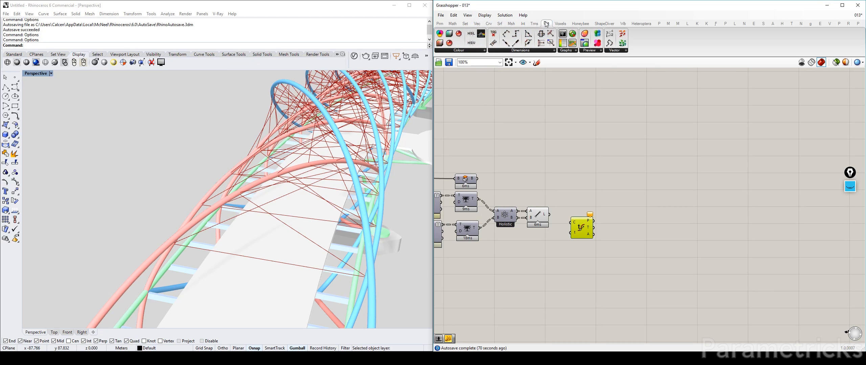
{"action": "left_click", "coordinate": [465, 51]}
{"action": "left_click", "coordinate": [520, 50]}
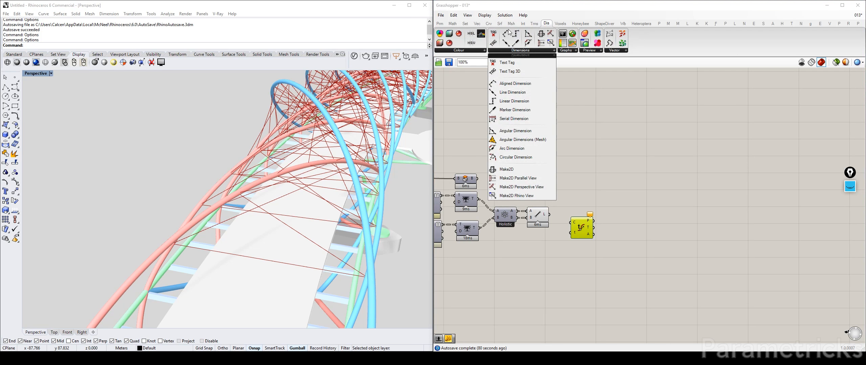
{"action": "left_click", "coordinate": [643, 125]}
{"action": "left_click", "coordinate": [523, 23]}
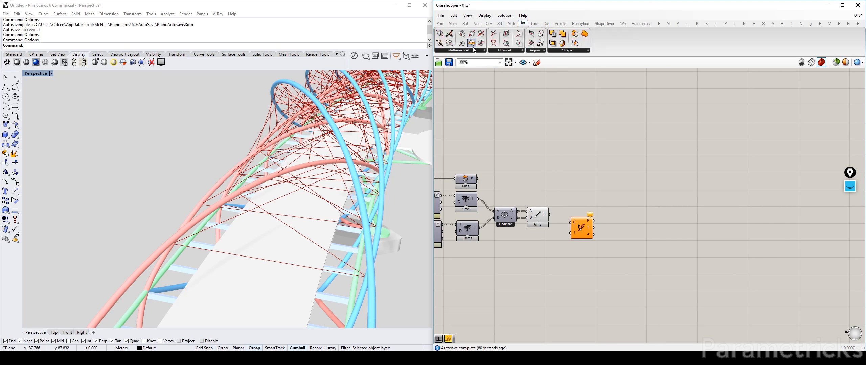
{"action": "left_click", "coordinate": [508, 51]}
{"action": "left_click", "coordinate": [472, 51]}
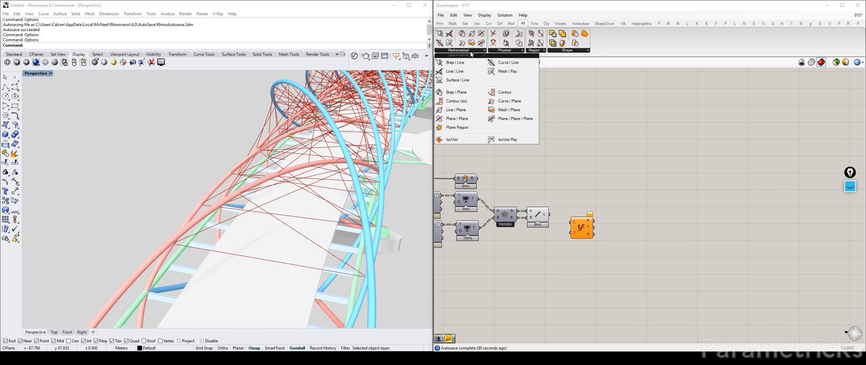
{"action": "scroll", "coordinate": [479, 25], "scroll_direction": "up", "scroll_amount": 4}
{"action": "scroll", "coordinate": [481, 25], "scroll_direction": "down", "scroll_amount": 2}
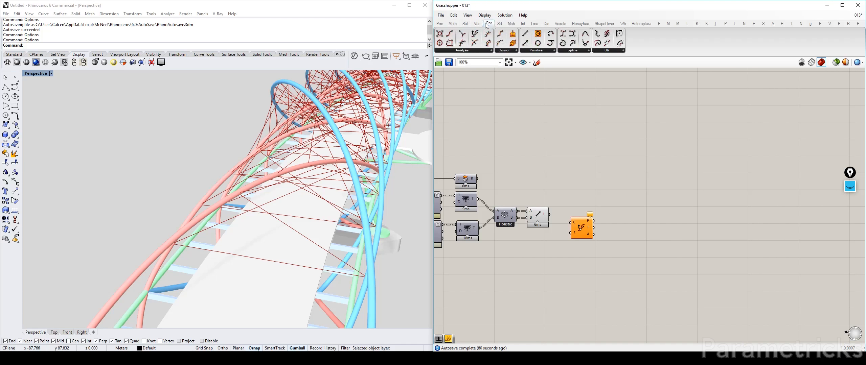
{"action": "left_click", "coordinate": [510, 26]}
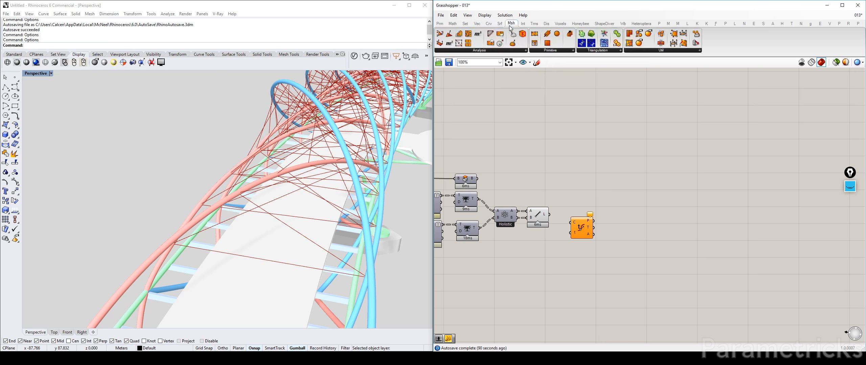
{"action": "left_click", "coordinate": [475, 50]}
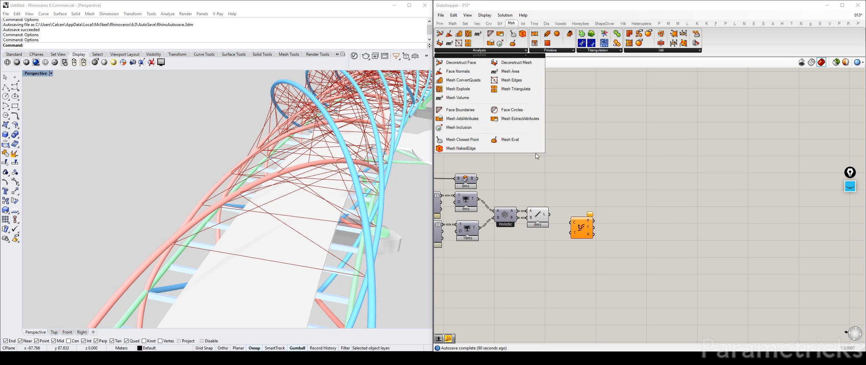
{"action": "left_click", "coordinate": [555, 51]}
Step: Add a Point In Brep component above Evaluate Curve and bring Evaluate Curve close to the Line component
{"action": "left_click", "coordinate": [500, 23]}
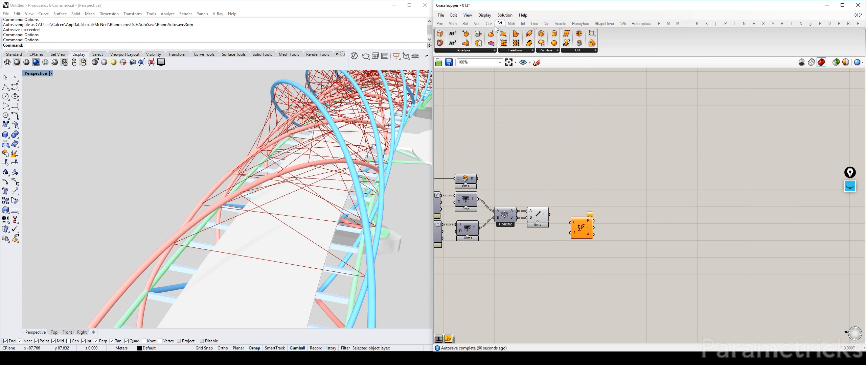
{"action": "left_click", "coordinate": [470, 51]}
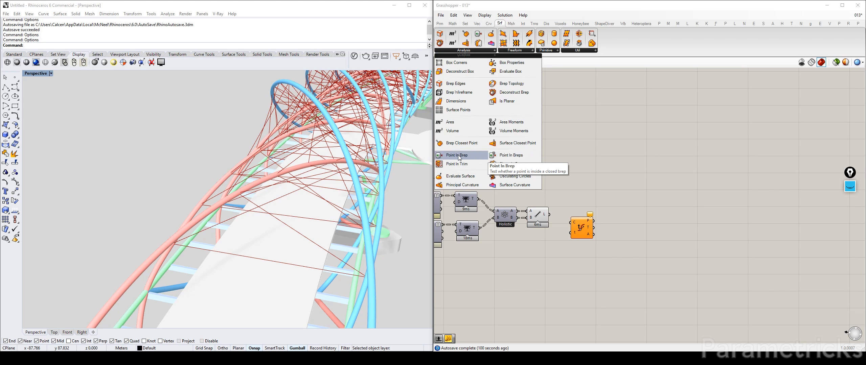
{"action": "left_click_drag", "start_coordinate": [458, 155], "coordinate": [580, 180]}
{"action": "scroll", "coordinate": [580, 180], "scroll_direction": "up", "scroll_amount": 3}
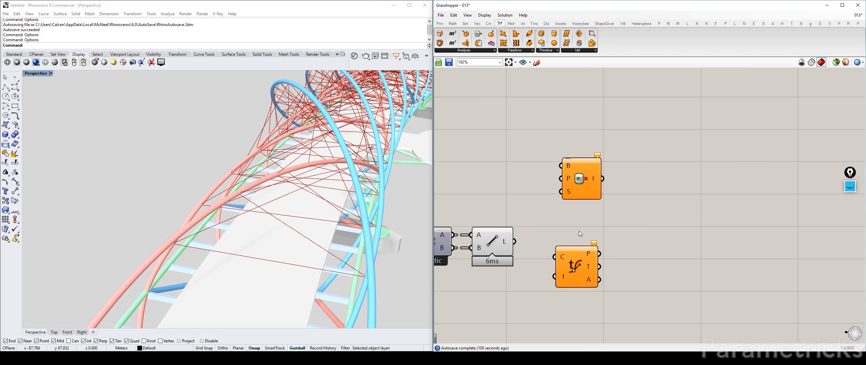
{"action": "left_click_drag", "start_coordinate": [576, 267], "coordinate": [582, 235]}
{"action": "left_click_drag", "start_coordinate": [579, 190], "coordinate": [565, 191]}
{"action": "scroll", "coordinate": [579, 223], "scroll_direction": "down", "scroll_amount": 3}
{"action": "left_click_drag", "start_coordinate": [577, 219], "coordinate": [546, 223]}
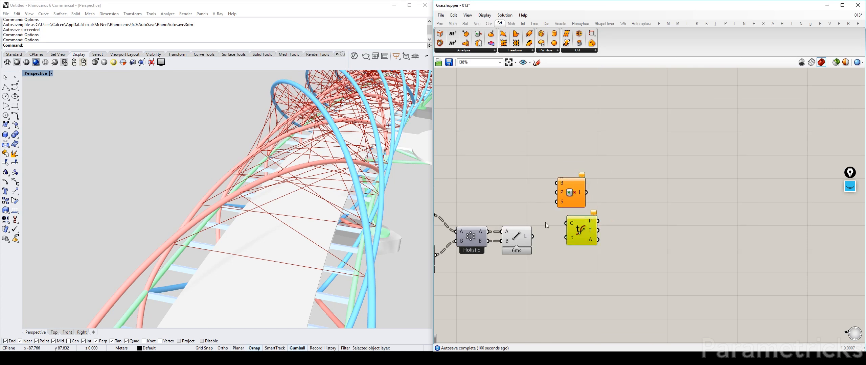
{"action": "left_click", "coordinate": [464, 50]}
{"action": "left_click_drag", "start_coordinate": [518, 159], "coordinate": [518, 162]}
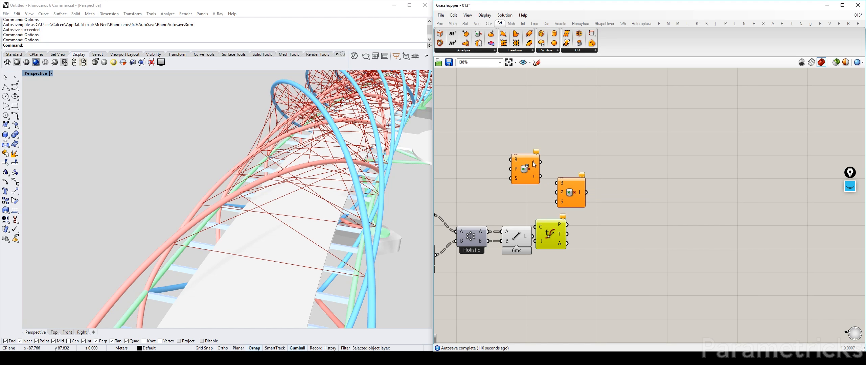
{"action": "left_click_drag", "start_coordinate": [569, 190], "coordinate": [569, 189]}
{"action": "left_click", "coordinate": [527, 167]}
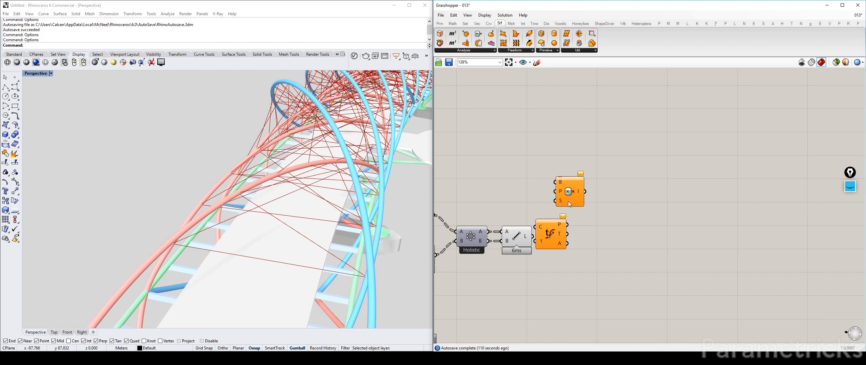
Step: Connect the Cap Holes output to the B input of Point In Brep
{"action": "left_click_drag", "start_coordinate": [551, 236], "coordinate": [563, 244]}
{"action": "scroll", "coordinate": [549, 204], "scroll_direction": "down", "scroll_amount": 2}
{"action": "right_click_drag", "start_coordinate": [549, 204], "coordinate": [635, 176]}
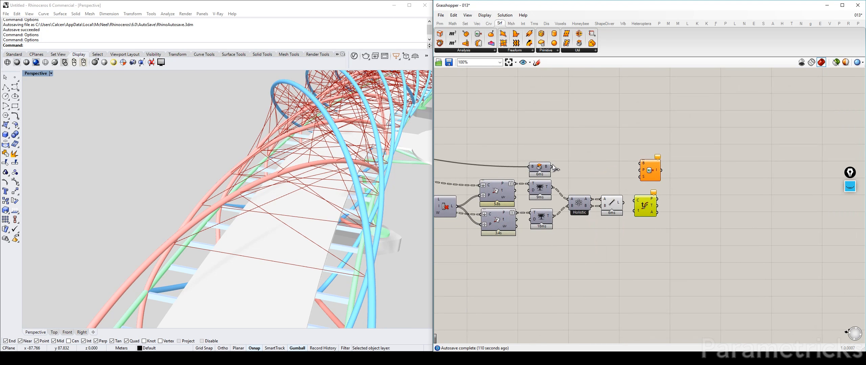
{"action": "left_click_drag", "start_coordinate": [554, 167], "coordinate": [640, 164]}
{"action": "scroll", "coordinate": [645, 171], "scroll_direction": "up", "scroll_amount": 3}
{"action": "left_click", "coordinate": [656, 172]}
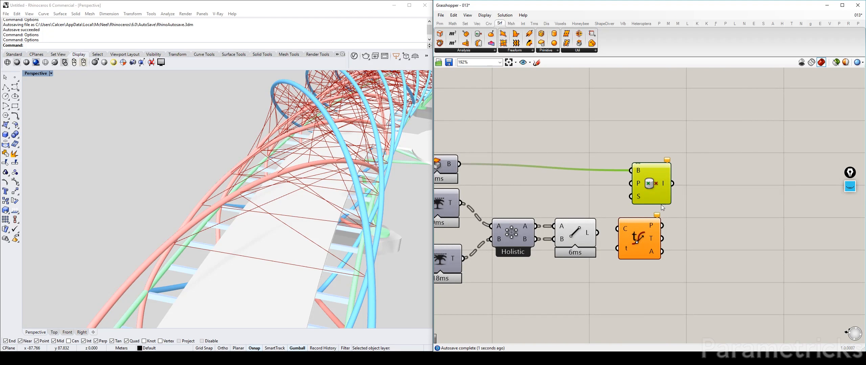
Step: Space out Point In Brep and Evaluate Curve so that Point In Brep sits farther along and higher
{"action": "right_click_drag", "start_coordinate": [656, 171], "coordinate": [595, 133]}
{"action": "left_click_drag", "start_coordinate": [595, 132], "coordinate": [655, 153]}
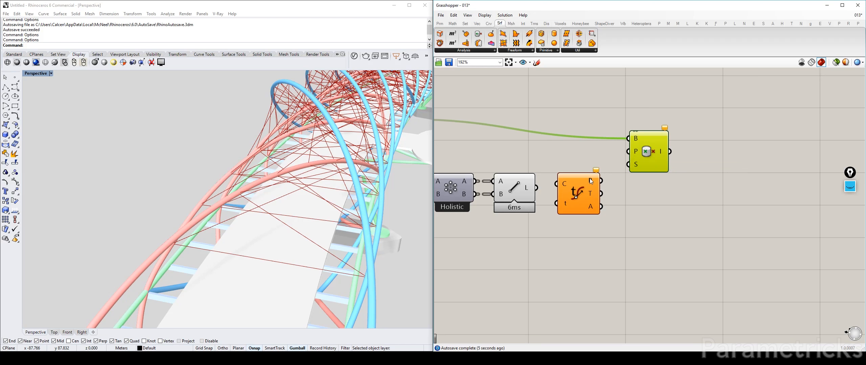
{"action": "mouse_move", "coordinate": [591, 182]}
{"action": "left_mouse_down"}
{"action": "mouse_move", "coordinate": [589, 191]}
{"action": "mouse_move", "coordinate": [598, 188]}
{"action": "left_mouse_up"}
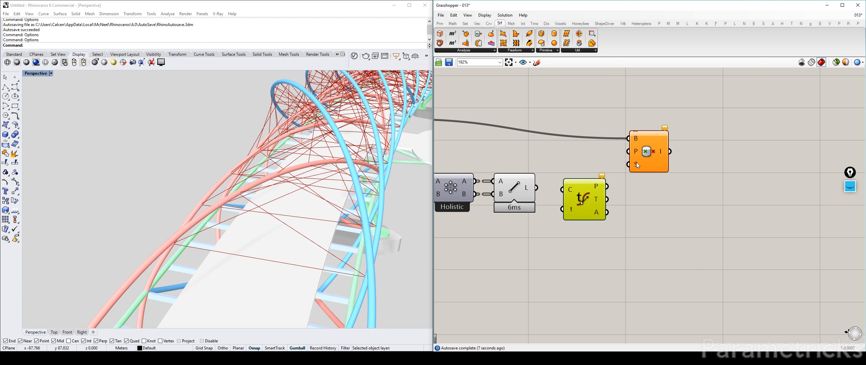
{"action": "left_click_drag", "start_coordinate": [637, 164], "coordinate": [675, 140]}
{"action": "right_click_drag", "start_coordinate": [594, 154], "coordinate": [580, 167]}
{"action": "left_click_drag", "start_coordinate": [572, 216], "coordinate": [591, 220]}
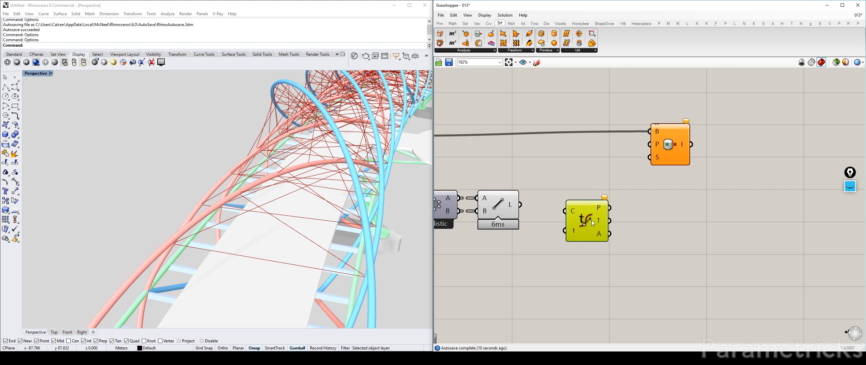
Step: Add an empty Panel and place it below the Line component
{"action": "double_click", "coordinate": [533, 239]}
{"action": "type", "text": "//"}
{"action": "key", "text": "Return"}
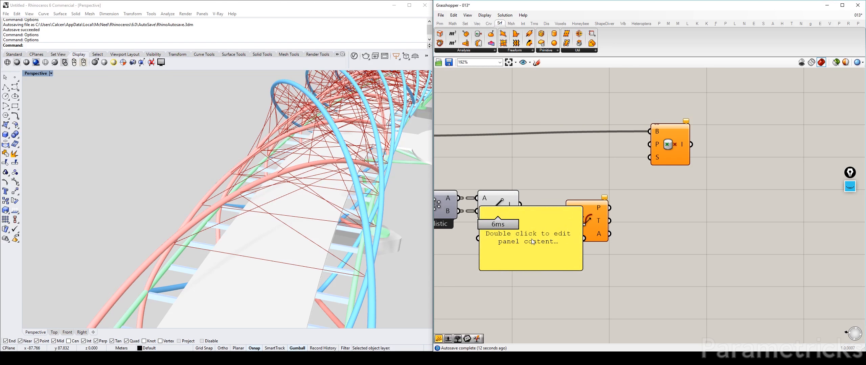
{"action": "right_click_drag", "start_coordinate": [540, 222], "coordinate": [600, 144]}
{"action": "left_click_drag", "start_coordinate": [590, 157], "coordinate": [565, 196]}
Step: Enter 0.01, 0.5 and 0.99 in the panel as separate list items and shrink it to fit under the Line component
{"action": "double_click", "coordinate": [565, 198]}
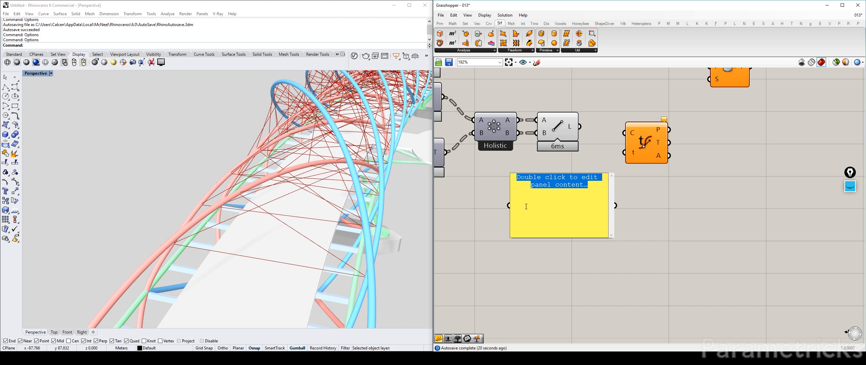
{"action": "type", "text": "0.5"}
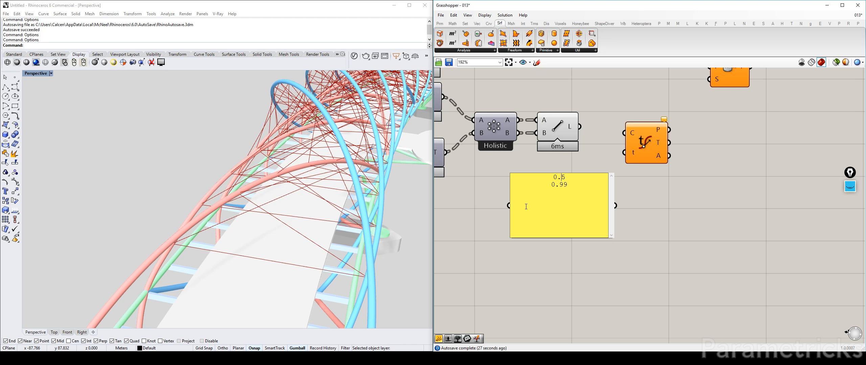
{"action": "key", "text": "Return"}
{"action": "type", "text": "0.01"}
{"action": "left_click", "coordinate": [646, 192]}
{"action": "right_click", "coordinate": [580, 197]}
{"action": "left_click", "coordinate": [575, 205]}
{"action": "left_click_drag", "start_coordinate": [612, 236], "coordinate": [557, 227]}
{"action": "left_click_drag", "start_coordinate": [557, 176], "coordinate": [555, 178]}
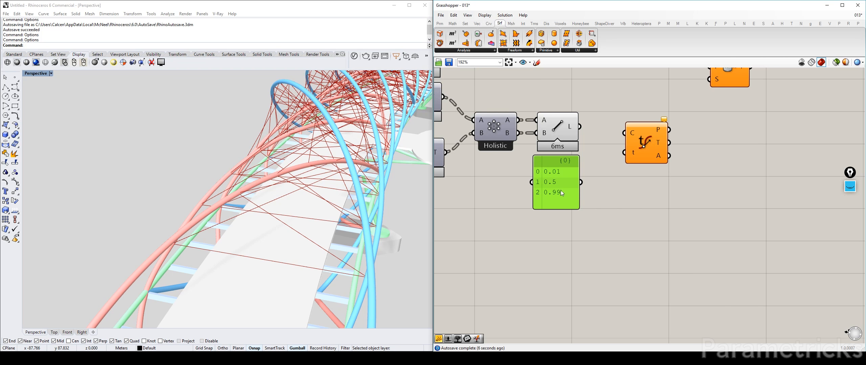
Step: Feed the cable lines into Evaluate Curve's C input and the panel values into its t input
{"action": "left_click", "coordinate": [562, 128]}
{"action": "left_click_drag", "start_coordinate": [580, 182], "coordinate": [624, 153]}
{"action": "left_click_drag", "start_coordinate": [579, 127], "coordinate": [620, 134]}
{"action": "left_click", "coordinate": [632, 107]}
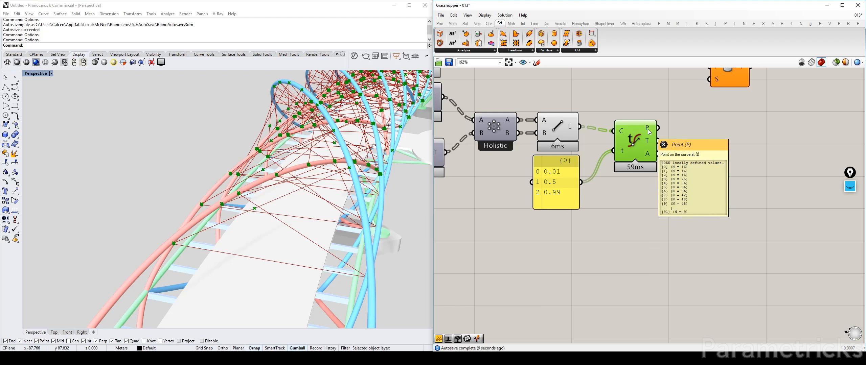
Step: Graft the C input of Evaluate Curve and check the evaluated points and their data structure
{"action": "right_click_drag", "start_coordinate": [634, 136], "coordinate": [586, 140]}
{"action": "right_click", "coordinate": [571, 137]}
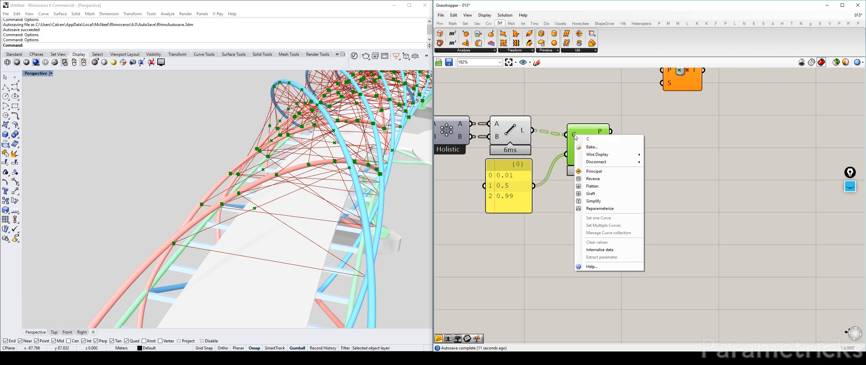
{"action": "left_click", "coordinate": [591, 196]}
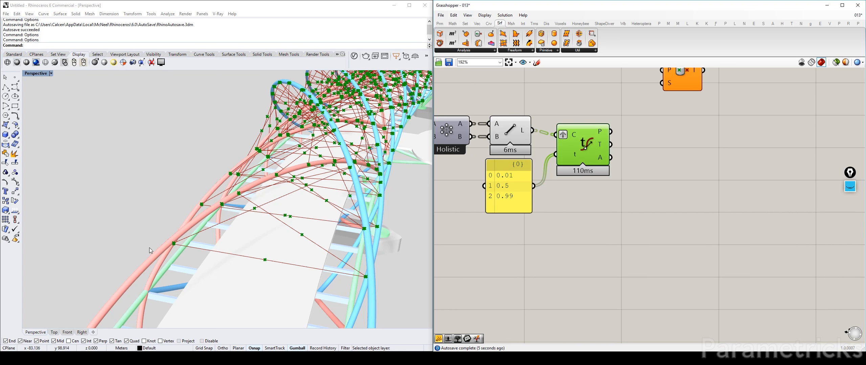
{"action": "mouse_move", "coordinate": [600, 134]}
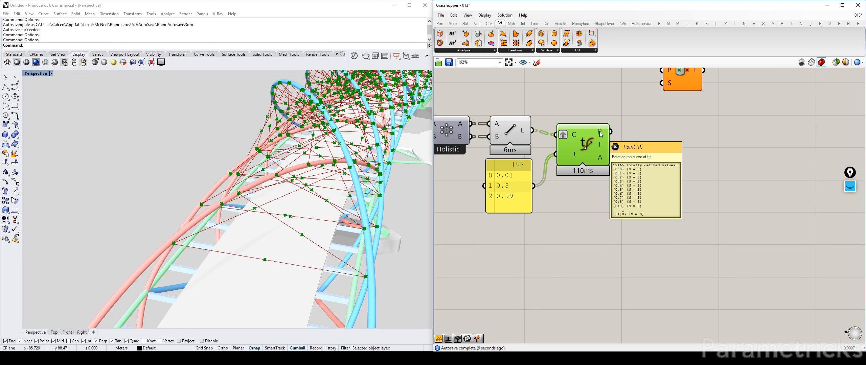
{"action": "right_click_drag", "start_coordinate": [601, 132], "coordinate": [555, 149]}
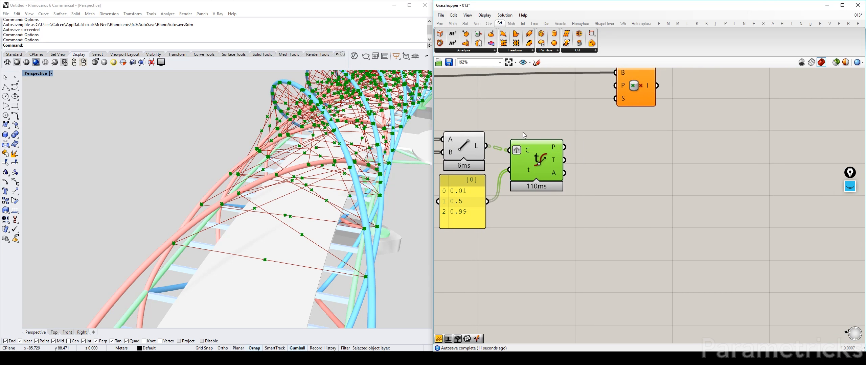
{"action": "right_click_drag", "start_coordinate": [466, 149], "coordinate": [466, 169]}
{"action": "left_click", "coordinate": [467, 171]}
{"action": "left_click", "coordinate": [571, 150]}
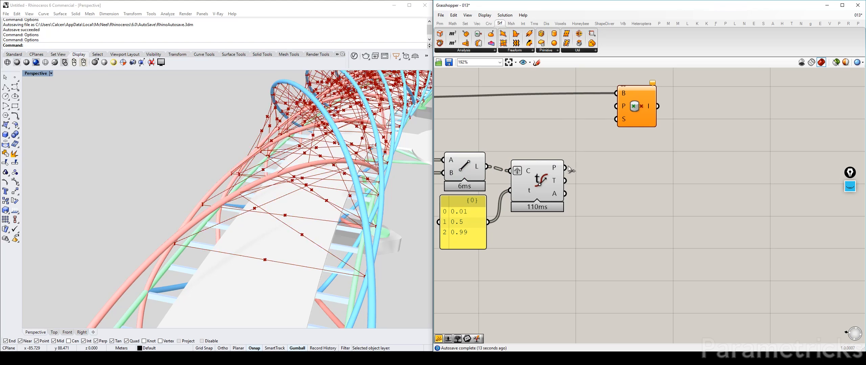
{"action": "left_click_drag", "start_coordinate": [571, 169], "coordinate": [610, 109]}
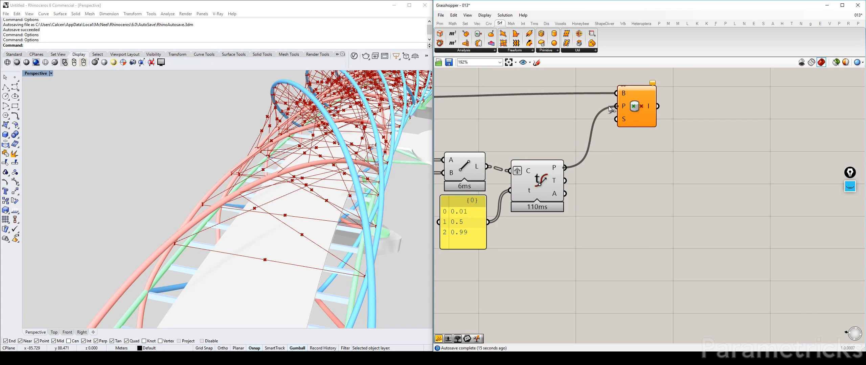
{"action": "right_click", "coordinate": [560, 166]}
{"action": "left_click", "coordinate": [575, 180]}
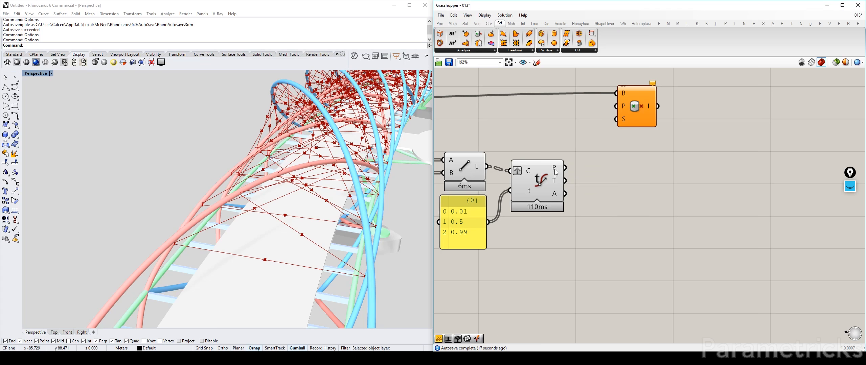
{"action": "mouse_move", "coordinate": [556, 171]}
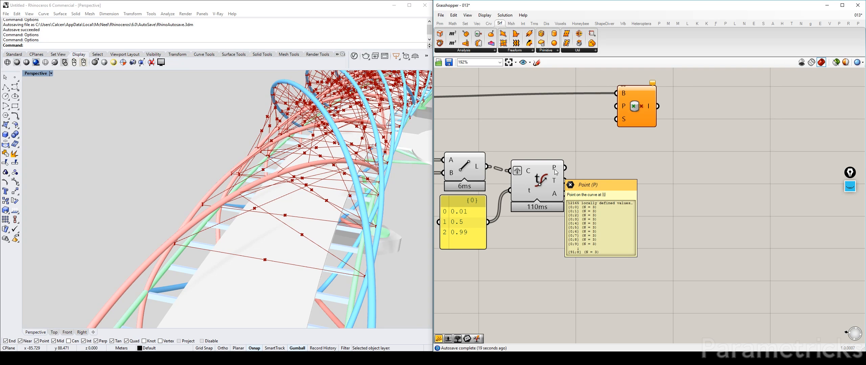
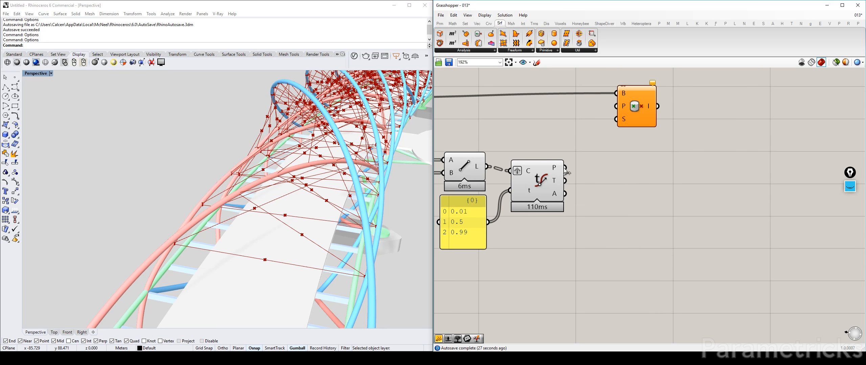
Step: Connect Evaluate Curve's points to Point In Brep's P input and show its I output in a new, taller panel
{"action": "left_click_drag", "start_coordinate": [564, 167], "coordinate": [604, 141]}
{"action": "double_click", "coordinate": [709, 134]}
{"action": "type", "text": "panel"}
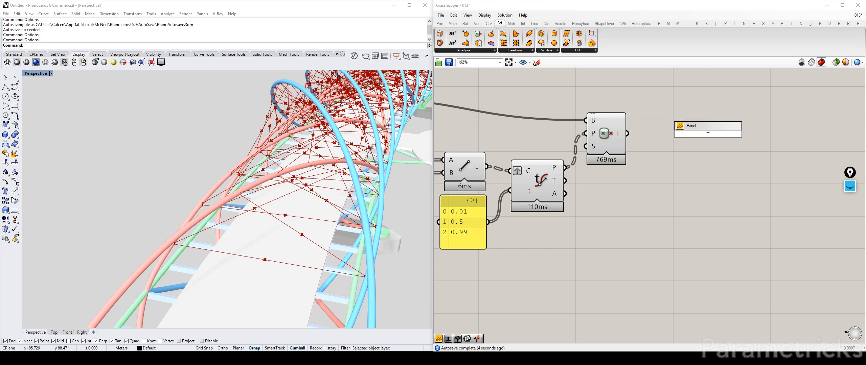
{"action": "key", "text": "Return"}
{"action": "right_click_drag", "start_coordinate": [636, 139], "coordinate": [577, 126]}
{"action": "left_click_drag", "start_coordinate": [568, 120], "coordinate": [597, 121]}
{"action": "left_click_drag", "start_coordinate": [698, 151], "coordinate": [697, 260]}
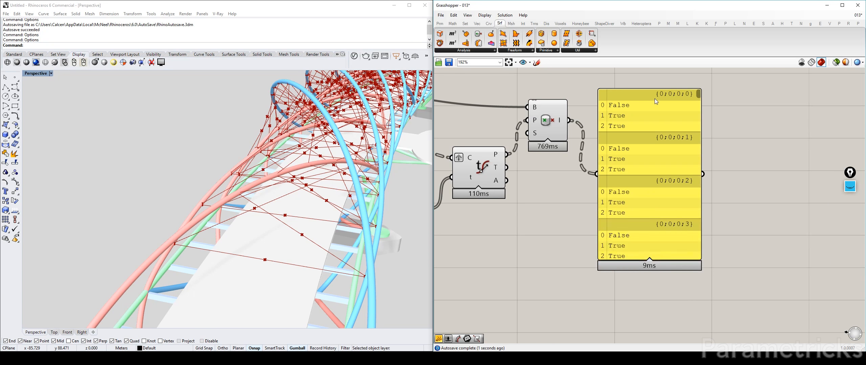
Step: Compare the True/False inclusion values in the panel with the evaluated points on the cable lines
{"action": "right_click_drag", "start_coordinate": [670, 136], "coordinate": [707, 126]}
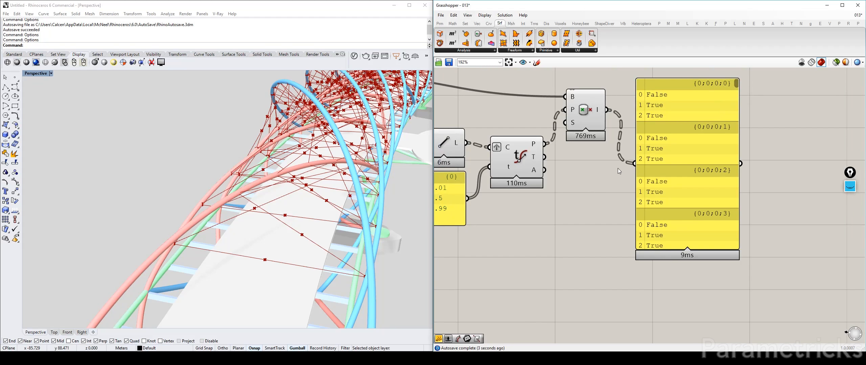
{"action": "scroll", "coordinate": [615, 166], "scroll_direction": "down", "scroll_amount": 3}
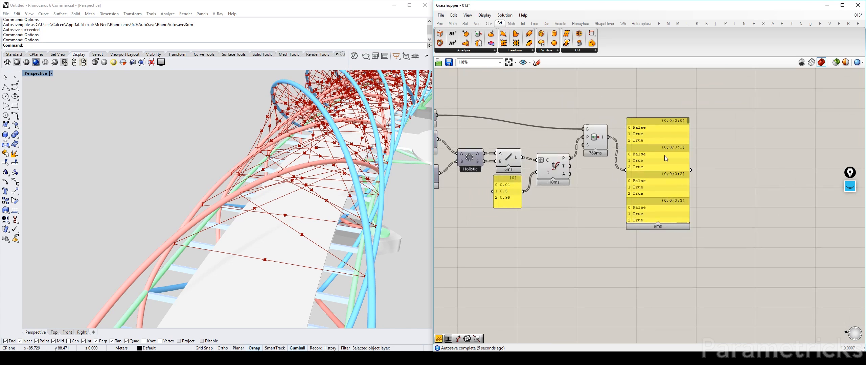
{"action": "mouse_move", "coordinate": [603, 137]}
{"action": "mouse_move", "coordinate": [236, 215]}
{"action": "right_mouse_down"}
{"action": "mouse_move", "coordinate": [243, 203]}
{"action": "mouse_move", "coordinate": [236, 206]}
{"action": "right_mouse_up"}
{"action": "left_click", "coordinate": [547, 173]}
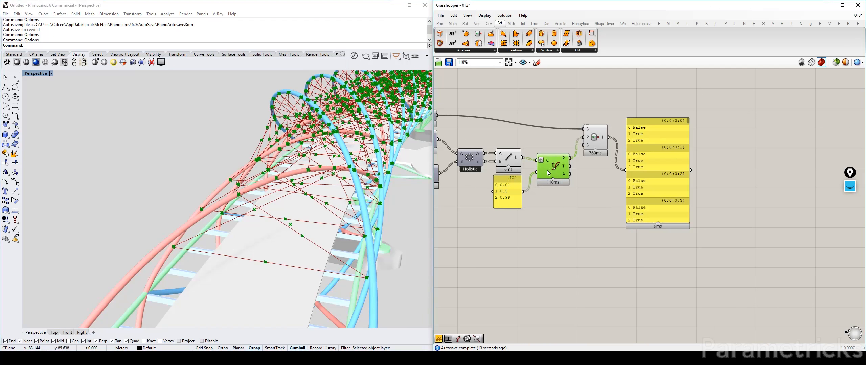
{"action": "scroll", "coordinate": [665, 150], "scroll_direction": "up", "scroll_amount": 3}
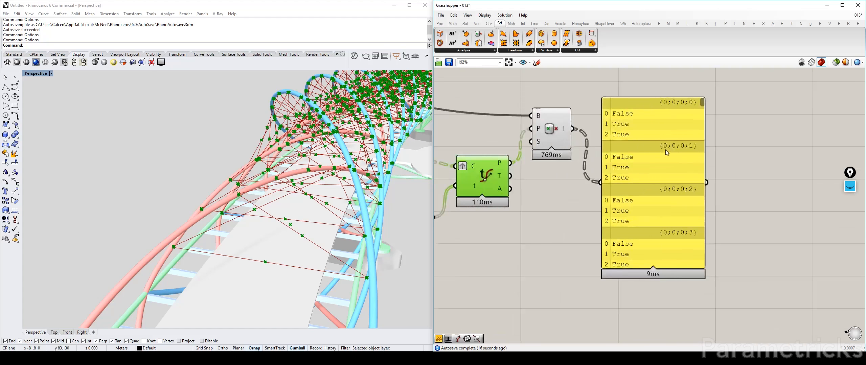
{"action": "left_click_drag", "start_coordinate": [666, 149], "coordinate": [678, 132]}
{"action": "left_click", "coordinate": [577, 191]}
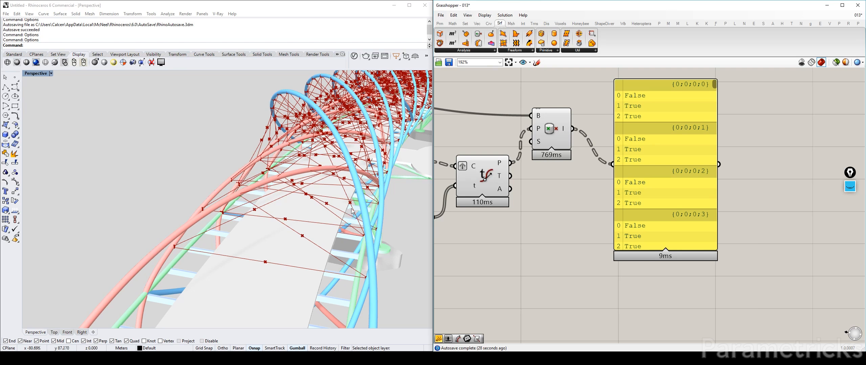
{"action": "left_click_drag", "start_coordinate": [713, 85], "coordinate": [713, 102]}
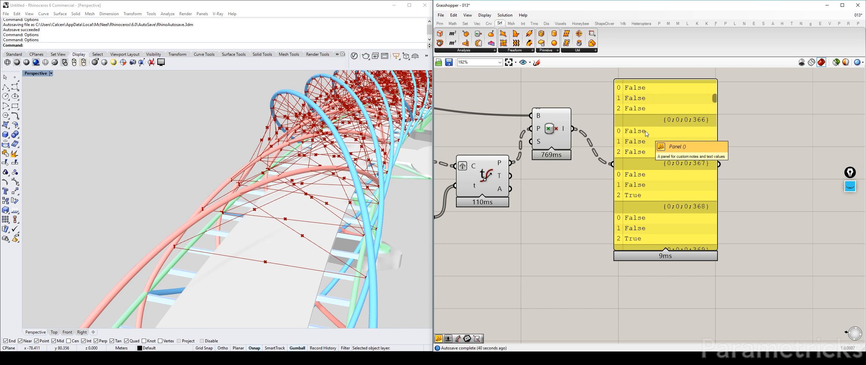
Step: Remove the inclusion panel and place Point In Brep beside Evaluate Curve with both components' previews hidden
{"action": "left_click_drag", "start_coordinate": [647, 177], "coordinate": [717, 167]}
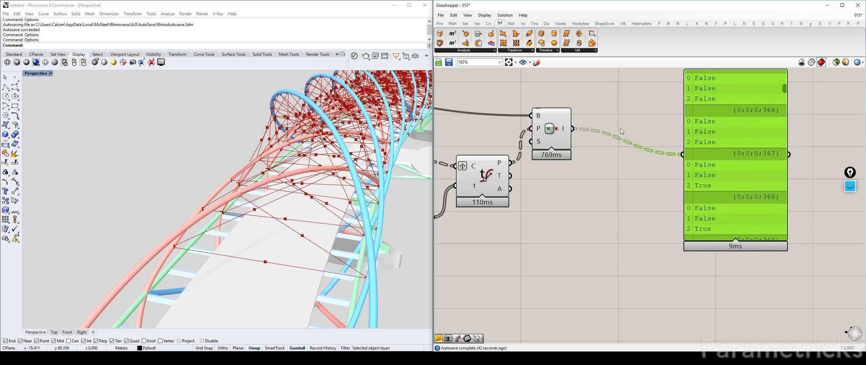
{"action": "key", "text": "Delete"}
{"action": "scroll", "coordinate": [690, 135], "scroll_direction": "down", "scroll_amount": 3}
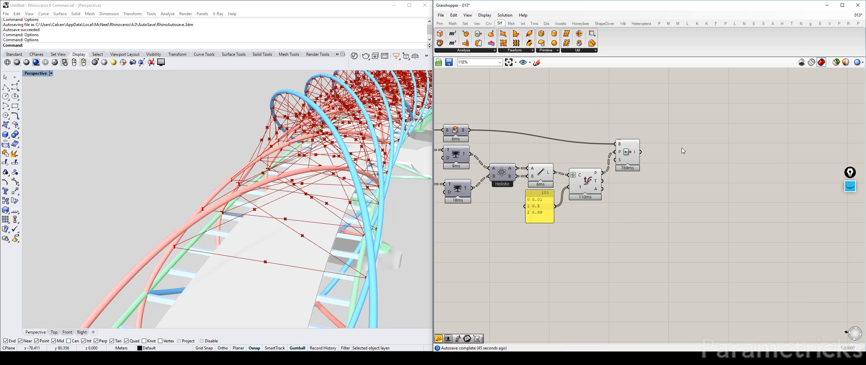
{"action": "left_click", "coordinate": [590, 184]}
{"action": "left_click_drag", "start_coordinate": [631, 152], "coordinate": [629, 171]}
{"action": "left_click", "coordinate": [653, 158]}
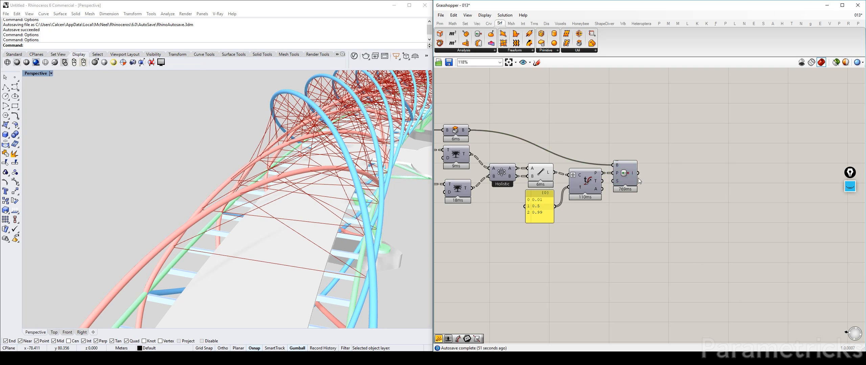
Step: Add a Mass Addition component beside Point In Brep and feed it the I output
{"action": "scroll", "coordinate": [638, 177], "scroll_direction": "up", "scroll_amount": 3}
{"action": "double_click", "coordinate": [684, 170]}
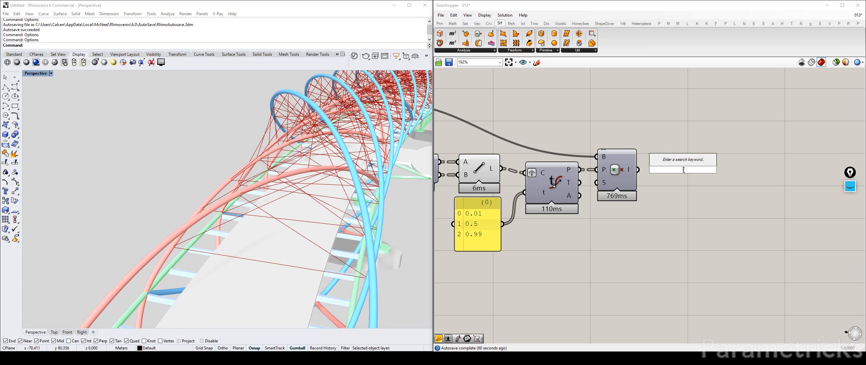
{"action": "type", "text": "mas"}
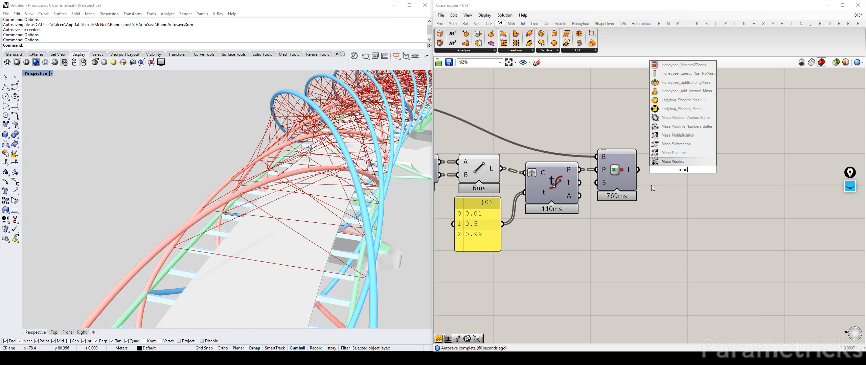
{"action": "left_click", "coordinate": [670, 161]}
{"action": "left_click_drag", "start_coordinate": [638, 170], "coordinate": [670, 170]}
{"action": "right_click_drag", "start_coordinate": [671, 170], "coordinate": [609, 170]}
{"action": "left_click_drag", "start_coordinate": [609, 171], "coordinate": [604, 170]}
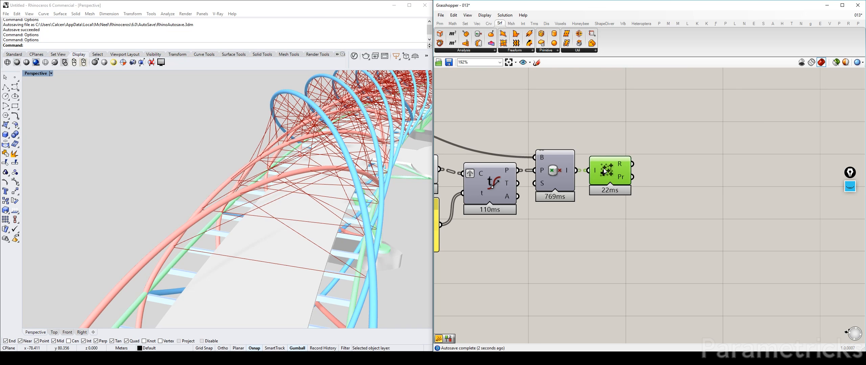
{"action": "left_click", "coordinate": [615, 134]}
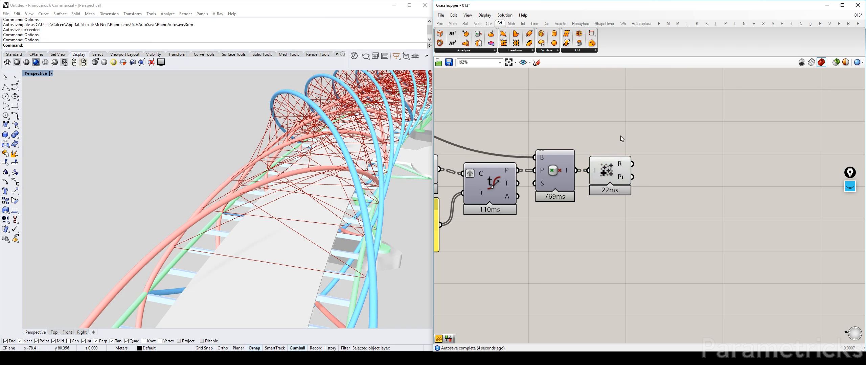
Step: Simplify the R output of Mass Addition and check its data structure
{"action": "right_click", "coordinate": [620, 166]}
{"action": "left_click", "coordinate": [647, 199]}
{"action": "mouse_move", "coordinate": [621, 165]}
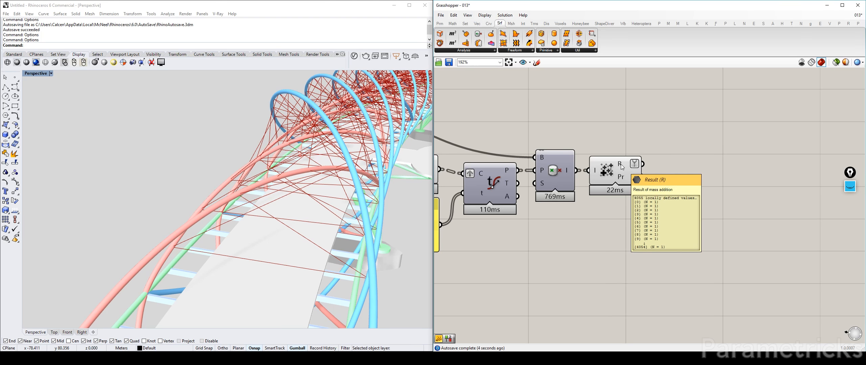
{"action": "right_click_drag", "start_coordinate": [565, 174], "coordinate": [620, 181]}
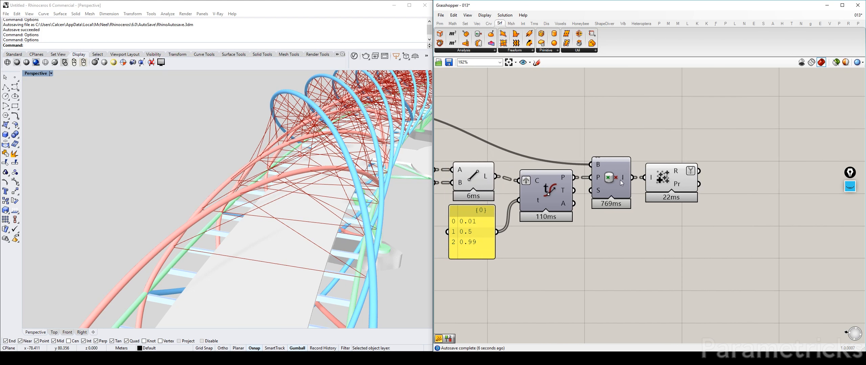
Step: Add an Evaluate expression component above Mass Addition
{"action": "scroll", "coordinate": [594, 133], "scroll_direction": "down", "scroll_amount": 5}
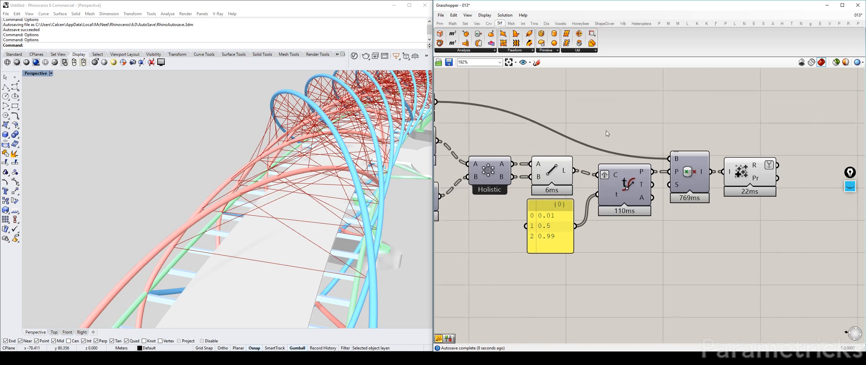
{"action": "right_click_drag", "start_coordinate": [611, 118], "coordinate": [583, 130]}
{"action": "double_click", "coordinate": [583, 130]}
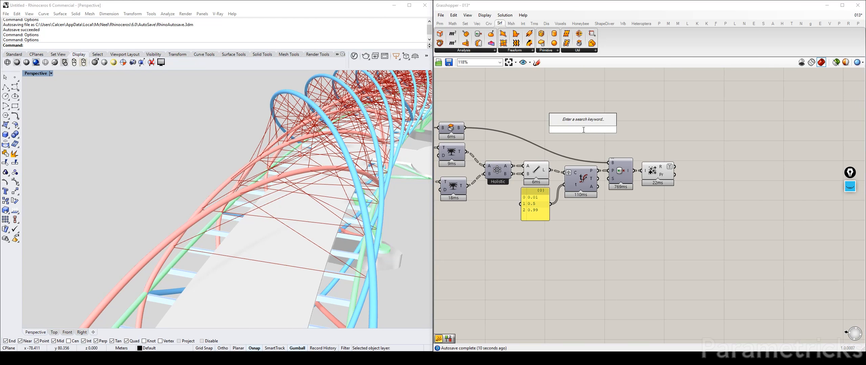
{"action": "type", "text": "eval"}
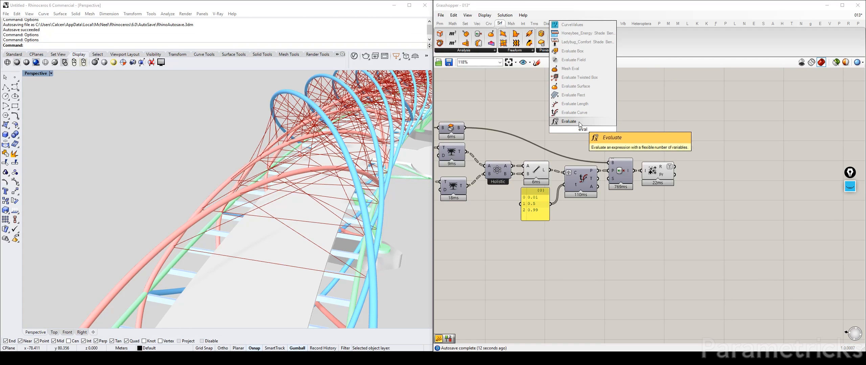
{"action": "left_click", "coordinate": [579, 122]}
Step: Add a panel near Evaluate containing the expression if(x=0, true, false)
{"action": "double_click", "coordinate": [572, 139]}
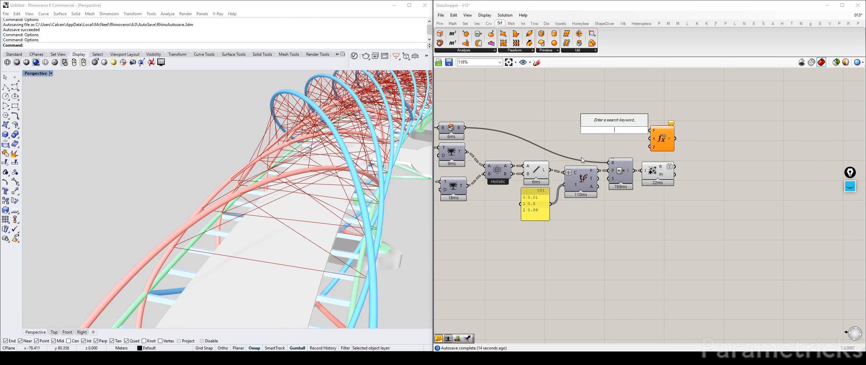
{"action": "type", "text": "\"\""}
{"action": "key", "text": "Return"}
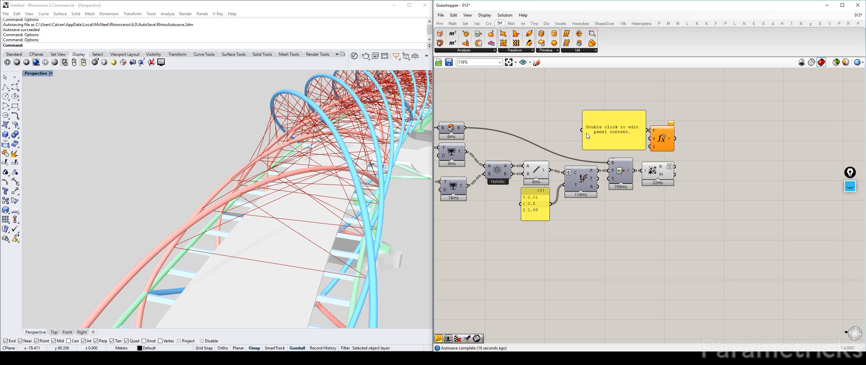
{"action": "left_click", "coordinate": [578, 121]}
{"action": "double_click", "coordinate": [579, 122]}
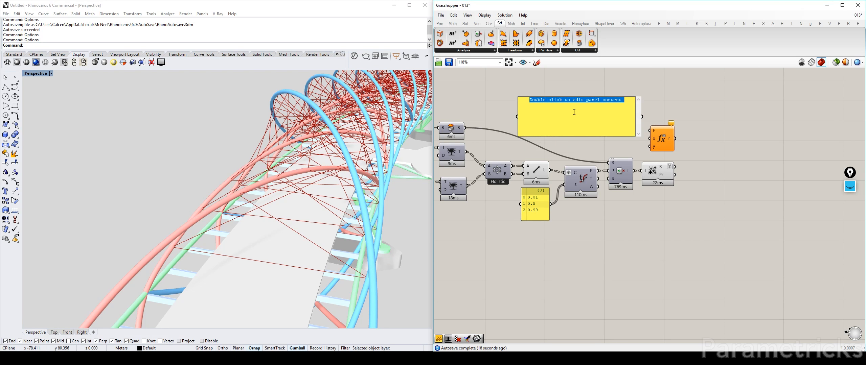
{"action": "type", "text": "if(x=0, true, false)"}
{"action": "left_click", "coordinate": [604, 96]}
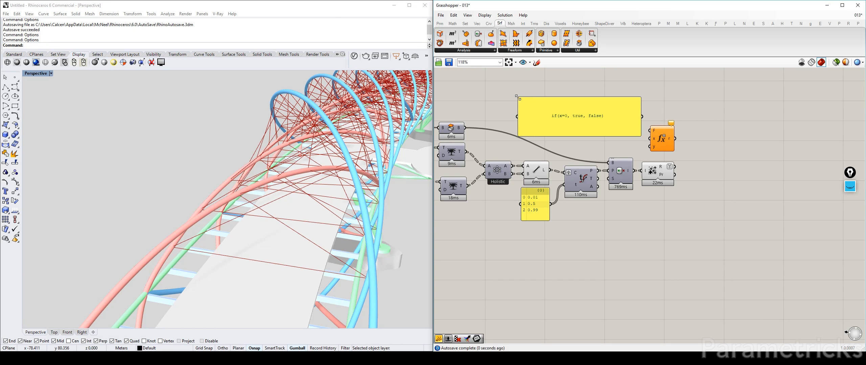
Step: Shrink the expression panel, then connect it to Evaluate's F input and Mass Addition's R output to x
{"action": "left_click_drag", "start_coordinate": [517, 96], "coordinate": [561, 119]}
{"action": "left_click_drag", "start_coordinate": [642, 128], "coordinate": [706, 134]}
{"action": "left_click_drag", "start_coordinate": [674, 167], "coordinate": [689, 139]}
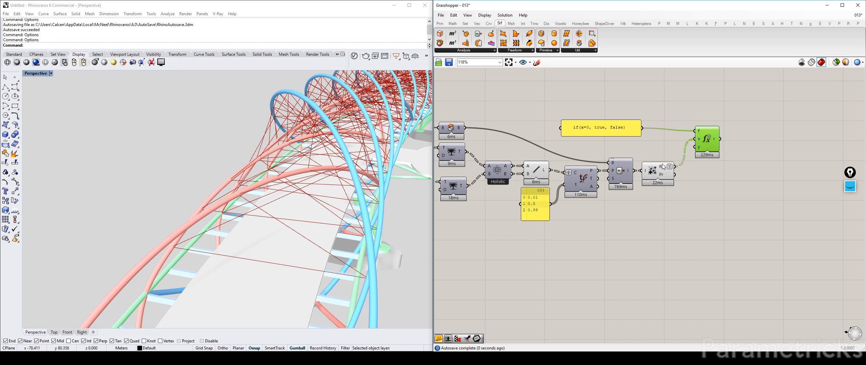
Step: Compare the data structures of Mass Addition's R output and the Line component's L output
{"action": "mouse_move", "coordinate": [662, 168]}
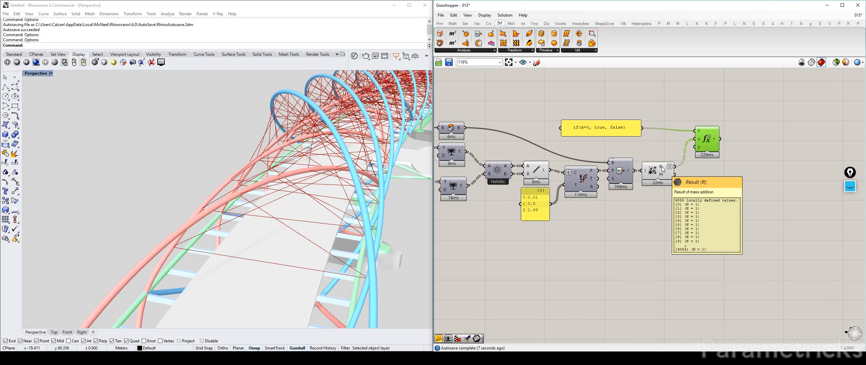
{"action": "right_click_drag", "start_coordinate": [662, 166], "coordinate": [608, 174]}
{"action": "scroll", "coordinate": [608, 173], "scroll_direction": "up", "scroll_amount": 1}
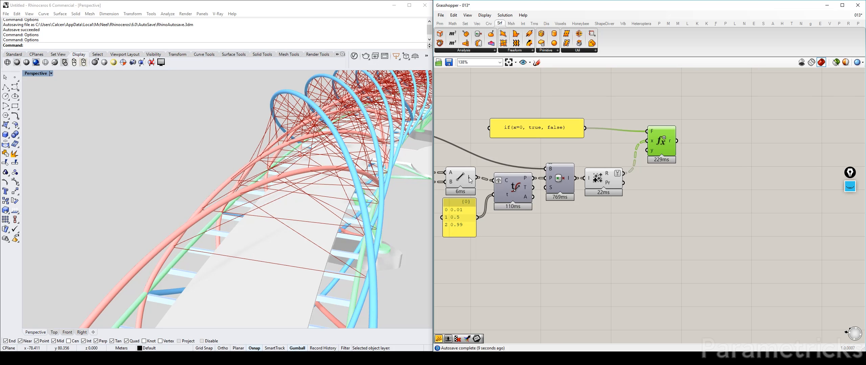
{"action": "mouse_move", "coordinate": [469, 179]}
{"action": "left_click_drag", "start_coordinate": [599, 180], "coordinate": [608, 179]}
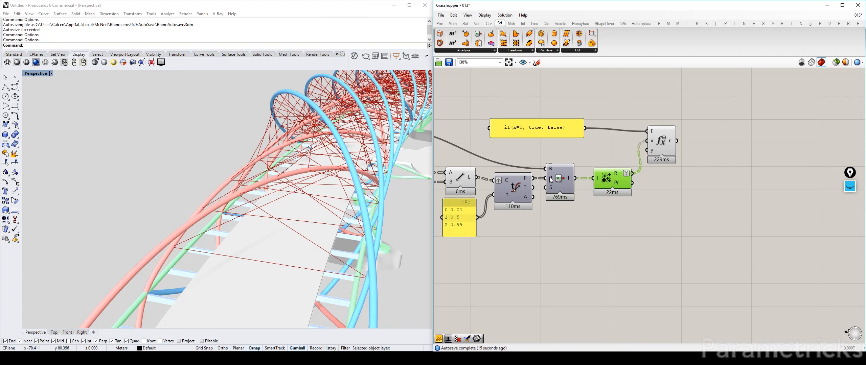
{"action": "mouse_move", "coordinate": [551, 180]}
{"action": "mouse_move", "coordinate": [469, 179]}
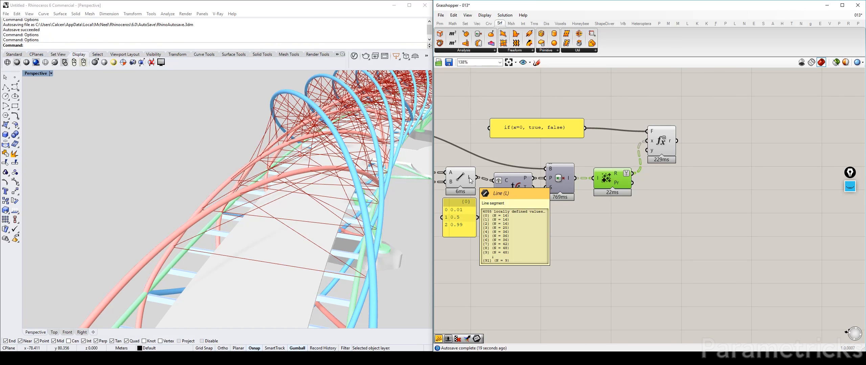
{"action": "left_click", "coordinate": [549, 237]}
{"action": "double_click", "coordinate": [552, 241]}
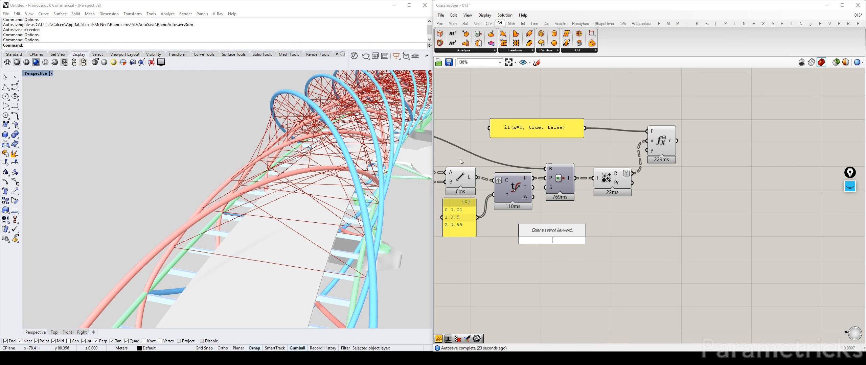
Step: Flatten the Line component's L output and Mass Addition's R output, and turn off Simplify on R
{"action": "right_click", "coordinate": [470, 178]}
{"action": "left_click", "coordinate": [488, 213]}
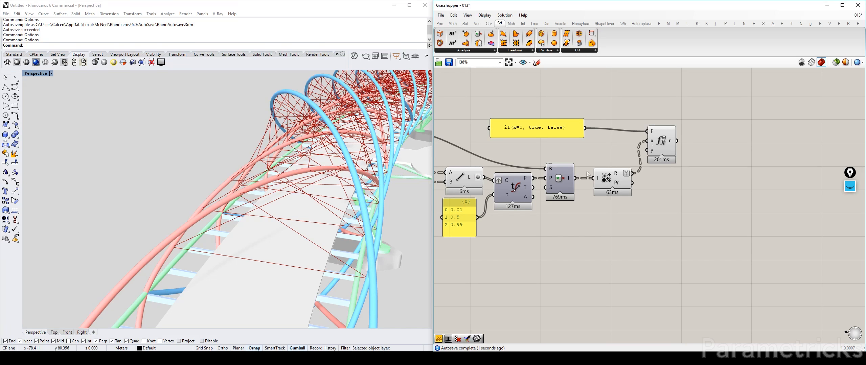
{"action": "right_click", "coordinate": [618, 175]}
{"action": "left_click", "coordinate": [639, 206]}
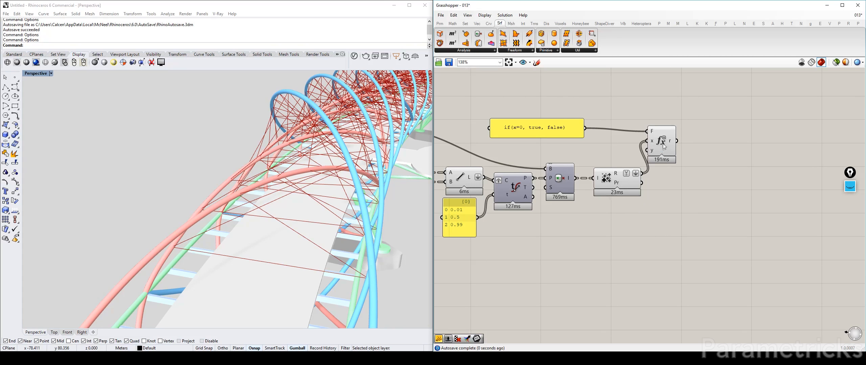
{"action": "left_click_drag", "start_coordinate": [664, 146], "coordinate": [679, 149]}
{"action": "right_click", "coordinate": [617, 174]}
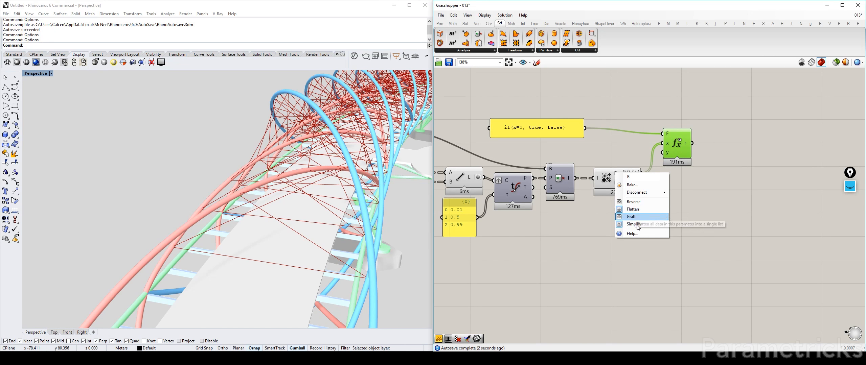
{"action": "left_click", "coordinate": [633, 224]}
{"action": "left_click", "coordinate": [598, 182]}
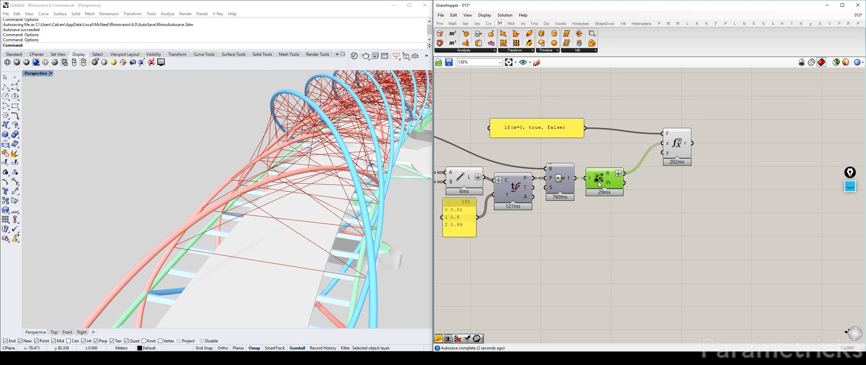
Step: Remove Evaluate's unused y input and place the component directly beside Mass Addition
{"action": "left_click", "coordinate": [675, 149]}
{"action": "scroll", "coordinate": [687, 145], "scroll_direction": "up", "scroll_amount": 3}
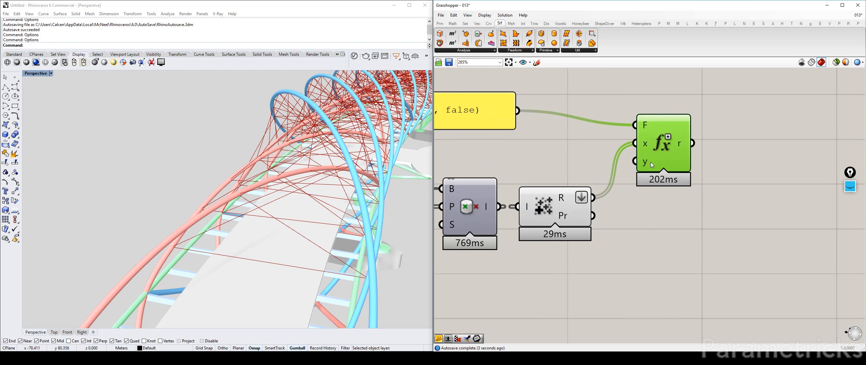
{"action": "scroll", "coordinate": [651, 165], "scroll_direction": "down", "scroll_amount": 4}
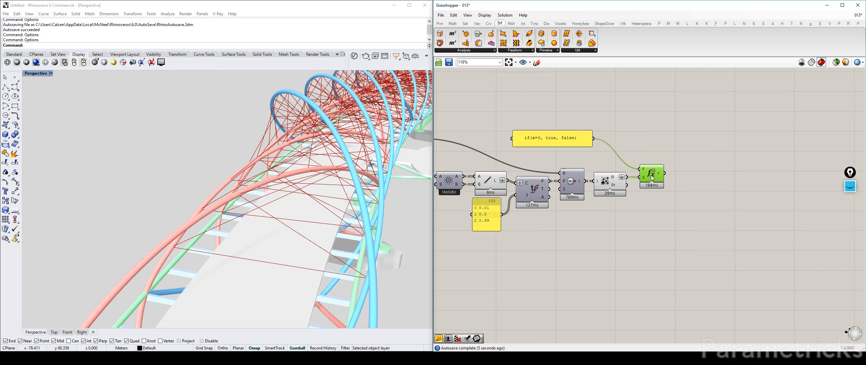
Step: Add a Cull Pattern component, connect the Line component's L output to its list input and hide the Line preview
{"action": "double_click", "coordinate": [657, 214]}
{"action": "type", "text": "ll"}
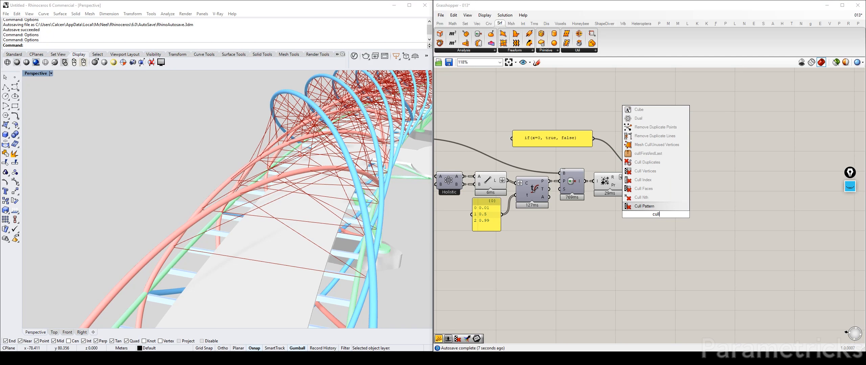
{"action": "key", "text": "Return"}
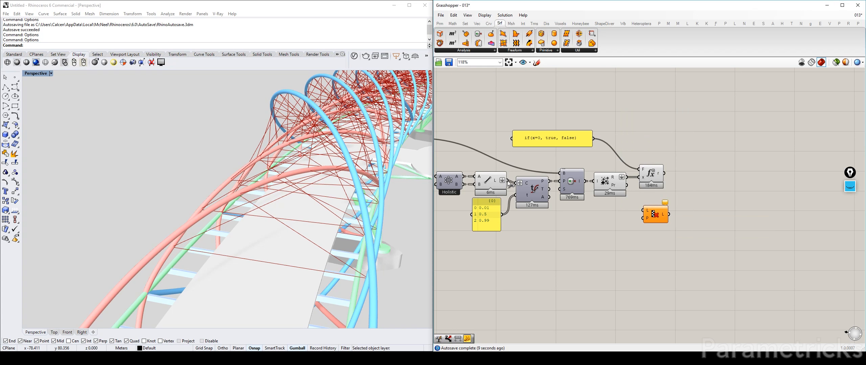
{"action": "left_click_drag", "start_coordinate": [550, 181], "coordinate": [694, 177]}
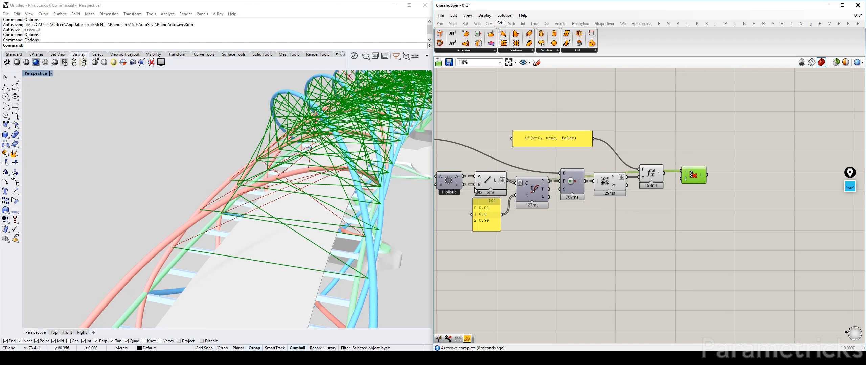
{"action": "left_click", "coordinate": [488, 181]}
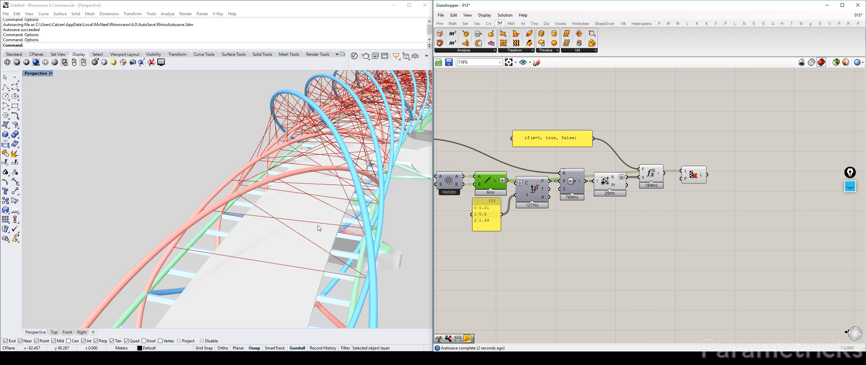
{"action": "right_click_drag", "start_coordinate": [318, 225], "coordinate": [335, 220]}
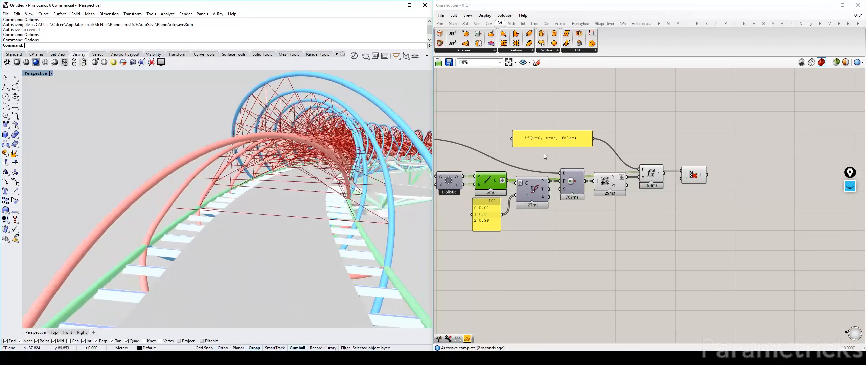
Step: Connect Evaluate's output to Cull Pattern's P input, tidy the expression panel and Cull Pattern positions, and highlight the culled lines
{"action": "left_click_drag", "start_coordinate": [665, 176], "coordinate": [688, 169]}
{"action": "left_click", "coordinate": [611, 184]}
{"action": "left_click", "coordinate": [648, 174]}
{"action": "left_click_drag", "start_coordinate": [555, 137], "coordinate": [574, 155]}
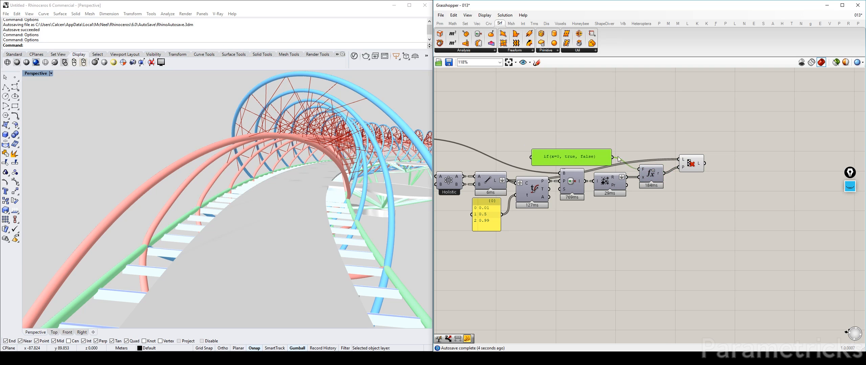
{"action": "left_click", "coordinate": [692, 164]}
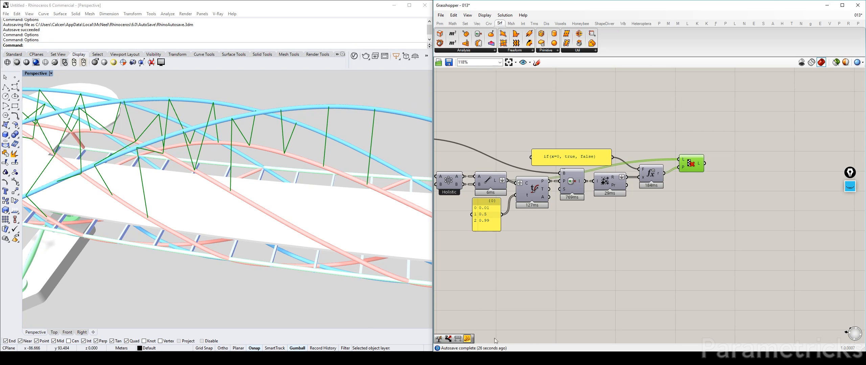
Step: Switch to the bridge photo in IrfanView, place it beside the model and examine how the cables join the helix tubes
{"action": "key", "text": "alt+Tab"}
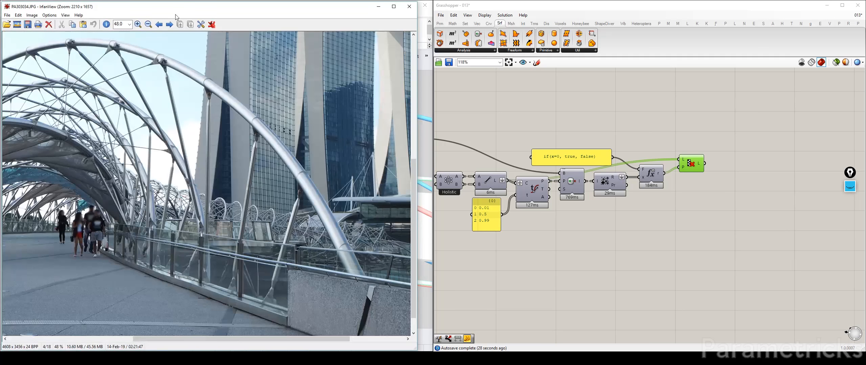
{"action": "left_click_drag", "start_coordinate": [175, 8], "coordinate": [612, 8]}
{"action": "left_click_drag", "start_coordinate": [568, 94], "coordinate": [714, 103]}
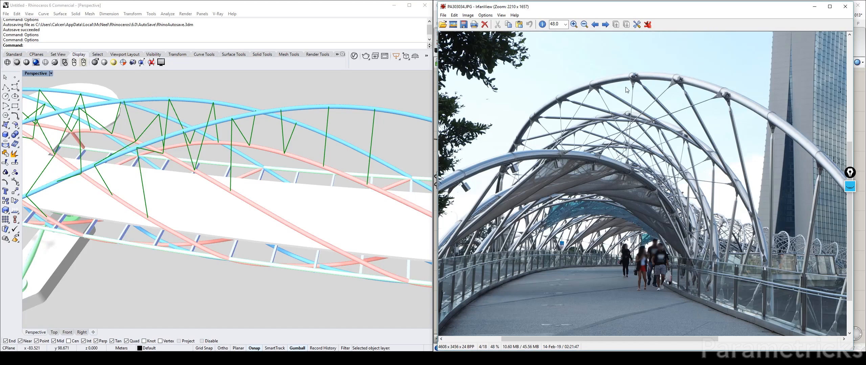
{"action": "left_click_drag", "start_coordinate": [609, 61], "coordinate": [771, 246]}
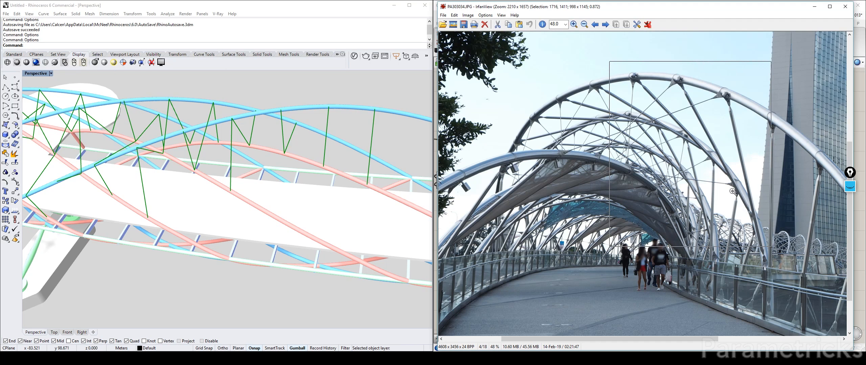
{"action": "left_click", "coordinate": [730, 189]}
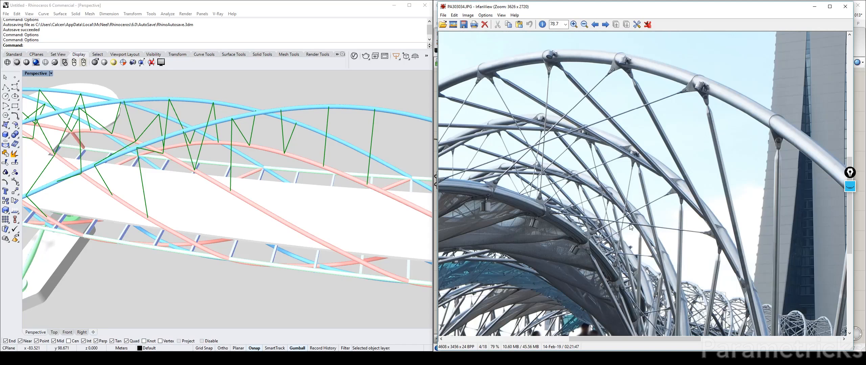
{"action": "right_click_drag", "start_coordinate": [613, 222], "coordinate": [692, 221]}
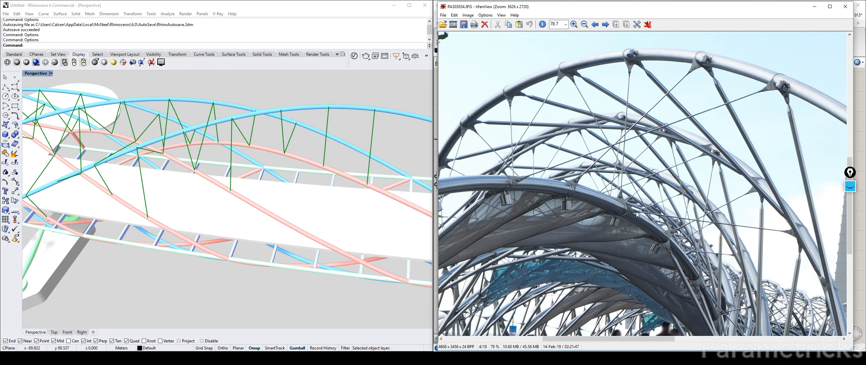
{"action": "right_click_drag", "start_coordinate": [530, 148], "coordinate": [603, 122]}
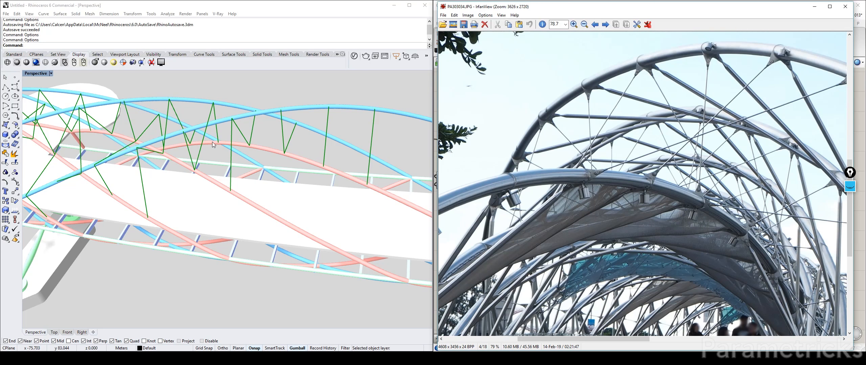
Step: Compare the culled cable lines in the Rhino model with the cables between the helices in the reference photo
{"action": "left_click", "coordinate": [199, 149]}
{"action": "right_click_drag", "start_coordinate": [200, 149], "coordinate": [198, 140]}
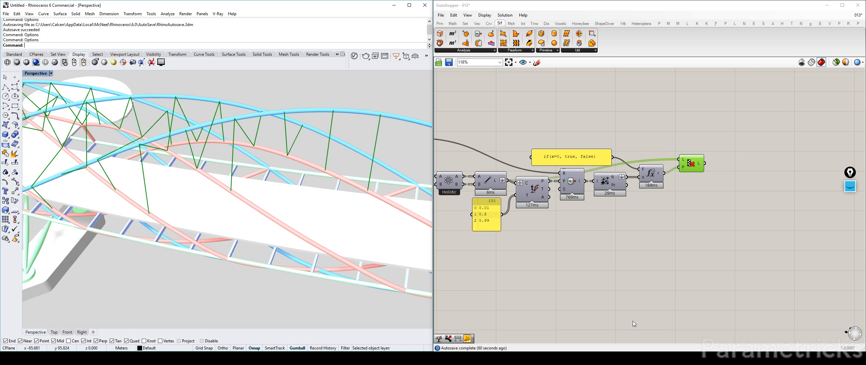
{"action": "key", "text": "alt+Tab"}
{"action": "left_click_drag", "start_coordinate": [548, 133], "coordinate": [578, 100]}
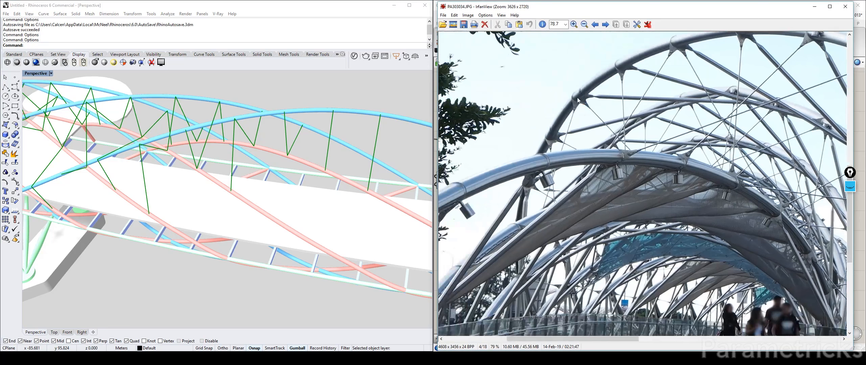
{"action": "left_click_drag", "start_coordinate": [780, 6], "coordinate": [333, 7]}
{"action": "left_click", "coordinate": [368, 8]}
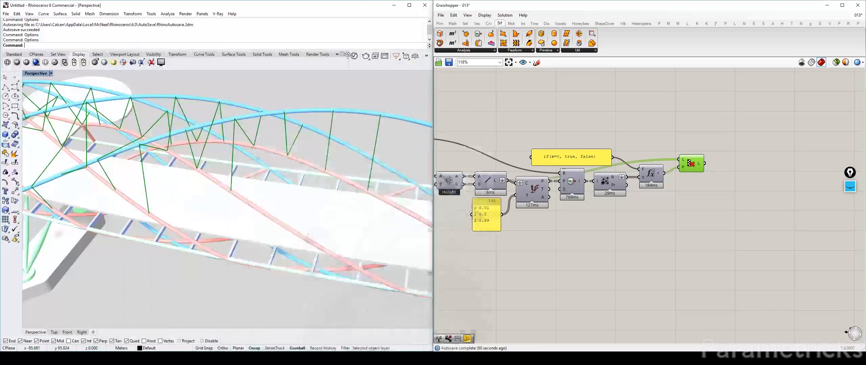
{"action": "scroll", "coordinate": [332, 87], "scroll_direction": "down", "scroll_amount": 3}
{"action": "right_click_drag", "start_coordinate": [338, 90], "coordinate": [237, 112]}
{"action": "scroll", "coordinate": [610, 162], "scroll_direction": "down", "scroll_amount": 5}
{"action": "right_click_drag", "start_coordinate": [640, 193], "coordinate": [641, 135]}
{"action": "left_click", "coordinate": [575, 358]}
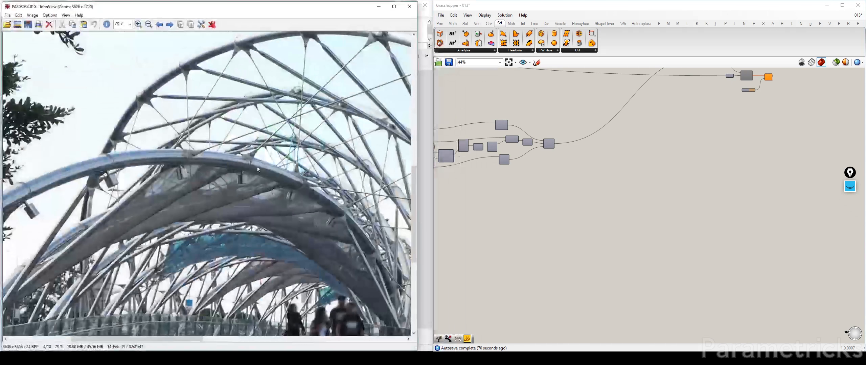
{"action": "right_click_drag", "start_coordinate": [257, 64], "coordinate": [247, 89]}
{"action": "left_click", "coordinate": [378, 6]}
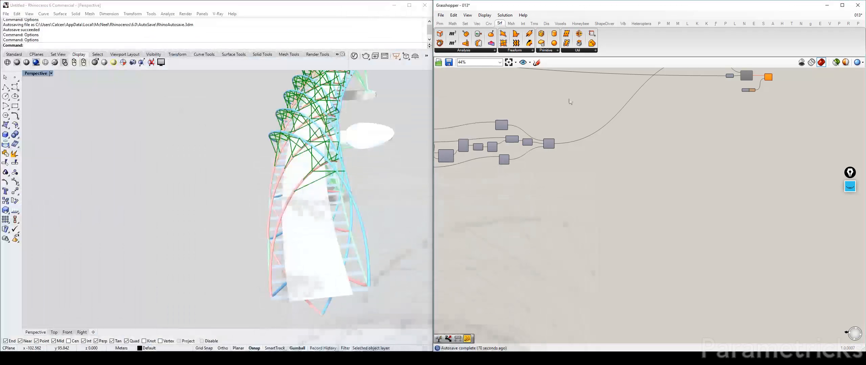
Step: Duplicate the existing pipe group with its number parameter, Pipe, colour swatch and Custom Preview, placing the copy below the original
{"action": "scroll", "coordinate": [730, 174], "scroll_direction": "up", "scroll_amount": 5}
{"action": "scroll", "coordinate": [705, 159], "scroll_direction": "down", "scroll_amount": 2}
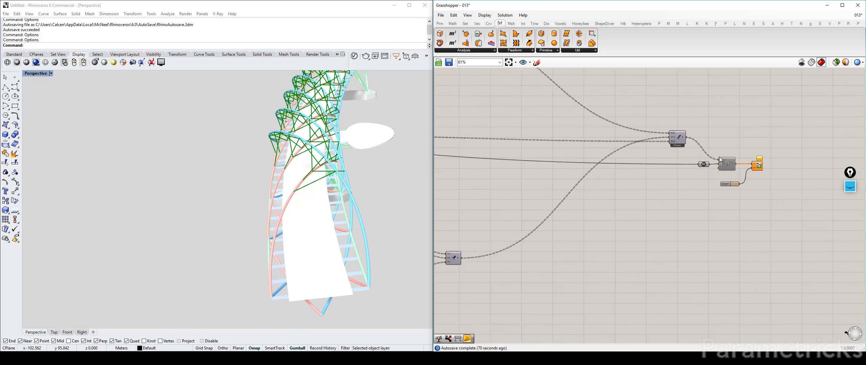
{"action": "right_click_drag", "start_coordinate": [719, 157], "coordinate": [653, 122]}
{"action": "left_click_drag", "start_coordinate": [619, 112], "coordinate": [719, 157]}
{"action": "left_click_drag", "start_coordinate": [662, 132], "coordinate": [636, 227], "text": "alt"}
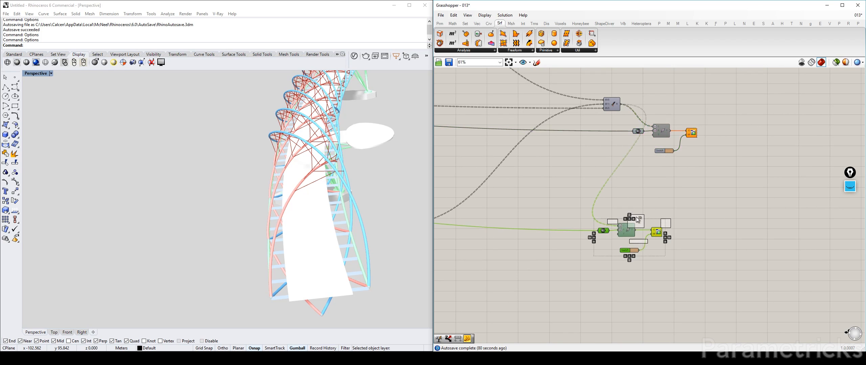
Step: Move the copied pipe group near Cull Pattern and connect Cull Pattern's output to the copied Pipe's curve input, replacing its old wire
{"action": "scroll", "coordinate": [530, 214], "scroll_direction": "down", "scroll_amount": 2}
{"action": "right_click_drag", "start_coordinate": [531, 214], "coordinate": [558, 117]}
{"action": "scroll", "coordinate": [553, 187], "scroll_direction": "up", "scroll_amount": 2}
{"action": "left_click", "coordinate": [556, 142]}
{"action": "scroll", "coordinate": [555, 142], "scroll_direction": "down", "scroll_amount": 4}
{"action": "left_click_drag", "start_coordinate": [688, 131], "coordinate": [613, 182]}
{"action": "left_click_drag", "start_coordinate": [630, 150], "coordinate": [490, 206]}
{"action": "right_click_drag", "start_coordinate": [488, 211], "coordinate": [709, 167]}
{"action": "scroll", "coordinate": [714, 169], "scroll_direction": "up", "scroll_amount": 6}
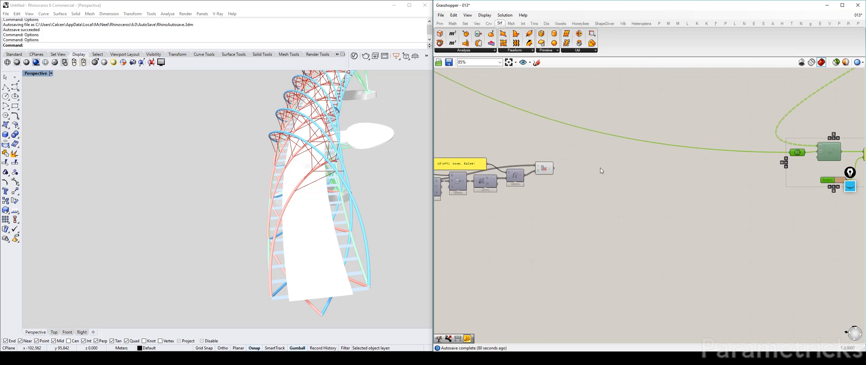
{"action": "left_click_drag", "start_coordinate": [483, 175], "coordinate": [748, 152]}
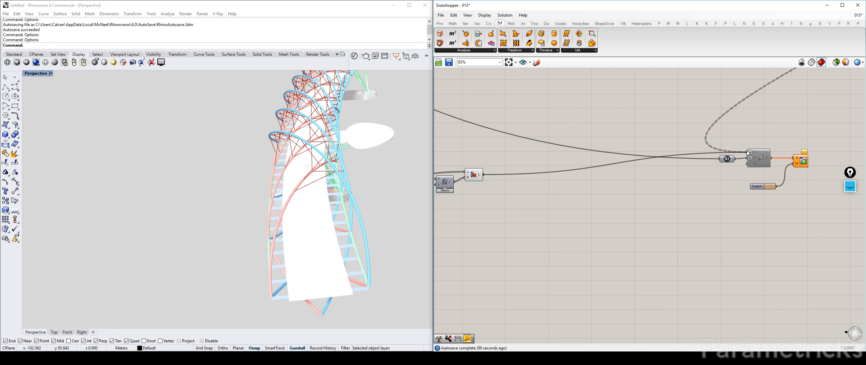
Step: Set the expression on the copied Pipe's radius input to x/8
{"action": "scroll", "coordinate": [609, 171], "scroll_direction": "up", "scroll_amount": 3}
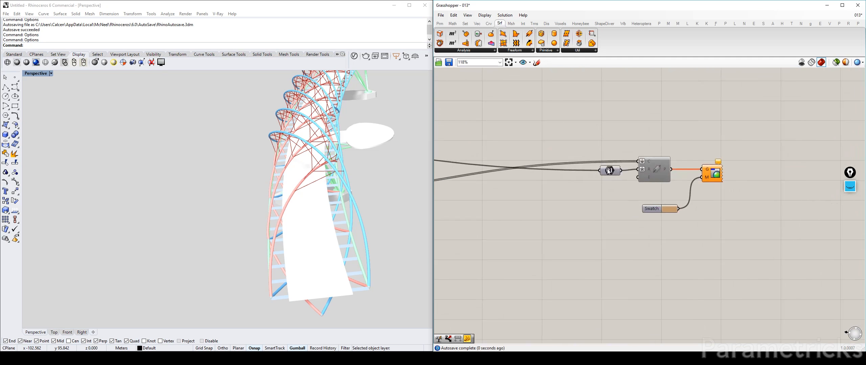
{"action": "right_click", "coordinate": [649, 168]}
{"action": "mouse_move", "coordinate": [686, 236]}
{"action": "left_click", "coordinate": [755, 244]}
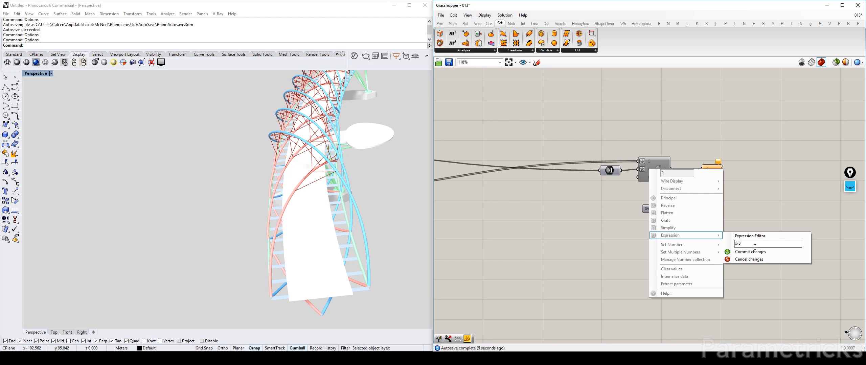
{"action": "left_click", "coordinate": [750, 252]}
Step: Change the copied colour swatch to a purple-pink hue
{"action": "scroll", "coordinate": [663, 166], "scroll_direction": "down", "scroll_amount": 3}
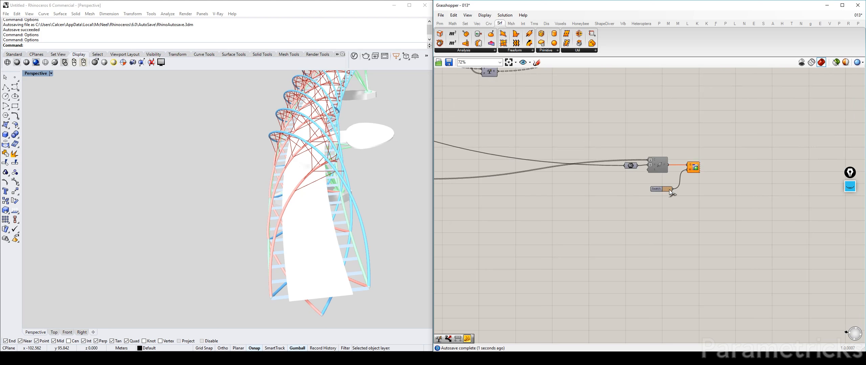
{"action": "left_click", "coordinate": [668, 189]}
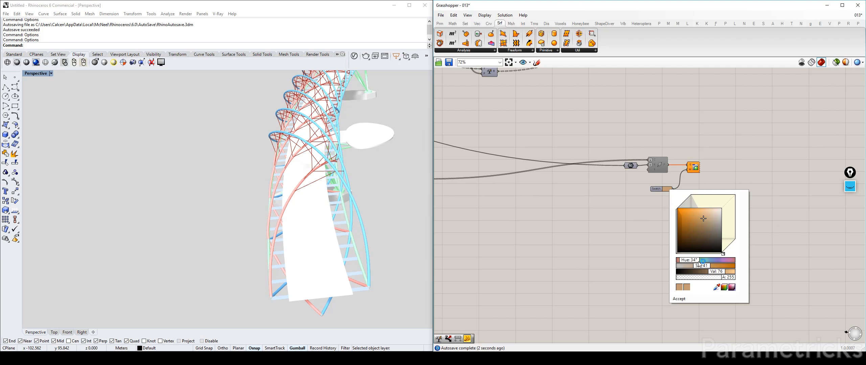
{"action": "left_click_drag", "start_coordinate": [700, 264], "coordinate": [724, 264]}
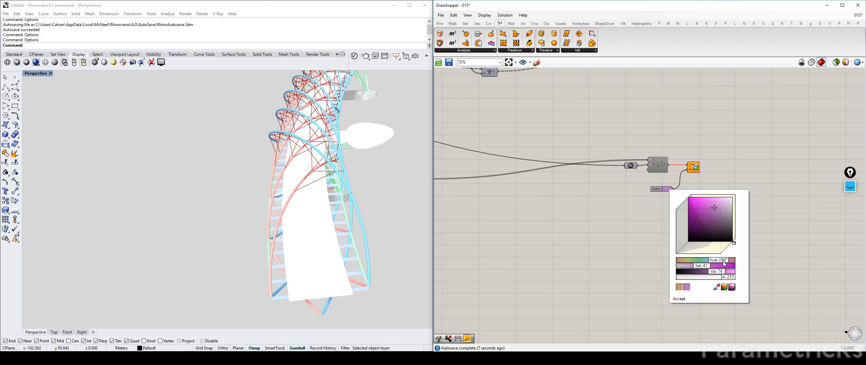
Step: Hide the preview of the Cull Pattern component
{"action": "scroll", "coordinate": [711, 155], "scroll_direction": "down", "scroll_amount": 4}
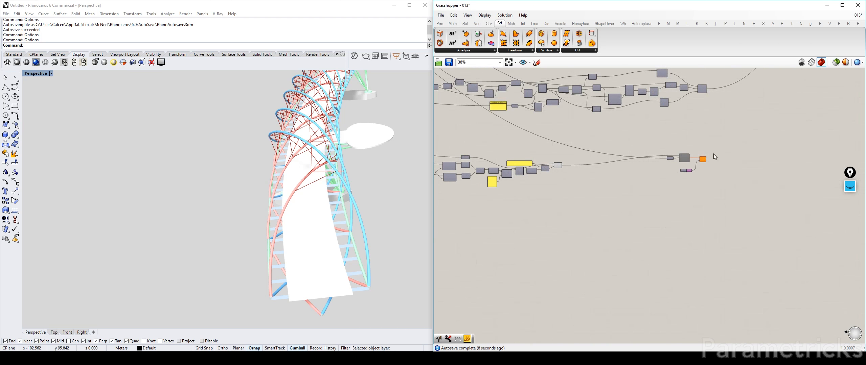
{"action": "left_click", "coordinate": [558, 165]}
{"action": "key", "text": "ctrl+q"}
Step: Move the purple pipe group next to the original pipe group and align it directly beneath
{"action": "right_click_drag", "start_coordinate": [684, 148], "coordinate": [568, 202]}
{"action": "left_click_drag", "start_coordinate": [514, 179], "coordinate": [618, 258]}
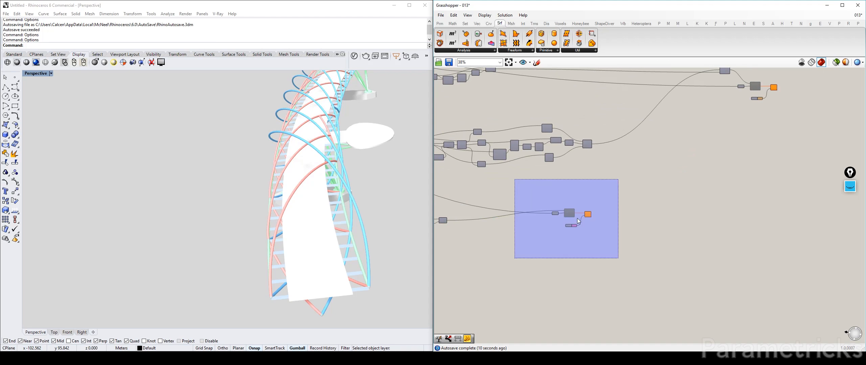
{"action": "left_click_drag", "start_coordinate": [572, 213], "coordinate": [760, 107]}
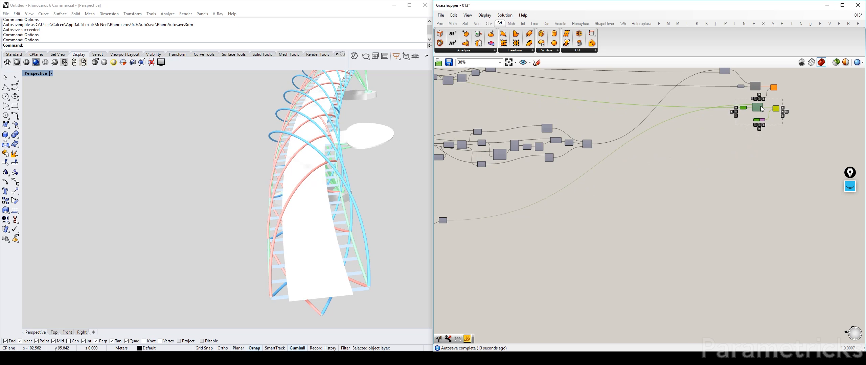
{"action": "right_click_drag", "start_coordinate": [738, 89], "coordinate": [643, 183]}
{"action": "scroll", "coordinate": [642, 184], "scroll_direction": "up", "scroll_amount": 2}
{"action": "left_click_drag", "start_coordinate": [669, 207], "coordinate": [664, 209]}
{"action": "left_click", "coordinate": [689, 203]}
Step: Enable the disabled Pipe components so the cable pipes are computed and previewed
{"action": "scroll", "coordinate": [689, 211], "scroll_direction": "up", "scroll_amount": 2}
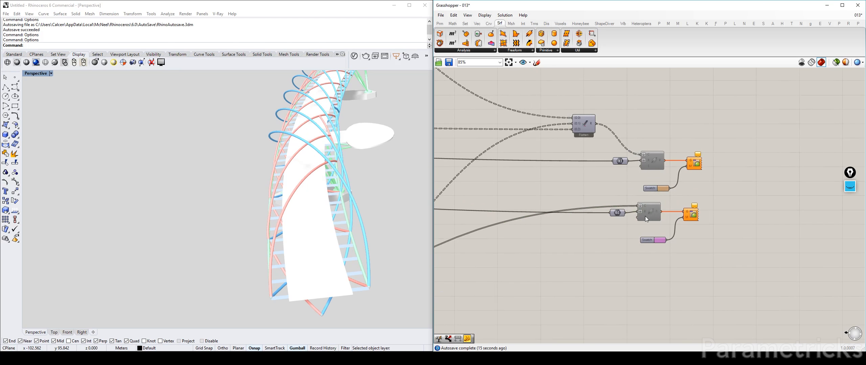
{"action": "left_click", "coordinate": [650, 211]}
{"action": "middle_click", "coordinate": [651, 210]}
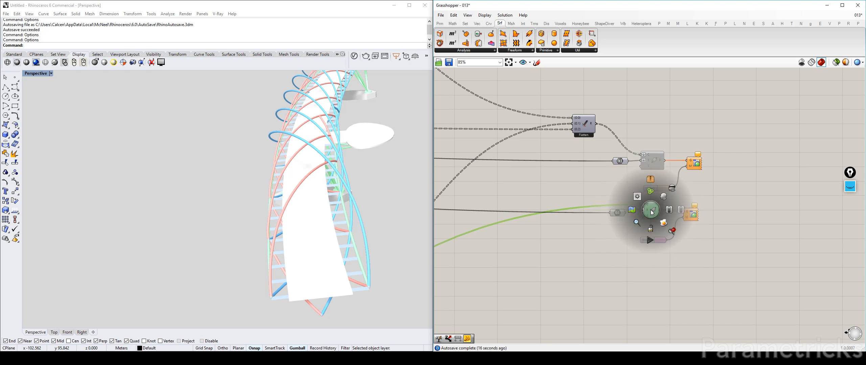
{"action": "left_click", "coordinate": [669, 210]}
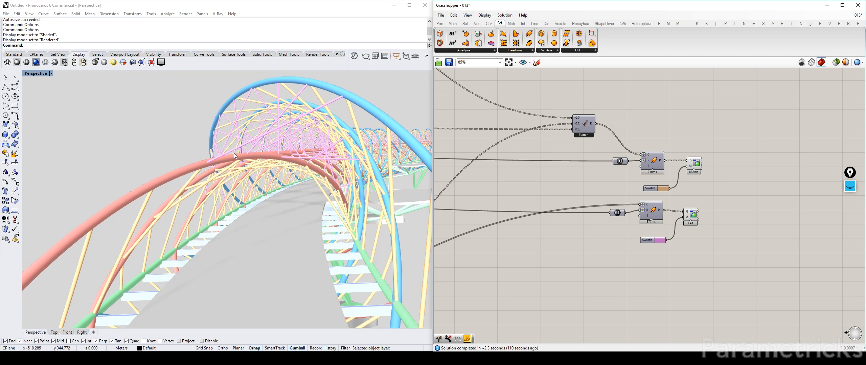
{"action": "left_click", "coordinate": [51, 74]}
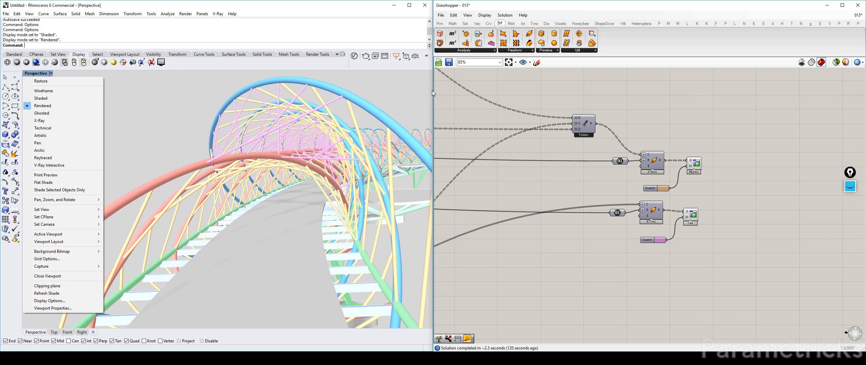
{"action": "left_click", "coordinate": [487, 116]}
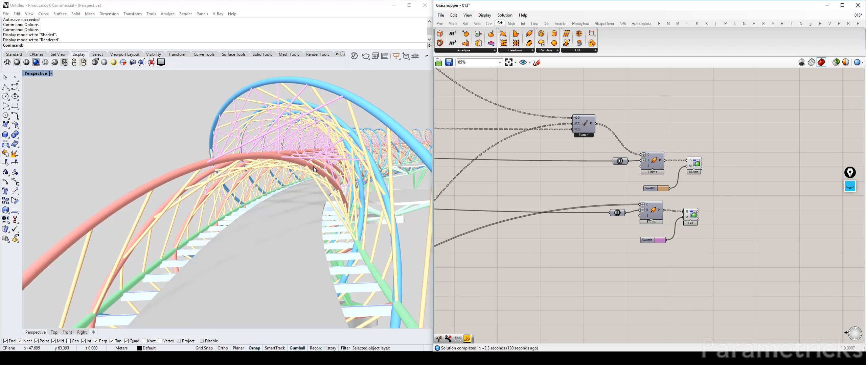
Step: Inspect the orange and purple cables along the bridge from the entrance and the side in the rendered view
{"action": "scroll", "coordinate": [318, 176], "scroll_direction": "down", "scroll_amount": 2}
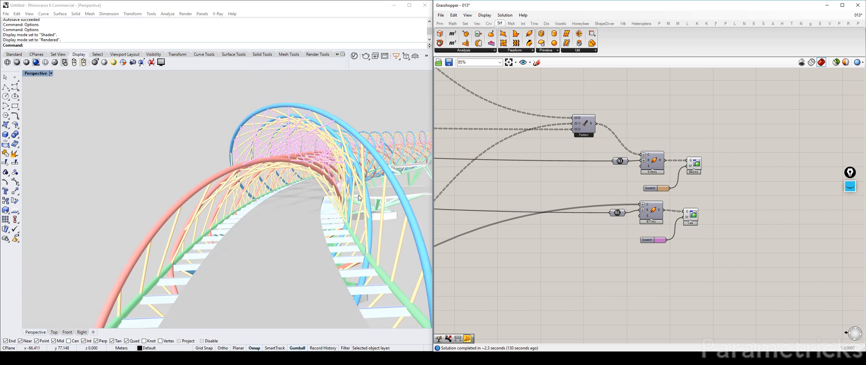
{"action": "scroll", "coordinate": [358, 196], "scroll_direction": "down", "scroll_amount": 2}
{"action": "right_click_drag", "start_coordinate": [358, 195], "coordinate": [378, 187]}
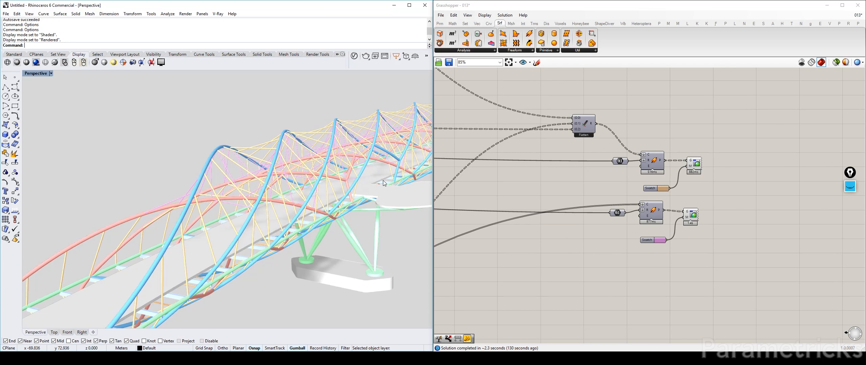
{"action": "right_click_drag", "start_coordinate": [323, 182], "coordinate": [321, 182], "text": "shift"}
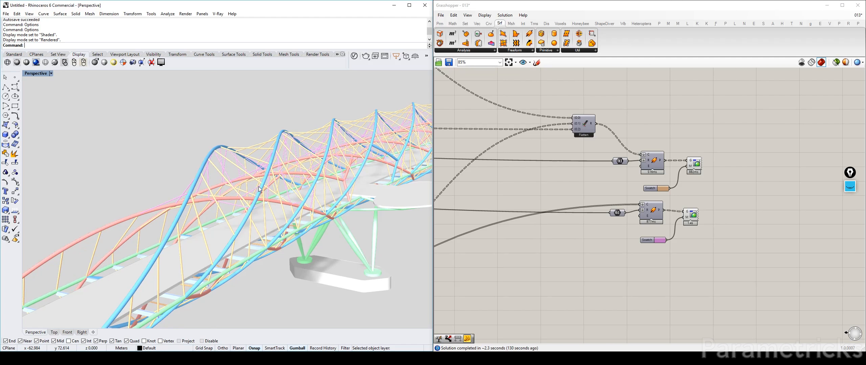
{"action": "right_click_drag", "start_coordinate": [262, 187], "coordinate": [278, 182]}
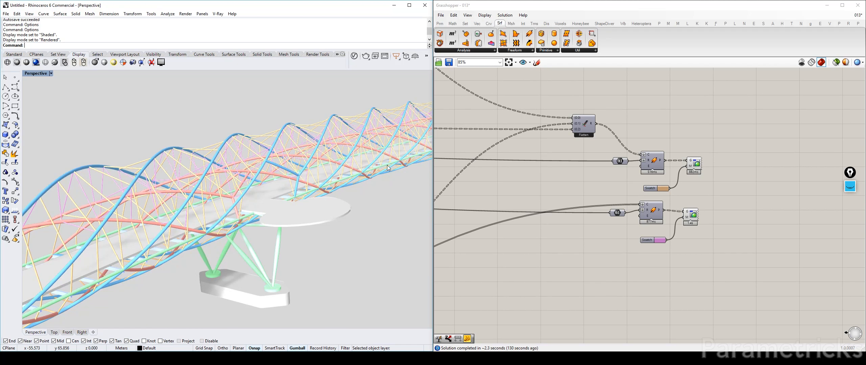
{"action": "scroll", "coordinate": [313, 181], "scroll_direction": "down", "scroll_amount": 2}
{"action": "scroll", "coordinate": [344, 173], "scroll_direction": "down", "scroll_amount": 2}
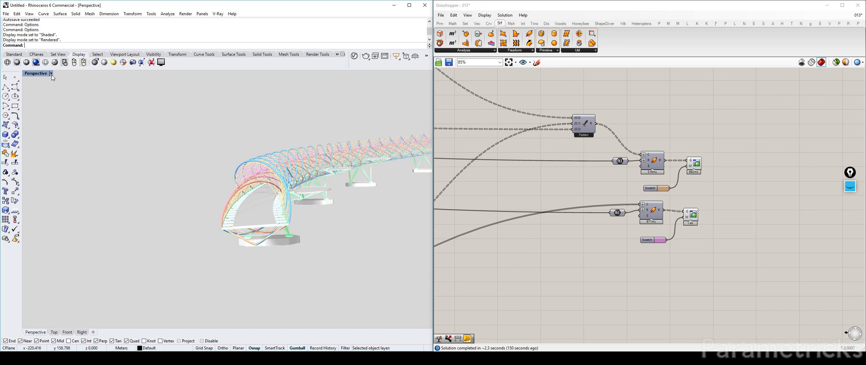
Step: Switch the perspective viewport to Shaded display and hide its construction grid
{"action": "left_click", "coordinate": [51, 74]}
{"action": "left_click", "coordinate": [53, 101]}
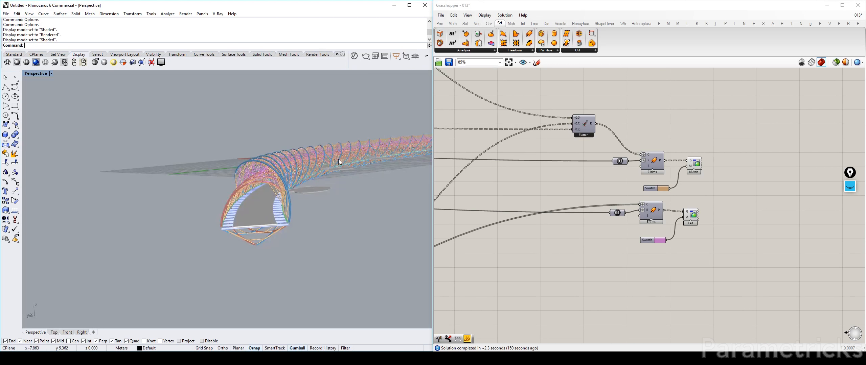
{"action": "key", "text": "F7"}
{"action": "right_click_drag", "start_coordinate": [362, 196], "coordinate": [295, 282]}
{"action": "scroll", "coordinate": [386, 190], "scroll_direction": "down", "scroll_amount": 10}
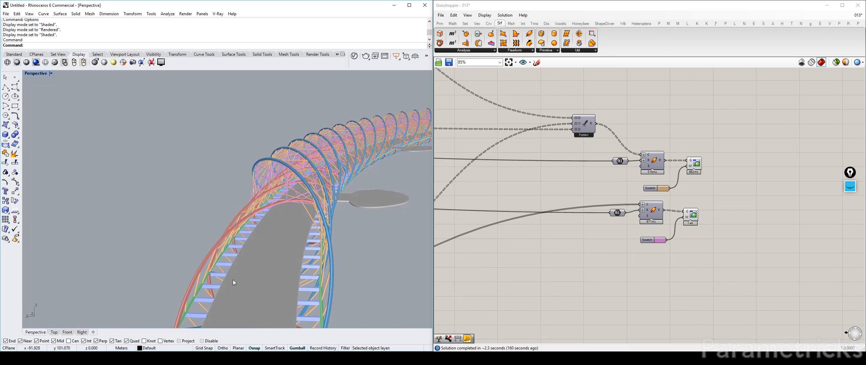
Step: Copy the "OUTER HELIX (MODIFIED)" title and place the copy above the ungrouped cable definition
{"action": "scroll", "coordinate": [593, 174], "scroll_direction": "down", "scroll_amount": 10}
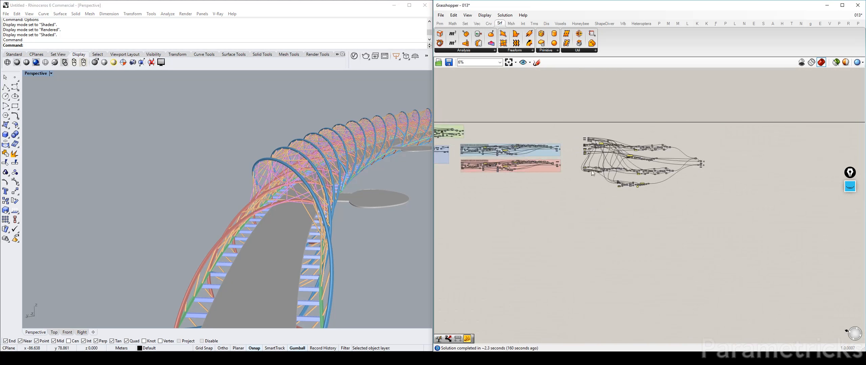
{"action": "scroll", "coordinate": [579, 138], "scroll_direction": "up", "scroll_amount": 6}
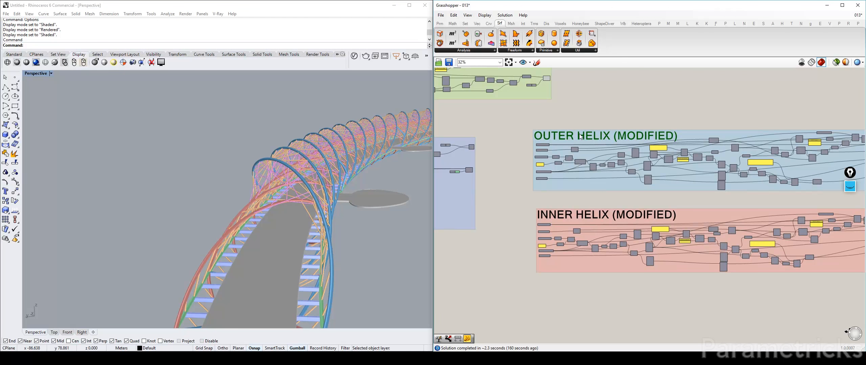
{"action": "scroll", "coordinate": [585, 133], "scroll_direction": "down", "scroll_amount": 4}
{"action": "right_click_drag", "start_coordinate": [836, 122], "coordinate": [538, 145]}
{"action": "scroll", "coordinate": [565, 145], "scroll_direction": "up", "scroll_amount": 5}
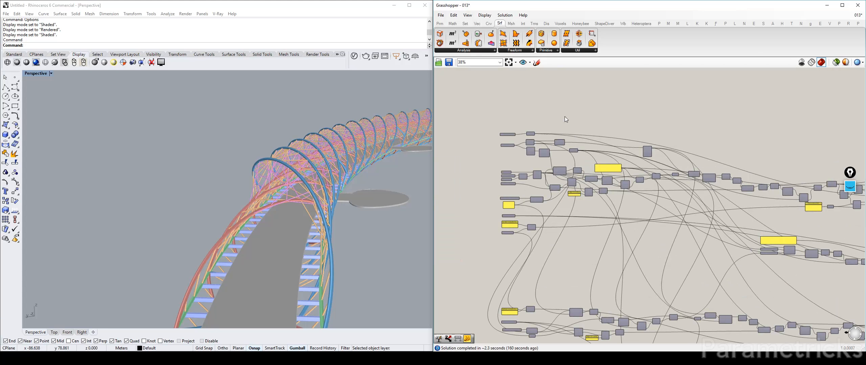
{"action": "scroll", "coordinate": [493, 145], "scroll_direction": "down", "scroll_amount": 4}
{"action": "scroll", "coordinate": [526, 136], "scroll_direction": "up", "scroll_amount": 4}
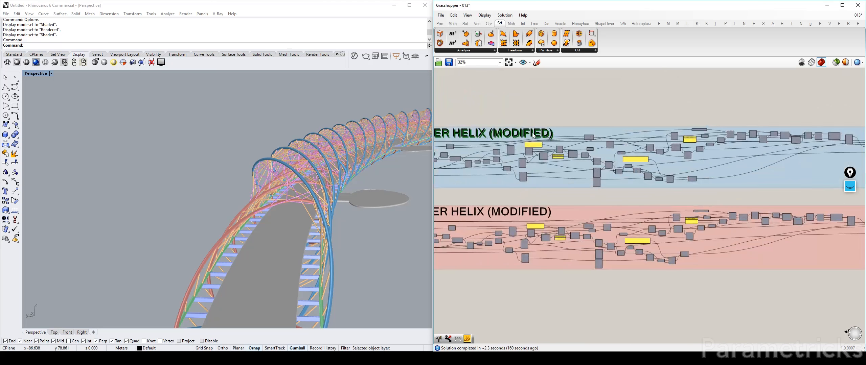
{"action": "left_click_drag", "start_coordinate": [525, 136], "coordinate": [699, 82], "text": "alt"}
{"action": "scroll", "coordinate": [609, 137], "scroll_direction": "down", "scroll_amount": 3}
{"action": "right_click_drag", "start_coordinate": [636, 120], "coordinate": [566, 143]}
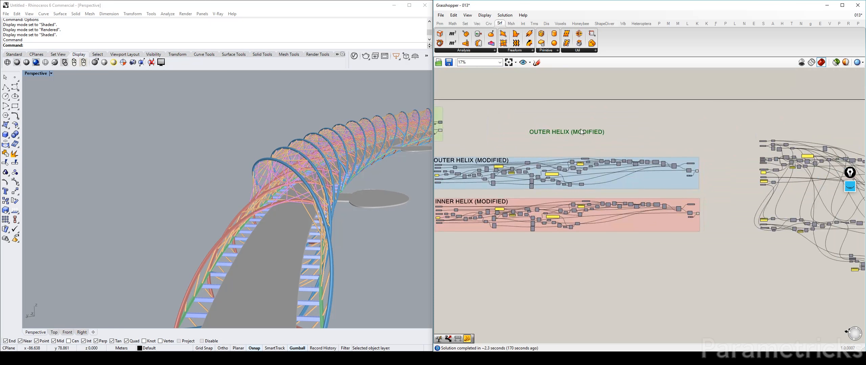
{"action": "mouse_move", "coordinate": [575, 132]}
{"action": "left_mouse_down"}
{"action": "mouse_move", "coordinate": [744, 125]}
{"action": "mouse_move", "coordinate": [804, 135]}
{"action": "left_mouse_up"}
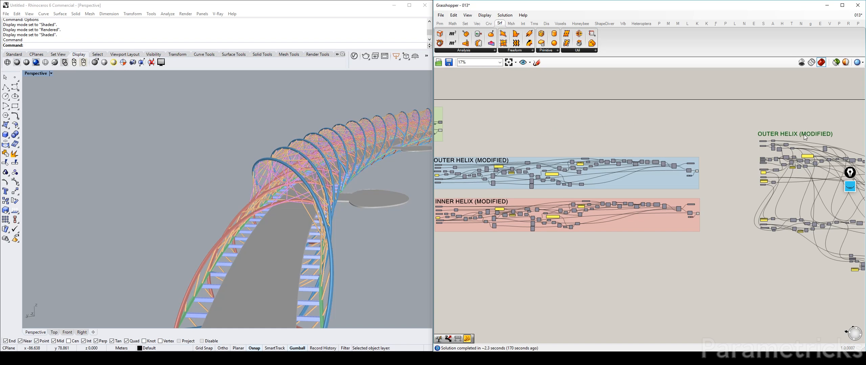
Step: Change the copied title's text to "SUPPORT/TENSION RODS"
{"action": "double_click", "coordinate": [804, 135]}
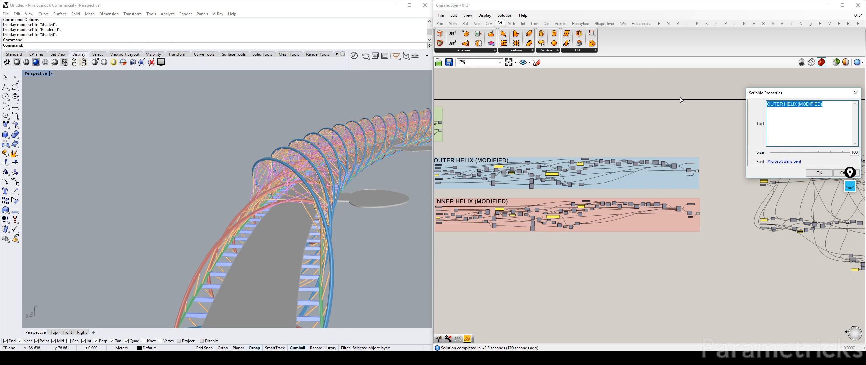
{"action": "type", "text": "suppo"}
{"action": "key", "text": "BackSpace"}
{"action": "key", "text": "BackSpace"}
{"action": "key", "text": "BackSpace"}
{"action": "key", "text": "BackSpace"}
{"action": "key", "text": "BackSpace"}
{"action": "key", "text": "BackSpace"}
{"action": "key", "text": "BackSpace"}
{"action": "type", "text": "SECONDA"}
{"action": "key", "text": "BackSpace"}
{"action": "key", "text": "BackSpace"}
{"action": "key", "text": "BackSpace"}
{"action": "key", "text": "BackSpace"}
{"action": "key", "text": "BackSpace"}
{"action": "key", "text": "BackSpace"}
{"action": "key", "text": "BackSpace"}
{"action": "key", "text": "BackSpace"}
{"action": "left_click", "coordinate": [821, 175]}
Step: Group all the cable components together with the SUPPORT/TENSION RODS title
{"action": "scroll", "coordinate": [654, 115], "scroll_direction": "up", "scroll_amount": 1}
{"action": "mouse_move", "coordinate": [811, 149]}
{"action": "right_mouse_down"}
{"action": "mouse_move", "coordinate": [653, 115]}
{"action": "mouse_move", "coordinate": [555, 111]}
{"action": "right_mouse_up"}
{"action": "scroll", "coordinate": [654, 111], "scroll_direction": "down", "scroll_amount": 3}
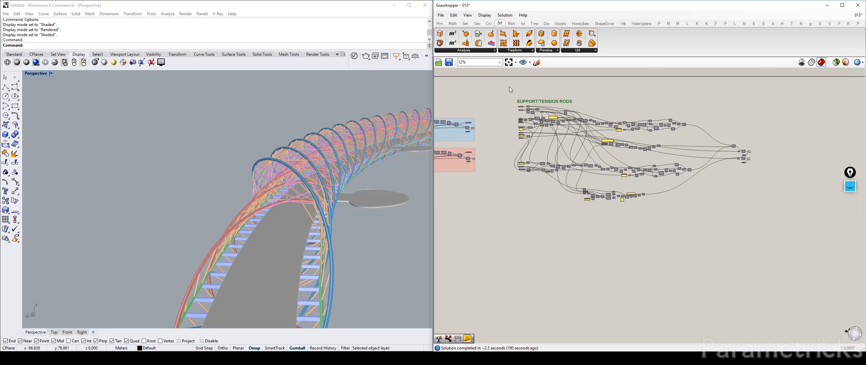
{"action": "left_click_drag", "start_coordinate": [511, 90], "coordinate": [754, 212]}
{"action": "key", "text": "ctrl+g"}
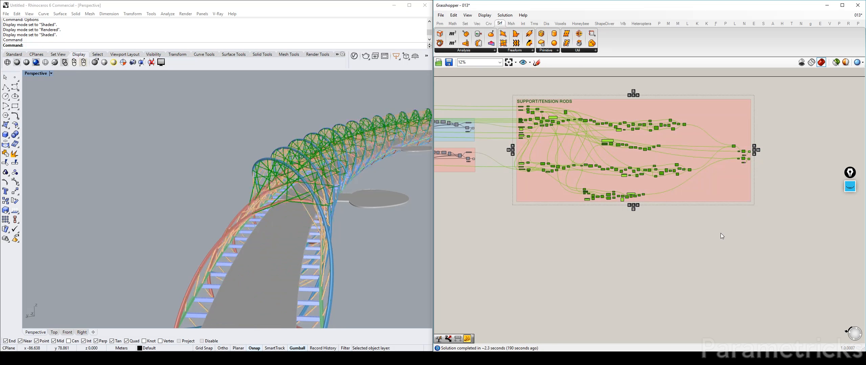
{"action": "left_click", "coordinate": [721, 236]}
Step: Recolour the SUPPORT/TENSION RODS group to a light teal
{"action": "right_click", "coordinate": [543, 190]}
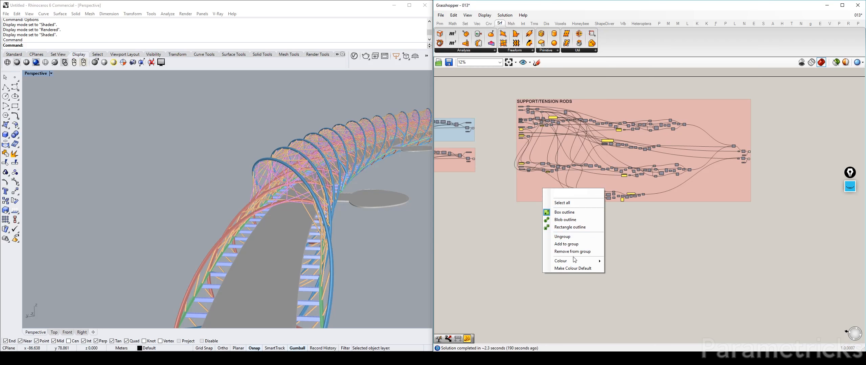
{"action": "mouse_move", "coordinate": [574, 261]}
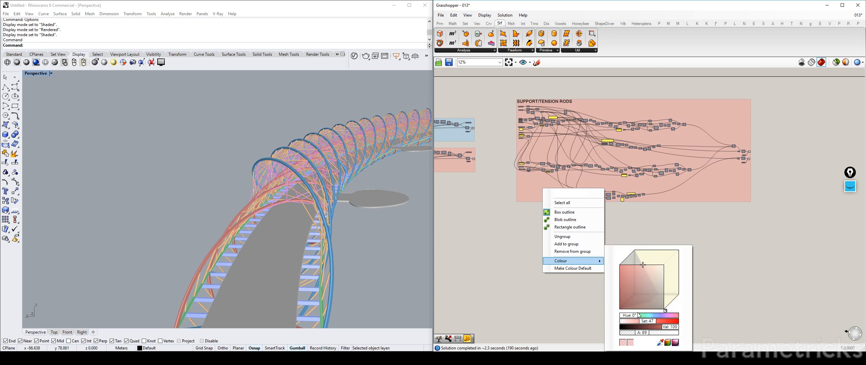
{"action": "left_click_drag", "start_coordinate": [638, 315], "coordinate": [647, 317]}
{"action": "left_click", "coordinate": [481, 246]}
{"action": "scroll", "coordinate": [481, 247], "scroll_direction": "down", "scroll_amount": 4}
{"action": "right_click_drag", "start_coordinate": [481, 246], "coordinate": [536, 209]}
{"action": "scroll", "coordinate": [574, 187], "scroll_direction": "up", "scroll_amount": 2}
{"action": "right_click", "coordinate": [574, 186]}
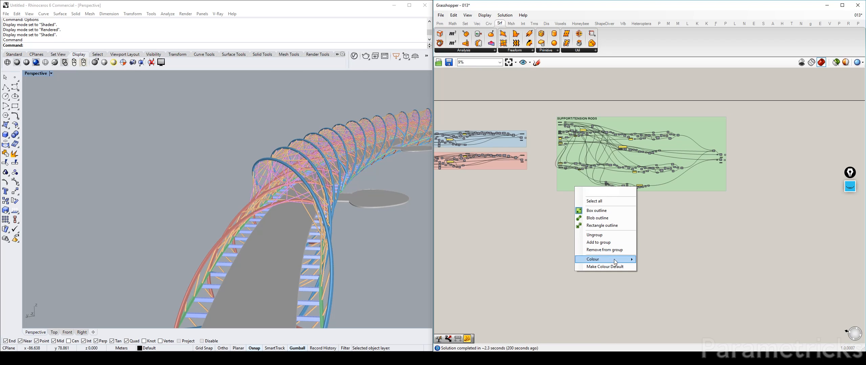
{"action": "mouse_move", "coordinate": [614, 259]}
{"action": "left_click_drag", "start_coordinate": [682, 316], "coordinate": [685, 318]}
{"action": "left_click", "coordinate": [492, 247]}
Step: Move the lowest cluster of components up, closer to the other rows of the SUPPORT/TENSION RODS group
{"action": "scroll", "coordinate": [492, 246], "scroll_direction": "down", "scroll_amount": 3}
{"action": "right_click_drag", "start_coordinate": [547, 228], "coordinate": [644, 217]}
{"action": "scroll", "coordinate": [751, 184], "scroll_direction": "up", "scroll_amount": 4}
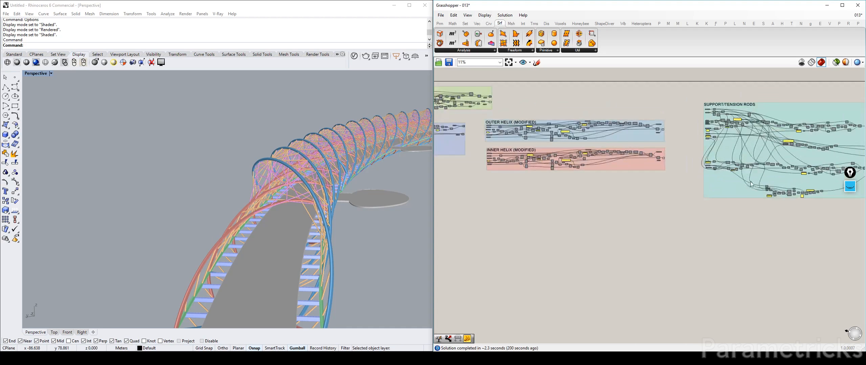
{"action": "right_click_drag", "start_coordinate": [751, 184], "coordinate": [664, 200]}
{"action": "left_click_drag", "start_coordinate": [643, 203], "coordinate": [630, 188]}
{"action": "right_click_drag", "start_coordinate": [656, 201], "coordinate": [561, 234]}
{"action": "scroll", "coordinate": [614, 244], "scroll_direction": "up", "scroll_amount": 4}
{"action": "left_click_drag", "start_coordinate": [686, 242], "coordinate": [497, 182]}
{"action": "scroll", "coordinate": [501, 185], "scroll_direction": "up", "scroll_amount": 3}
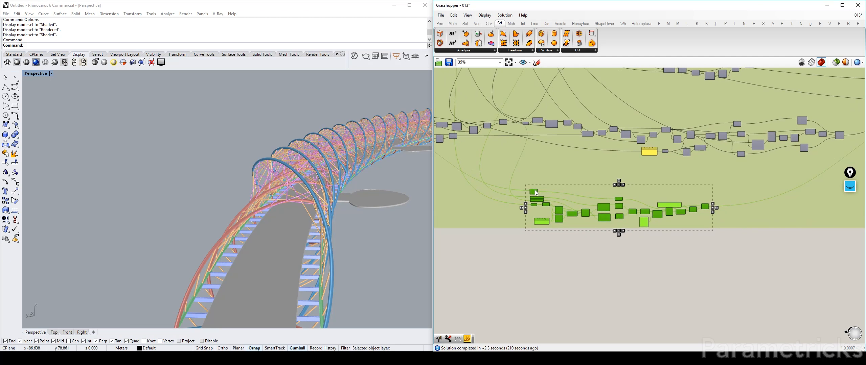
{"action": "scroll", "coordinate": [566, 161], "scroll_direction": "down", "scroll_amount": 4}
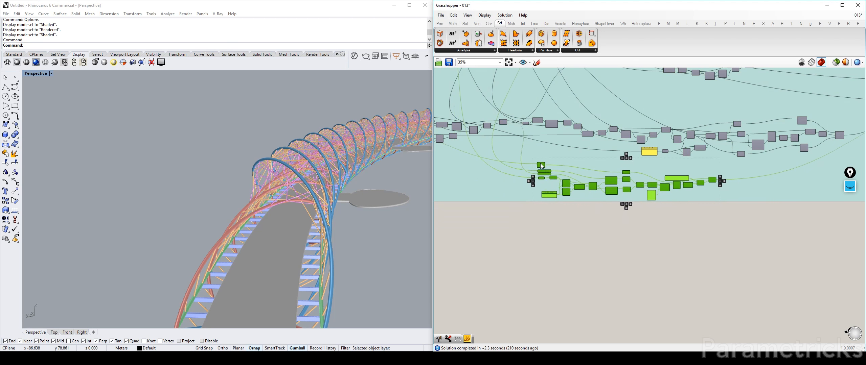
{"action": "left_click", "coordinate": [636, 254]}
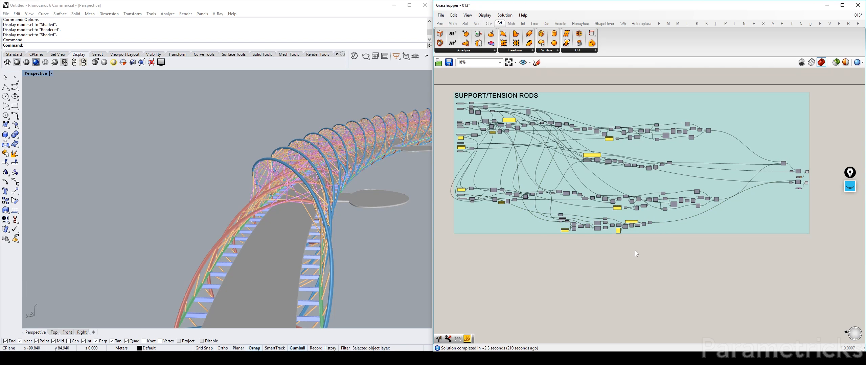
Step: Examine the open end of the bridge deck and its cables up close in the perspective view
{"action": "left_click", "coordinate": [332, 258]}
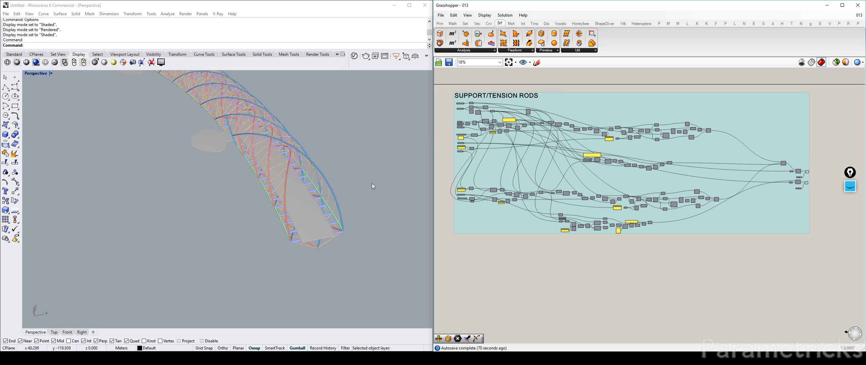
{"action": "right_click_drag", "start_coordinate": [364, 200], "coordinate": [288, 216]}
{"action": "scroll", "coordinate": [205, 182], "scroll_direction": "up", "scroll_amount": 10}
{"action": "scroll", "coordinate": [179, 197], "scroll_direction": "down", "scroll_amount": 8}
{"action": "scroll", "coordinate": [193, 215], "scroll_direction": "up", "scroll_amount": 5}
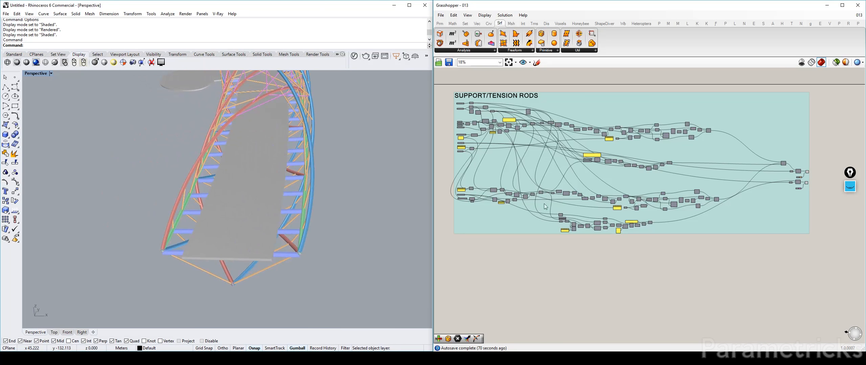
Step: Recolour the SUPPORT/TENSION RODS group to an olive green
{"action": "right_click_drag", "start_coordinate": [541, 276], "coordinate": [599, 235]}
{"action": "scroll", "coordinate": [599, 235], "scroll_direction": "down", "scroll_amount": 2}
{"action": "left_click_drag", "start_coordinate": [571, 208], "coordinate": [577, 207]}
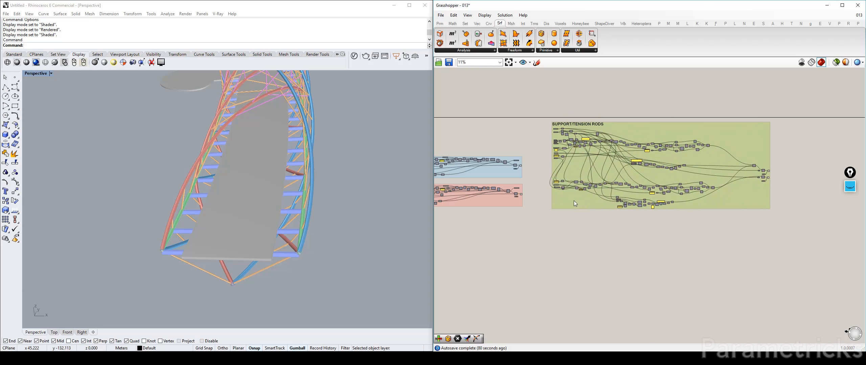
Step: Locate the deck slab's Custom Preview component and highlight its geometry in the bridge model
{"action": "right_click_drag", "start_coordinate": [574, 201], "coordinate": [741, 198]}
{"action": "scroll", "coordinate": [262, 206], "scroll_direction": "down", "scroll_amount": 8}
{"action": "right_click_drag", "start_coordinate": [263, 207], "coordinate": [272, 170]}
{"action": "scroll", "coordinate": [245, 167], "scroll_direction": "up", "scroll_amount": 8}
{"action": "scroll", "coordinate": [245, 167], "scroll_direction": "down", "scroll_amount": 5}
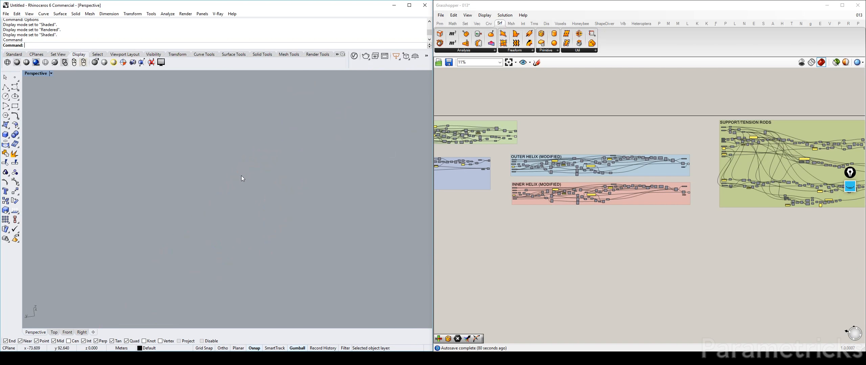
{"action": "scroll", "coordinate": [514, 131], "scroll_direction": "up", "scroll_amount": 3}
{"action": "scroll", "coordinate": [513, 132], "scroll_direction": "up", "scroll_amount": 7}
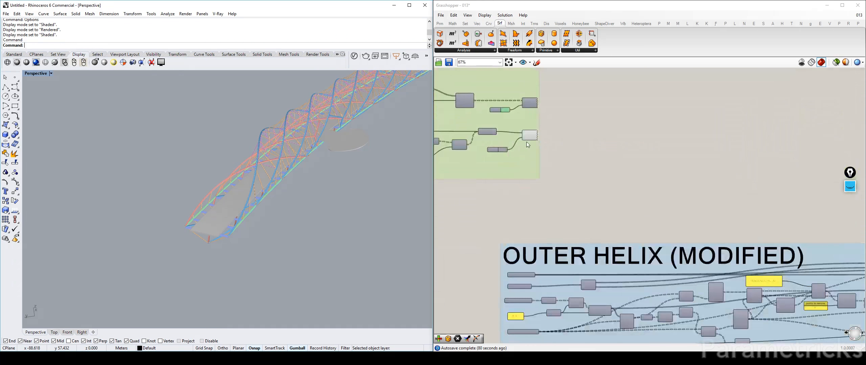
{"action": "left_click", "coordinate": [530, 136]}
{"action": "middle_click", "coordinate": [531, 136]}
{"action": "left_click", "coordinate": [532, 162]}
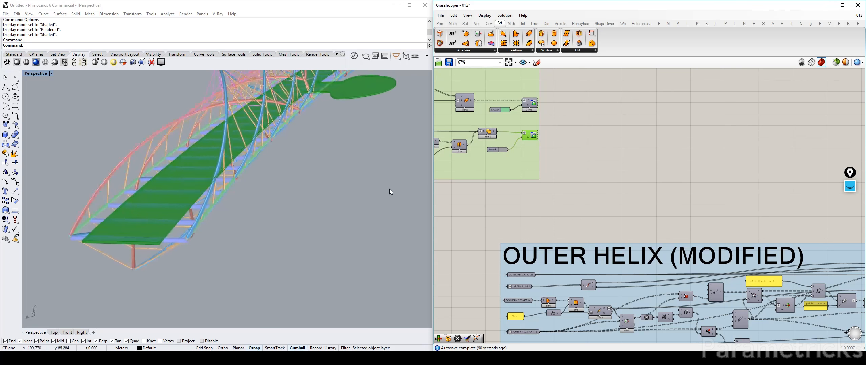
{"action": "left_click", "coordinate": [507, 176]}
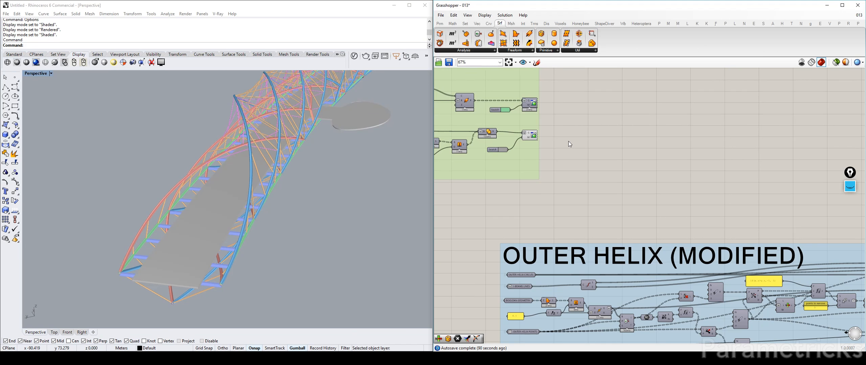
Step: Review the deck definition from its Deck Geometry, Viewing Pod and Deck Thickness inputs through to the preview outputs
{"action": "scroll", "coordinate": [568, 141], "scroll_direction": "down", "scroll_amount": 4}
{"action": "scroll", "coordinate": [547, 185], "scroll_direction": "up", "scroll_amount": 6}
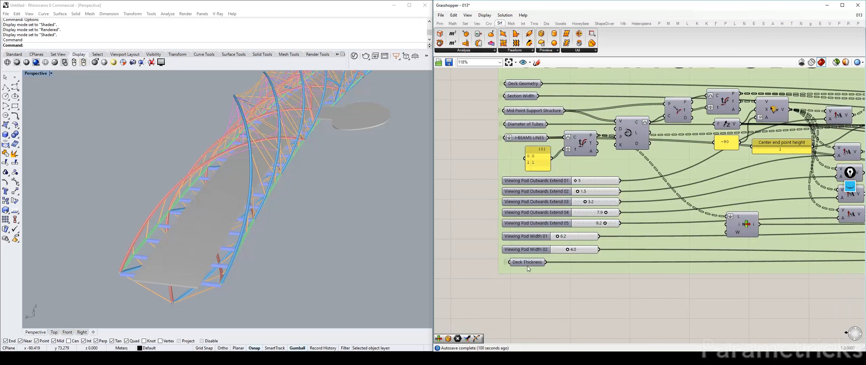
{"action": "right_click_drag", "start_coordinate": [690, 157], "coordinate": [591, 170]}
{"action": "scroll", "coordinate": [591, 170], "scroll_direction": "down", "scroll_amount": 4}
{"action": "right_click_drag", "start_coordinate": [697, 171], "coordinate": [541, 171]}
{"action": "right_click_drag", "start_coordinate": [828, 172], "coordinate": [566, 139]}
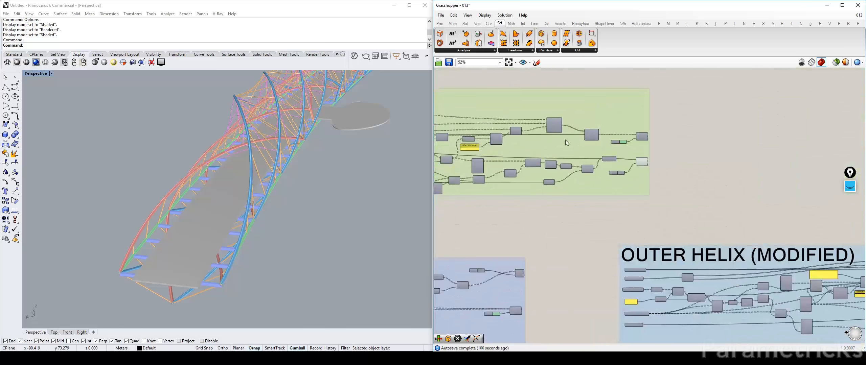
Step: Check the merged viewing pod curves and the region union that feed the deck's surface, extrusion and solid union
{"action": "scroll", "coordinate": [593, 130], "scroll_direction": "up", "scroll_amount": 5}
{"action": "right_click_drag", "start_coordinate": [493, 235], "coordinate": [577, 168]}
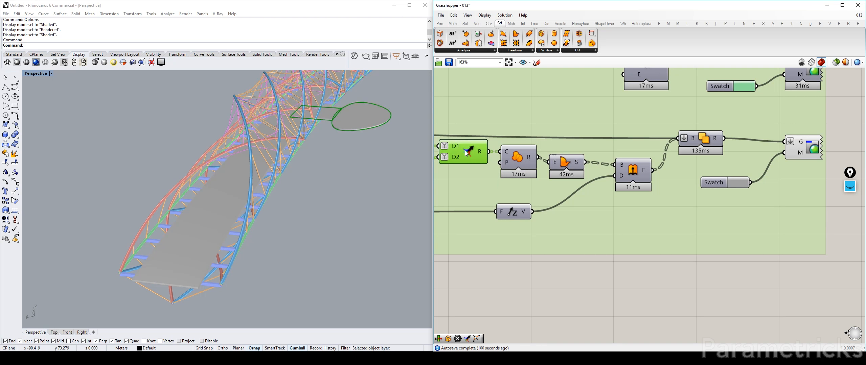
{"action": "scroll", "coordinate": [465, 152], "scroll_direction": "down", "scroll_amount": 1}
{"action": "scroll", "coordinate": [467, 151], "scroll_direction": "down", "scroll_amount": 2}
{"action": "right_click_drag", "start_coordinate": [468, 150], "coordinate": [585, 147]}
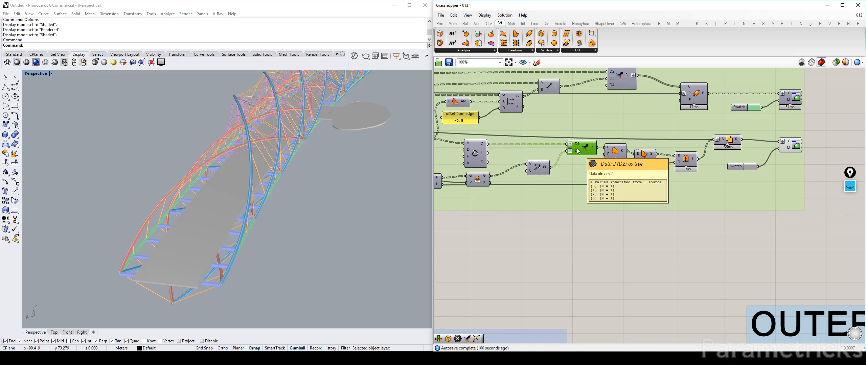
{"action": "left_click", "coordinate": [622, 153]}
{"action": "right_click_drag", "start_coordinate": [687, 152], "coordinate": [575, 155]}
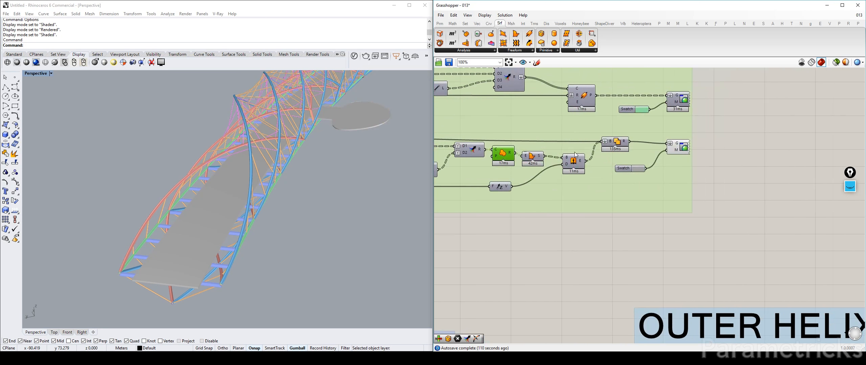
Step: Toggle the deck's Solid Union preview and connect a new Geometry parameter to the union's output
{"action": "left_click", "coordinate": [615, 146]}
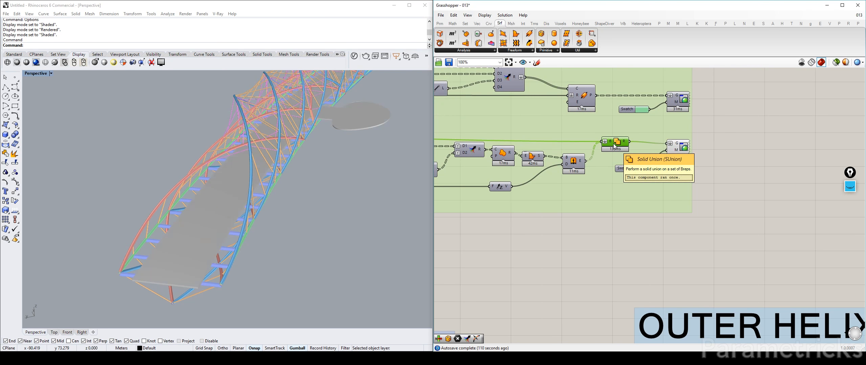
{"action": "key", "text": "ctrl+q"}
{"action": "right_click_drag", "start_coordinate": [696, 146], "coordinate": [572, 150]}
{"action": "scroll", "coordinate": [573, 149], "scroll_direction": "down", "scroll_amount": 4}
{"action": "double_click", "coordinate": [623, 146]}
{"action": "type", "text": "geo"}
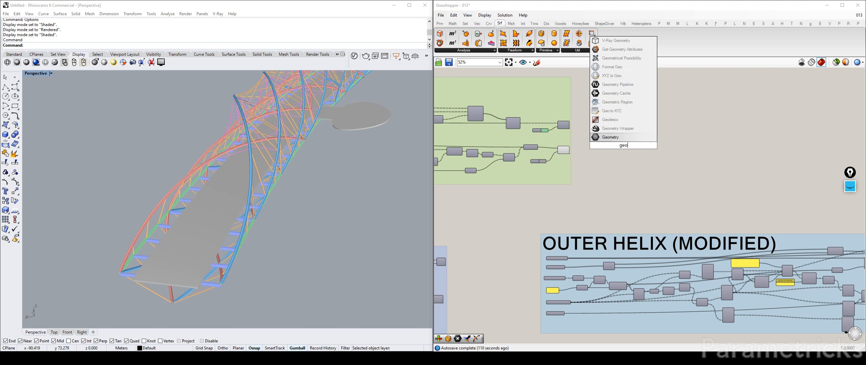
{"action": "key", "text": "Return"}
{"action": "scroll", "coordinate": [621, 145], "scroll_direction": "up", "scroll_amount": 4}
{"action": "left_click", "coordinate": [619, 146]}
{"action": "left_click_drag", "start_coordinate": [617, 147], "coordinate": [455, 141]}
{"action": "right_click_drag", "start_coordinate": [487, 137], "coordinate": [617, 128]}
{"action": "left_click_drag", "start_coordinate": [563, 141], "coordinate": [582, 132]}
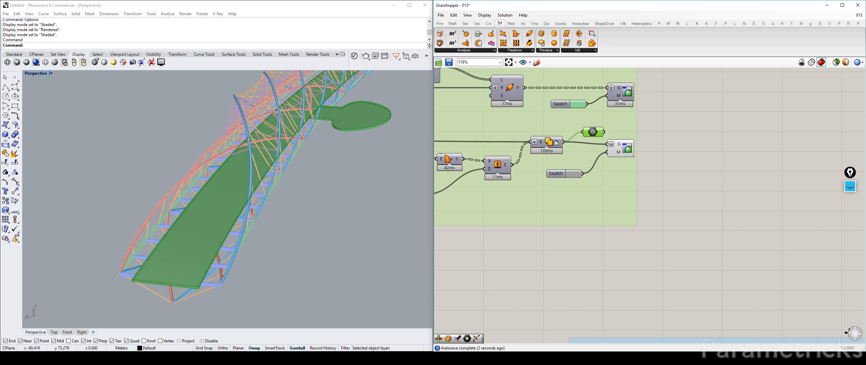
Step: Rename the new Geometry parameter to DECK GEOMETRY and set its wire display to hidden
{"action": "right_click", "coordinate": [592, 132]}
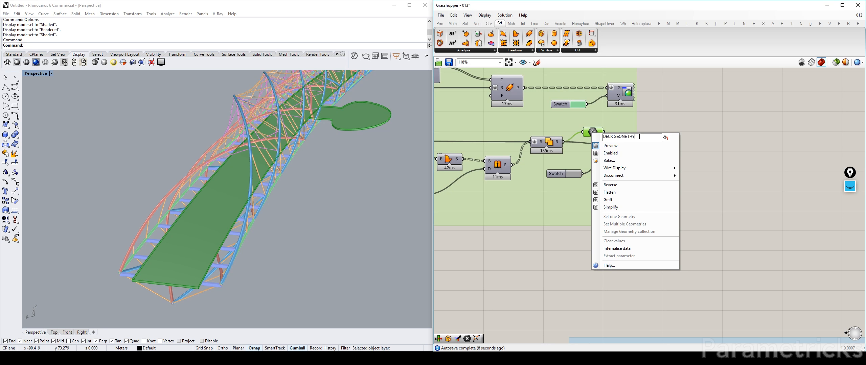
{"action": "key", "text": "Return"}
{"action": "right_click", "coordinate": [590, 132]}
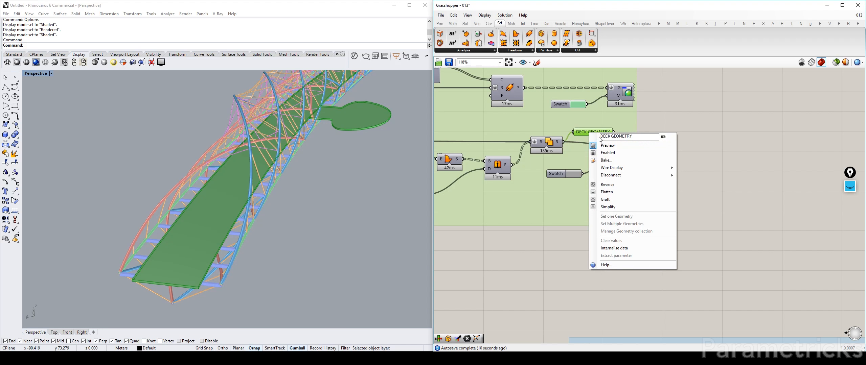
{"action": "mouse_move", "coordinate": [630, 168]}
{"action": "left_click", "coordinate": [689, 183]}
Step: Move the DECK GEOMETRY parameter out of the green deck group to the empty canvas above the OUTER HELIX (MODIFIED) group
{"action": "left_click_drag", "start_coordinate": [592, 133], "coordinate": [731, 90]}
{"action": "scroll", "coordinate": [705, 119], "scroll_direction": "down", "scroll_amount": 3}
{"action": "right_click_drag", "start_coordinate": [706, 118], "coordinate": [590, 161]}
{"action": "left_click", "coordinate": [591, 157]}
{"action": "scroll", "coordinate": [619, 182], "scroll_direction": "down", "scroll_amount": 6}
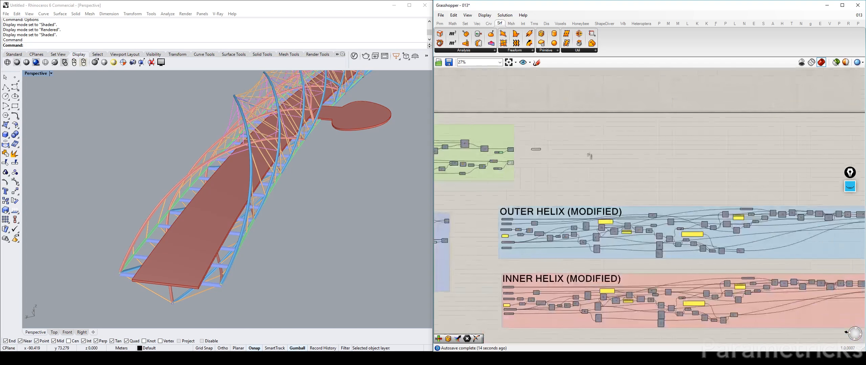
{"action": "left_click_drag", "start_coordinate": [744, 185], "coordinate": [745, 219]}
{"action": "right_click_drag", "start_coordinate": [509, 152], "coordinate": [541, 147]}
{"action": "scroll", "coordinate": [635, 135], "scroll_direction": "up", "scroll_amount": 4}
{"action": "scroll", "coordinate": [541, 147], "scroll_direction": "up", "scroll_amount": 2}
{"action": "left_click_drag", "start_coordinate": [515, 148], "coordinate": [574, 173]}
{"action": "left_click", "coordinate": [560, 146]}
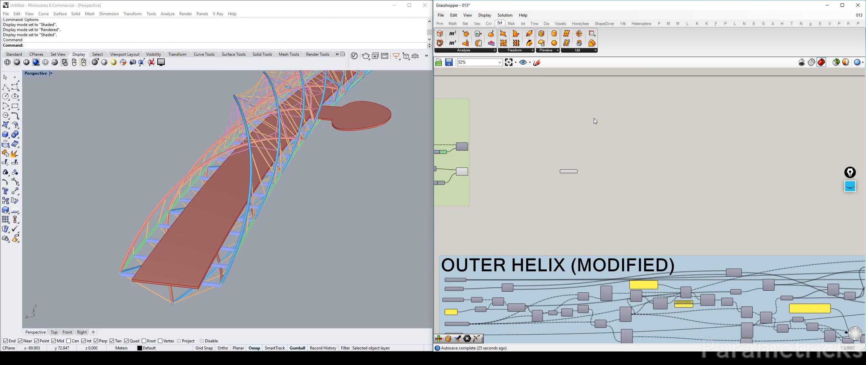
Step: Add a Brep | Plane intersection component and connect DECK GEOMETRY to its Brep input
{"action": "scroll", "coordinate": [595, 121], "scroll_direction": "up", "scroll_amount": 5}
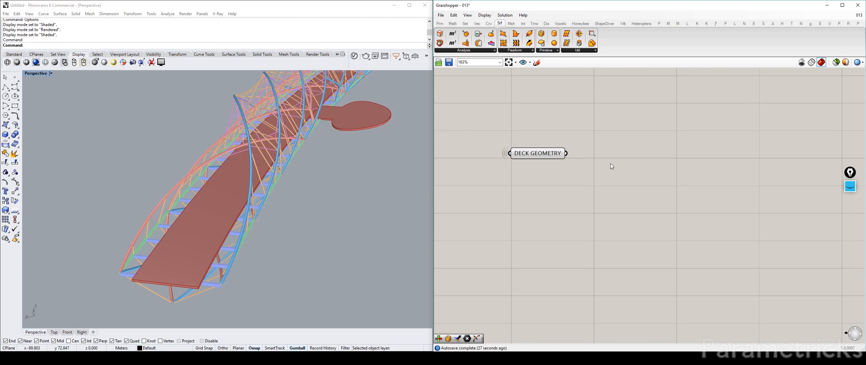
{"action": "double_click", "coordinate": [611, 164]}
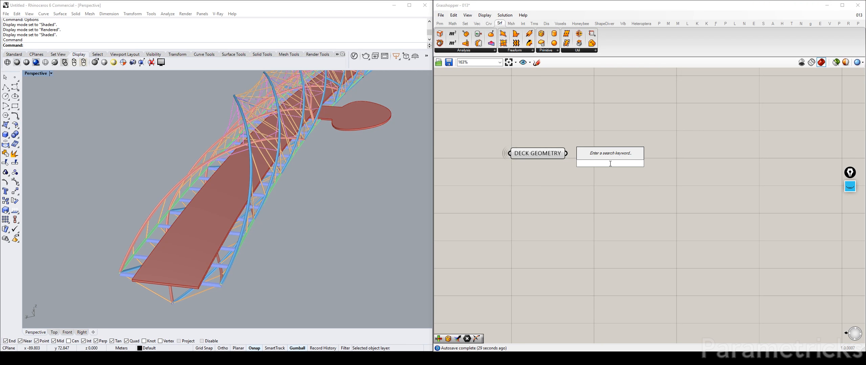
{"action": "type", "text": "PLANE"}
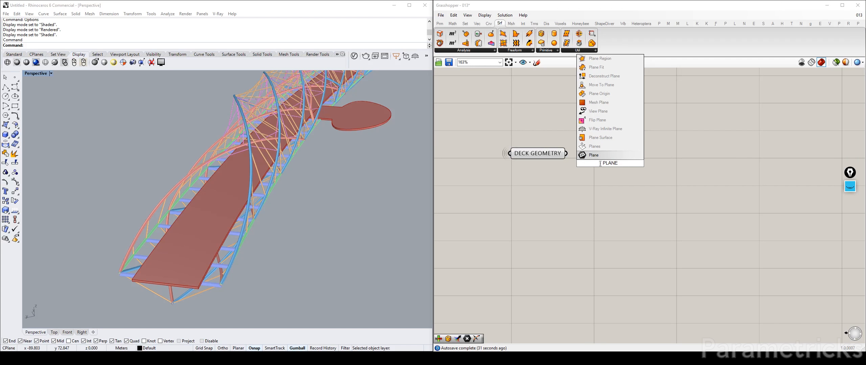
{"action": "left_click", "coordinate": [524, 23]}
{"action": "left_click", "coordinate": [470, 50]}
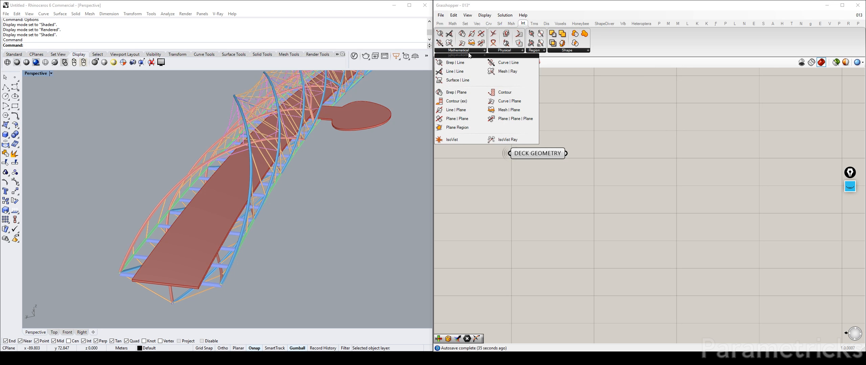
{"action": "left_click_drag", "start_coordinate": [457, 95], "coordinate": [626, 146]}
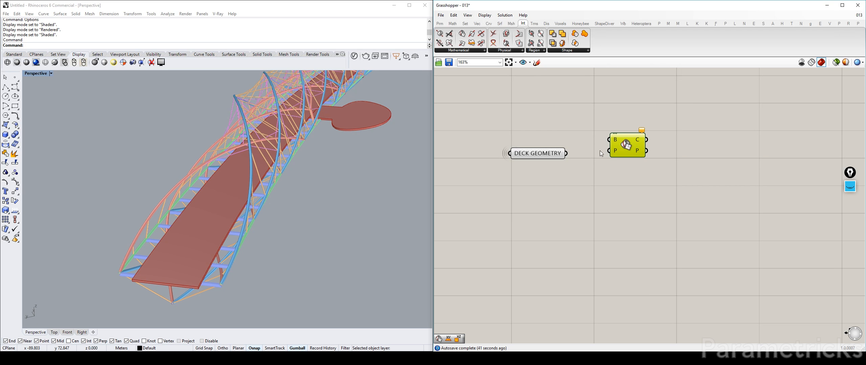
{"action": "left_click_drag", "start_coordinate": [568, 152], "coordinate": [617, 159]}
Step: Add an XY Plane component, connect it to the intersection's Plane input, and check both sources feeding the intersection
{"action": "double_click", "coordinate": [546, 177]}
{"action": "type", "text": "XY"}
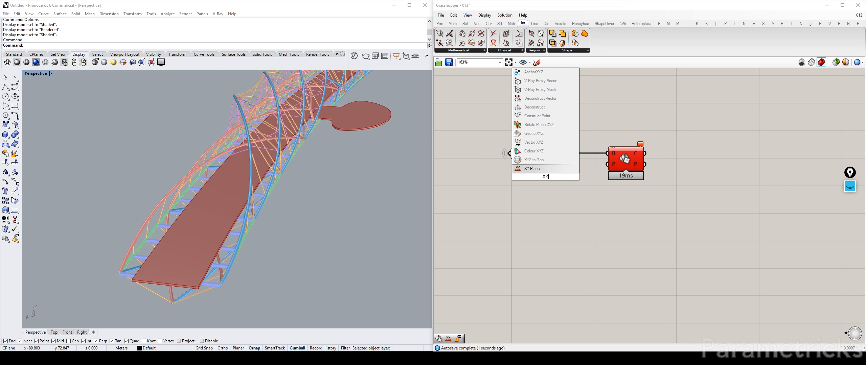
{"action": "key", "text": "Return"}
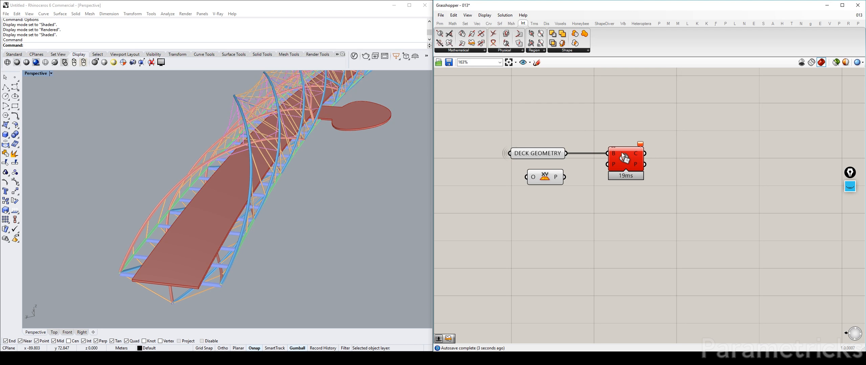
{"action": "left_click_drag", "start_coordinate": [565, 177], "coordinate": [607, 164]}
{"action": "mouse_move", "coordinate": [640, 148]}
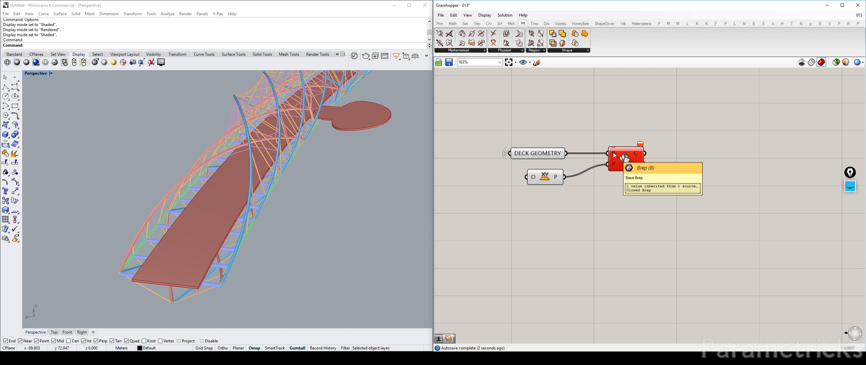
{"action": "left_click", "coordinate": [547, 153]}
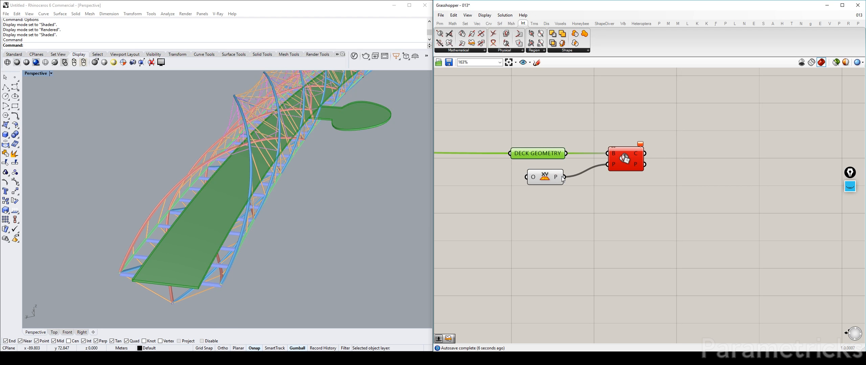
{"action": "left_click", "coordinate": [546, 177]}
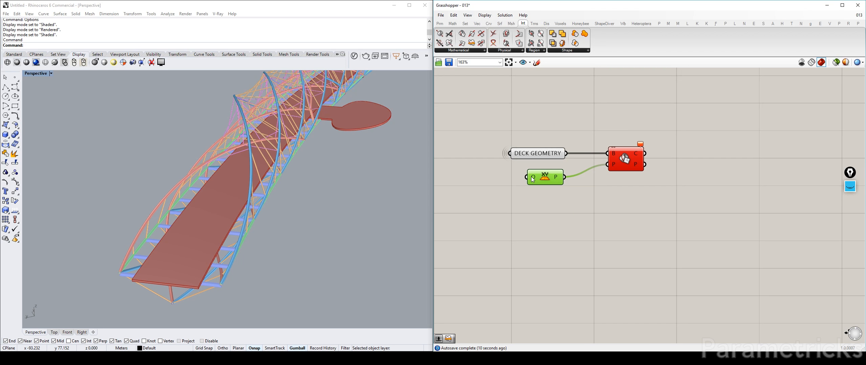
{"action": "left_click_drag", "start_coordinate": [566, 179], "coordinate": [564, 178]}
Step: Search for a Deconstruct component to place below the XY Plane
{"action": "double_click", "coordinate": [545, 232]}
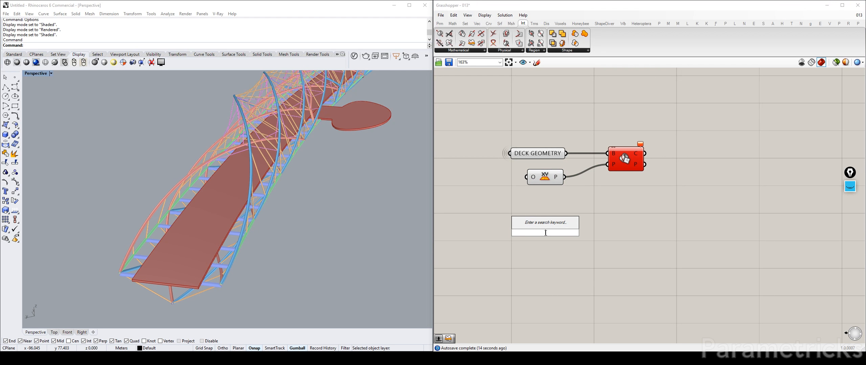
{"action": "type", "text": "DECON"}
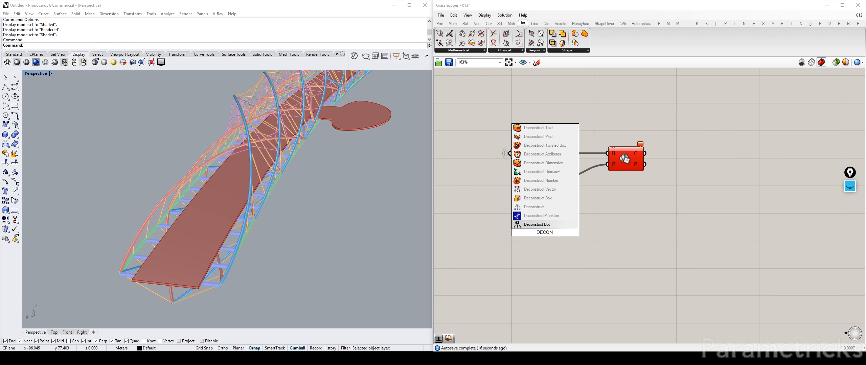
Step: Add a Deconstruct Brep component fed by the deck geometry, and space out the XY Plane and section components to make room
{"action": "type", "text": " BREP"}
{"action": "left_click", "coordinate": [551, 217]}
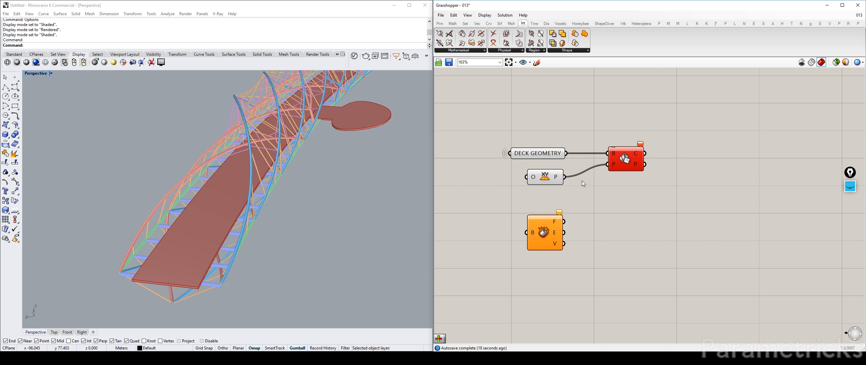
{"action": "left_click_drag", "start_coordinate": [566, 153], "coordinate": [609, 203]}
{"action": "left_click_drag", "start_coordinate": [625, 159], "coordinate": [688, 159]}
{"action": "left_click_drag", "start_coordinate": [545, 176], "coordinate": [644, 176]}
{"action": "left_click_drag", "start_coordinate": [690, 159], "coordinate": [769, 154]}
{"action": "left_click_drag", "start_coordinate": [645, 176], "coordinate": [680, 174]}
{"action": "left_click_drag", "start_coordinate": [777, 153], "coordinate": [788, 157]}
{"action": "left_click_drag", "start_coordinate": [597, 210], "coordinate": [591, 194]}
Step: Add a Deconstruct Point component beside Deconstruct Brep and feed it the deck's vertices
{"action": "mouse_move", "coordinate": [609, 199]}
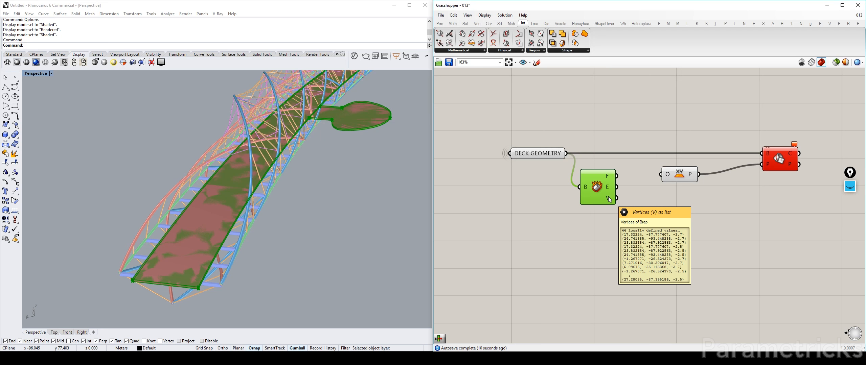
{"action": "scroll", "coordinate": [180, 289], "scroll_direction": "up", "scroll_amount": 4}
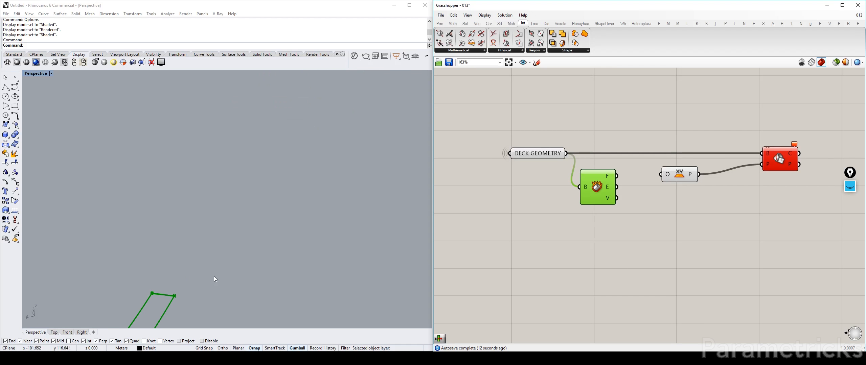
{"action": "scroll", "coordinate": [214, 273], "scroll_direction": "down", "scroll_amount": 4}
{"action": "middle_click", "coordinate": [600, 177]}
{"action": "left_click", "coordinate": [621, 198]}
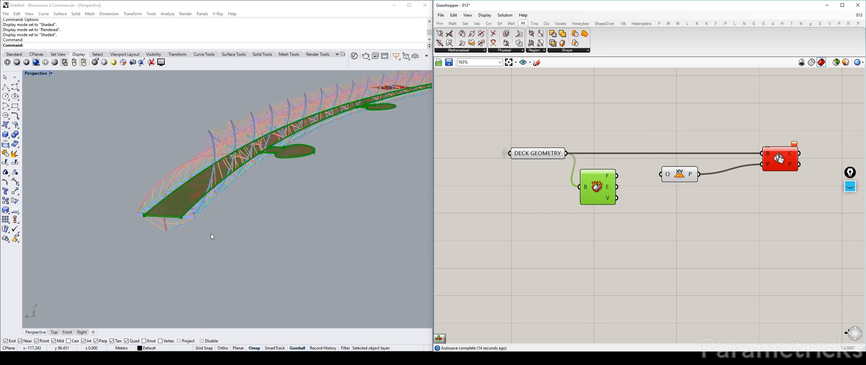
{"action": "double_click", "coordinate": [578, 234]}
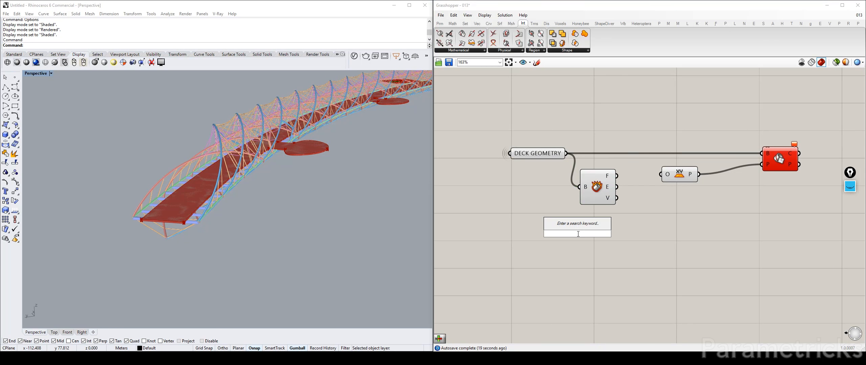
{"action": "type", "text": "DECON POINT"}
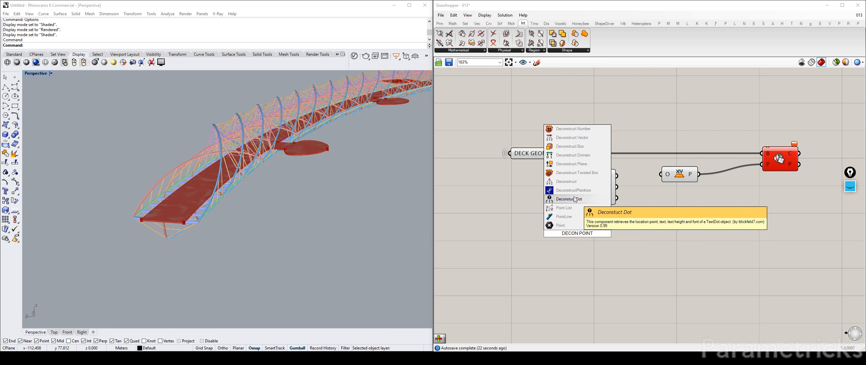
{"action": "left_click", "coordinate": [566, 182]}
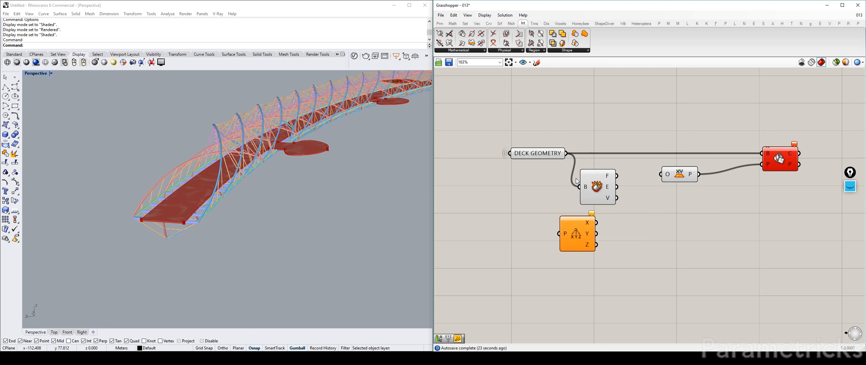
{"action": "left_click_drag", "start_coordinate": [616, 198], "coordinate": [614, 217]}
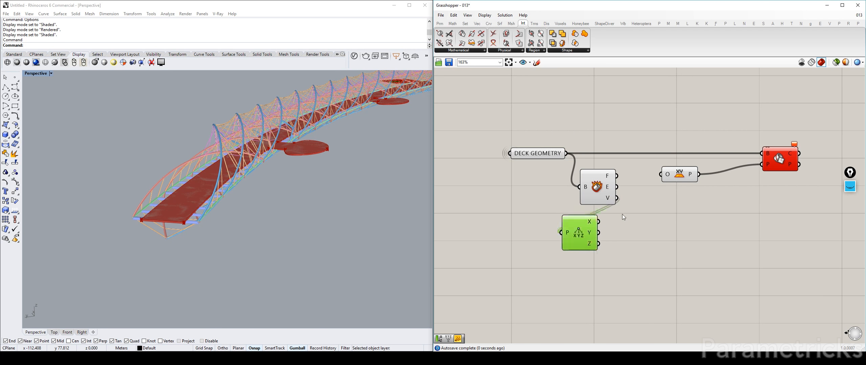
{"action": "right_click_drag", "start_coordinate": [678, 209], "coordinate": [554, 222]}
{"action": "left_click_drag", "start_coordinate": [699, 128], "coordinate": [662, 170]}
{"action": "left_click_drag", "start_coordinate": [476, 239], "coordinate": [517, 210]}
Step: Add a Sort List component that sorts the deck vertices by their Z coordinates, and place it beside the deconstructed points
{"action": "double_click", "coordinate": [569, 213]}
{"action": "type", "text": "sort"}
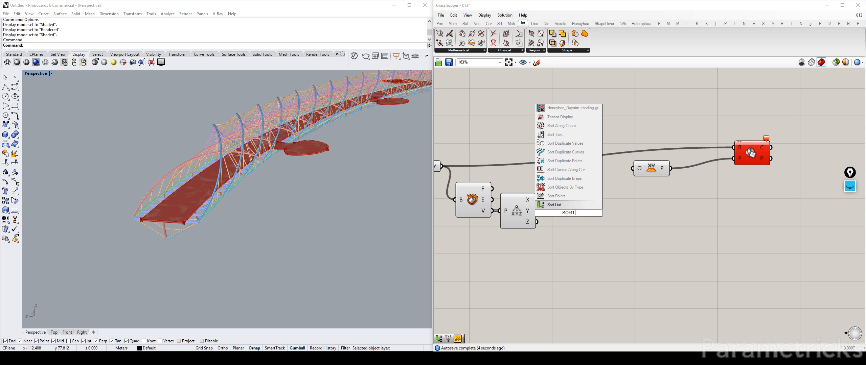
{"action": "key", "text": "Return"}
{"action": "left_click_drag", "start_coordinate": [537, 222], "coordinate": [582, 211]}
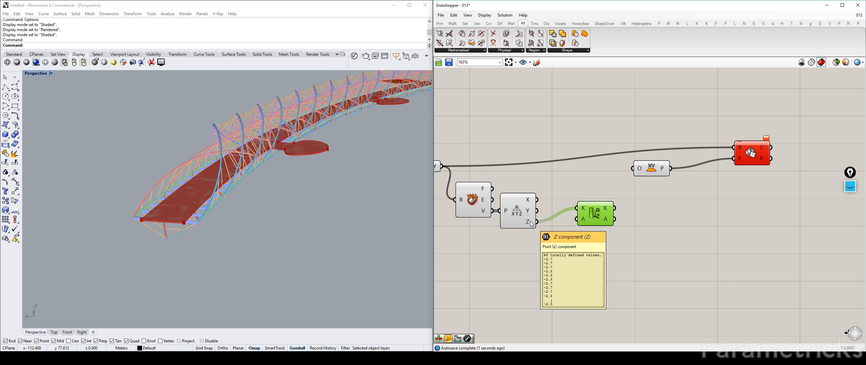
{"action": "left_click_drag", "start_coordinate": [492, 211], "coordinate": [577, 219]}
{"action": "left_click_drag", "start_coordinate": [583, 220], "coordinate": [554, 219]}
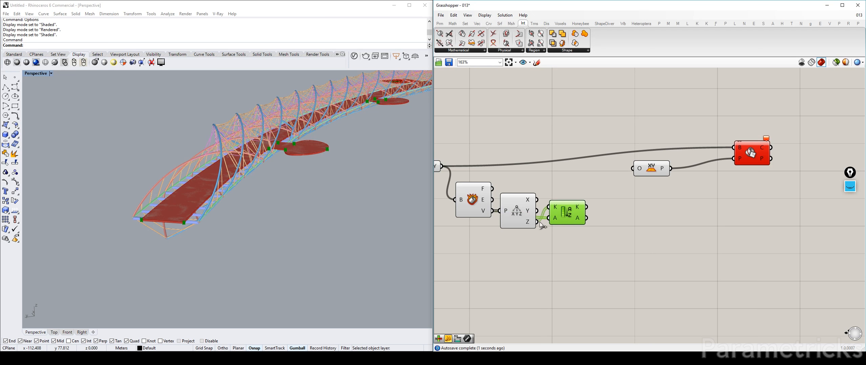
Step: Add a List Item component fed by the sorted vertices and reverse its list input
{"action": "double_click", "coordinate": [604, 224]}
{"action": "type", "text": "ITEM"}
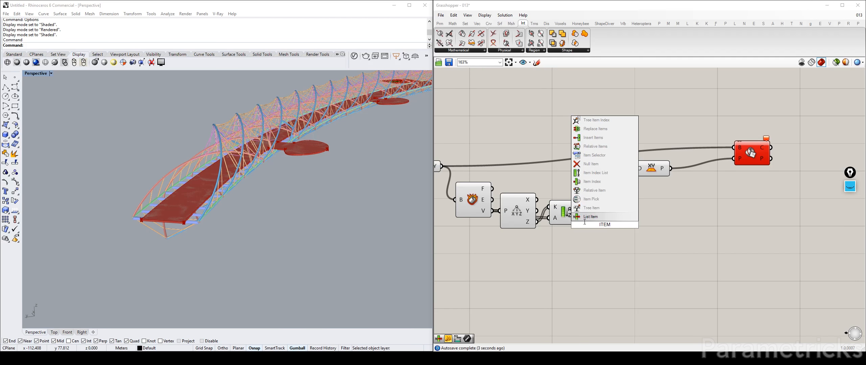
{"action": "key", "text": "Return"}
{"action": "left_click_drag", "start_coordinate": [594, 217], "coordinate": [618, 214]}
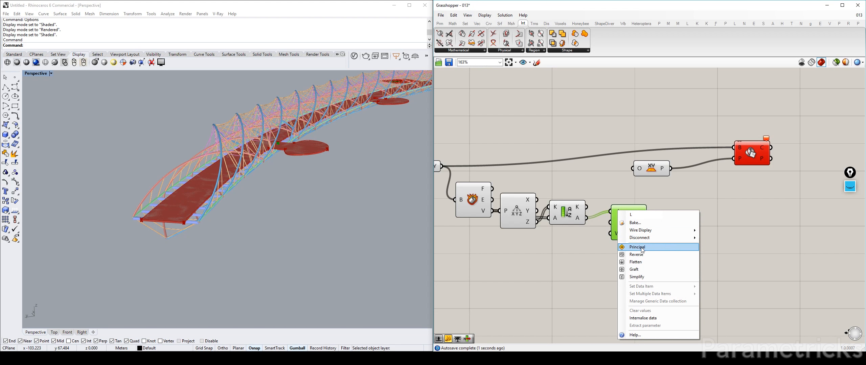
{"action": "left_click", "coordinate": [642, 254]}
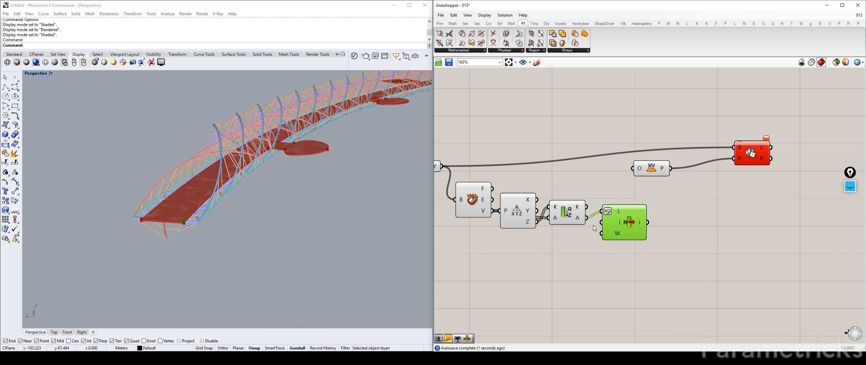
Step: Use the extracted vertex as the XY Plane's origin and tidy the plane and section components
{"action": "left_click_drag", "start_coordinate": [647, 222], "coordinate": [633, 168]}
{"action": "right_click_drag", "start_coordinate": [640, 190], "coordinate": [588, 199]}
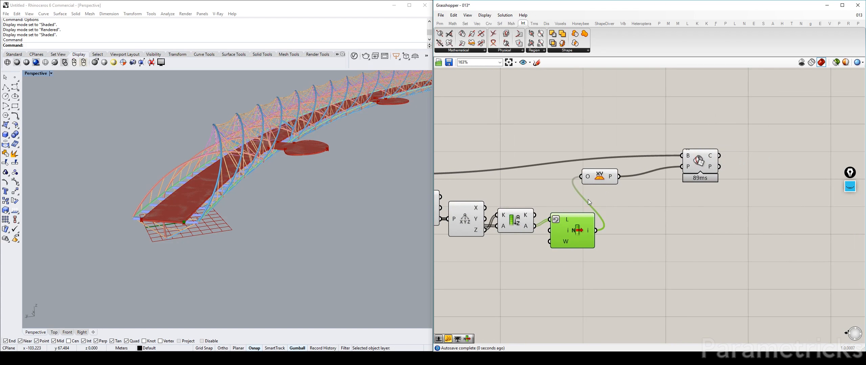
{"action": "left_click_drag", "start_coordinate": [604, 182], "coordinate": [633, 190]}
{"action": "left_click_drag", "start_coordinate": [706, 156], "coordinate": [698, 179]}
{"action": "left_click_drag", "start_coordinate": [628, 185], "coordinate": [625, 231]}
{"action": "mouse_move", "coordinate": [694, 184]}
{"action": "left_mouse_down"}
{"action": "mouse_move", "coordinate": [692, 191]}
{"action": "mouse_move", "coordinate": [683, 183]}
{"action": "left_mouse_up"}
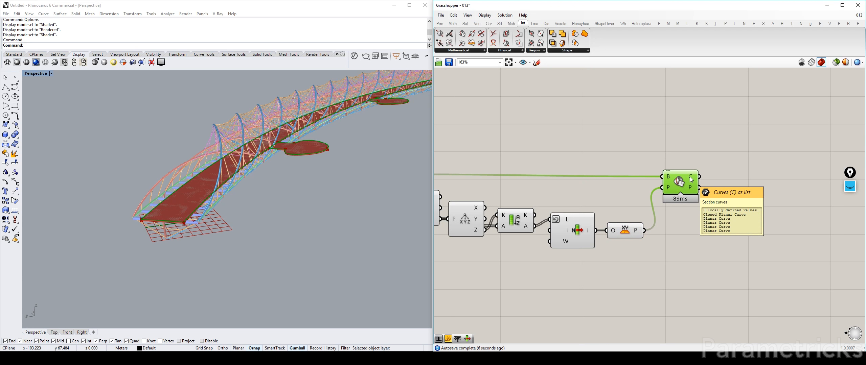
Step: Turn off the preview of the deck geometry and the components leading up to the section
{"action": "scroll", "coordinate": [687, 181], "scroll_direction": "down", "scroll_amount": 3}
{"action": "left_click_drag", "start_coordinate": [666, 242], "coordinate": [484, 146]}
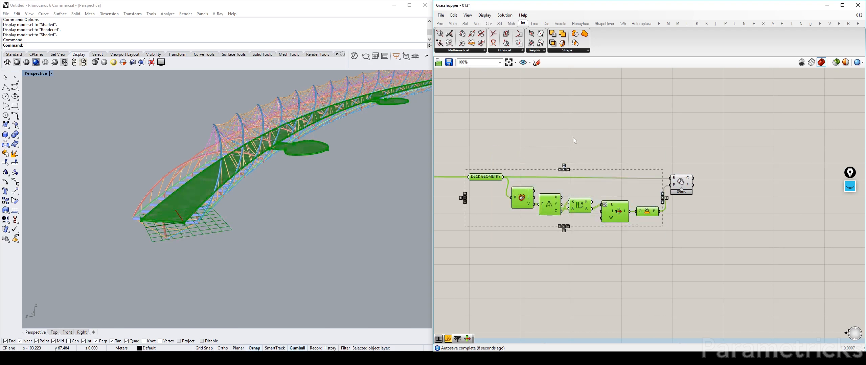
{"action": "key", "text": "ctrl+q"}
Step: Examine the deck's section curves in the Rhino viewport, including the outlines of the side platforms
{"action": "right_click_drag", "start_coordinate": [708, 169], "coordinate": [600, 176]}
{"action": "scroll", "coordinate": [599, 183], "scroll_direction": "up", "scroll_amount": 3}
{"action": "left_click", "coordinate": [548, 184]}
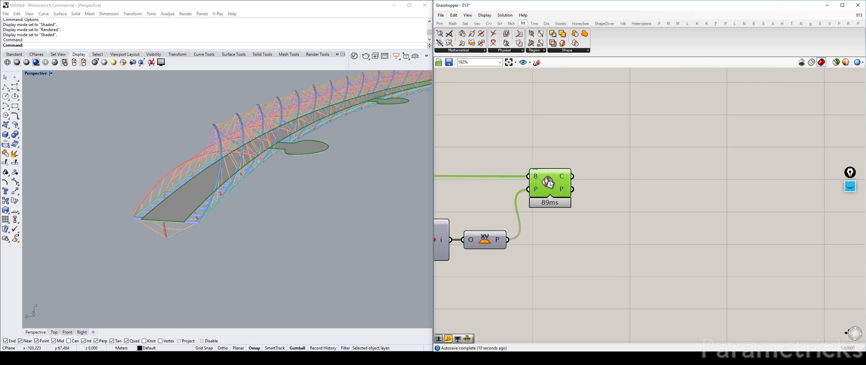
{"action": "right_click_drag", "start_coordinate": [350, 131], "coordinate": [353, 130]}
{"action": "scroll", "coordinate": [353, 130], "scroll_direction": "down", "scroll_amount": 2}
{"action": "scroll", "coordinate": [354, 130], "scroll_direction": "up", "scroll_amount": 5}
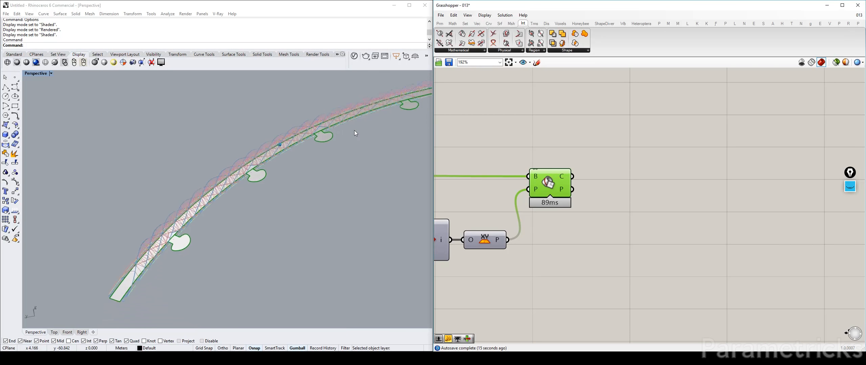
{"action": "scroll", "coordinate": [177, 214], "scroll_direction": "up", "scroll_amount": 6}
{"action": "right_click_drag", "start_coordinate": [176, 171], "coordinate": [195, 170]}
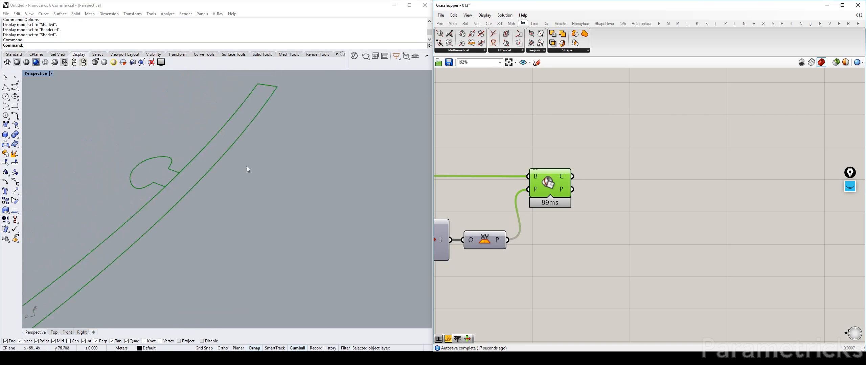
{"action": "scroll", "coordinate": [647, 159], "scroll_direction": "down", "scroll_amount": 3}
{"action": "scroll", "coordinate": [208, 210], "scroll_direction": "down", "scroll_amount": 6}
{"action": "scroll", "coordinate": [211, 214], "scroll_direction": "up", "scroll_amount": 5}
Step: Add a Region Union component after the section component
{"action": "double_click", "coordinate": [654, 164]}
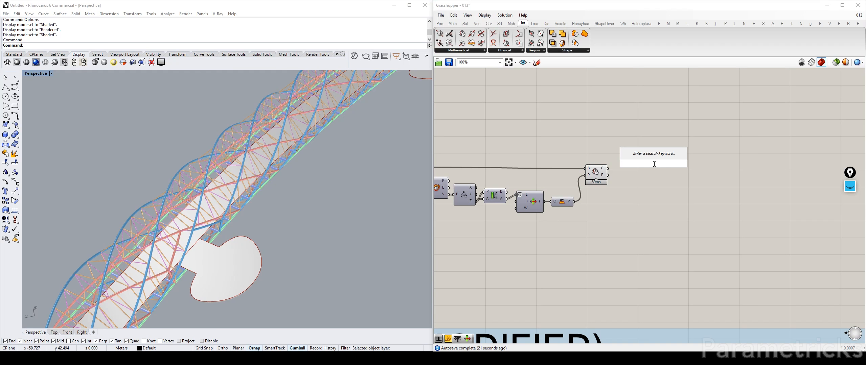
{"action": "type", "text": "JOIN"}
{"action": "key", "text": "BackSpace"}
{"action": "key", "text": "BackSpace"}
{"action": "key", "text": "BackSpace"}
{"action": "key", "text": "BackSpace"}
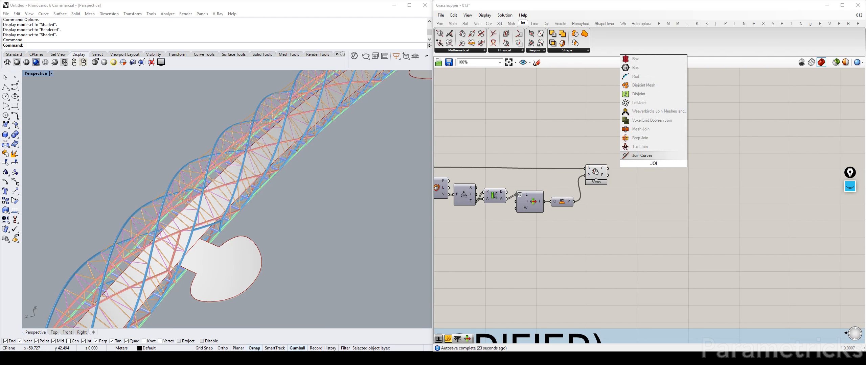
{"action": "type", "text": "REGI"}
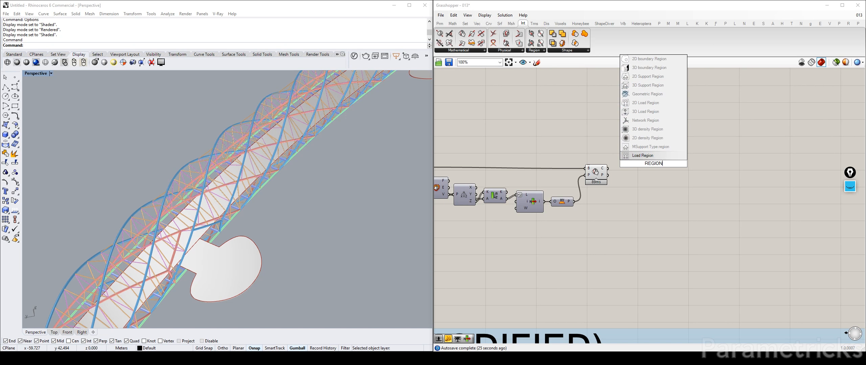
{"action": "type", "text": "O"}
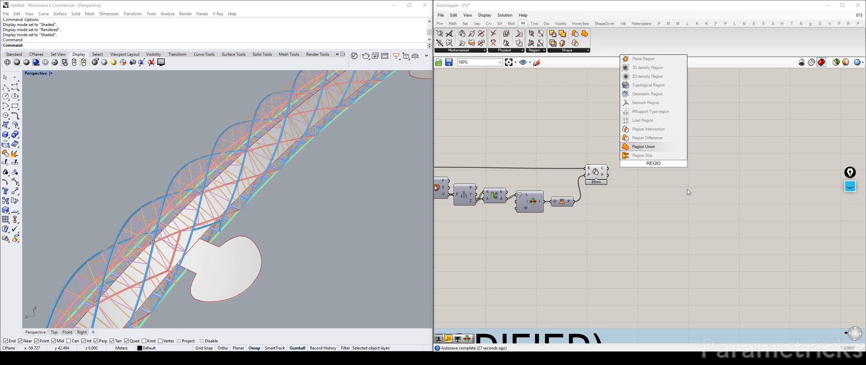
{"action": "left_click", "coordinate": [667, 145]}
Step: Feed the section curves into Region Union with the input flattened, and use the XY Plane as its plane
{"action": "scroll", "coordinate": [617, 162], "scroll_direction": "up", "scroll_amount": 2}
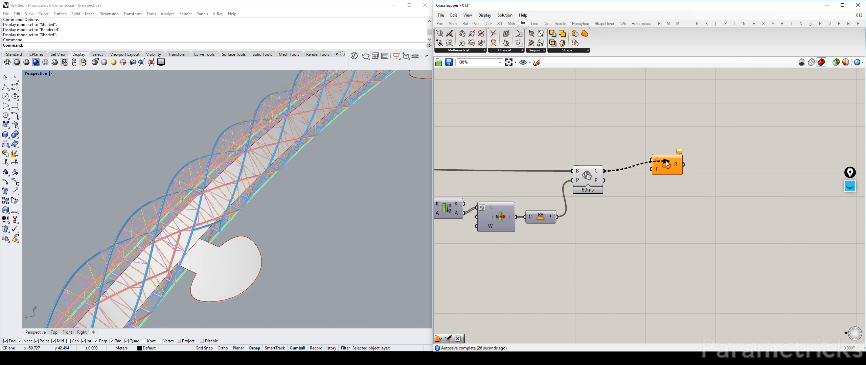
{"action": "left_click_drag", "start_coordinate": [661, 162], "coordinate": [659, 163]}
{"action": "left_click_drag", "start_coordinate": [603, 171], "coordinate": [651, 172]}
{"action": "right_click", "coordinate": [650, 171]}
{"action": "left_click", "coordinate": [671, 222]}
{"action": "left_click_drag", "start_coordinate": [556, 217], "coordinate": [638, 185]}
Step: Compare the original section curves with the Region Union outline in the viewport where the side platform meets the deck
{"action": "left_click", "coordinate": [588, 185]}
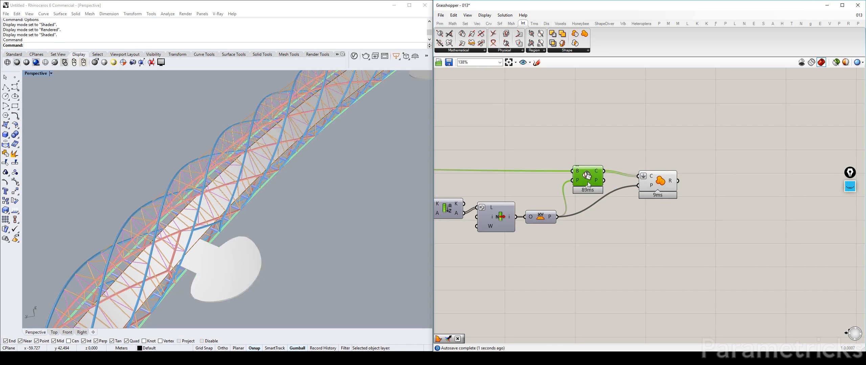
{"action": "left_click", "coordinate": [665, 184]}
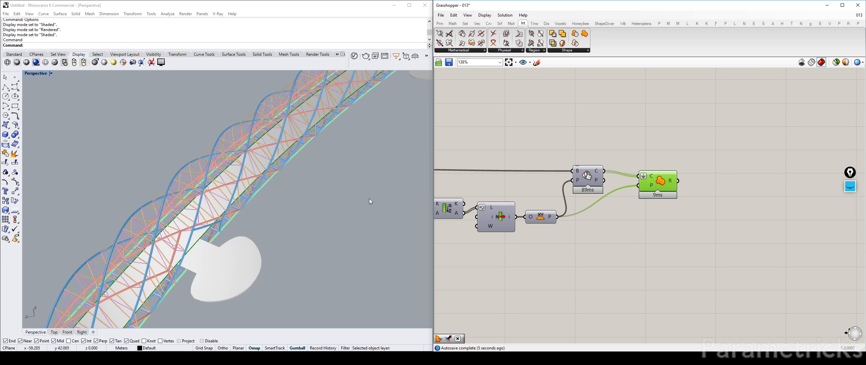
{"action": "left_click", "coordinate": [589, 185]}
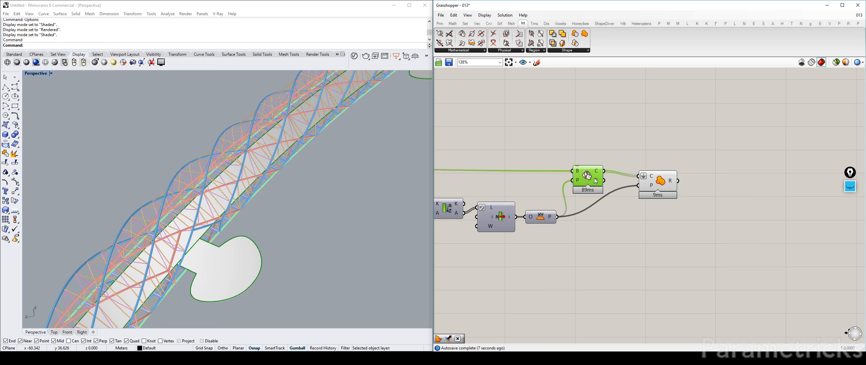
{"action": "left_click_drag", "start_coordinate": [658, 185], "coordinate": [684, 187]}
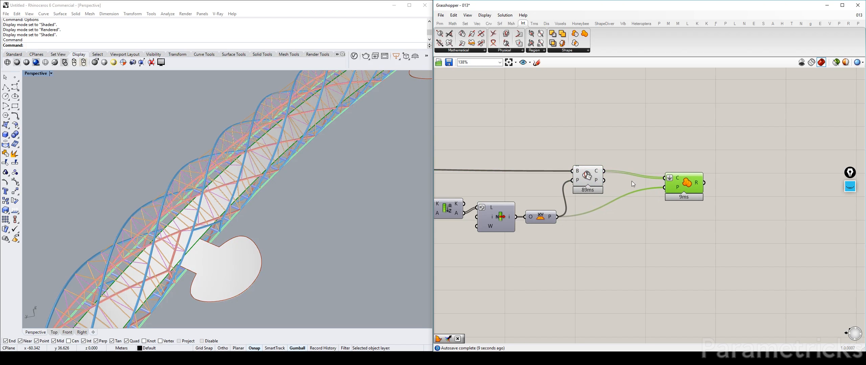
{"action": "right_click_drag", "start_coordinate": [201, 245], "coordinate": [354, 171]}
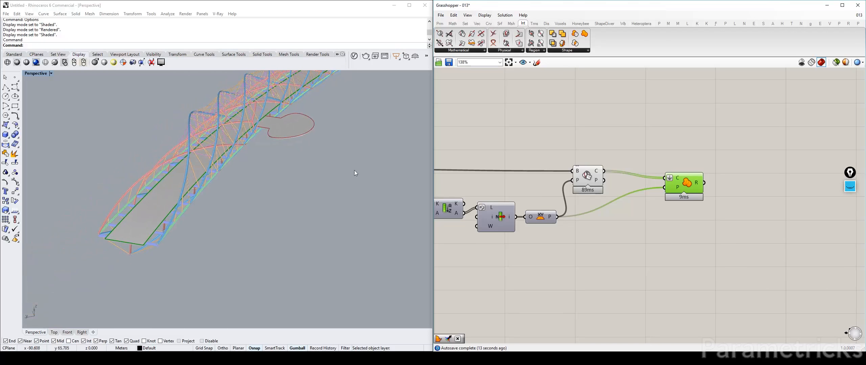
{"action": "right_click_drag", "start_coordinate": [546, 198], "coordinate": [570, 183]}
{"action": "left_click", "coordinate": [581, 226]}
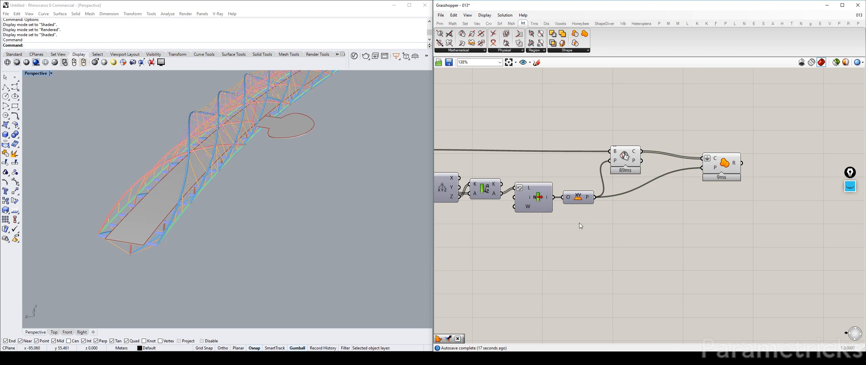
Step: Add a Move component below the XY Plane and drive its translation with a Unit Z vector
{"action": "double_click", "coordinate": [563, 230]}
{"action": "type", "text": "move"}
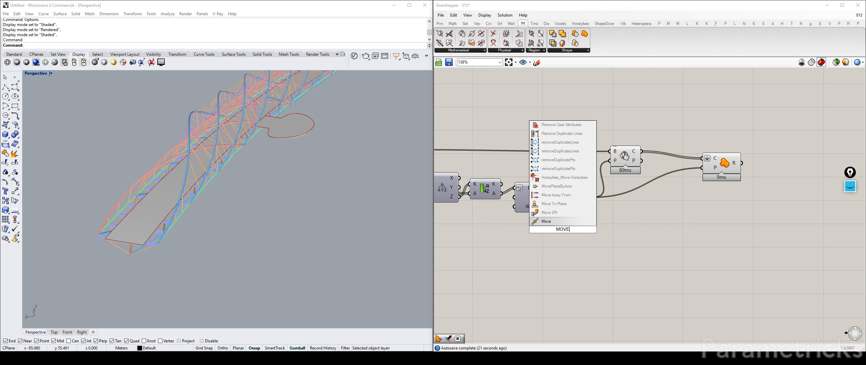
{"action": "key", "text": "Return"}
{"action": "double_click", "coordinate": [499, 241]}
{"action": "type", "text": "z"}
{"action": "key", "text": "Return"}
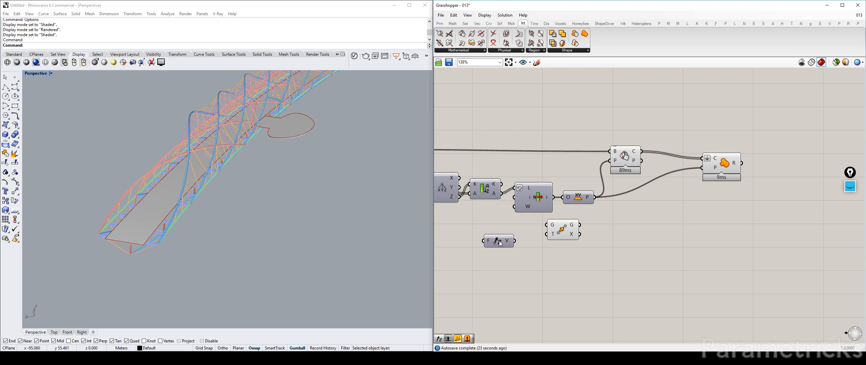
{"action": "right_click_drag", "start_coordinate": [531, 228], "coordinate": [538, 224]}
{"action": "left_click_drag", "start_coordinate": [521, 238], "coordinate": [465, 222]}
Step: Add a panel with the value 0.1 and connect it to the Unit Z vector's factor input
{"action": "double_click", "coordinate": [494, 226]}
{"action": "type", "text": "//"}
{"action": "key", "text": "Return"}
{"action": "right_click_drag", "start_coordinate": [483, 224], "coordinate": [614, 224]}
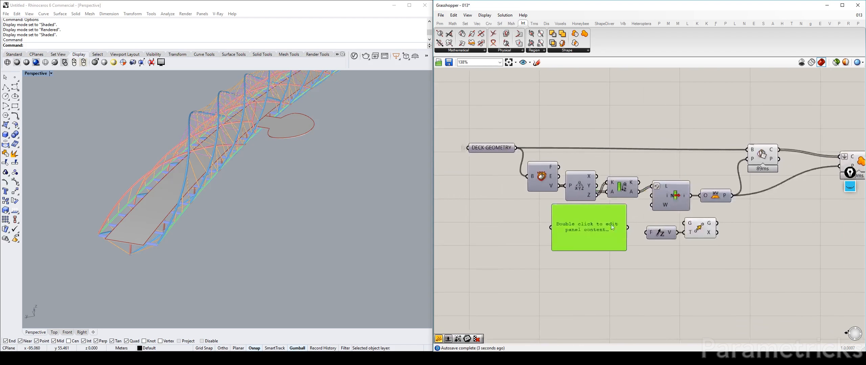
{"action": "double_click", "coordinate": [592, 233]}
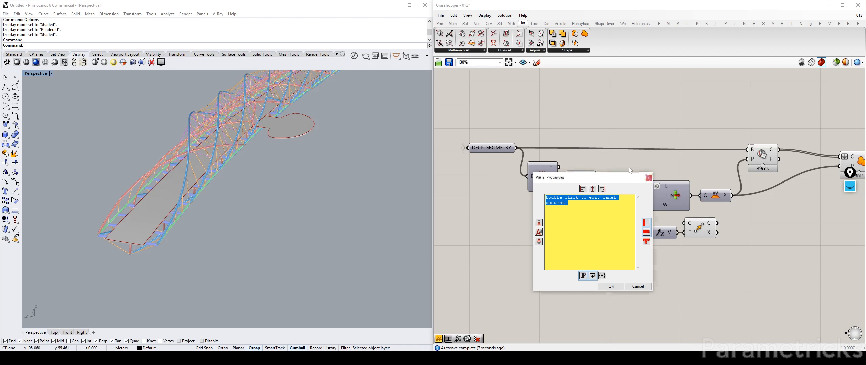
{"action": "type", "text": "0.1"}
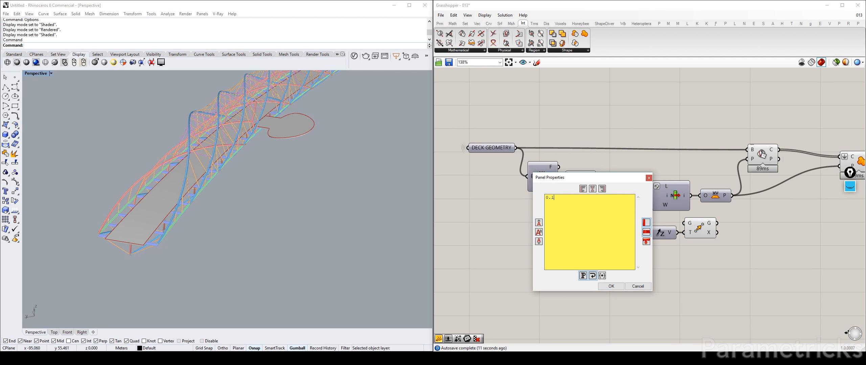
{"action": "left_click", "coordinate": [616, 287]}
{"action": "scroll", "coordinate": [679, 208], "scroll_direction": "up", "scroll_amount": 3}
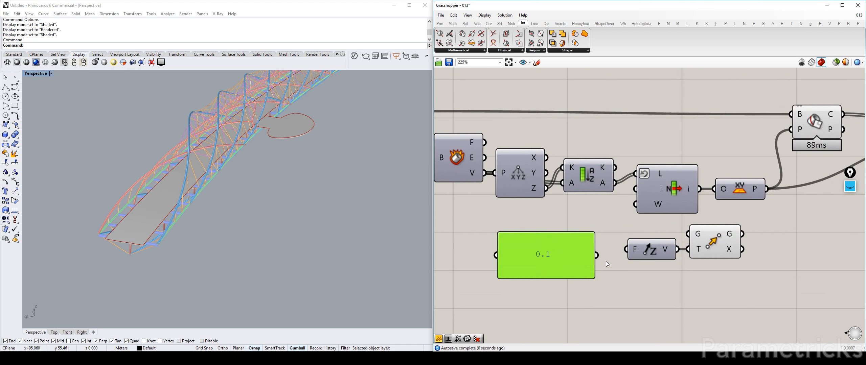
{"action": "right_click", "coordinate": [640, 252]}
{"action": "right_click_drag", "start_coordinate": [766, 246], "coordinate": [700, 228]}
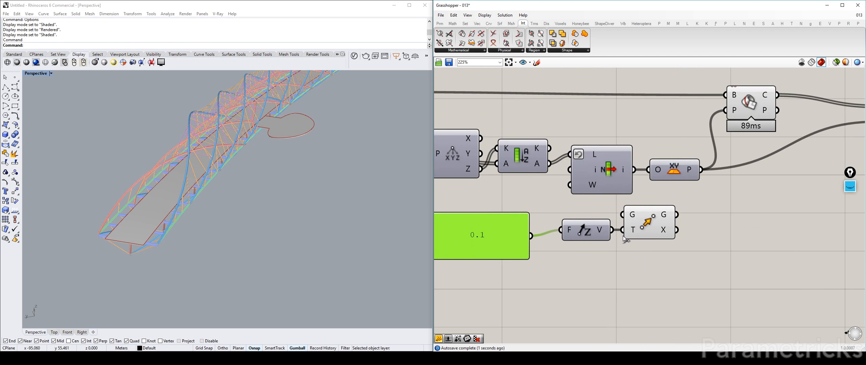
Step: Reverse the Move component's translation with an expression on its T input, and give the component more room beside Unit Z
{"action": "right_click", "coordinate": [637, 230]}
{"action": "mouse_move", "coordinate": [657, 289]}
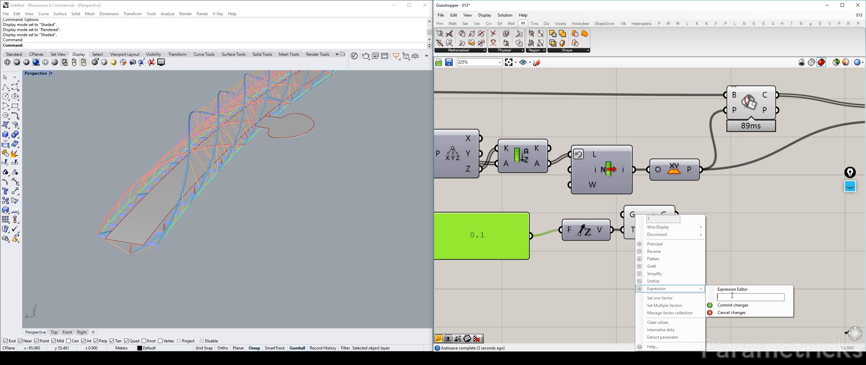
{"action": "left_click", "coordinate": [730, 304]}
{"action": "left_click_drag", "start_coordinate": [660, 223], "coordinate": [702, 224]}
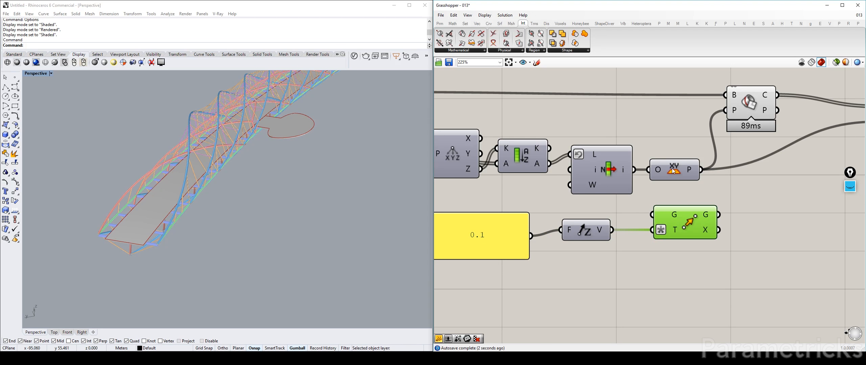
Step: Feed the highest value from List Item into the Move geometry input and use the moved result as the XY Plane's origin
{"action": "left_click_drag", "start_coordinate": [671, 171], "coordinate": [700, 171]}
{"action": "left_click_drag", "start_coordinate": [635, 170], "coordinate": [651, 212]}
{"action": "left_click_drag", "start_coordinate": [717, 214], "coordinate": [679, 173]}
{"action": "right_click_drag", "start_coordinate": [805, 110], "coordinate": [618, 166]}
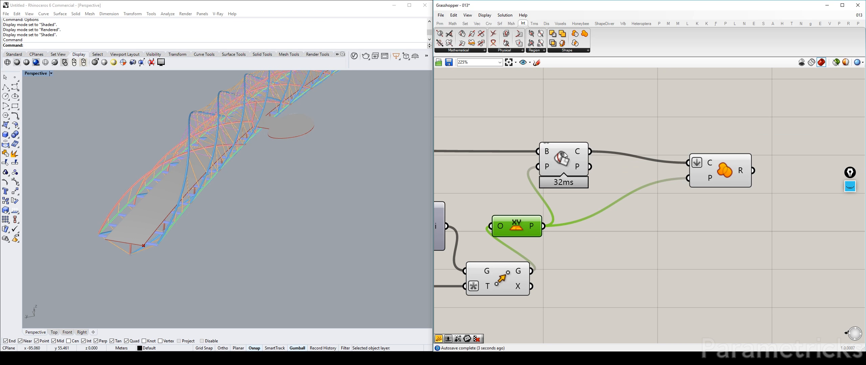
Step: Reposition the section component slightly and delete the Region Union component
{"action": "left_click_drag", "start_coordinate": [563, 157], "coordinate": [589, 158]}
{"action": "left_click", "coordinate": [720, 183]}
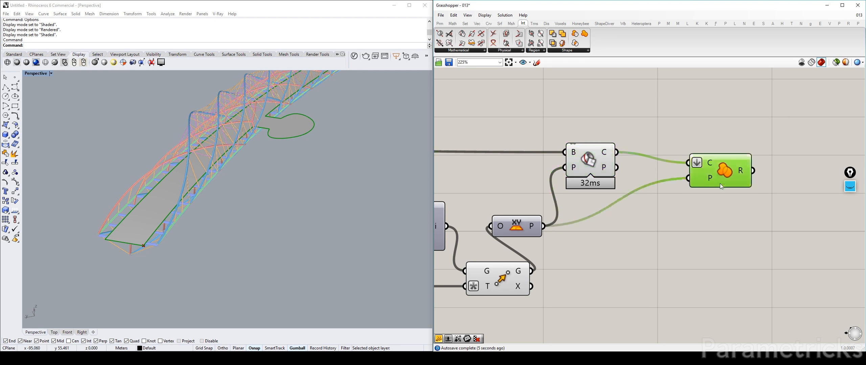
{"action": "key", "text": "Delete"}
Step: Add a second Move component that takes the section curves as geometry and the Unit Z vector as translation
{"action": "double_click", "coordinate": [658, 239]}
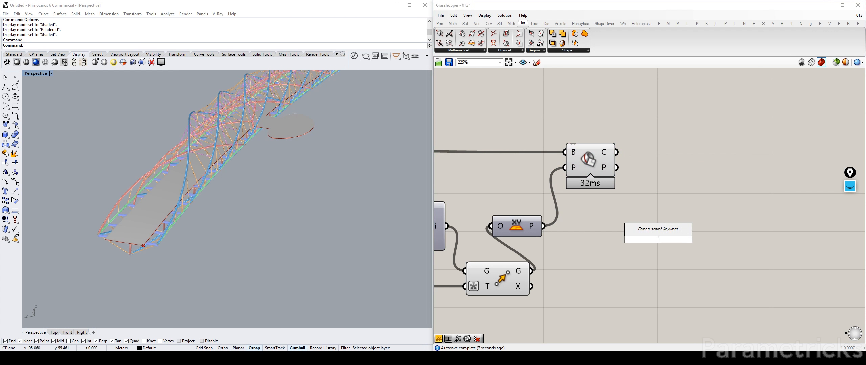
{"action": "type", "text": "move"}
{"action": "key", "text": "Return"}
{"action": "left_click_drag", "start_coordinate": [617, 152], "coordinate": [630, 231]}
{"action": "right_click_drag", "start_coordinate": [632, 233], "coordinate": [744, 200]}
{"action": "left_click_drag", "start_coordinate": [535, 252], "coordinate": [738, 222]}
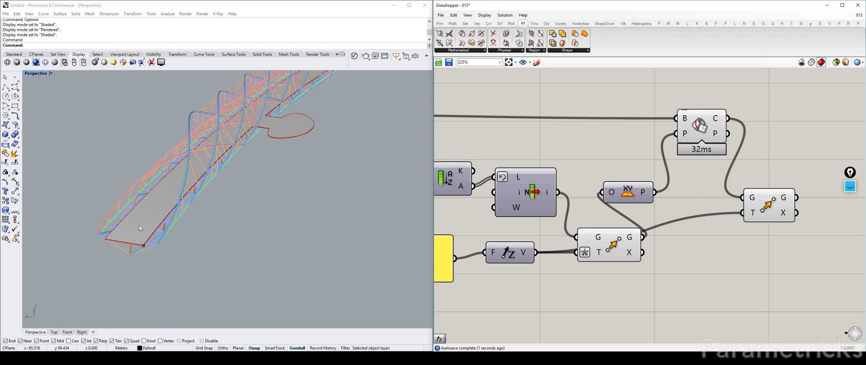
{"action": "scroll", "coordinate": [139, 225], "scroll_direction": "up", "scroll_amount": 5}
Step: Arrange both Move components, the XY Plane and the section component in a tidy chain, and hide the first Move's preview
{"action": "left_click_drag", "start_coordinate": [613, 236], "coordinate": [611, 215]}
{"action": "left_click_drag", "start_coordinate": [623, 190], "coordinate": [674, 181]}
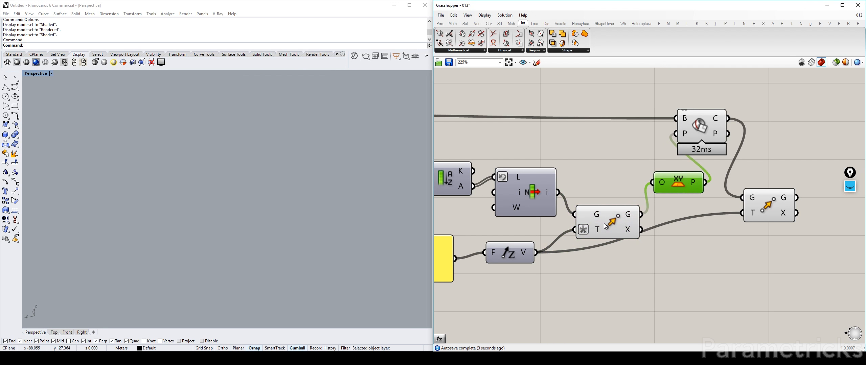
{"action": "left_click_drag", "start_coordinate": [598, 226], "coordinate": [598, 212]}
{"action": "scroll", "coordinate": [700, 170], "scroll_direction": "down", "scroll_amount": 3}
{"action": "left_click_drag", "start_coordinate": [711, 154], "coordinate": [750, 149]}
{"action": "left_click_drag", "start_coordinate": [741, 192], "coordinate": [800, 169]}
{"action": "left_click_drag", "start_coordinate": [731, 140], "coordinate": [722, 157]}
{"action": "left_click_drag", "start_coordinate": [687, 179], "coordinate": [687, 178]}
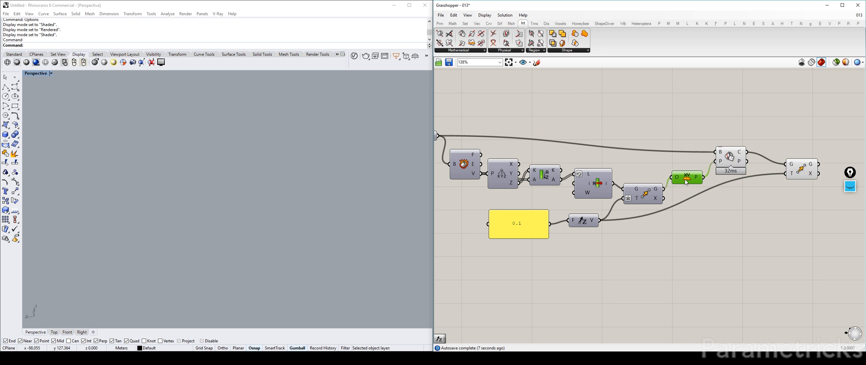
{"action": "right_click_drag", "start_coordinate": [731, 160], "coordinate": [694, 154]}
{"action": "left_click_drag", "start_coordinate": [694, 152], "coordinate": [692, 147]}
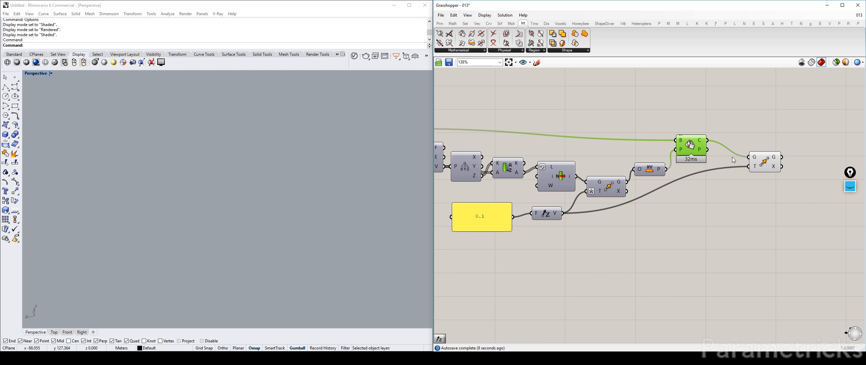
Step: Zoom the Rhino viewport to the second Move component's output and inspect the moved outline on the deck
{"action": "left_click", "coordinate": [762, 164]}
{"action": "middle_click", "coordinate": [764, 164]}
{"action": "left_click", "coordinate": [785, 185]}
{"action": "scroll", "coordinate": [164, 220], "scroll_direction": "up", "scroll_amount": 4}
{"action": "scroll", "coordinate": [141, 236], "scroll_direction": "down", "scroll_amount": 6}
{"action": "mouse_move", "coordinate": [143, 236]}
{"action": "right_mouse_down", "text": "shift"}
{"action": "mouse_move", "coordinate": [195, 196]}
{"action": "mouse_move", "coordinate": [137, 233]}
{"action": "right_mouse_up", "text": "shift"}
{"action": "scroll", "coordinate": [192, 191], "scroll_direction": "up", "scroll_amount": 20}
{"action": "scroll", "coordinate": [192, 191], "scroll_direction": "down", "scroll_amount": 10}
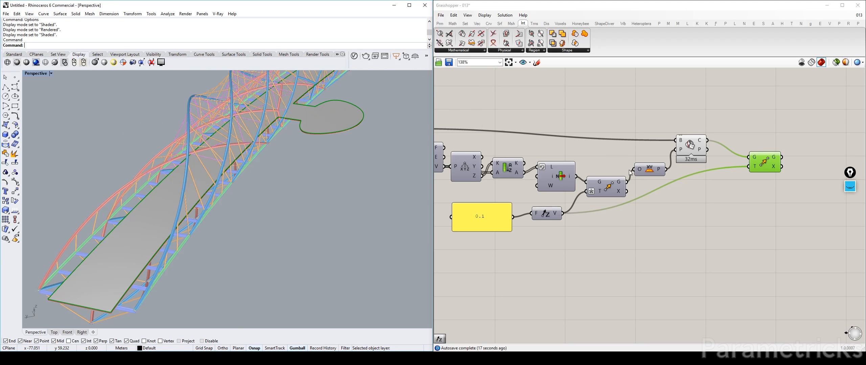
Step: Examine the DECK GEOMETRY where the side platform meets the deck and turn off its preview
{"action": "right_click_drag", "start_coordinate": [599, 172], "coordinate": [718, 165]}
{"action": "left_click", "coordinate": [551, 140]}
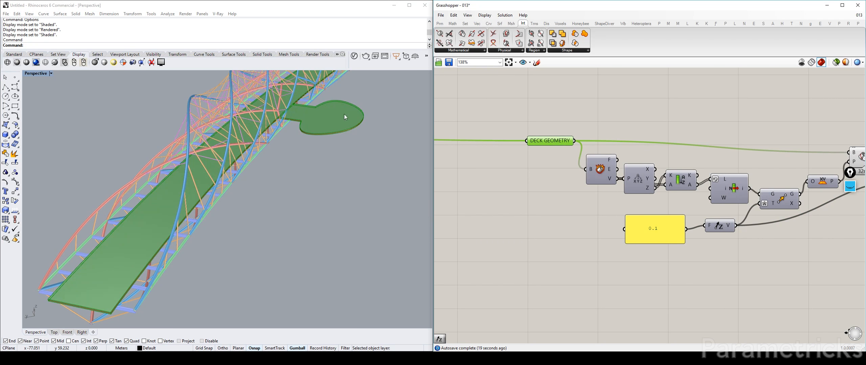
{"action": "right_click_drag", "start_coordinate": [344, 113], "coordinate": [237, 159]}
{"action": "scroll", "coordinate": [223, 163], "scroll_direction": "up", "scroll_amount": 8}
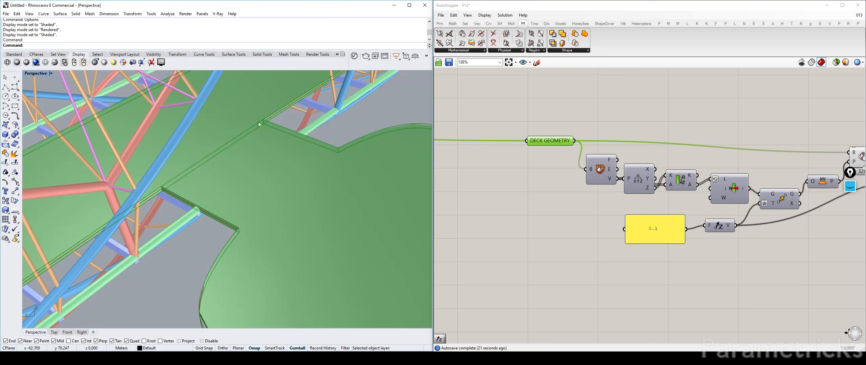
{"action": "left_click", "coordinate": [544, 145]}
{"action": "key", "text": "ctrl+q"}
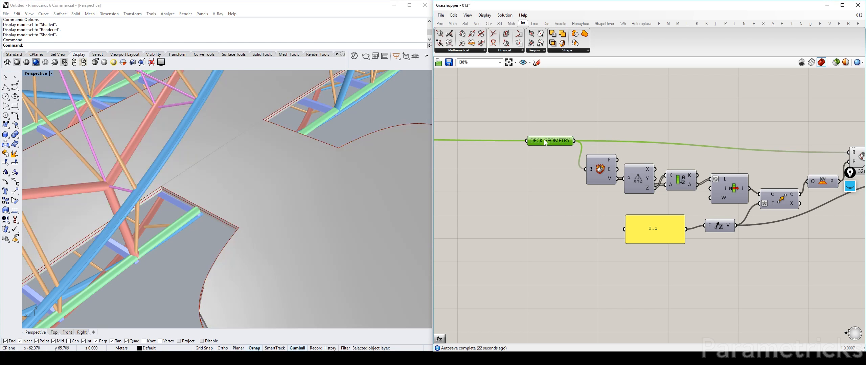
Step: Check the moved outline along the bridge and turn off the section component's preview
{"action": "scroll", "coordinate": [546, 142], "scroll_direction": "down", "scroll_amount": 3}
{"action": "right_click_drag", "start_coordinate": [708, 145], "coordinate": [532, 142]}
{"action": "scroll", "coordinate": [533, 143], "scroll_direction": "up", "scroll_amount": 2}
{"action": "scroll", "coordinate": [281, 185], "scroll_direction": "down", "scroll_amount": 8}
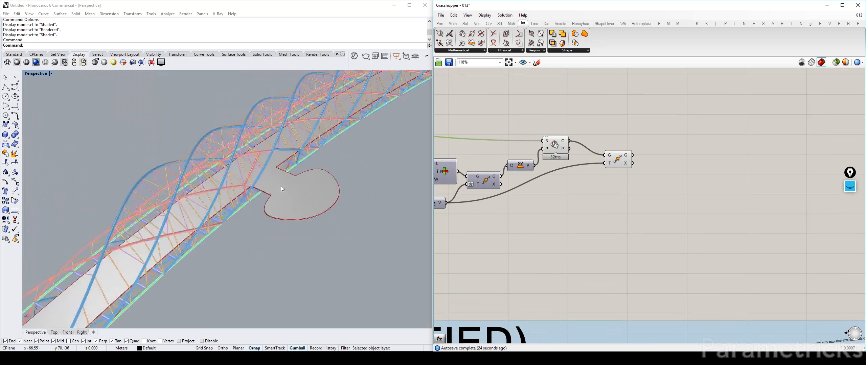
{"action": "scroll", "coordinate": [276, 163], "scroll_direction": "up", "scroll_amount": 2}
{"action": "left_click", "coordinate": [618, 159]}
{"action": "scroll", "coordinate": [600, 158], "scroll_direction": "up", "scroll_amount": 2}
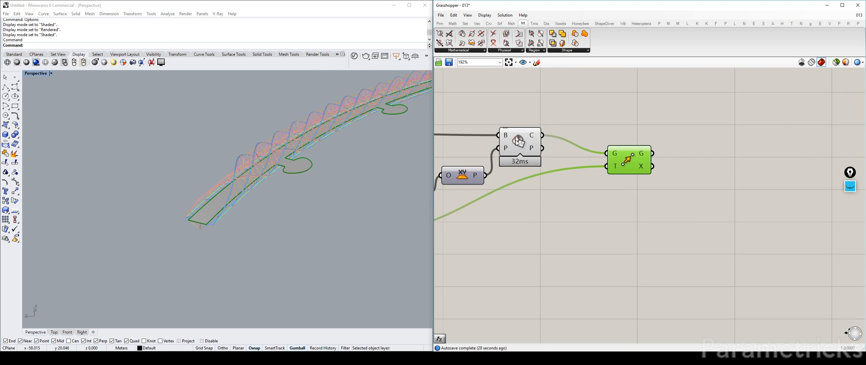
{"action": "left_click", "coordinate": [533, 137]}
{"action": "left_click_drag", "start_coordinate": [619, 154], "coordinate": [614, 153]}
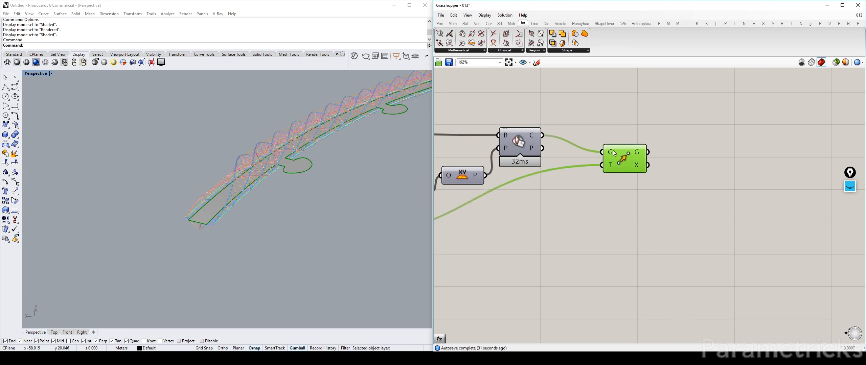
Step: Place the 0.1 panel closer to the Unit Z component
{"action": "scroll", "coordinate": [564, 186], "scroll_direction": "down", "scroll_amount": 3}
{"action": "left_click", "coordinate": [542, 176]}
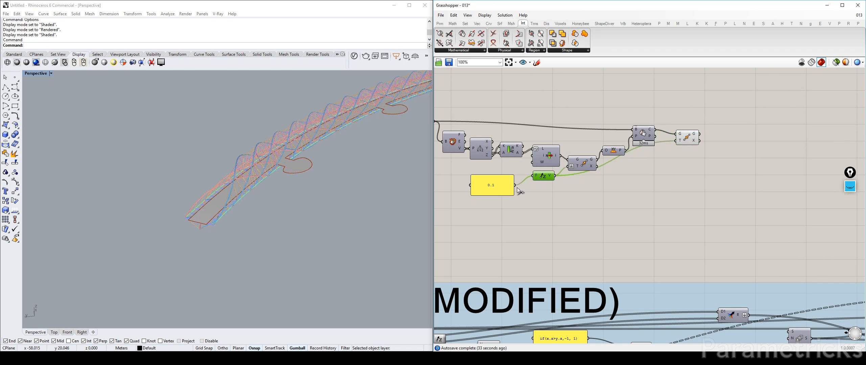
{"action": "left_click_drag", "start_coordinate": [512, 189], "coordinate": [520, 177]}
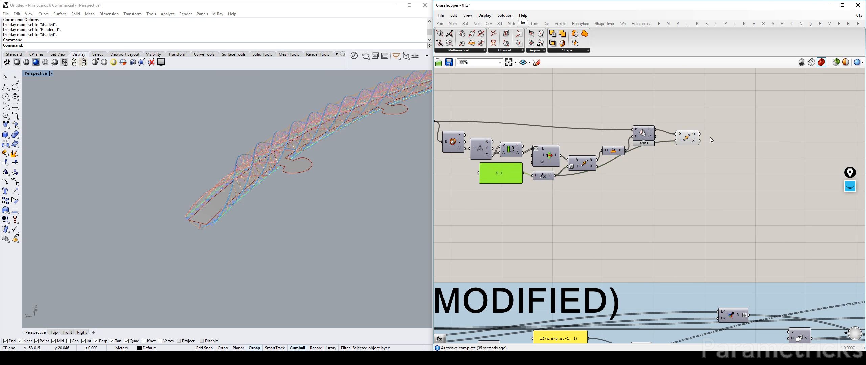
Step: Inspect the moved outline at the deck's end and around the side platform in the viewport
{"action": "scroll", "coordinate": [571, 170], "scroll_direction": "up", "scroll_amount": 3}
{"action": "scroll", "coordinate": [208, 229], "scroll_direction": "up", "scroll_amount": 5}
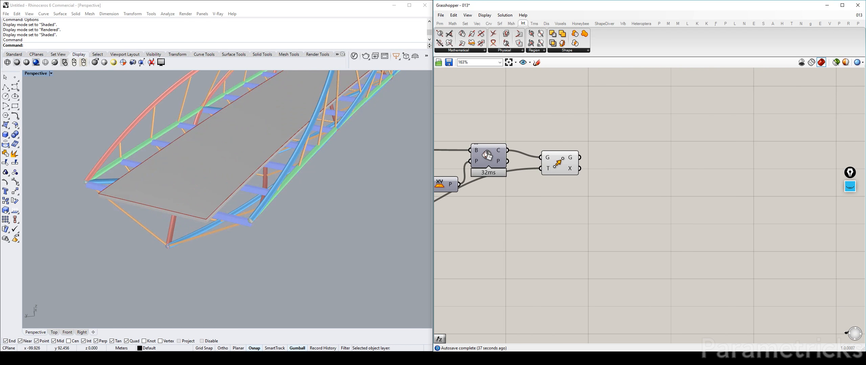
{"action": "scroll", "coordinate": [286, 158], "scroll_direction": "down", "scroll_amount": 6}
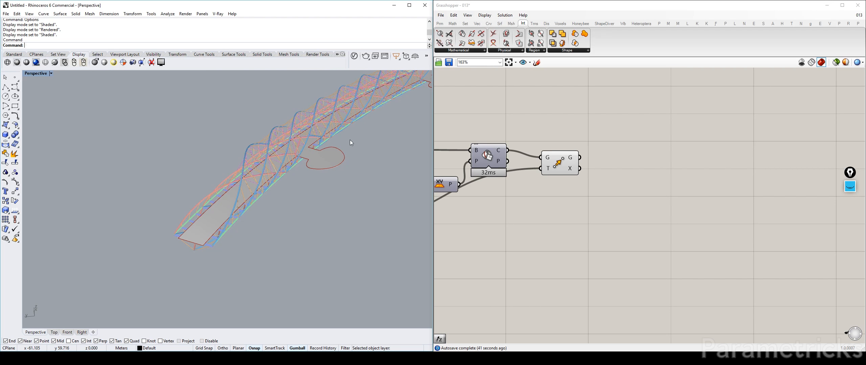
{"action": "right_click_drag", "start_coordinate": [350, 139], "coordinate": [266, 203], "text": "shift"}
{"action": "scroll", "coordinate": [268, 169], "scroll_direction": "up", "scroll_amount": 3}
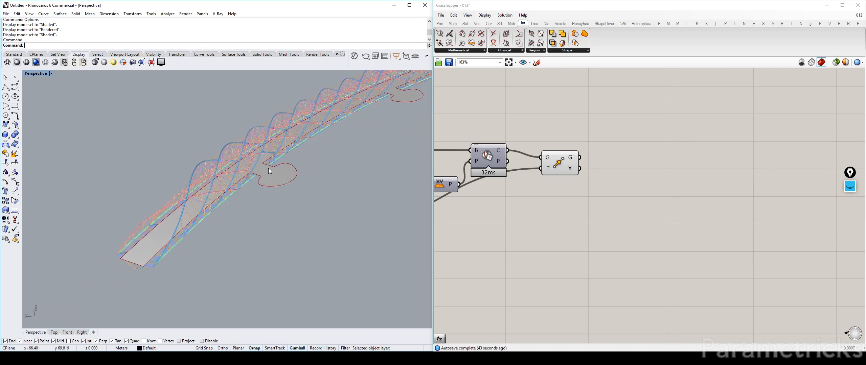
{"action": "scroll", "coordinate": [322, 169], "scroll_direction": "up", "scroll_amount": 3}
Step: Add a Discontinuity component and feed it the outline curves from the second Move
{"action": "double_click", "coordinate": [631, 150]}
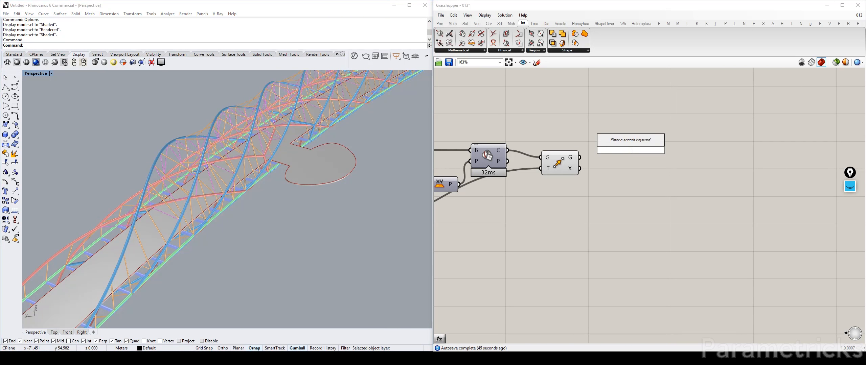
{"action": "type", "text": "EXTRU"}
{"action": "key", "text": "BackSpace"}
{"action": "key", "text": "BackSpace"}
{"action": "key", "text": "BackSpace"}
{"action": "key", "text": "BackSpace"}
{"action": "key", "text": "BackSpace"}
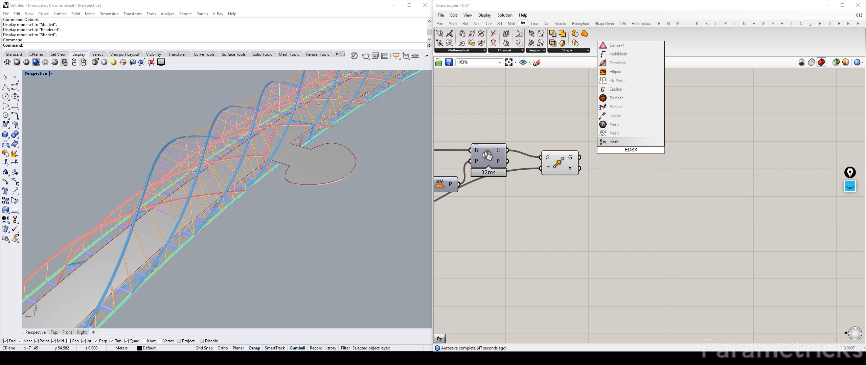
{"action": "type", "text": "E"}
{"action": "key", "text": "BackSpace"}
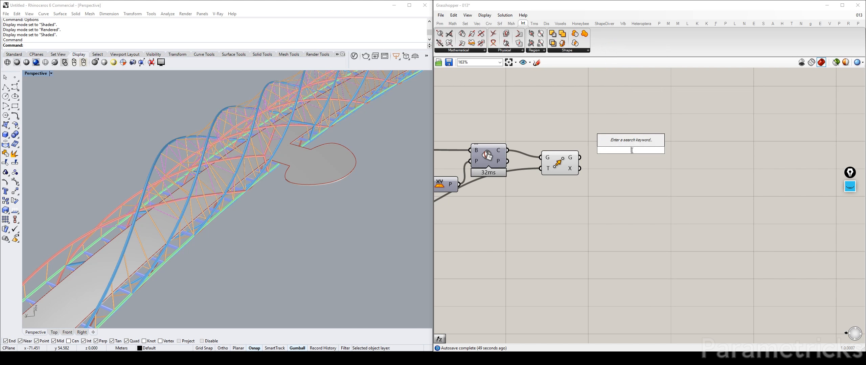
{"action": "type", "text": "DISCON"}
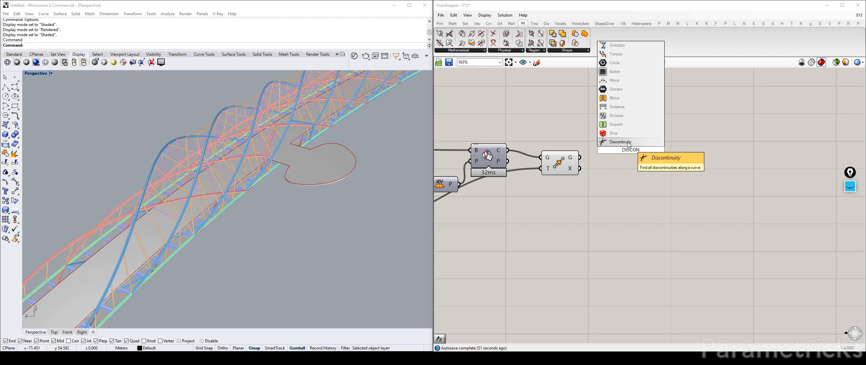
{"action": "left_click", "coordinate": [625, 142]}
{"action": "left_click_drag", "start_coordinate": [579, 158], "coordinate": [619, 163]}
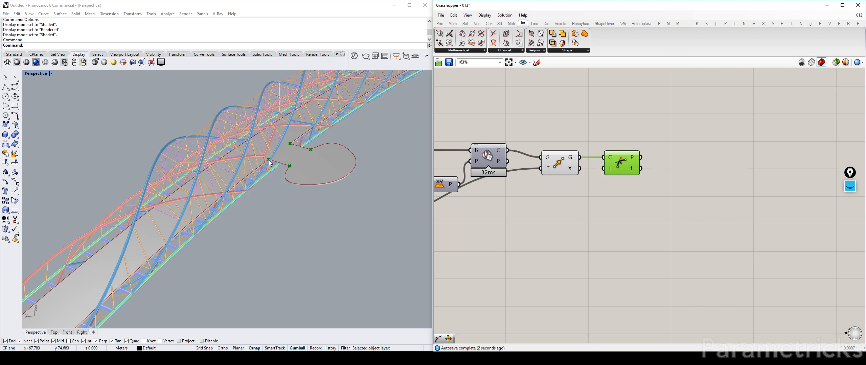
Step: Add a Shatter component that splits the moved outline curves at the Discontinuity parameters, and place it beside the Discontinuity component
{"action": "right_click_drag", "start_coordinate": [619, 163], "coordinate": [546, 178]}
{"action": "left_click_drag", "start_coordinate": [546, 177], "coordinate": [539, 178]}
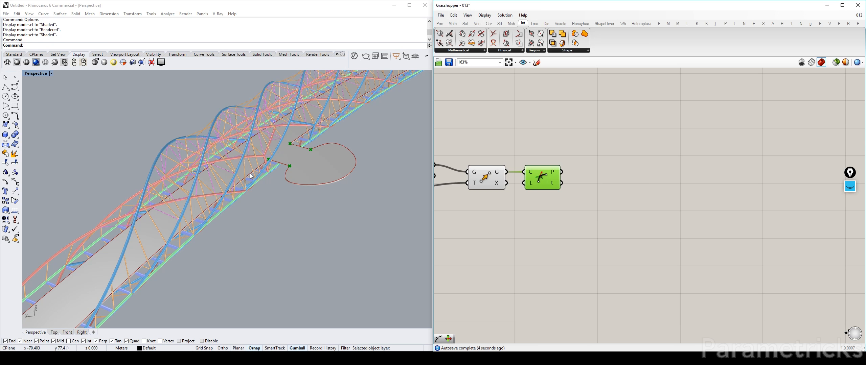
{"action": "double_click", "coordinate": [611, 149]}
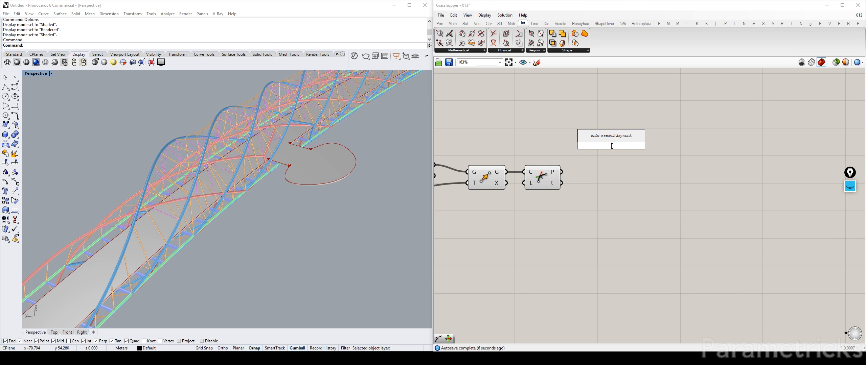
{"action": "type", "text": "shatter"}
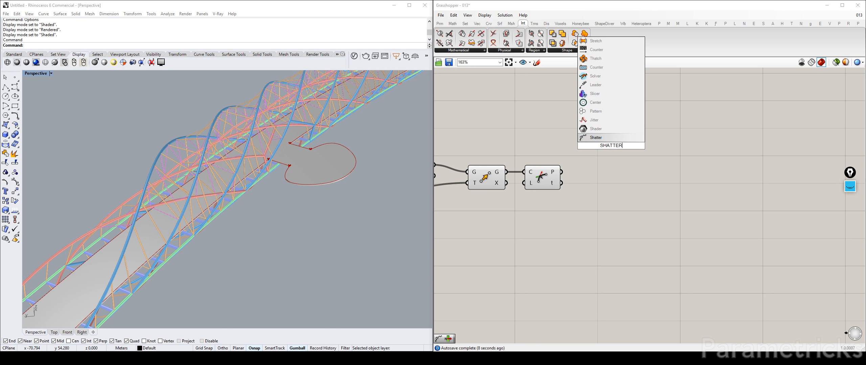
{"action": "left_click", "coordinate": [635, 140]}
{"action": "left_click_drag", "start_coordinate": [560, 183], "coordinate": [537, 196]}
{"action": "left_click_drag", "start_coordinate": [612, 151], "coordinate": [578, 181]}
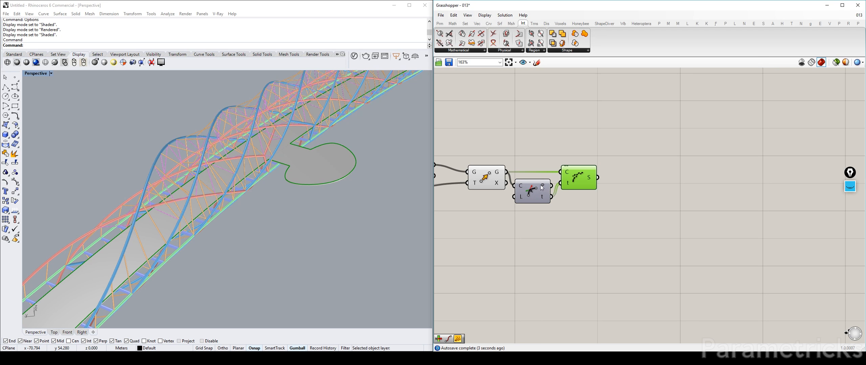
Step: Add an Evaluate expression component to the right of the Shatter component
{"action": "left_click", "coordinate": [487, 181]}
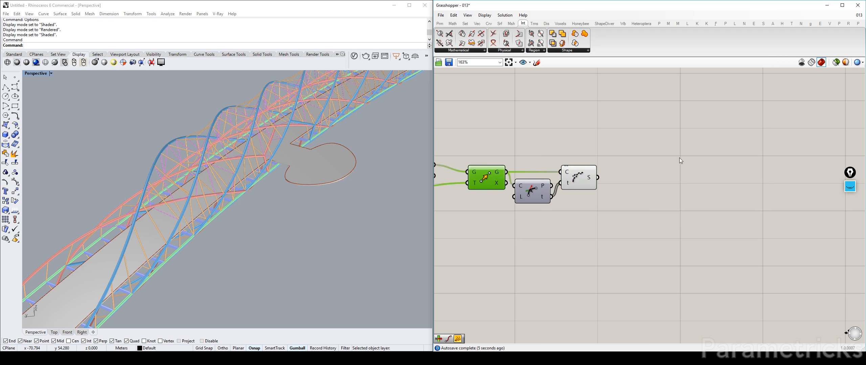
{"action": "right_click_drag", "start_coordinate": [679, 158], "coordinate": [611, 154]}
{"action": "double_click", "coordinate": [611, 154]}
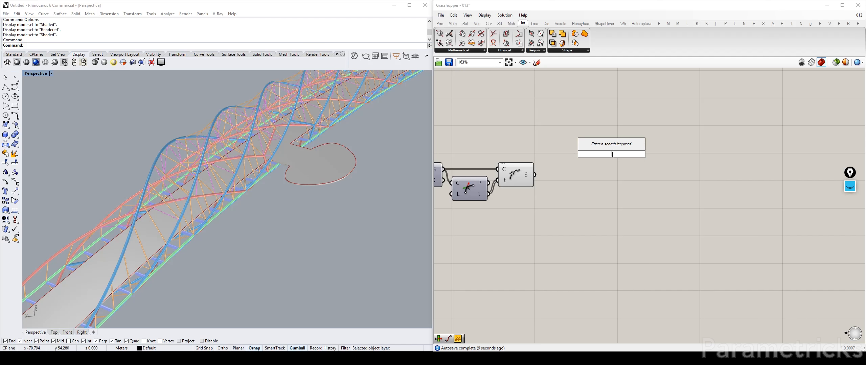
{"action": "type", "text": "eval"}
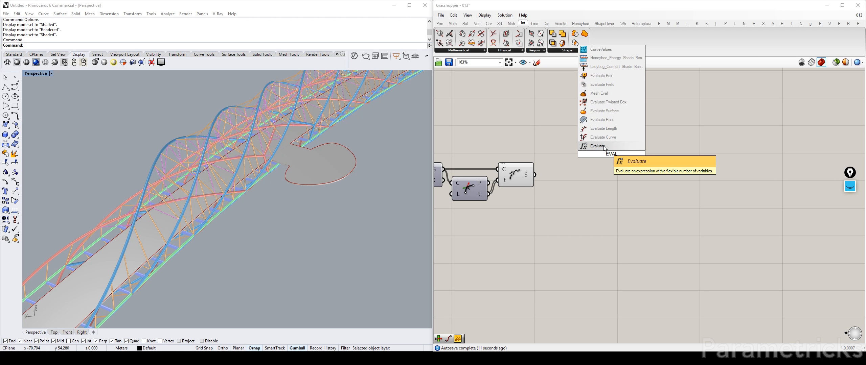
{"action": "left_click", "coordinate": [612, 148]}
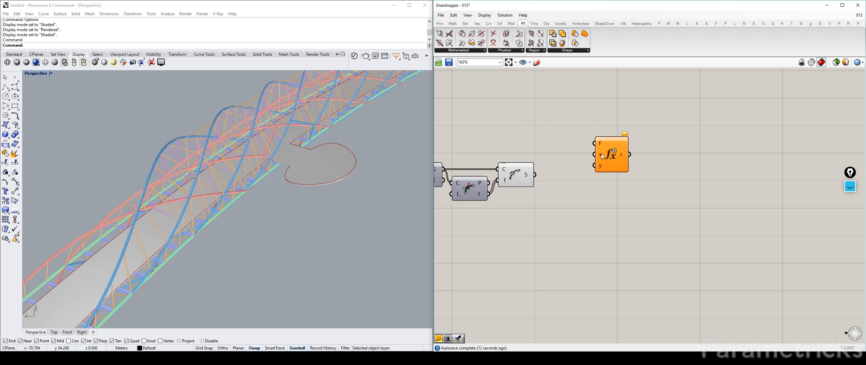
Step: Add a Length component for the Shatter segments and connect its result to the Evaluate component's x input
{"action": "double_click", "coordinate": [556, 187]}
{"action": "type", "text": "LENGTH"}
{"action": "key", "text": "Return"}
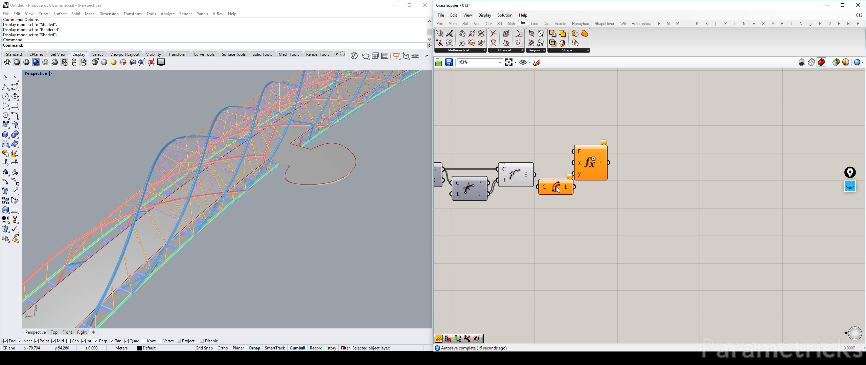
{"action": "left_click_drag", "start_coordinate": [589, 167], "coordinate": [619, 173]}
{"action": "left_click_drag", "start_coordinate": [551, 185], "coordinate": [556, 181]}
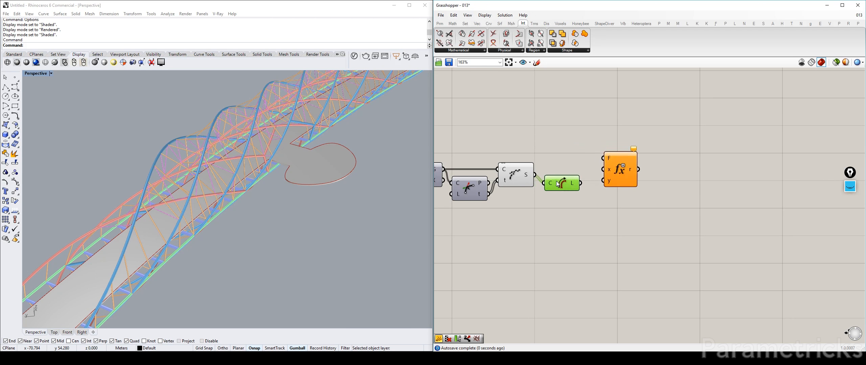
{"action": "scroll", "coordinate": [285, 168], "scroll_direction": "up", "scroll_amount": 3}
{"action": "scroll", "coordinate": [337, 131], "scroll_direction": "down", "scroll_amount": 5}
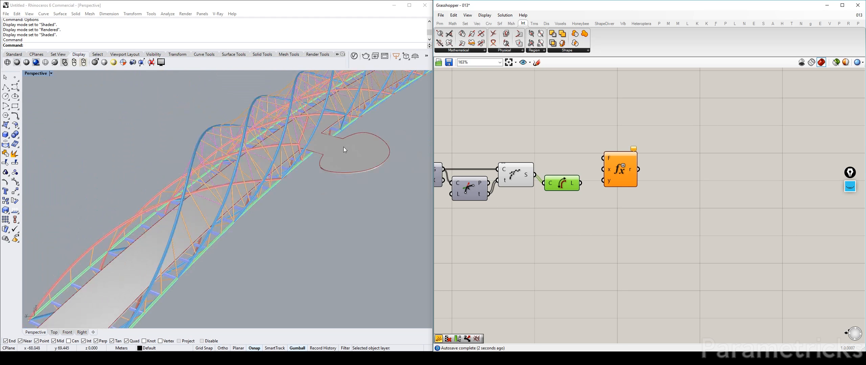
{"action": "scroll", "coordinate": [344, 147], "scroll_direction": "down", "scroll_amount": 2}
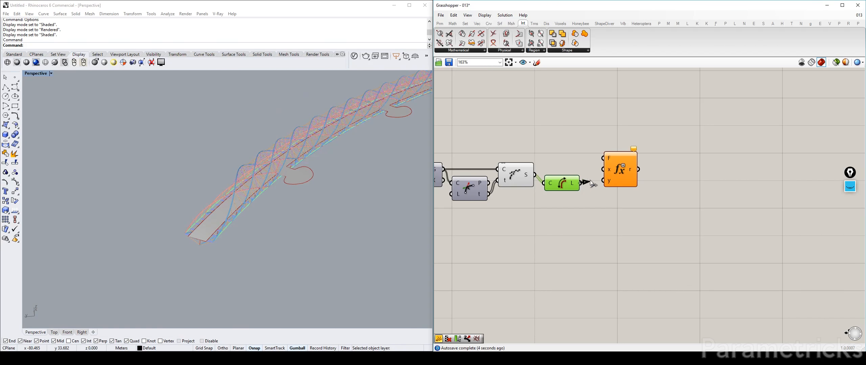
{"action": "left_click_drag", "start_coordinate": [604, 169], "coordinate": [570, 179]}
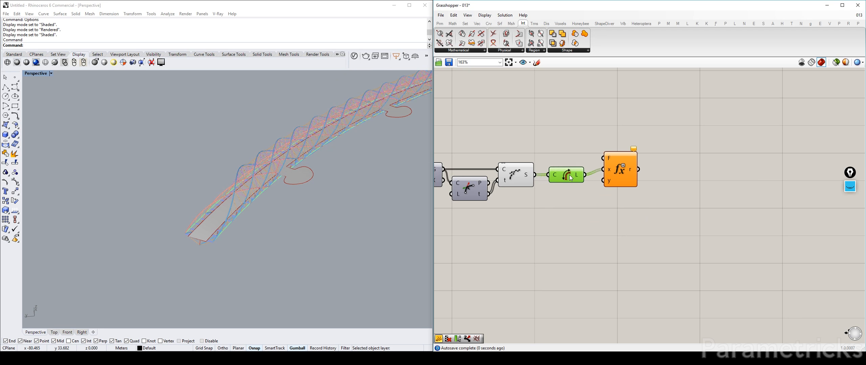
{"action": "left_click_drag", "start_coordinate": [625, 186], "coordinate": [622, 180]}
Step: Add a Cull Pattern component fed by the Shatter segments, with the Evaluate result as its pattern
{"action": "double_click", "coordinate": [629, 228]}
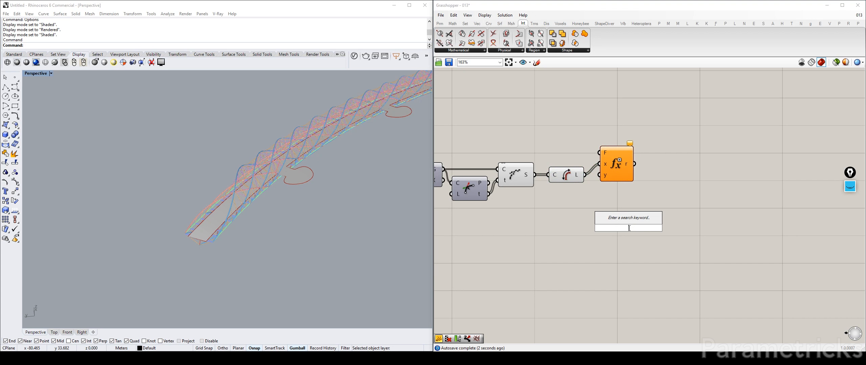
{"action": "type", "text": "CULL"}
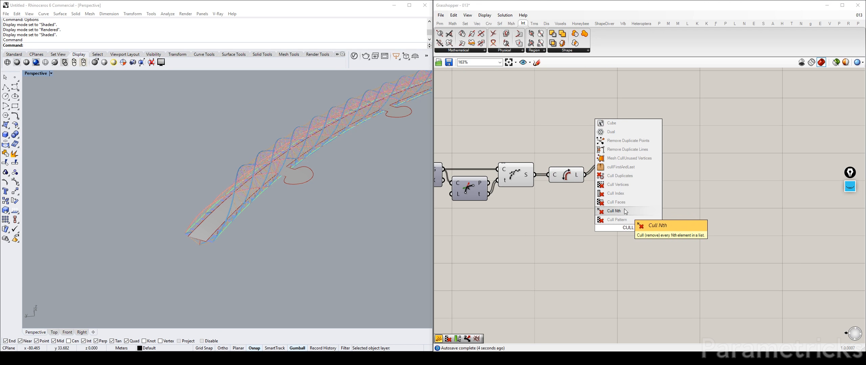
{"action": "left_click", "coordinate": [625, 220]}
{"action": "left_click_drag", "start_coordinate": [531, 173], "coordinate": [665, 175]}
{"action": "left_click_drag", "start_coordinate": [621, 163], "coordinate": [624, 178]}
Step: Add a panel above the Shatter component and a number slider from 10 to 50, set to 10, below it
{"action": "double_click", "coordinate": [592, 140]}
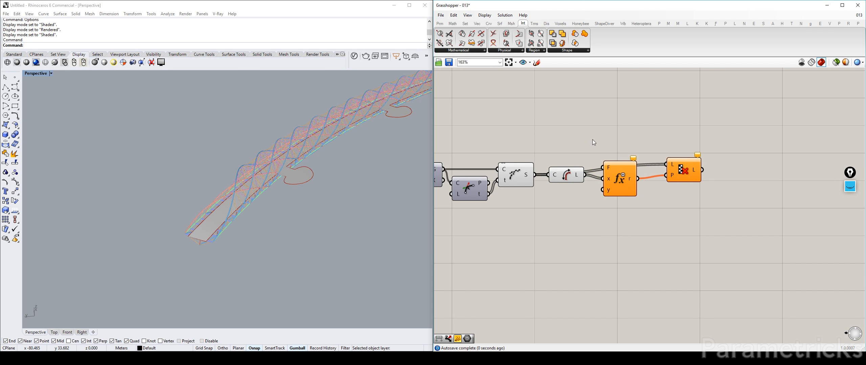
{"action": "type", "text": "\""}
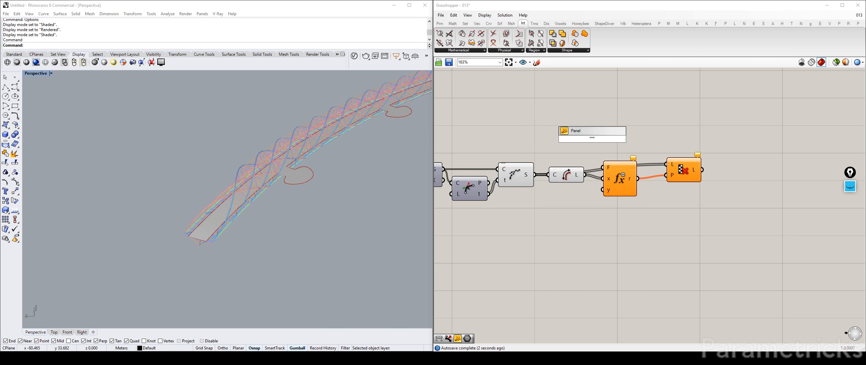
{"action": "key", "text": "Return"}
{"action": "left_click_drag", "start_coordinate": [592, 139], "coordinate": [527, 130]}
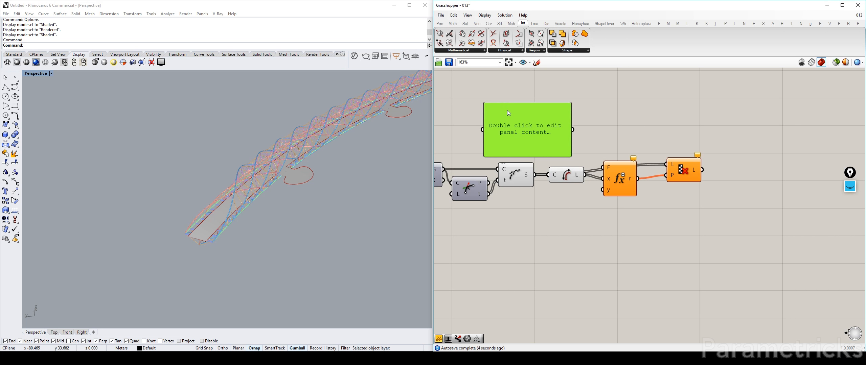
{"action": "double_click", "coordinate": [528, 216]}
{"action": "type", "text": "10<"}
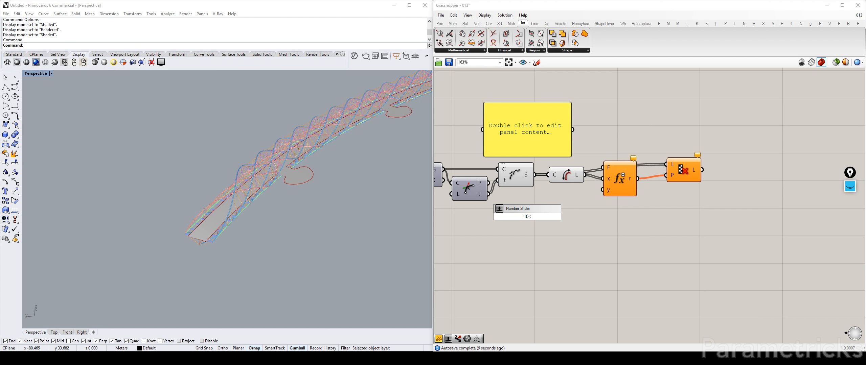
{"action": "key", "text": "Return"}
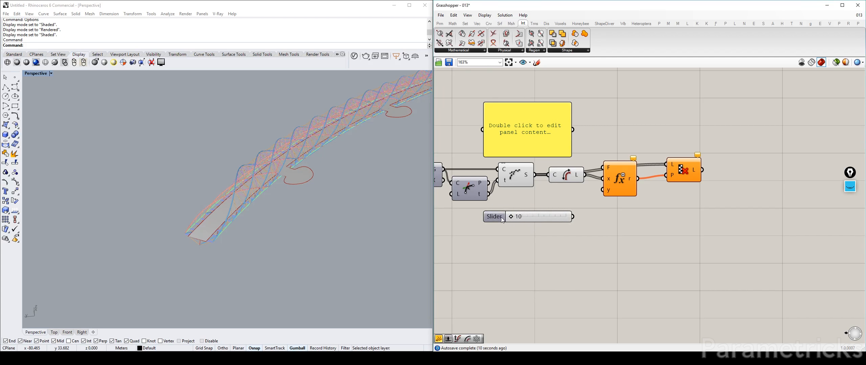
Step: Enter if(x<y, false, true) in the panel, connect it to Evaluate's F input, and connect the slider to y
{"action": "double_click", "coordinate": [495, 113]}
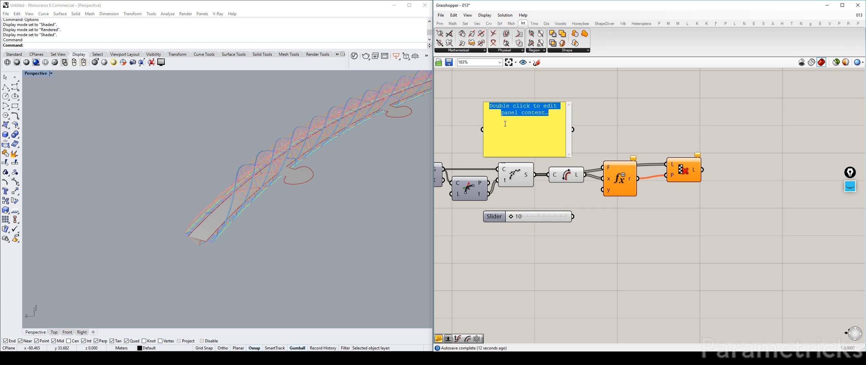
{"action": "type", "text": "IF"}
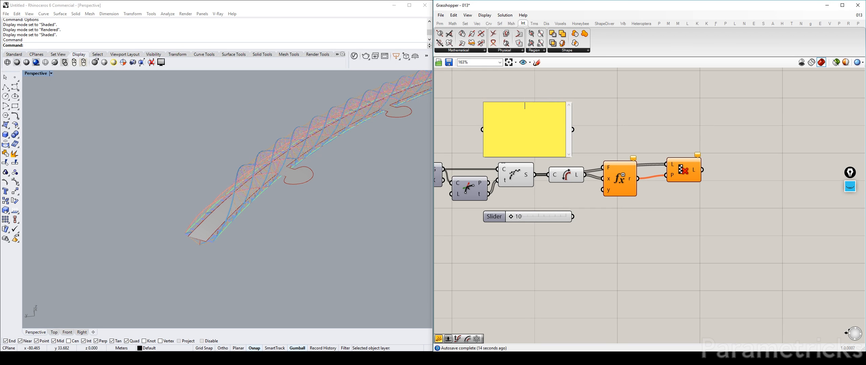
{"action": "type", "text": "(x<y, false, true)"}
{"action": "left_click", "coordinate": [609, 107]}
{"action": "left_click_drag", "start_coordinate": [534, 103], "coordinate": [603, 167]}
{"action": "double_click", "coordinate": [673, 133]}
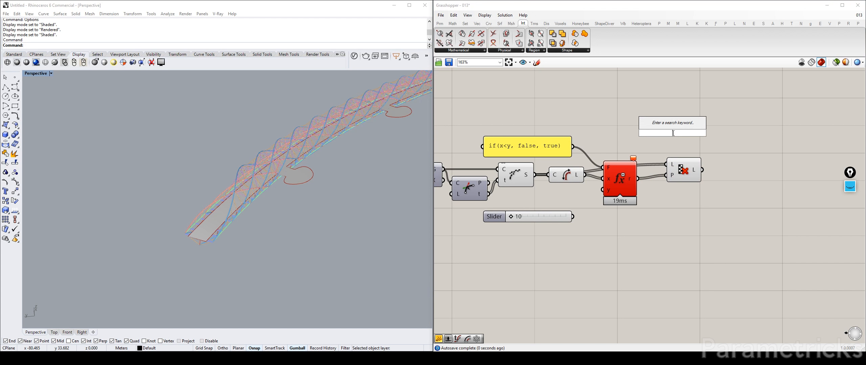
{"action": "left_click_drag", "start_coordinate": [572, 216], "coordinate": [603, 190]}
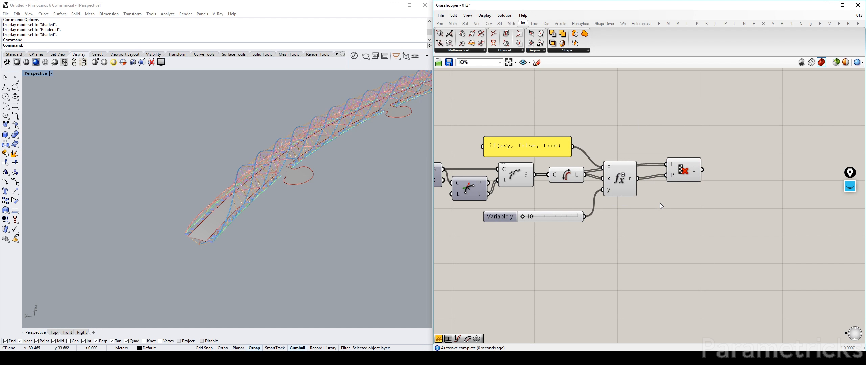
Step: Replace the Cull Pattern component with a Dispatch component that sorts the Shatter segments by the Evaluate result
{"action": "right_click_drag", "start_coordinate": [681, 191], "coordinate": [628, 198]}
{"action": "double_click", "coordinate": [625, 212]}
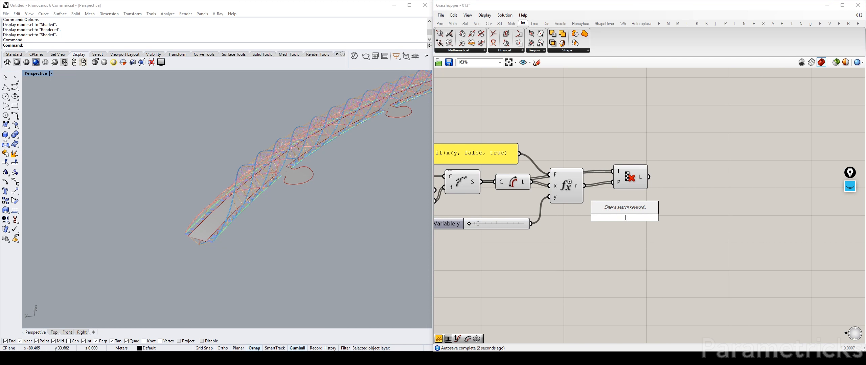
{"action": "type", "text": "dis"}
{"action": "key", "text": "Return"}
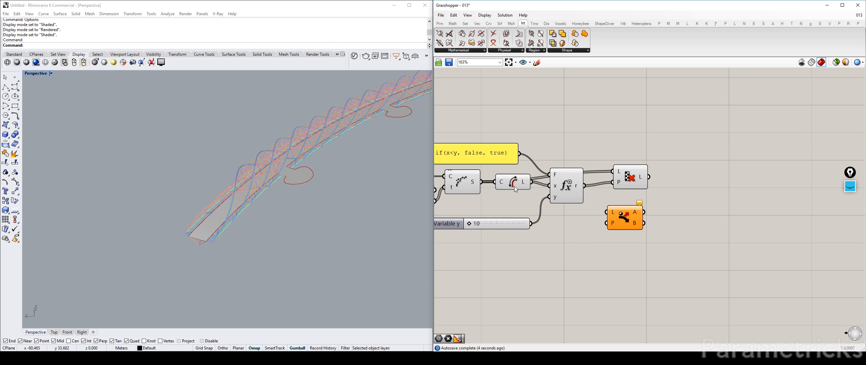
{"action": "left_click_drag", "start_coordinate": [499, 186], "coordinate": [607, 212]}
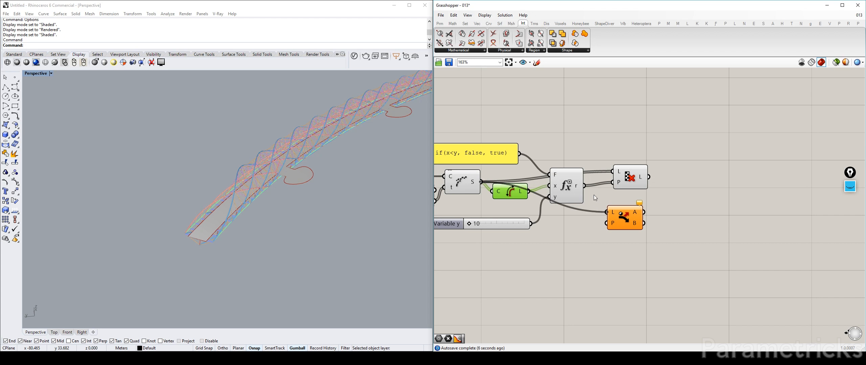
{"action": "left_click_drag", "start_coordinate": [584, 185], "coordinate": [610, 225]}
{"action": "left_click_drag", "start_coordinate": [627, 172], "coordinate": [631, 144]}
{"action": "key", "text": "Delete"}
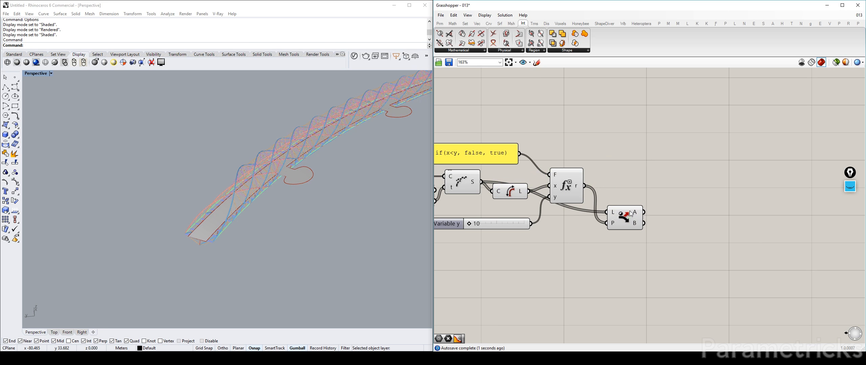
Step: Place the Dispatch component beside Evaluate and collect its B output in a new Geometry parameter
{"action": "left_click_drag", "start_coordinate": [629, 212], "coordinate": [623, 176]}
{"action": "double_click", "coordinate": [638, 227]}
{"action": "type", "text": "geo"}
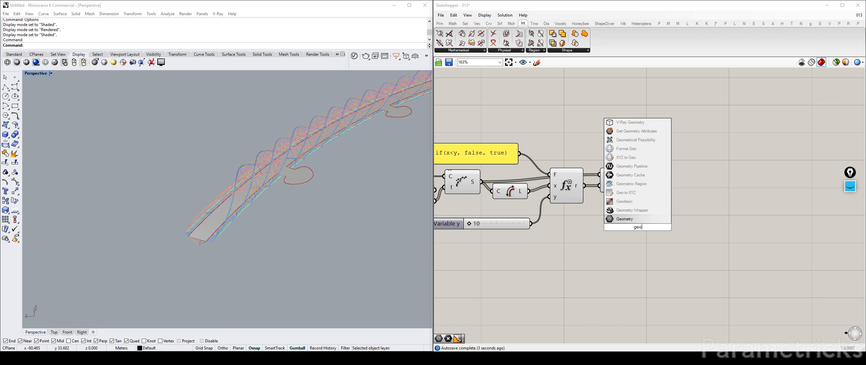
{"action": "key", "text": "Return"}
{"action": "left_click_drag", "start_coordinate": [637, 186], "coordinate": [661, 221]}
Step: Turn off the preview of the Dispatch, Shatter, Length and Evaluate components
{"action": "left_click", "coordinate": [618, 174]}
{"action": "left_click", "coordinate": [462, 185]}
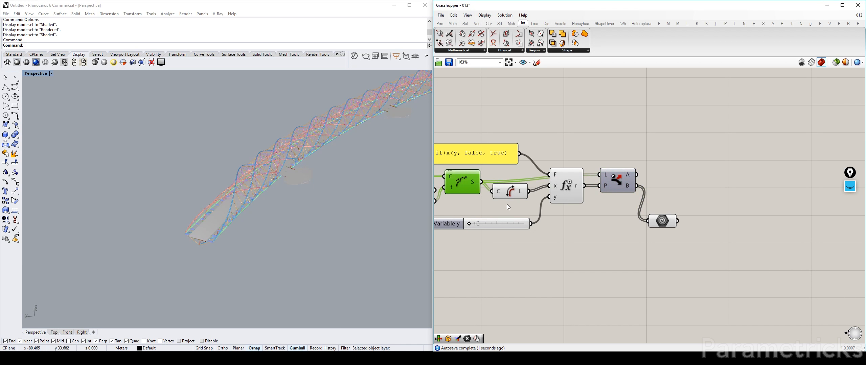
{"action": "left_click", "coordinate": [519, 193]}
{"action": "left_click", "coordinate": [565, 186]}
{"action": "left_click", "coordinate": [652, 179]}
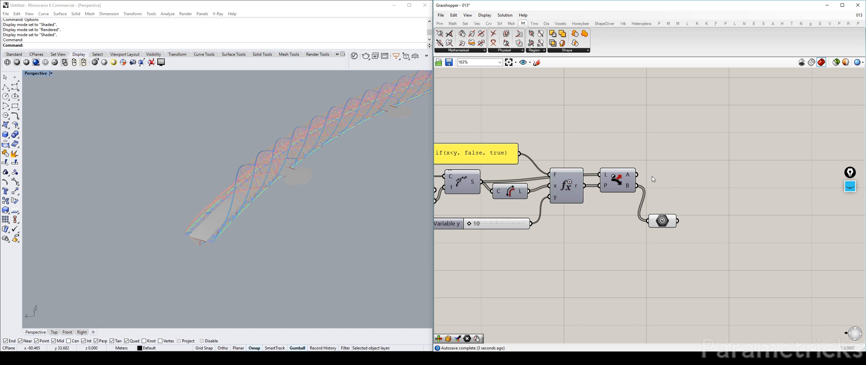
Step: Check the Geometry parameter's curves in the viewport and set the slider feeding Evaluate's y input to 30
{"action": "left_click", "coordinate": [664, 222]}
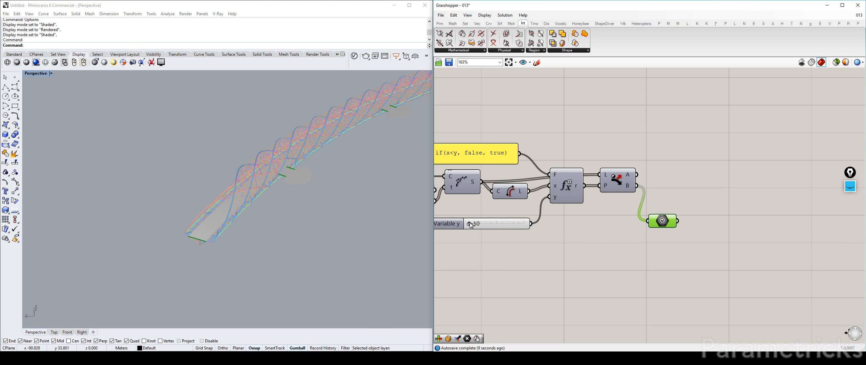
{"action": "right_click_drag", "start_coordinate": [470, 222], "coordinate": [597, 204]}
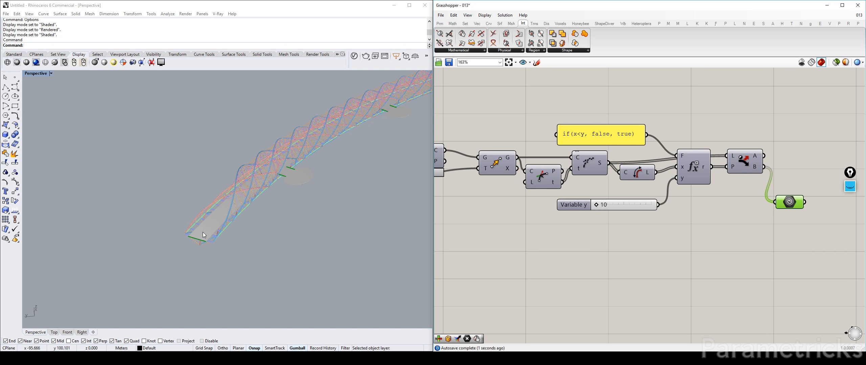
{"action": "scroll", "coordinate": [196, 239], "scroll_direction": "up", "scroll_amount": 2}
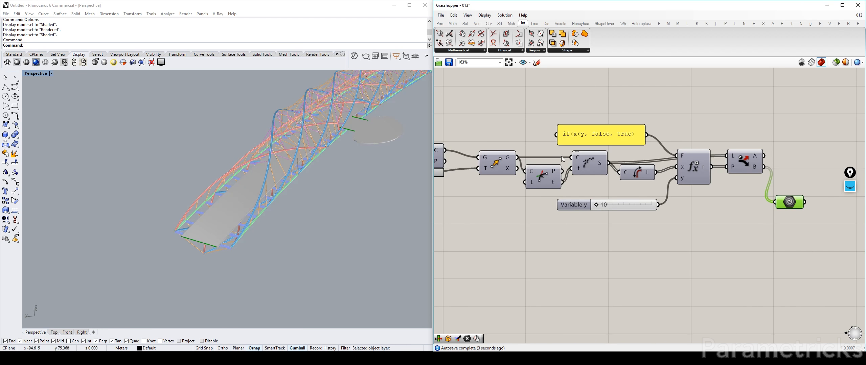
{"action": "scroll", "coordinate": [561, 160], "scroll_direction": "down", "scroll_amount": 3}
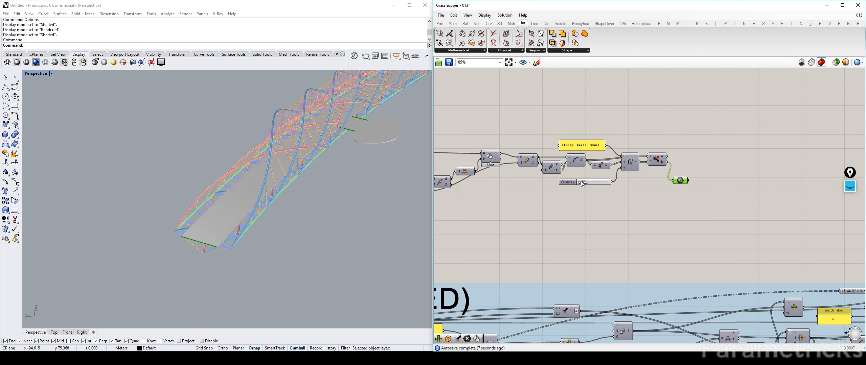
{"action": "left_click_drag", "start_coordinate": [581, 181], "coordinate": [598, 183]}
{"action": "double_click", "coordinate": [583, 183]}
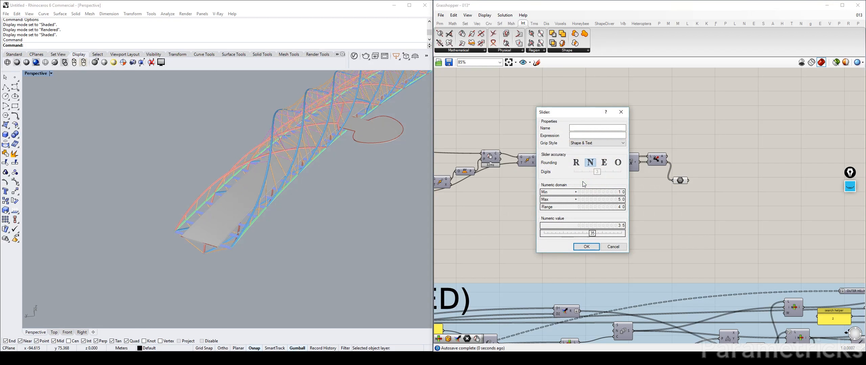
{"action": "left_click", "coordinate": [609, 247]}
{"action": "scroll", "coordinate": [604, 183], "scroll_direction": "up", "scroll_amount": 3}
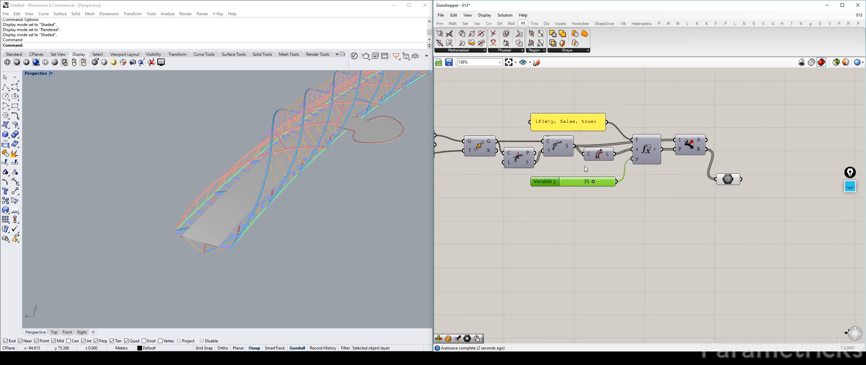
{"action": "double_click", "coordinate": [568, 182]}
{"action": "type", "text": "30"}
{"action": "key", "text": "Return"}
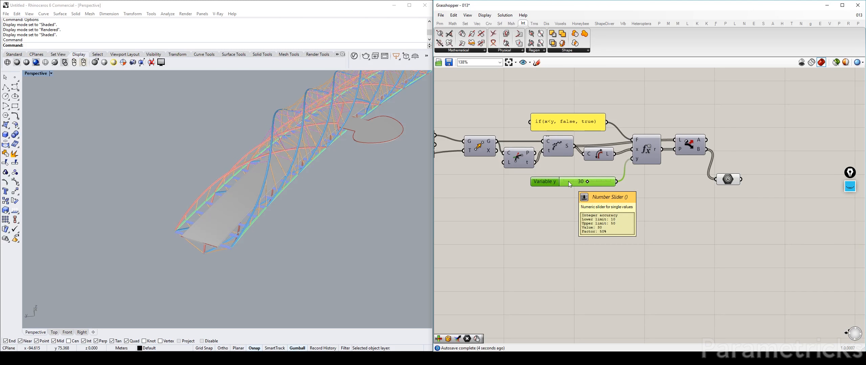
{"action": "left_click", "coordinate": [726, 179]}
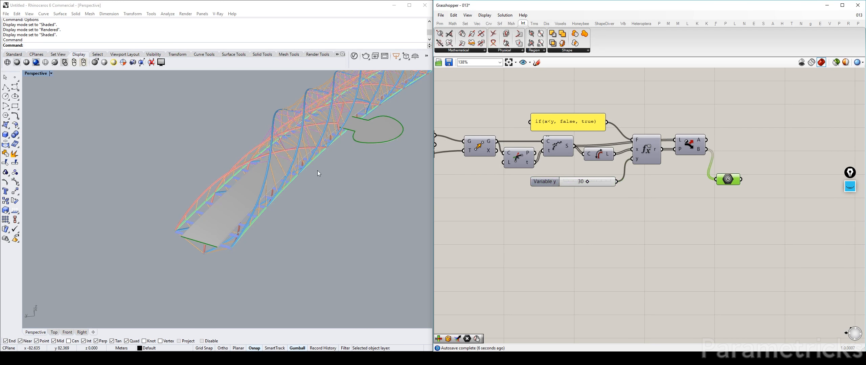
Step: Move the Geometry parameter level with Dispatch and rename the slider feeding Evaluate's y input to "Cut off Threshold"
{"action": "scroll", "coordinate": [318, 171], "scroll_direction": "down", "scroll_amount": 8}
{"action": "right_click_drag", "start_coordinate": [317, 170], "coordinate": [285, 194], "text": "shift"}
{"action": "right_click_drag", "start_coordinate": [353, 155], "coordinate": [323, 140], "text": "shift"}
{"action": "left_click_drag", "start_coordinate": [733, 178], "coordinate": [745, 158]}
{"action": "right_click", "coordinate": [549, 181]}
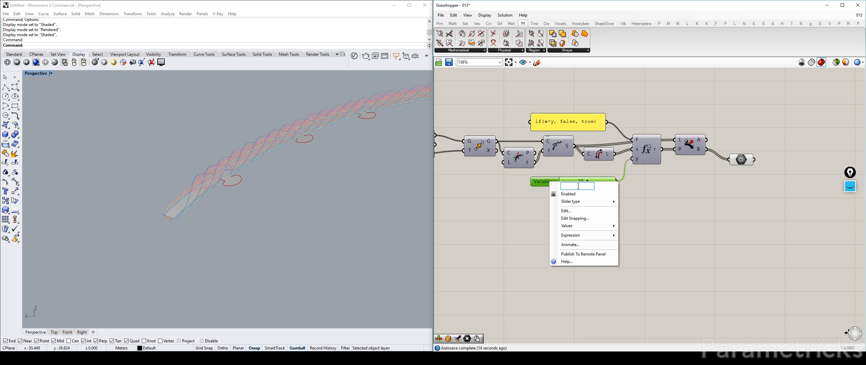
{"action": "type", "text": "Cut off Threshold"}
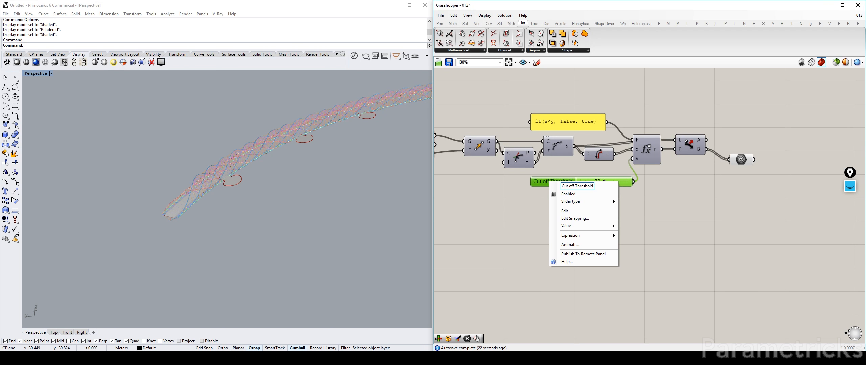
{"action": "key", "text": "Return"}
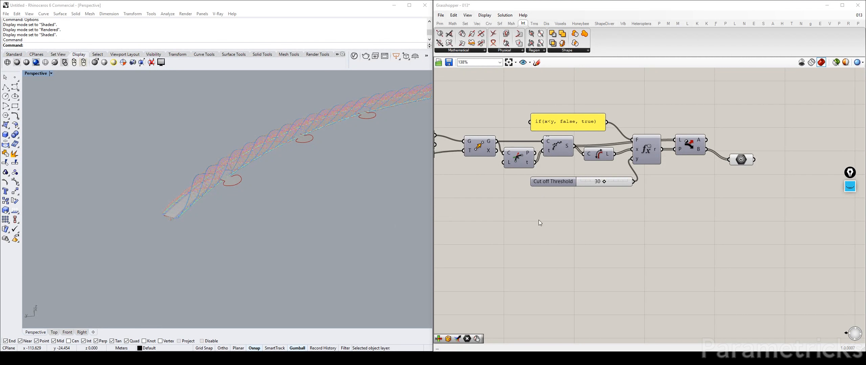
Step: Rewire the Geometry parameter to Dispatch's A output, place it beside that output and check its curves in the viewport
{"action": "scroll", "coordinate": [608, 188], "scroll_direction": "down", "scroll_amount": 4}
{"action": "scroll", "coordinate": [635, 167], "scroll_direction": "up", "scroll_amount": 2}
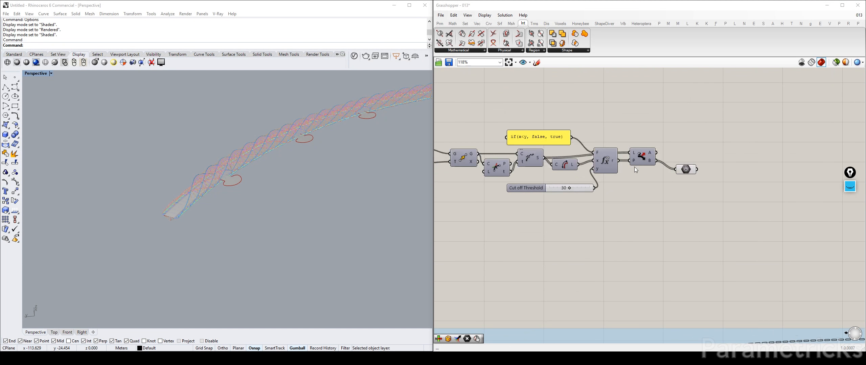
{"action": "scroll", "coordinate": [655, 161], "scroll_direction": "down", "scroll_amount": 2}
{"action": "scroll", "coordinate": [654, 161], "scroll_direction": "up", "scroll_amount": 4}
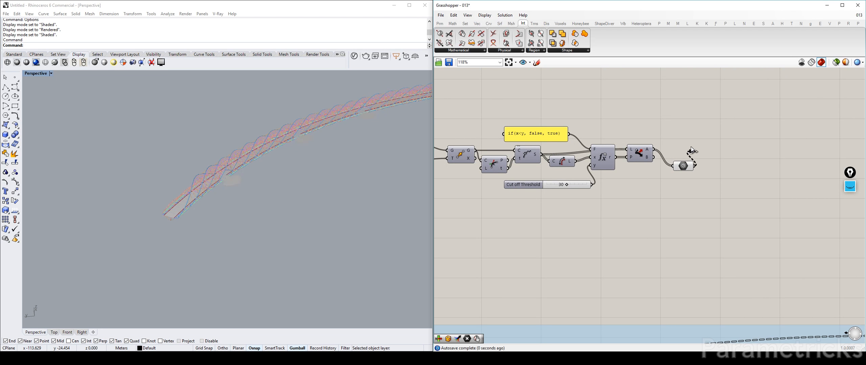
{"action": "left_click_drag", "start_coordinate": [684, 166], "coordinate": [684, 142]}
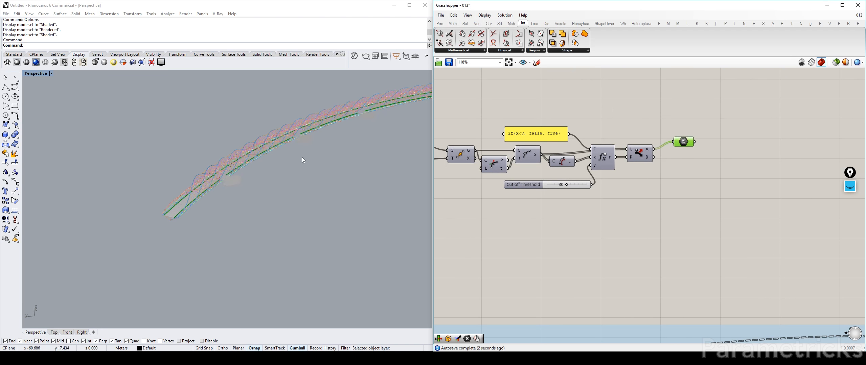
{"action": "scroll", "coordinate": [221, 192], "scroll_direction": "up", "scroll_amount": 5}
{"action": "scroll", "coordinate": [228, 187], "scroll_direction": "down", "scroll_amount": 5}
{"action": "right_click_drag", "start_coordinate": [228, 186], "coordinate": [386, 138]}
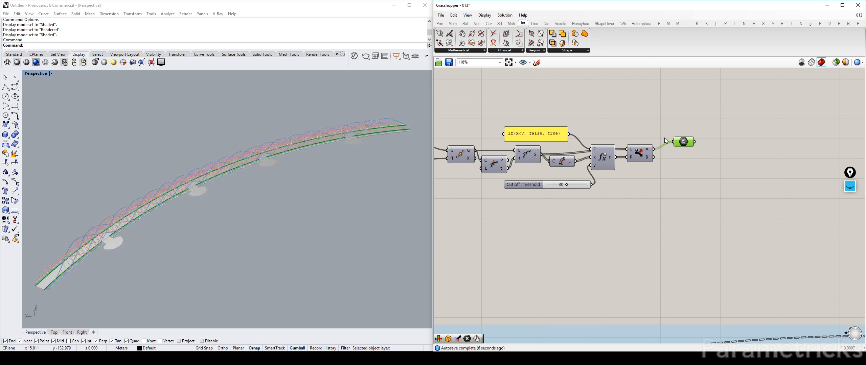
{"action": "left_click", "coordinate": [673, 122]}
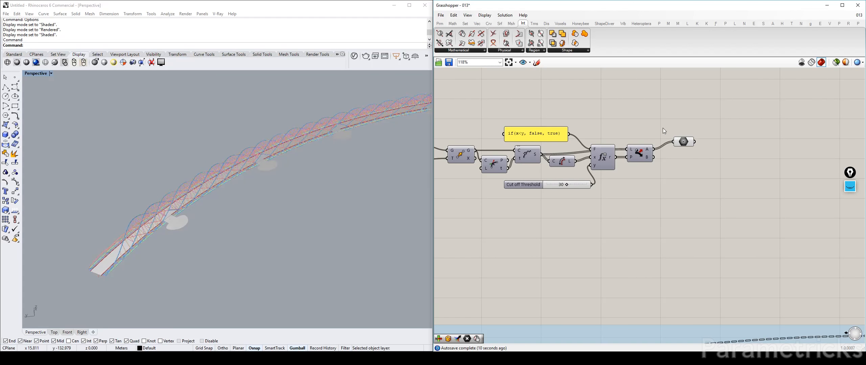
Step: Select the Perp Frames and Division components with the Total Bridge Length and Section Width parameters in the original OUTER HELIX group for copying
{"action": "scroll", "coordinate": [571, 140], "scroll_direction": "down", "scroll_amount": 5}
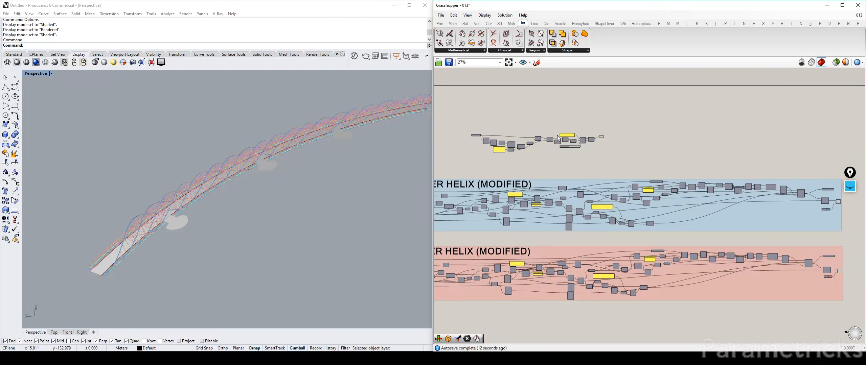
{"action": "scroll", "coordinate": [558, 138], "scroll_direction": "up", "scroll_amount": 6}
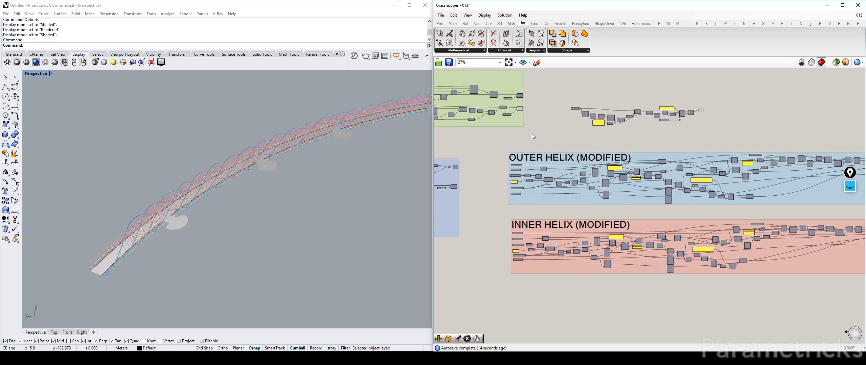
{"action": "left_click", "coordinate": [506, 165]}
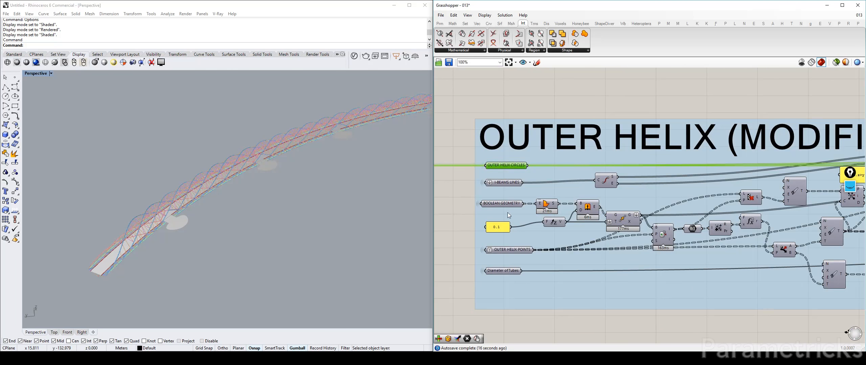
{"action": "scroll", "coordinate": [593, 207], "scroll_direction": "down", "scroll_amount": 8}
{"action": "right_click_drag", "start_coordinate": [533, 189], "coordinate": [669, 117]}
{"action": "scroll", "coordinate": [568, 106], "scroll_direction": "up", "scroll_amount": 5}
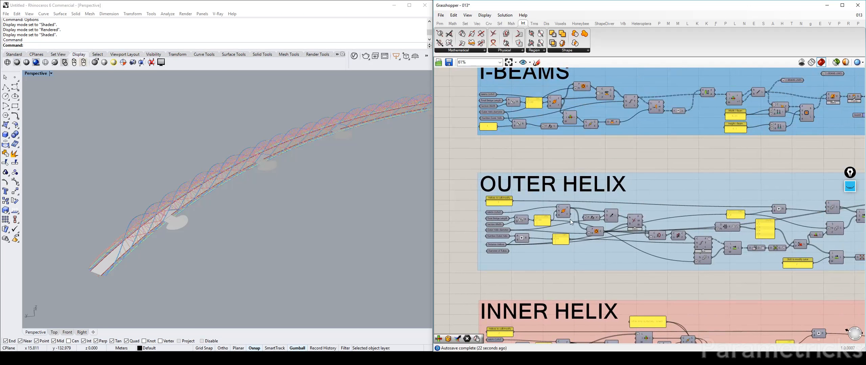
{"action": "scroll", "coordinate": [566, 213], "scroll_direction": "up", "scroll_amount": 3}
{"action": "left_click", "coordinate": [563, 212]}
{"action": "right_click_drag", "start_coordinate": [476, 208], "coordinate": [563, 195]}
{"action": "scroll", "coordinate": [563, 195], "scroll_direction": "down", "scroll_amount": 3}
{"action": "right_click_drag", "start_coordinate": [576, 155], "coordinate": [577, 117]}
{"action": "scroll", "coordinate": [604, 232], "scroll_direction": "up", "scroll_amount": 2}
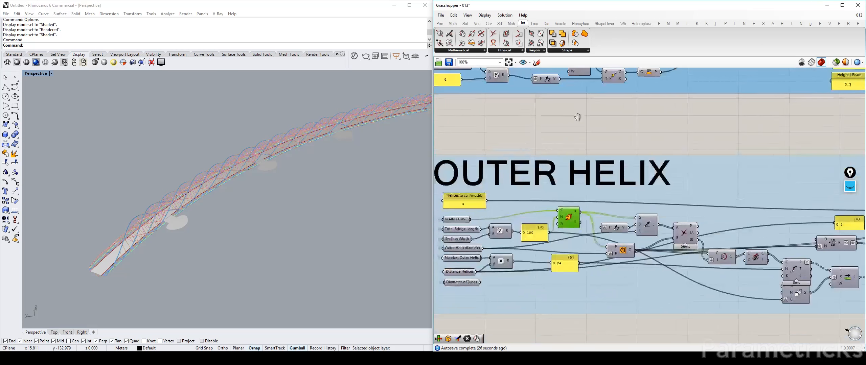
{"action": "scroll", "coordinate": [530, 191], "scroll_direction": "down", "scroll_amount": 8}
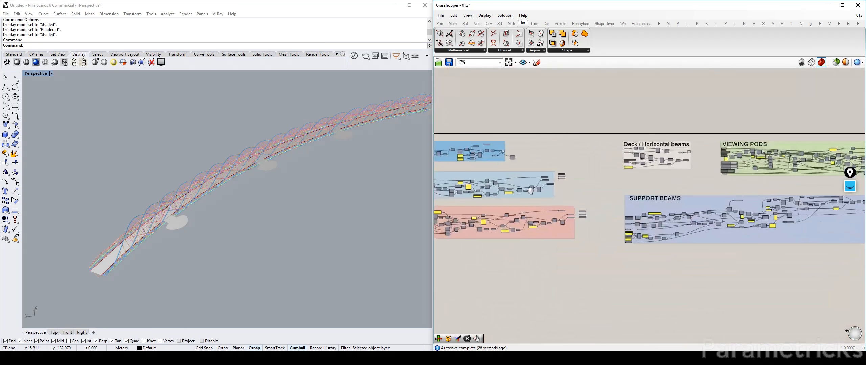
{"action": "scroll", "coordinate": [561, 184], "scroll_direction": "up", "scroll_amount": 10}
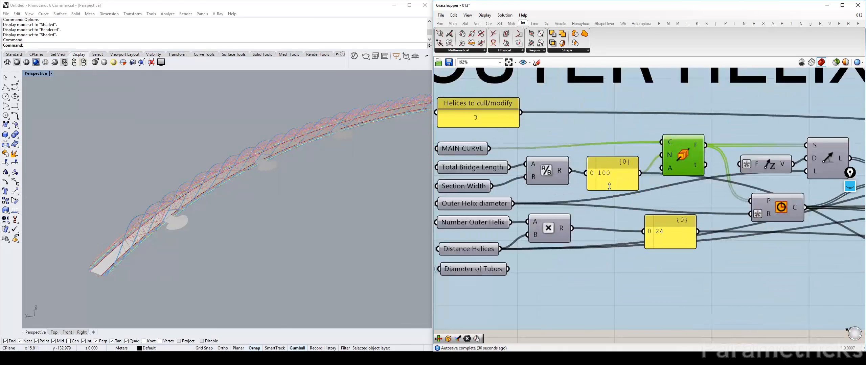
{"action": "left_click", "coordinate": [553, 173], "text": "shift"}
{"action": "left_click", "coordinate": [473, 167], "text": "shift"}
{"action": "left_click", "coordinate": [464, 186], "text": "shift"}
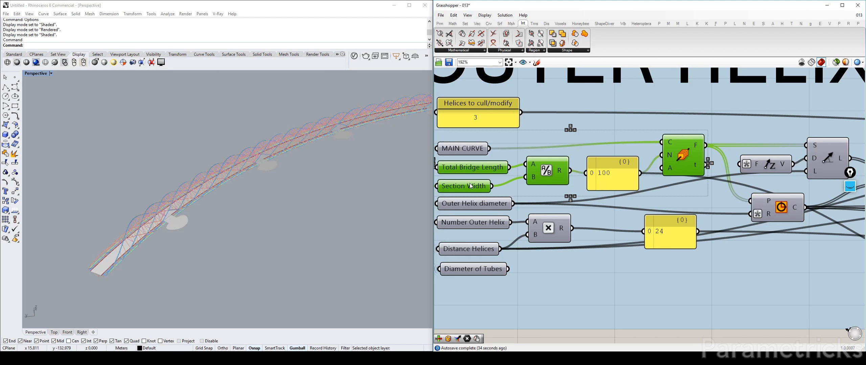
Step: Paste the copied components above DECK GEOMETRY and connect the Division result to the Perp Frames N input
{"action": "scroll", "coordinate": [483, 185], "scroll_direction": "down", "scroll_amount": 10}
{"action": "right_click_drag", "start_coordinate": [484, 185], "coordinate": [436, 185]}
{"action": "right_click_drag", "start_coordinate": [845, 183], "coordinate": [440, 156]}
{"action": "right_click_drag", "start_coordinate": [778, 157], "coordinate": [608, 146]}
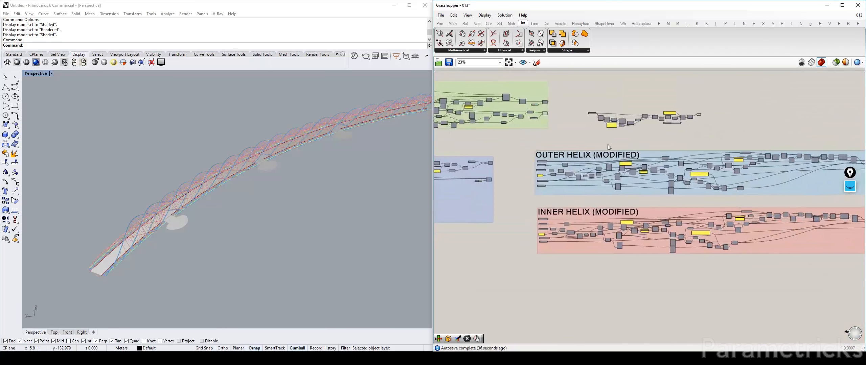
{"action": "scroll", "coordinate": [608, 148], "scroll_direction": "up", "scroll_amount": 6}
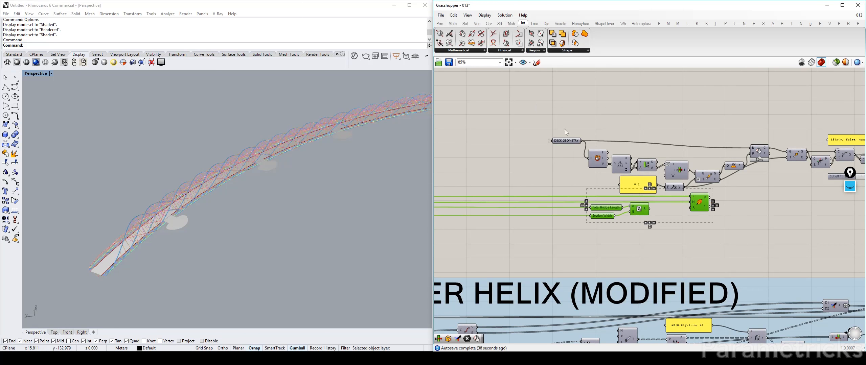
{"action": "left_click_drag", "start_coordinate": [636, 207], "coordinate": [598, 123]}
{"action": "left_click", "coordinate": [592, 90]}
{"action": "scroll", "coordinate": [613, 96], "scroll_direction": "up", "scroll_amount": 4}
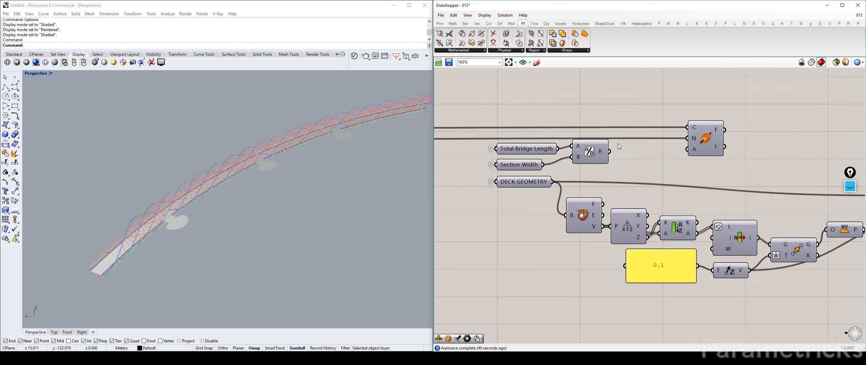
{"action": "left_click_drag", "start_coordinate": [609, 152], "coordinate": [699, 140]}
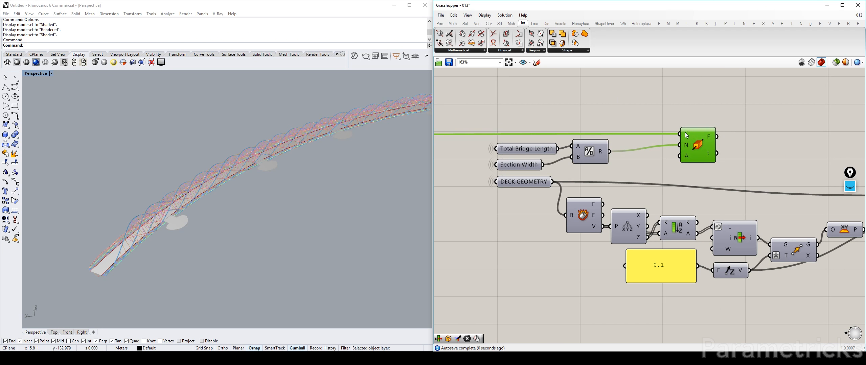
Step: Copy the MAIN CURVE parameter from the OUTER HELIX group and connect it to the C input of the pasted Perp Frames
{"action": "scroll", "coordinate": [644, 139], "scroll_direction": "down", "scroll_amount": 8}
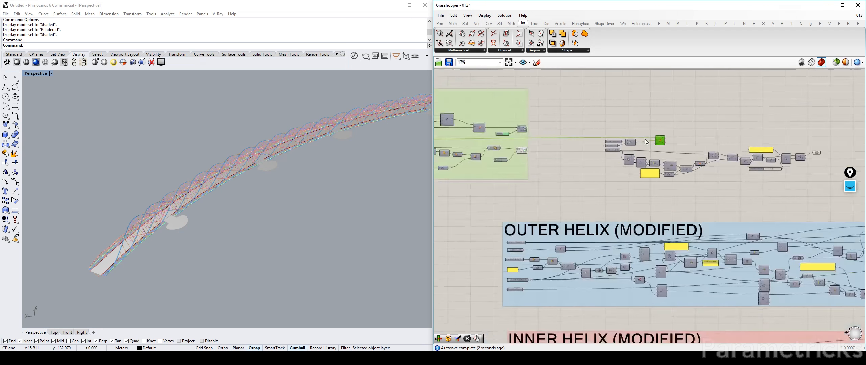
{"action": "scroll", "coordinate": [548, 145], "scroll_direction": "up", "scroll_amount": 5}
{"action": "scroll", "coordinate": [548, 145], "scroll_direction": "up", "scroll_amount": 1}
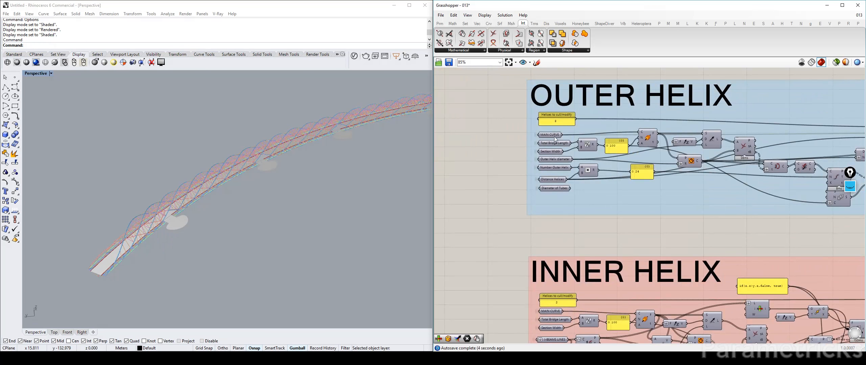
{"action": "left_click", "coordinate": [553, 135]}
{"action": "scroll", "coordinate": [555, 137], "scroll_direction": "down", "scroll_amount": 10}
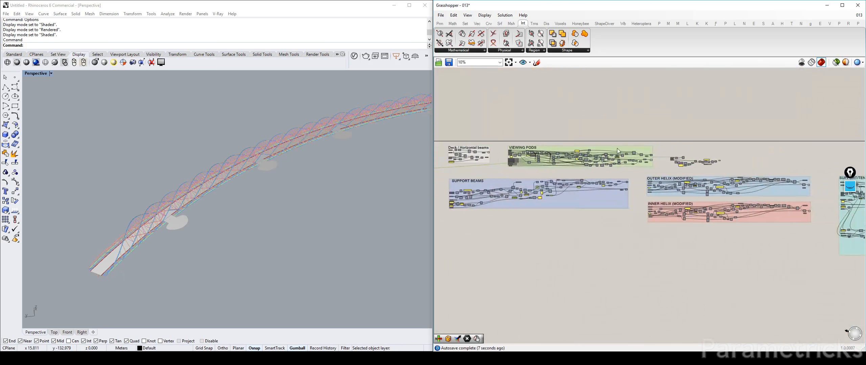
{"action": "scroll", "coordinate": [680, 157], "scroll_direction": "up", "scroll_amount": 10}
{"action": "key", "text": "ctrl+v"}
{"action": "left_click_drag", "start_coordinate": [650, 205], "coordinate": [746, 169]}
{"action": "left_click", "coordinate": [642, 158]}
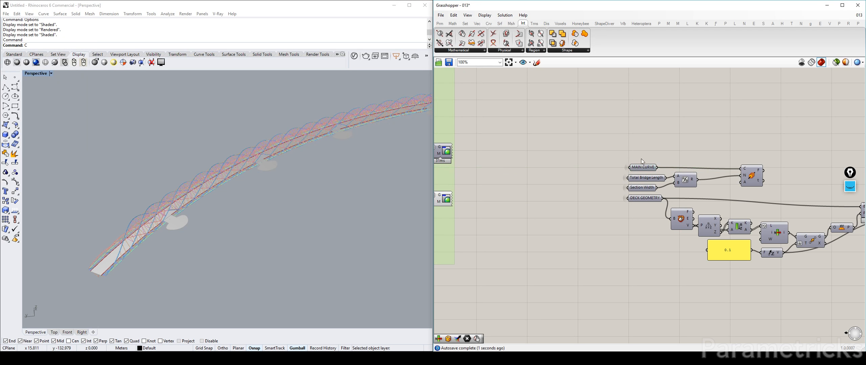
{"action": "left_click_drag", "start_coordinate": [642, 167], "coordinate": [639, 169]}
Step: Add a Curve | Plane intersection component and connect the Perp Frames output to its P input
{"action": "scroll", "coordinate": [623, 150], "scroll_direction": "down", "scroll_amount": 2}
{"action": "right_click_drag", "start_coordinate": [701, 169], "coordinate": [597, 156]}
{"action": "scroll", "coordinate": [598, 156], "scroll_direction": "up", "scroll_amount": 3}
{"action": "scroll", "coordinate": [598, 158], "scroll_direction": "down", "scroll_amount": 3}
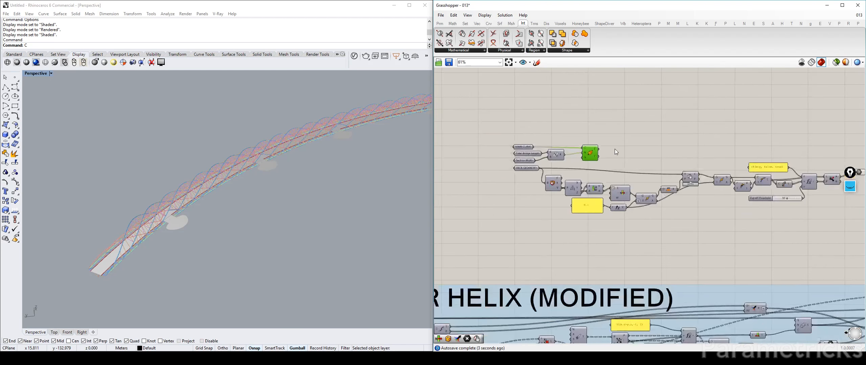
{"action": "double_click", "coordinate": [609, 141]}
{"action": "type", "text": "inter"}
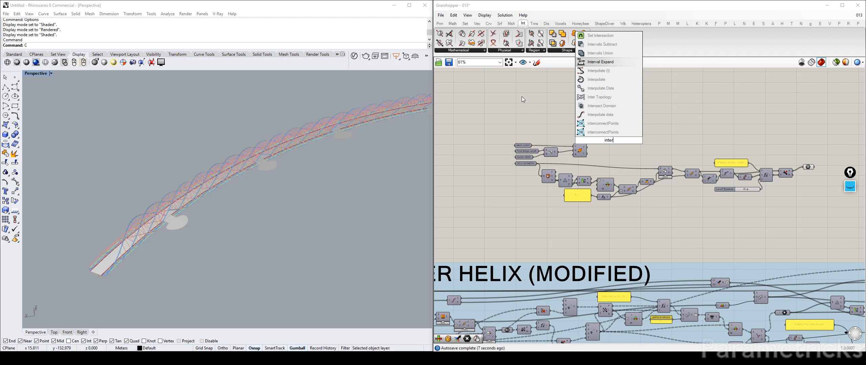
{"action": "left_click", "coordinate": [473, 51]}
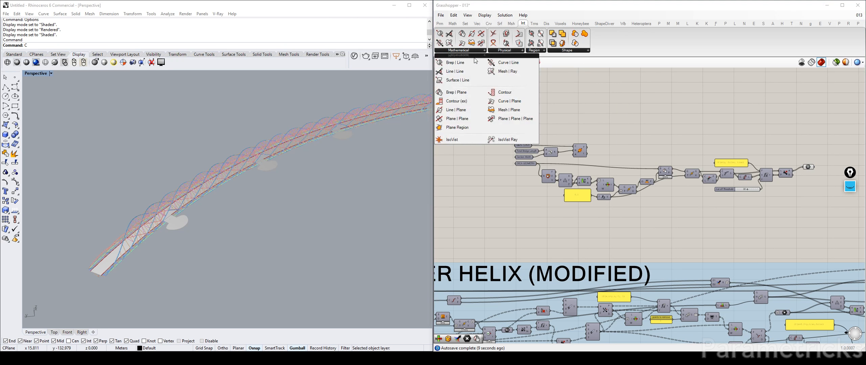
{"action": "left_click_drag", "start_coordinate": [507, 101], "coordinate": [637, 117]}
{"action": "left_click_drag", "start_coordinate": [588, 149], "coordinate": [623, 118]}
{"action": "scroll", "coordinate": [623, 119], "scroll_direction": "up", "scroll_amount": 3}
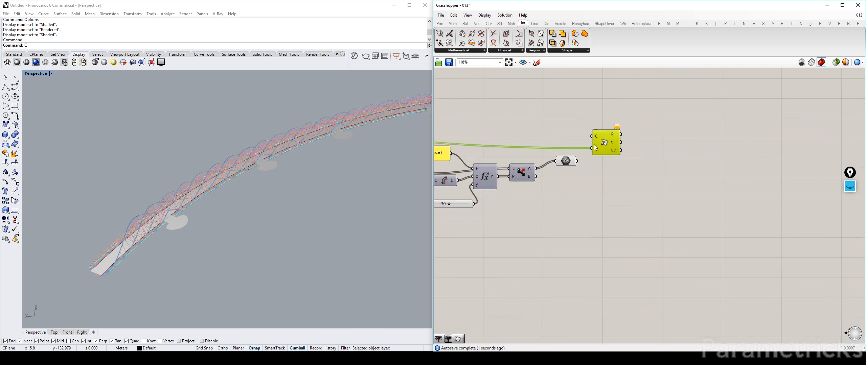
Step: Feed Dispatch's A output directly into the C input of Curve | Plane and delete the intermediate Geometry parameter
{"action": "left_click_drag", "start_coordinate": [577, 161], "coordinate": [596, 141]}
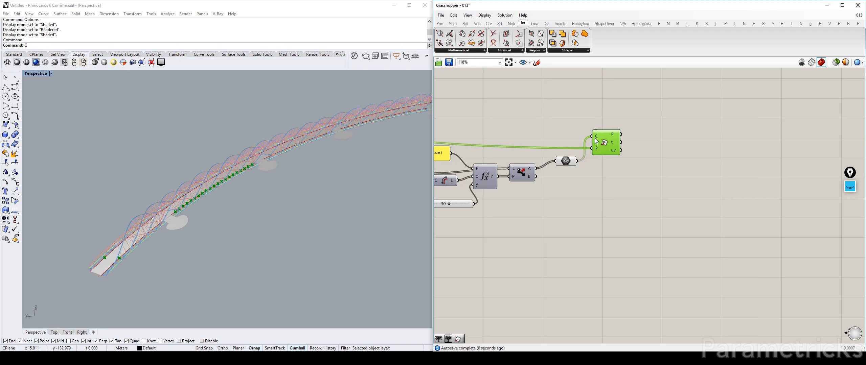
{"action": "left_click_drag", "start_coordinate": [605, 145], "coordinate": [605, 168]}
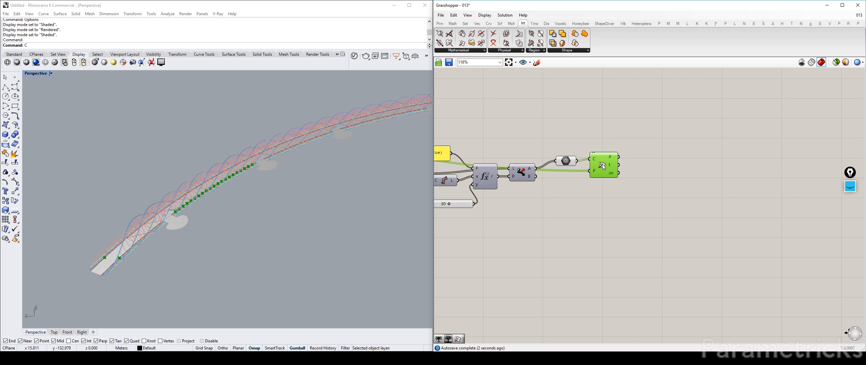
{"action": "scroll", "coordinate": [604, 166], "scroll_direction": "up", "scroll_amount": 3}
{"action": "left_click", "coordinate": [528, 153]}
{"action": "left_click_drag", "start_coordinate": [479, 174], "coordinate": [572, 132]}
{"action": "key", "text": "Delete"}
Step: Graft the P input of Curve | Plane and inspect the intersection points along the deck edges in the viewport
{"action": "mouse_move", "coordinate": [559, 117]}
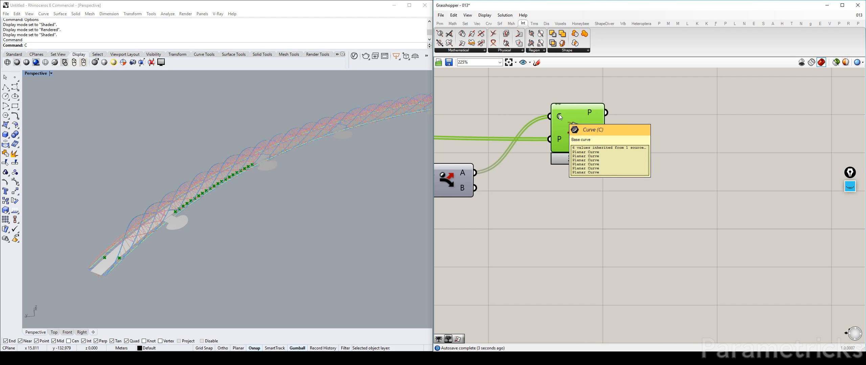
{"action": "right_click", "coordinate": [559, 142]}
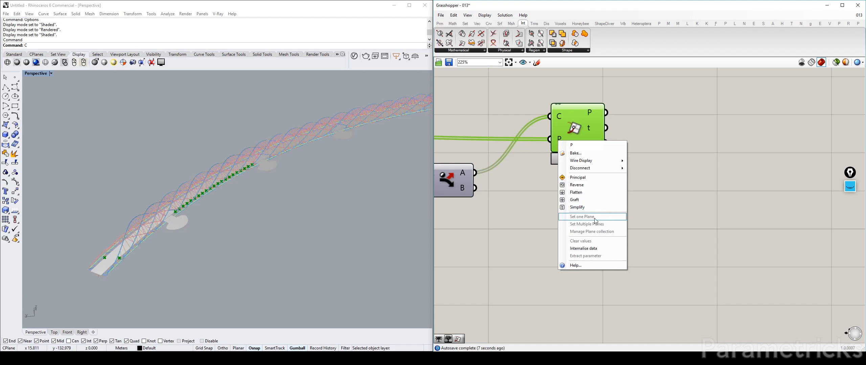
{"action": "left_click", "coordinate": [594, 200]}
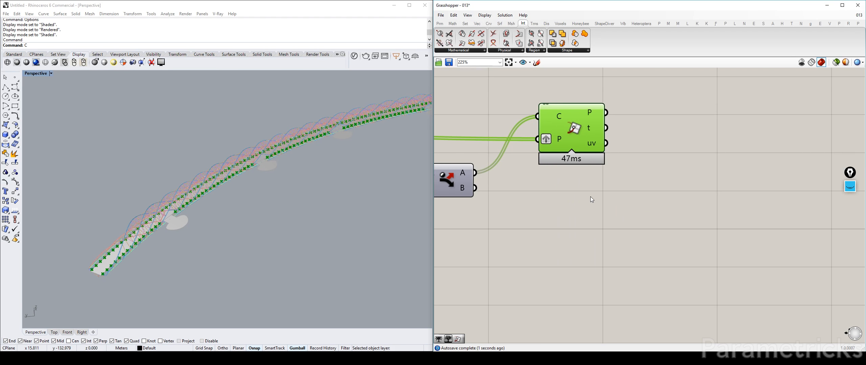
{"action": "scroll", "coordinate": [226, 215], "scroll_direction": "up", "scroll_amount": 10}
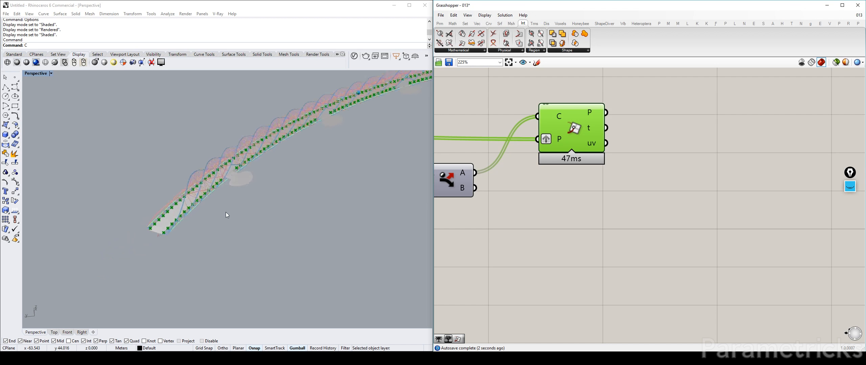
{"action": "scroll", "coordinate": [229, 209], "scroll_direction": "up", "scroll_amount": 6}
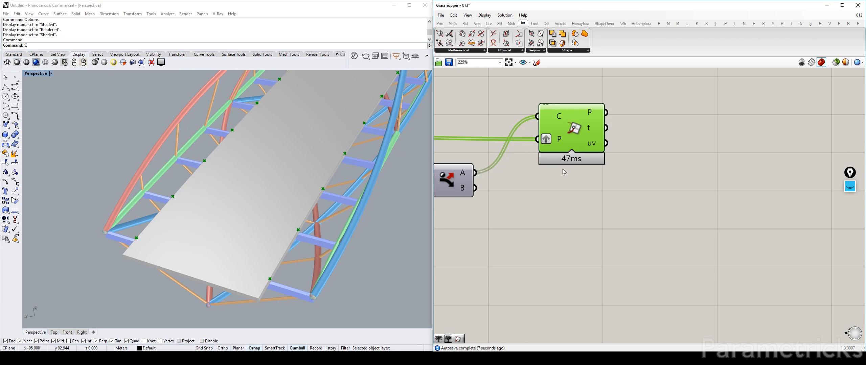
Step: Examine the moved deck outline in the definition and check the deck edge detail against the reference photo
{"action": "scroll", "coordinate": [563, 170], "scroll_direction": "down", "scroll_amount": 3}
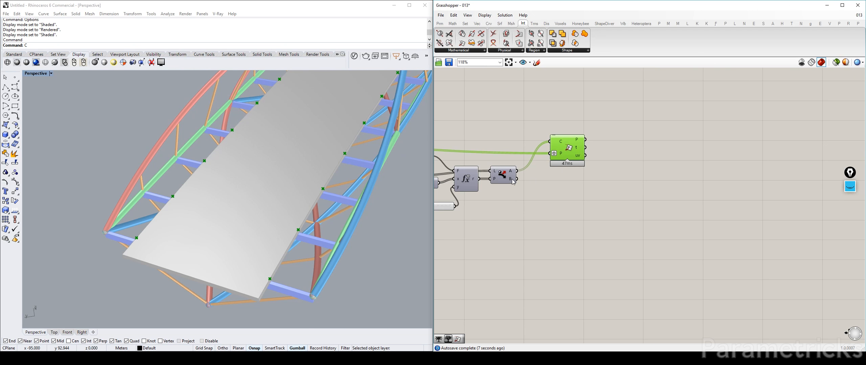
{"action": "left_click", "coordinate": [624, 175]}
{"action": "right_click_drag", "start_coordinate": [506, 171], "coordinate": [663, 155]}
{"action": "right_click_drag", "start_coordinate": [475, 156], "coordinate": [556, 151]}
{"action": "left_click_drag", "start_coordinate": [560, 157], "coordinate": [555, 158]}
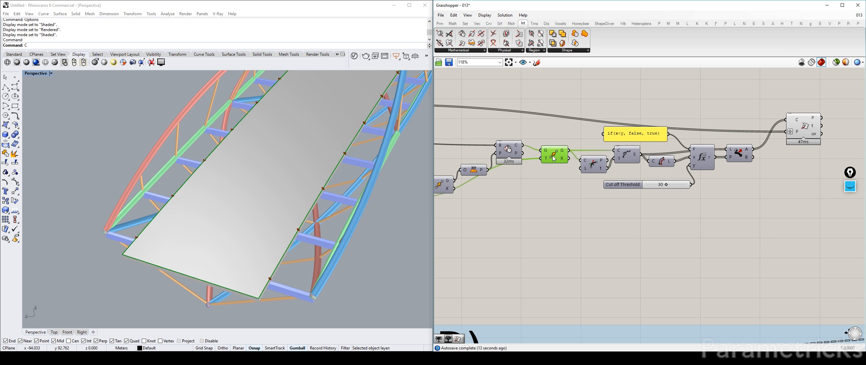
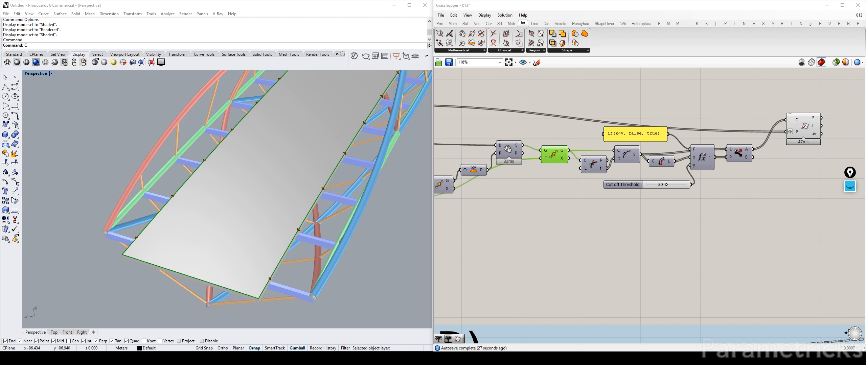
{"action": "key", "text": "alt+Tab"}
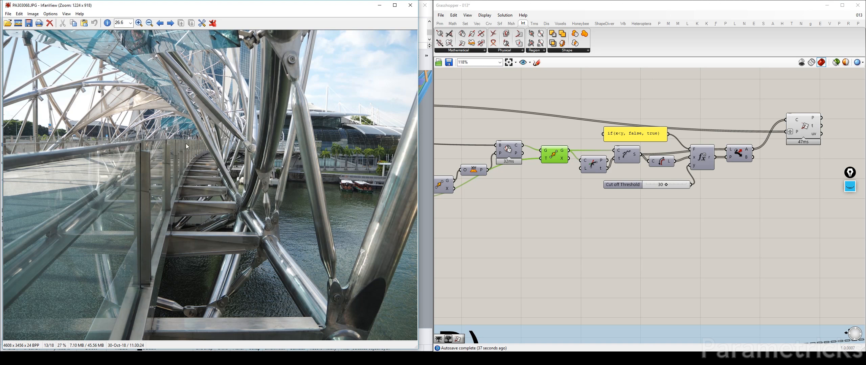
{"action": "left_click", "coordinate": [380, 5]}
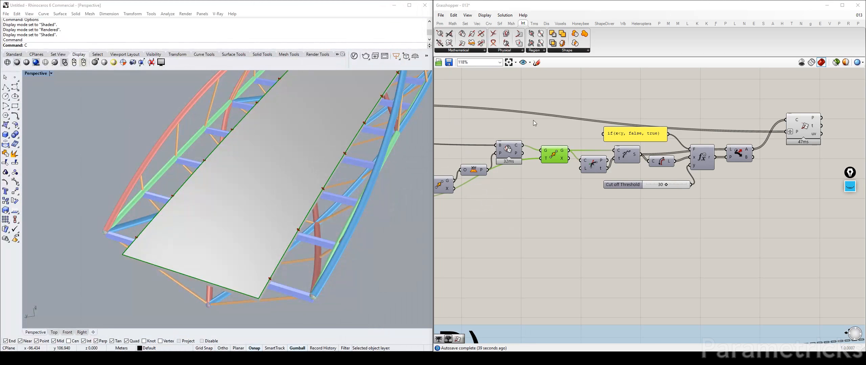
Step: Make room after the Move component, add an Offset Curve and connect Move's G output to its C input
{"action": "right_click_drag", "start_coordinate": [579, 137], "coordinate": [492, 128]}
{"action": "left_click_drag", "start_coordinate": [727, 90], "coordinate": [601, 160]}
{"action": "double_click", "coordinate": [521, 114]}
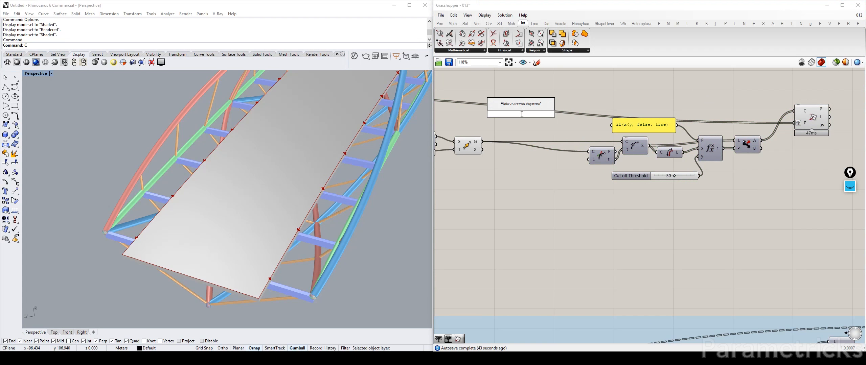
{"action": "type", "text": "off"}
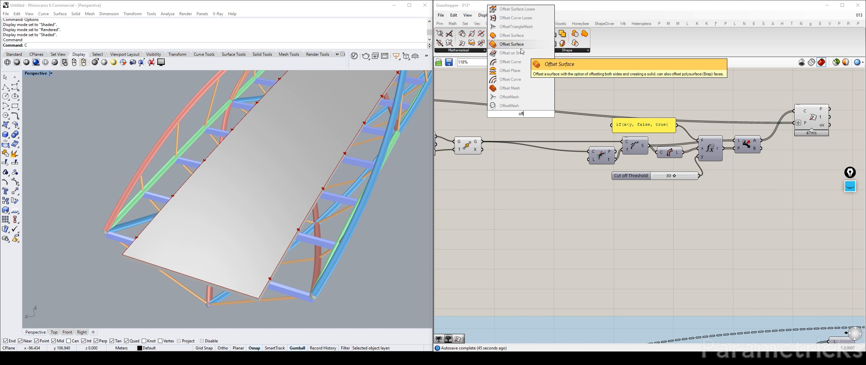
{"action": "double_click", "coordinate": [520, 158]}
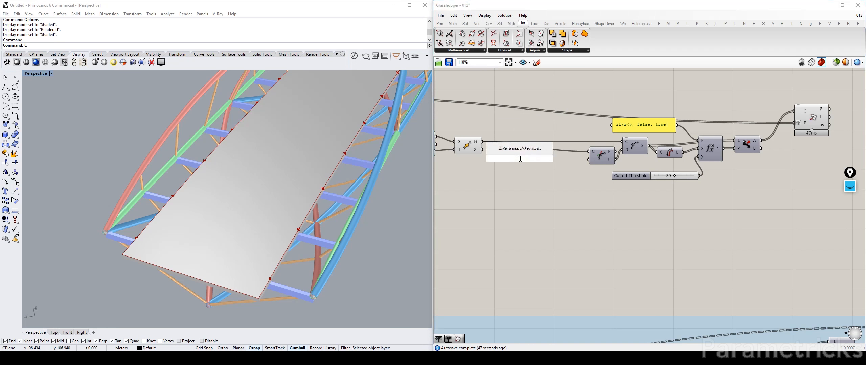
{"action": "type", "text": "offset"}
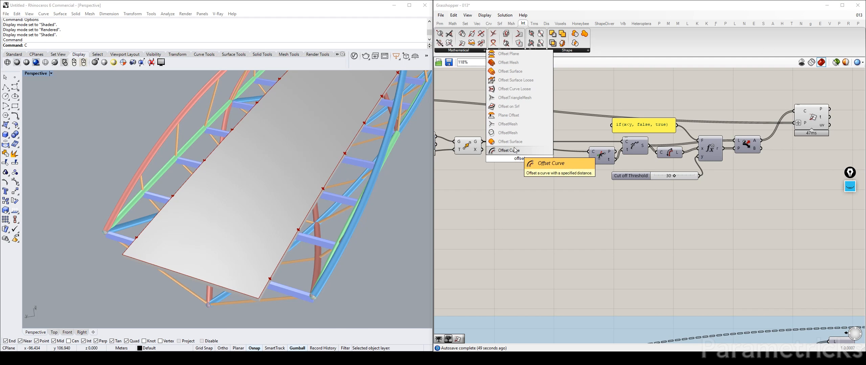
{"action": "key", "text": "Return"}
{"action": "left_click_drag", "start_coordinate": [480, 142], "coordinate": [506, 147]}
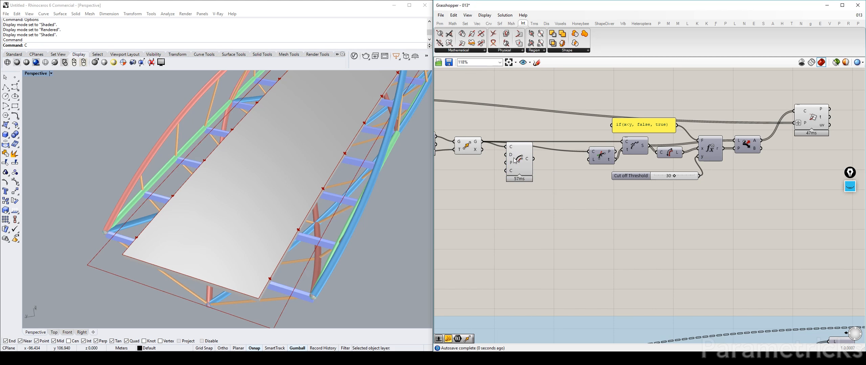
Step: Give the D input of Offset Curve the expression -x so the deck outline offsets inwards
{"action": "right_click_drag", "start_coordinate": [488, 172], "coordinate": [560, 158]}
{"action": "right_click", "coordinate": [580, 142]}
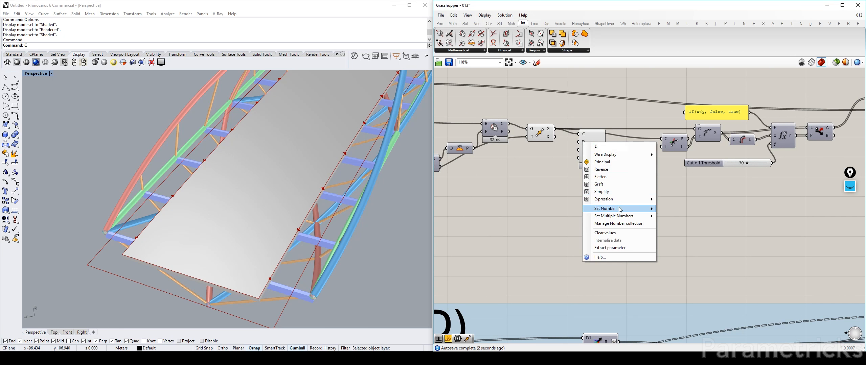
{"action": "mouse_move", "coordinate": [623, 208]}
{"action": "left_click_drag", "start_coordinate": [674, 210], "coordinate": [664, 210]}
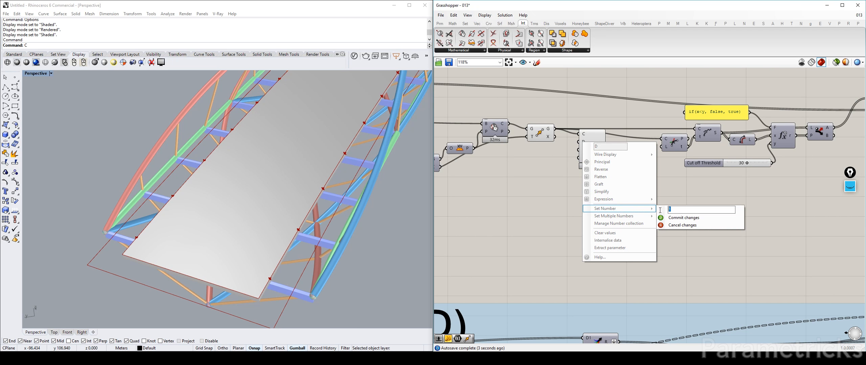
{"action": "left_click", "coordinate": [533, 183]}
{"action": "right_click", "coordinate": [584, 141]}
{"action": "mouse_move", "coordinate": [622, 200]}
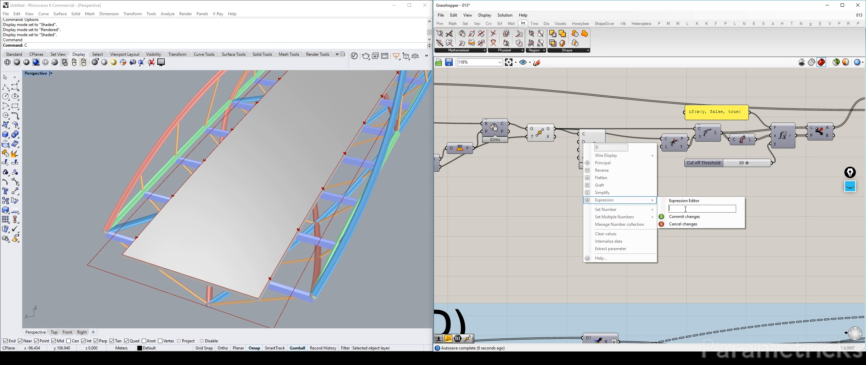
{"action": "type", "text": "-x"}
{"action": "left_click", "coordinate": [683, 217]}
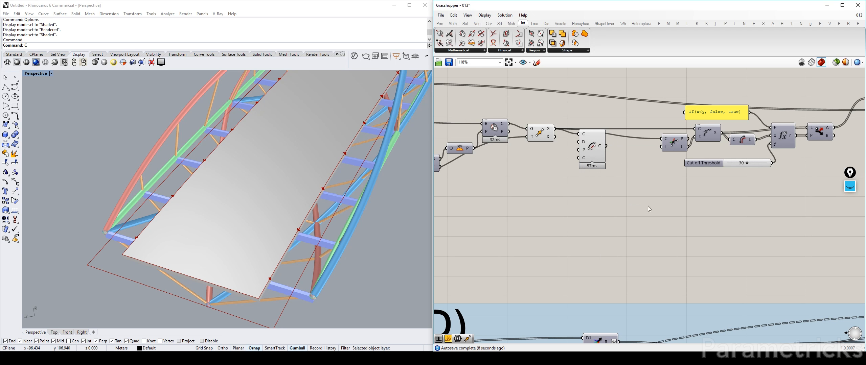
Step: Add a panel containing 0.05 and connect it to the D input of Offset Curve
{"action": "double_click", "coordinate": [550, 187]}
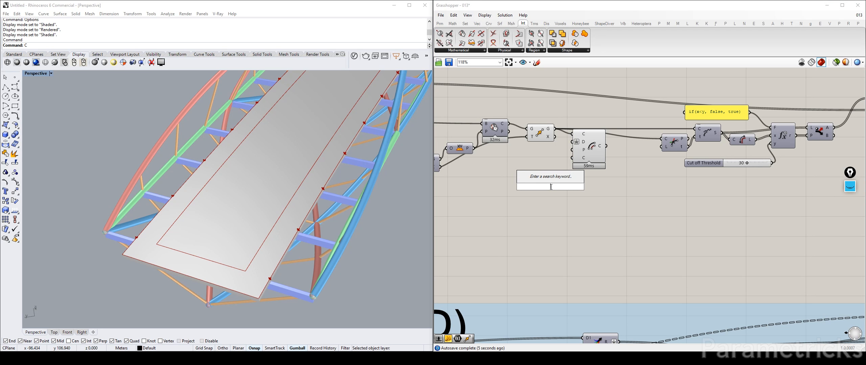
{"action": "type", "text": "\"0.5"}
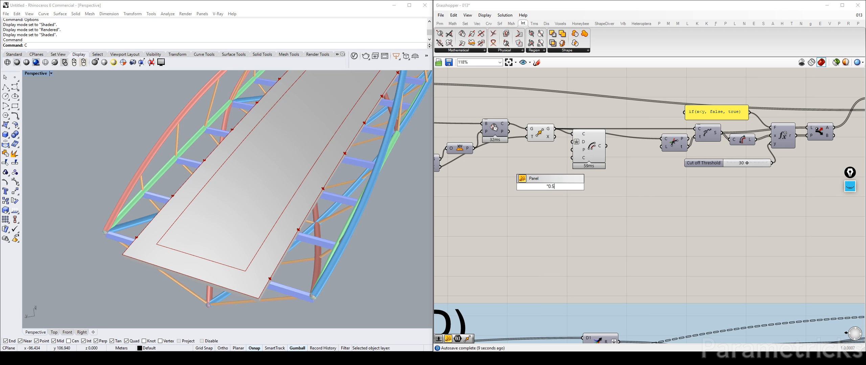
{"action": "key", "text": "Return"}
{"action": "double_click", "coordinate": [533, 170]}
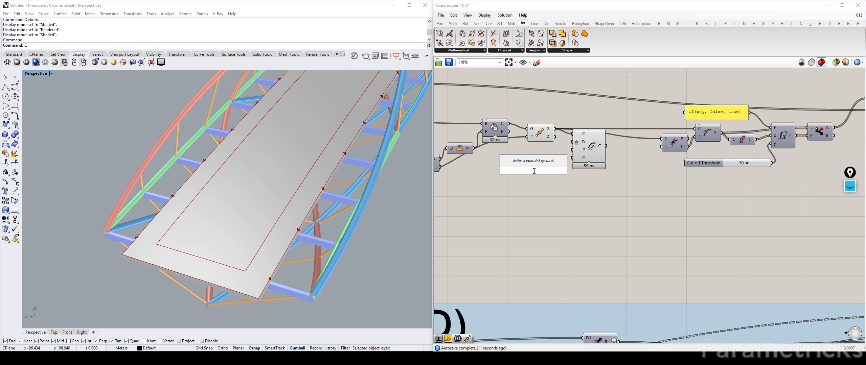
{"action": "type", "text": "\"0.0"}
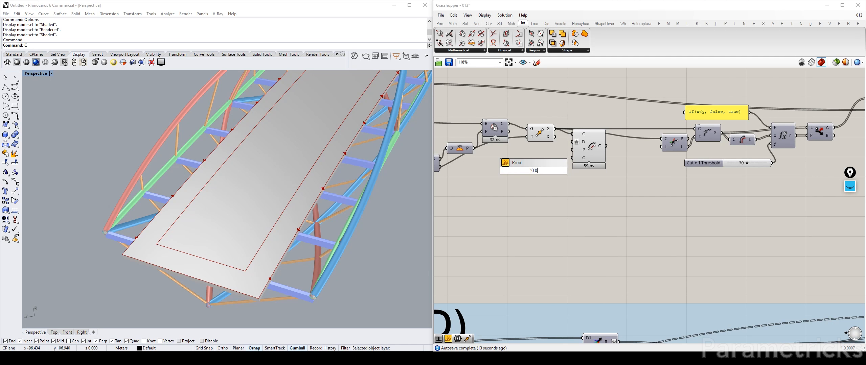
{"action": "key", "text": "Return"}
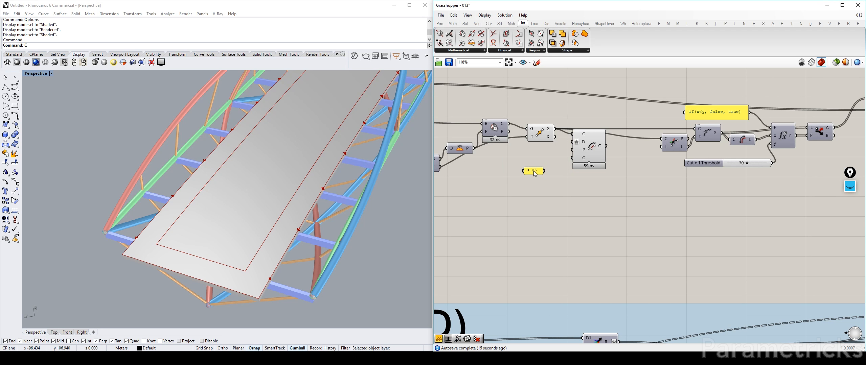
{"action": "scroll", "coordinate": [533, 170], "scroll_direction": "up", "scroll_amount": 3}
{"action": "left_click_drag", "start_coordinate": [541, 168], "coordinate": [587, 128]}
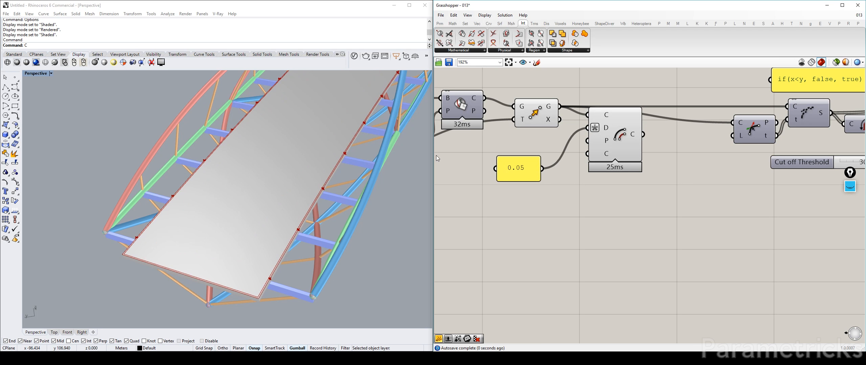
Step: Set the offset distance panel to 0.03, name it "offset for edges" and widen it to show the full name
{"action": "double_click", "coordinate": [503, 158]}
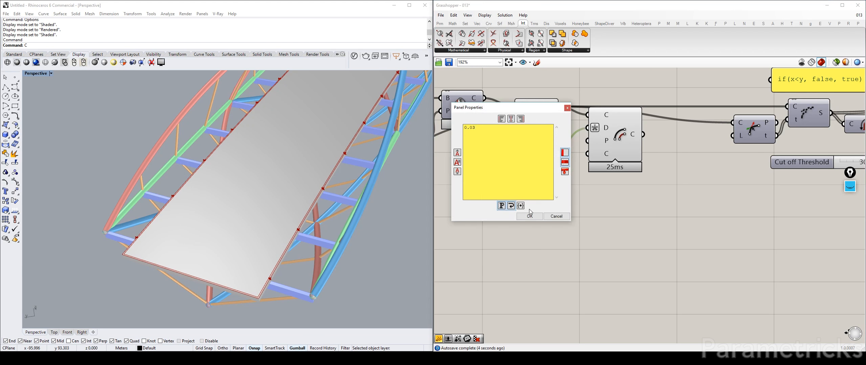
{"action": "left_click", "coordinate": [529, 216]}
{"action": "scroll", "coordinate": [545, 138], "scroll_direction": "down", "scroll_amount": 5}
{"action": "right_click", "coordinate": [534, 161]}
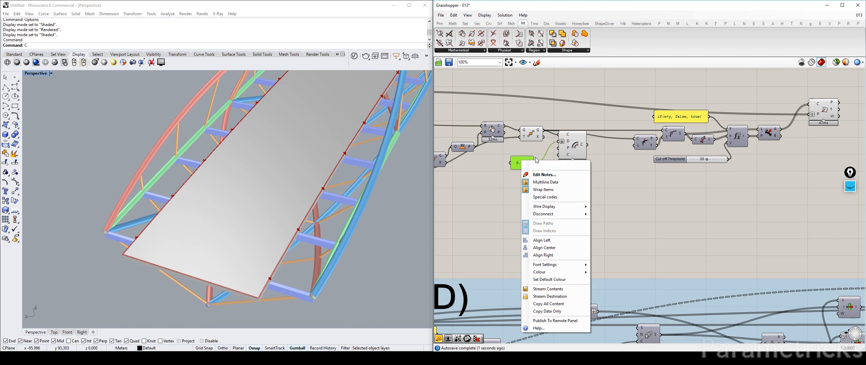
{"action": "type", "text": "offsfset to iunside"}
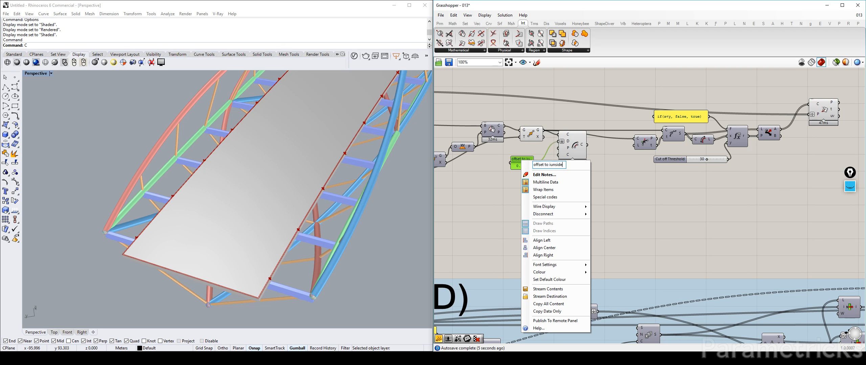
{"action": "key", "text": "BackSpace"}
{"action": "key", "text": "BackSpace"}
{"action": "key", "text": "BackSpace"}
{"action": "key", "text": "BackSpace"}
{"action": "key", "text": "BackSpace"}
{"action": "type", "text": "ns"}
{"action": "key", "text": "BackSpace"}
{"action": "key", "text": "BackSpace"}
{"action": "key", "text": "BackSpace"}
{"action": "key", "text": "BackSpace"}
{"action": "key", "text": "BackSpace"}
{"action": "key", "text": "BackSpace"}
{"action": "type", "text": "for edge"}
{"action": "left_click", "coordinate": [492, 170]}
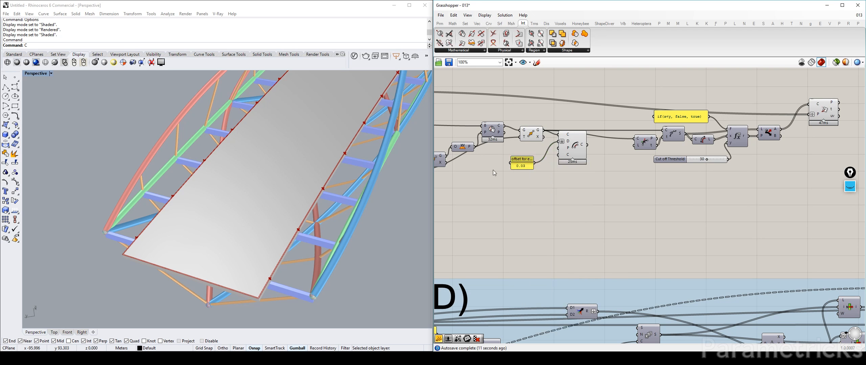
{"action": "left_click_drag", "start_coordinate": [510, 163], "coordinate": [477, 161]}
Step: Transfer the downstream wires from Move's G output to Offset Curve's output, keeping Move's G output connected to Offset Curve's C input
{"action": "scroll", "coordinate": [536, 165], "scroll_direction": "down", "scroll_amount": 2}
{"action": "right_click_drag", "start_coordinate": [538, 165], "coordinate": [592, 171]}
{"action": "scroll", "coordinate": [730, 164], "scroll_direction": "up", "scroll_amount": 2}
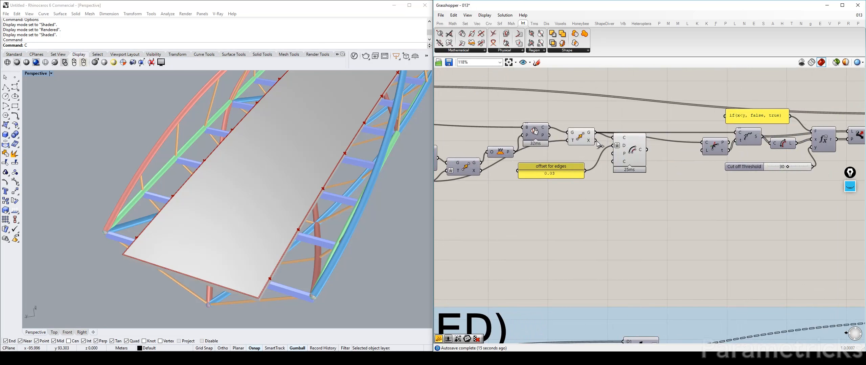
{"action": "left_click", "coordinate": [583, 137]}
{"action": "left_click_drag", "start_coordinate": [596, 133], "coordinate": [646, 150], "text": "ctrl+shift"}
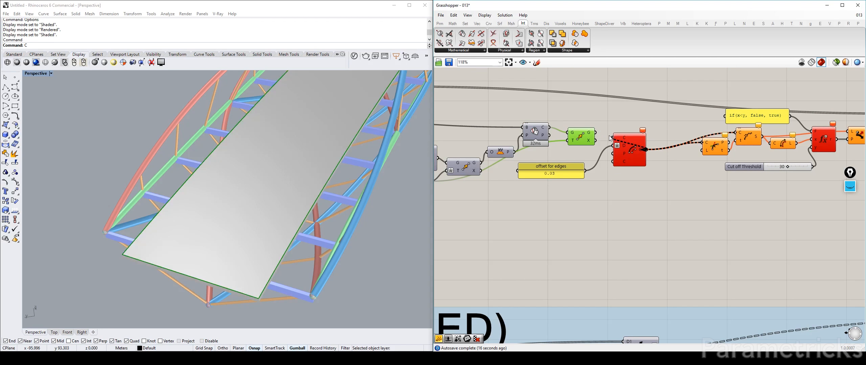
{"action": "left_click", "coordinate": [629, 149]}
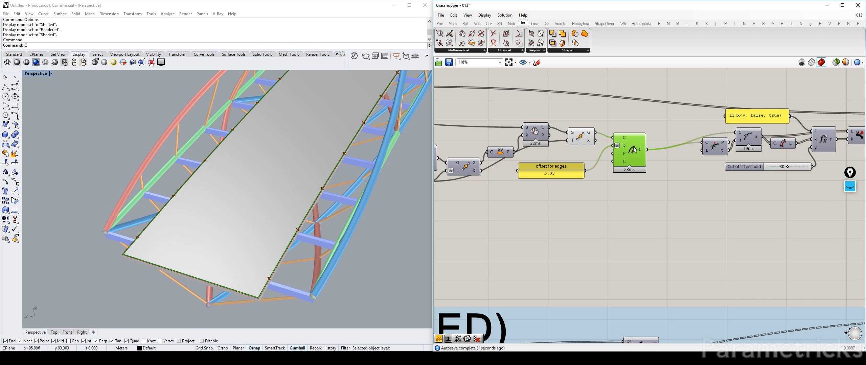
{"action": "left_click", "coordinate": [586, 136]}
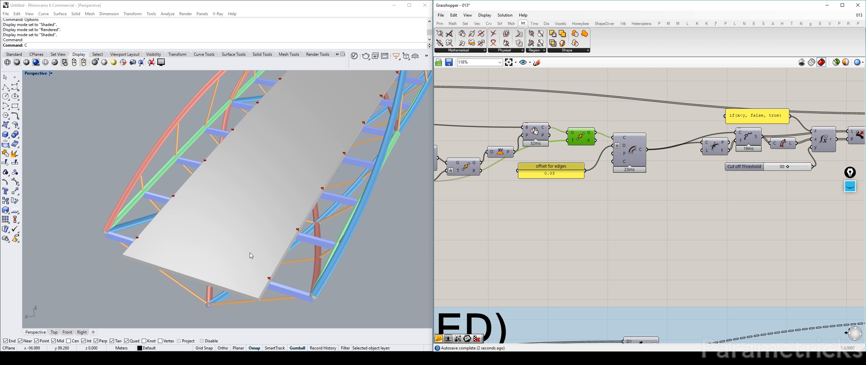
Step: Compare the offset curve with the deck edge in the Top view and set the "offset for edges" panel to 0.05
{"action": "double_click", "coordinate": [29, 74]}
{"action": "double_click", "coordinate": [28, 75]}
{"action": "scroll", "coordinate": [191, 116], "scroll_direction": "up", "scroll_amount": 10}
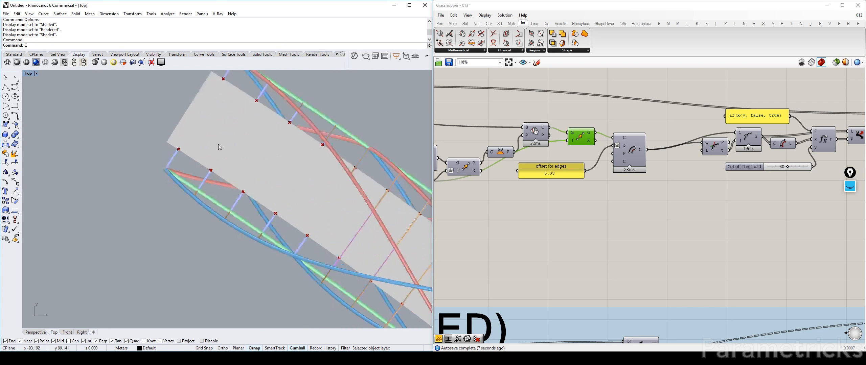
{"action": "left_click", "coordinate": [629, 151]}
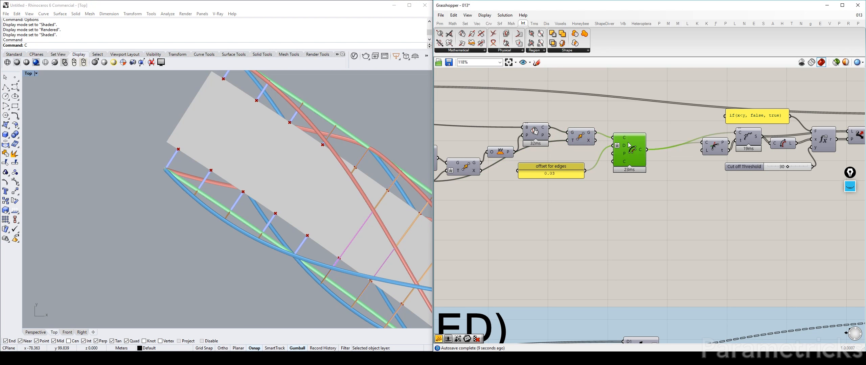
{"action": "scroll", "coordinate": [253, 126], "scroll_direction": "up", "scroll_amount": 6}
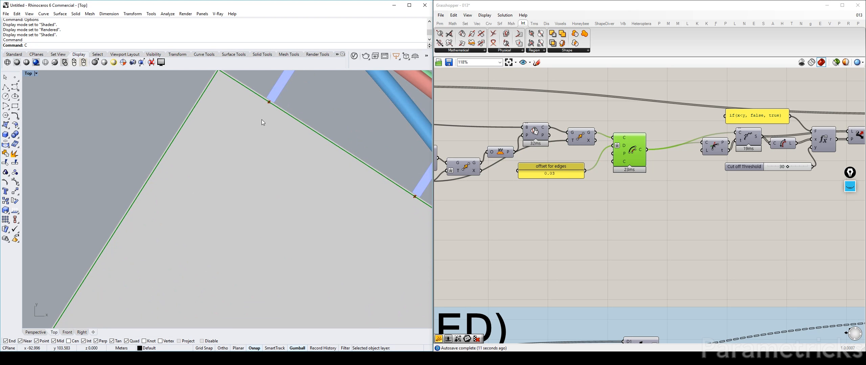
{"action": "double_click", "coordinate": [557, 172]}
{"action": "type", "text": "0.0"}
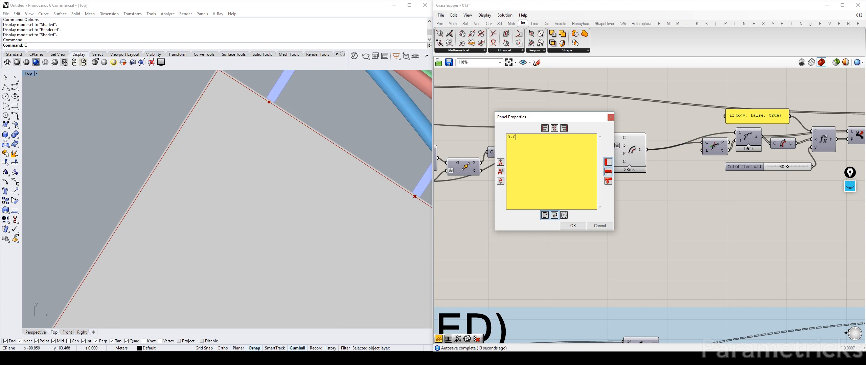
{"action": "left_click", "coordinate": [573, 226]}
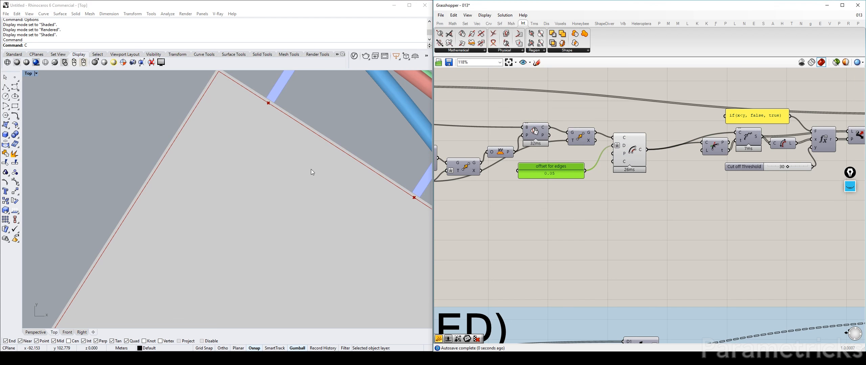
Step: Examine the Curve | Plane component and its intersection points along the inset deck edges in the Top view
{"action": "scroll", "coordinate": [624, 147], "scroll_direction": "down", "scroll_amount": 4}
{"action": "right_click_drag", "start_coordinate": [592, 144], "coordinate": [434, 143]}
{"action": "scroll", "coordinate": [617, 126], "scroll_direction": "up", "scroll_amount": 2}
{"action": "left_click", "coordinate": [616, 126]}
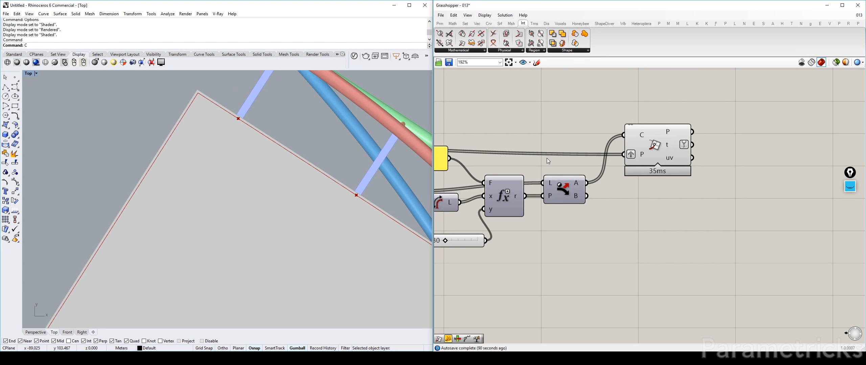
{"action": "scroll", "coordinate": [357, 177], "scroll_direction": "down", "scroll_amount": 3}
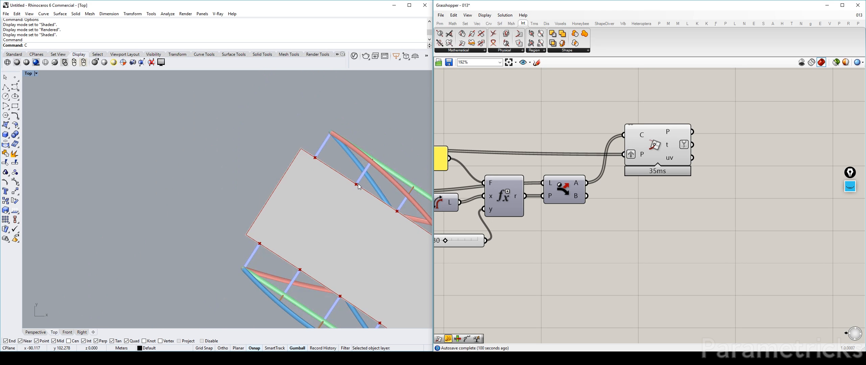
Step: Add a Center Box component and place it beyond the Curve | Plane component's outputs
{"action": "double_click", "coordinate": [650, 215]}
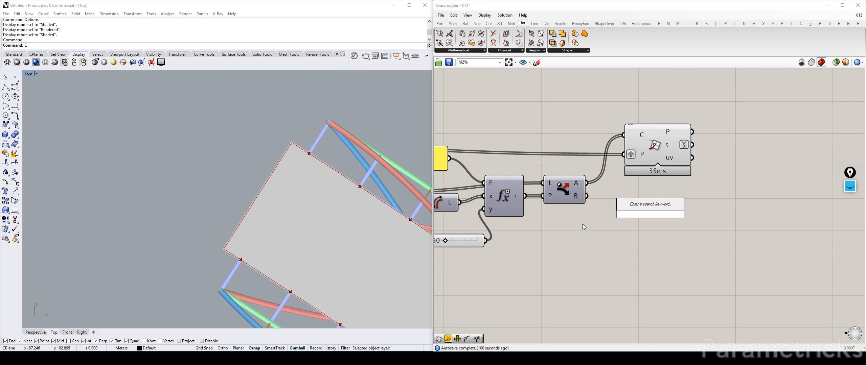
{"action": "type", "text": "center"}
{"action": "key", "text": "Up"}
{"action": "key", "text": "Up"}
{"action": "key", "text": "Return"}
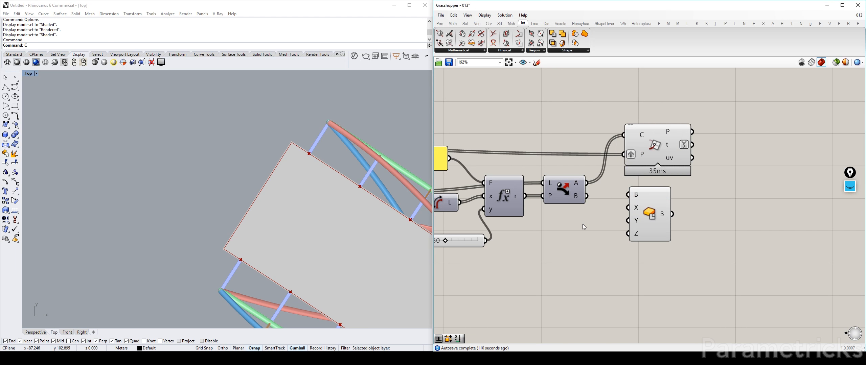
{"action": "left_click_drag", "start_coordinate": [652, 215], "coordinate": [770, 195]}
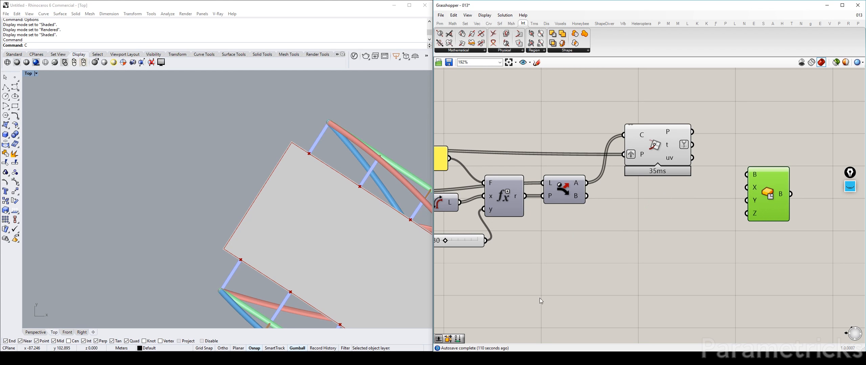
Step: Check the railing posts in the reference photo and inspect the intersection point near the deck corner up close
{"action": "key", "text": "alt+Tab"}
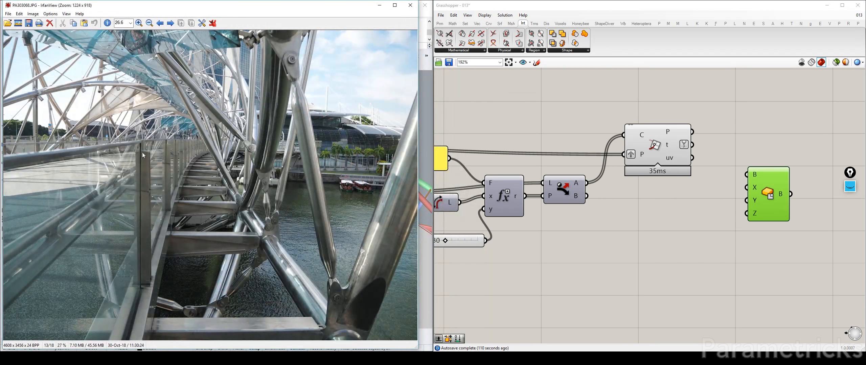
{"action": "left_click", "coordinate": [598, 291]}
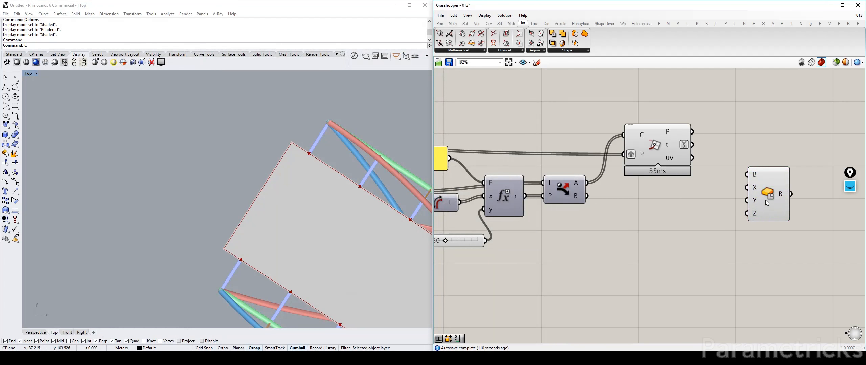
{"action": "right_click_drag", "start_coordinate": [774, 190], "coordinate": [629, 192]}
{"action": "left_click", "coordinate": [639, 192]}
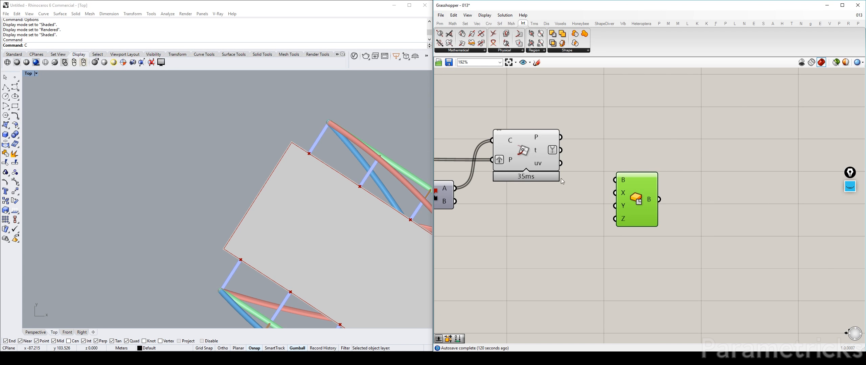
{"action": "mouse_move", "coordinate": [547, 171]}
{"action": "scroll", "coordinate": [315, 151], "scroll_direction": "up", "scroll_amount": 3}
{"action": "scroll", "coordinate": [315, 150], "scroll_direction": "up", "scroll_amount": 4}
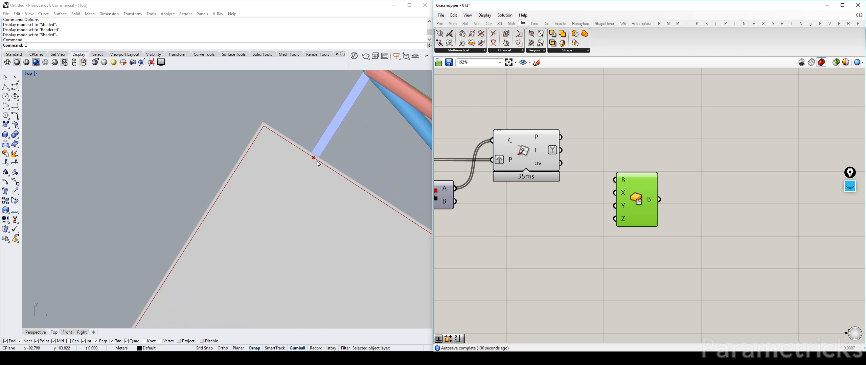
Step: Add a Curve Closest Point component and place it above the Center Box component
{"action": "double_click", "coordinate": [561, 198]}
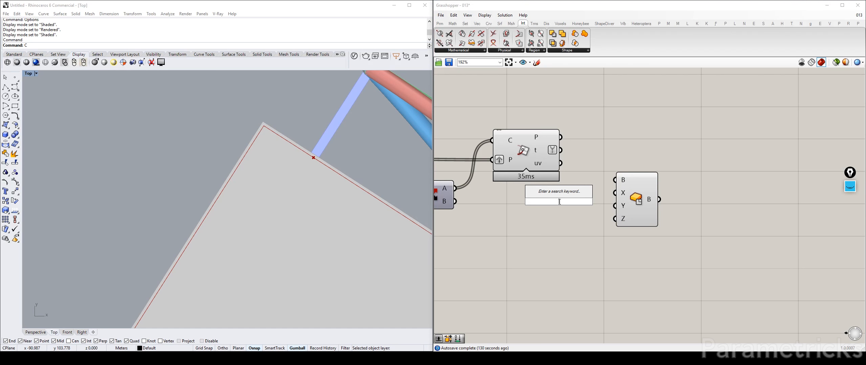
{"action": "type", "text": "clo"}
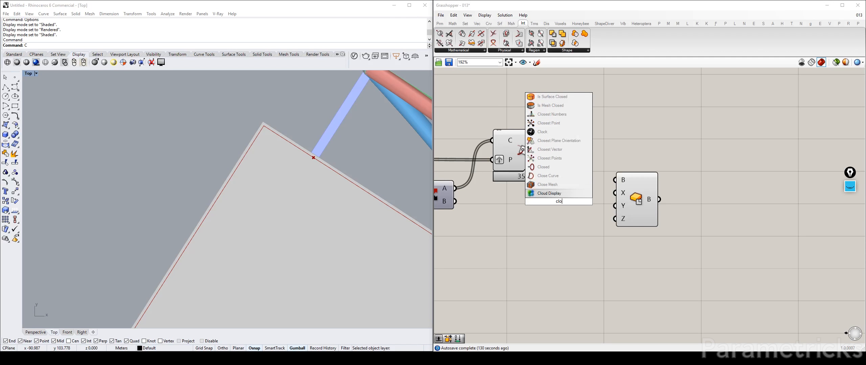
{"action": "key", "text": "BackSpace"}
{"action": "key", "text": "BackSpace"}
{"action": "key", "text": "BackSpace"}
{"action": "type", "text": "curve"}
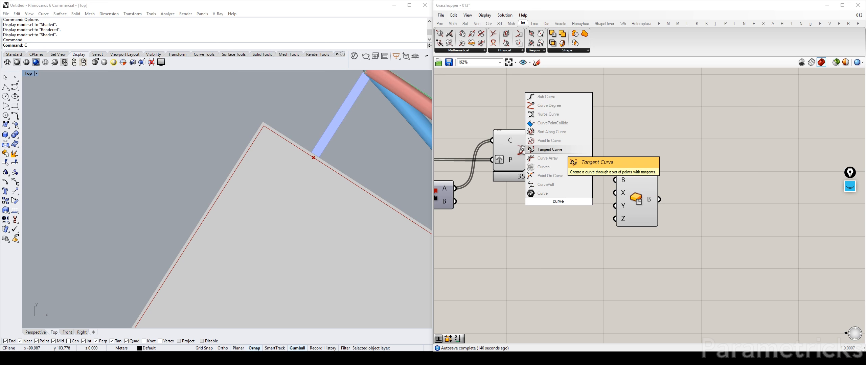
{"action": "type", "text": "point"}
{"action": "left_click", "coordinate": [552, 176]}
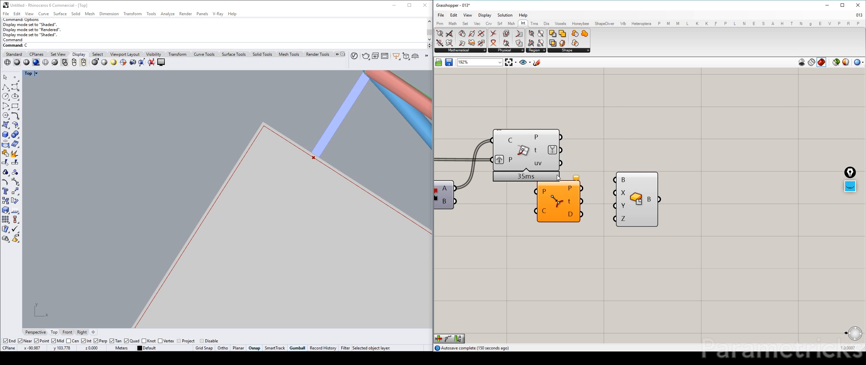
{"action": "left_click_drag", "start_coordinate": [562, 198], "coordinate": [619, 129]}
Step: Simplify both the P and t outputs of the Curve | Plane component
{"action": "right_click_drag", "start_coordinate": [535, 146], "coordinate": [790, 114]}
{"action": "scroll", "coordinate": [541, 154], "scroll_direction": "down", "scroll_amount": 3}
{"action": "left_click", "coordinate": [545, 148]}
{"action": "right_click_drag", "start_coordinate": [730, 134], "coordinate": [479, 154]}
{"action": "scroll", "coordinate": [539, 130], "scroll_direction": "up", "scroll_amount": 3}
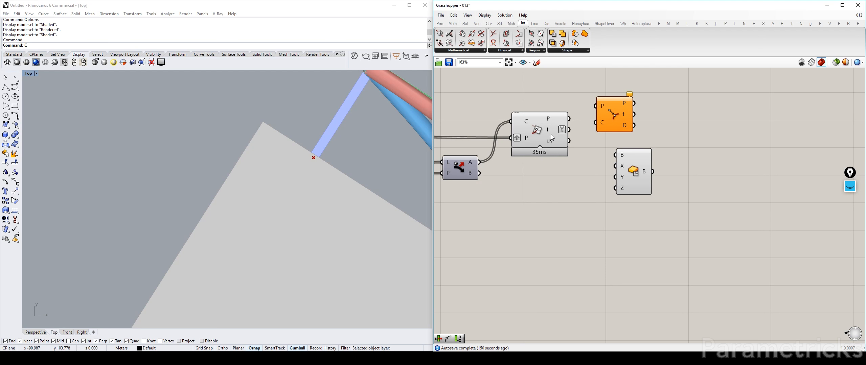
{"action": "mouse_move", "coordinate": [550, 122]}
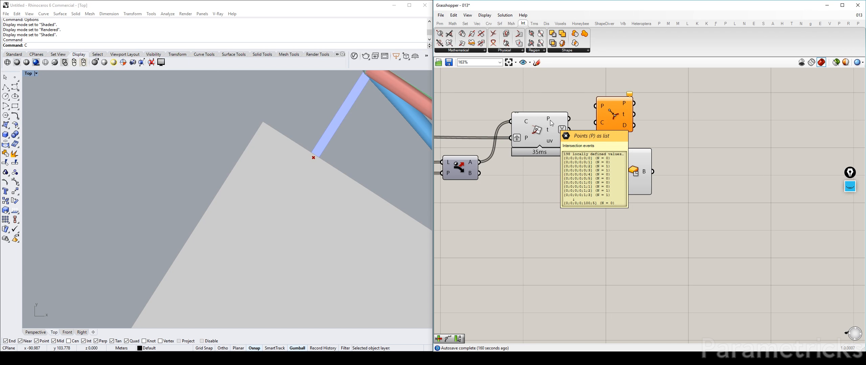
{"action": "right_click", "coordinate": [550, 120]}
{"action": "left_click", "coordinate": [569, 169]}
{"action": "mouse_move", "coordinate": [552, 122]}
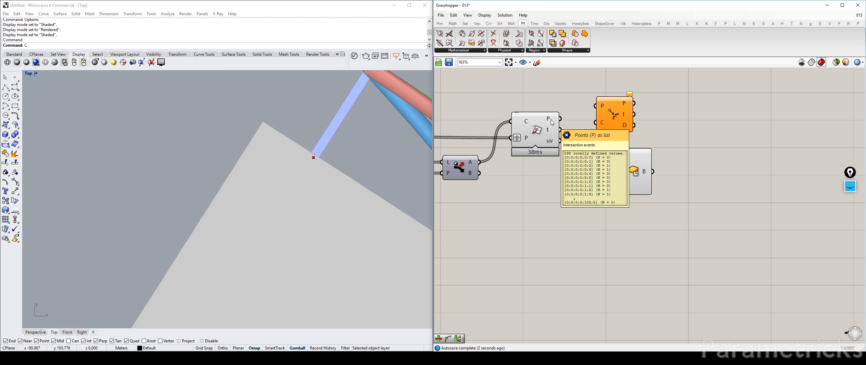
{"action": "right_click", "coordinate": [552, 120]}
{"action": "left_click", "coordinate": [572, 155]}
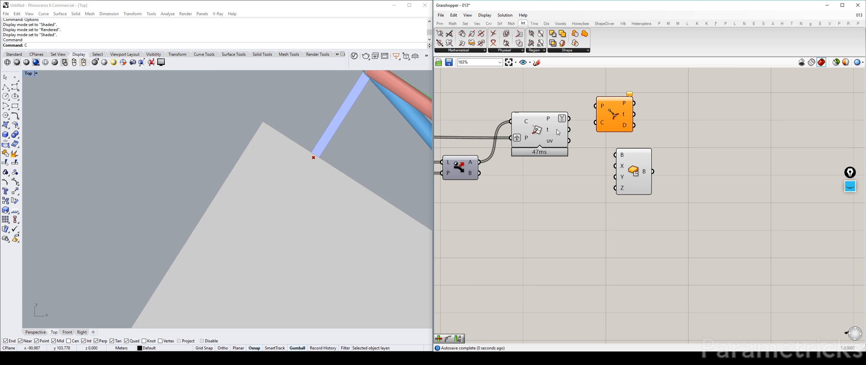
{"action": "right_click", "coordinate": [556, 131]}
{"action": "left_click", "coordinate": [574, 165]}
{"action": "mouse_move", "coordinate": [555, 120]}
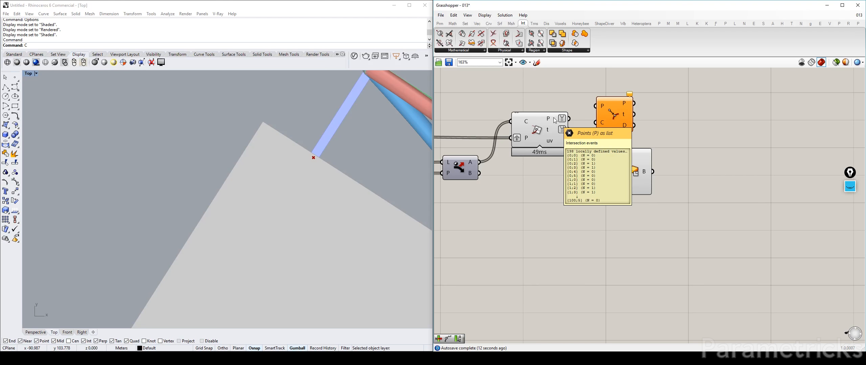
Step: Graft and simplify the C input of the Curve | Plane component and remove the graft from its P input
{"action": "right_click_drag", "start_coordinate": [514, 127], "coordinate": [592, 123]}
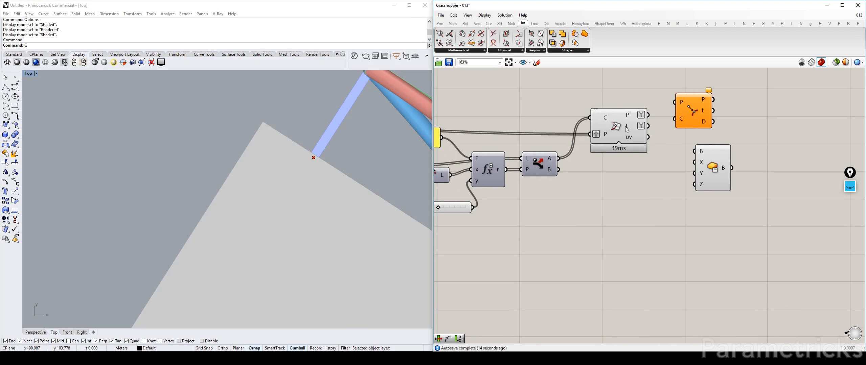
{"action": "right_click_drag", "start_coordinate": [659, 124], "coordinate": [624, 130]}
{"action": "scroll", "coordinate": [517, 126], "scroll_direction": "up", "scroll_amount": 2}
{"action": "right_click", "coordinate": [603, 125]}
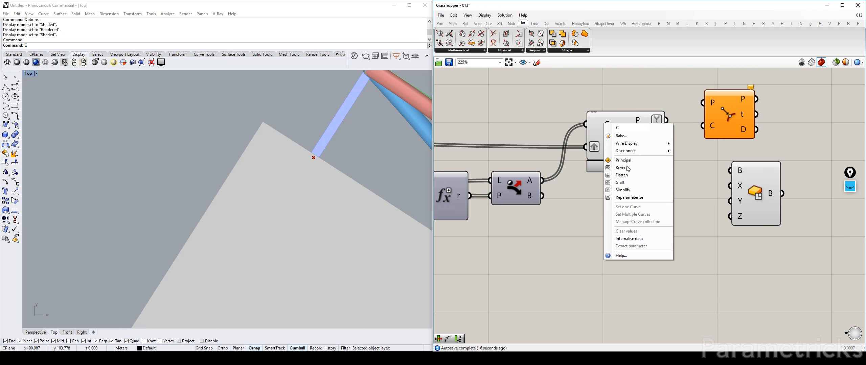
{"action": "left_click", "coordinate": [628, 185]}
{"action": "right_click", "coordinate": [606, 146]}
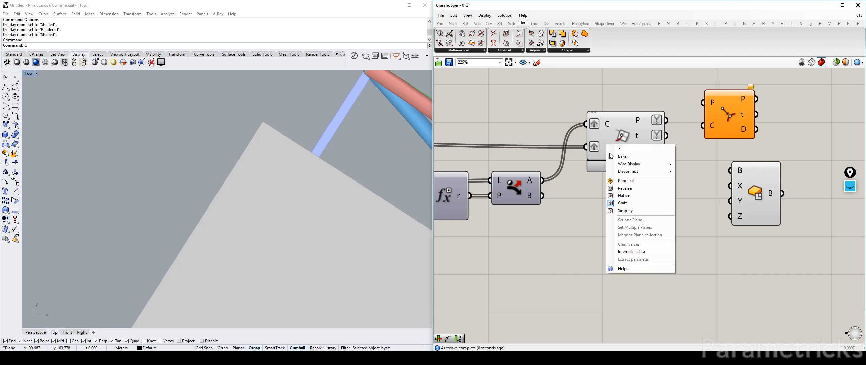
{"action": "left_click", "coordinate": [623, 203]}
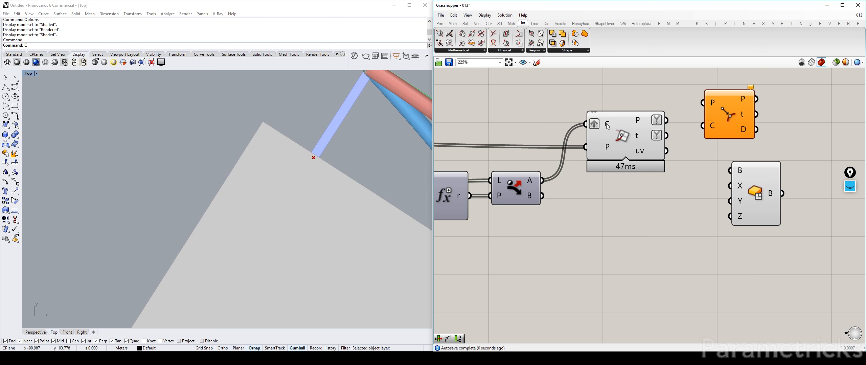
{"action": "right_click", "coordinate": [607, 126]}
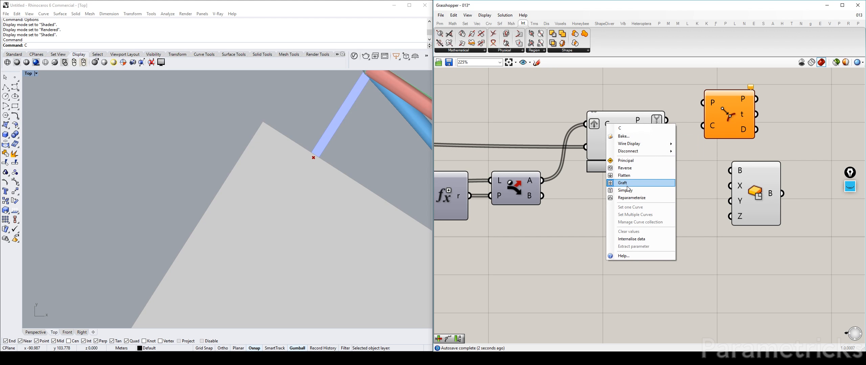
{"action": "left_click", "coordinate": [626, 181]}
{"action": "mouse_move", "coordinate": [606, 127]}
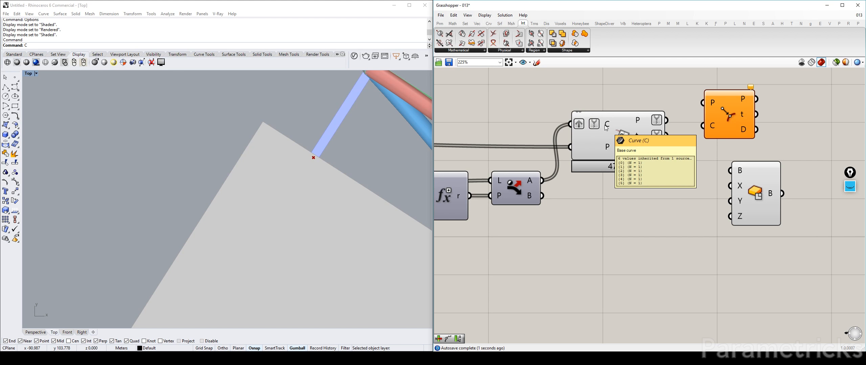
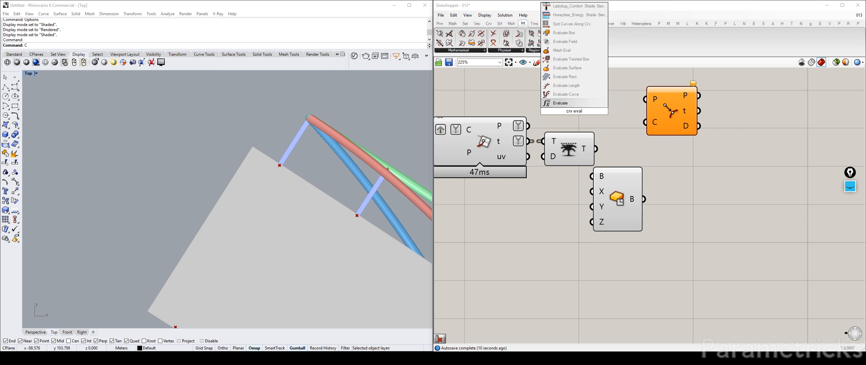
Step: Add an Evaluate Curve component, feeding its grafted C input from Dispatch's A output and its t input from Trim Tree's output
{"action": "left_click", "coordinate": [575, 95]}
{"action": "left_click_drag", "start_coordinate": [540, 143], "coordinate": [622, 114]}
{"action": "scroll", "coordinate": [543, 142], "scroll_direction": "down", "scroll_amount": 5}
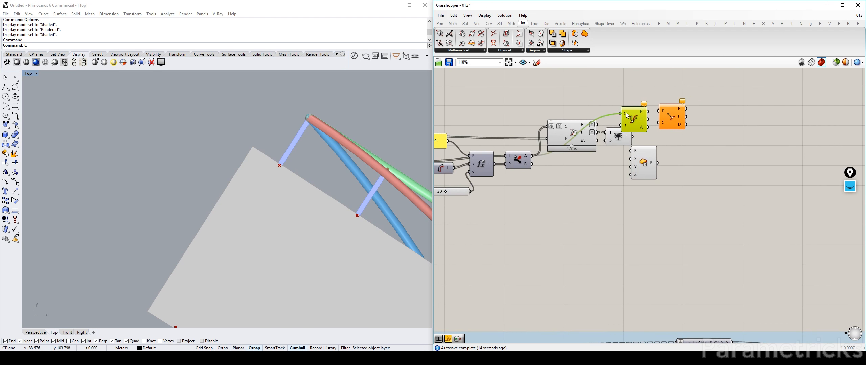
{"action": "scroll", "coordinate": [625, 117], "scroll_direction": "up", "scroll_amount": 4}
{"action": "right_click", "coordinate": [625, 103]}
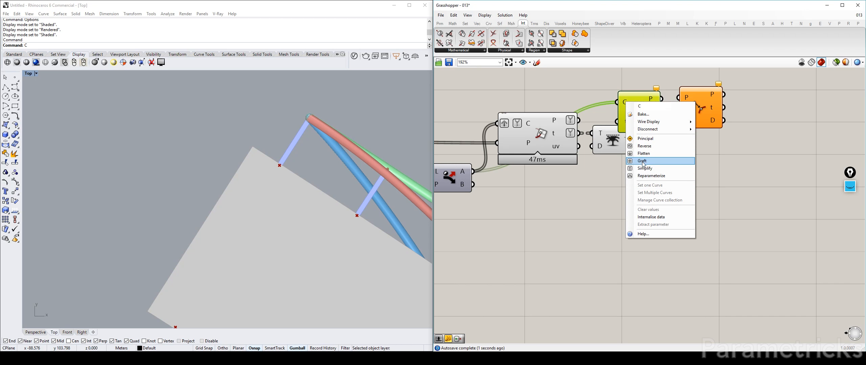
{"action": "left_click", "coordinate": [640, 162]}
{"action": "left_click_drag", "start_coordinate": [624, 115], "coordinate": [655, 139]}
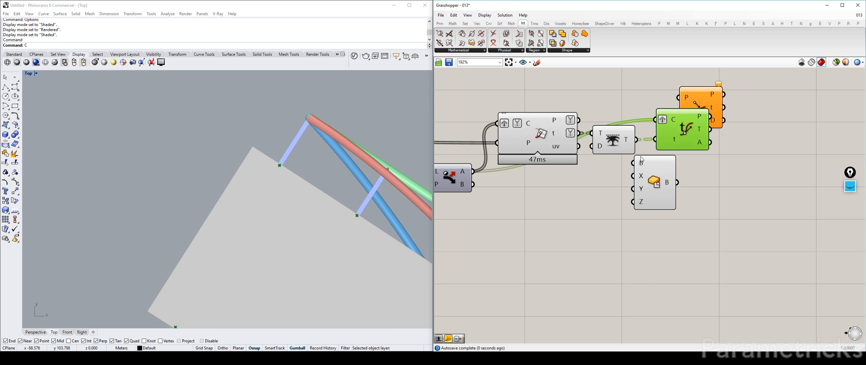
Step: Delete the Curve Closest Point component and move the Center Box component to the free space below Evaluate Curve
{"action": "left_click_drag", "start_coordinate": [696, 96], "coordinate": [709, 88]}
{"action": "key", "text": "Delete"}
{"action": "left_click", "coordinate": [662, 178]}
{"action": "key", "text": "Delete"}
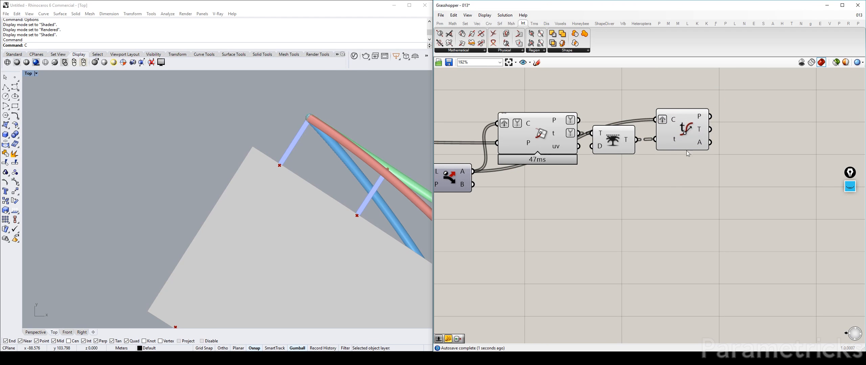
{"action": "left_click_drag", "start_coordinate": [684, 145], "coordinate": [681, 146]}
{"action": "double_click", "coordinate": [682, 178]}
{"action": "left_click", "coordinate": [680, 196]}
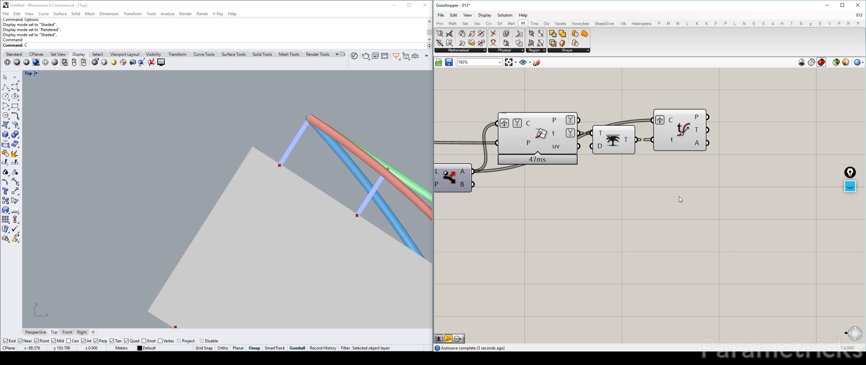
{"action": "key", "text": "ctrl+z"}
{"action": "key", "text": "ctrl+z"}
{"action": "left_click_drag", "start_coordinate": [674, 199], "coordinate": [664, 239]}
Step: Add a Vector Display component fed by Evaluate Curve's P and T outputs and inspect the tangent arrows along the deck edges
{"action": "double_click", "coordinate": [709, 187]}
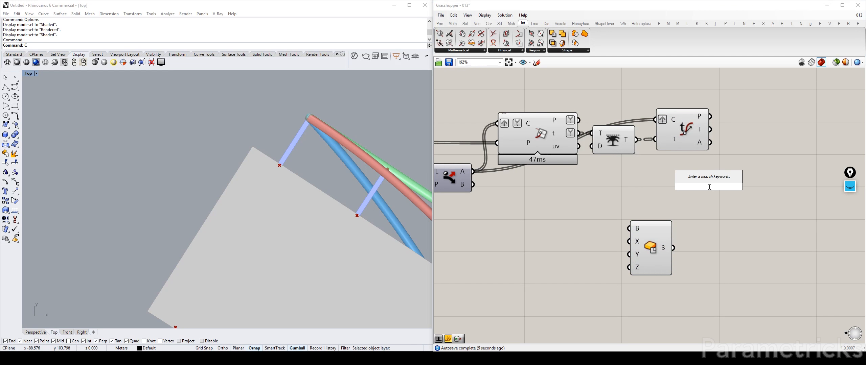
{"action": "type", "text": "vect displ"}
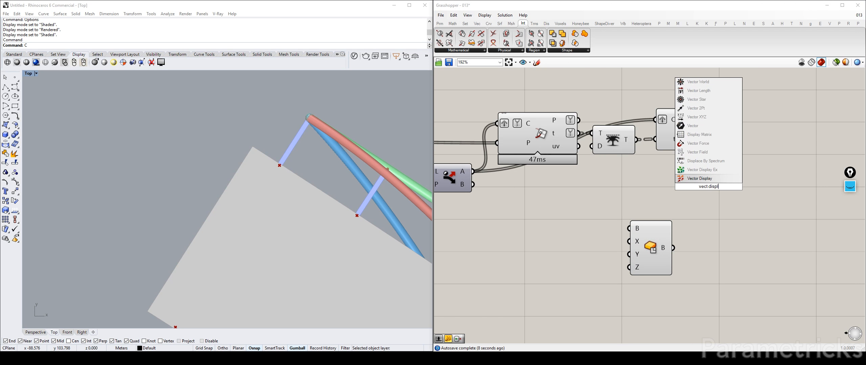
{"action": "key", "text": "Return"}
{"action": "left_click_drag", "start_coordinate": [710, 116], "coordinate": [692, 180]}
{"action": "left_click_drag", "start_coordinate": [710, 129], "coordinate": [749, 126]}
{"action": "left_click", "coordinate": [711, 185]}
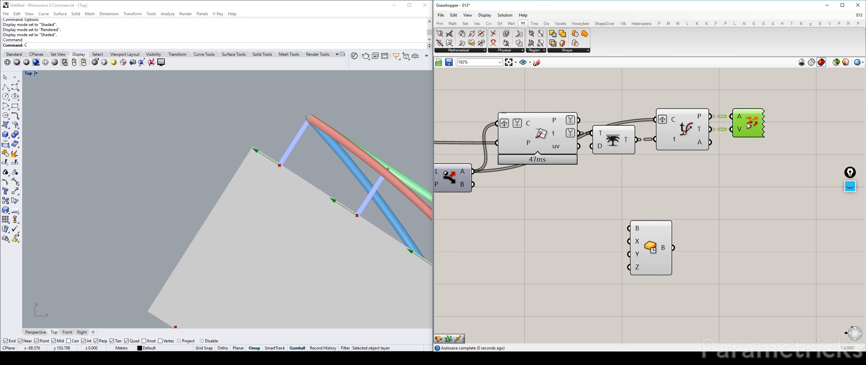
{"action": "scroll", "coordinate": [321, 197], "scroll_direction": "down", "scroll_amount": 4}
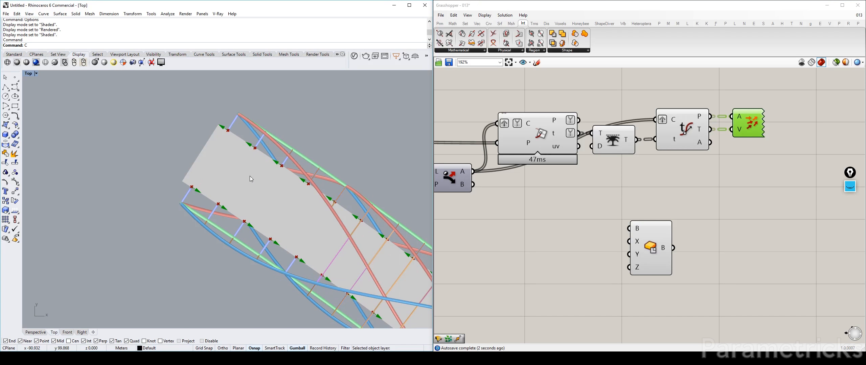
{"action": "scroll", "coordinate": [268, 193], "scroll_direction": "up", "scroll_amount": 5}
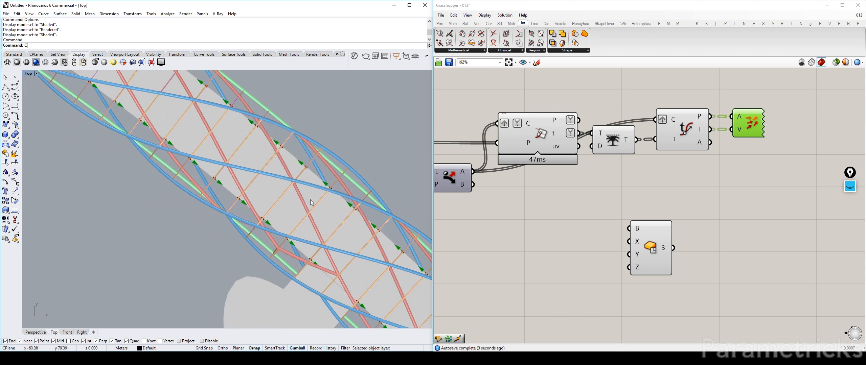
{"action": "right_click_drag", "start_coordinate": [282, 203], "coordinate": [228, 153]}
{"action": "right_click_drag", "start_coordinate": [298, 243], "coordinate": [216, 102]}
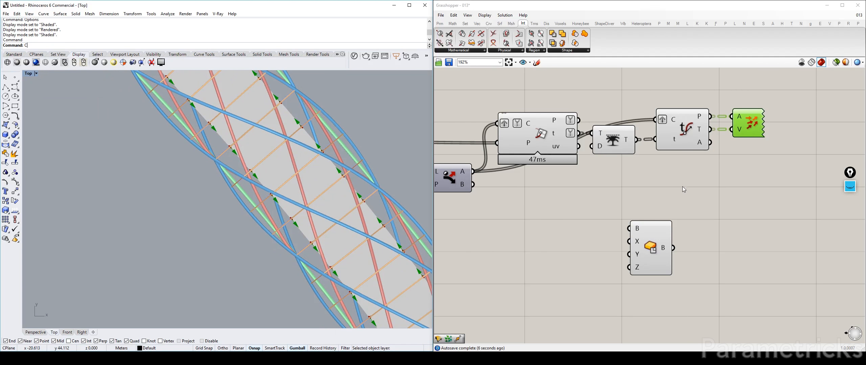
Step: Add a vector Rotate component beside Evaluate Curve and feed its V input from Evaluate Curve's T output
{"action": "double_click", "coordinate": [681, 182]}
{"action": "type", "text": "rot"}
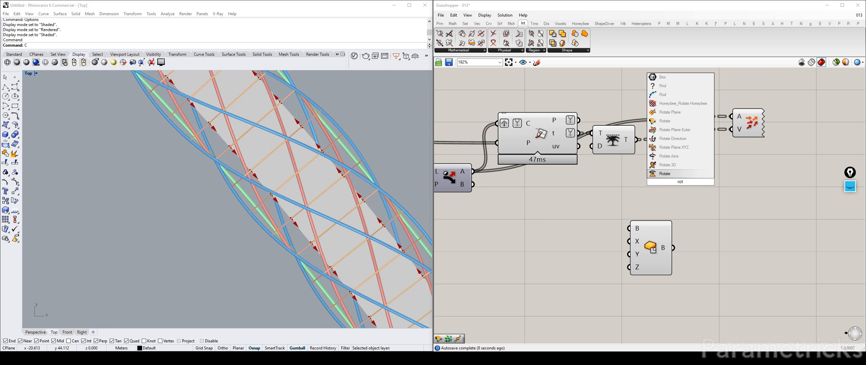
{"action": "type", "text": " vect"}
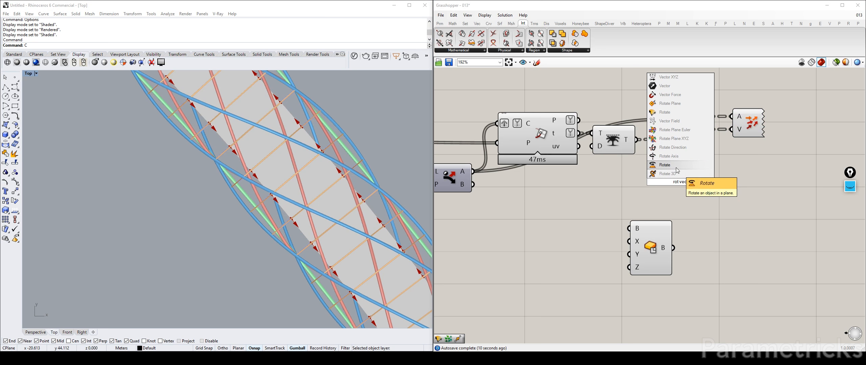
{"action": "left_click", "coordinate": [673, 112]}
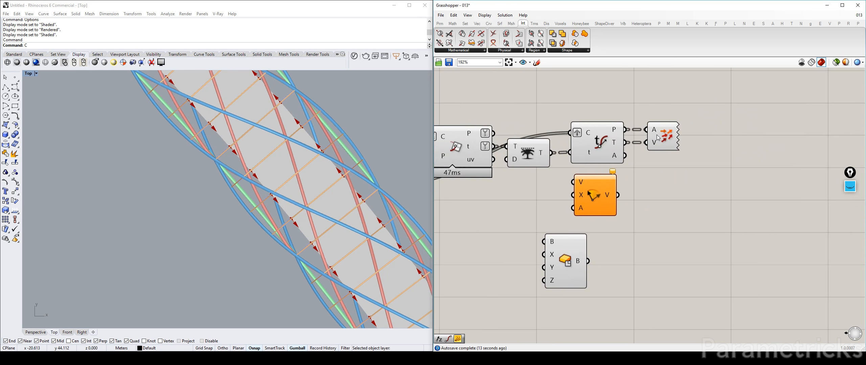
{"action": "left_click_drag", "start_coordinate": [594, 190], "coordinate": [650, 176]}
{"action": "left_click_drag", "start_coordinate": [626, 142], "coordinate": [635, 168]}
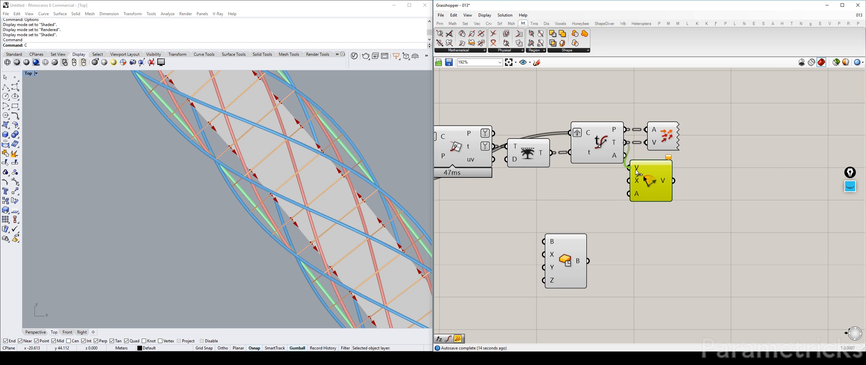
Step: Add a Unit Z component and connect its output to the Rotate component's X input
{"action": "left_click", "coordinate": [609, 182]}
{"action": "type", "text": "Z"}
{"action": "key", "text": "Return"}
{"action": "double_click", "coordinate": [586, 184]}
{"action": "type", "text": "z"}
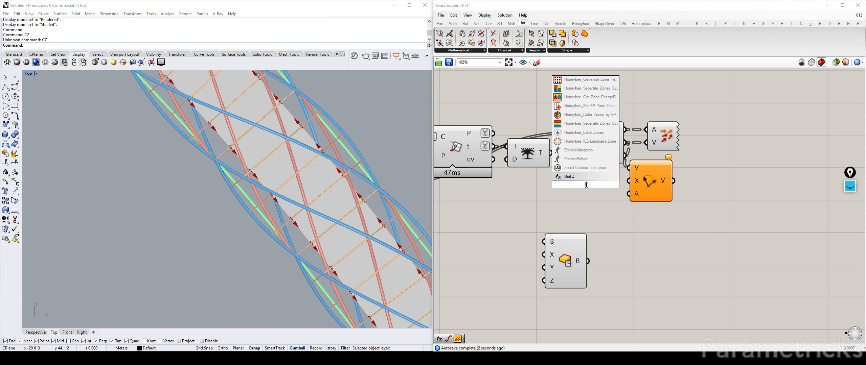
{"action": "key", "text": "Return"}
{"action": "scroll", "coordinate": [587, 188], "scroll_direction": "up", "scroll_amount": 1}
{"action": "left_click_drag", "start_coordinate": [611, 185], "coordinate": [635, 181]}
Step: Internalise the Z vector in the Rotate component's X input and delete the Unit Z component
{"action": "right_click", "coordinate": [645, 181]}
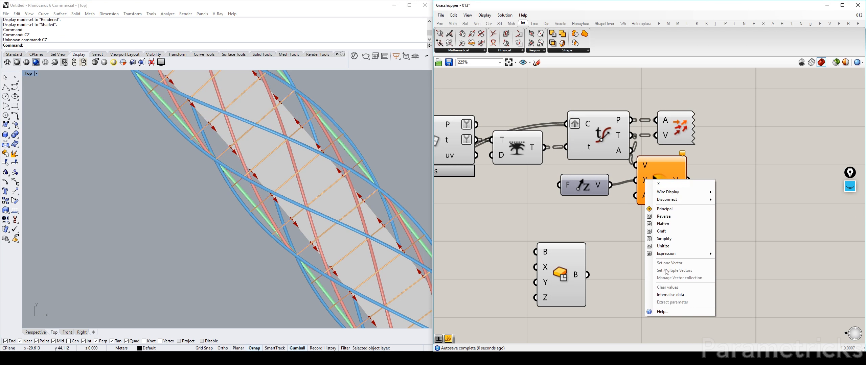
{"action": "left_click", "coordinate": [670, 295]}
{"action": "left_click", "coordinate": [587, 184]}
{"action": "key", "text": "Delete"}
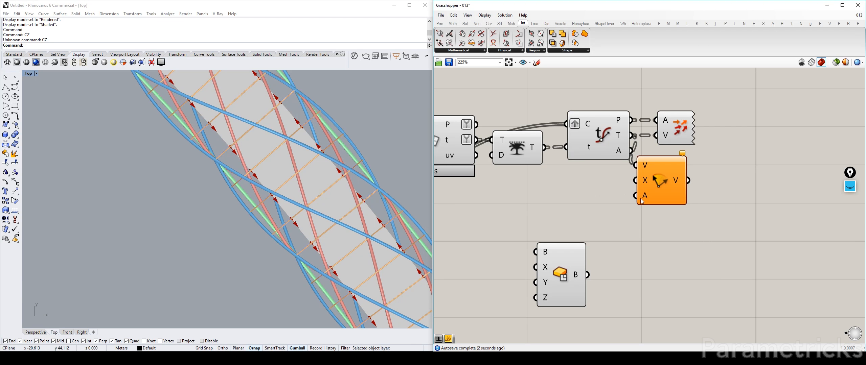
Step: Set the Rotate component's A input to 90 degrees and feed Vector Display's V input from its rotated vectors
{"action": "right_click", "coordinate": [644, 196]}
{"action": "left_click", "coordinate": [663, 262]}
{"action": "right_click", "coordinate": [644, 199]}
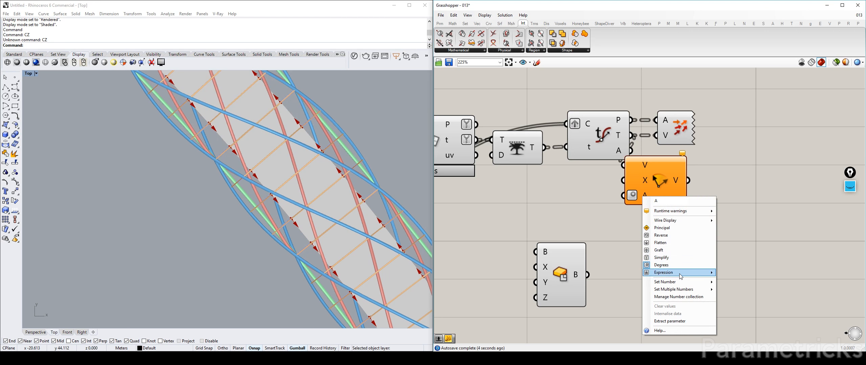
{"action": "mouse_move", "coordinate": [696, 282]}
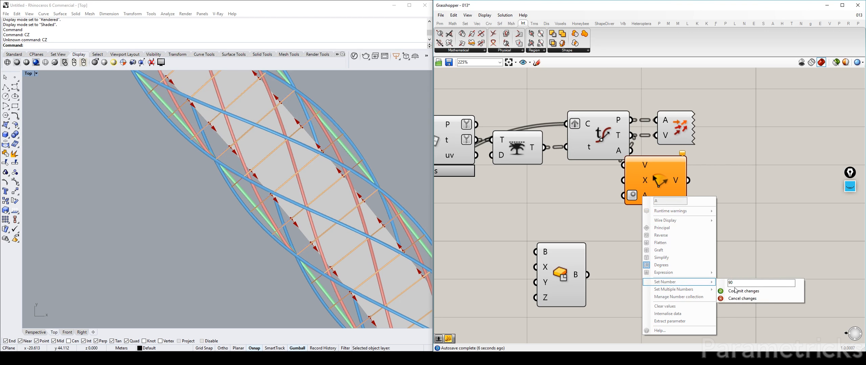
{"action": "left_click", "coordinate": [735, 291]}
{"action": "left_click_drag", "start_coordinate": [675, 128], "coordinate": [743, 121]}
{"action": "left_click_drag", "start_coordinate": [681, 182], "coordinate": [717, 130]}
Step: Inspect the rotated vector arrows along both deck edges from one end of the bridge to the other
{"action": "scroll", "coordinate": [351, 209], "scroll_direction": "down", "scroll_amount": 8}
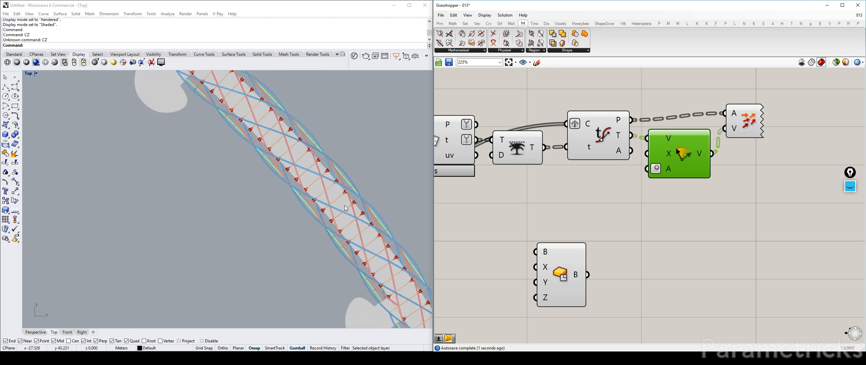
{"action": "right_click_drag", "start_coordinate": [350, 209], "coordinate": [216, 72]}
{"action": "right_click_drag", "start_coordinate": [406, 277], "coordinate": [287, 139]}
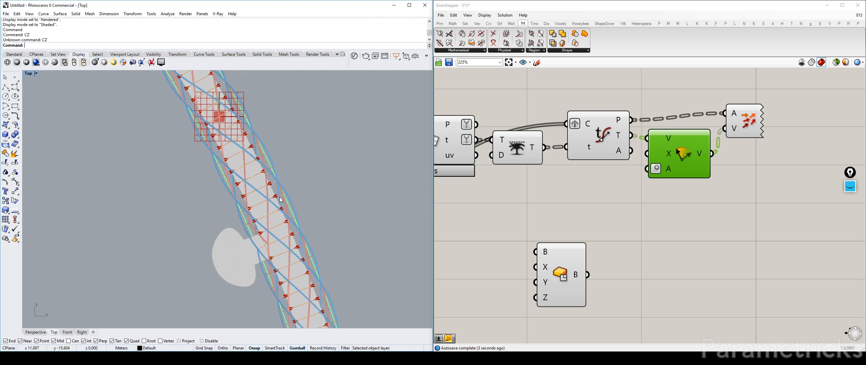
{"action": "left_click_drag", "start_coordinate": [556, 277], "coordinate": [588, 253]}
{"action": "right_click_drag", "start_coordinate": [359, 298], "coordinate": [331, 126]}
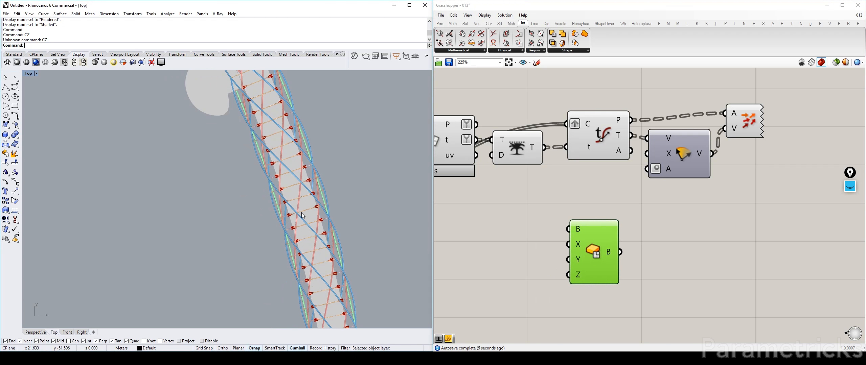
{"action": "right_click_drag", "start_coordinate": [335, 287], "coordinate": [311, 172]}
{"action": "scroll", "coordinate": [311, 173], "scroll_direction": "down", "scroll_amount": 6}
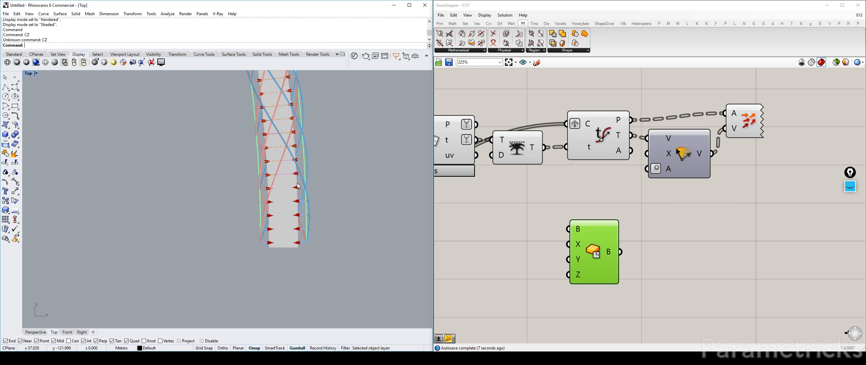
{"action": "right_click_drag", "start_coordinate": [320, 216], "coordinate": [399, 325]}
{"action": "right_click_drag", "start_coordinate": [270, 136], "coordinate": [381, 300]}
{"action": "scroll", "coordinate": [273, 177], "scroll_direction": "up", "scroll_amount": 8}
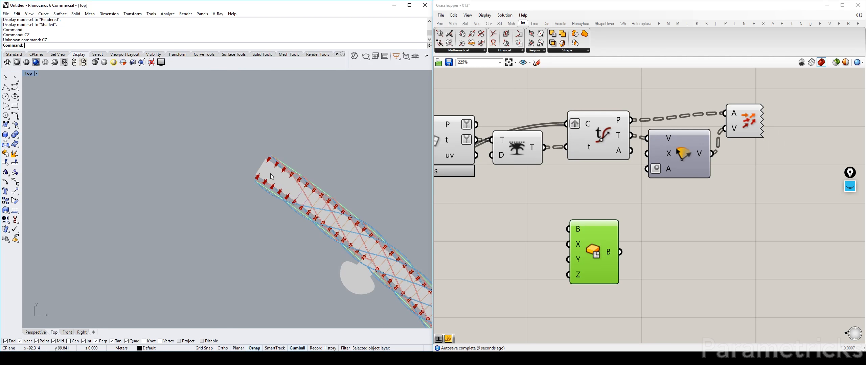
{"action": "right_click_drag", "start_coordinate": [322, 222], "coordinate": [263, 172]}
{"action": "scroll", "coordinate": [303, 185], "scroll_direction": "up", "scroll_amount": 4}
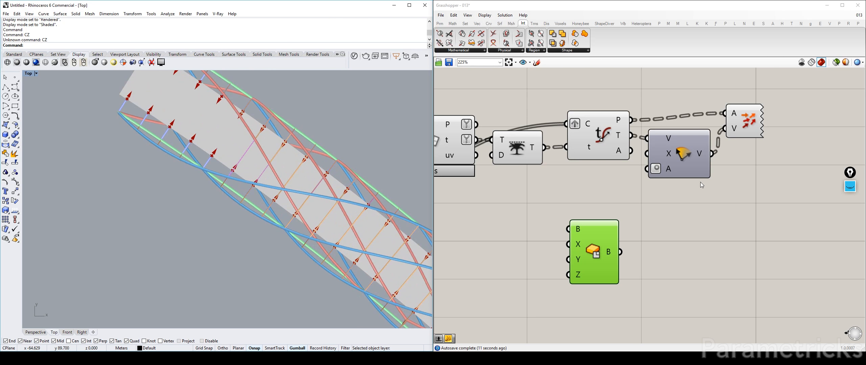
Step: Move the Vector Display component farther from Rotate and place the Center Box component directly below Rotate
{"action": "left_click_drag", "start_coordinate": [743, 121], "coordinate": [763, 116]}
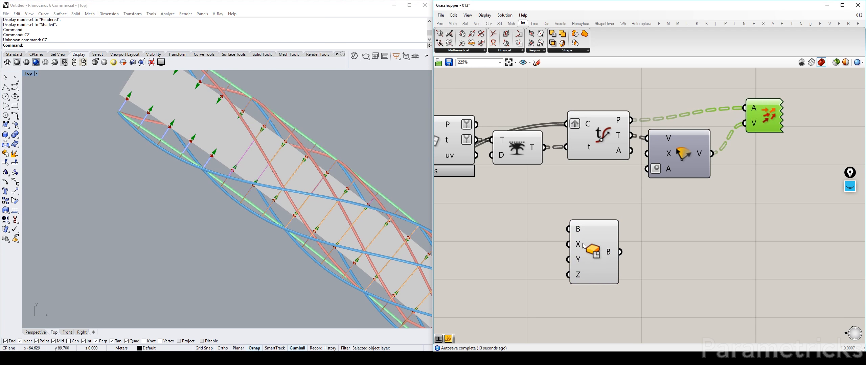
{"action": "left_click_drag", "start_coordinate": [606, 228], "coordinate": [693, 200]}
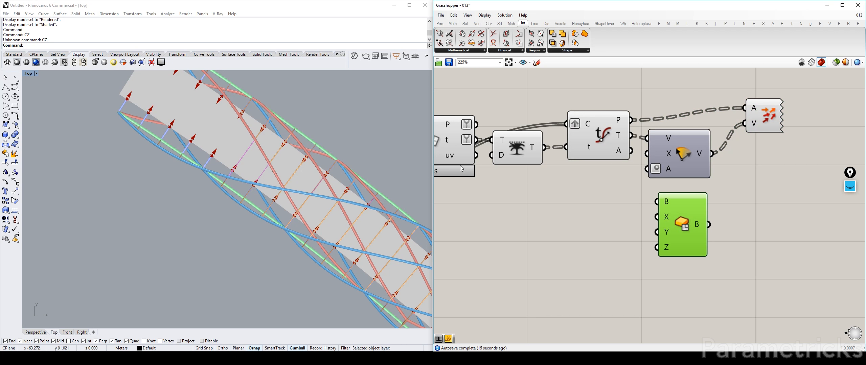
{"action": "scroll", "coordinate": [186, 122], "scroll_direction": "up", "scroll_amount": 8}
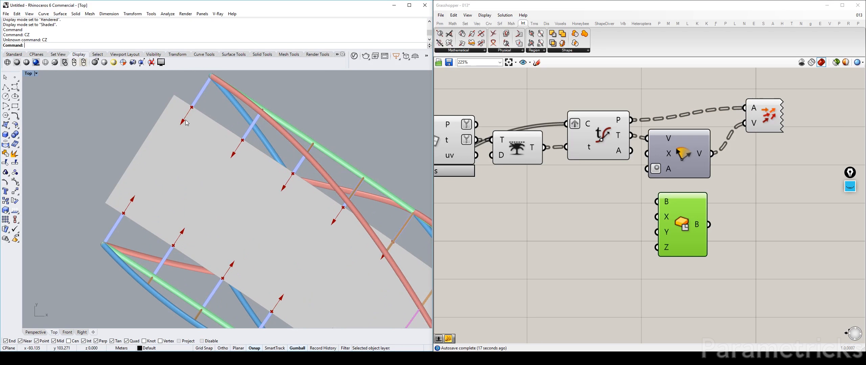
Step: Add a Construct Plane component above Rotate and feed its O input from Evaluate Curve's P output
{"action": "double_click", "coordinate": [533, 198]}
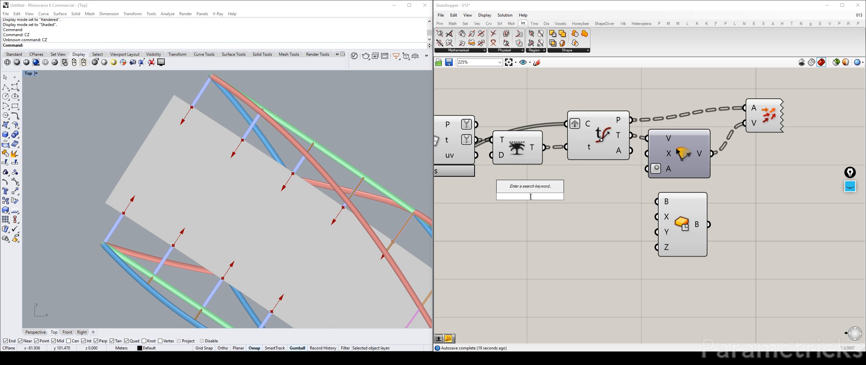
{"action": "type", "text": "con"}
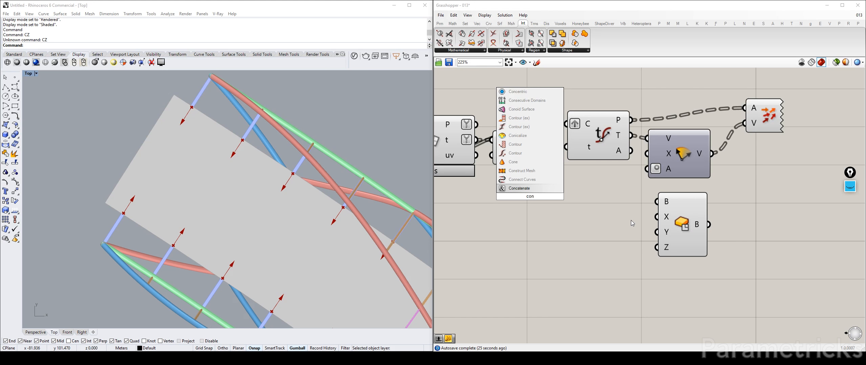
{"action": "type", "text": "plane"}
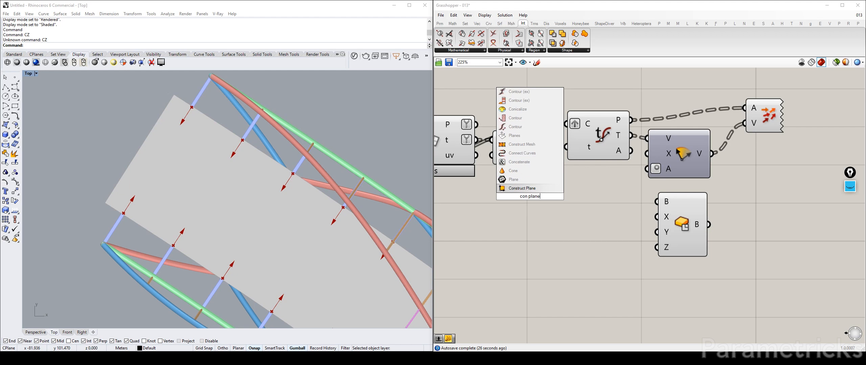
{"action": "left_click", "coordinate": [512, 191]}
{"action": "left_click_drag", "start_coordinate": [512, 190], "coordinate": [665, 199]}
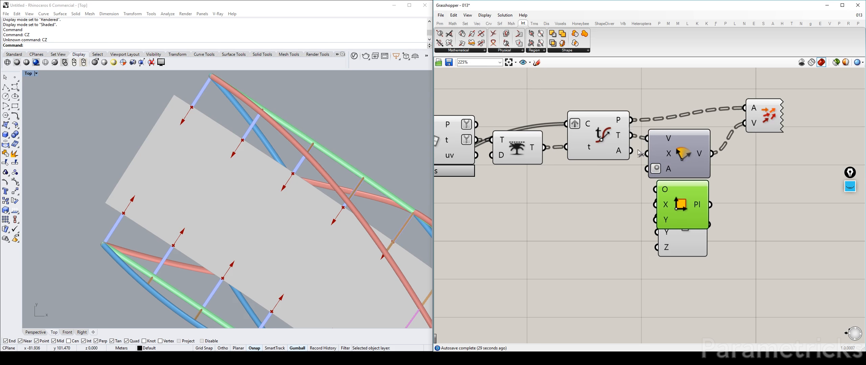
{"action": "left_click_drag", "start_coordinate": [631, 120], "coordinate": [655, 188]}
{"action": "left_click_drag", "start_coordinate": [677, 208], "coordinate": [707, 78]}
Step: Disconnect Evaluate Curve's P output from Center Box's B input and space out the Vector Display and Construct Plane components
{"action": "right_click_drag", "start_coordinate": [730, 151], "coordinate": [659, 154]}
{"action": "left_click_drag", "start_coordinate": [696, 110], "coordinate": [715, 160]}
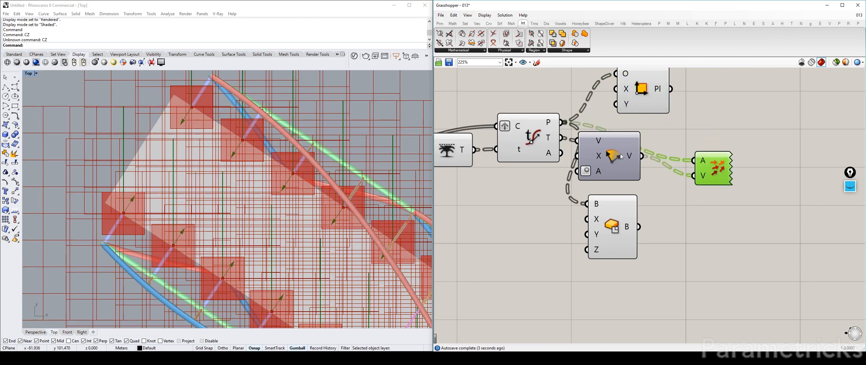
{"action": "left_click", "coordinate": [537, 137]}
{"action": "left_click_drag", "start_coordinate": [621, 227], "coordinate": [603, 231]}
{"action": "left_click_drag", "start_coordinate": [562, 122], "coordinate": [571, 210], "text": "ctrl"}
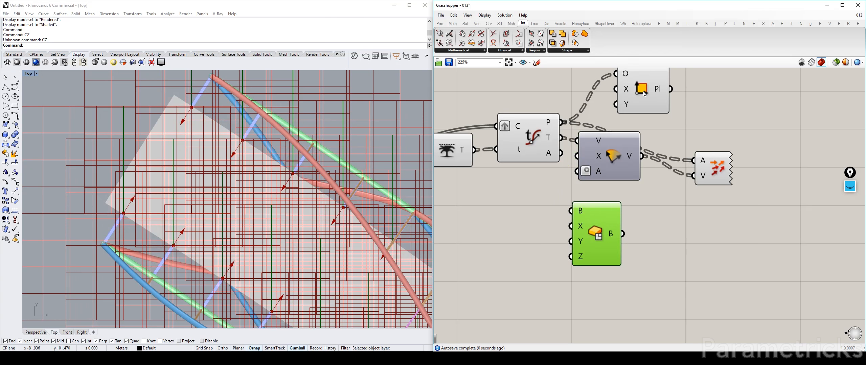
{"action": "right_click_drag", "start_coordinate": [642, 96], "coordinate": [565, 146]}
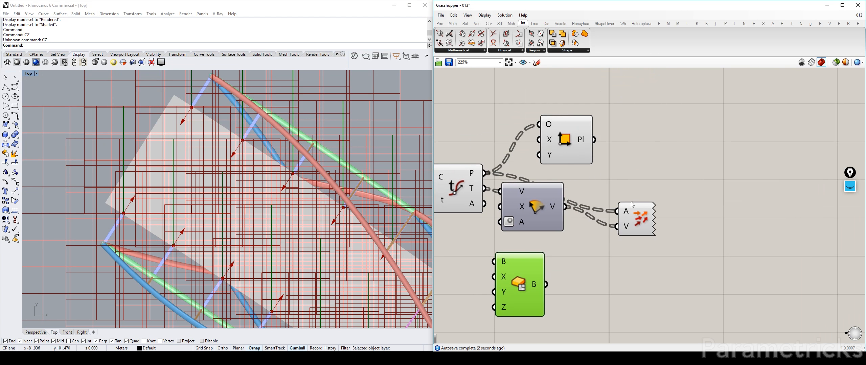
{"action": "left_click_drag", "start_coordinate": [638, 220], "coordinate": [652, 225]}
{"action": "left_click_drag", "start_coordinate": [566, 145], "coordinate": [611, 151]}
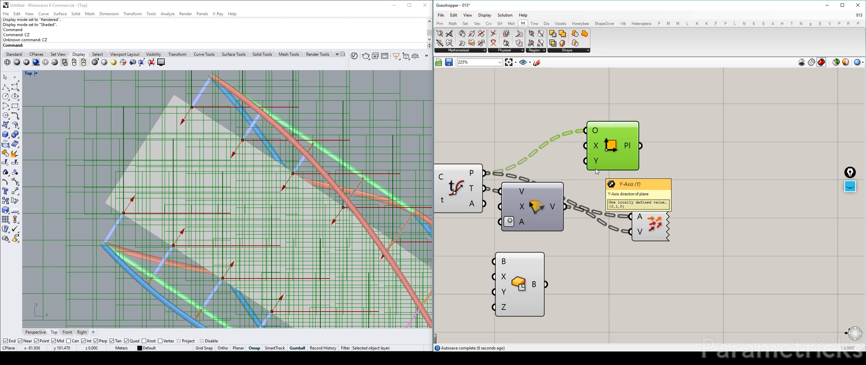
{"action": "left_click", "coordinate": [477, 24]}
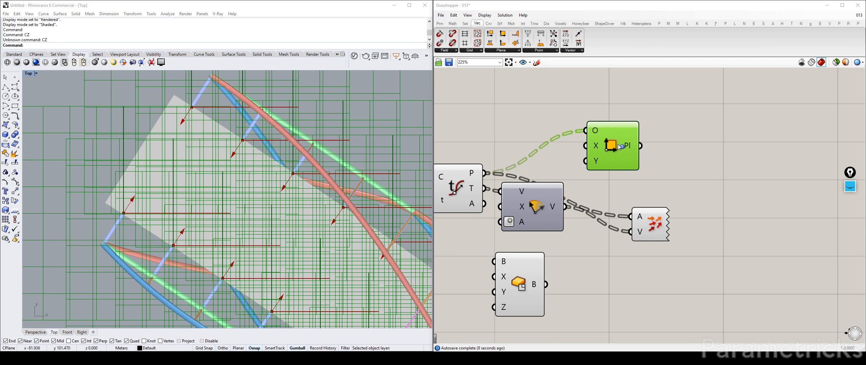
{"action": "left_click", "coordinate": [507, 52]}
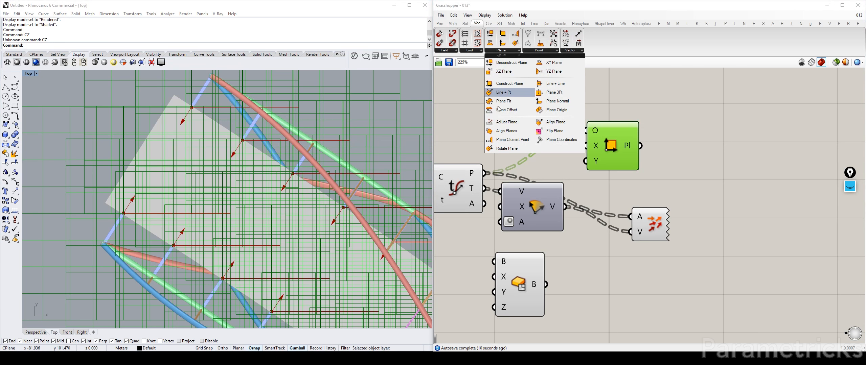
{"action": "left_click", "coordinate": [469, 107]}
{"action": "right_click_drag", "start_coordinate": [469, 107], "coordinate": [488, 93]}
Step: Feed Construct Plane's X input from Evaluate Curve's T output and its Y input from Rotate's V output
{"action": "left_click_drag", "start_coordinate": [534, 189], "coordinate": [538, 195]}
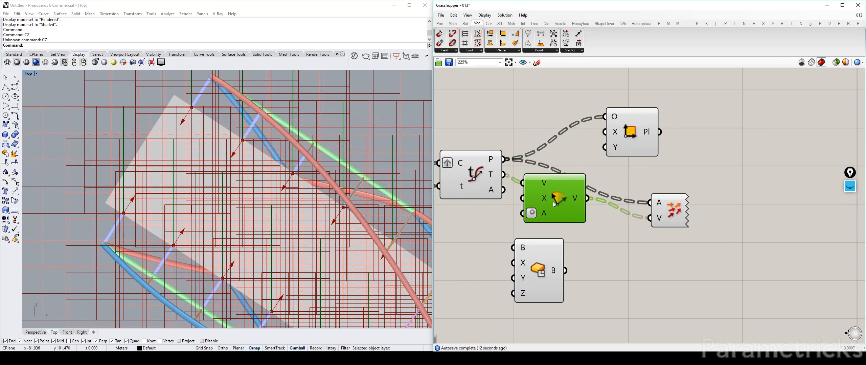
{"action": "left_click_drag", "start_coordinate": [503, 175], "coordinate": [605, 138]}
{"action": "left_click_drag", "start_coordinate": [588, 198], "coordinate": [642, 136]}
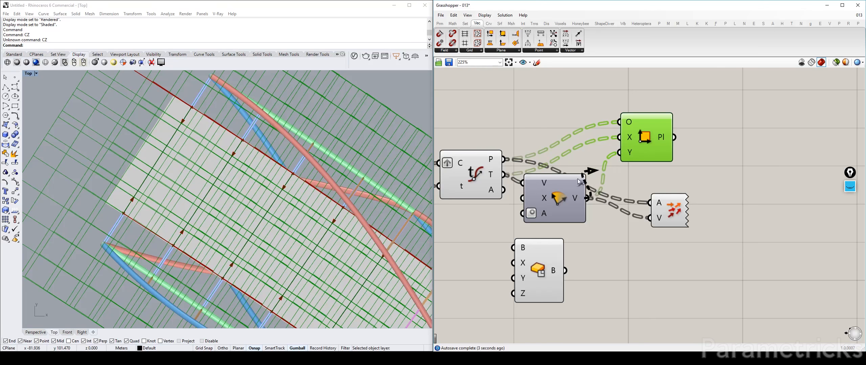
Step: Set the preview plane size to 1
{"action": "left_click", "coordinate": [484, 15]}
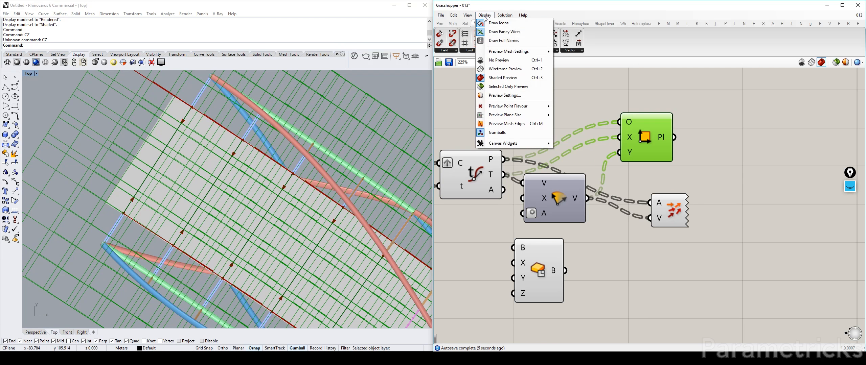
{"action": "mouse_move", "coordinate": [514, 115]}
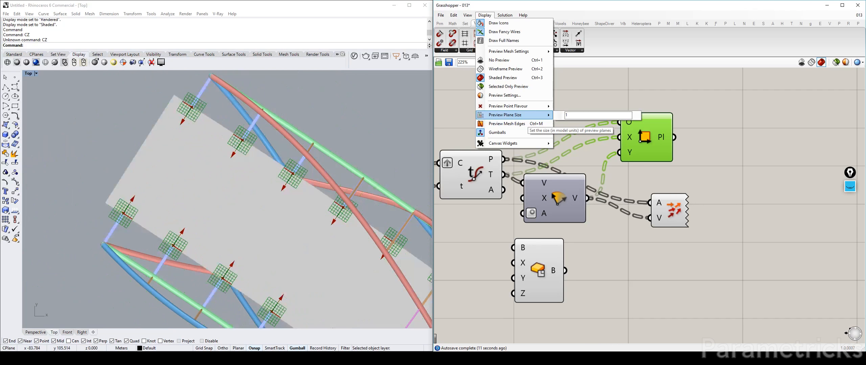
{"action": "key", "text": "Return"}
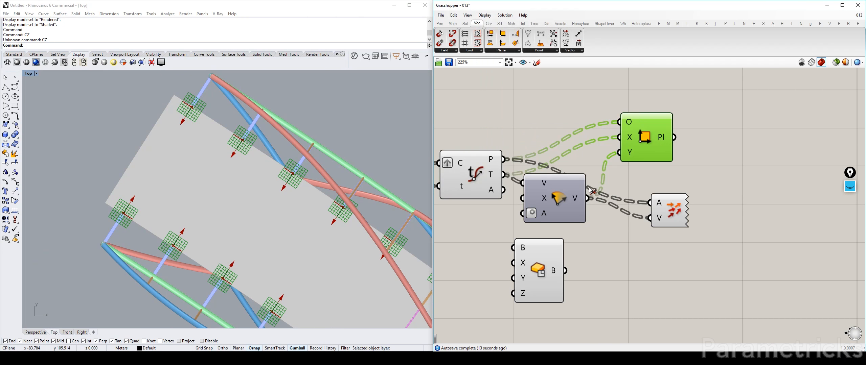
Step: Disconnect Rotate's output from Construct Plane's Y input and inspect the preview planes along the deck edges
{"action": "left_click_drag", "start_coordinate": [591, 191], "coordinate": [616, 154]}
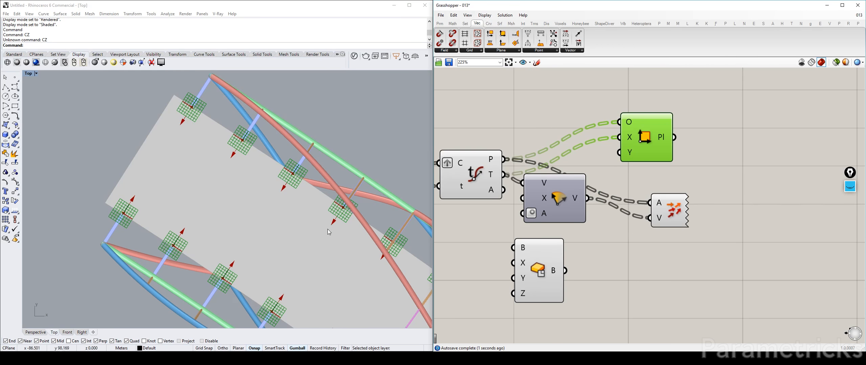
{"action": "right_click_drag", "start_coordinate": [344, 245], "coordinate": [286, 194]}
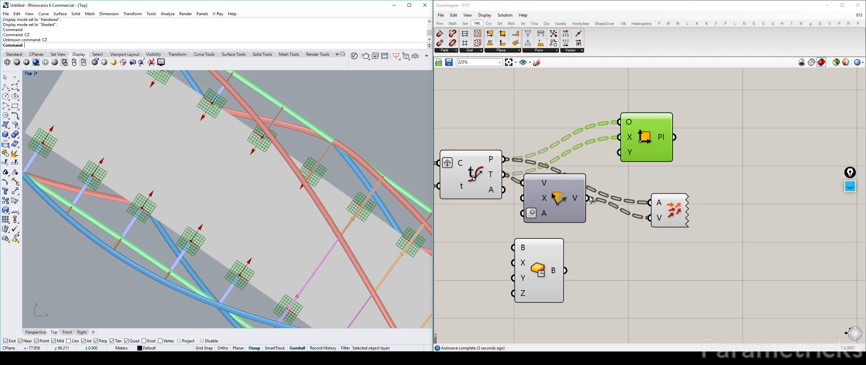
Step: Try feeding Construct Plane's X input from Rotate's V output and compare the preview planes along the deck edges
{"action": "left_click_drag", "start_coordinate": [591, 200], "coordinate": [619, 137]}
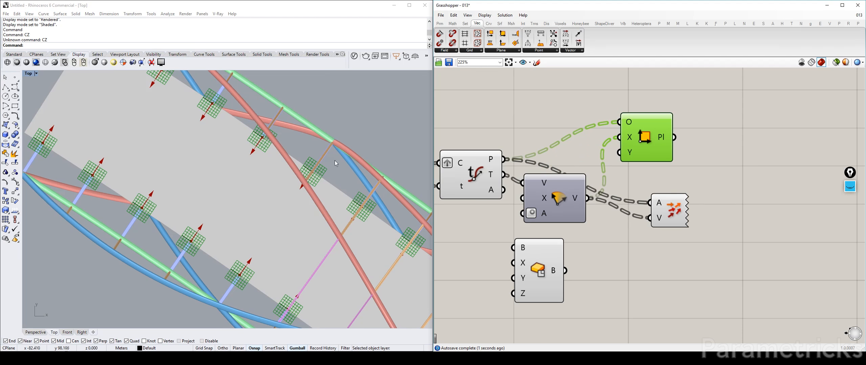
{"action": "left_click", "coordinate": [559, 188]}
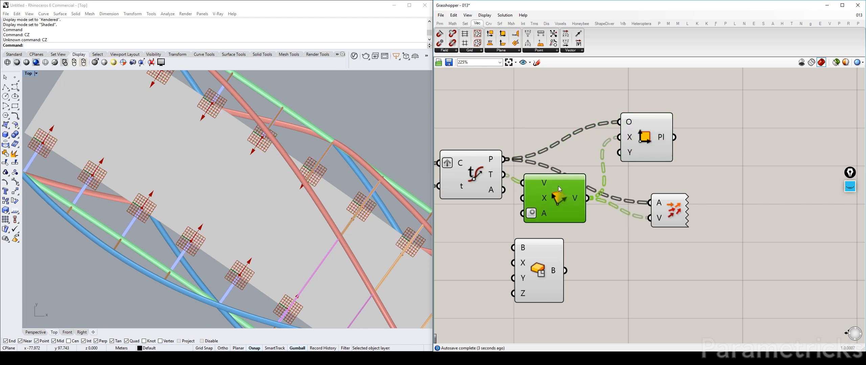
{"action": "left_click_drag", "start_coordinate": [559, 189], "coordinate": [563, 181]}
{"action": "left_click_drag", "start_coordinate": [645, 138], "coordinate": [641, 153]}
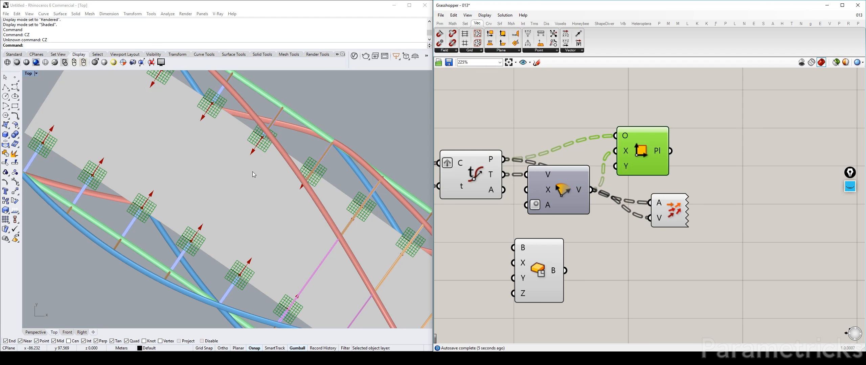
{"action": "scroll", "coordinate": [252, 172], "scroll_direction": "down", "scroll_amount": 3}
{"action": "scroll", "coordinate": [185, 114], "scroll_direction": "up", "scroll_amount": 3}
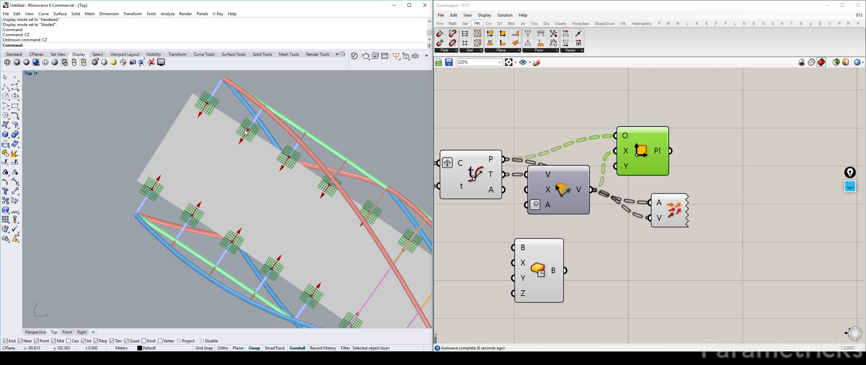
{"action": "right_click_drag", "start_coordinate": [282, 176], "coordinate": [255, 162]}
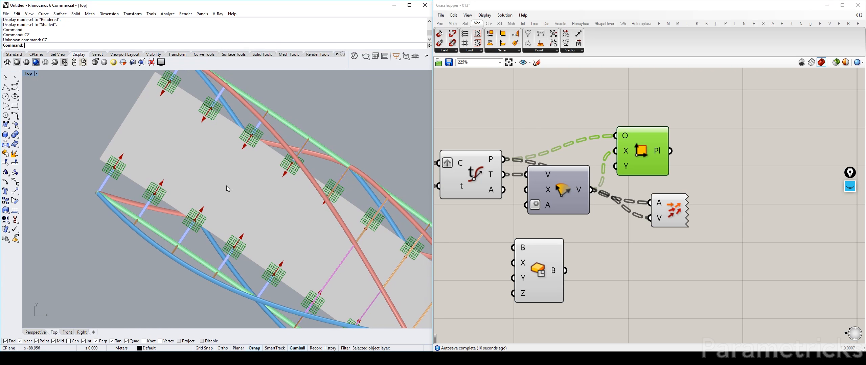
Step: Feed Construct Plane's X input from Evaluate Curve's T output and check the preview planes along the bridge deck
{"action": "left_click_drag", "start_coordinate": [504, 174], "coordinate": [615, 151]}
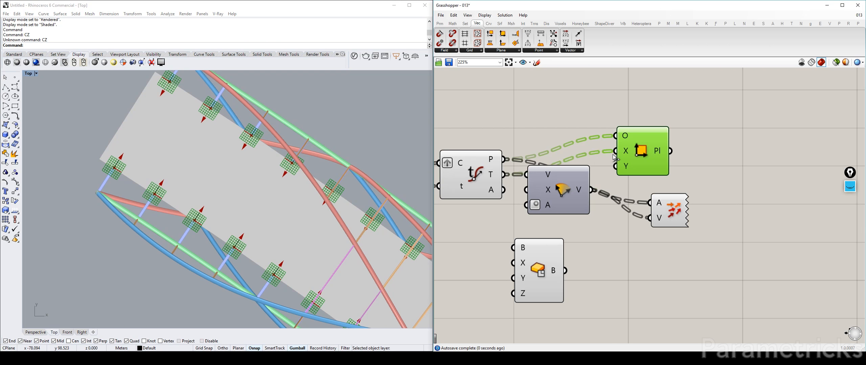
{"action": "scroll", "coordinate": [286, 168], "scroll_direction": "down", "scroll_amount": 6}
{"action": "right_click_drag", "start_coordinate": [322, 221], "coordinate": [240, 127]}
{"action": "right_click_drag", "start_coordinate": [372, 298], "coordinate": [231, 183]}
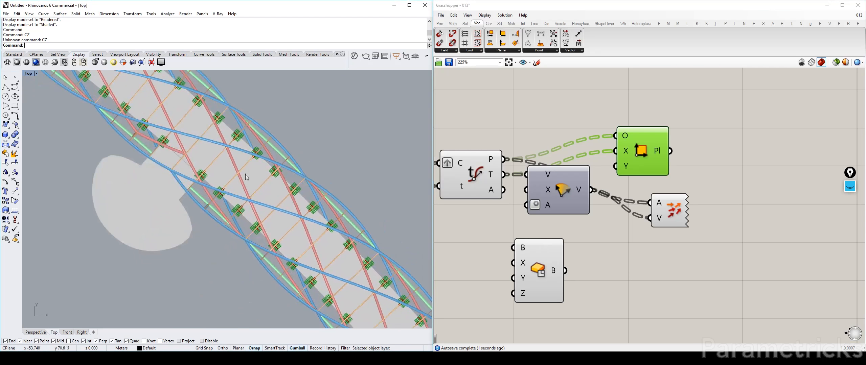
{"action": "scroll", "coordinate": [193, 171], "scroll_direction": "up", "scroll_amount": 6}
{"action": "scroll", "coordinate": [190, 172], "scroll_direction": "up", "scroll_amount": 8}
{"action": "scroll", "coordinate": [265, 223], "scroll_direction": "down", "scroll_amount": 12}
{"action": "right_click_drag", "start_coordinate": [265, 223], "coordinate": [162, 112]}
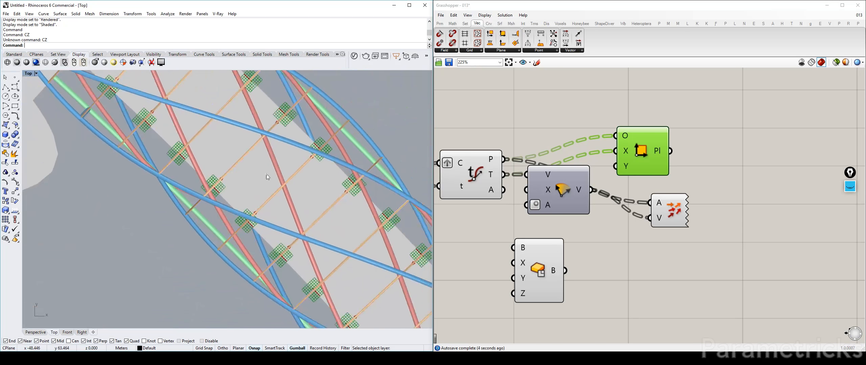
{"action": "right_click_drag", "start_coordinate": [318, 230], "coordinate": [288, 165]}
{"action": "right_click_drag", "start_coordinate": [327, 283], "coordinate": [284, 208]}
Step: Examine the plane orientations further along the deck and around the world origin, with Construct Plane highlighted
{"action": "mouse_move", "coordinate": [552, 186]}
{"action": "left_mouse_down"}
{"action": "mouse_move", "coordinate": [575, 191]}
{"action": "mouse_move", "coordinate": [553, 197]}
{"action": "left_mouse_up"}
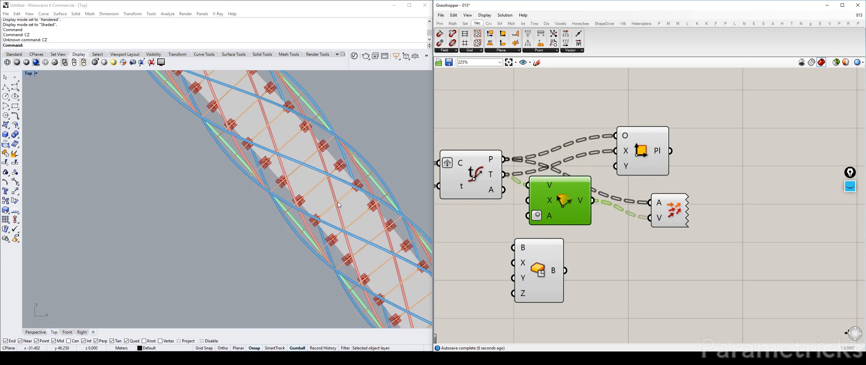
{"action": "right_click_drag", "start_coordinate": [340, 203], "coordinate": [236, 72]}
{"action": "right_click_drag", "start_coordinate": [366, 252], "coordinate": [290, 126]}
{"action": "right_click_drag", "start_coordinate": [374, 265], "coordinate": [319, 158]}
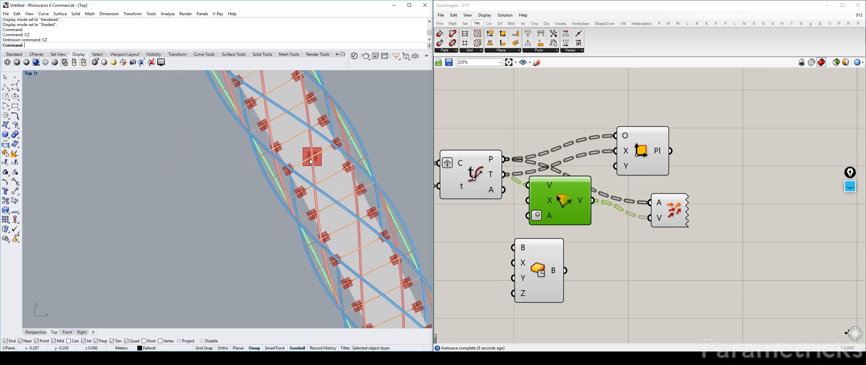
{"action": "scroll", "coordinate": [320, 157], "scroll_direction": "up", "scroll_amount": 4}
{"action": "scroll", "coordinate": [356, 146], "scroll_direction": "up", "scroll_amount": 5}
{"action": "scroll", "coordinate": [356, 146], "scroll_direction": "down", "scroll_amount": 3}
{"action": "left_click", "coordinate": [632, 152]}
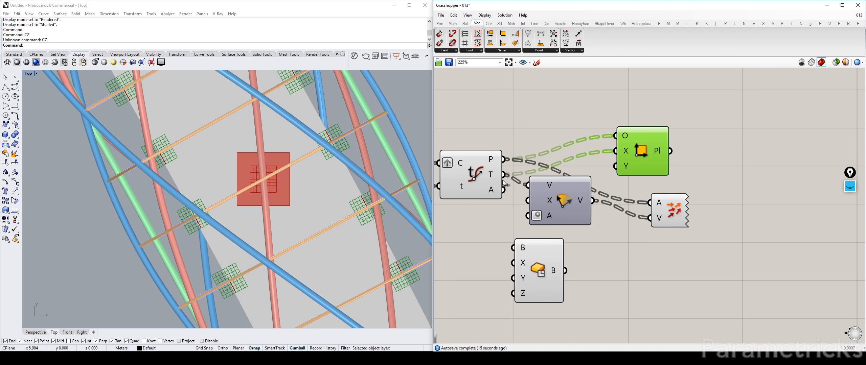
Step: Delete the Rotate and Vector Display components, and feed Construct Plane's Pl output into Center Box's B input
{"action": "left_click_drag", "start_coordinate": [556, 192], "coordinate": [557, 197]}
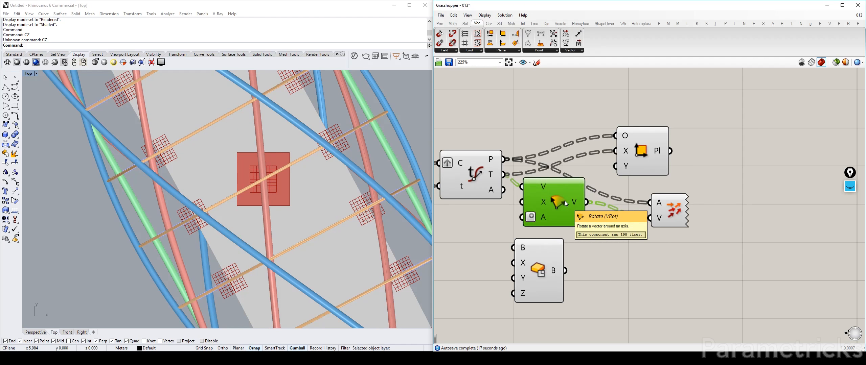
{"action": "key", "text": "Delete"}
{"action": "left_click", "coordinate": [668, 212]}
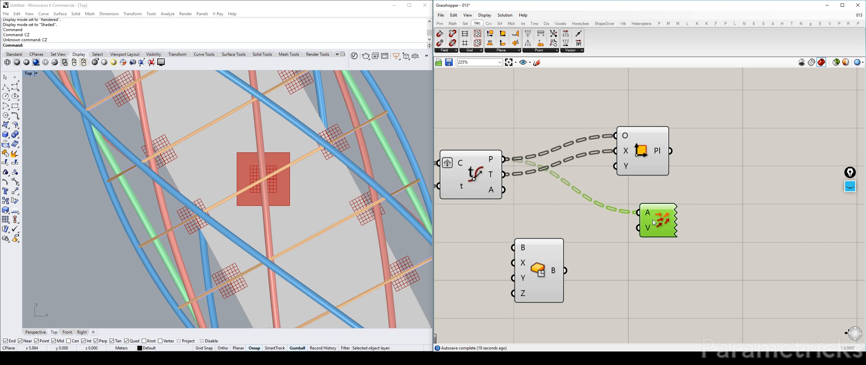
{"action": "key", "text": "Delete"}
{"action": "left_click_drag", "start_coordinate": [538, 261], "coordinate": [717, 192]}
{"action": "mouse_move", "coordinate": [628, 150]}
{"action": "left_mouse_down"}
{"action": "mouse_move", "coordinate": [548, 169]}
{"action": "mouse_move", "coordinate": [692, 181]}
{"action": "mouse_move", "coordinate": [639, 184]}
{"action": "left_mouse_up"}
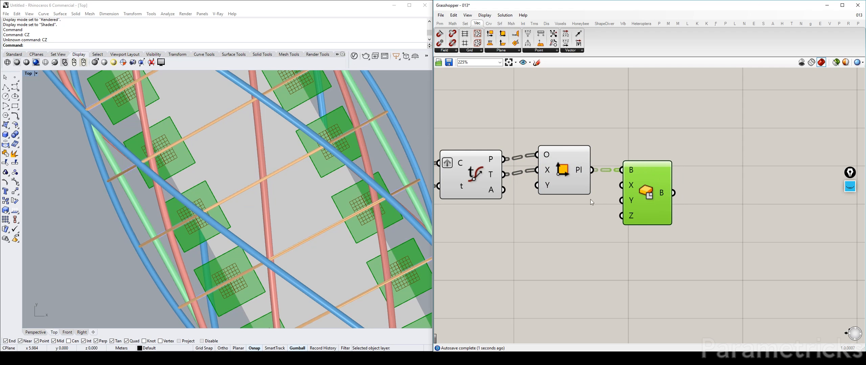
{"action": "double_click", "coordinate": [577, 241]}
{"action": "type", "text": "domain"}
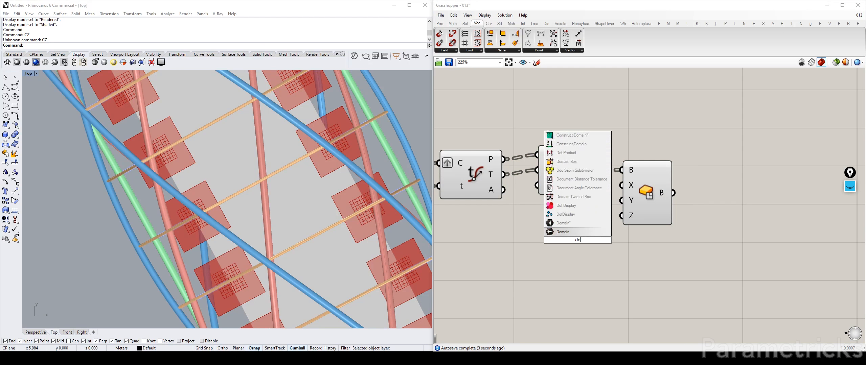
{"action": "key", "text": "Up"}
{"action": "key", "text": "Up"}
{"action": "key", "text": "Up"}
{"action": "key", "text": "Return"}
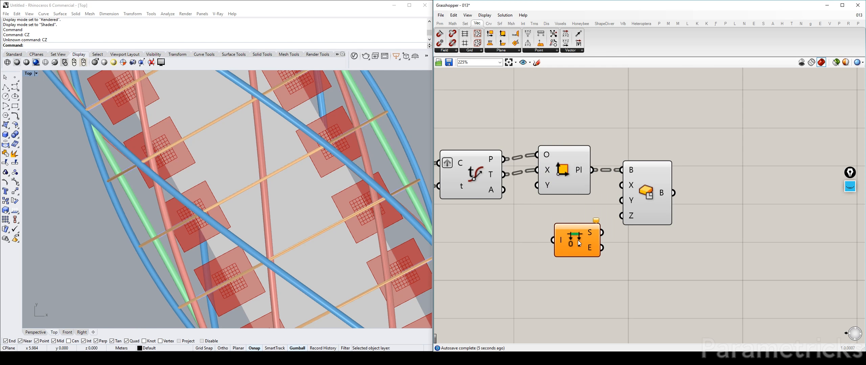
{"action": "left_click", "coordinate": [579, 240]}
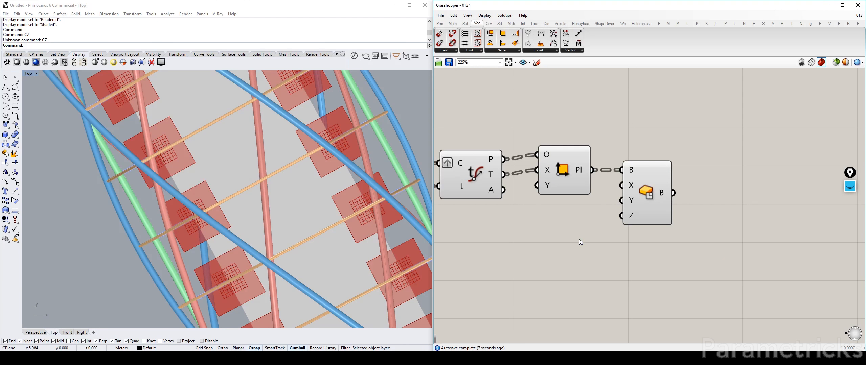
Step: Add a Construct Domain component and feed its I output into Center Box's X and Y inputs
{"action": "double_click", "coordinate": [579, 240]}
{"action": "type", "text": "con doamin"}
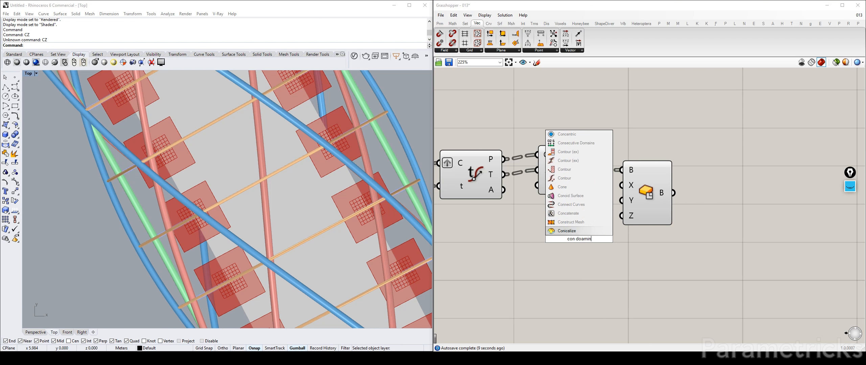
{"action": "key", "text": "BackSpace"}
{"action": "key", "text": "BackSpace"}
{"action": "key", "text": "BackSpace"}
{"action": "key", "text": "BackSpace"}
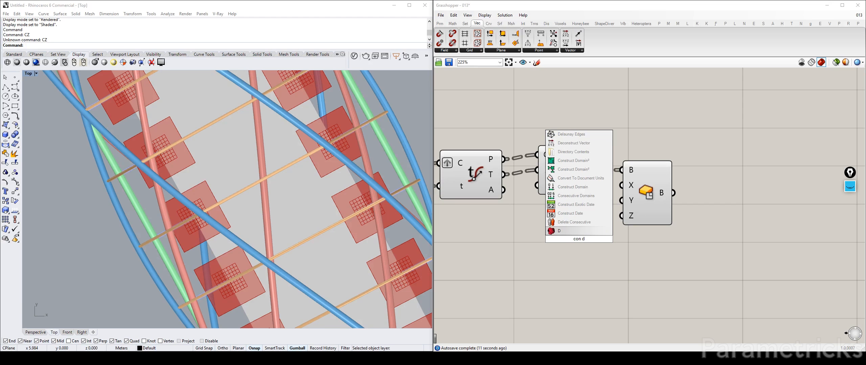
{"action": "type", "text": "omain"}
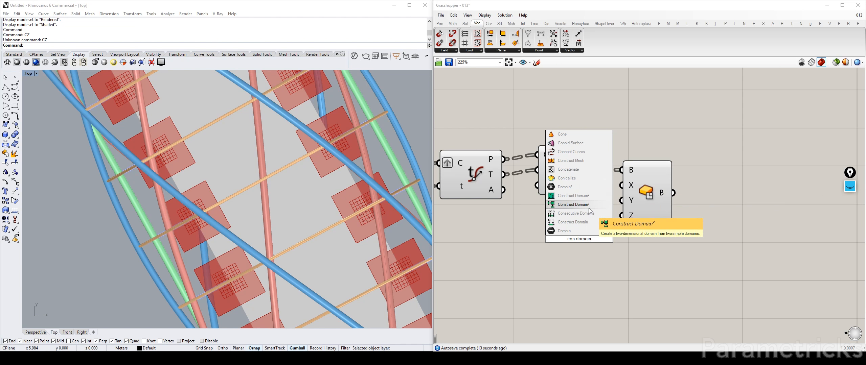
{"action": "left_click", "coordinate": [575, 222]}
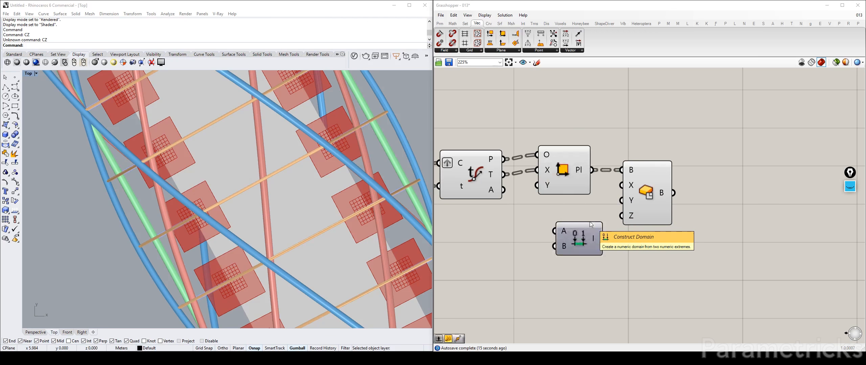
{"action": "left_click_drag", "start_coordinate": [569, 234], "coordinate": [623, 200]}
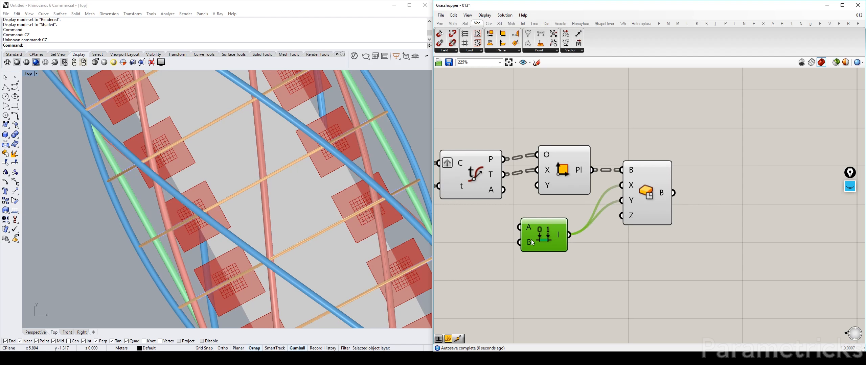
{"action": "left_click_drag", "start_coordinate": [547, 236], "coordinate": [571, 221]}
Step: Add two number sliders set to 0.18 and feed them into Construct Domain's A and B inputs
{"action": "double_click", "coordinate": [491, 245]}
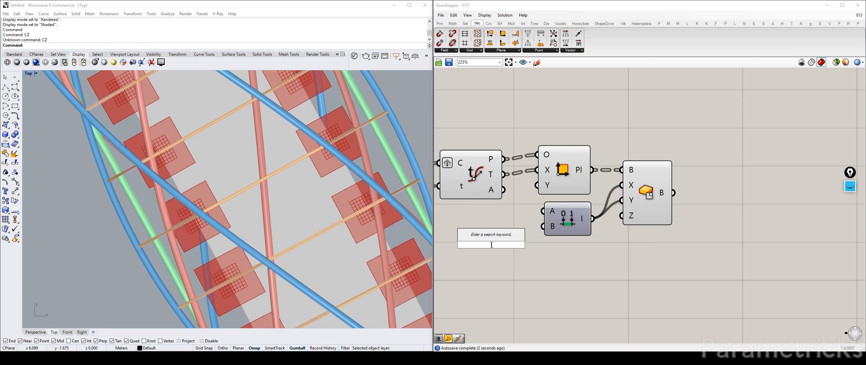
{"action": "type", "text": "0.0"}
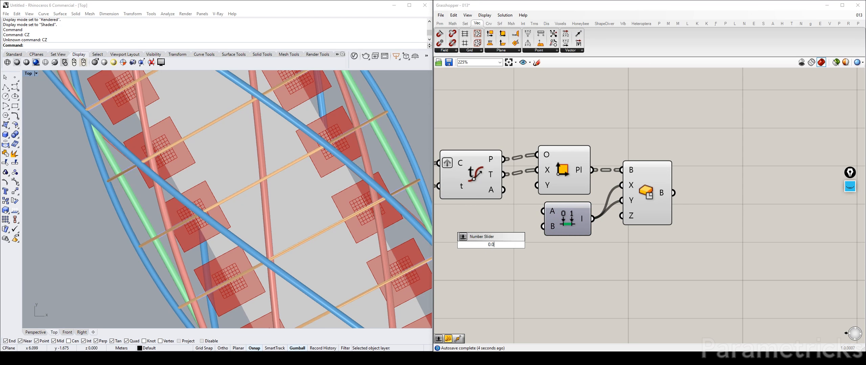
{"action": "type", "text": "0.0"}
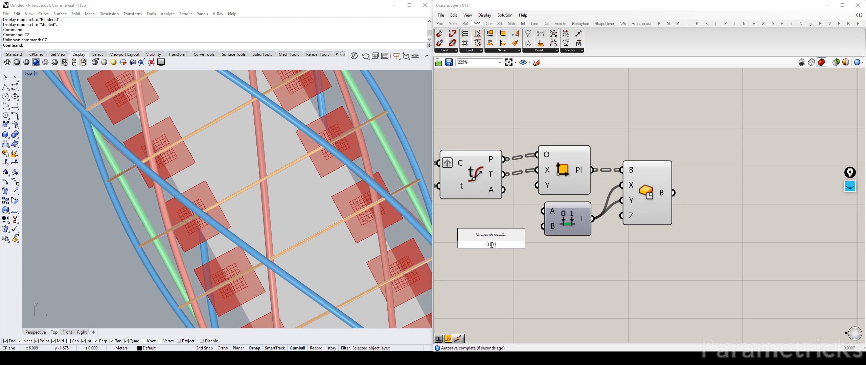
{"action": "key", "text": "BackSpace"}
{"action": "key", "text": "BackSpace"}
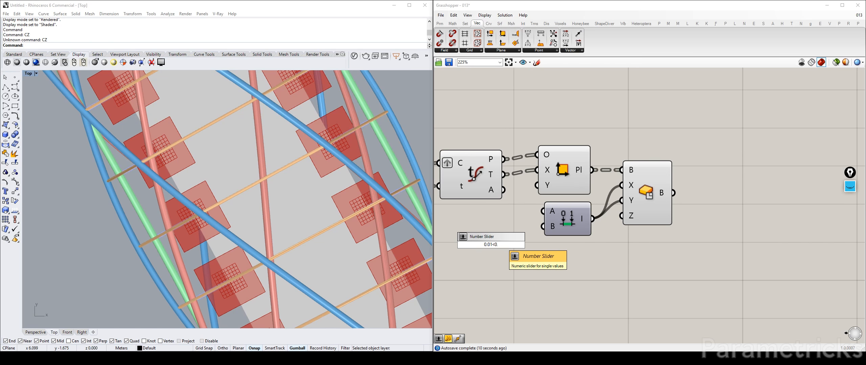
{"action": "type", "text": "1<0.1"}
{"action": "key", "text": "Return"}
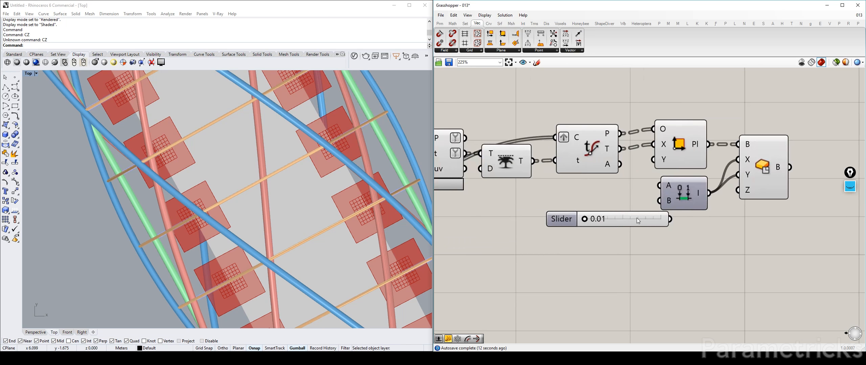
{"action": "left_click_drag", "start_coordinate": [607, 245], "coordinate": [659, 201]}
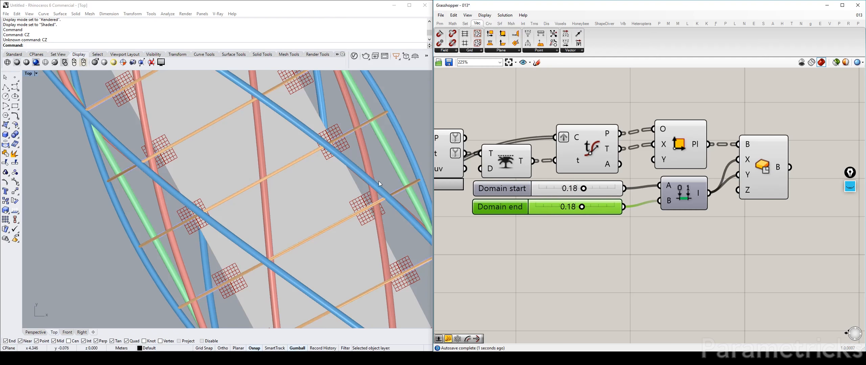
Step: Inspect the preview planes along the deck and examine closely the one at the corner of the deck's end
{"action": "scroll", "coordinate": [378, 181], "scroll_direction": "down", "scroll_amount": 6}
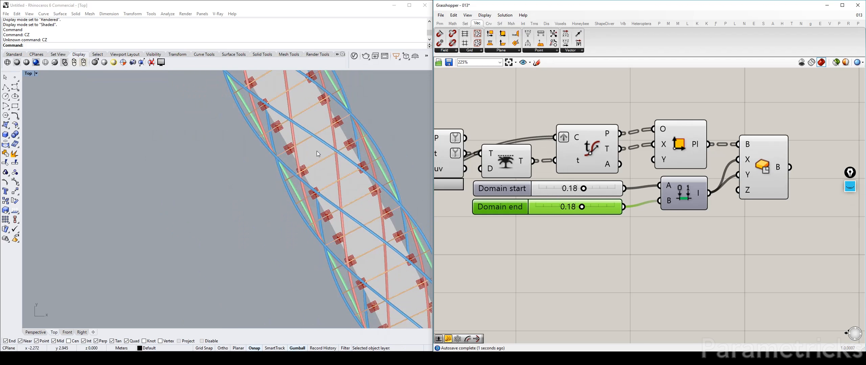
{"action": "right_click_drag", "start_coordinate": [317, 151], "coordinate": [358, 202]}
{"action": "right_click_drag", "start_coordinate": [305, 101], "coordinate": [344, 176]}
{"action": "right_click_drag", "start_coordinate": [202, 126], "coordinate": [373, 242]}
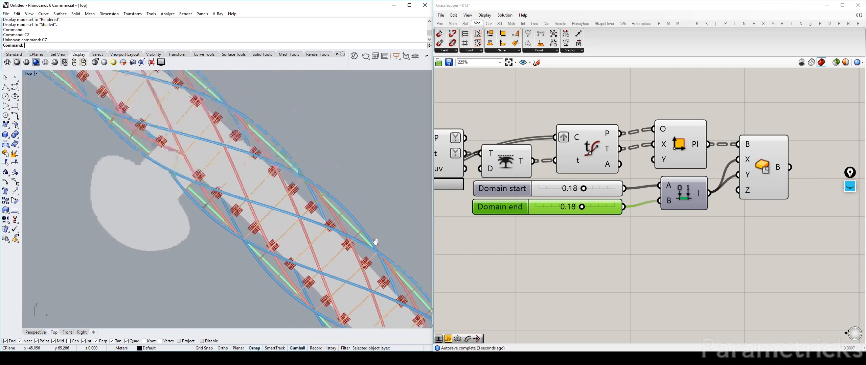
{"action": "right_click_drag", "start_coordinate": [230, 102], "coordinate": [372, 263]}
{"action": "scroll", "coordinate": [287, 183], "scroll_direction": "down", "scroll_amount": 7}
{"action": "scroll", "coordinate": [220, 133], "scroll_direction": "up", "scroll_amount": 5}
{"action": "scroll", "coordinate": [220, 133], "scroll_direction": "up", "scroll_amount": 8}
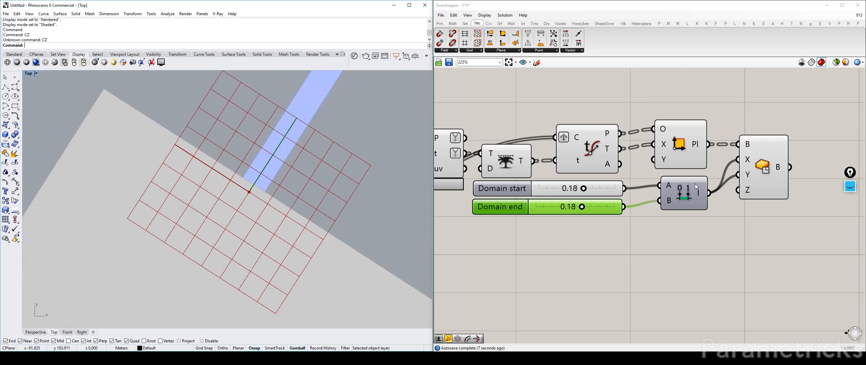
Step: Feed a new number slider of 5 into Center Box's Z input and set the Domain start slider to 0.22
{"action": "left_click", "coordinate": [749, 193]}
{"action": "right_click_drag", "start_coordinate": [749, 194], "coordinate": [710, 196]}
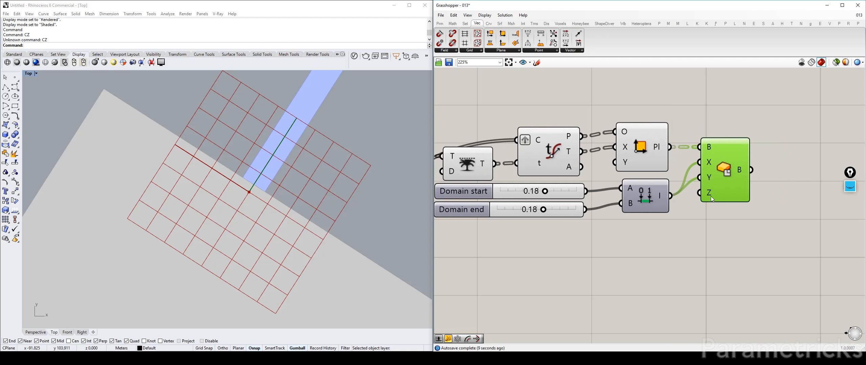
{"action": "left_click_drag", "start_coordinate": [710, 195], "coordinate": [734, 218]}
{"action": "double_click", "coordinate": [651, 270]}
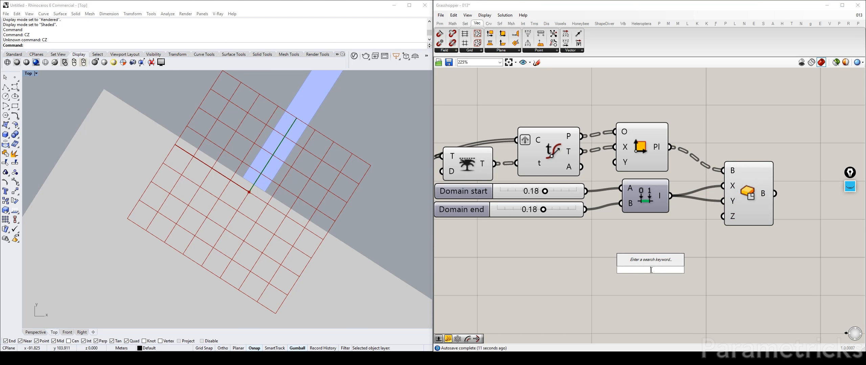
{"action": "type", "text": "5"}
{"action": "key", "text": "Return"}
{"action": "left_click_drag", "start_coordinate": [713, 270], "coordinate": [723, 216]}
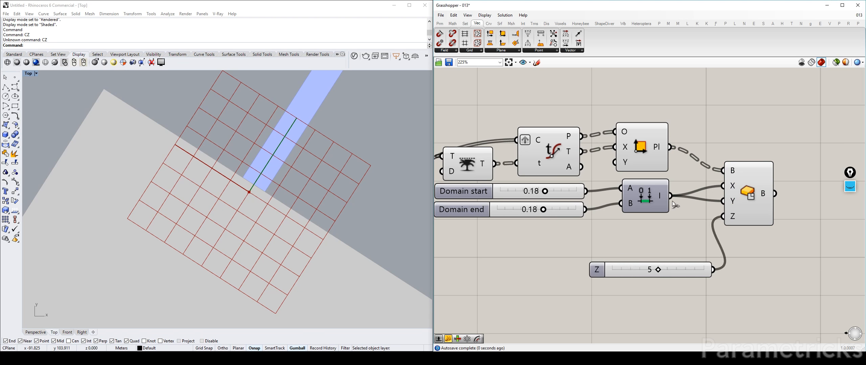
{"action": "left_click_drag", "start_coordinate": [544, 193], "coordinate": [543, 210]}
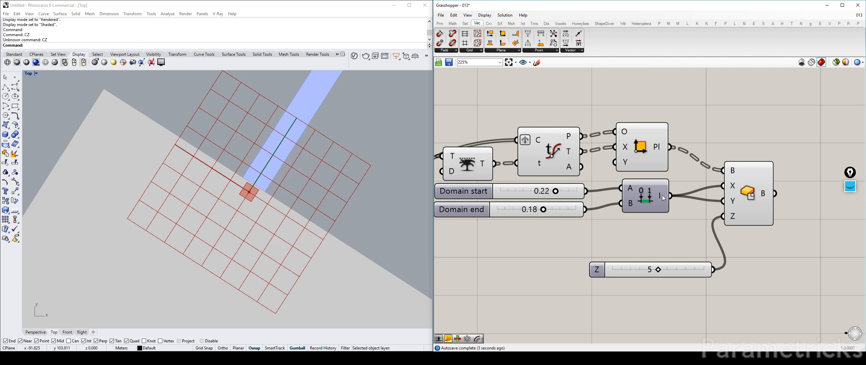
Step: Replace the Domain end slider with a copy of the Domain start slider set to 0.24, feeding Construct Domain's B input
{"action": "mouse_move", "coordinate": [661, 197]}
{"action": "left_click_drag", "start_coordinate": [627, 207], "coordinate": [624, 205]}
{"action": "left_click", "coordinate": [559, 211]}
{"action": "key", "text": "Delete"}
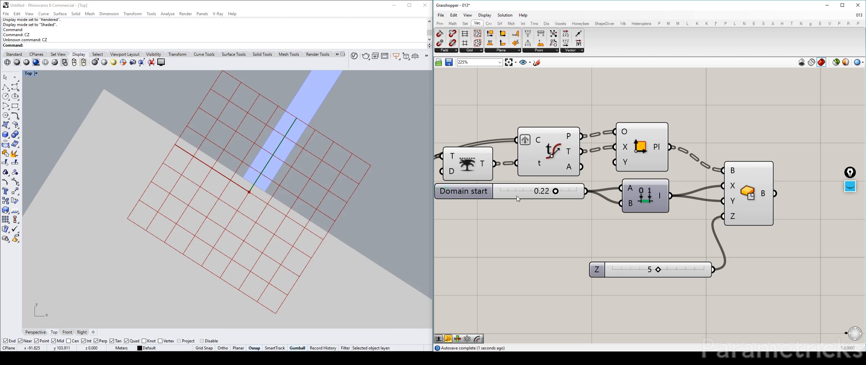
{"action": "left_click_drag", "start_coordinate": [546, 192], "coordinate": [526, 210]}
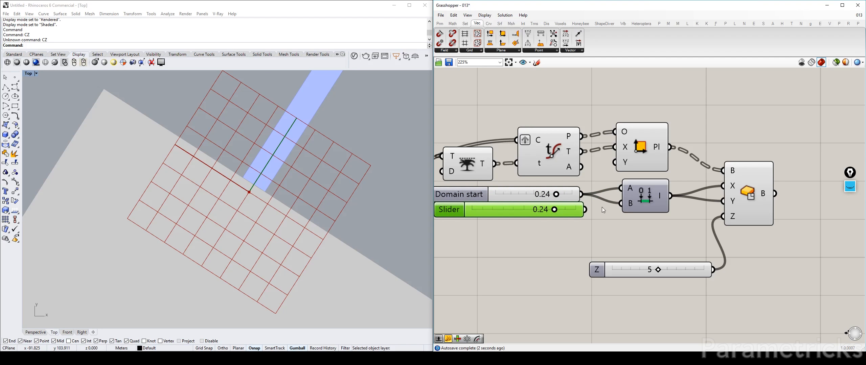
{"action": "left_click_drag", "start_coordinate": [621, 203], "coordinate": [584, 210]}
Step: Make another slider copy, feed it directly into Center Box's X and Y inputs, and set it to 0.04
{"action": "left_click_drag", "start_coordinate": [527, 208], "coordinate": [579, 230], "text": "alt"}
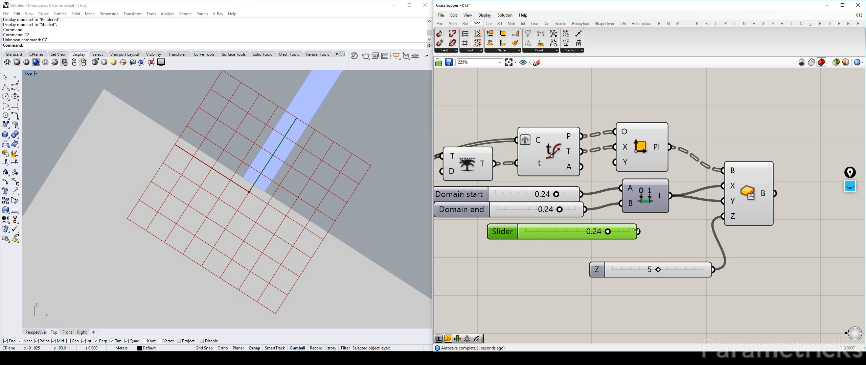
{"action": "left_click_drag", "start_coordinate": [638, 232], "coordinate": [669, 198]}
{"action": "left_click_drag", "start_coordinate": [639, 232], "coordinate": [723, 186]}
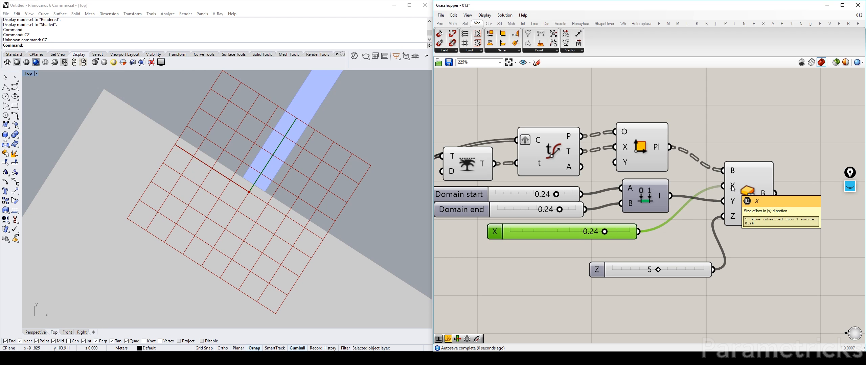
{"action": "left_click_drag", "start_coordinate": [604, 232], "coordinate": [722, 201]}
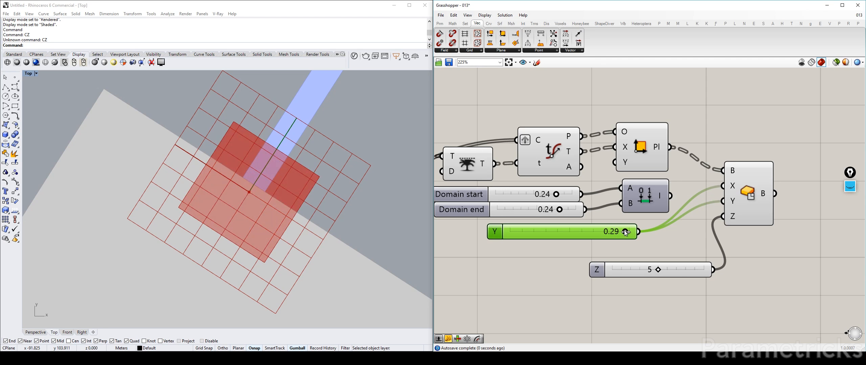
{"action": "left_click_drag", "start_coordinate": [625, 232], "coordinate": [523, 235]}
Step: Delete Construct Domain with its two sliders and place the two remaining sliders beside Center Box's inputs
{"action": "left_click", "coordinate": [646, 191]}
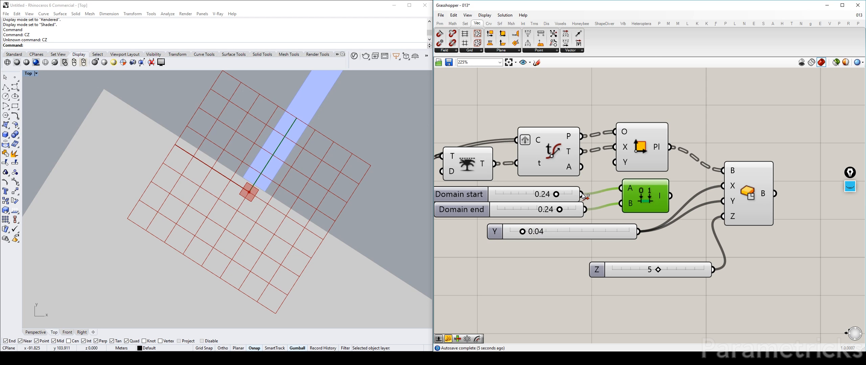
{"action": "left_click", "coordinate": [516, 192], "text": "shift"}
{"action": "left_click", "coordinate": [518, 209], "text": "shift"}
{"action": "left_click_drag", "start_coordinate": [660, 196], "coordinate": [665, 285]}
{"action": "left_click_drag", "start_coordinate": [601, 225], "coordinate": [597, 197]}
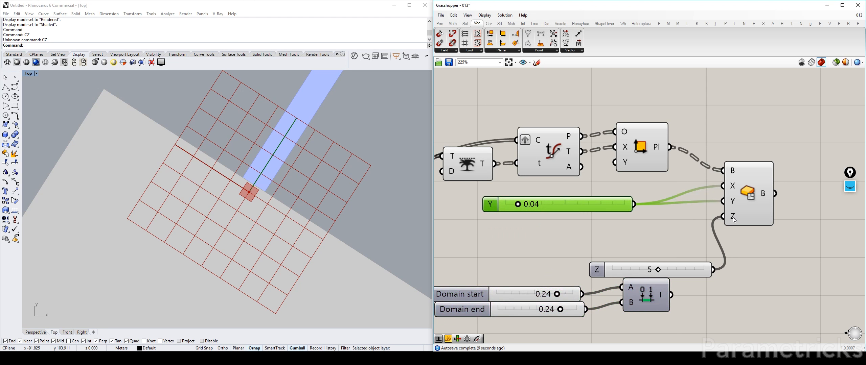
{"action": "left_click_drag", "start_coordinate": [596, 269], "coordinate": [562, 244]}
{"action": "left_click_drag", "start_coordinate": [664, 266], "coordinate": [533, 310]}
{"action": "key", "text": "Delete"}
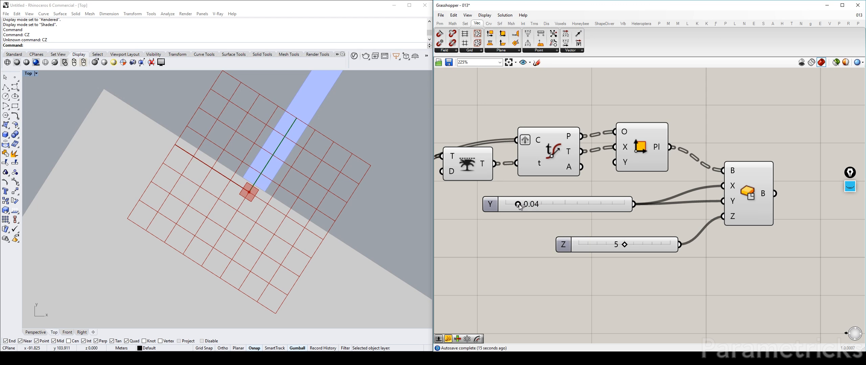
Step: Set the Offset for edges panel to 0.1
{"action": "left_click", "coordinate": [544, 211]}
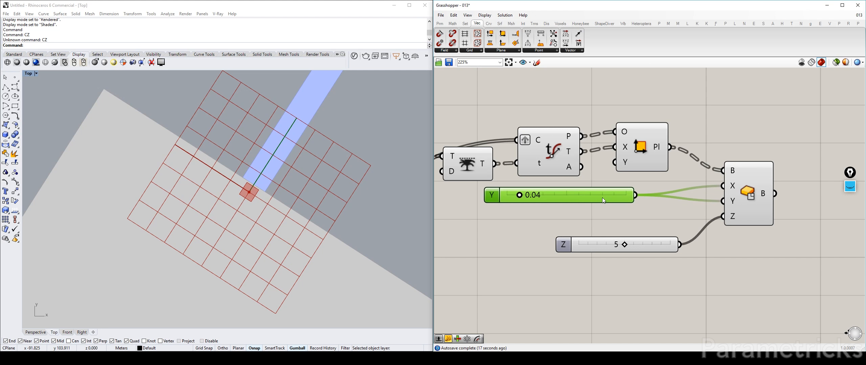
{"action": "scroll", "coordinate": [602, 197], "scroll_direction": "down", "scroll_amount": 4}
{"action": "scroll", "coordinate": [585, 168], "scroll_direction": "down", "scroll_amount": 2}
{"action": "right_click_drag", "start_coordinate": [459, 161], "coordinate": [649, 147]}
{"action": "scroll", "coordinate": [554, 173], "scroll_direction": "up", "scroll_amount": 6}
{"action": "double_click", "coordinate": [573, 195]}
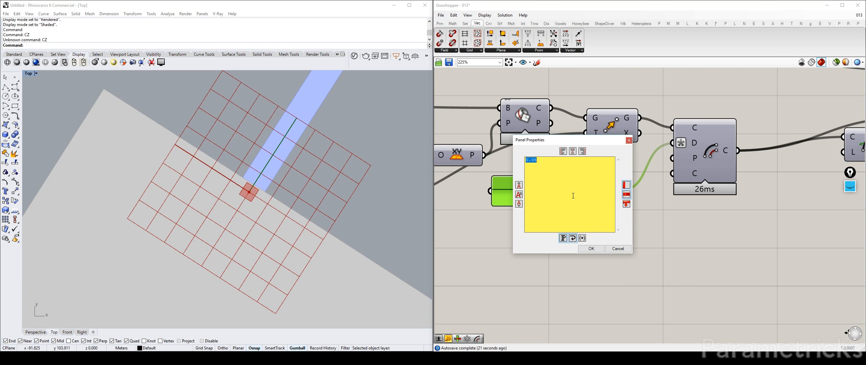
{"action": "type", "text": "0.1"}
{"action": "left_click", "coordinate": [591, 248]}
Step: Set the slider feeding Center Box's X and Y inputs to 0.05
{"action": "scroll", "coordinate": [587, 207], "scroll_direction": "down", "scroll_amount": 3}
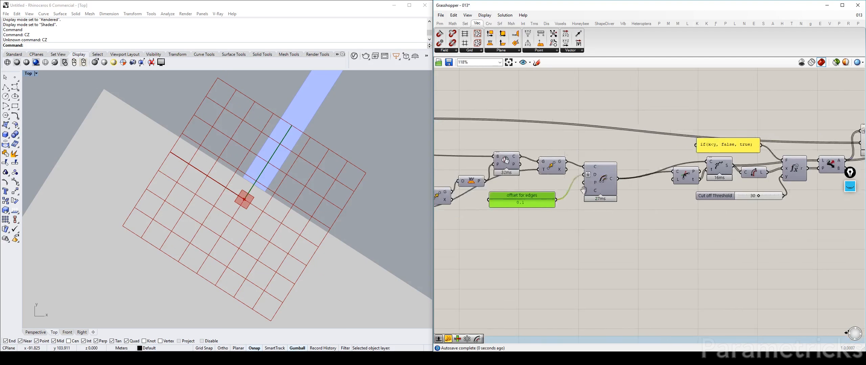
{"action": "right_click_drag", "start_coordinate": [583, 190], "coordinate": [384, 178]}
{"action": "right_click_drag", "start_coordinate": [651, 182], "coordinate": [473, 199]}
{"action": "scroll", "coordinate": [614, 155], "scroll_direction": "up", "scroll_amount": 3}
{"action": "left_click_drag", "start_coordinate": [559, 165], "coordinate": [564, 166]}
Step: Set the Z slider of Center Box to 1 while viewing the posts in perspective
{"action": "scroll", "coordinate": [595, 179], "scroll_direction": "down", "scroll_amount": 3}
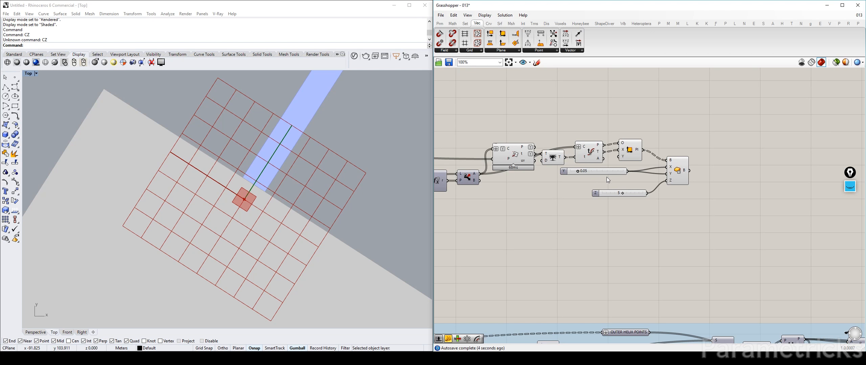
{"action": "scroll", "coordinate": [278, 211], "scroll_direction": "down", "scroll_amount": 3}
{"action": "scroll", "coordinate": [329, 218], "scroll_direction": "down", "scroll_amount": 2}
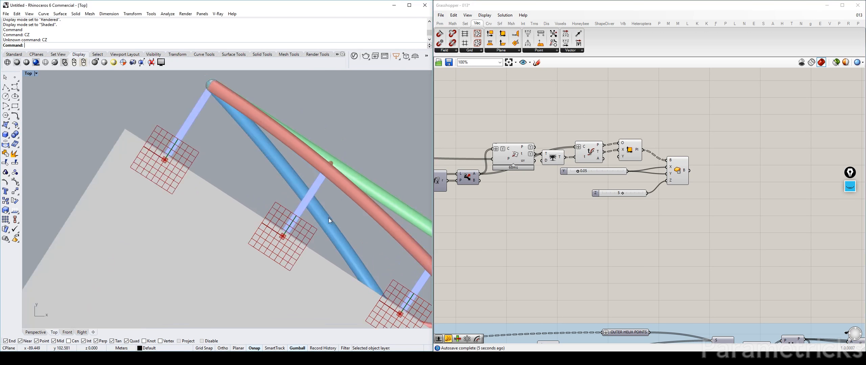
{"action": "double_click", "coordinate": [29, 73]}
{"action": "double_click", "coordinate": [242, 74]}
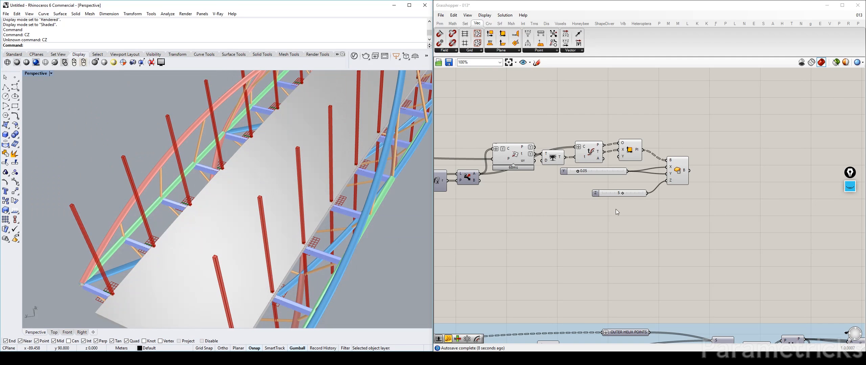
{"action": "left_click_drag", "start_coordinate": [621, 193], "coordinate": [607, 193]}
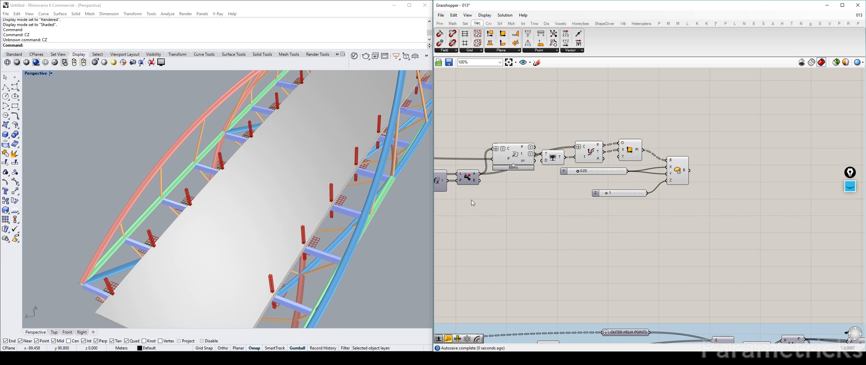
Step: Highlight the Center Box posts and examine how they pass through the deck at the bridge's end
{"action": "left_click", "coordinate": [678, 174]}
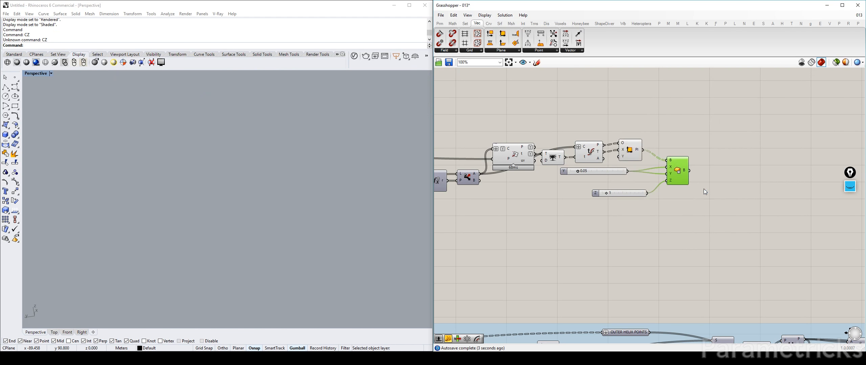
{"action": "scroll", "coordinate": [325, 213], "scroll_direction": "up", "scroll_amount": 8}
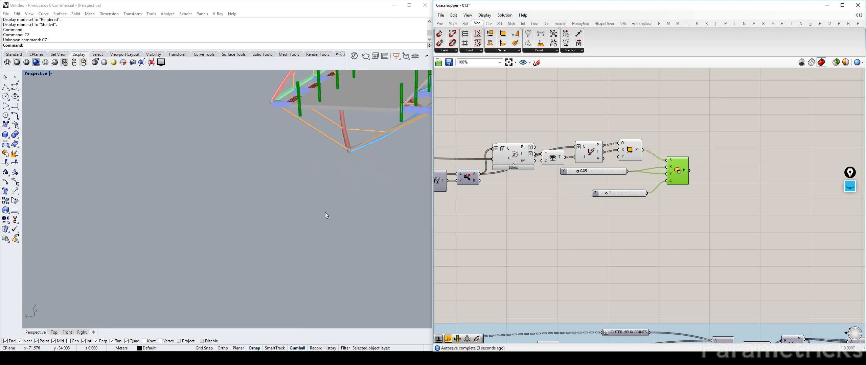
{"action": "scroll", "coordinate": [327, 212], "scroll_direction": "up", "scroll_amount": 8}
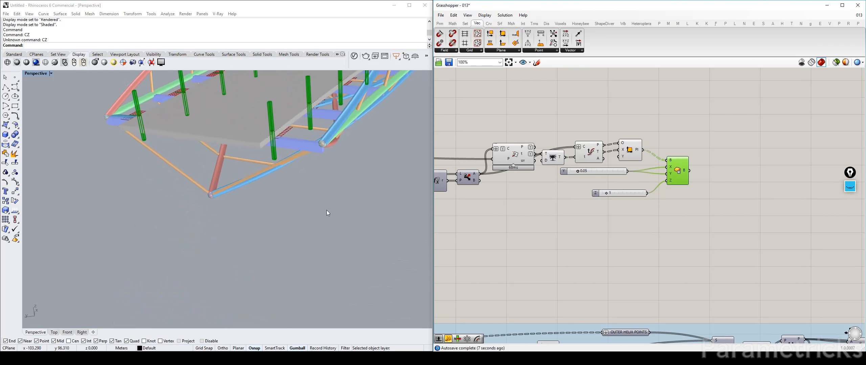
{"action": "left_click", "coordinate": [486, 244]}
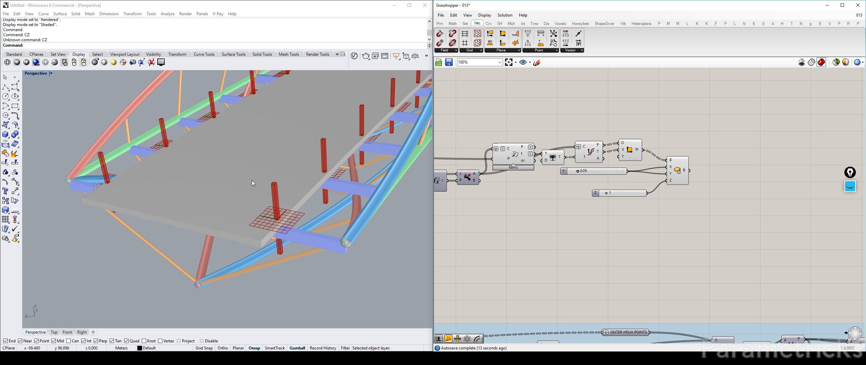
{"action": "mouse_move", "coordinate": [607, 193]}
{"action": "left_mouse_down"}
{"action": "mouse_move", "coordinate": [619, 193]}
{"action": "mouse_move", "coordinate": [605, 192]}
{"action": "left_mouse_up"}
Step: Measure the first post's height above the deck in the front view with an aligned dimension, without keeping the dimension
{"action": "double_click", "coordinate": [37, 73]}
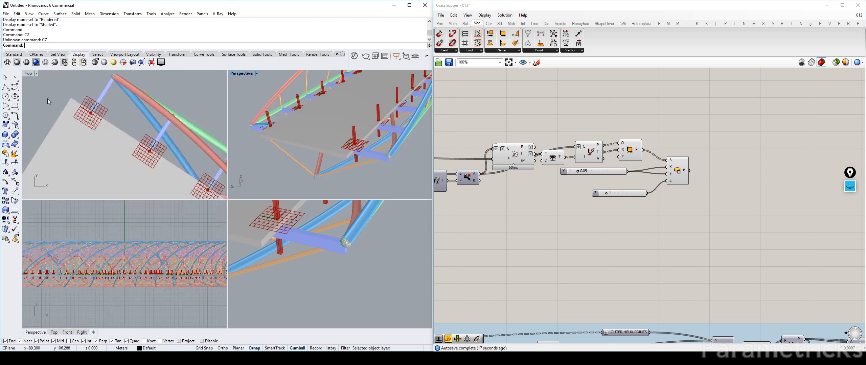
{"action": "double_click", "coordinate": [32, 203]}
{"action": "scroll", "coordinate": [203, 210], "scroll_direction": "up", "scroll_amount": 6}
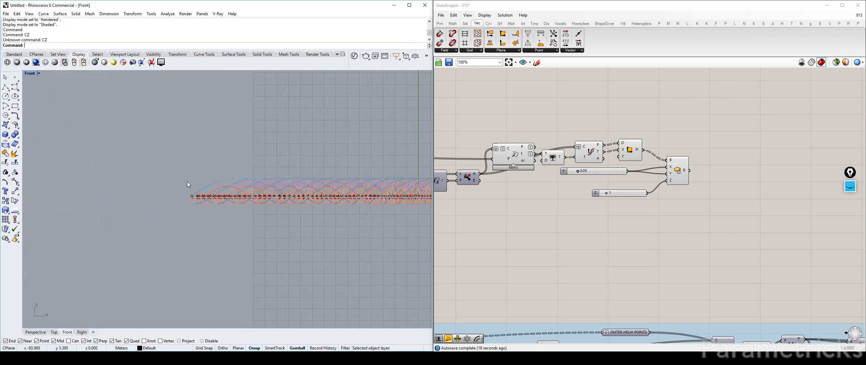
{"action": "scroll", "coordinate": [218, 229], "scroll_direction": "up", "scroll_amount": 3}
{"action": "type", "text": "DimAligned"}
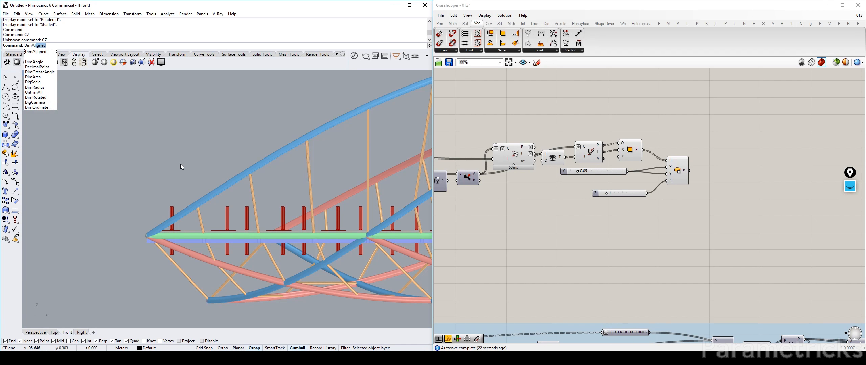
{"action": "key", "text": "Return"}
{"action": "scroll", "coordinate": [177, 236], "scroll_direction": "up", "scroll_amount": 4}
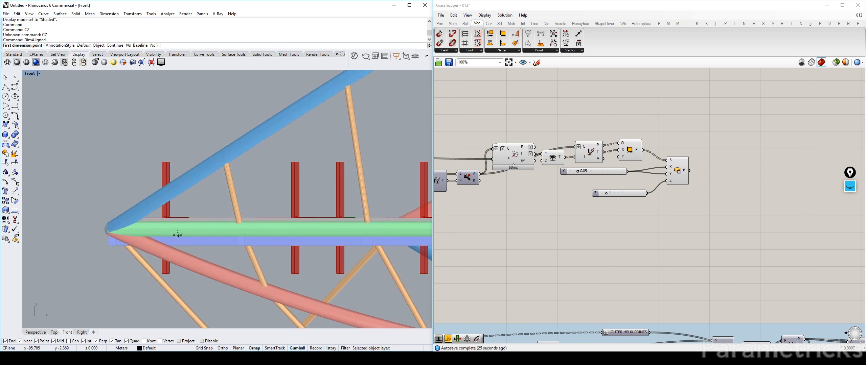
{"action": "left_click", "coordinate": [166, 218]}
{"action": "left_click", "coordinate": [166, 163]}
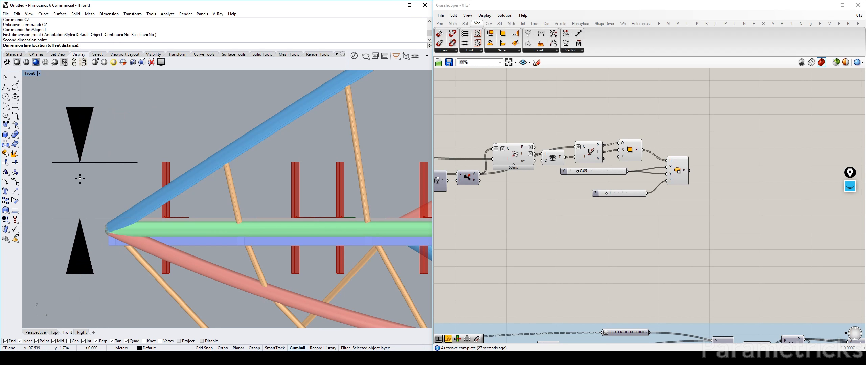
{"action": "scroll", "coordinate": [78, 156], "scroll_direction": "down", "scroll_amount": 5}
{"action": "key", "text": "Escape"}
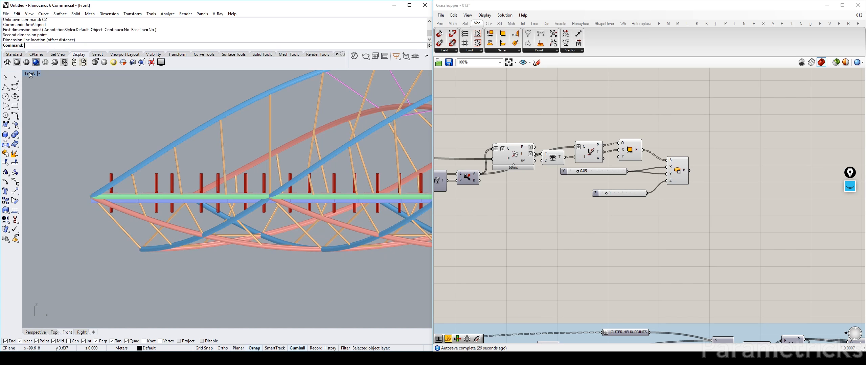
Step: Try driving Center Box's Z input with a Construct Domain component whose B input takes the old Z slider
{"action": "double_click", "coordinate": [30, 74]}
{"action": "double_click", "coordinate": [247, 74]}
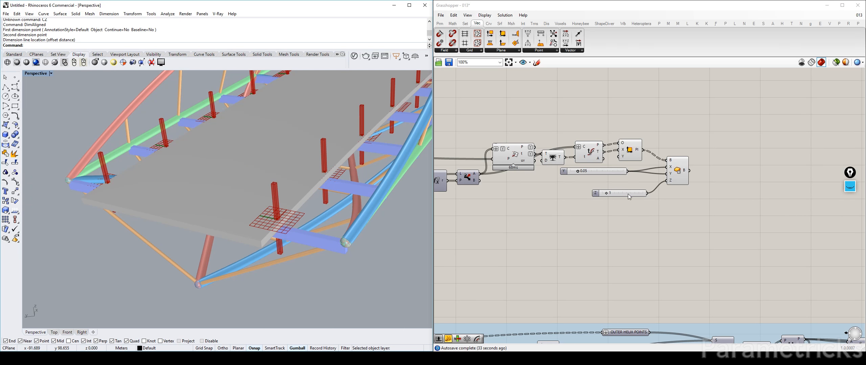
{"action": "left_click", "coordinate": [602, 194]}
{"action": "left_click_drag", "start_coordinate": [604, 193], "coordinate": [627, 235]}
{"action": "double_click", "coordinate": [565, 197]}
{"action": "type", "text": "dom"}
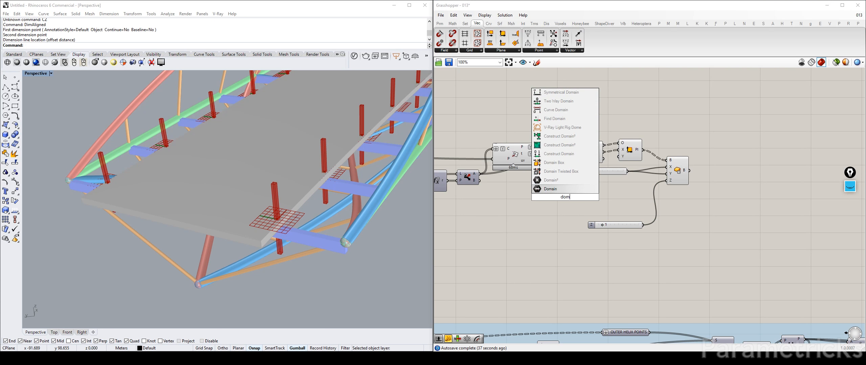
{"action": "left_click", "coordinate": [559, 154]}
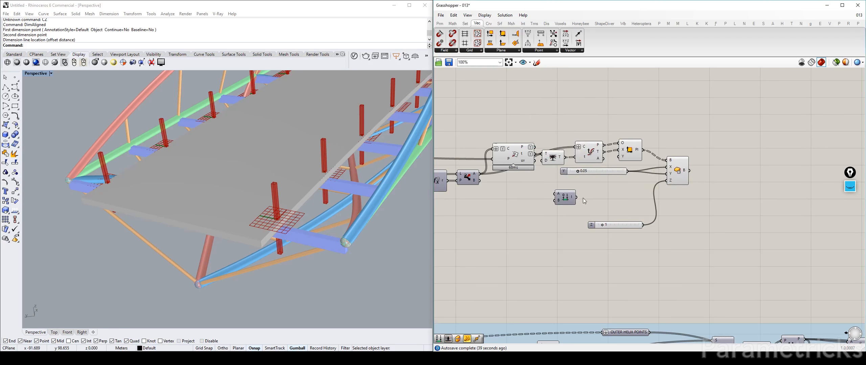
{"action": "left_click_drag", "start_coordinate": [575, 199], "coordinate": [631, 191]}
{"action": "scroll", "coordinate": [630, 191], "scroll_direction": "up", "scroll_amount": 2}
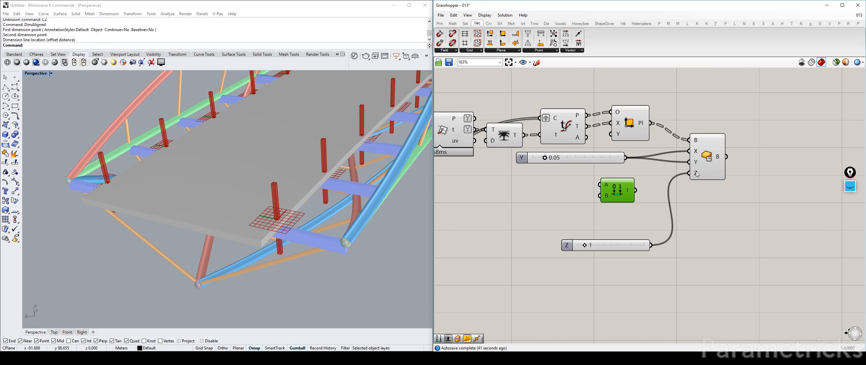
{"action": "left_click_drag", "start_coordinate": [697, 175], "coordinate": [636, 191]}
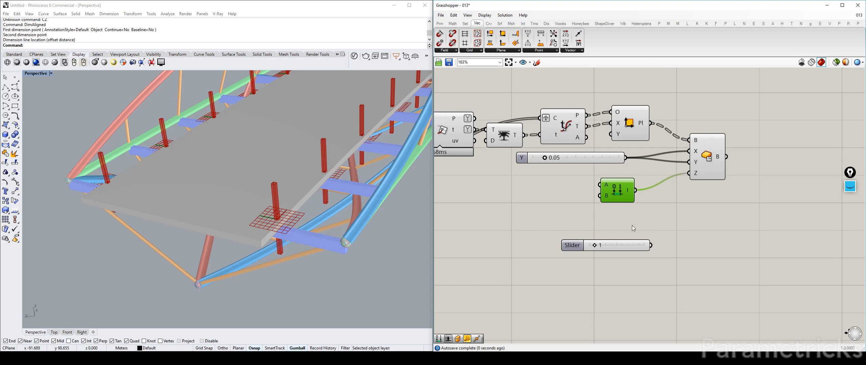
{"action": "left_click_drag", "start_coordinate": [650, 246], "coordinate": [632, 200]}
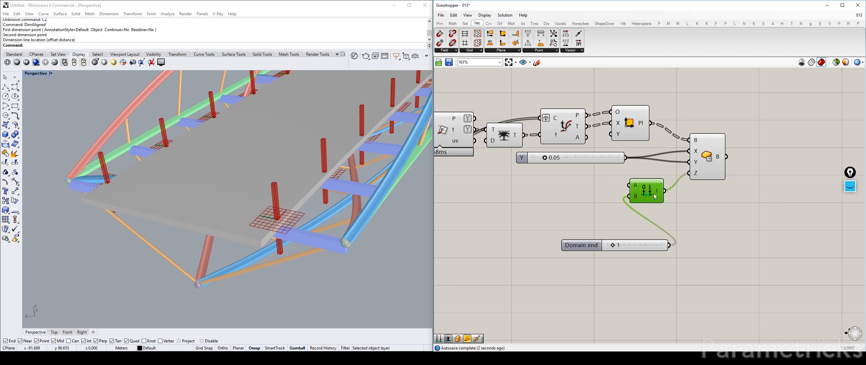
{"action": "key", "text": "Delete"}
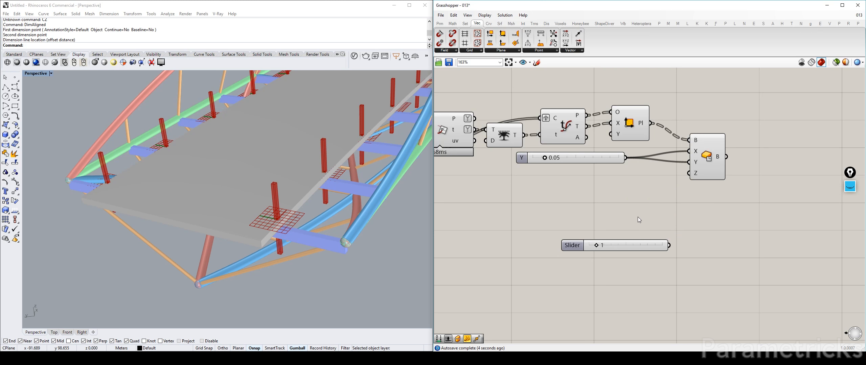
Step: Replace the old height slider with a new decimal number slider at 0.93 feeding Center Box's Z input
{"action": "left_click", "coordinate": [639, 249]}
{"action": "left_click_drag", "start_coordinate": [639, 250], "coordinate": [624, 195]}
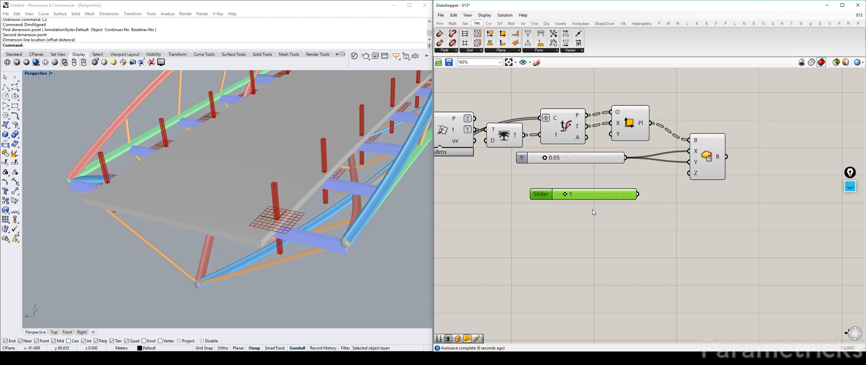
{"action": "key", "text": "Delete"}
{"action": "double_click", "coordinate": [589, 220]}
{"action": "type", "text": "0.700"}
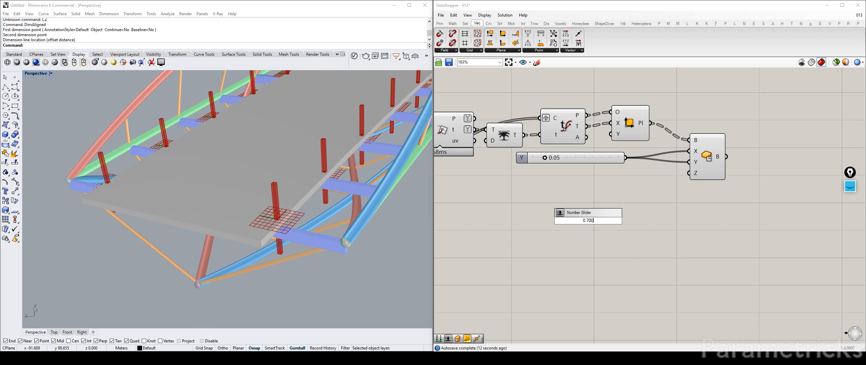
{"action": "type", "text": ".20"}
{"action": "key", "text": "Return"}
{"action": "left_click_drag", "start_coordinate": [590, 221], "coordinate": [689, 173]}
{"action": "left_click_drag", "start_coordinate": [631, 223], "coordinate": [566, 192]}
{"action": "right_click_drag", "start_coordinate": [652, 207], "coordinate": [611, 216]}
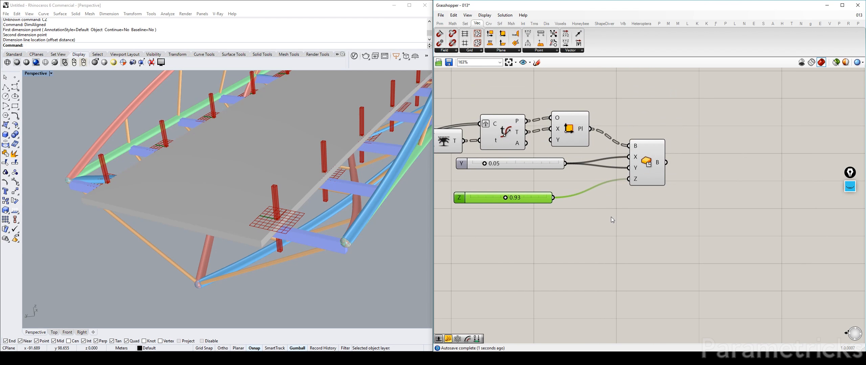
Step: Add an expression to Center Box's Z input that halves the incoming slider height
{"action": "double_click", "coordinate": [611, 216]}
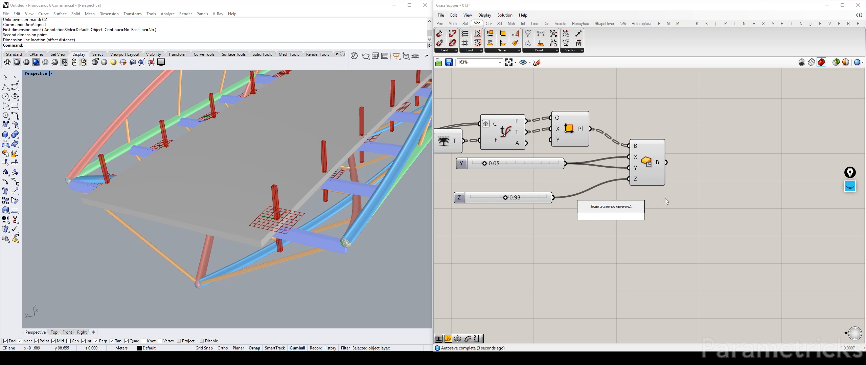
{"action": "right_click", "coordinate": [638, 178]}
{"action": "mouse_move", "coordinate": [673, 247]}
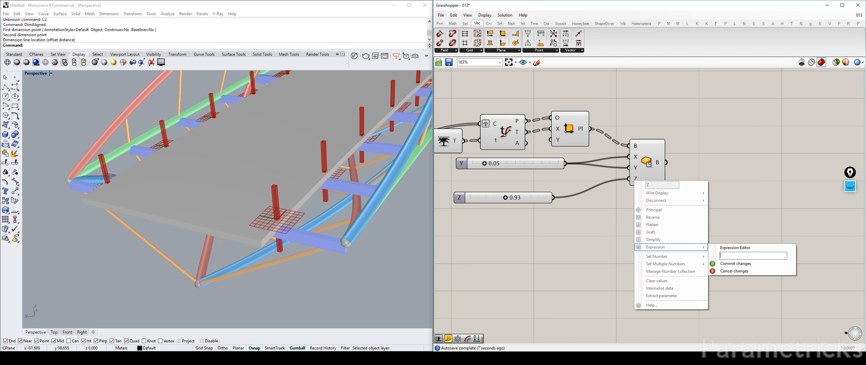
{"action": "left_click", "coordinate": [722, 263]}
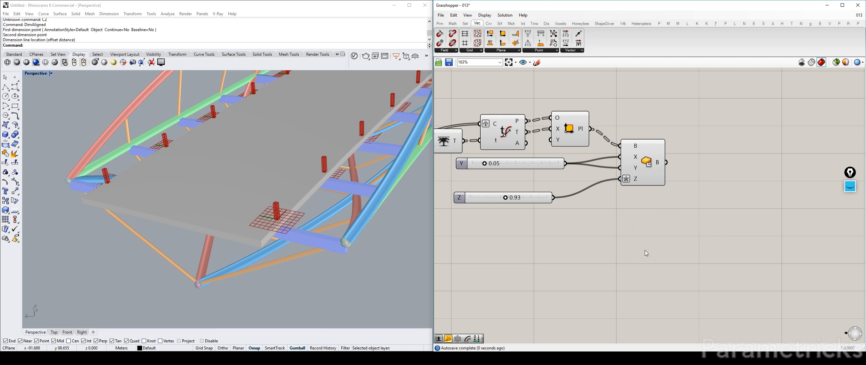
Step: Add a Move component for the Center Box posts, translated by a Unit Z vector driven by the height slider
{"action": "double_click", "coordinate": [645, 251]}
{"action": "type", "text": "move"}
{"action": "key", "text": "Return"}
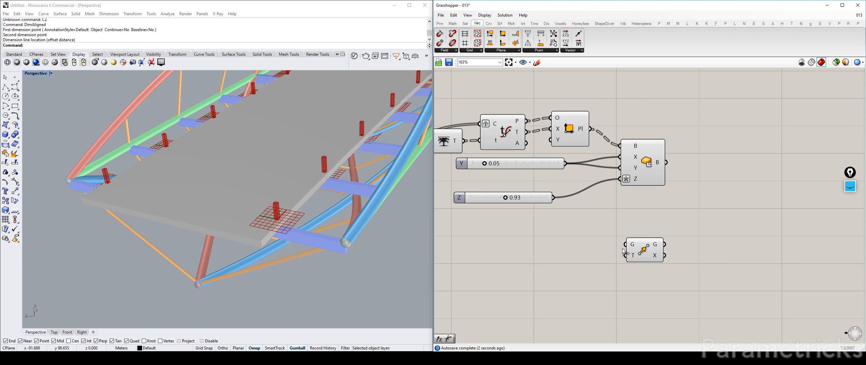
{"action": "double_click", "coordinate": [588, 226]}
{"action": "type", "text": "z"}
{"action": "key", "text": "Return"}
{"action": "left_click_drag", "start_coordinate": [552, 198], "coordinate": [716, 180]}
{"action": "left_click_drag", "start_coordinate": [665, 162], "coordinate": [700, 176]}
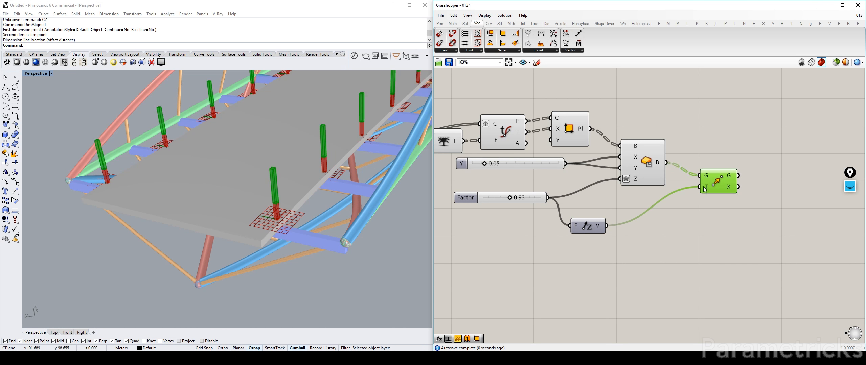
Step: Try the expression x*2 on Move's T input and compare the original and moved posts
{"action": "right_click", "coordinate": [701, 187]}
{"action": "mouse_move", "coordinate": [737, 261]}
{"action": "left_click", "coordinate": [800, 269]}
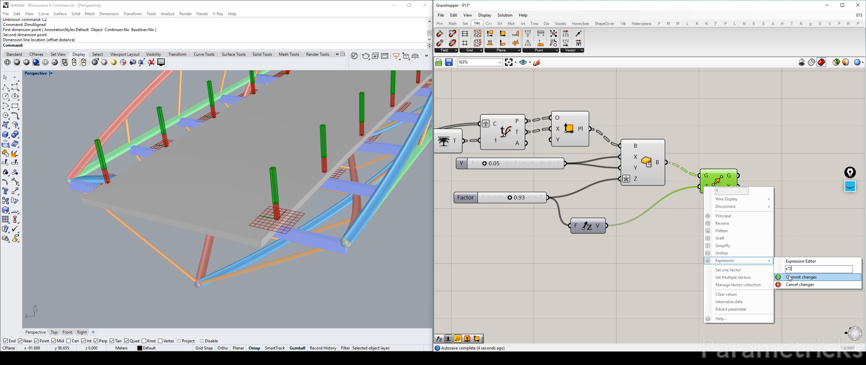
{"action": "left_click", "coordinate": [789, 277]}
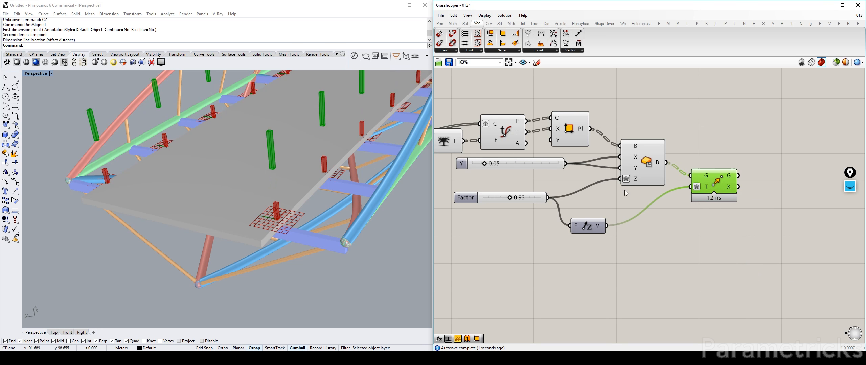
{"action": "left_click_drag", "start_coordinate": [588, 226], "coordinate": [619, 209]}
{"action": "left_click", "coordinate": [647, 162]}
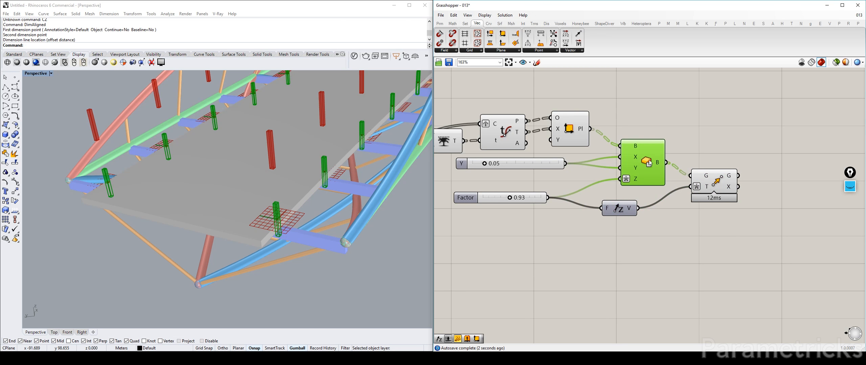
{"action": "left_click", "coordinate": [706, 174]}
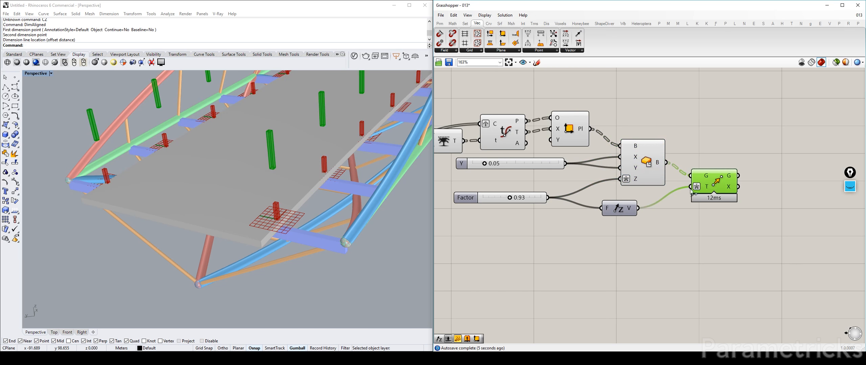
{"action": "left_click", "coordinate": [648, 164]}
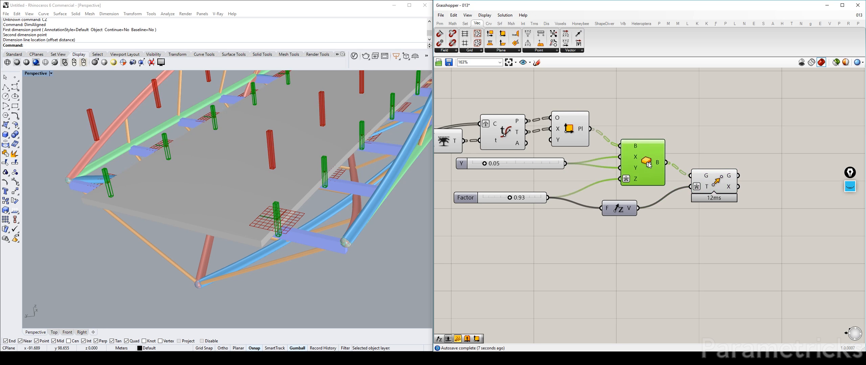
Step: Hide Center Box's preview and set the expression on Move's T input to x/2, placing Unit Z closer to Move
{"action": "right_click", "coordinate": [708, 188]}
{"action": "mouse_move", "coordinate": [740, 260]}
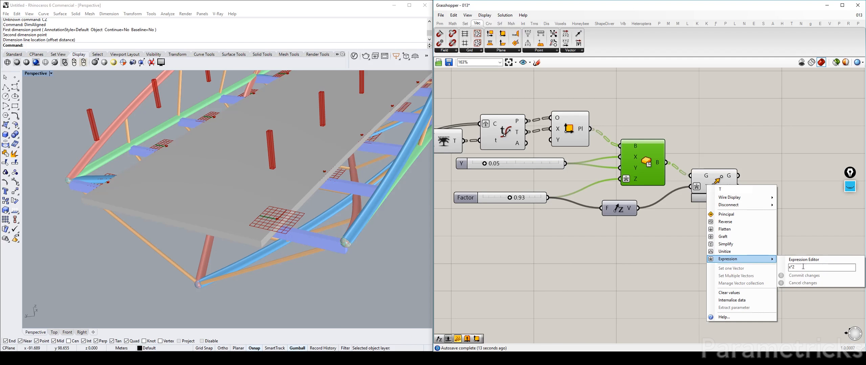
{"action": "type", "text": "x"}
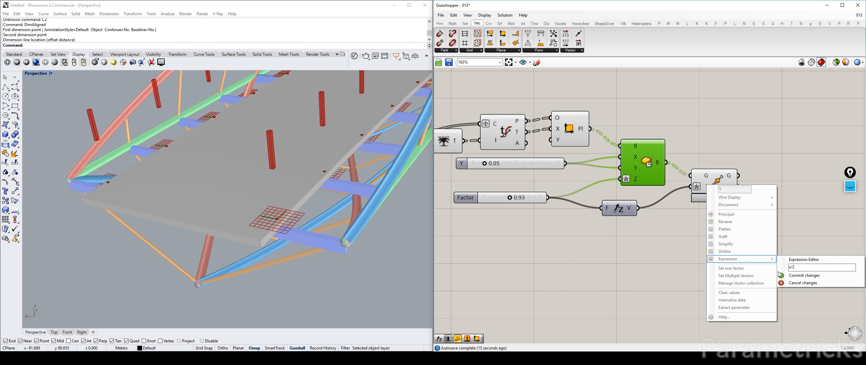
{"action": "left_click", "coordinate": [780, 275]}
{"action": "left_click_drag", "start_coordinate": [627, 211], "coordinate": [650, 200]}
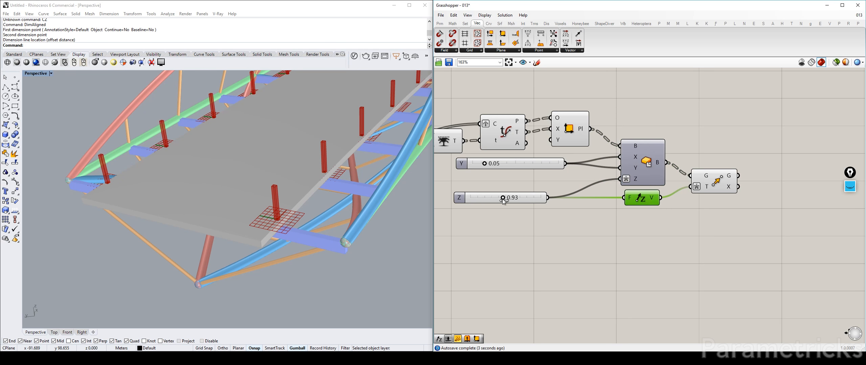
Step: Rename the Z slider as Height of balustrade and set it to 1.00
{"action": "right_click", "coordinate": [487, 198]}
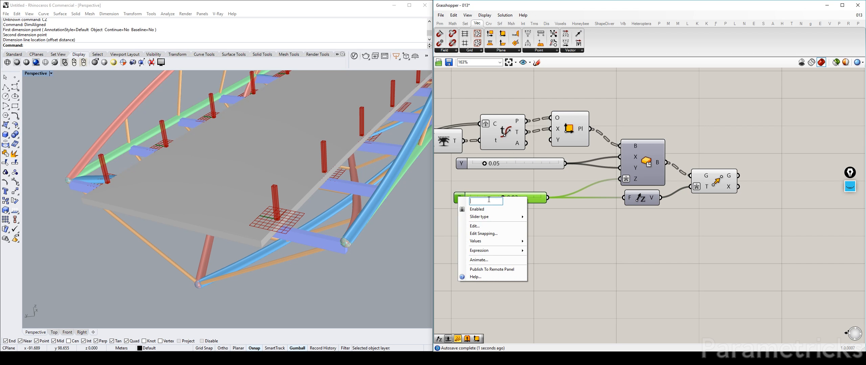
{"action": "type", "text": "Height of "}
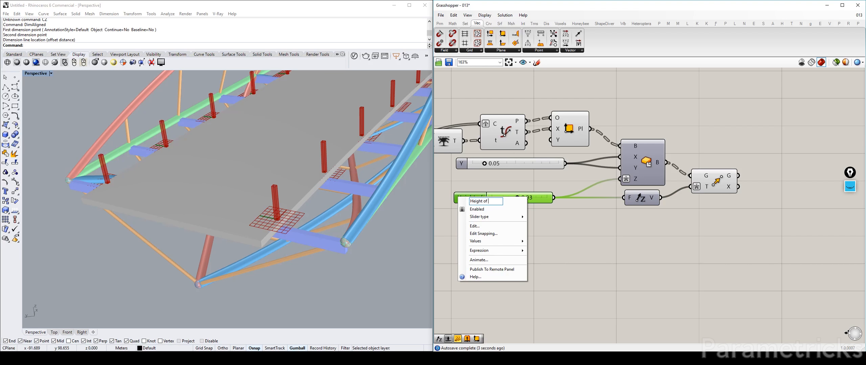
{"action": "type", "text": "bal"}
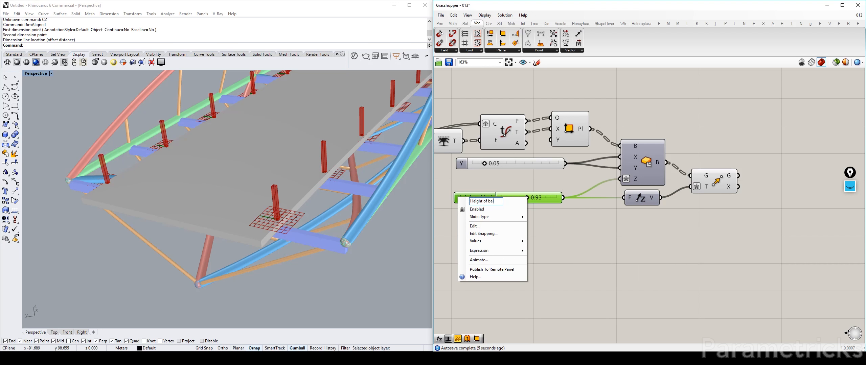
{"action": "type", "text": "ustrade"}
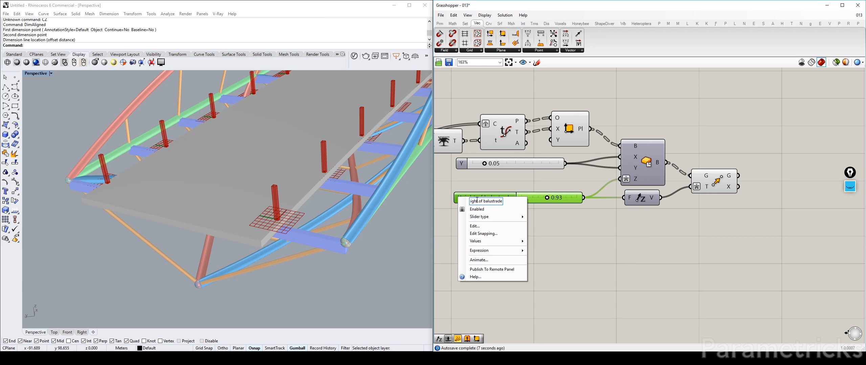
{"action": "left_click", "coordinate": [552, 236]}
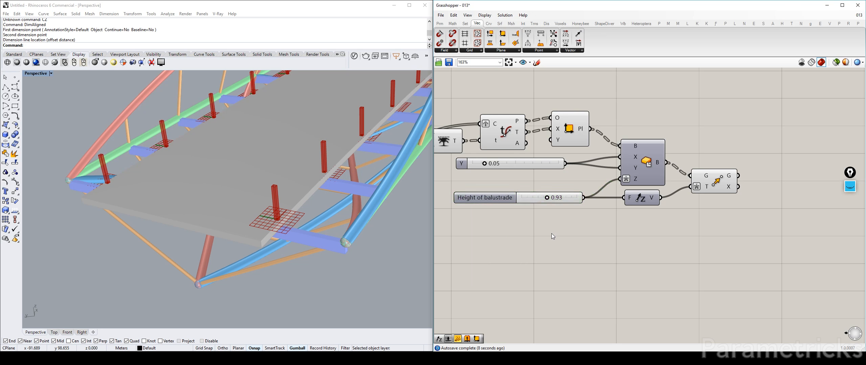
{"action": "double_click", "coordinate": [539, 198]}
{"action": "type", "text": "1"}
{"action": "key", "text": "Return"}
Step: Hide the previews of the four components from Curve | Plane to the plane construction so only the posts show along the deck
{"action": "scroll", "coordinate": [276, 137], "scroll_direction": "down", "scroll_amount": 10}
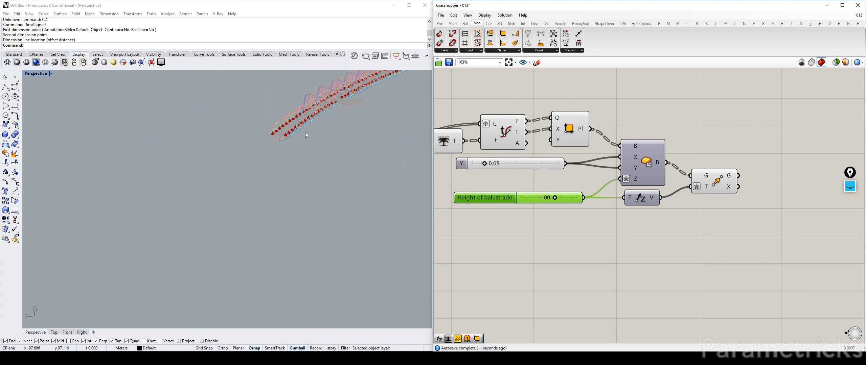
{"action": "right_click_drag", "start_coordinate": [317, 131], "coordinate": [304, 237], "text": "shift"}
{"action": "scroll", "coordinate": [495, 142], "scroll_direction": "down", "scroll_amount": 3}
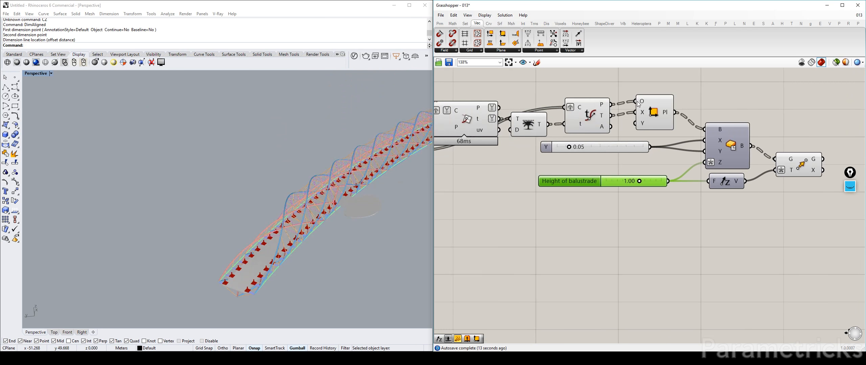
{"action": "left_click_drag", "start_coordinate": [664, 82], "coordinate": [556, 105]}
{"action": "scroll", "coordinate": [324, 250], "scroll_direction": "up", "scroll_amount": 10}
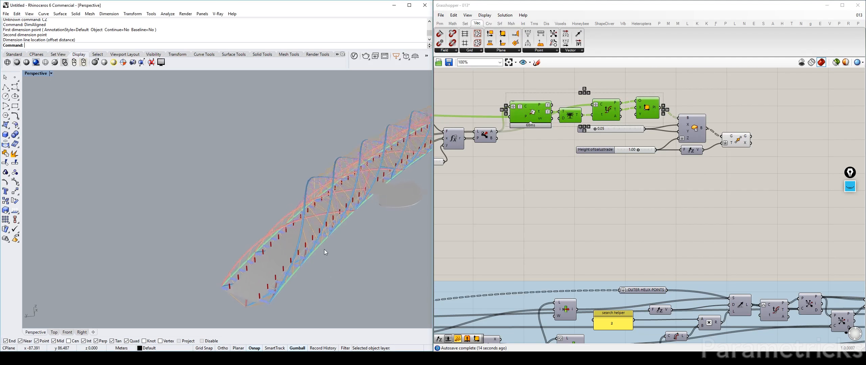
{"action": "right_click_drag", "start_coordinate": [361, 233], "coordinate": [345, 231]}
{"action": "scroll", "coordinate": [664, 142], "scroll_direction": "down", "scroll_amount": 3}
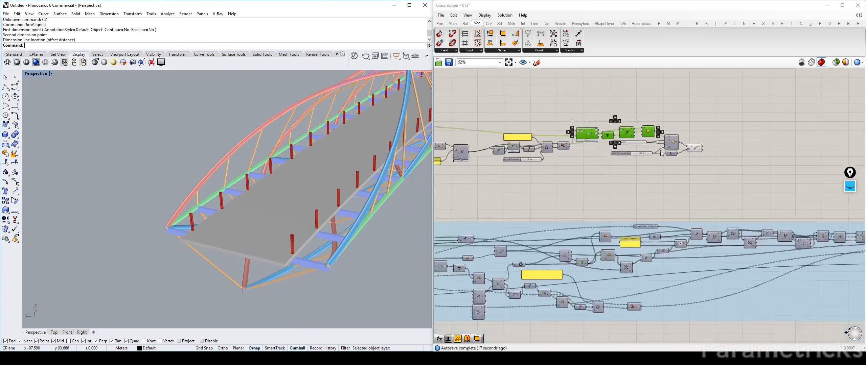
Step: Examine the cut-off threshold and edge offset components, and check the posts against the deck edge in the top view
{"action": "scroll", "coordinate": [727, 118], "scroll_direction": "up", "scroll_amount": 2}
{"action": "scroll", "coordinate": [761, 112], "scroll_direction": "down", "scroll_amount": 4}
{"action": "scroll", "coordinate": [541, 125], "scroll_direction": "up", "scroll_amount": 3}
{"action": "scroll", "coordinate": [620, 141], "scroll_direction": "up", "scroll_amount": 3}
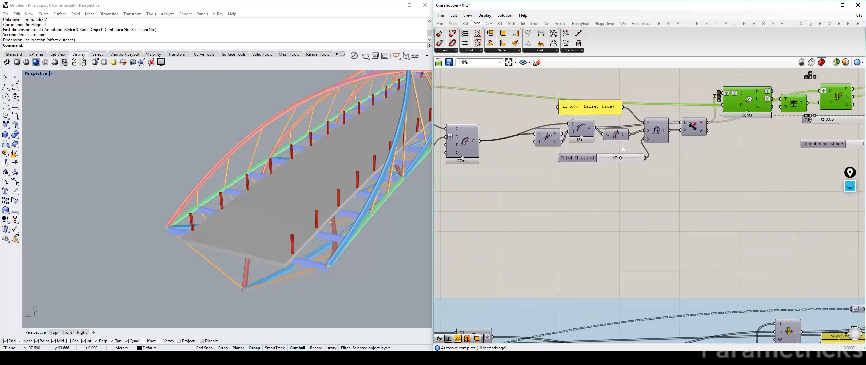
{"action": "left_click_drag", "start_coordinate": [629, 157], "coordinate": [618, 157]}
{"action": "scroll", "coordinate": [620, 159], "scroll_direction": "down", "scroll_amount": 2}
{"action": "scroll", "coordinate": [590, 137], "scroll_direction": "up", "scroll_amount": 2}
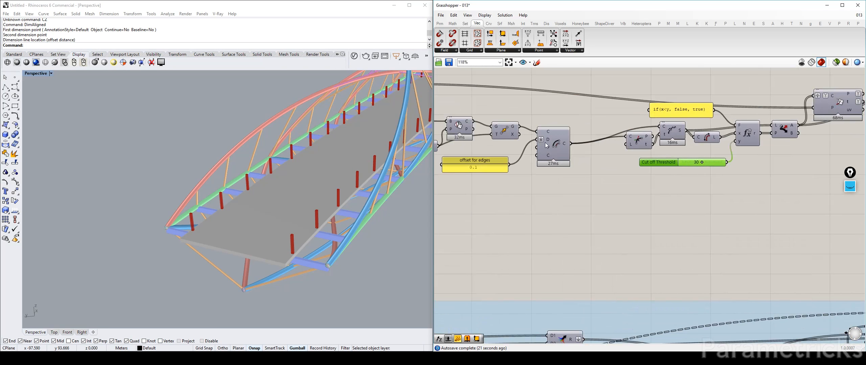
{"action": "left_click", "coordinate": [555, 145]}
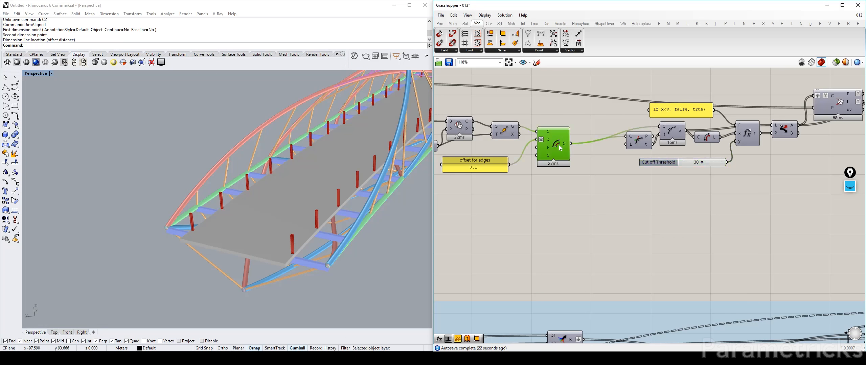
{"action": "double_click", "coordinate": [27, 73]}
{"action": "double_click", "coordinate": [29, 75]}
{"action": "right_click_drag", "start_coordinate": [657, 135], "coordinate": [583, 156]}
{"action": "key", "text": "ctrl+q"}
{"action": "right_click_drag", "start_coordinate": [717, 150], "coordinate": [605, 167]}
{"action": "left_click_drag", "start_coordinate": [605, 167], "coordinate": [600, 168]}
{"action": "right_click_drag", "start_coordinate": [599, 168], "coordinate": [523, 161]}
Step: Spread out the post components to make room after Dispatch, and show the preview of the Dispatch curves
{"action": "scroll", "coordinate": [523, 162], "scroll_direction": "down", "scroll_amount": 3}
{"action": "left_click_drag", "start_coordinate": [742, 103], "coordinate": [553, 186]}
{"action": "left_click_drag", "start_coordinate": [591, 135], "coordinate": [637, 134]}
{"action": "scroll", "coordinate": [561, 117], "scroll_direction": "up", "scroll_amount": 3}
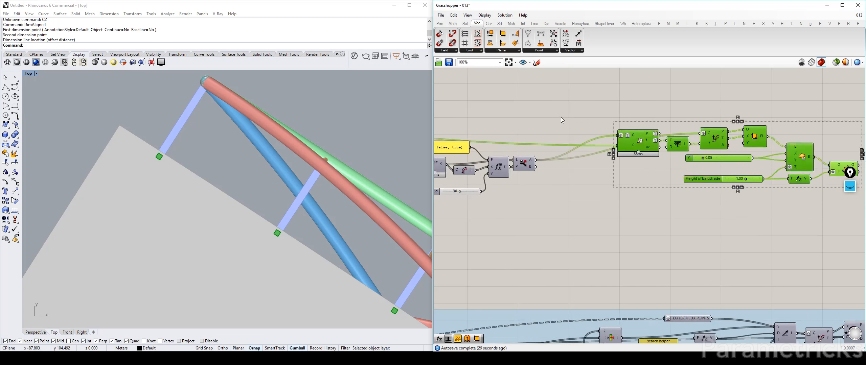
{"action": "left_click", "coordinate": [561, 117]}
{"action": "right_click_drag", "start_coordinate": [821, 97], "coordinate": [725, 106]}
{"action": "left_click_drag", "start_coordinate": [750, 118], "coordinate": [580, 208]}
{"action": "left_click_drag", "start_coordinate": [535, 151], "coordinate": [502, 156]}
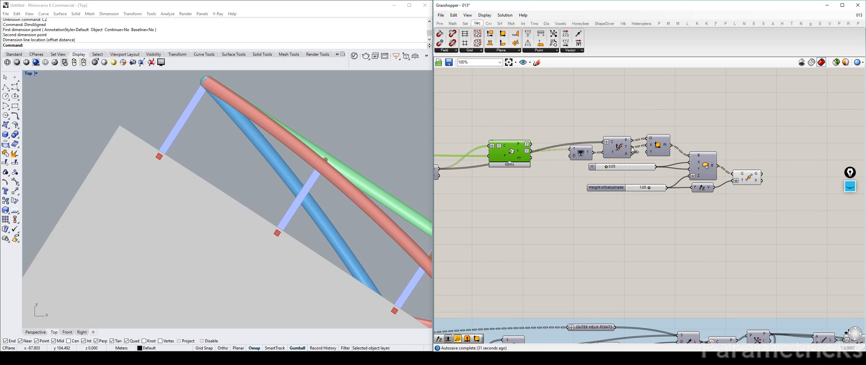
{"action": "left_click_drag", "start_coordinate": [762, 109], "coordinate": [598, 191]}
{"action": "left_click_drag", "start_coordinate": [585, 153], "coordinate": [560, 152]}
{"action": "right_click_drag", "start_coordinate": [560, 153], "coordinate": [641, 149]}
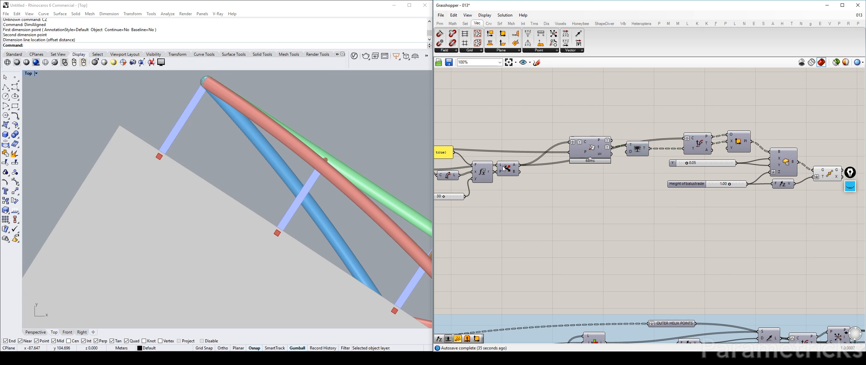
{"action": "left_click_drag", "start_coordinate": [510, 169], "coordinate": [516, 170]}
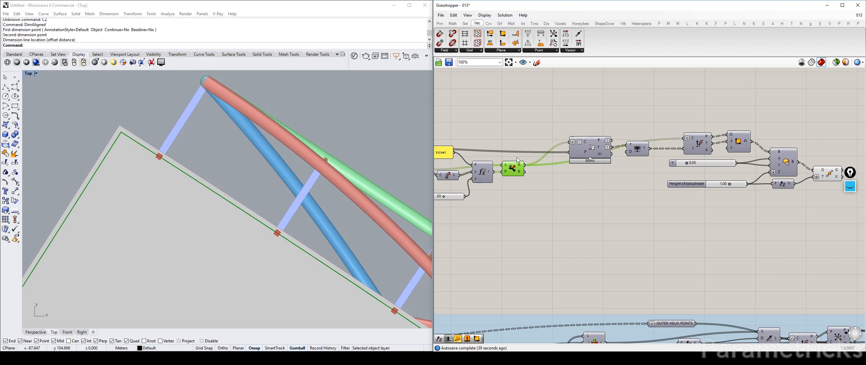
{"action": "double_click", "coordinate": [532, 106]}
{"action": "type", "text": "cp"}
{"action": "key", "text": "Return"}
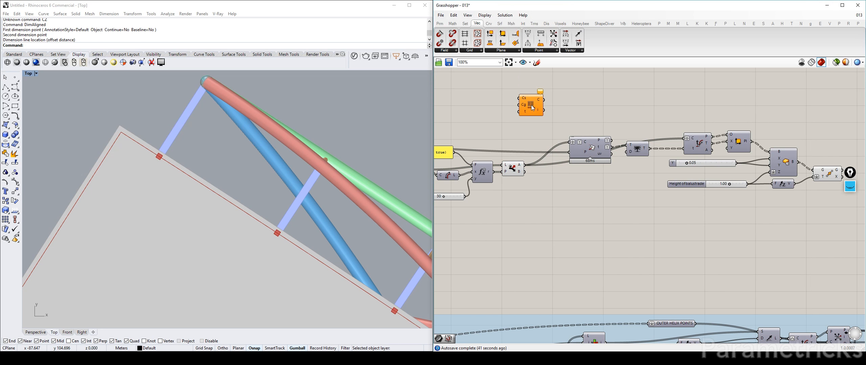
{"action": "left_click", "coordinate": [532, 105]}
{"action": "key", "text": "Delete"}
Step: Insert a Curve parameter between Dispatch's A output and the downstream curve inputs, and hide Dispatch's preview
{"action": "double_click", "coordinate": [532, 105]}
{"action": "type", "text": "crv"}
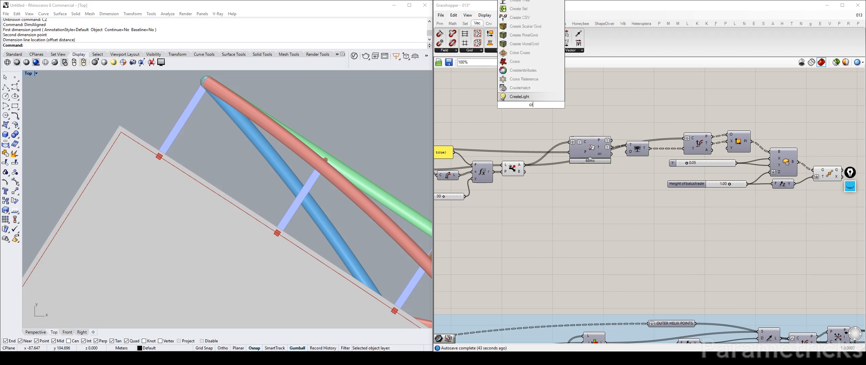
{"action": "left_click", "coordinate": [523, 89]}
{"action": "left_click_drag", "start_coordinate": [525, 165], "coordinate": [541, 105]}
{"action": "left_click_drag", "start_coordinate": [532, 105], "coordinate": [544, 161]}
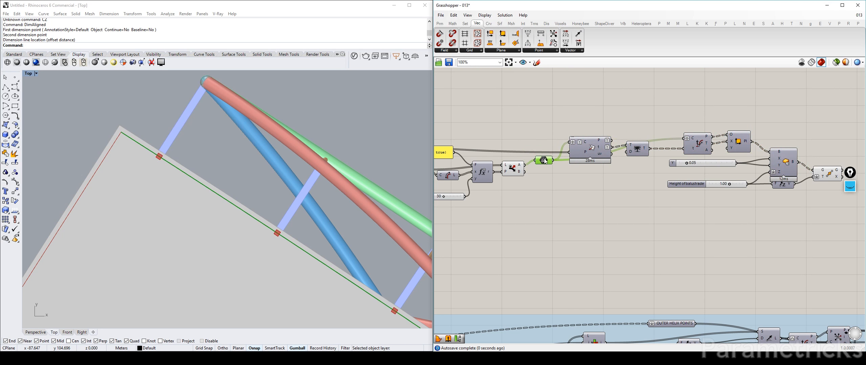
{"action": "left_click", "coordinate": [518, 170]}
{"action": "key", "text": "ctrl+q"}
{"action": "right_click_drag", "start_coordinate": [724, 152], "coordinate": [646, 150]}
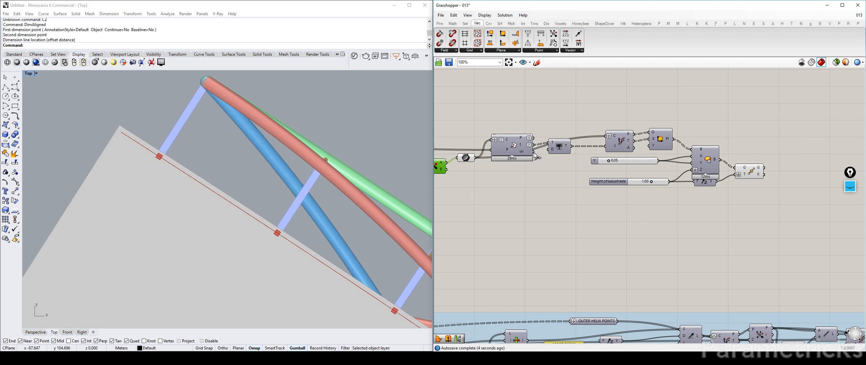
Step: Set the post thickness slider to 0.06 and highlight the Curve parameter holding the deck-edge curves
{"action": "scroll", "coordinate": [603, 157], "scroll_direction": "up", "scroll_amount": 3}
{"action": "left_click_drag", "start_coordinate": [613, 163], "coordinate": [617, 165]}
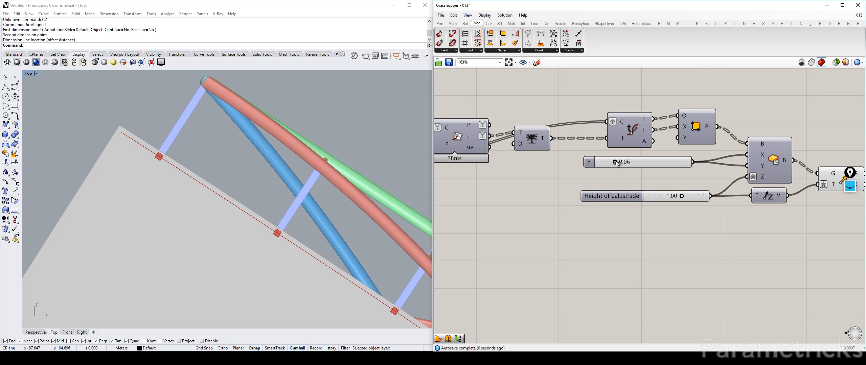
{"action": "scroll", "coordinate": [593, 169], "scroll_direction": "down", "scroll_amount": 3}
{"action": "right_click_drag", "start_coordinate": [593, 169], "coordinate": [642, 160]}
{"action": "scroll", "coordinate": [492, 164], "scroll_direction": "up", "scroll_amount": 2}
{"action": "left_click", "coordinate": [516, 151]}
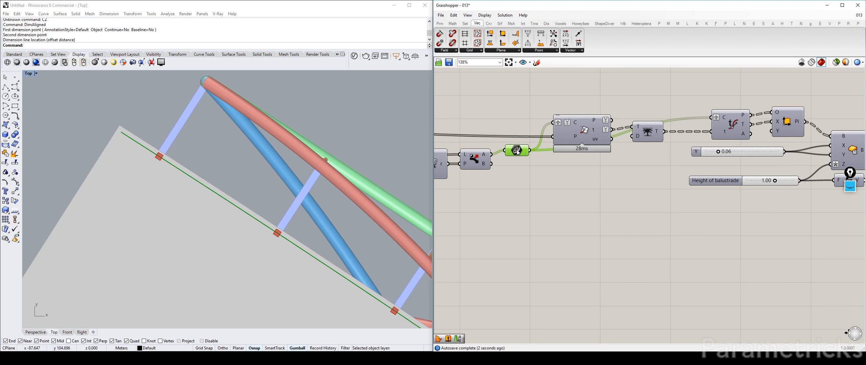
Step: Shift all the post components after the deck-edge Curve parameter farther along to make room beside it
{"action": "scroll", "coordinate": [274, 233], "scroll_direction": "down", "scroll_amount": 5}
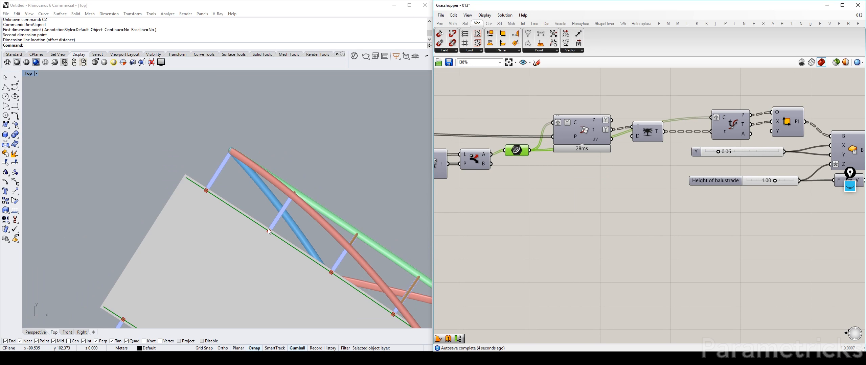
{"action": "scroll", "coordinate": [273, 233], "scroll_direction": "up", "scroll_amount": 3}
{"action": "scroll", "coordinate": [446, 196], "scroll_direction": "down", "scroll_amount": 4}
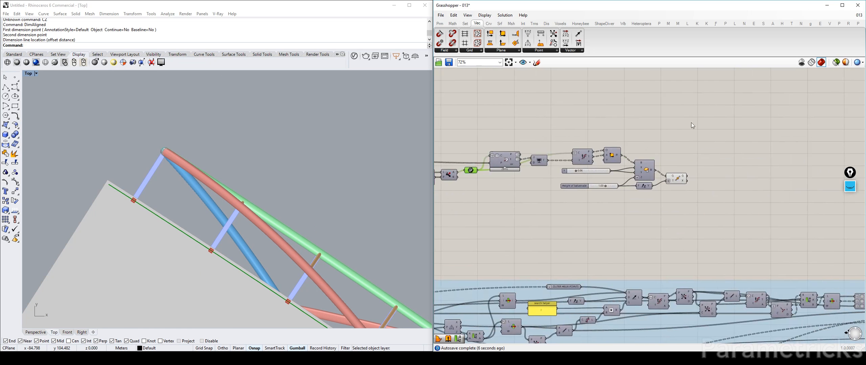
{"action": "left_click_drag", "start_coordinate": [692, 121], "coordinate": [496, 206]}
{"action": "left_click_drag", "start_coordinate": [505, 159], "coordinate": [542, 163]}
Step: Add an Offset Curve component and feed it the deck-edge curves from the Curve parameter
{"action": "double_click", "coordinate": [496, 136]}
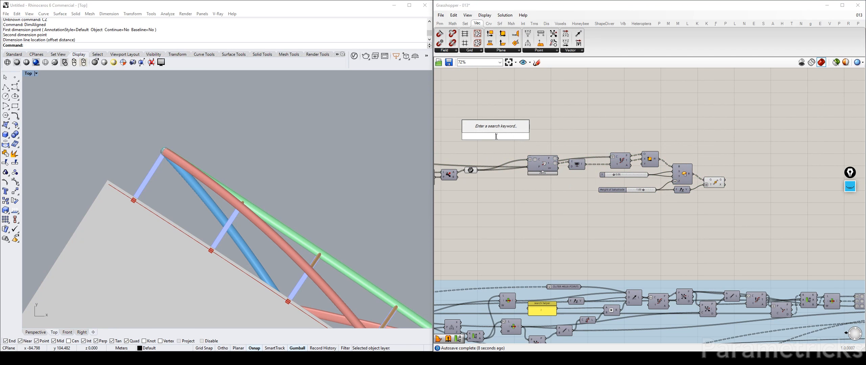
{"action": "type", "text": "offset"}
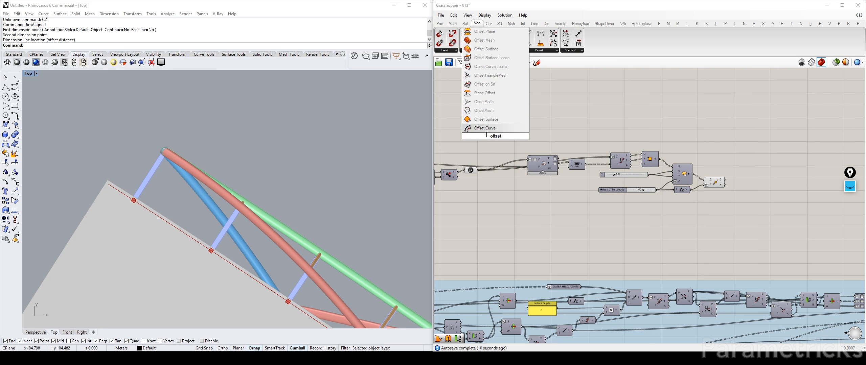
{"action": "key", "text": "Return"}
{"action": "scroll", "coordinate": [471, 170], "scroll_direction": "up", "scroll_amount": 4}
{"action": "left_click_drag", "start_coordinate": [482, 170], "coordinate": [511, 104]}
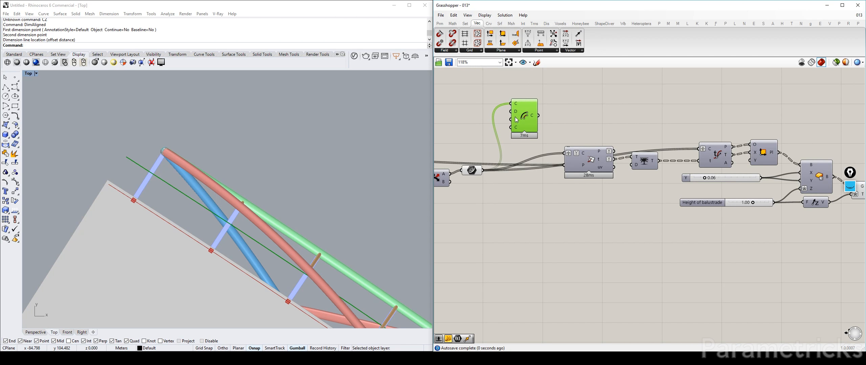
Step: Add a panel containing 0.05 and connect it to Offset Curve's distance input
{"action": "scroll", "coordinate": [514, 118], "scroll_direction": "up", "scroll_amount": 3}
{"action": "double_click", "coordinate": [514, 119]}
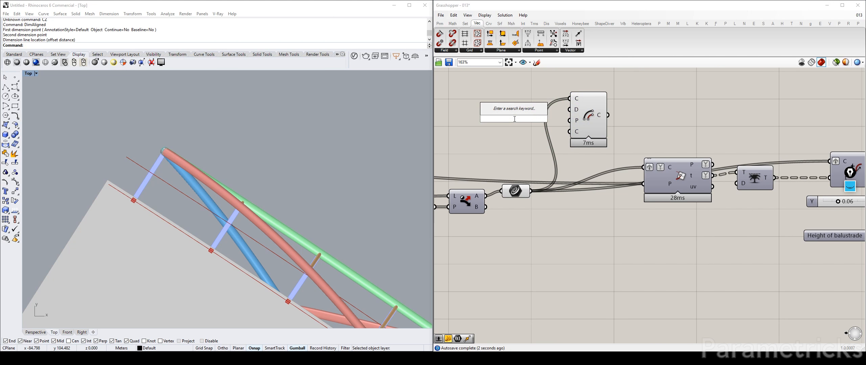
{"action": "scroll", "coordinate": [761, 167], "scroll_direction": "down", "scroll_amount": 3}
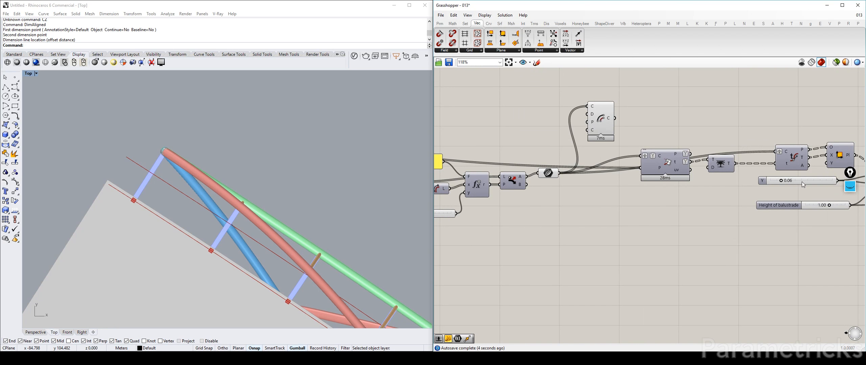
{"action": "double_click", "coordinate": [547, 121]}
{"action": "type", "text": "panel"}
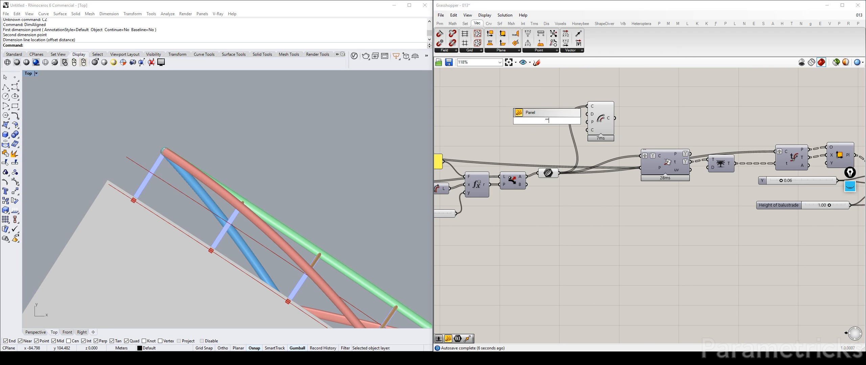
{"action": "key", "text": "Return"}
{"action": "double_click", "coordinate": [548, 121]}
{"action": "type", "text": "0.05"}
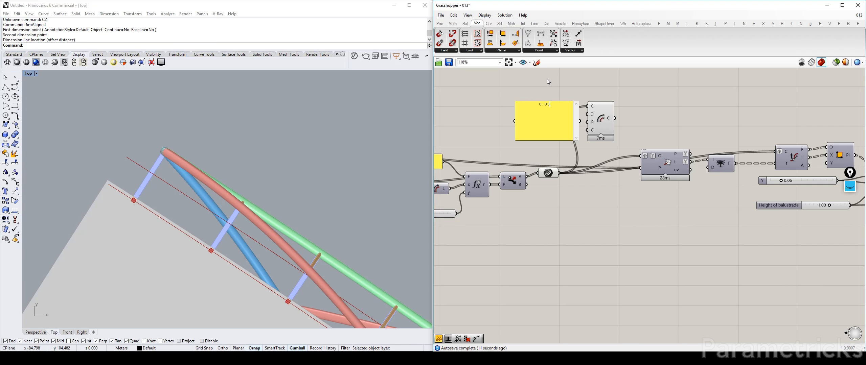
{"action": "left_click", "coordinate": [546, 79]}
{"action": "left_click_drag", "start_coordinate": [515, 101], "coordinate": [600, 115]}
{"action": "left_click", "coordinate": [551, 129]}
{"action": "scroll", "coordinate": [549, 110], "scroll_direction": "up", "scroll_amount": 2}
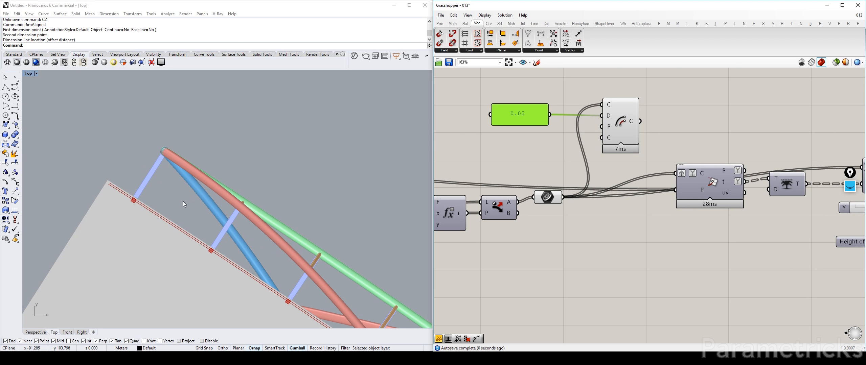
Step: Insert a Number parameter between the 0.05 panel and Offset Curve's distance input
{"action": "scroll", "coordinate": [141, 203], "scroll_direction": "up", "scroll_amount": 6}
{"action": "scroll", "coordinate": [124, 200], "scroll_direction": "up", "scroll_amount": 8}
{"action": "scroll", "coordinate": [122, 187], "scroll_direction": "down", "scroll_amount": 6}
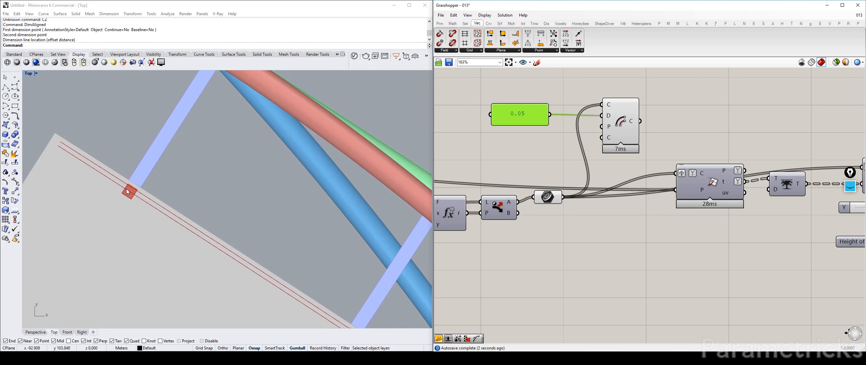
{"action": "scroll", "coordinate": [123, 189], "scroll_direction": "up", "scroll_amount": 6}
{"action": "right_click_drag", "start_coordinate": [134, 194], "coordinate": [152, 188]}
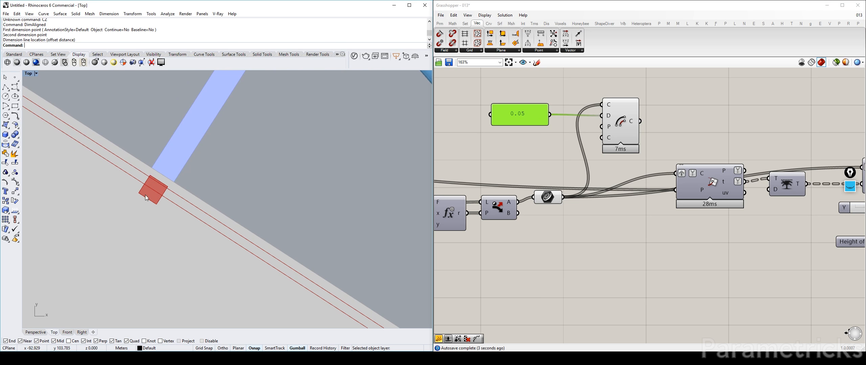
{"action": "right_click_drag", "start_coordinate": [505, 96], "coordinate": [517, 115]}
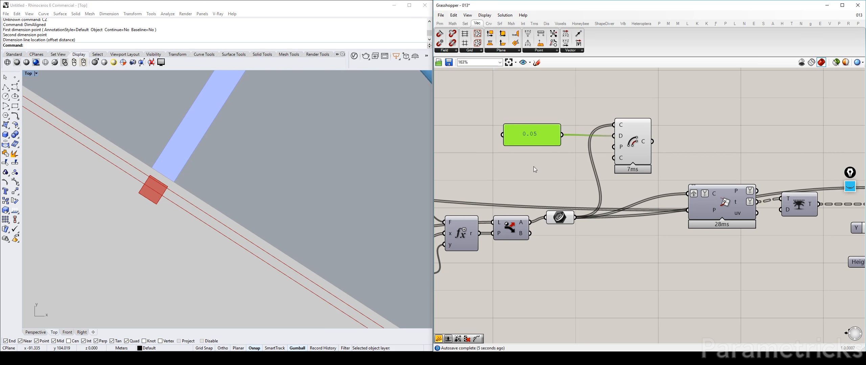
{"action": "double_click", "coordinate": [540, 178]}
{"action": "type", "text": "numer"}
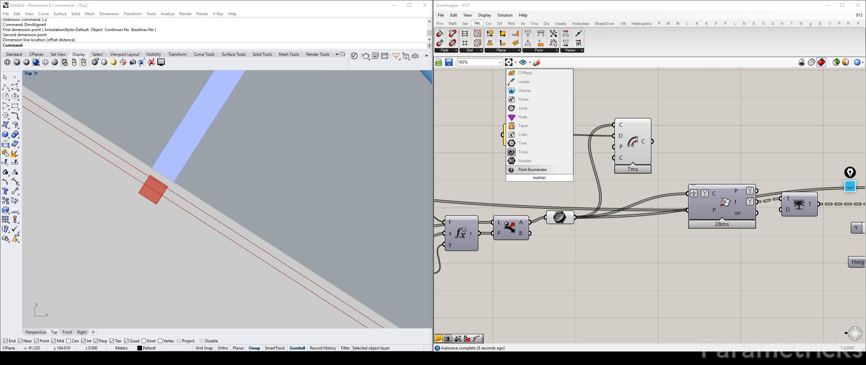
{"action": "key", "text": "Up"}
{"action": "key", "text": "Return"}
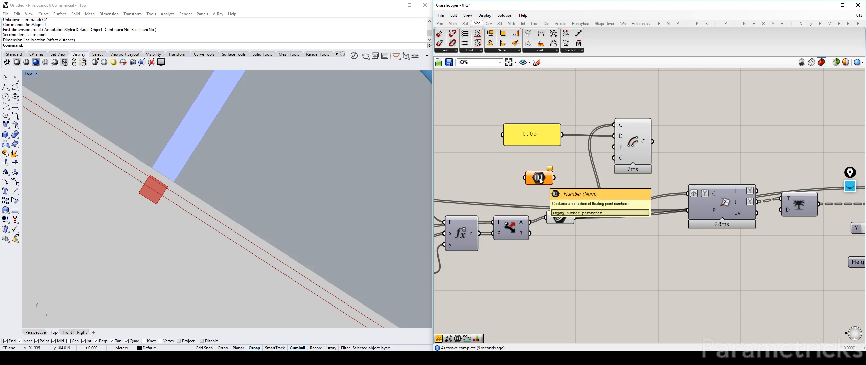
{"action": "left_click_drag", "start_coordinate": [558, 141], "coordinate": [621, 136]}
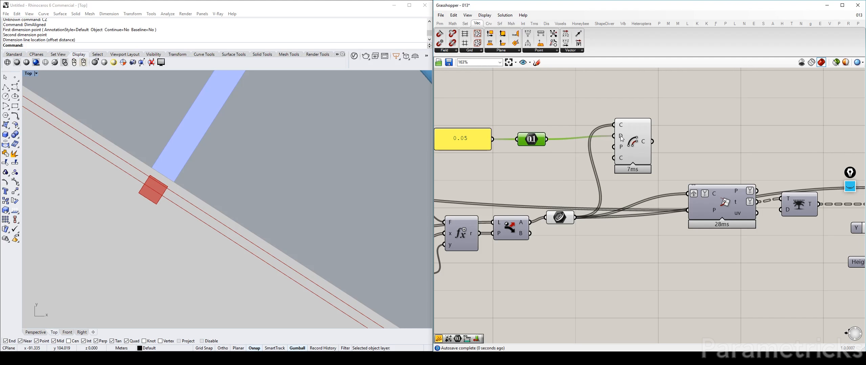
Step: Add a Negative component fed by the Number parameter and connect its result as a second offset distance
{"action": "double_click", "coordinate": [560, 167]}
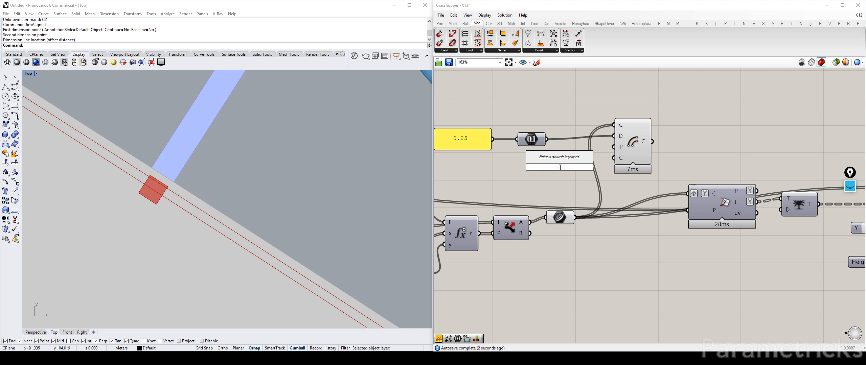
{"action": "type", "text": "neg"}
{"action": "key", "text": "Return"}
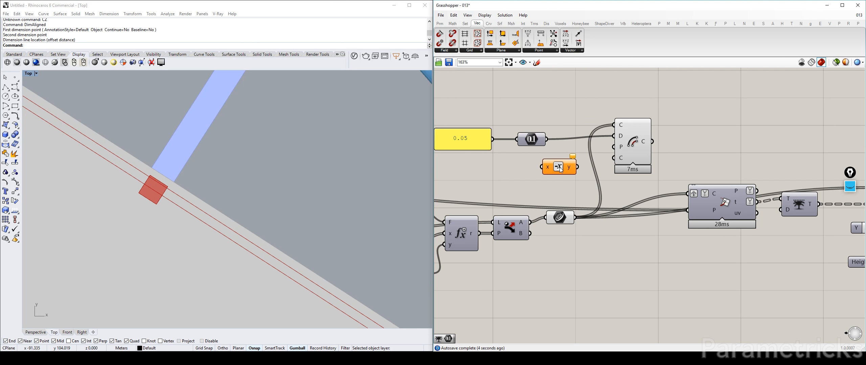
{"action": "left_click_drag", "start_coordinate": [547, 140], "coordinate": [613, 136]}
{"action": "left_click_drag", "start_coordinate": [576, 167], "coordinate": [587, 153]}
Step: Graft Offset Curve's curve input and flatten its distance input
{"action": "right_click", "coordinate": [622, 136]}
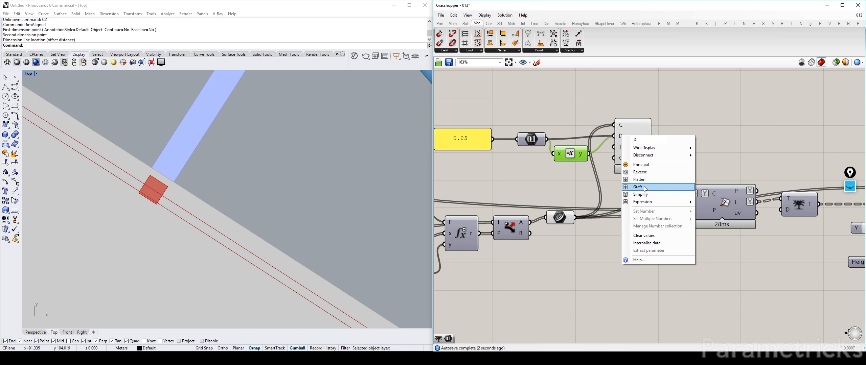
{"action": "left_click", "coordinate": [656, 192]}
{"action": "mouse_move", "coordinate": [621, 139]}
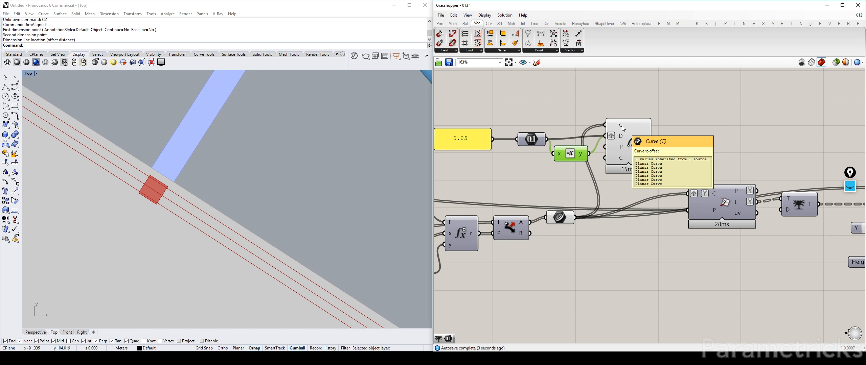
{"action": "right_click", "coordinate": [623, 128]}
{"action": "left_click", "coordinate": [638, 178]}
{"action": "right_click", "coordinate": [622, 136]}
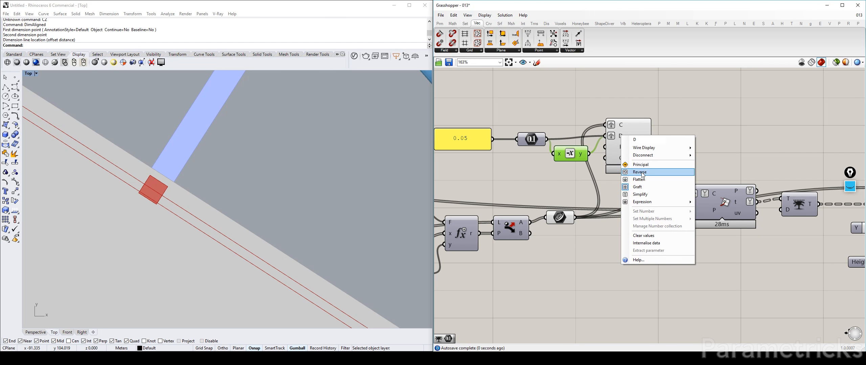
{"action": "left_click", "coordinate": [639, 180]}
Step: Simplify Offset Curve's output and feed it into a copy of the existing Trim Tree component
{"action": "left_click_drag", "start_coordinate": [646, 143], "coordinate": [668, 141]}
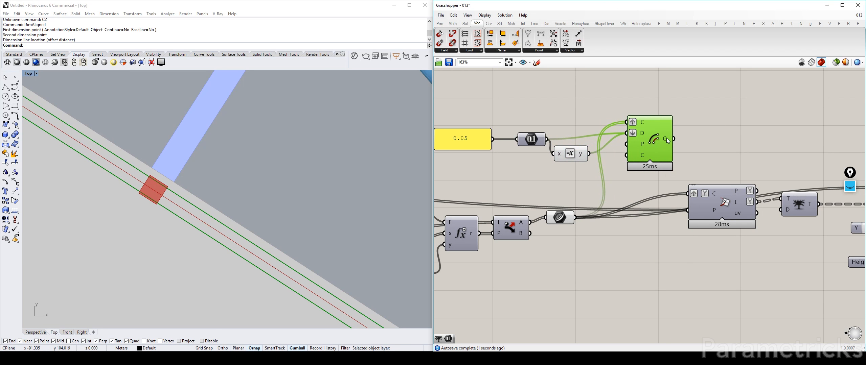
{"action": "right_click", "coordinate": [666, 138]}
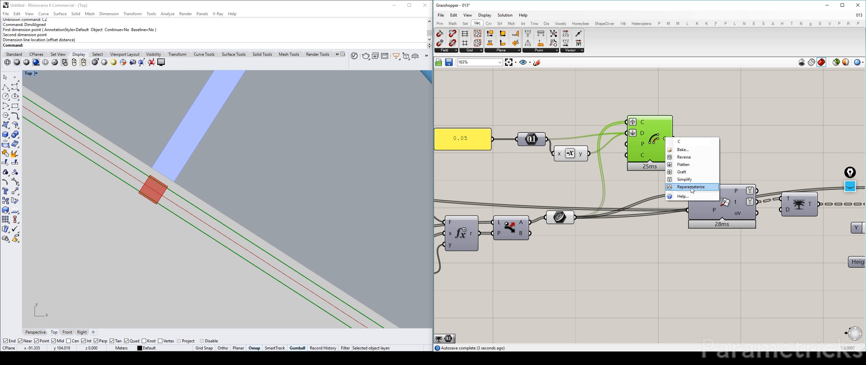
{"action": "left_click", "coordinate": [691, 181]}
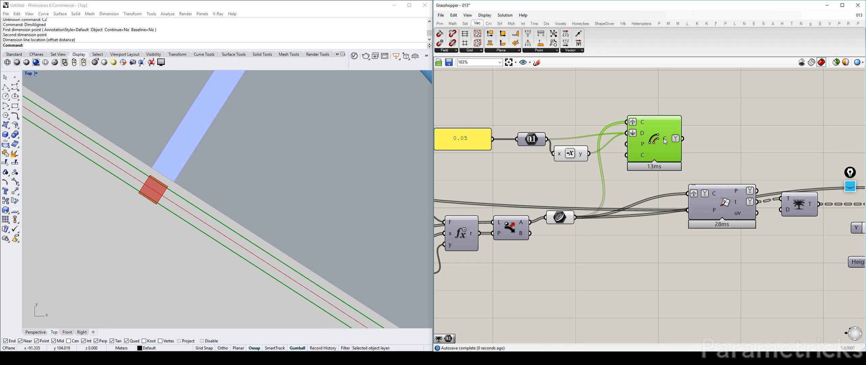
{"action": "mouse_move", "coordinate": [665, 141]}
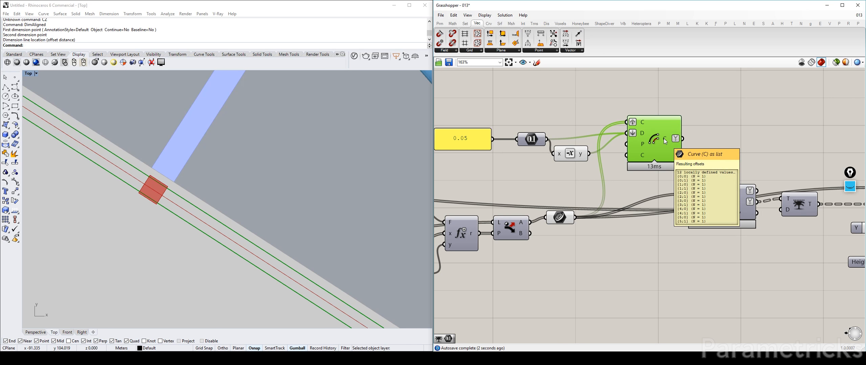
{"action": "double_click", "coordinate": [717, 130]}
{"action": "type", "text": "trim"}
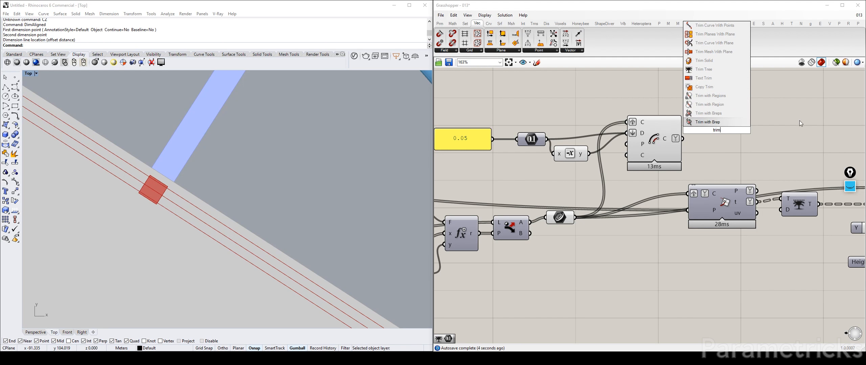
{"action": "left_click_drag", "start_coordinate": [799, 204], "coordinate": [754, 162], "text": "alt"}
{"action": "left_click_drag", "start_coordinate": [682, 138], "coordinate": [720, 142]}
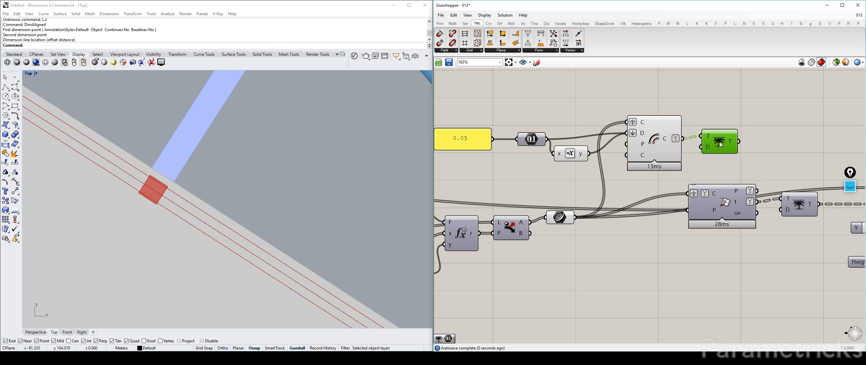
Step: Hide the Offset Curve preview and show the preview of the new Trim Tree component
{"action": "left_click", "coordinate": [668, 145]}
{"action": "key", "text": "ctrl+q"}
{"action": "left_click", "coordinate": [723, 141]}
{"action": "key", "text": "ctrl+q"}
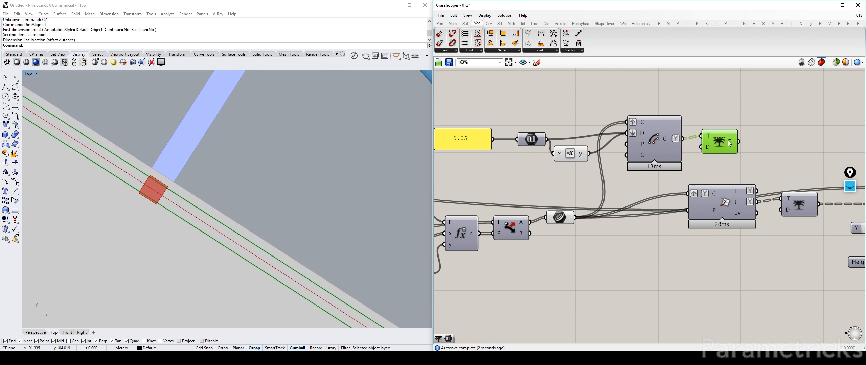
{"action": "mouse_move", "coordinate": [729, 143]}
Step: Apply the expression x/2 to Offset Curve's distance input
{"action": "left_click_drag", "start_coordinate": [571, 154], "coordinate": [576, 153]}
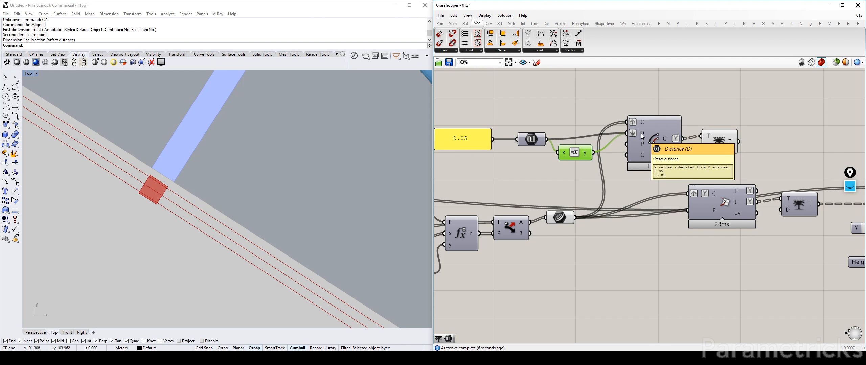
{"action": "right_click", "coordinate": [642, 136]}
{"action": "mouse_move", "coordinate": [672, 203]}
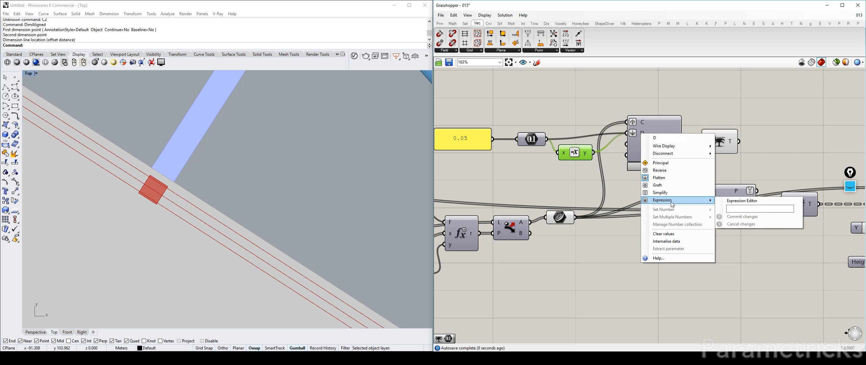
{"action": "left_click", "coordinate": [751, 209]}
{"action": "type", "text": "x"}
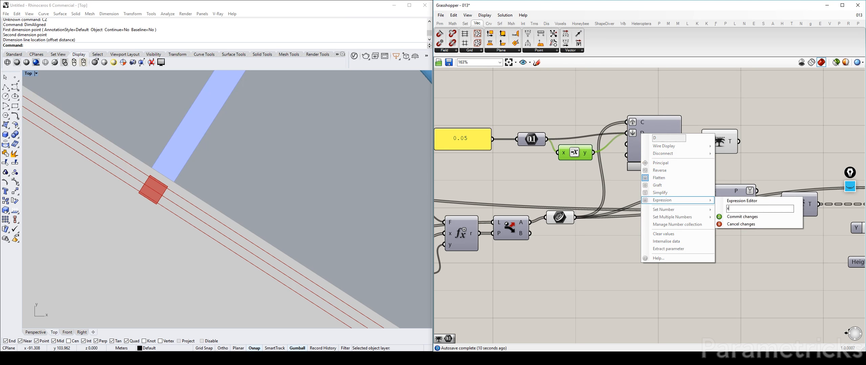
{"action": "type", "text": "/2"}
{"action": "left_click", "coordinate": [744, 217]}
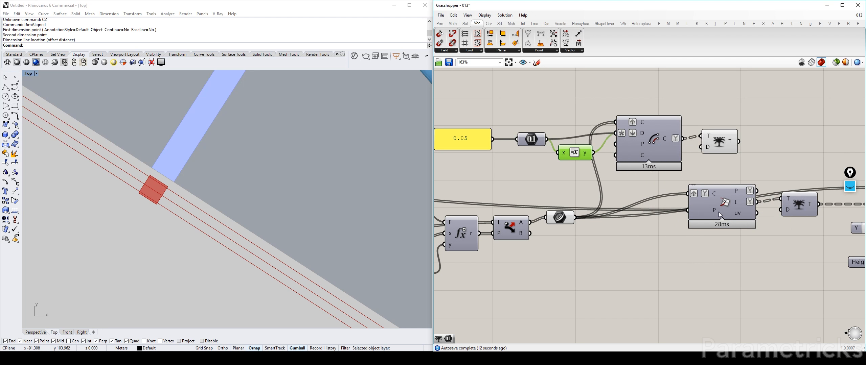
Step: Change the offset distance panel's content to 0.06
{"action": "right_click_drag", "start_coordinate": [510, 165], "coordinate": [558, 165]}
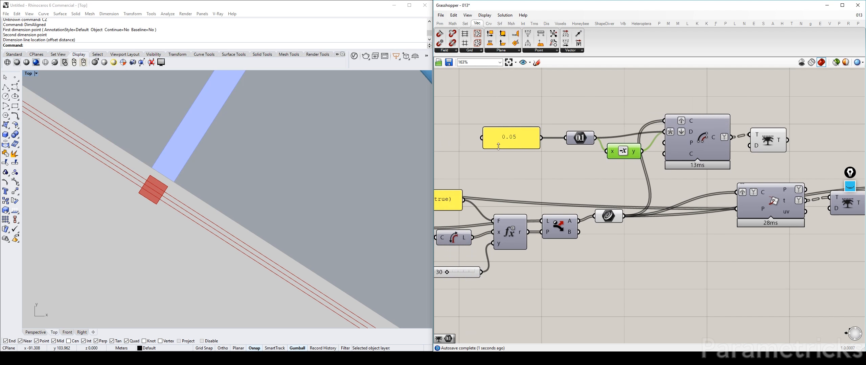
{"action": "double_click", "coordinate": [521, 139]}
{"action": "left_click", "coordinate": [516, 115]}
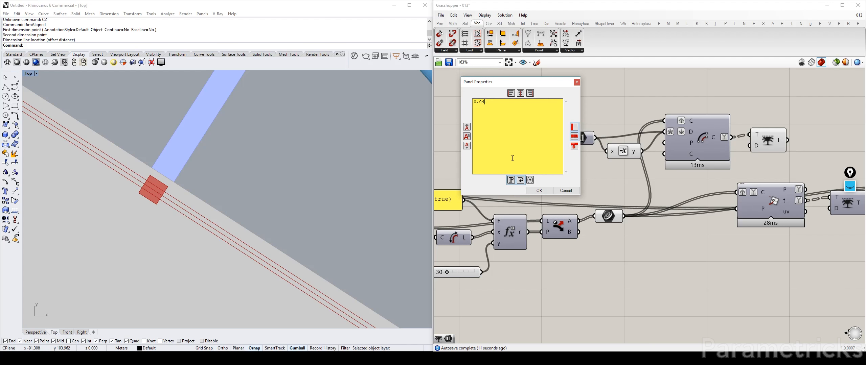
{"action": "left_click", "coordinate": [539, 191]}
{"action": "scroll", "coordinate": [534, 127], "scroll_direction": "down", "scroll_amount": 3}
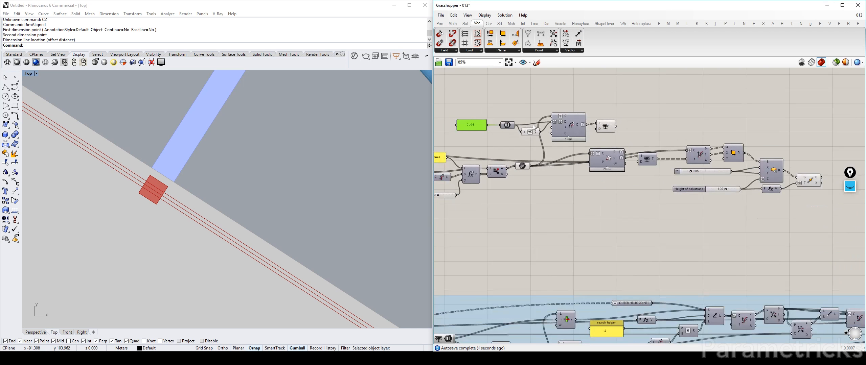
{"action": "scroll", "coordinate": [534, 127], "scroll_direction": "up", "scroll_amount": 3}
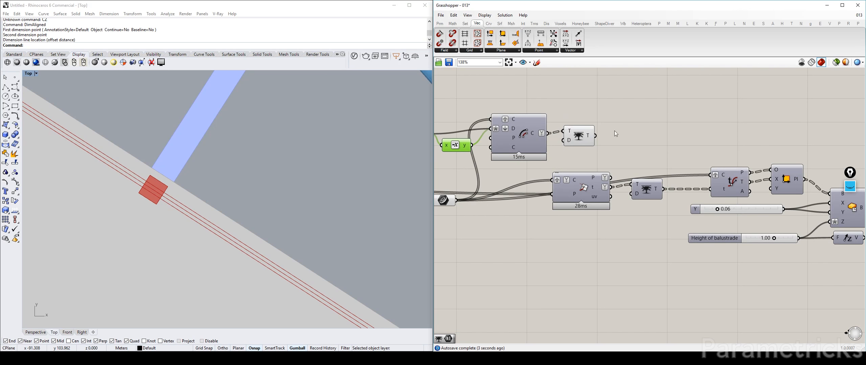
{"action": "double_click", "coordinate": [654, 127]}
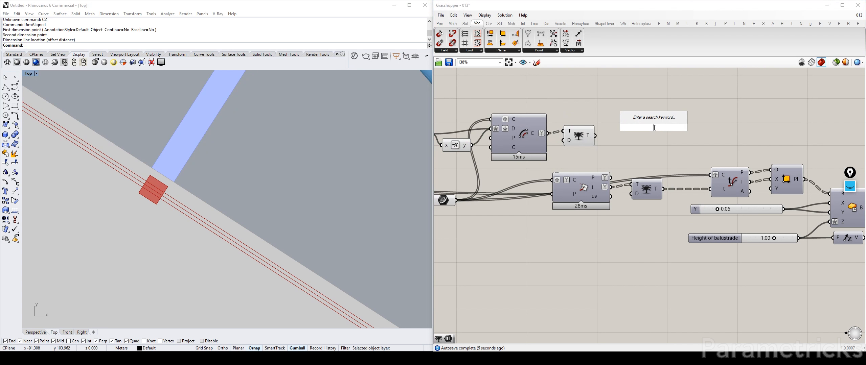
{"action": "type", "text": "move"}
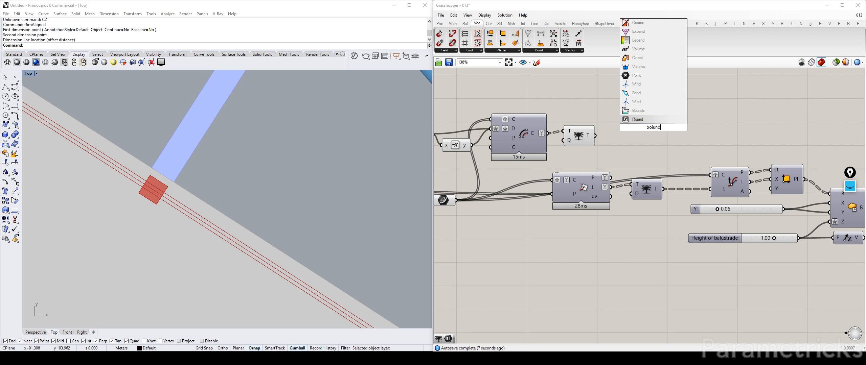
{"action": "left_click", "coordinate": [625, 132]}
{"action": "double_click", "coordinate": [626, 132]}
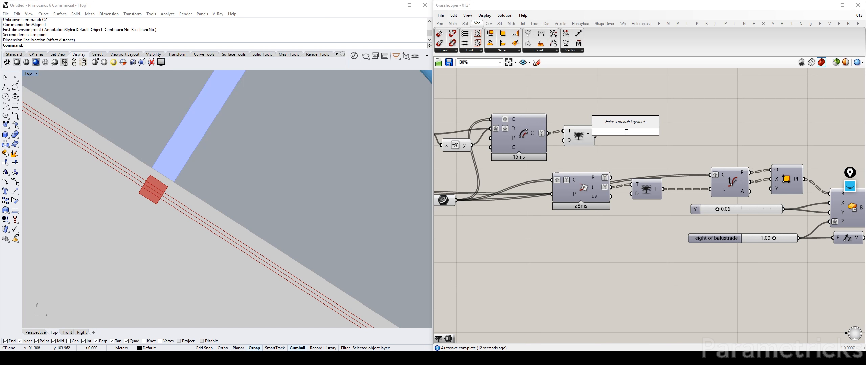
Step: Hide the preview of the Curve parameter that supplies the original edge curves to Offset Curve
{"action": "right_click_drag", "start_coordinate": [209, 129], "coordinate": [319, 179]}
{"action": "right_click_drag", "start_coordinate": [164, 145], "coordinate": [285, 179]}
{"action": "scroll", "coordinate": [284, 179], "scroll_direction": "up", "scroll_amount": 6}
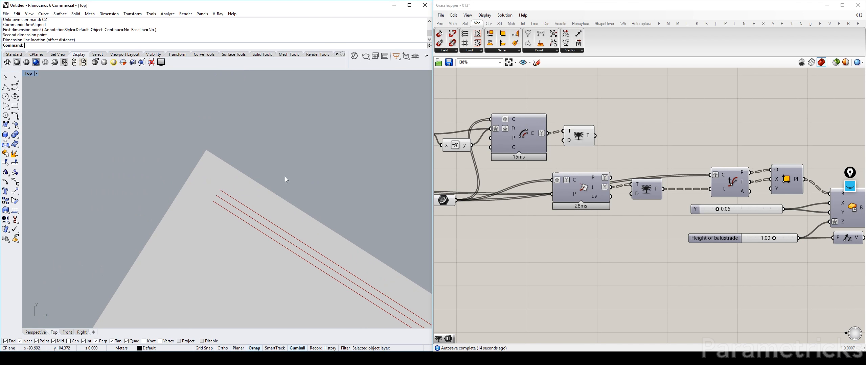
{"action": "right_click_drag", "start_coordinate": [506, 156], "coordinate": [568, 145]}
{"action": "left_click", "coordinate": [504, 189]}
{"action": "key", "text": "ctrl+q"}
Step: Try to join the offset edge curves by feeding Trim Tree's output into a Connect Curves component with Position continuity
{"action": "right_click_drag", "start_coordinate": [735, 113], "coordinate": [658, 119]}
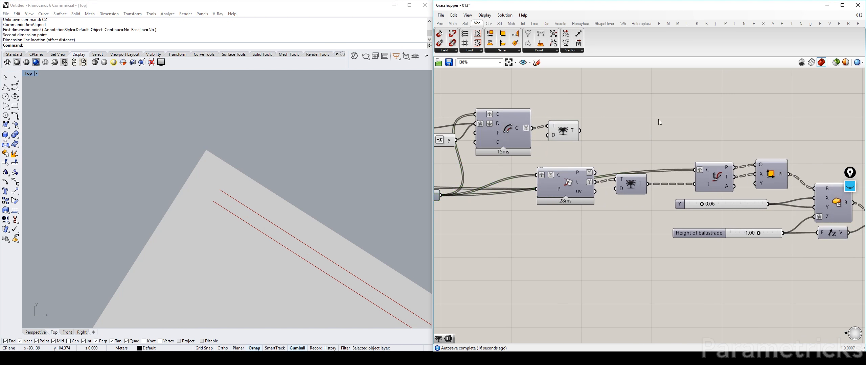
{"action": "double_click", "coordinate": [658, 119]}
{"action": "type", "text": "conn"}
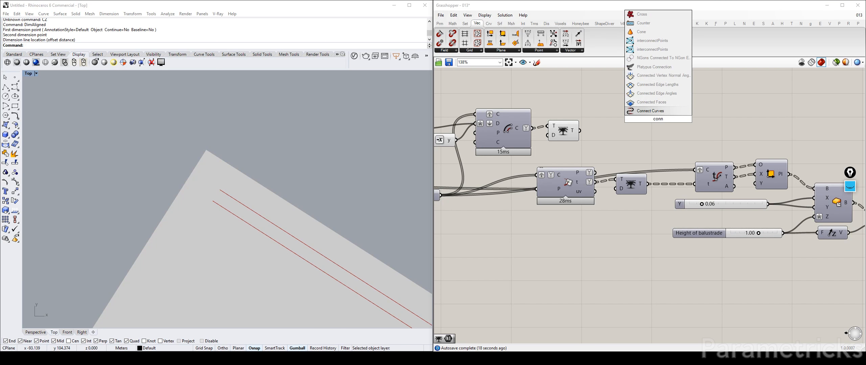
{"action": "key", "text": "Return"}
{"action": "left_click_drag", "start_coordinate": [580, 131], "coordinate": [616, 127]}
{"action": "right_click", "coordinate": [601, 129]}
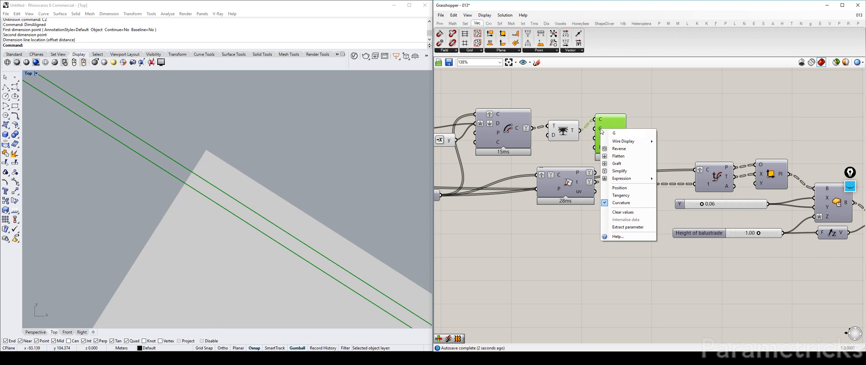
{"action": "left_click", "coordinate": [623, 188]}
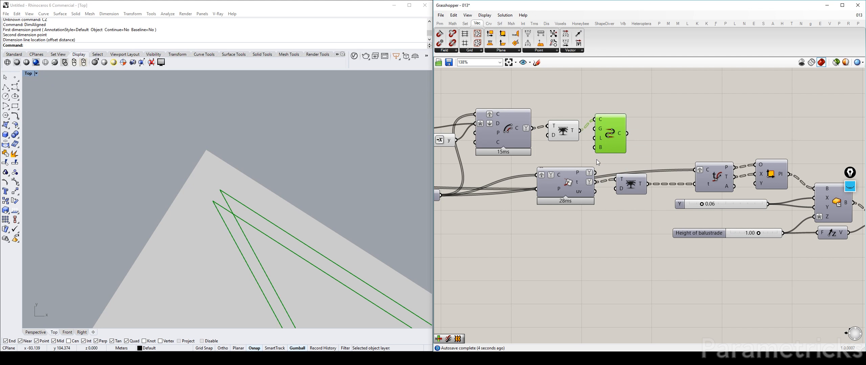
Step: Check the connected curves along the bridge deck and at its end corner, and delete the Connect Curves component
{"action": "scroll", "coordinate": [308, 199], "scroll_direction": "down", "scroll_amount": 20}
{"action": "right_click_drag", "start_coordinate": [340, 231], "coordinate": [288, 169]}
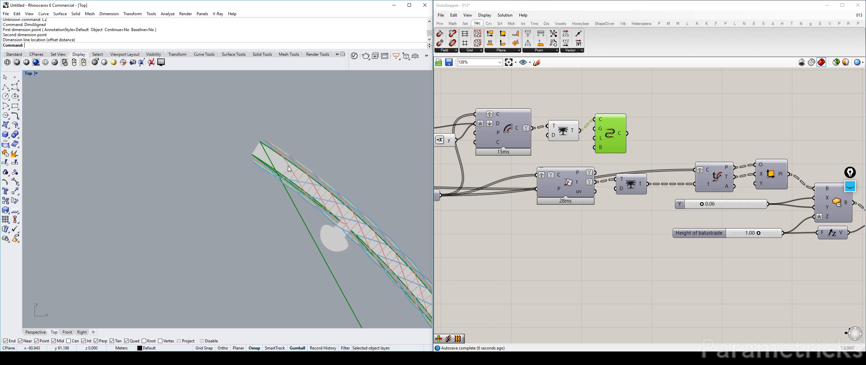
{"action": "right_click_drag", "start_coordinate": [369, 261], "coordinate": [286, 158]}
{"action": "scroll", "coordinate": [286, 157], "scroll_direction": "down", "scroll_amount": 6}
{"action": "right_click_drag", "start_coordinate": [237, 99], "coordinate": [264, 155]}
{"action": "scroll", "coordinate": [266, 155], "scroll_direction": "up", "scroll_amount": 20}
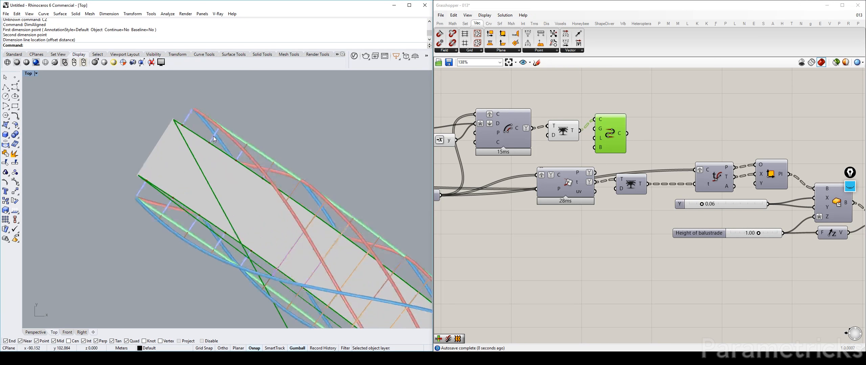
{"action": "scroll", "coordinate": [214, 139], "scroll_direction": "up", "scroll_amount": 10}
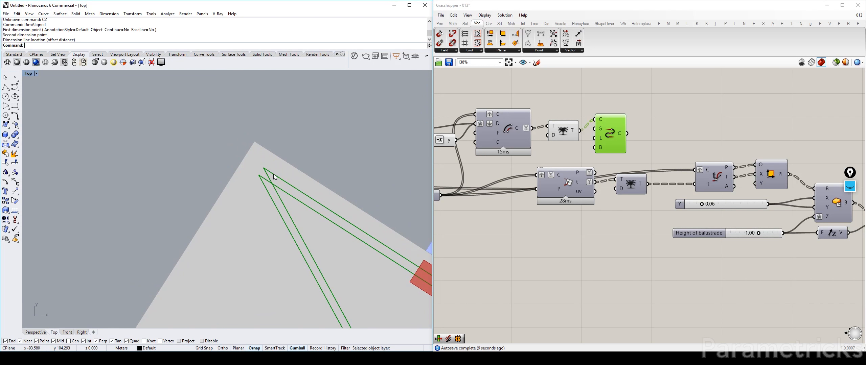
{"action": "key", "text": "Delete"}
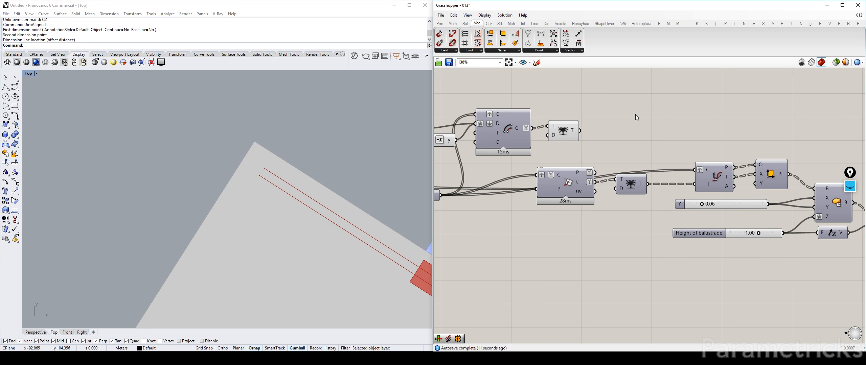
Step: Add a Loft component and feed Trim Tree's offset edge curves into its curves input
{"action": "double_click", "coordinate": [635, 115]}
{"action": "type", "text": "loft"}
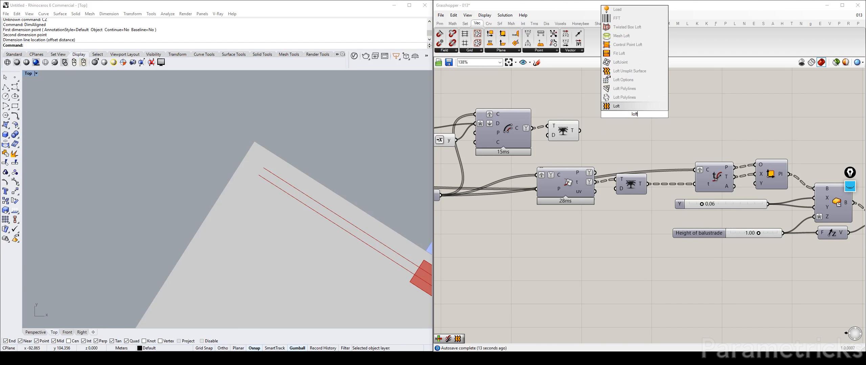
{"action": "left_click", "coordinate": [636, 106]}
{"action": "left_click_drag", "start_coordinate": [579, 131], "coordinate": [618, 110]}
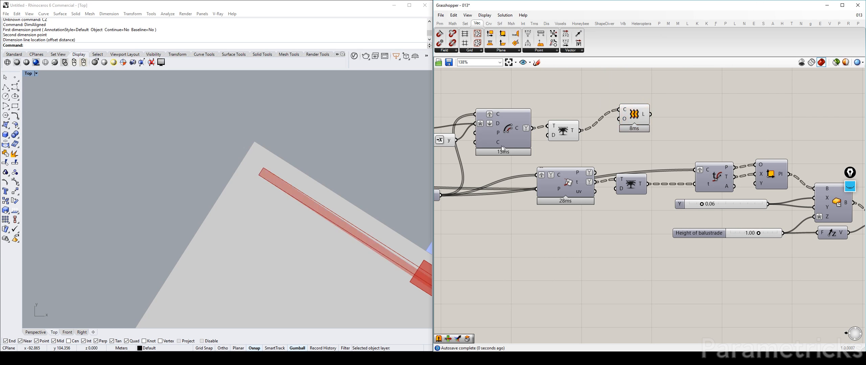
Step: Examine the lofted balustrade strips and posts along both deck edges in the top view
{"action": "scroll", "coordinate": [327, 193], "scroll_direction": "down", "scroll_amount": 10}
{"action": "right_click_drag", "start_coordinate": [369, 209], "coordinate": [152, 71]}
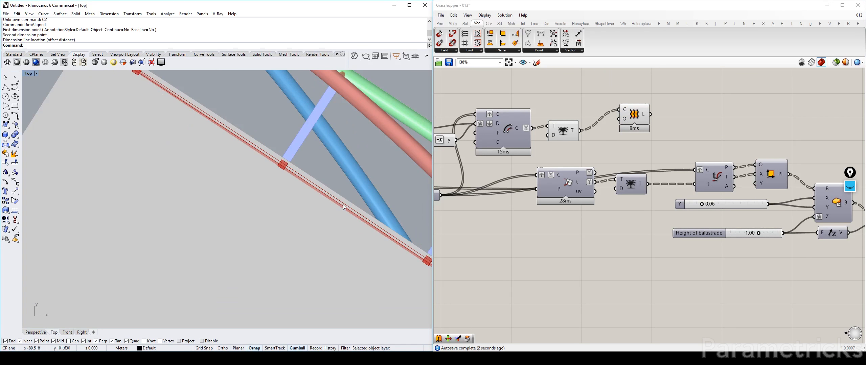
{"action": "right_click_drag", "start_coordinate": [389, 219], "coordinate": [280, 146]}
{"action": "scroll", "coordinate": [281, 149], "scroll_direction": "down", "scroll_amount": 5}
{"action": "scroll", "coordinate": [294, 183], "scroll_direction": "up", "scroll_amount": 3}
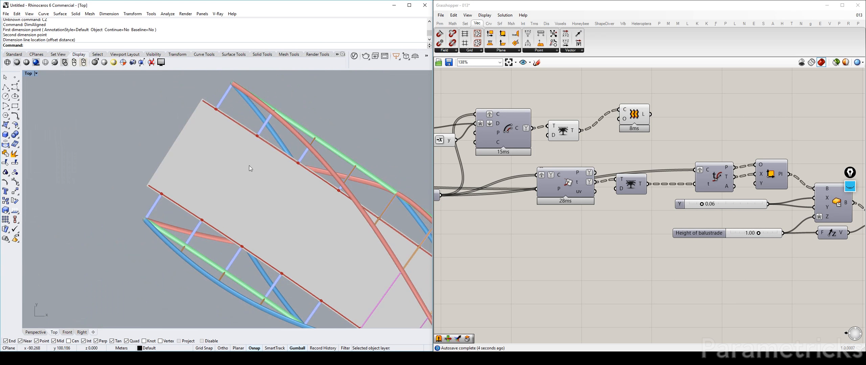
{"action": "scroll", "coordinate": [226, 119], "scroll_direction": "up", "scroll_amount": 2}
{"action": "right_click_drag", "start_coordinate": [157, 81], "coordinate": [261, 163]}
{"action": "scroll", "coordinate": [261, 163], "scroll_direction": "up", "scroll_amount": 7}
Step: Delete the Loft component connected to the Trim Tree output of the offset curves
{"action": "left_click_drag", "start_coordinate": [619, 118], "coordinate": [637, 117]}
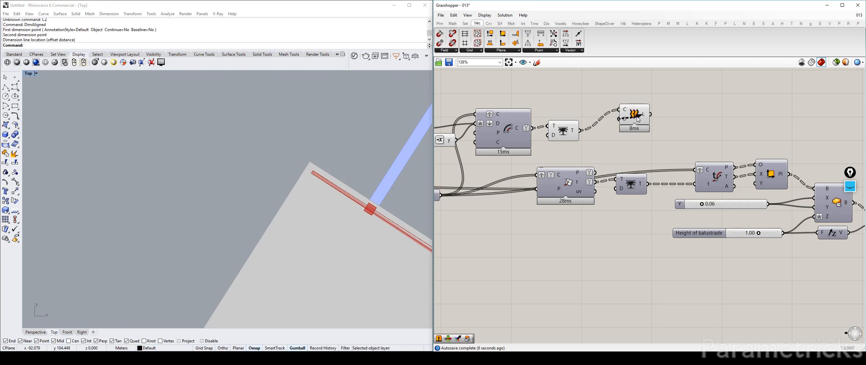
{"action": "left_click", "coordinate": [636, 118]}
{"action": "key", "text": "Delete"}
Step: Add a Connect Curves component and wire the offset curves' Trim Tree output into its C input
{"action": "scroll", "coordinate": [572, 134], "scroll_direction": "up", "scroll_amount": 3}
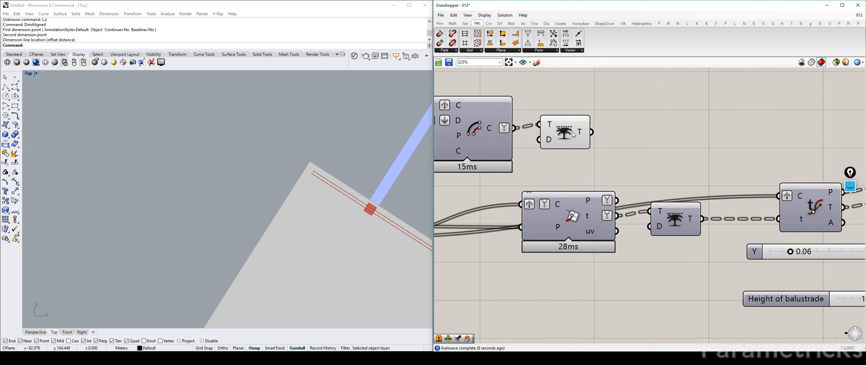
{"action": "double_click", "coordinate": [695, 123]}
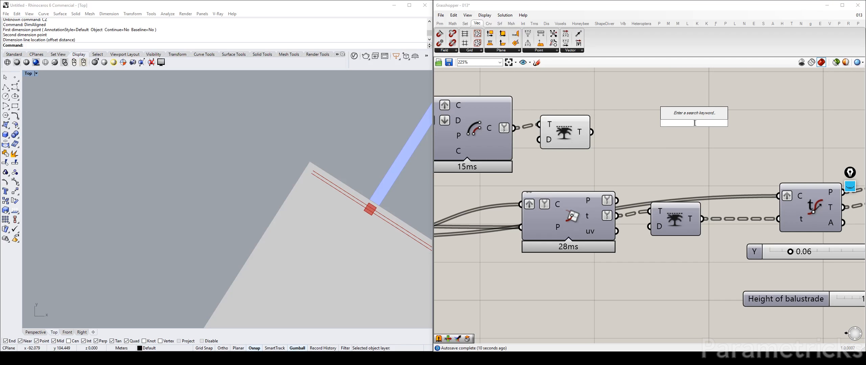
{"action": "type", "text": "coonn="}
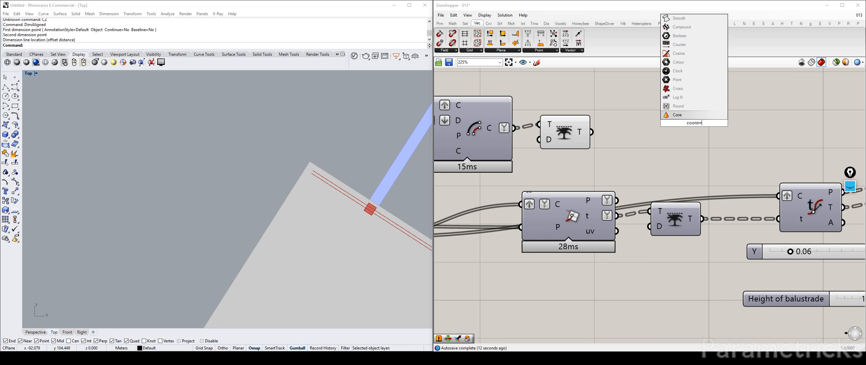
{"action": "key", "text": "BackSpace"}
{"action": "key", "text": "BackSpace"}
{"action": "key", "text": "BackSpace"}
{"action": "type", "text": "nn"}
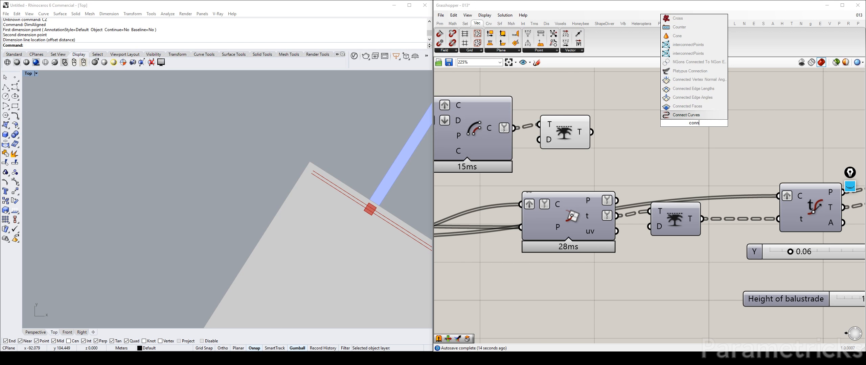
{"action": "left_click", "coordinate": [676, 116]}
{"action": "left_click_drag", "start_coordinate": [592, 132], "coordinate": [669, 94]}
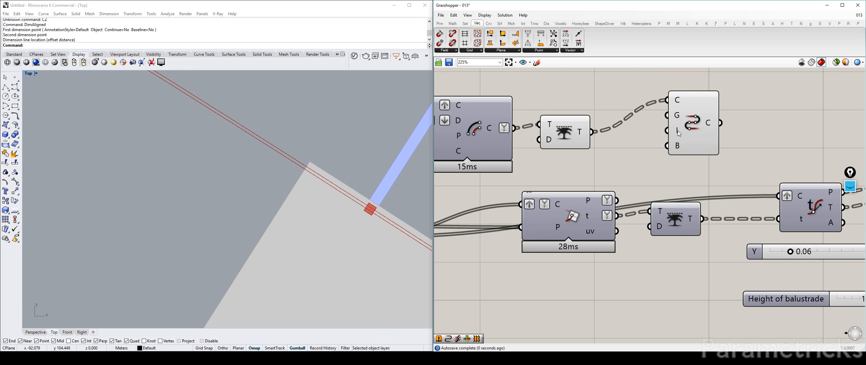
Step: Set the Connect Curves continuity to Position and make room in front of the component
{"action": "right_click", "coordinate": [679, 118]}
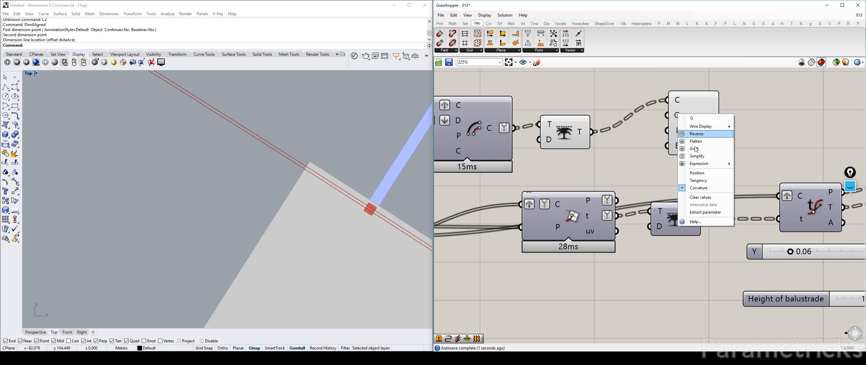
{"action": "left_click", "coordinate": [707, 174]}
{"action": "left_click_drag", "start_coordinate": [709, 122], "coordinate": [733, 138]}
Step: Add a List Item component before Connect Curves and feed its list from the Trim Tree output
{"action": "double_click", "coordinate": [649, 157]}
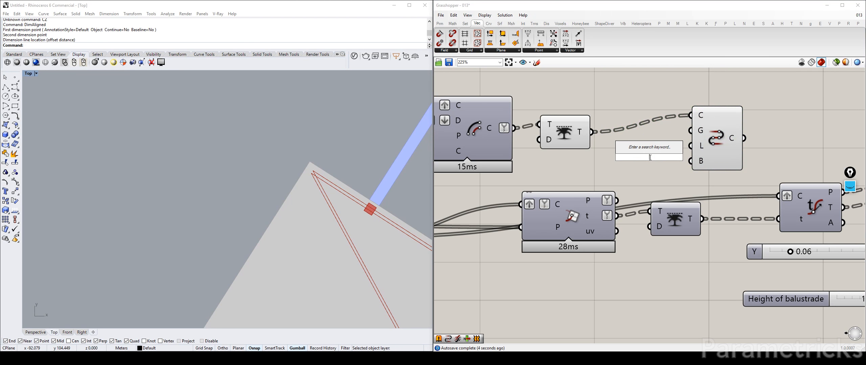
{"action": "type", "text": "item"}
{"action": "left_click", "coordinate": [650, 148]}
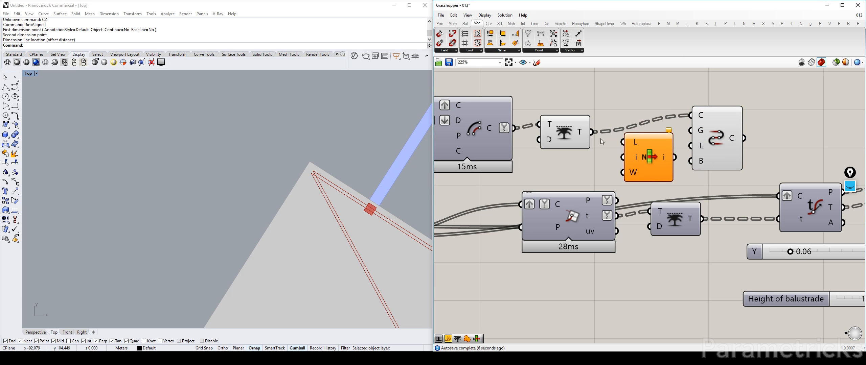
{"action": "left_click_drag", "start_coordinate": [589, 133], "coordinate": [632, 145]}
{"action": "left_click_drag", "start_coordinate": [718, 139], "coordinate": [750, 114]}
{"action": "scroll", "coordinate": [650, 158], "scroll_direction": "up", "scroll_amount": 2}
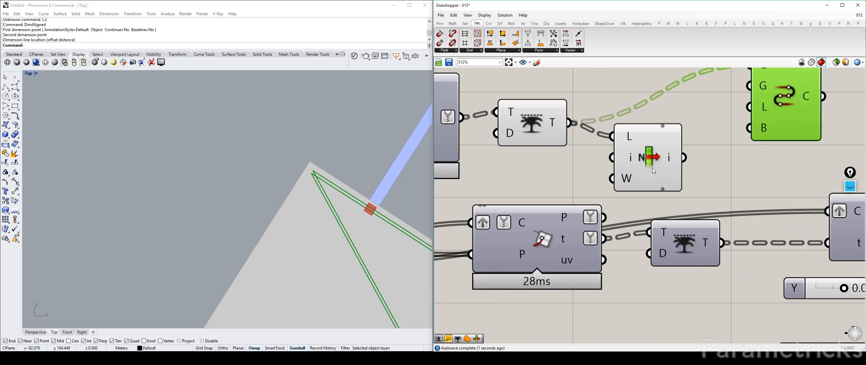
Step: Add a +1 output to List Item and connect it to a new Flip Curve component
{"action": "left_click", "coordinate": [662, 189]}
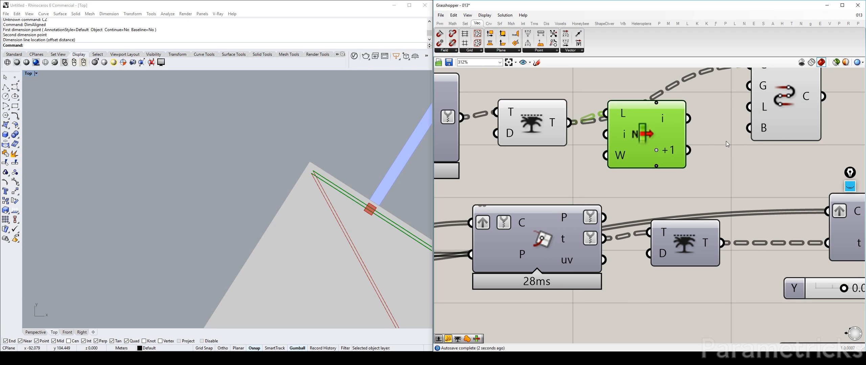
{"action": "double_click", "coordinate": [736, 164]}
{"action": "type", "text": "flip"}
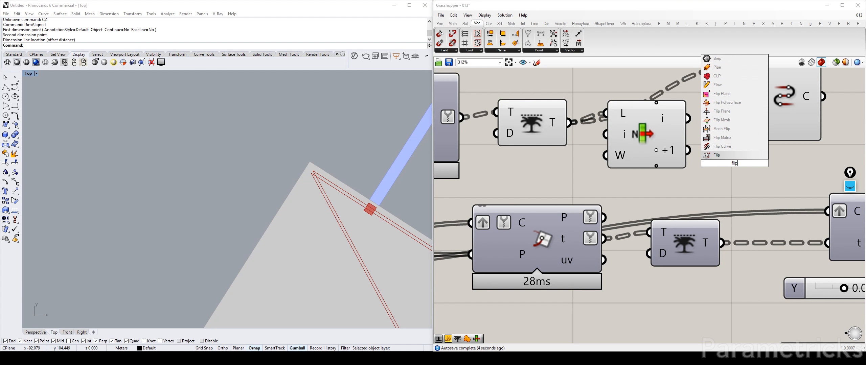
{"action": "left_click", "coordinate": [710, 152]}
{"action": "left_click_drag", "start_coordinate": [687, 151], "coordinate": [707, 155]}
{"action": "scroll", "coordinate": [525, 140], "scroll_direction": "down", "scroll_amount": 3}
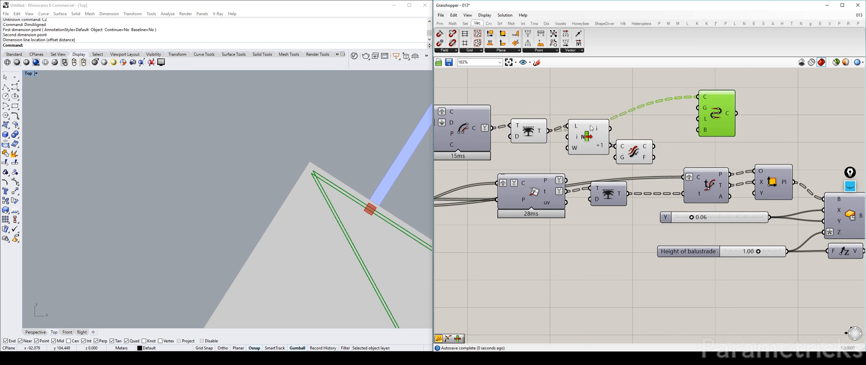
Step: Wire the first List Item output and the flipped curves together into the Connect Curves C input
{"action": "left_click_drag", "start_coordinate": [525, 131], "coordinate": [518, 129]}
{"action": "left_click_drag", "start_coordinate": [596, 134], "coordinate": [701, 98]}
{"action": "left_click_drag", "start_coordinate": [704, 92], "coordinate": [711, 132], "text": "shift"}
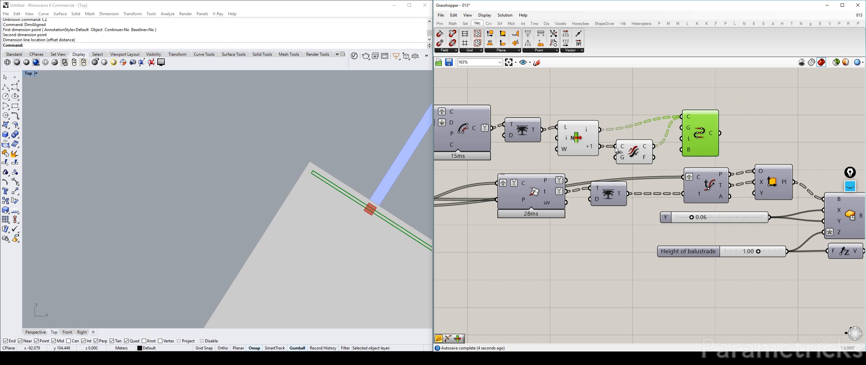
Step: Line up Flip Curve beside List Item and turn off the preview of both components
{"action": "left_click_drag", "start_coordinate": [631, 154], "coordinate": [626, 154]}
{"action": "left_click_drag", "start_coordinate": [643, 107], "coordinate": [593, 156]}
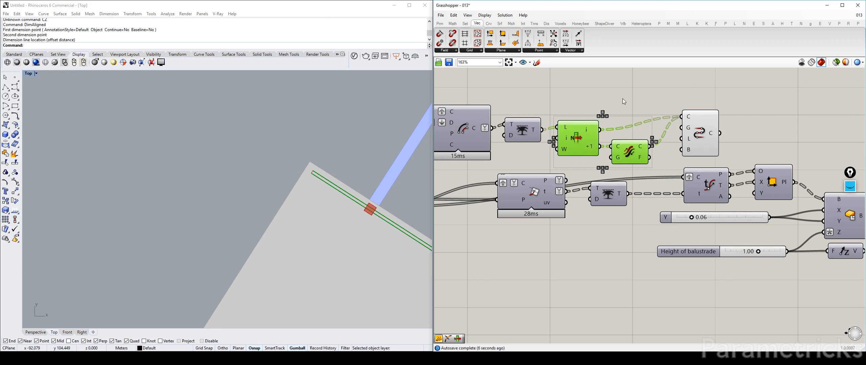
{"action": "middle_click", "coordinate": [625, 98]}
{"action": "left_click", "coordinate": [644, 78]}
{"action": "right_click_drag", "start_coordinate": [703, 136], "coordinate": [616, 131]}
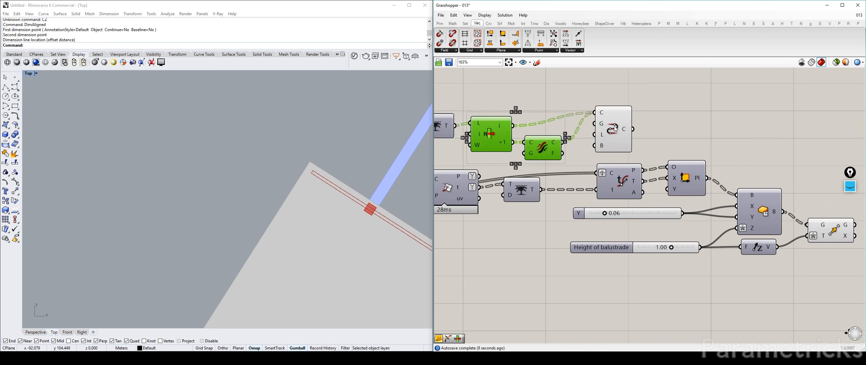
Step: Examine the connected balustrade outlines along the deck by highlighting Connect Curves in the top view
{"action": "left_click", "coordinate": [615, 128]}
{"action": "scroll", "coordinate": [348, 213], "scroll_direction": "down", "scroll_amount": 12}
{"action": "right_click_drag", "start_coordinate": [349, 213], "coordinate": [189, 91]}
{"action": "right_click_drag", "start_coordinate": [355, 229], "coordinate": [244, 171]}
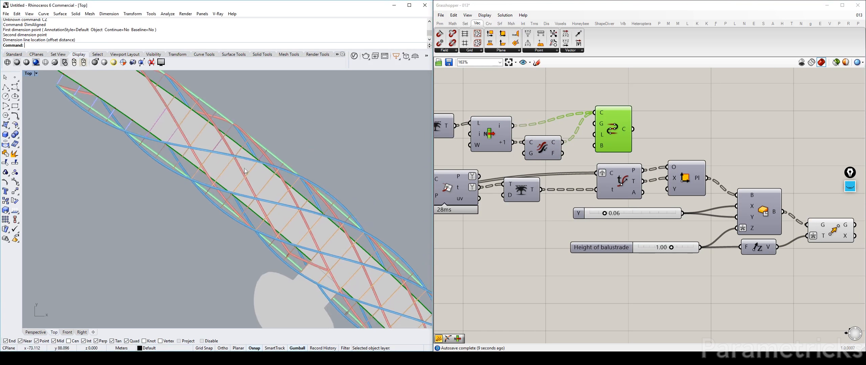
{"action": "scroll", "coordinate": [246, 171], "scroll_direction": "up", "scroll_amount": 10}
{"action": "scroll", "coordinate": [331, 235], "scroll_direction": "down", "scroll_amount": 3}
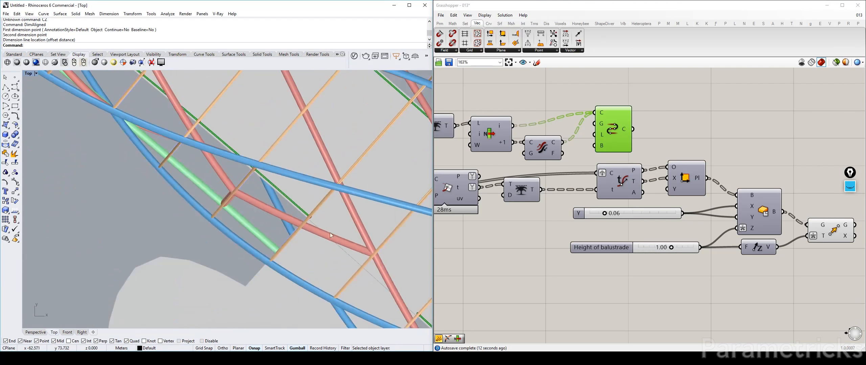
{"action": "scroll", "coordinate": [331, 235], "scroll_direction": "down", "scroll_amount": 5}
Step: Hide the preview of the final components in the blue and red pipe groups
{"action": "scroll", "coordinate": [605, 173], "scroll_direction": "down", "scroll_amount": 10}
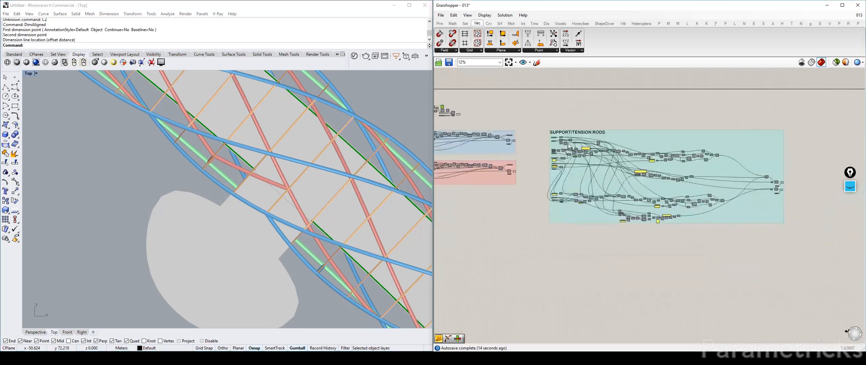
{"action": "scroll", "coordinate": [517, 142], "scroll_direction": "up", "scroll_amount": 5}
{"action": "left_click", "coordinate": [508, 135]}
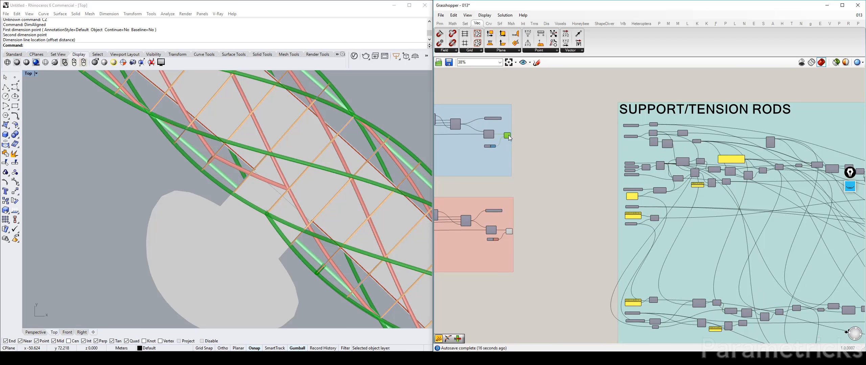
{"action": "key", "text": "ctrl+q"}
{"action": "left_click", "coordinate": [509, 231]}
{"action": "key", "text": "ctrl+q"}
Step: Hide the preview of the two final components in the SUPPORT/TENSION RODS group
{"action": "scroll", "coordinate": [511, 227], "scroll_direction": "down", "scroll_amount": 6}
{"action": "scroll", "coordinate": [572, 236], "scroll_direction": "up", "scroll_amount": 6}
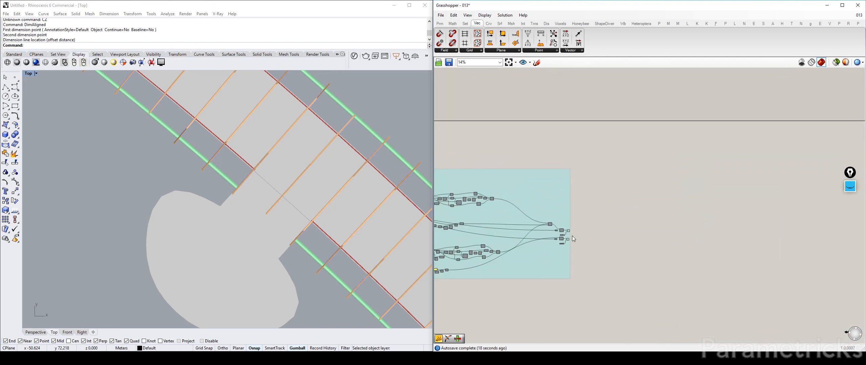
{"action": "left_click", "coordinate": [570, 224]}
{"action": "key", "text": "ctrl+q"}
{"action": "left_click", "coordinate": [568, 241]}
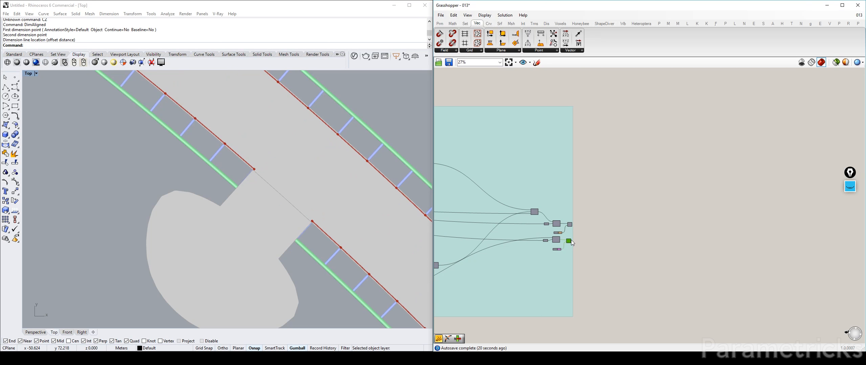
Step: Add a Boundary Surfaces component and feed its edges from the Connect Curves output
{"action": "scroll", "coordinate": [272, 155], "scroll_direction": "up", "scroll_amount": 8}
{"action": "scroll", "coordinate": [590, 154], "scroll_direction": "down", "scroll_amount": 6}
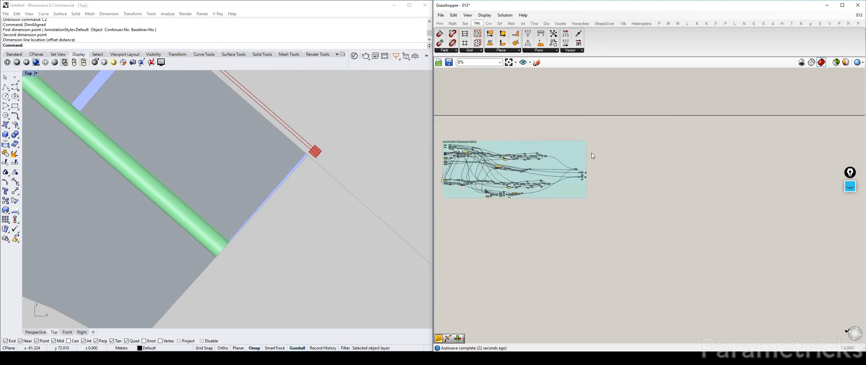
{"action": "scroll", "coordinate": [505, 168], "scroll_direction": "up", "scroll_amount": 10}
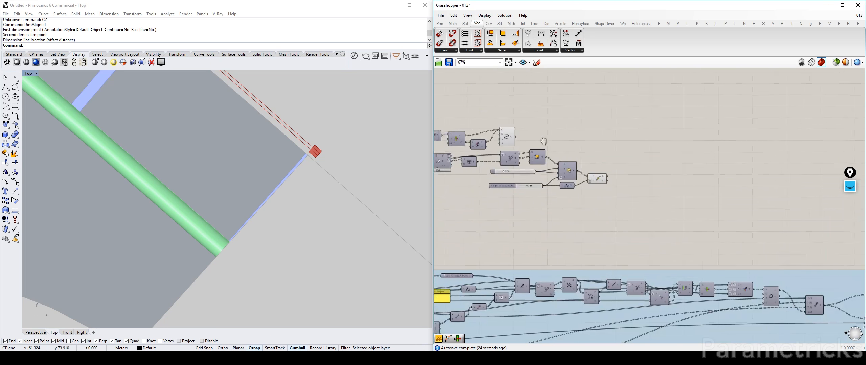
{"action": "double_click", "coordinate": [565, 135]}
{"action": "type", "text": "bound"}
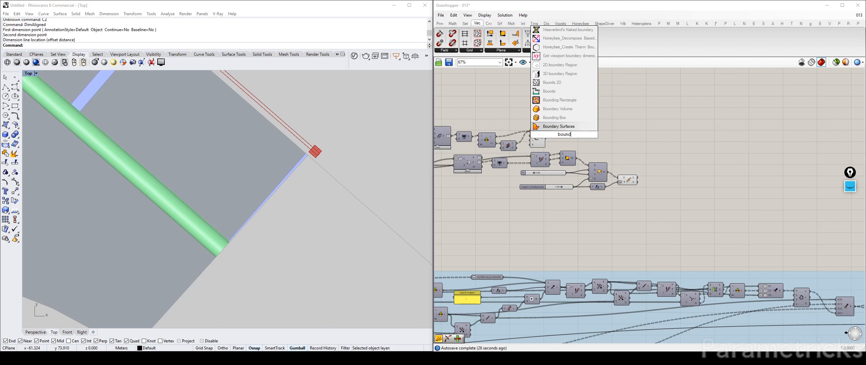
{"action": "left_click", "coordinate": [563, 127]}
{"action": "scroll", "coordinate": [554, 129], "scroll_direction": "up", "scroll_amount": 2}
{"action": "left_click_drag", "start_coordinate": [550, 139], "coordinate": [560, 137]}
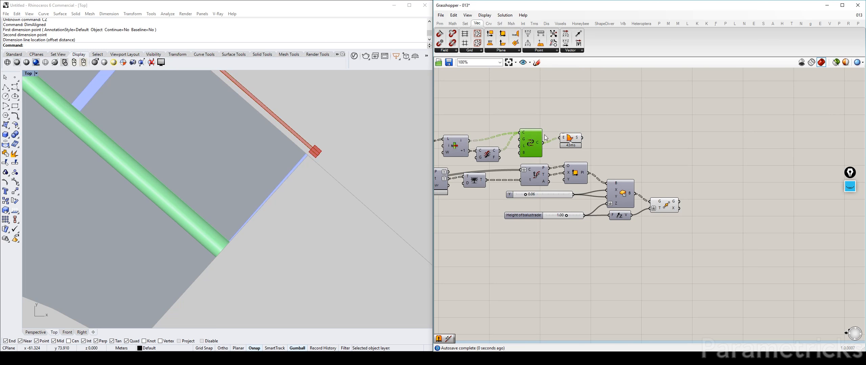
Step: Add an Extrude component and use the boundary surfaces as its base
{"action": "double_click", "coordinate": [584, 123]}
{"action": "type", "text": "extrey"}
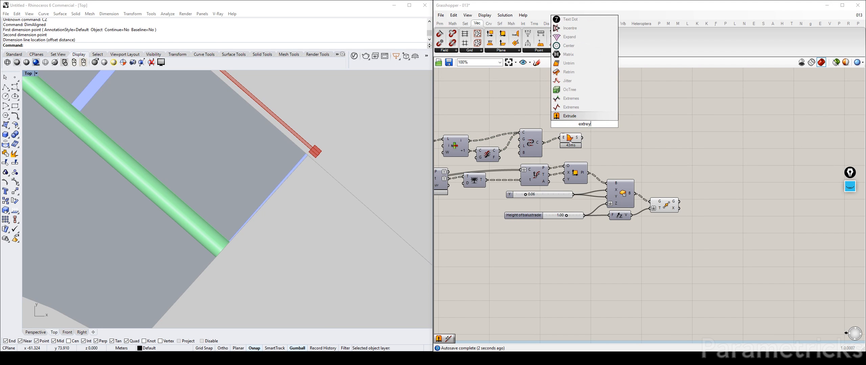
{"action": "key", "text": "Return"}
{"action": "left_click_drag", "start_coordinate": [577, 131], "coordinate": [616, 141]}
Step: Paste a copy of Unit Z as the extrusion direction and drive it with the Height of balustrade slider
{"action": "left_click", "coordinate": [601, 114]}
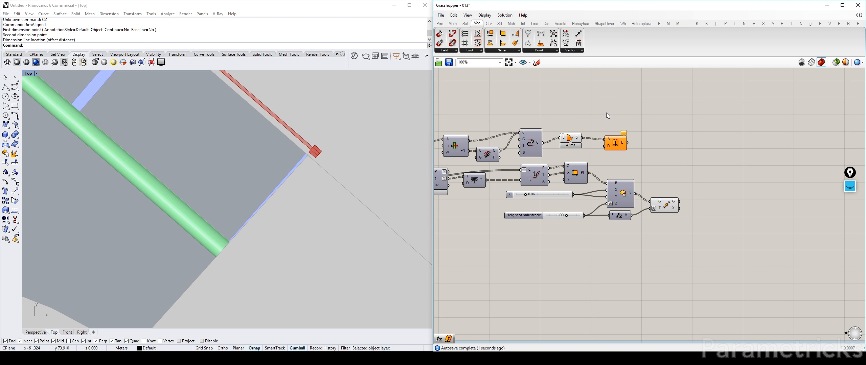
{"action": "key", "text": "ctrl+v"}
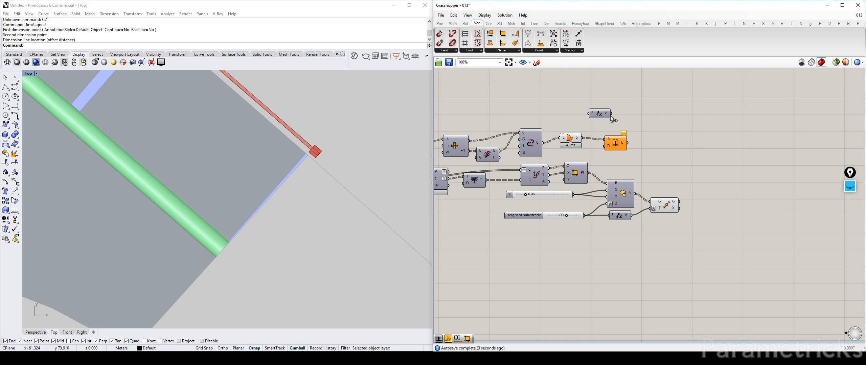
{"action": "left_click_drag", "start_coordinate": [611, 114], "coordinate": [567, 126]}
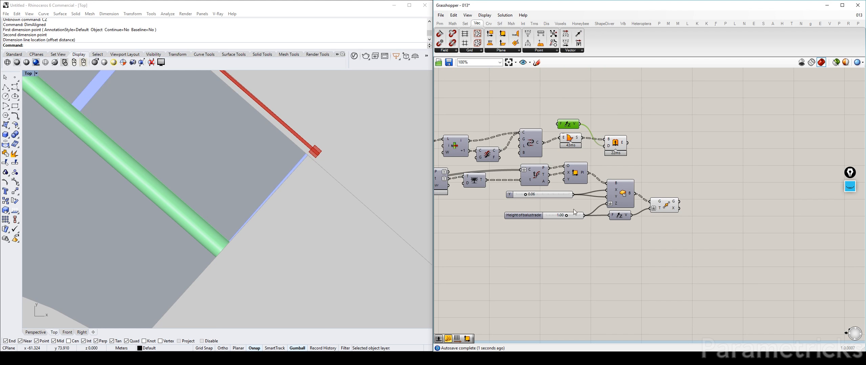
{"action": "left_click_drag", "start_coordinate": [527, 220], "coordinate": [572, 157]}
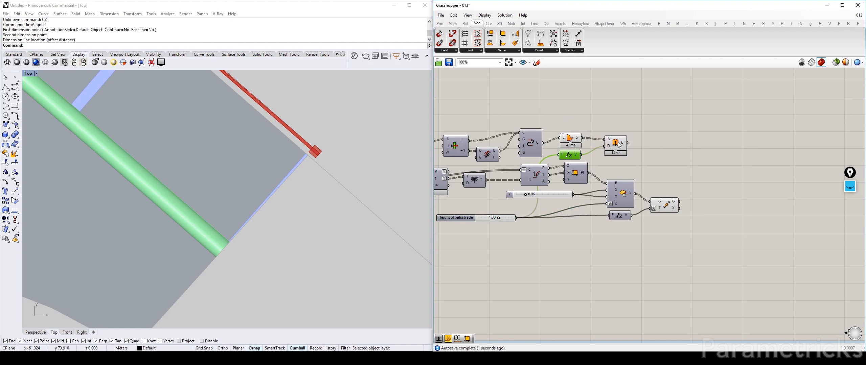
Step: Hide the Boundary Surfaces preview and show the extruded balustrade in the Perspective view
{"action": "left_click", "coordinate": [571, 139]}
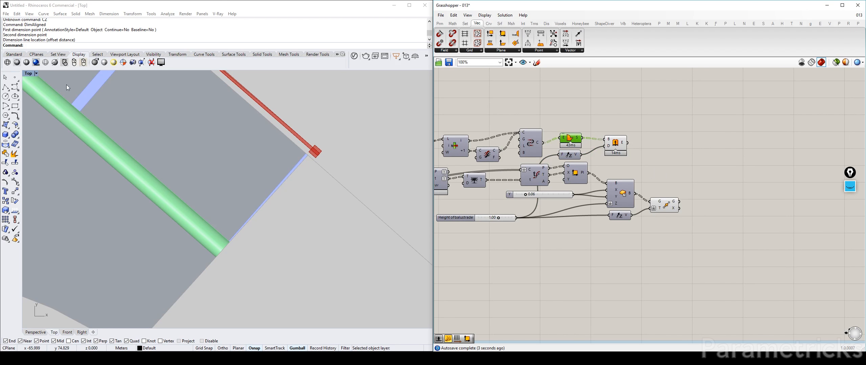
{"action": "double_click", "coordinate": [30, 74]}
{"action": "double_click", "coordinate": [232, 75]}
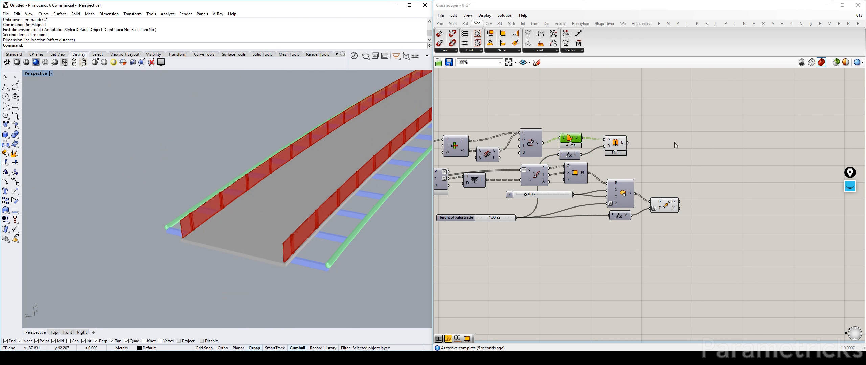
Step: Copy the Custom Preview component and its colour swatch from the deck group and paste them beside the balustrade Extrude
{"action": "double_click", "coordinate": [661, 141]}
{"action": "scroll", "coordinate": [718, 201], "scroll_direction": "down", "scroll_amount": 5}
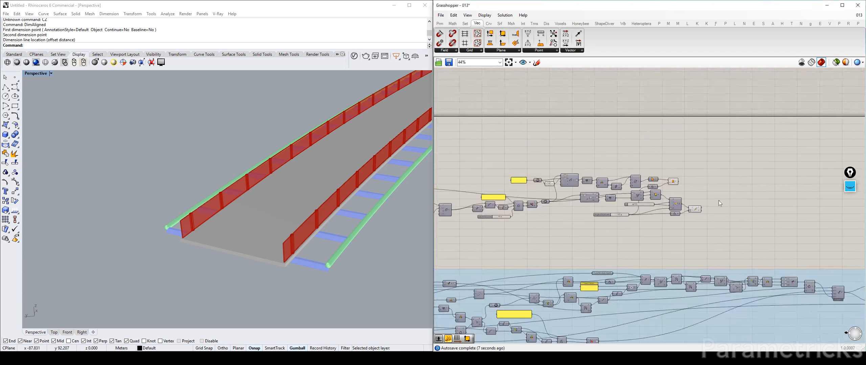
{"action": "right_click_drag", "start_coordinate": [719, 200], "coordinate": [584, 215]}
{"action": "scroll", "coordinate": [562, 261], "scroll_direction": "up", "scroll_amount": 3}
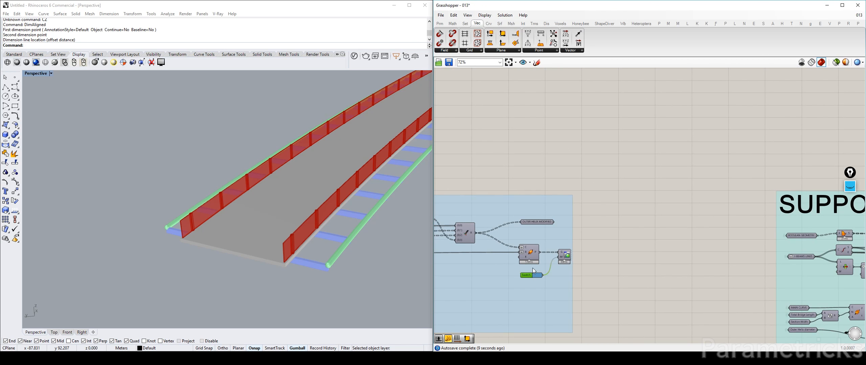
{"action": "scroll", "coordinate": [534, 268], "scroll_direction": "down", "scroll_amount": 5}
{"action": "right_click_drag", "start_coordinate": [514, 260], "coordinate": [614, 272]}
{"action": "scroll", "coordinate": [616, 270], "scroll_direction": "up", "scroll_amount": 3}
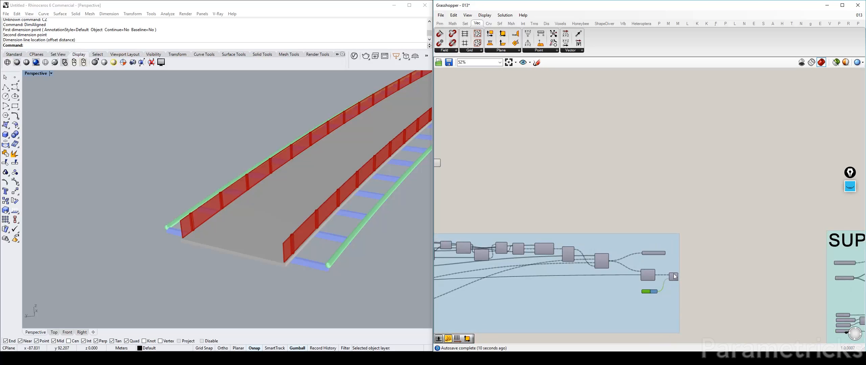
{"action": "left_click", "coordinate": [649, 291], "text": "shift"}
{"action": "scroll", "coordinate": [618, 265], "scroll_direction": "down", "scroll_amount": 2}
{"action": "scroll", "coordinate": [607, 178], "scroll_direction": "up", "scroll_amount": 4}
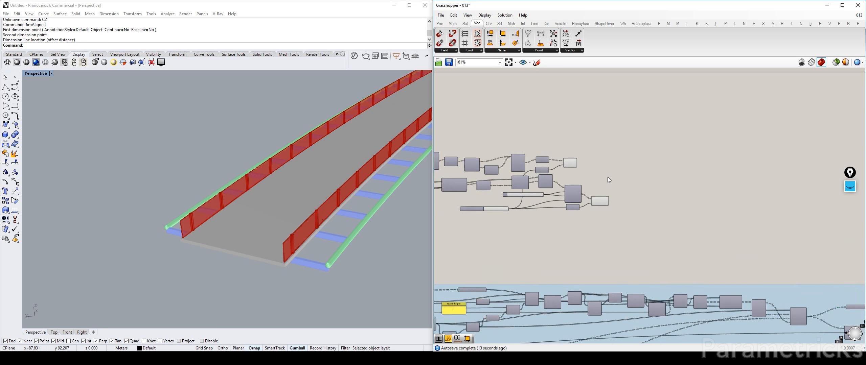
{"action": "key", "text": "ctrl+v"}
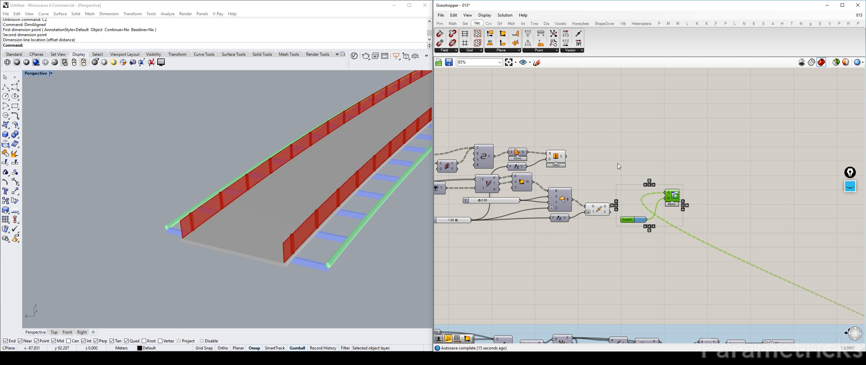
Step: Feed the Extrude output into the pasted Custom Preview's geometry and hide the Extrude component's own preview
{"action": "left_click", "coordinate": [617, 163]}
{"action": "left_click", "coordinate": [677, 201], "text": "shift"}
{"action": "left_click", "coordinate": [582, 165]}
{"action": "left_click_drag", "start_coordinate": [566, 158], "coordinate": [663, 192]}
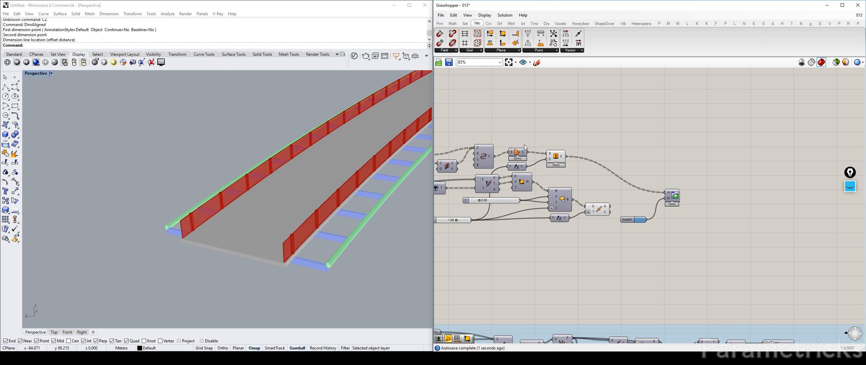
{"action": "left_click", "coordinate": [555, 156]}
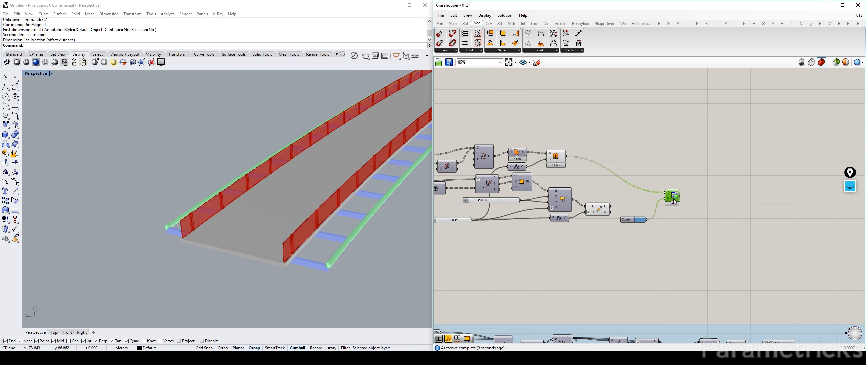
Step: Set the panel swatch to a translucent pale blue and move the swatch and Custom Preview level with the Extrude
{"action": "left_click", "coordinate": [638, 219]}
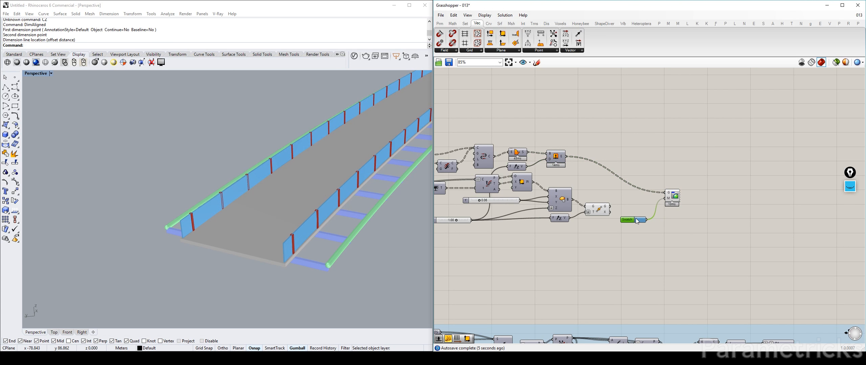
{"action": "mouse_move", "coordinate": [674, 298]}
{"action": "left_mouse_down"}
{"action": "mouse_move", "coordinate": [656, 296]}
{"action": "mouse_move", "coordinate": [700, 303]}
{"action": "mouse_move", "coordinate": [663, 297]}
{"action": "mouse_move", "coordinate": [681, 308]}
{"action": "mouse_move", "coordinate": [669, 309]}
{"action": "left_mouse_up"}
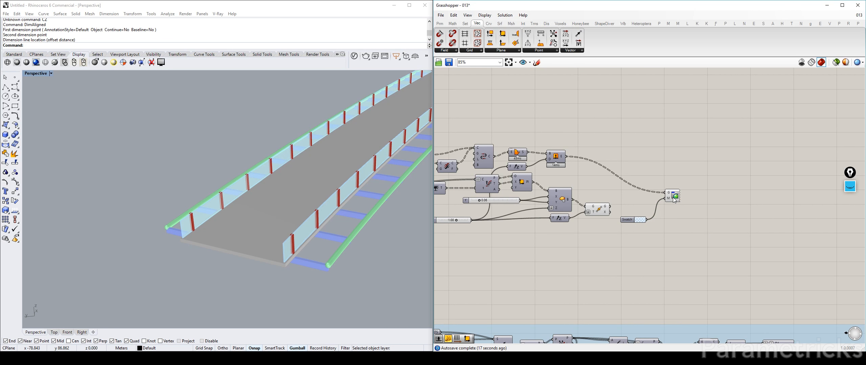
{"action": "left_click_drag", "start_coordinate": [674, 200], "coordinate": [681, 163]}
{"action": "left_click_drag", "start_coordinate": [631, 222], "coordinate": [646, 167]}
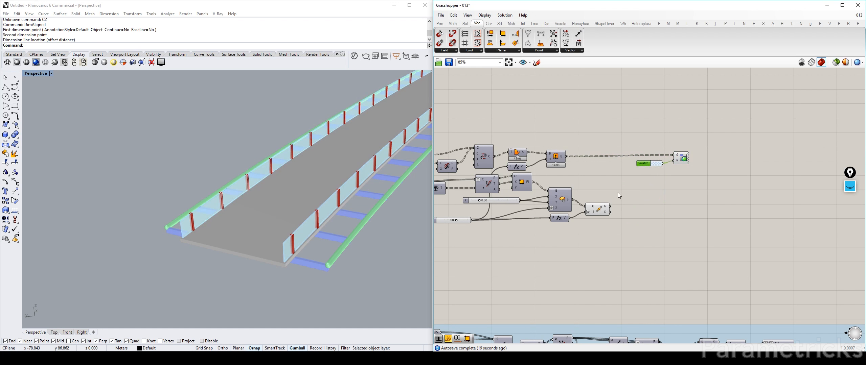
Step: Duplicate the Custom Preview with its swatch and feed the copy's geometry from the Move component of the balustrade posts
{"action": "left_click", "coordinate": [374, 259]}
{"action": "scroll", "coordinate": [375, 258], "scroll_direction": "down", "scroll_amount": 10}
{"action": "scroll", "coordinate": [377, 236], "scroll_direction": "up", "scroll_amount": 6}
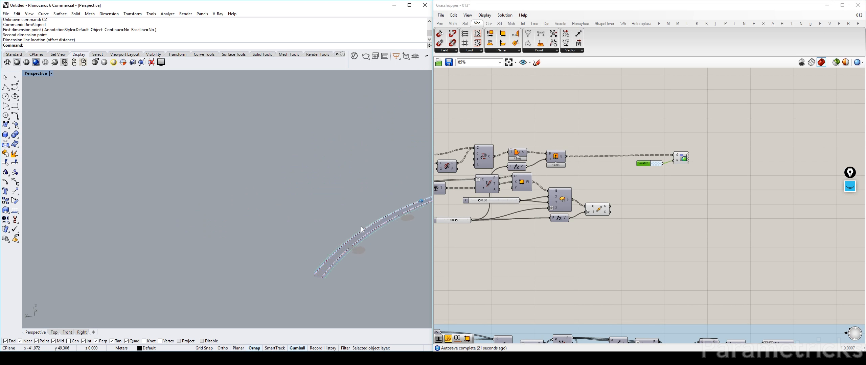
{"action": "left_click", "coordinate": [595, 208]}
{"action": "middle_click", "coordinate": [599, 209]}
{"action": "left_click", "coordinate": [616, 226]}
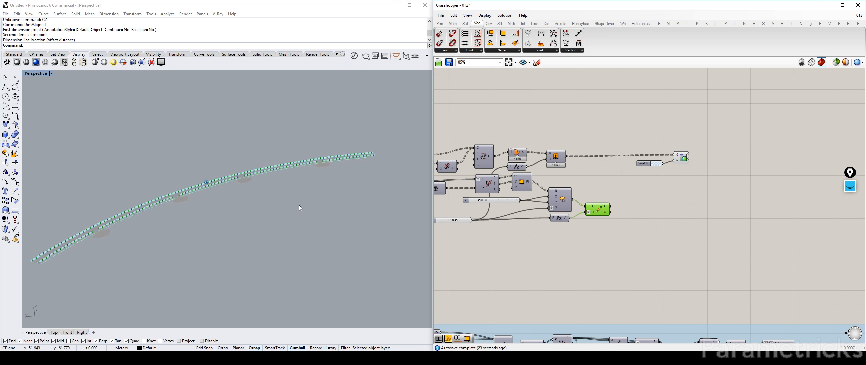
{"action": "left_click_drag", "start_coordinate": [713, 131], "coordinate": [655, 166]}
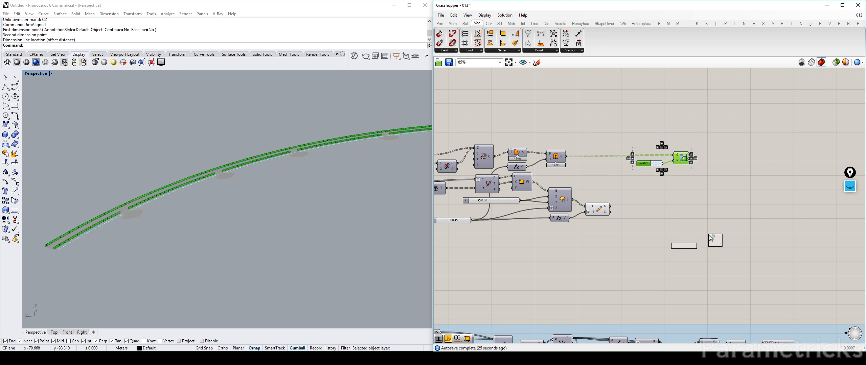
{"action": "left_click_drag", "start_coordinate": [708, 236], "coordinate": [709, 235], "text": "alt"}
{"action": "double_click", "coordinate": [619, 248]}
{"action": "left_click", "coordinate": [612, 212]}
{"action": "left_click_drag", "start_coordinate": [610, 206], "coordinate": [712, 236]}
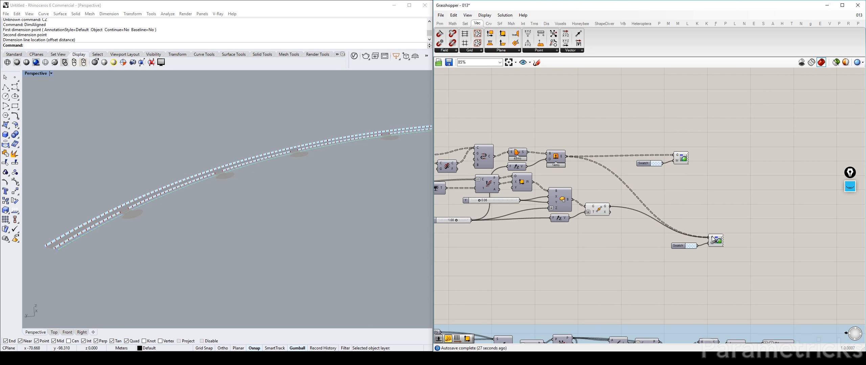
Step: Set the posts' swatch to an opaque grey with zero saturation and hide the Move component's own preview
{"action": "left_click", "coordinate": [690, 247]}
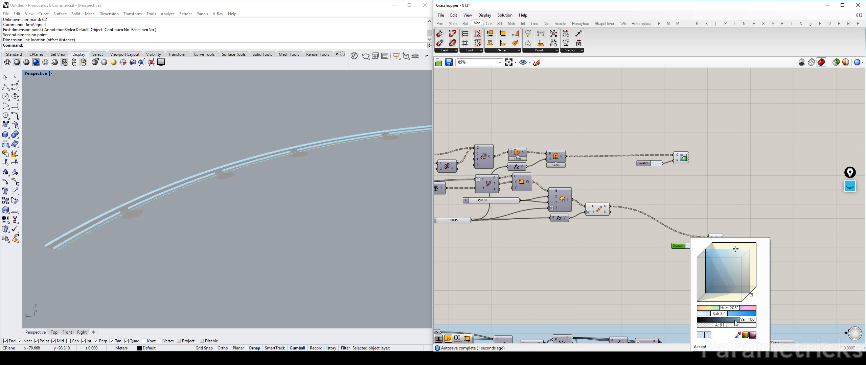
{"action": "mouse_move", "coordinate": [735, 324]}
{"action": "left_mouse_down"}
{"action": "mouse_move", "coordinate": [762, 328]}
{"action": "mouse_move", "coordinate": [707, 314]}
{"action": "mouse_move", "coordinate": [769, 306]}
{"action": "mouse_move", "coordinate": [705, 316]}
{"action": "mouse_move", "coordinate": [742, 323]}
{"action": "left_mouse_up"}
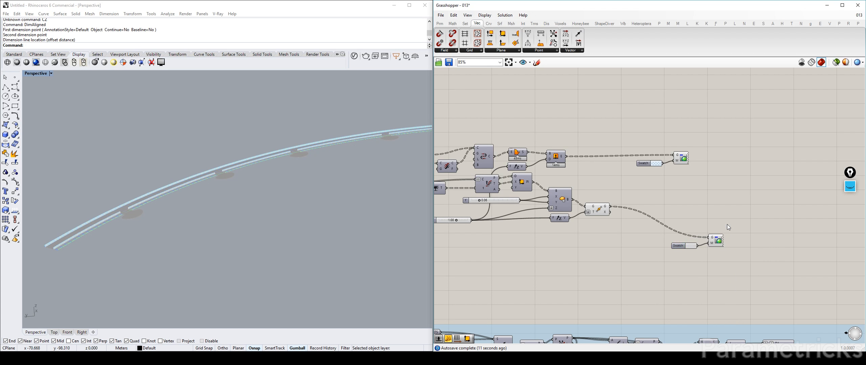
{"action": "left_click", "coordinate": [716, 241]}
{"action": "right_click_drag", "start_coordinate": [180, 218], "coordinate": [246, 200], "text": "shift"}
{"action": "scroll", "coordinate": [165, 199], "scroll_direction": "up", "scroll_amount": 10}
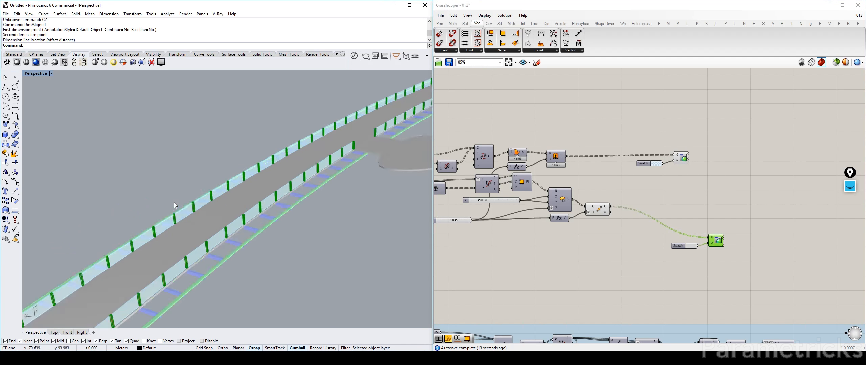
{"action": "scroll", "coordinate": [268, 231], "scroll_direction": "down", "scroll_amount": 4}
{"action": "left_click", "coordinate": [597, 210]}
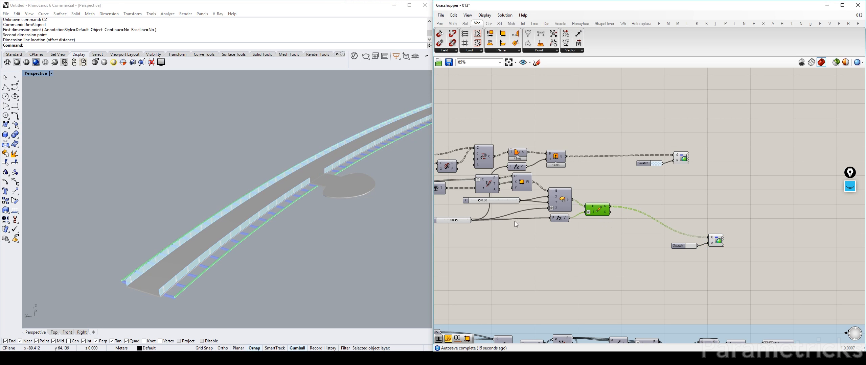
Step: Adjust the brightness of the posts' grey swatch and check the posts and glass panels along the bridge
{"action": "left_click", "coordinate": [693, 249]}
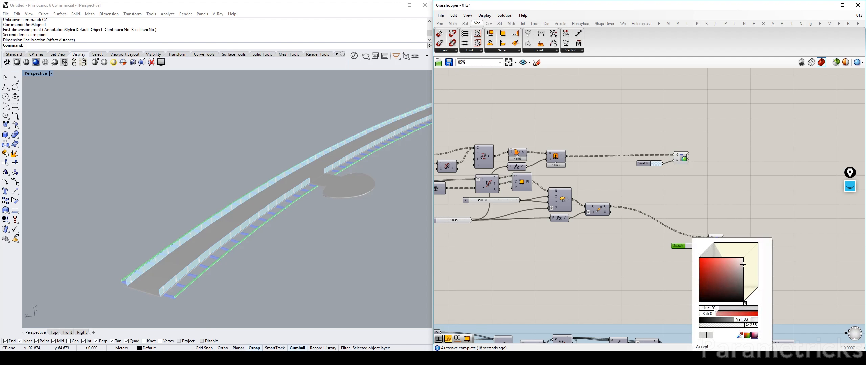
{"action": "mouse_move", "coordinate": [744, 319]}
{"action": "left_mouse_down"}
{"action": "mouse_move", "coordinate": [729, 321]}
{"action": "mouse_move", "coordinate": [745, 321]}
{"action": "left_mouse_up"}
{"action": "left_click", "coordinate": [655, 288]}
{"action": "scroll", "coordinate": [244, 224], "scroll_direction": "up", "scroll_amount": 10}
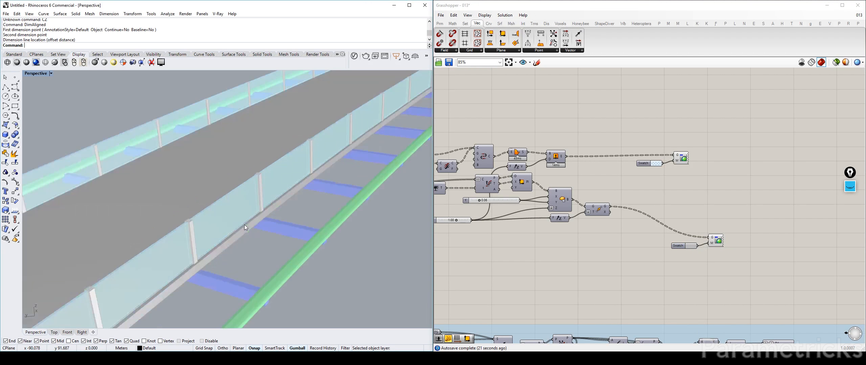
{"action": "scroll", "coordinate": [227, 219], "scroll_direction": "down", "scroll_amount": 5}
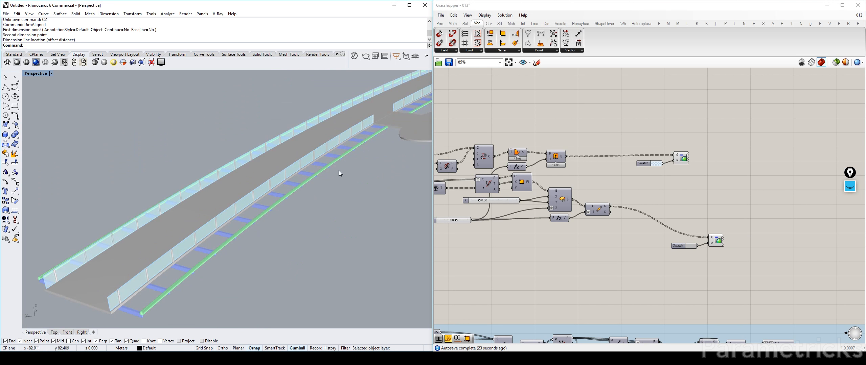
{"action": "right_click_drag", "start_coordinate": [339, 171], "coordinate": [275, 220], "text": "shift"}
Step: Move the posts' Custom Preview and swatch directly below the panels' Custom Preview, level with the Move component
{"action": "right_click_drag", "start_coordinate": [631, 174], "coordinate": [637, 165]}
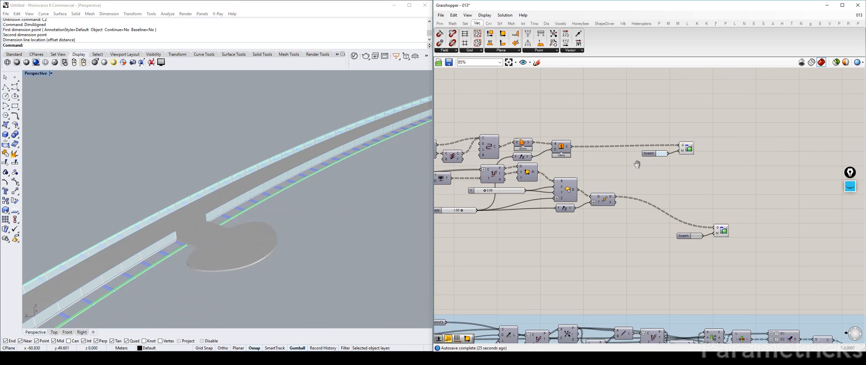
{"action": "scroll", "coordinate": [637, 164], "scroll_direction": "down", "scroll_amount": 3}
{"action": "left_click", "coordinate": [699, 195]}
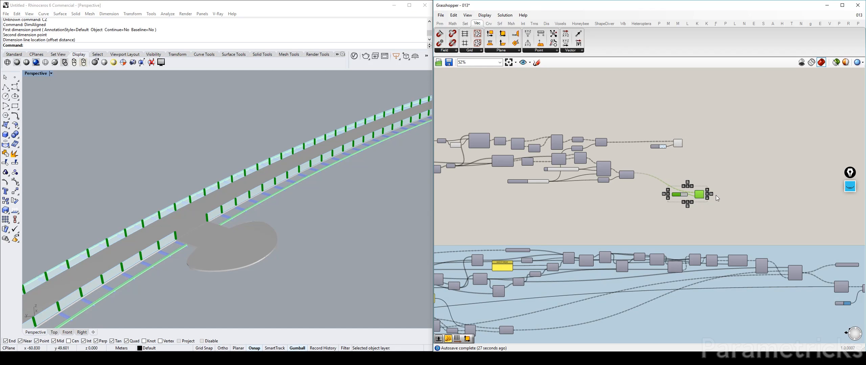
{"action": "left_click_drag", "start_coordinate": [699, 195], "coordinate": [678, 176]}
{"action": "left_click", "coordinate": [673, 187]}
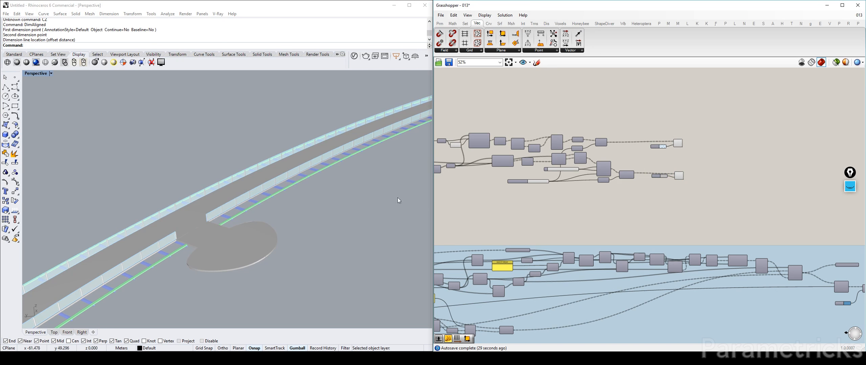
Step: Move the whole balustrade panel and post component cluster up and to the right to free canvas space
{"action": "right_click_drag", "start_coordinate": [627, 159], "coordinate": [688, 136]}
{"action": "right_click_drag", "start_coordinate": [575, 146], "coordinate": [627, 148]}
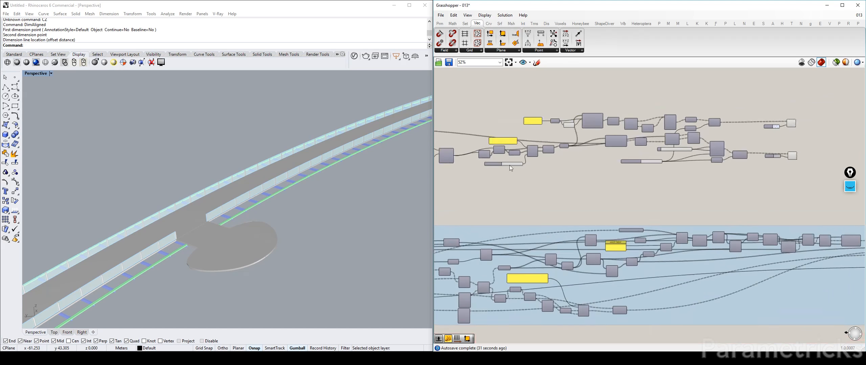
{"action": "scroll", "coordinate": [587, 142], "scroll_direction": "down", "scroll_amount": 2}
{"action": "left_click_drag", "start_coordinate": [721, 115], "coordinate": [496, 198]}
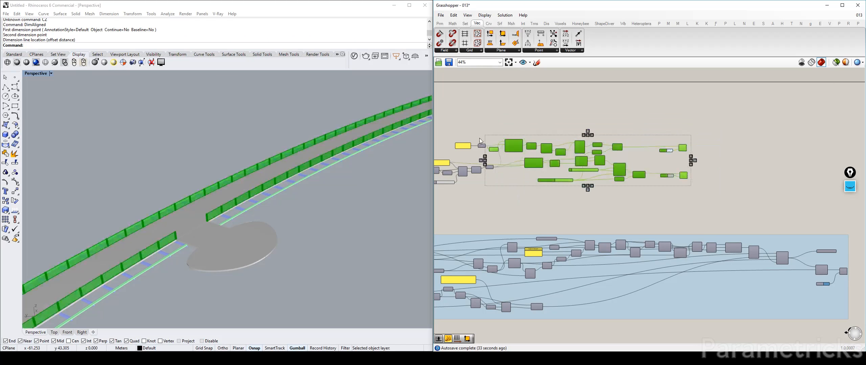
{"action": "scroll", "coordinate": [480, 140], "scroll_direction": "up", "scroll_amount": 6}
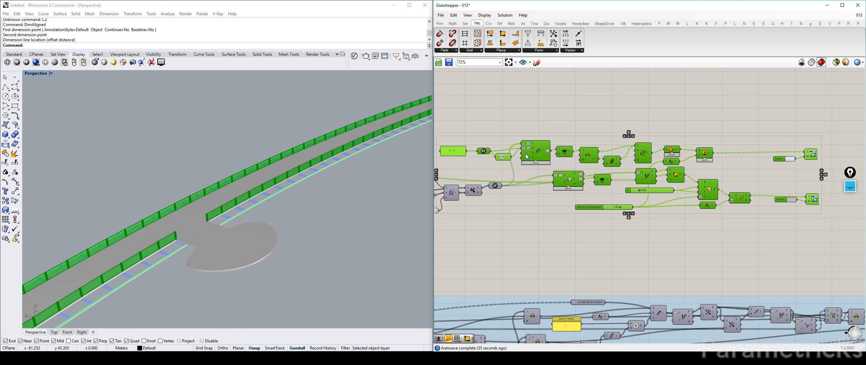
{"action": "left_click_drag", "start_coordinate": [527, 157], "coordinate": [596, 116]}
{"action": "left_click", "coordinate": [569, 170]}
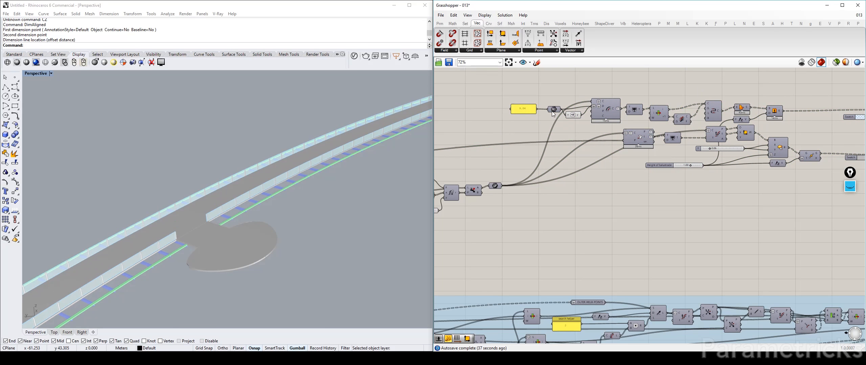
Step: Move the Curve parameter beside the balustrade cluster and duplicate it below, fed from the Dispatch component's B output
{"action": "left_click_drag", "start_coordinate": [496, 186], "coordinate": [560, 130]}
{"action": "left_click_drag", "start_coordinate": [560, 130], "coordinate": [560, 221], "text": "alt"}
{"action": "left_click", "coordinate": [595, 218]}
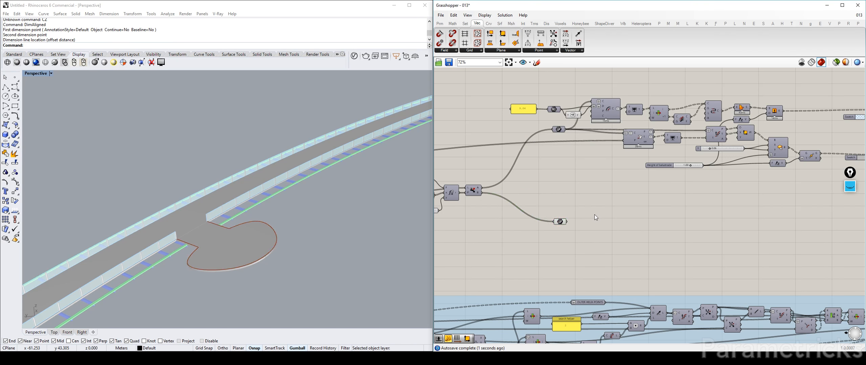
{"action": "right_click_drag", "start_coordinate": [588, 207], "coordinate": [586, 172]}
{"action": "scroll", "coordinate": [595, 191], "scroll_direction": "up", "scroll_amount": 3}
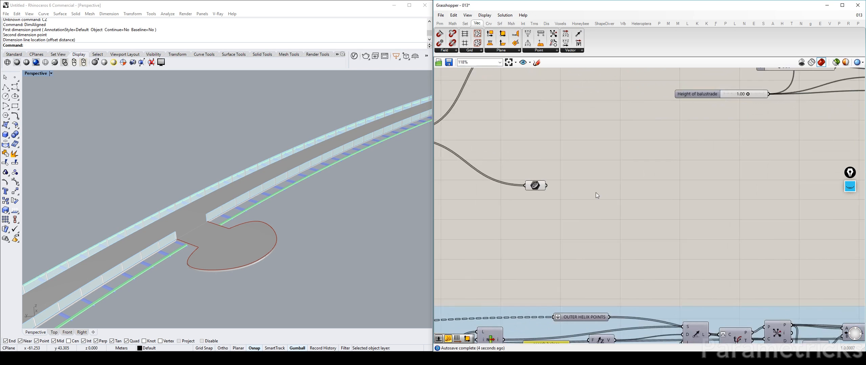
{"action": "right_click_drag", "start_coordinate": [186, 233], "coordinate": [180, 290]}
{"action": "right_click_drag", "start_coordinate": [260, 268], "coordinate": [319, 188]}
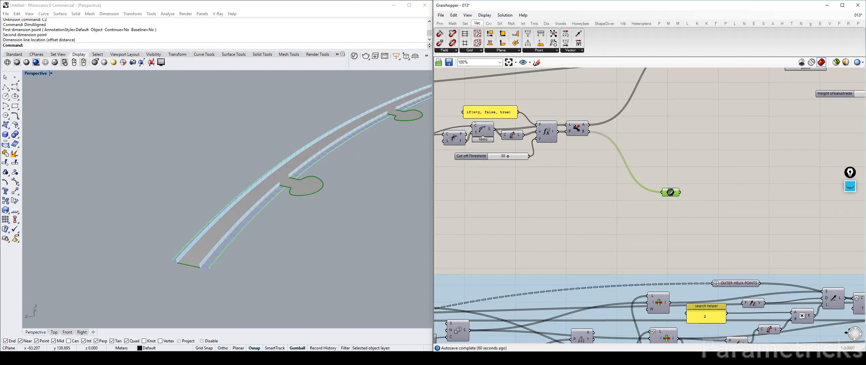
Step: Add an End Points component and feed it from the MAIN CURVE parameter
{"action": "left_click", "coordinate": [611, 168]}
{"action": "right_click_drag", "start_coordinate": [611, 168], "coordinate": [671, 165]}
{"action": "scroll", "coordinate": [650, 124], "scroll_direction": "down", "scroll_amount": 4}
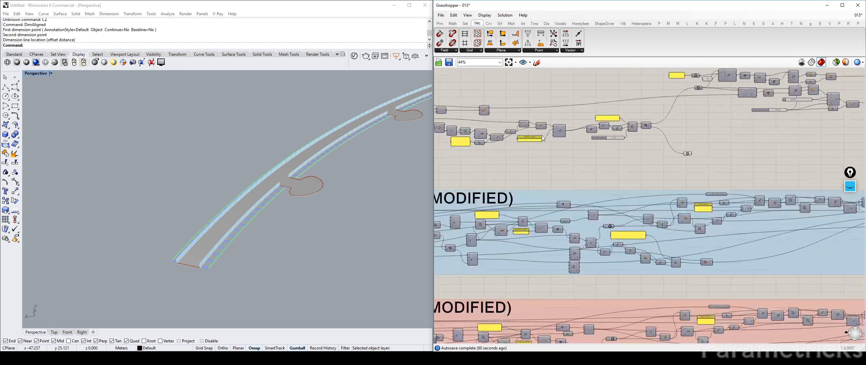
{"action": "right_click_drag", "start_coordinate": [541, 135], "coordinate": [648, 170]}
{"action": "scroll", "coordinate": [546, 134], "scroll_direction": "up", "scroll_amount": 4}
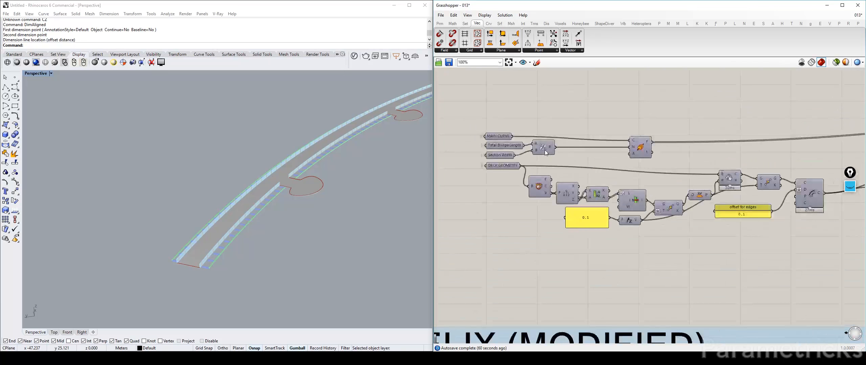
{"action": "double_click", "coordinate": [578, 110]}
{"action": "type", "text": "end"}
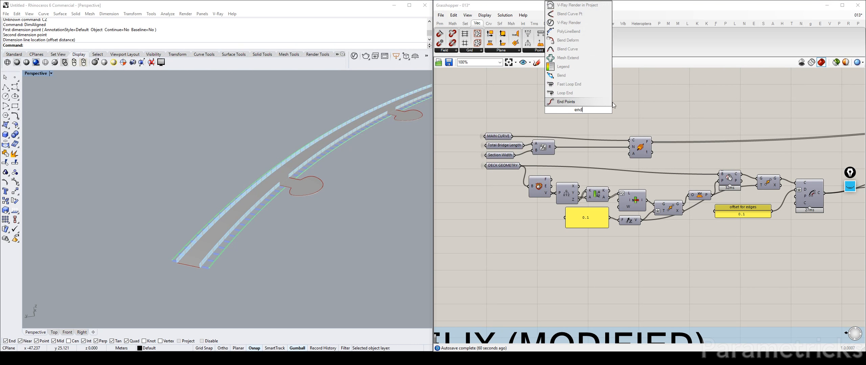
{"action": "key", "text": "Return"}
{"action": "left_click_drag", "start_coordinate": [512, 137], "coordinate": [568, 111]}
Step: Move the End Points component below the Dispatch component, near the duplicated Curve parameter
{"action": "left_click_drag", "start_coordinate": [578, 111], "coordinate": [773, 239]}
{"action": "right_click_drag", "start_coordinate": [732, 226], "coordinate": [620, 194]}
{"action": "left_click_drag", "start_coordinate": [623, 194], "coordinate": [666, 174]}
{"action": "right_click_drag", "start_coordinate": [666, 174], "coordinate": [593, 202]}
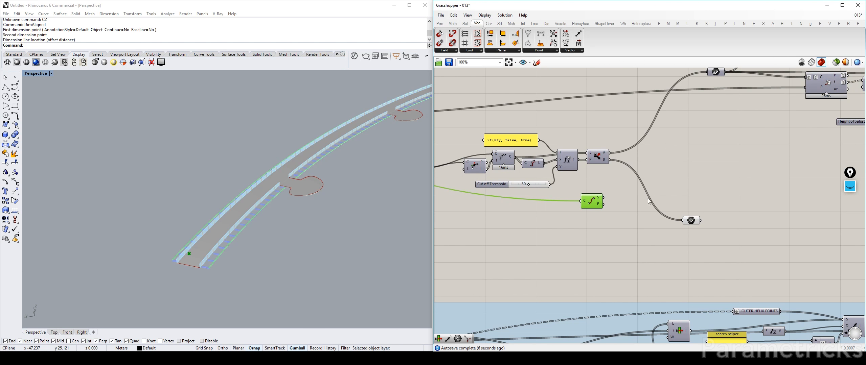
Step: Move the duplicated Curve parameter beside the Dispatch component and add an Evaluate Curve component fed from it
{"action": "left_click_drag", "start_coordinate": [694, 220], "coordinate": [632, 161]}
{"action": "double_click", "coordinate": [663, 172]}
{"action": "type", "text": "cr"}
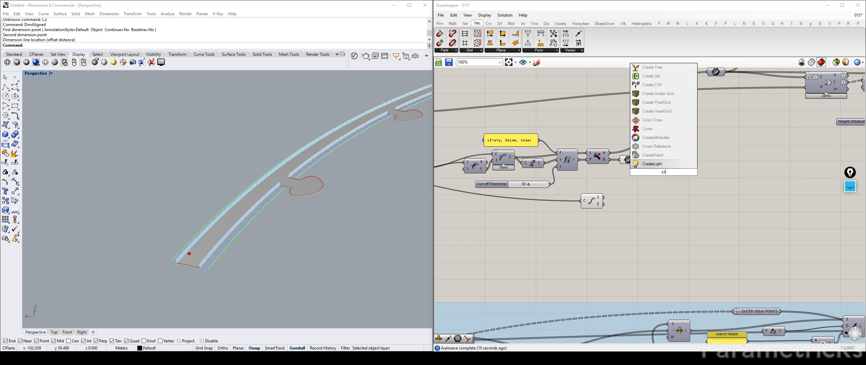
{"action": "type", "text": "v eval"}
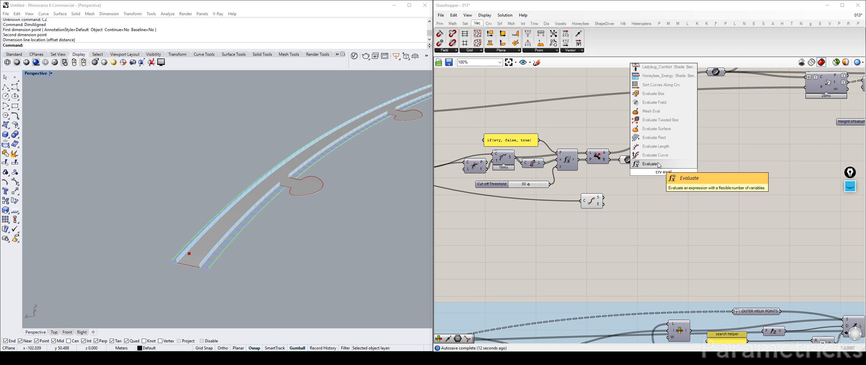
{"action": "left_click", "coordinate": [668, 157]}
{"action": "scroll", "coordinate": [660, 159], "scroll_direction": "up", "scroll_amount": 5}
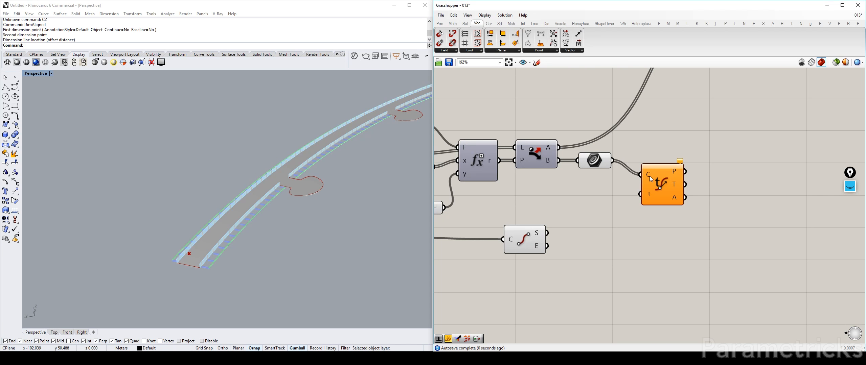
Step: Reparameterize the Evaluate Curve component's curve input and set a fixed number for its t input
{"action": "right_click", "coordinate": [649, 176]}
{"action": "left_click", "coordinate": [673, 254]}
{"action": "right_click", "coordinate": [649, 194]}
{"action": "mouse_move", "coordinate": [687, 272]}
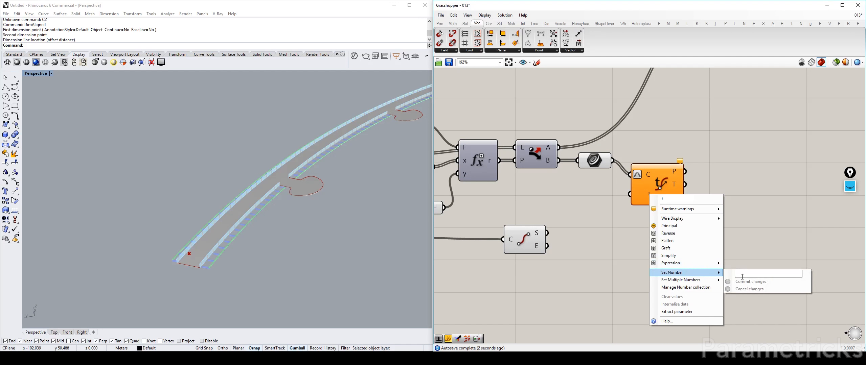
{"action": "left_click", "coordinate": [751, 281]}
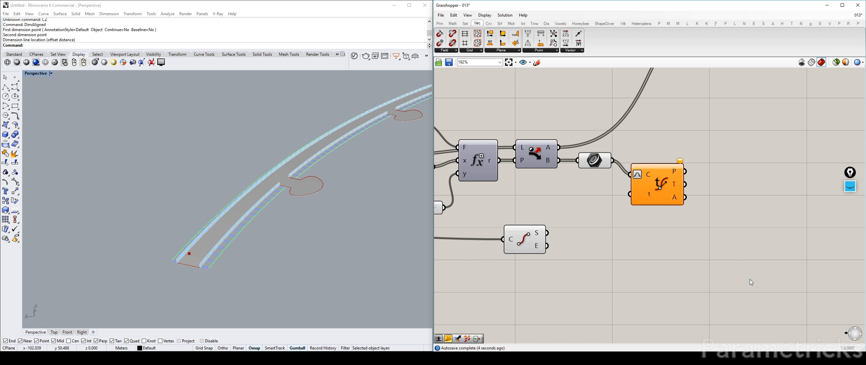
Step: Feed Evaluate Curve directly from Dispatch's B output, and rearrange it with the Curve parameter and End Points component
{"action": "left_click_drag", "start_coordinate": [658, 184], "coordinate": [665, 229]}
{"action": "left_click", "coordinate": [595, 163]}
{"action": "left_click_drag", "start_coordinate": [594, 164], "coordinate": [638, 219]}
{"action": "left_click_drag", "start_coordinate": [593, 176], "coordinate": [682, 195]}
{"action": "left_click_drag", "start_coordinate": [668, 228], "coordinate": [708, 178]}
{"action": "left_click_drag", "start_coordinate": [520, 233], "coordinate": [527, 266]}
{"action": "scroll", "coordinate": [526, 266], "scroll_direction": "down", "scroll_amount": 8}
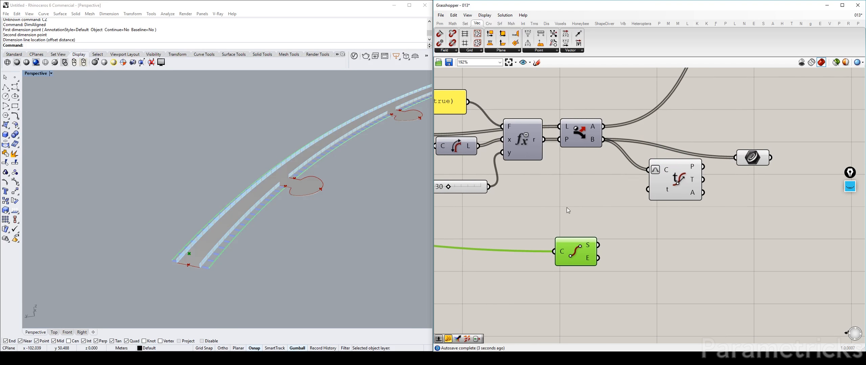
Step: Add a Closest Point component beside the Evaluate Curve component
{"action": "left_click_drag", "start_coordinate": [689, 184], "coordinate": [480, 137]}
{"action": "scroll", "coordinate": [671, 186], "scroll_direction": "up", "scroll_amount": 7}
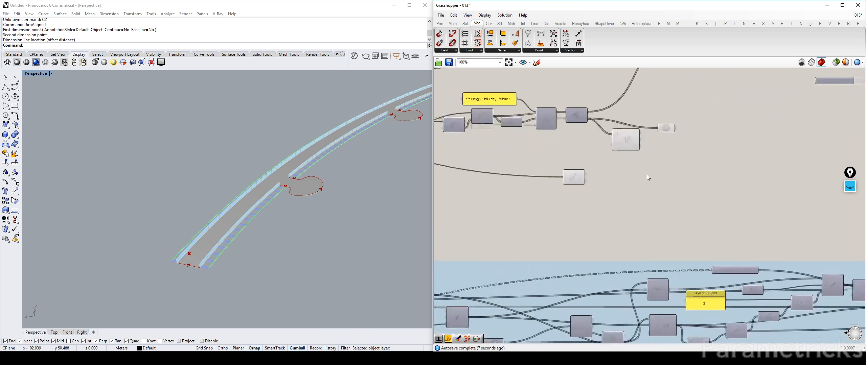
{"action": "double_click", "coordinate": [659, 162]}
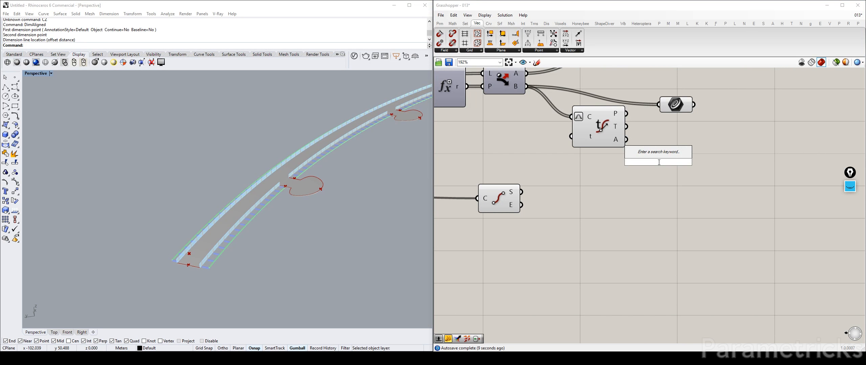
{"action": "type", "text": "point closes"}
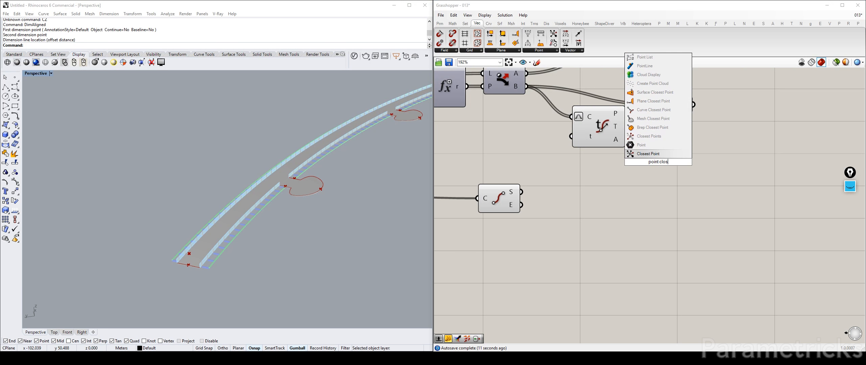
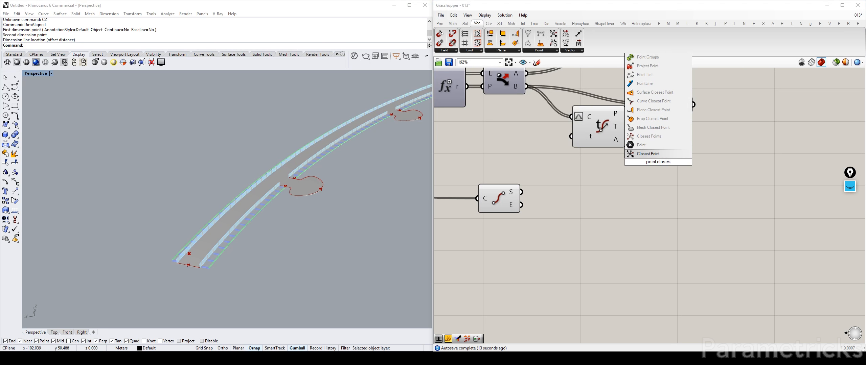
{"action": "left_click", "coordinate": [664, 154]}
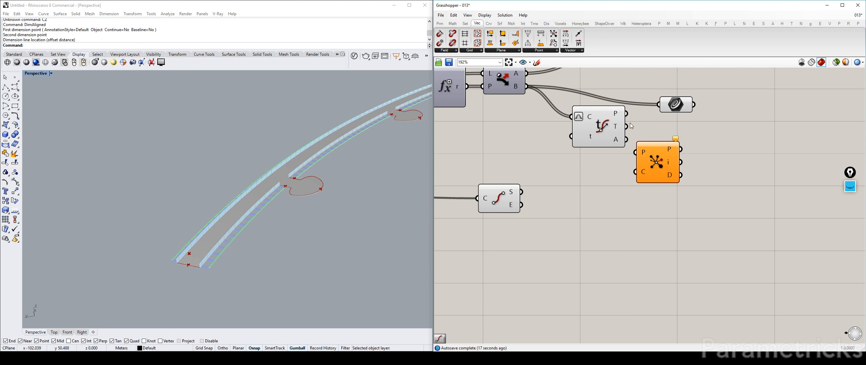
Step: Feed Closest Point's P input from both End Points outputs and its C input from Evaluate Curve's P output
{"action": "left_click_drag", "start_coordinate": [600, 124], "coordinate": [591, 125]}
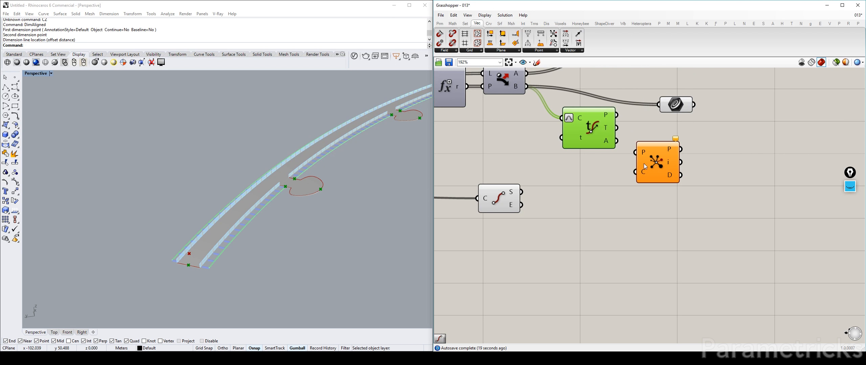
{"action": "left_click_drag", "start_coordinate": [644, 164], "coordinate": [522, 205]}
{"action": "right_click", "coordinate": [523, 193]}
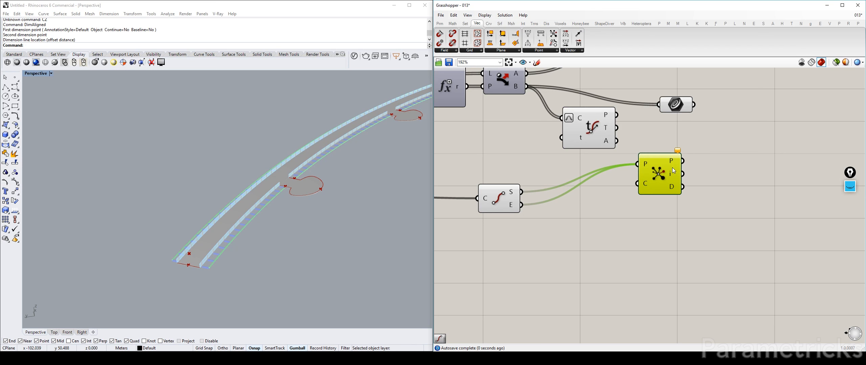
{"action": "left_click_drag", "start_coordinate": [591, 130], "coordinate": [638, 184]}
Step: Add a panel beside Closest Point and feed it from the component's i output
{"action": "double_click", "coordinate": [747, 169]}
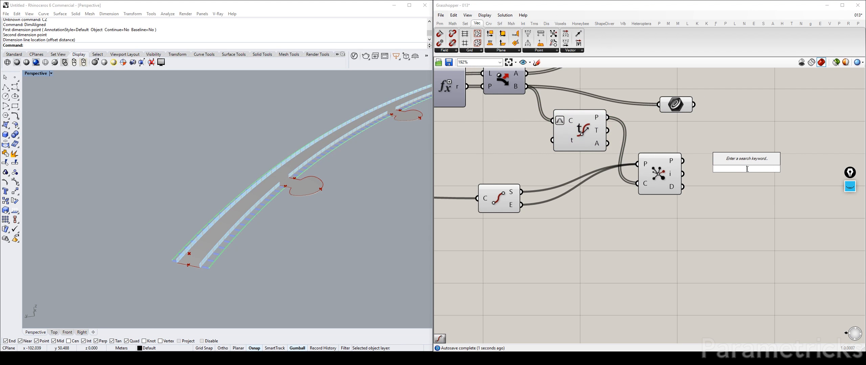
{"action": "type", "text": "//"}
{"action": "key", "text": "Return"}
{"action": "right_click_drag", "start_coordinate": [747, 171], "coordinate": [599, 190]}
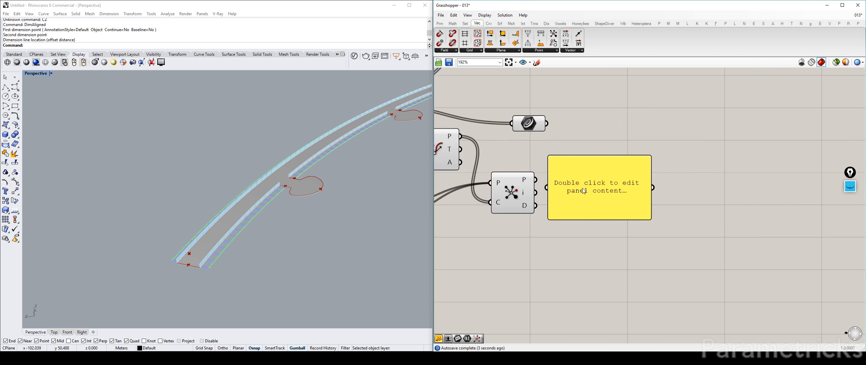
{"action": "mouse_move", "coordinate": [589, 191]}
{"action": "left_mouse_down"}
{"action": "mouse_move", "coordinate": [624, 188]}
{"action": "mouse_move", "coordinate": [577, 185]}
{"action": "left_mouse_up"}
{"action": "right_click_drag", "start_coordinate": [547, 145], "coordinate": [609, 166]}
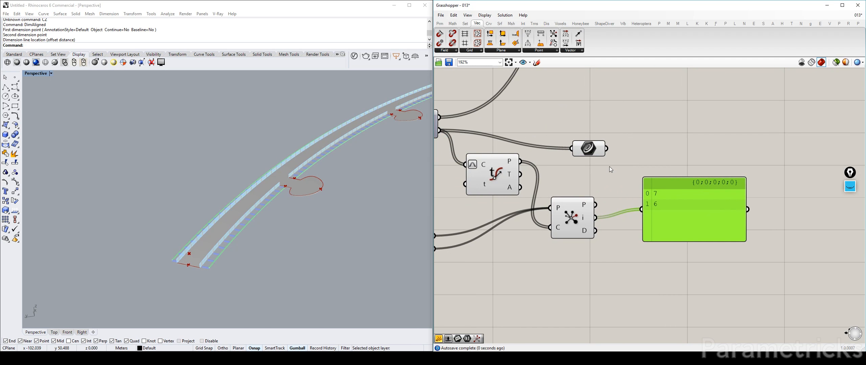
Step: Add a Cull Index component with its list from Dispatch's B output and its indices from Closest Point's i output
{"action": "double_click", "coordinate": [606, 181]}
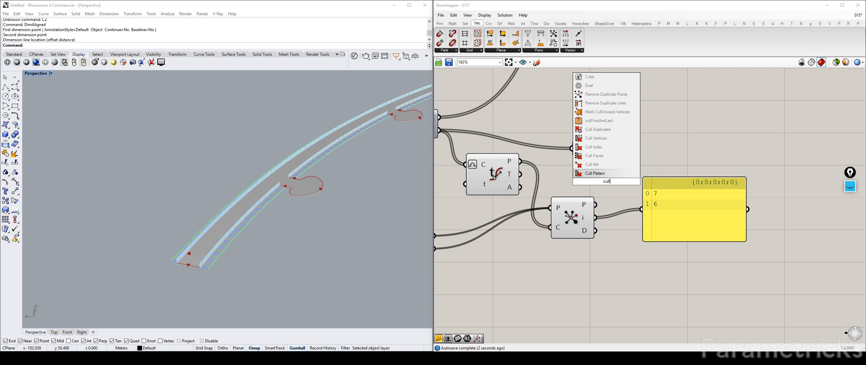
{"action": "left_click", "coordinate": [594, 156]}
{"action": "left_click_drag", "start_coordinate": [591, 155], "coordinate": [604, 128]}
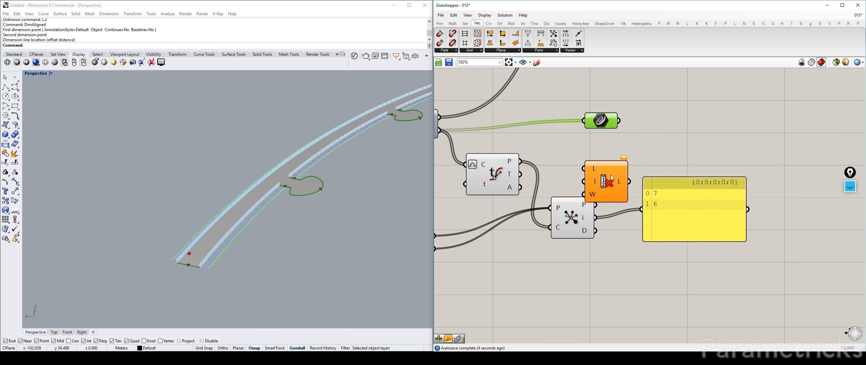
{"action": "right_click_drag", "start_coordinate": [494, 154], "coordinate": [531, 156]}
{"action": "left_click_drag", "start_coordinate": [476, 132], "coordinate": [621, 171]}
{"action": "left_click_drag", "start_coordinate": [636, 172], "coordinate": [657, 155]}
{"action": "left_click_drag", "start_coordinate": [632, 219], "coordinate": [596, 195]}
Step: Turn off the preview of the Evaluate Curve, Closest Point and End Points components
{"action": "left_click", "coordinate": [538, 181]}
{"action": "key", "text": "ctrl+q"}
{"action": "left_click", "coordinate": [591, 199]}
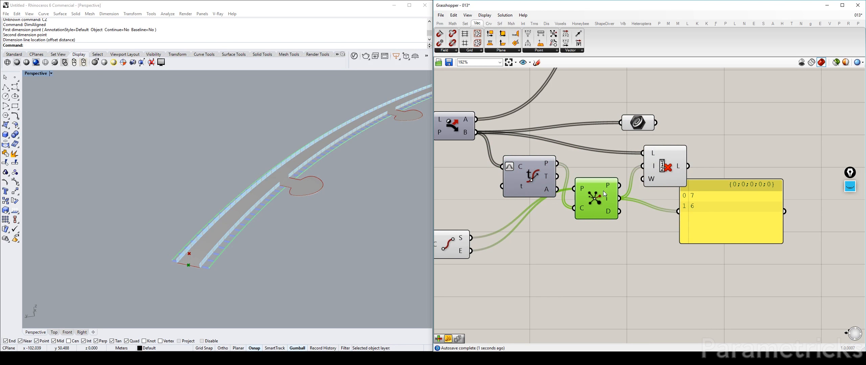
{"action": "key", "text": "ctrl+q"}
{"action": "left_click", "coordinate": [457, 241]}
Step: Feed the Curve parameter from the Cull Index output, move it clear of the cluster, and delete the index panel
{"action": "left_click", "coordinate": [675, 167]}
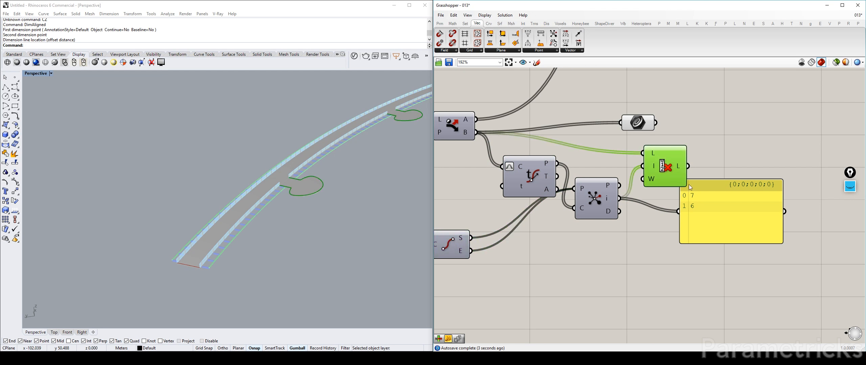
{"action": "right_click_drag", "start_coordinate": [729, 203], "coordinate": [756, 214]}
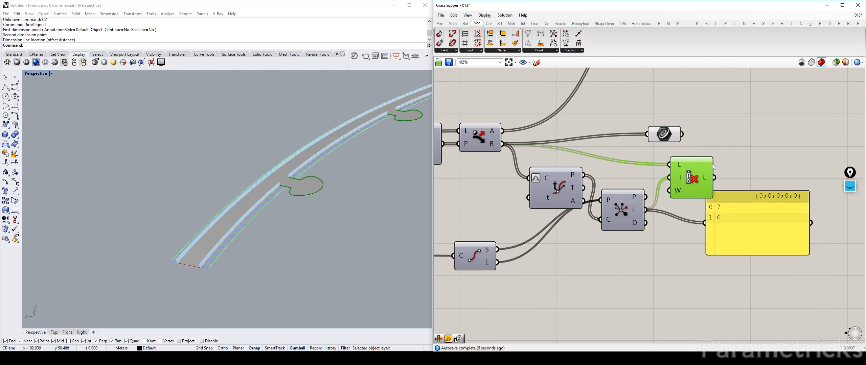
{"action": "left_click_drag", "start_coordinate": [714, 176], "coordinate": [645, 134]}
{"action": "left_click_drag", "start_coordinate": [662, 135], "coordinate": [769, 151]}
{"action": "left_click", "coordinate": [734, 223]}
{"action": "key", "text": "Delete"}
{"action": "right_click_drag", "start_coordinate": [710, 226], "coordinate": [547, 251]}
{"action": "left_click_drag", "start_coordinate": [541, 210], "coordinate": [543, 209]}
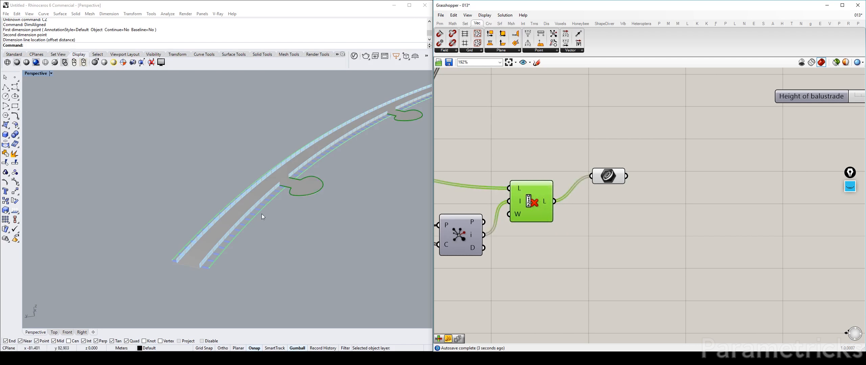
Step: Move the Curve parameter directly beside Cull Index and turn off the Cull Index preview
{"action": "scroll", "coordinate": [261, 214], "scroll_direction": "down", "scroll_amount": 5}
{"action": "scroll", "coordinate": [284, 191], "scroll_direction": "up", "scroll_amount": 5}
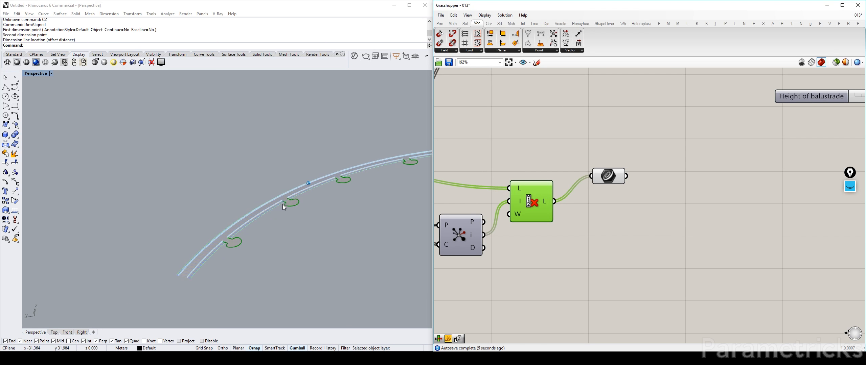
{"action": "left_click_drag", "start_coordinate": [607, 176], "coordinate": [582, 202]}
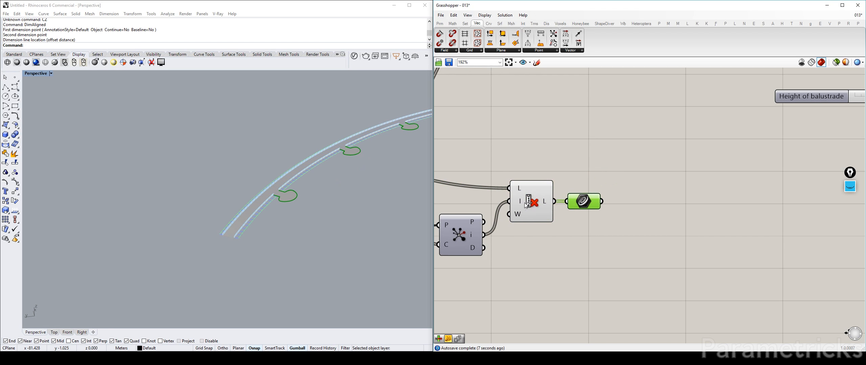
{"action": "left_click", "coordinate": [523, 201]}
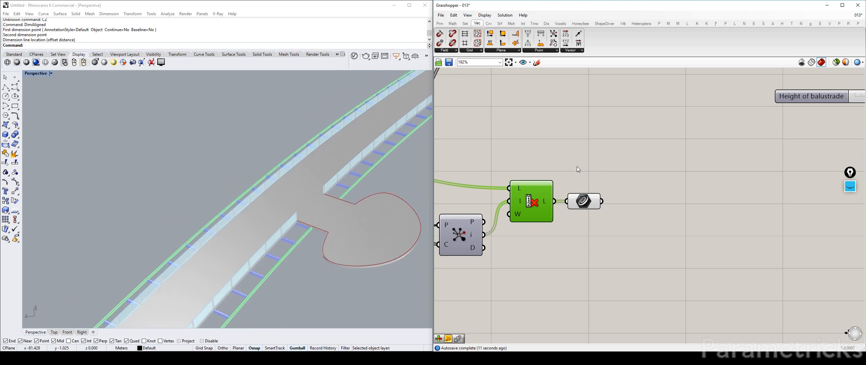
Step: Mark the planned post positions around the platform edge with the screen pen, clear the marks, and return to the normal cursor
{"action": "left_click", "coordinate": [850, 186]}
{"action": "left_click", "coordinate": [850, 207]}
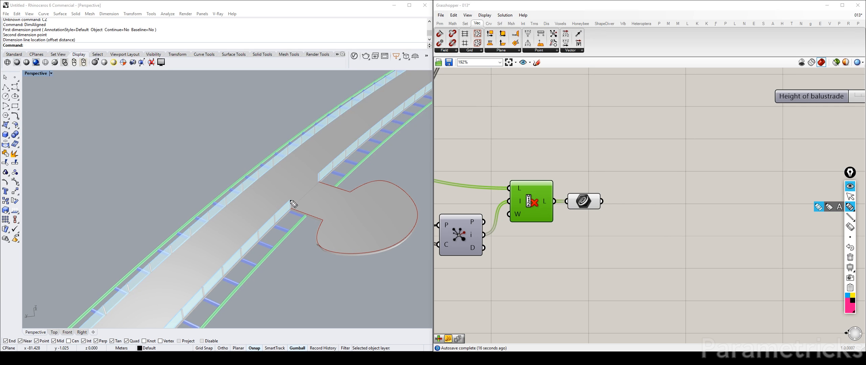
{"action": "left_click_drag", "start_coordinate": [290, 200], "coordinate": [291, 208]}
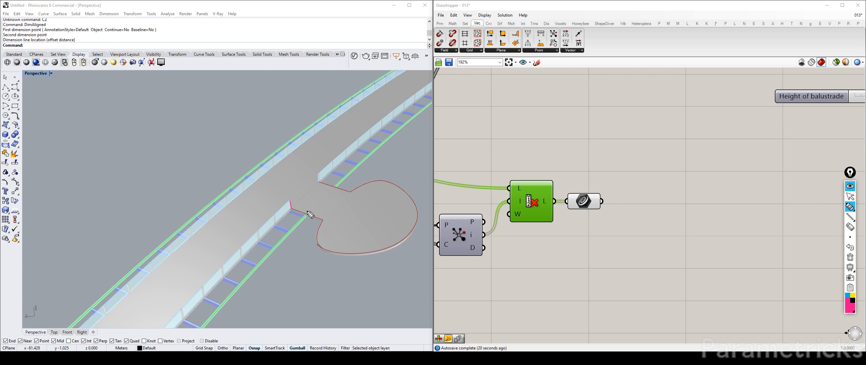
{"action": "mouse_move", "coordinate": [306, 212]}
{"action": "left_mouse_down"}
{"action": "mouse_move", "coordinate": [308, 196]}
{"action": "mouse_move", "coordinate": [321, 217]}
{"action": "left_mouse_up"}
{"action": "mouse_move", "coordinate": [334, 185]}
{"action": "left_mouse_down"}
{"action": "mouse_move", "coordinate": [333, 177]}
{"action": "mouse_move", "coordinate": [347, 192]}
{"action": "mouse_move", "coordinate": [385, 173]}
{"action": "left_mouse_up"}
{"action": "mouse_move", "coordinate": [402, 190]}
{"action": "left_mouse_down"}
{"action": "mouse_move", "coordinate": [412, 184]}
{"action": "mouse_move", "coordinate": [429, 199]}
{"action": "left_mouse_up"}
{"action": "mouse_move", "coordinate": [406, 236]}
{"action": "left_mouse_down"}
{"action": "mouse_move", "coordinate": [406, 250]}
{"action": "mouse_move", "coordinate": [360, 258]}
{"action": "left_mouse_up"}
{"action": "left_click_drag", "start_coordinate": [325, 258], "coordinate": [310, 259]}
{"action": "mouse_move", "coordinate": [404, 198]}
{"action": "left_mouse_down"}
{"action": "mouse_move", "coordinate": [292, 209]}
{"action": "mouse_move", "coordinate": [404, 196]}
{"action": "left_mouse_up"}
{"action": "left_click", "coordinate": [852, 259]}
{"action": "mouse_move", "coordinate": [855, 208]}
{"action": "left_click", "coordinate": [850, 197]}
{"action": "left_click", "coordinate": [634, 192]}
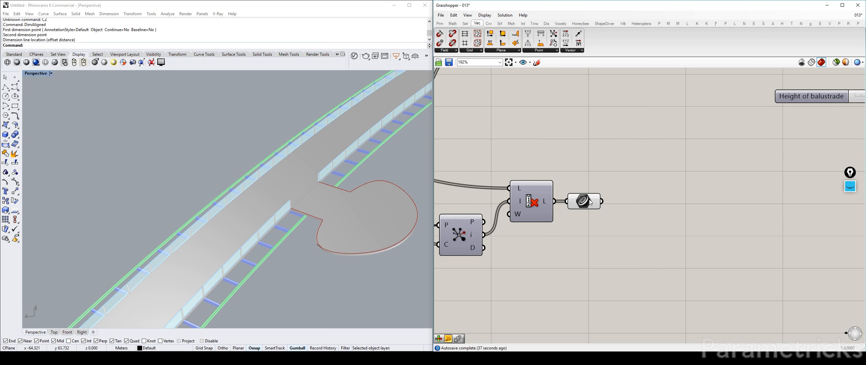
Step: Add a Divide Curve component and feed it from the culled Curve parameter
{"action": "double_click", "coordinate": [677, 195]}
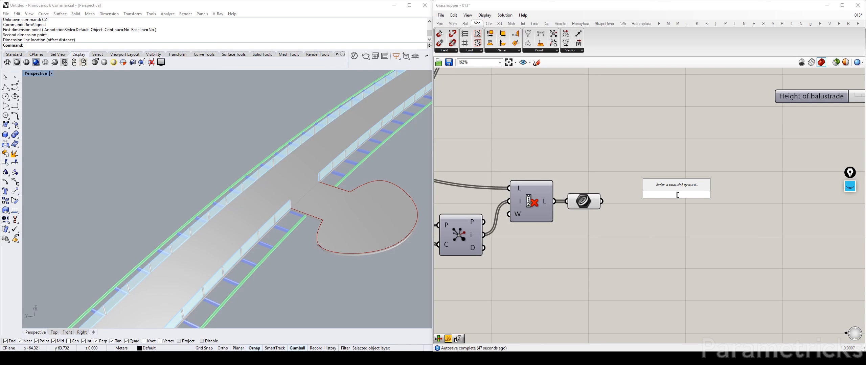
{"action": "type", "text": "divi"}
{"action": "key", "text": "Return"}
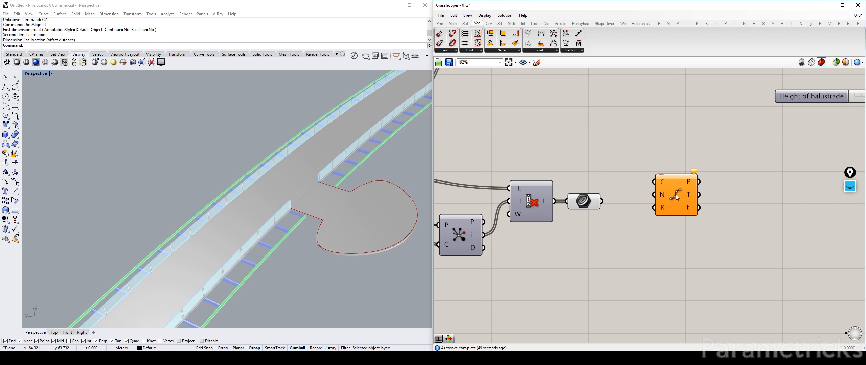
{"action": "left_click_drag", "start_coordinate": [601, 201], "coordinate": [689, 185]}
{"action": "double_click", "coordinate": [624, 171]}
Step: Add a Divide Length component above Divide Curve and feed its curve input from the culled Curve parameter
{"action": "left_click", "coordinate": [691, 178], "text": "ctrl+alt"}
{"action": "left_click", "coordinate": [504, 50]}
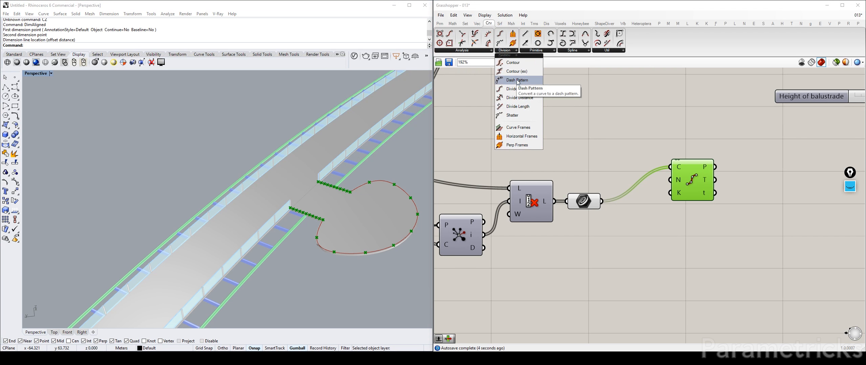
{"action": "left_click_drag", "start_coordinate": [531, 98], "coordinate": [621, 143]}
{"action": "left_click_drag", "start_coordinate": [605, 202], "coordinate": [600, 130]}
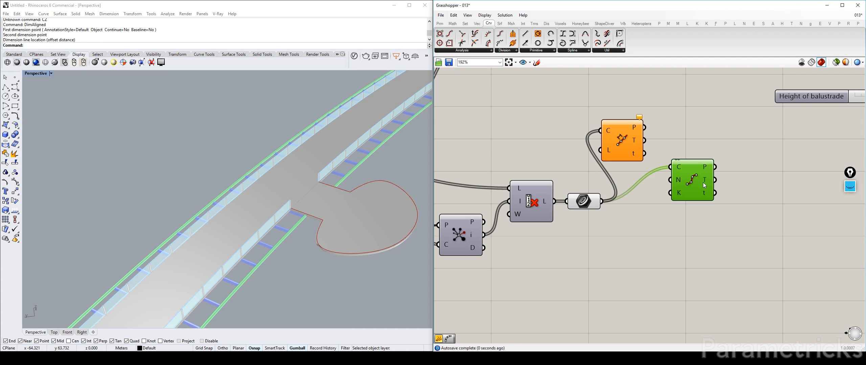
{"action": "left_click", "coordinate": [690, 131]}
Step: Add an empty panel near the input parameters and feed it from the Section Width parameter
{"action": "scroll", "coordinate": [670, 137], "scroll_direction": "down", "scroll_amount": 5}
{"action": "scroll", "coordinate": [648, 137], "scroll_direction": "down", "scroll_amount": 3}
{"action": "right_click_drag", "start_coordinate": [508, 120], "coordinate": [675, 125]}
{"action": "scroll", "coordinate": [607, 135], "scroll_direction": "up", "scroll_amount": 8}
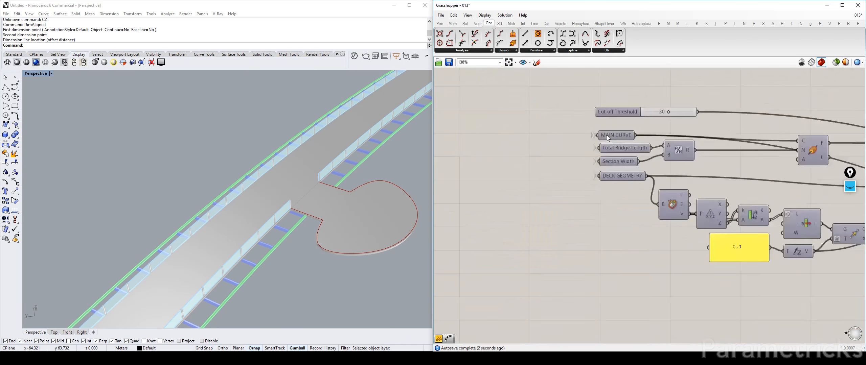
{"action": "right_click_drag", "start_coordinate": [640, 150], "coordinate": [523, 122]}
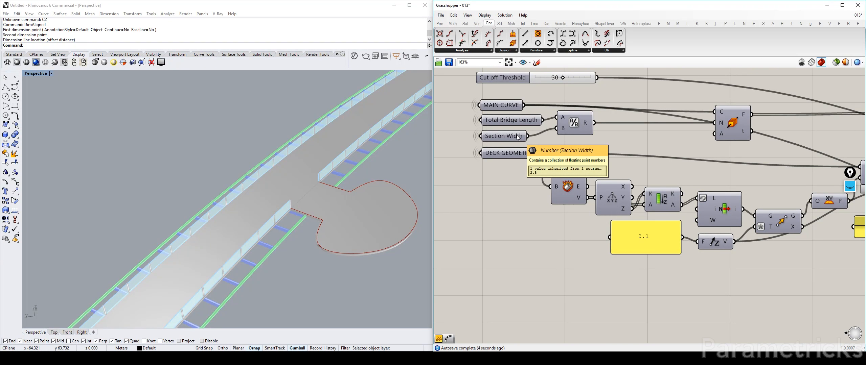
{"action": "scroll", "coordinate": [535, 137], "scroll_direction": "down", "scroll_amount": 1}
{"action": "double_click", "coordinate": [589, 149]}
{"action": "key", "text": "ctrl+z"}
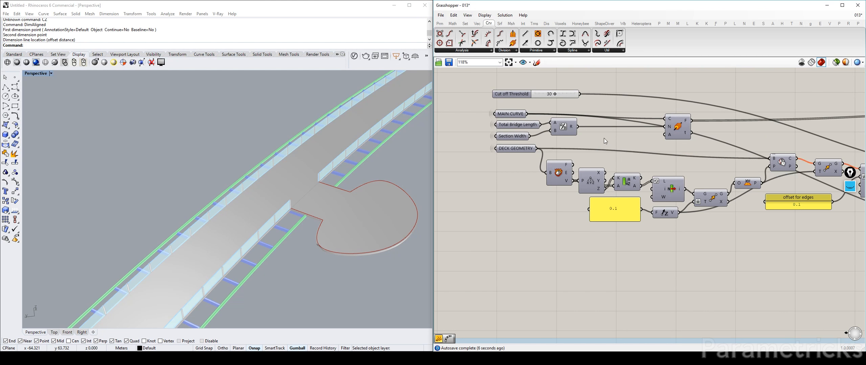
{"action": "double_click", "coordinate": [603, 138]}
{"action": "type", "text": "//"}
{"action": "key", "text": "Return"}
{"action": "scroll", "coordinate": [600, 138], "scroll_direction": "up", "scroll_amount": 3}
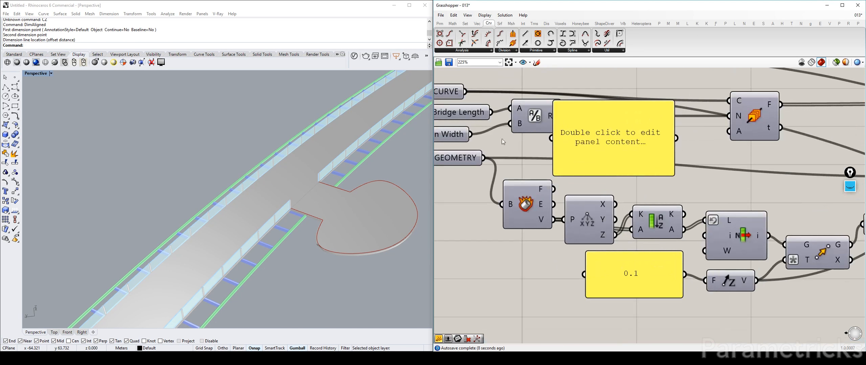
{"action": "left_click_drag", "start_coordinate": [474, 135], "coordinate": [728, 227]}
Step: Move the Section Width panel across the definition to sit directly beside the Divide Length component
{"action": "scroll", "coordinate": [552, 138], "scroll_direction": "down", "scroll_amount": 3}
{"action": "scroll", "coordinate": [729, 227], "scroll_direction": "down", "scroll_amount": 2}
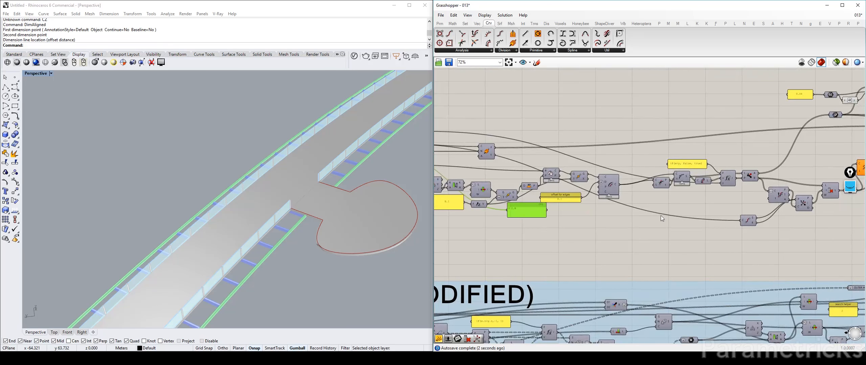
{"action": "left_click_drag", "start_coordinate": [581, 206], "coordinate": [815, 176]}
{"action": "right_click_drag", "start_coordinate": [845, 173], "coordinate": [592, 175]}
{"action": "scroll", "coordinate": [592, 174], "scroll_direction": "up", "scroll_amount": 2}
{"action": "left_click_drag", "start_coordinate": [544, 174], "coordinate": [565, 155]}
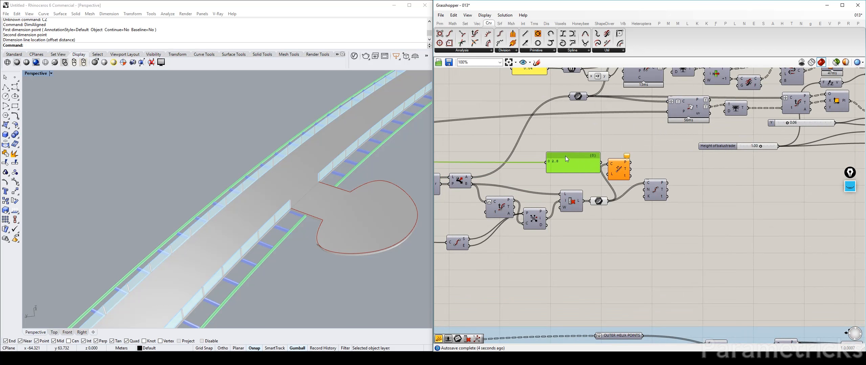
{"action": "scroll", "coordinate": [613, 168], "scroll_direction": "up", "scroll_amount": 2}
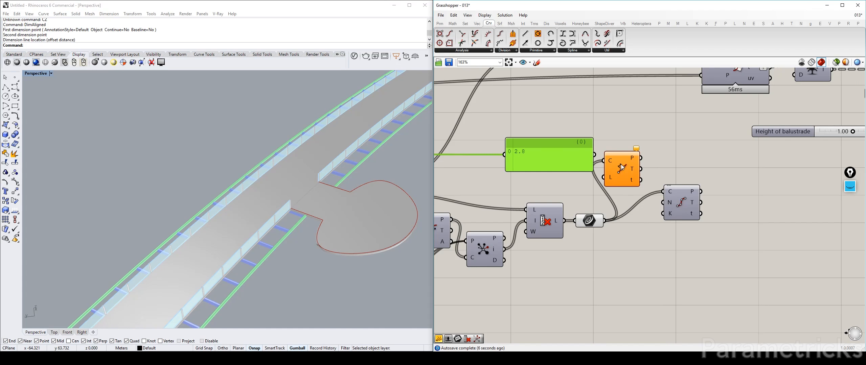
Step: Feed Divide Length's length input from the Section Width panel, then shift the panel away from the component and shrink it
{"action": "left_click_drag", "start_coordinate": [594, 155], "coordinate": [604, 177]}
{"action": "left_click_drag", "start_coordinate": [546, 148], "coordinate": [515, 167]}
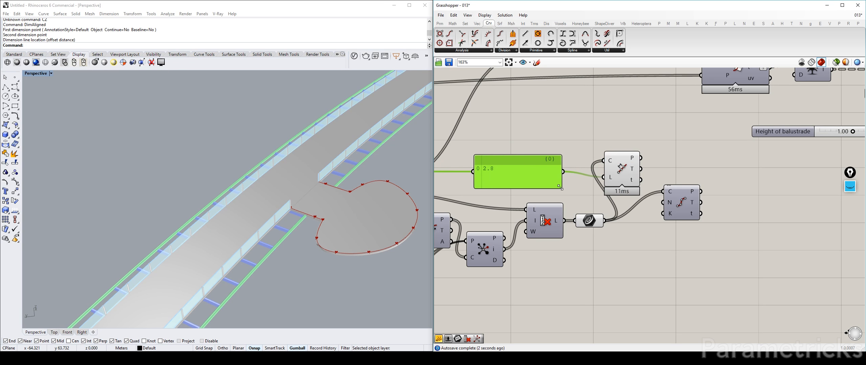
{"action": "left_click_drag", "start_coordinate": [559, 187], "coordinate": [530, 176]}
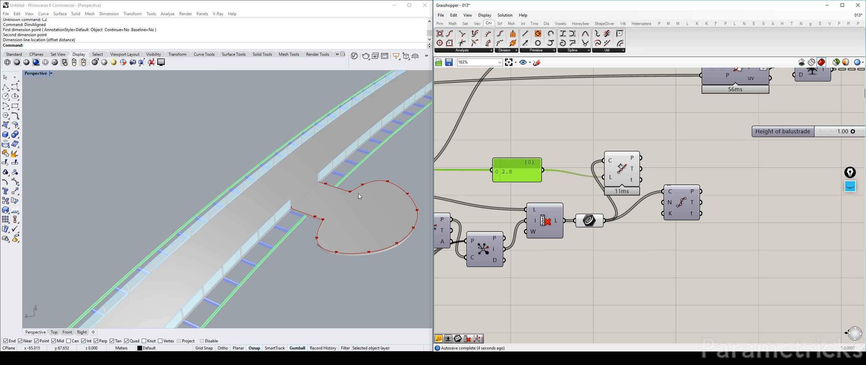
Step: Highlight the Divide Length points and examine their spacing around the platform edge in the Rhino viewport
{"action": "left_click", "coordinate": [612, 168]}
{"action": "scroll", "coordinate": [314, 219], "scroll_direction": "up", "scroll_amount": 3}
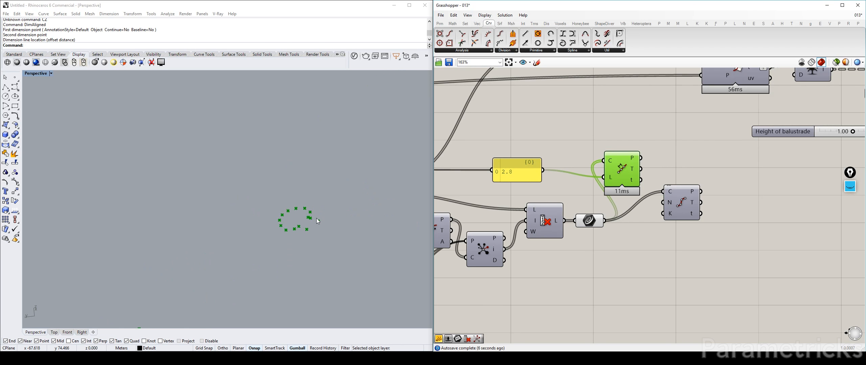
{"action": "scroll", "coordinate": [307, 225], "scroll_direction": "up", "scroll_amount": 5}
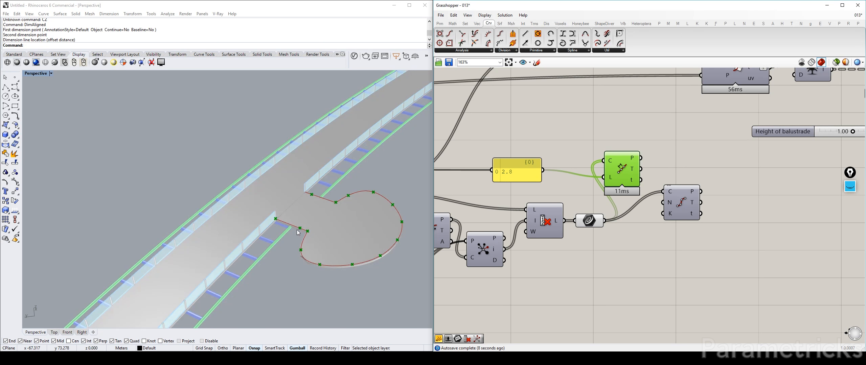
Step: Space out the Divide Curve and Divide Length components to make room beside the culled Curve parameter
{"action": "right_click_drag", "start_coordinate": [664, 193], "coordinate": [583, 184]}
{"action": "left_click_drag", "start_coordinate": [599, 193], "coordinate": [631, 204]}
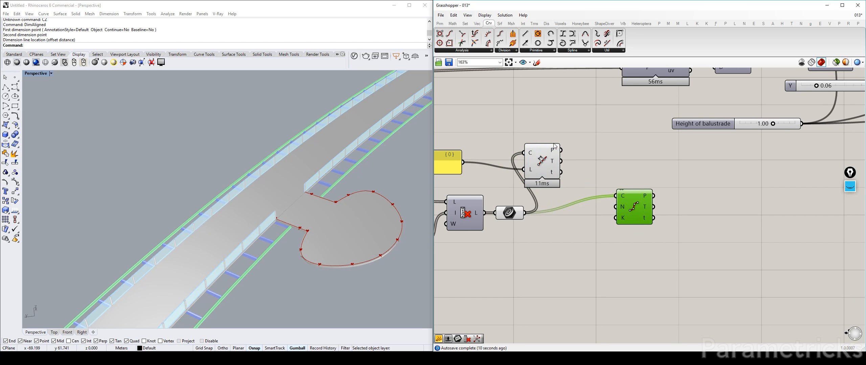
{"action": "right_click", "coordinate": [509, 213]}
{"action": "left_click_drag", "start_coordinate": [543, 160], "coordinate": [557, 155]}
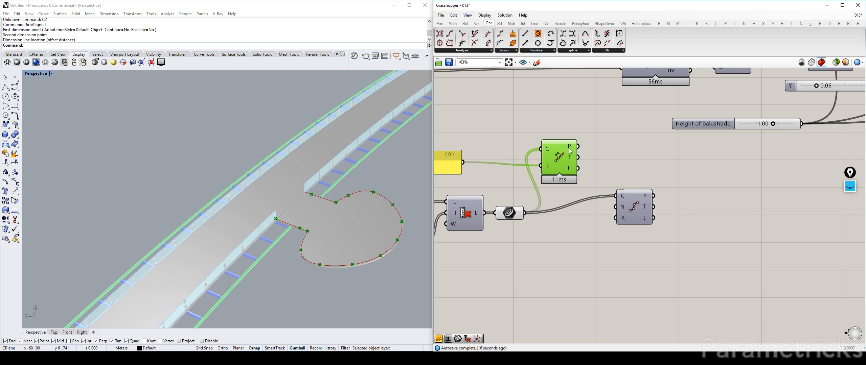
Step: Simplify the points output of Divide Length and shift the component slightly
{"action": "mouse_move", "coordinate": [570, 149]}
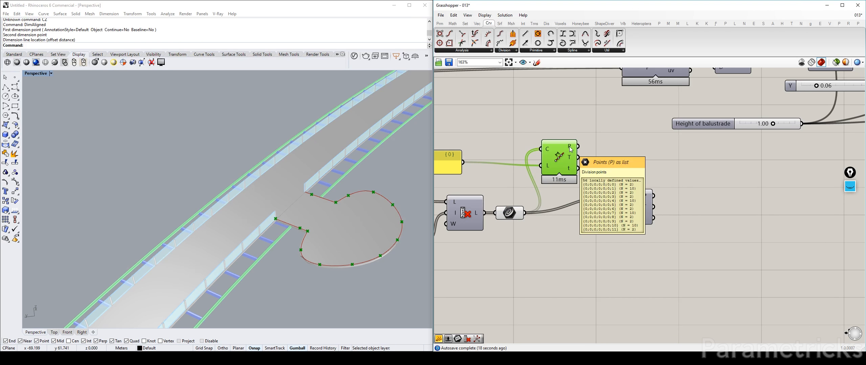
{"action": "right_click", "coordinate": [570, 149]}
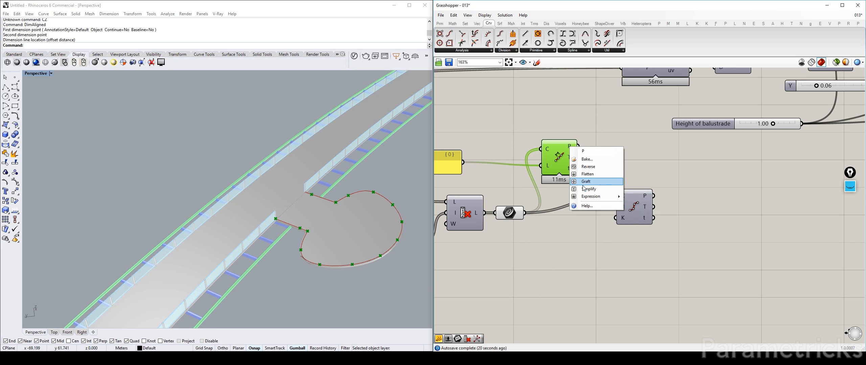
{"action": "left_click", "coordinate": [591, 194]}
{"action": "left_click_drag", "start_coordinate": [564, 151], "coordinate": [556, 155]}
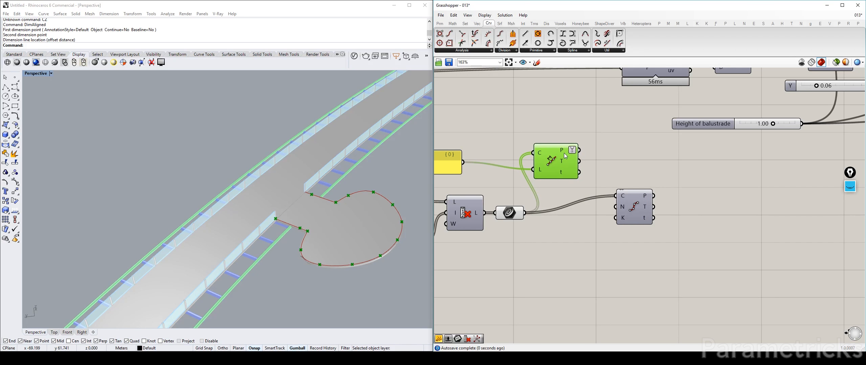
{"action": "mouse_move", "coordinate": [561, 154]}
Step: Add a List Length component beyond Divide Length
{"action": "double_click", "coordinate": [653, 151]}
{"action": "type", "text": "lisl"}
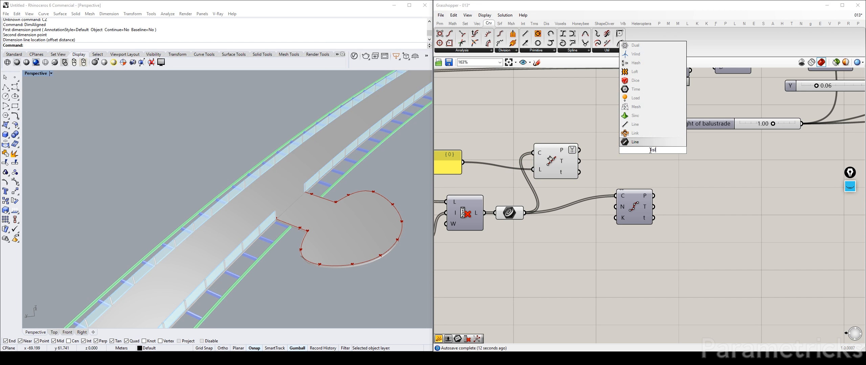
{"action": "key", "text": "BackSpace"}
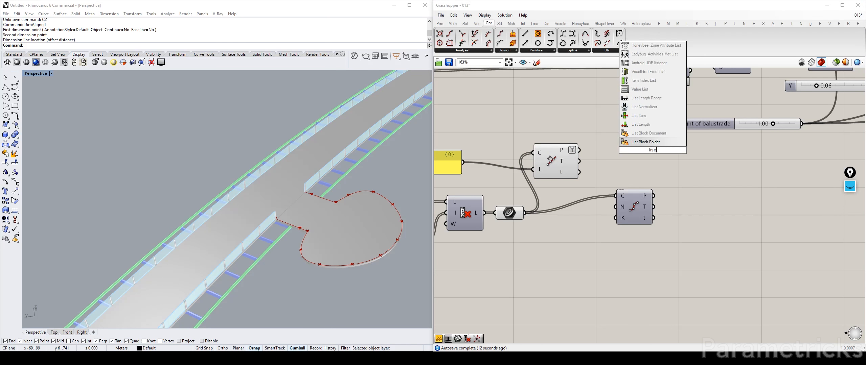
{"action": "type", "text": "e"}
{"action": "key", "text": "BackSpace"}
{"action": "type", "text": "t l"}
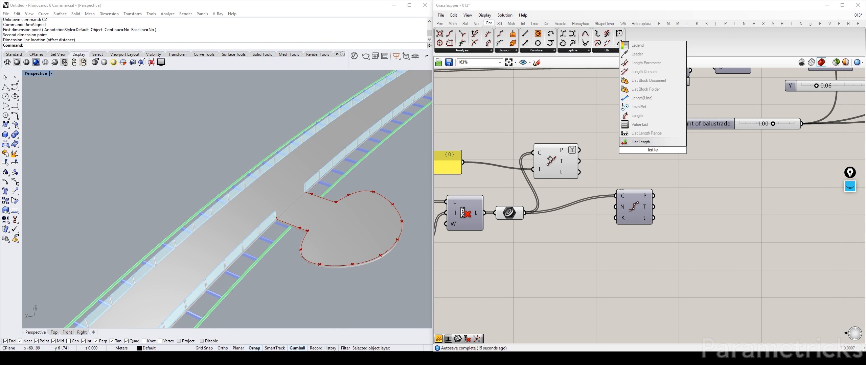
{"action": "key", "text": "Return"}
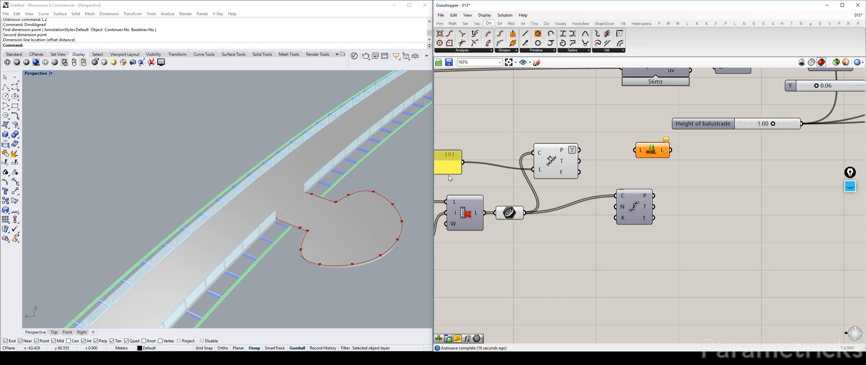
Step: Feed List Length from the points output of Divide Length and place it directly beside that component
{"action": "right_click_drag", "start_coordinate": [482, 178], "coordinate": [535, 157]}
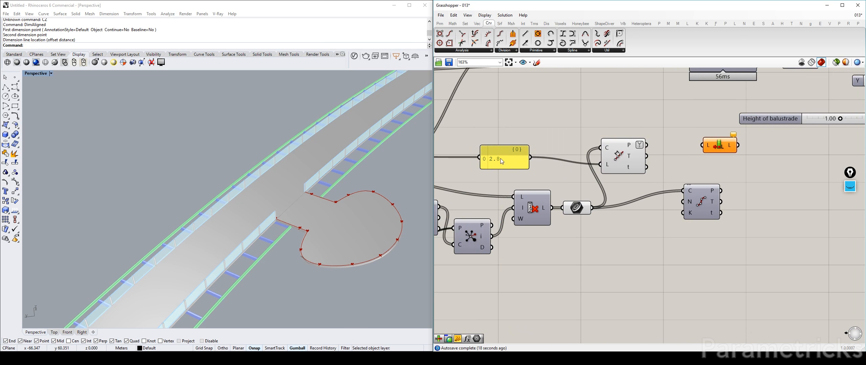
{"action": "right_click_drag", "start_coordinate": [706, 141], "coordinate": [608, 130]}
{"action": "left_click_drag", "start_coordinate": [548, 133], "coordinate": [590, 140]}
{"action": "right_click", "coordinate": [590, 140]}
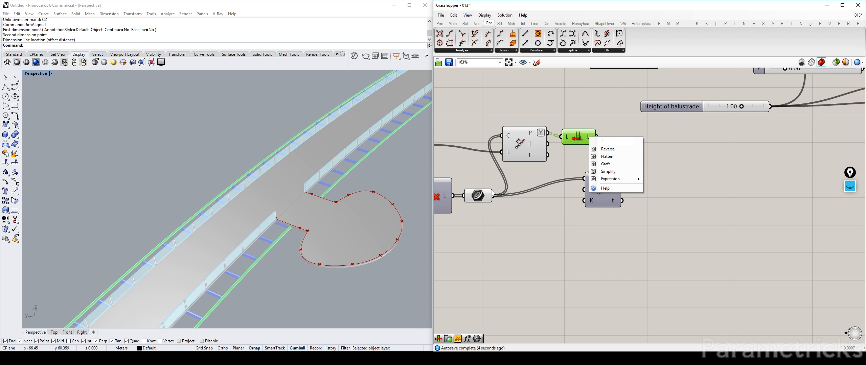
Step: Graft the culled Curve parameter that feeds both division components and shift it slightly
{"action": "left_click", "coordinate": [479, 199]}
{"action": "right_click", "coordinate": [479, 196]}
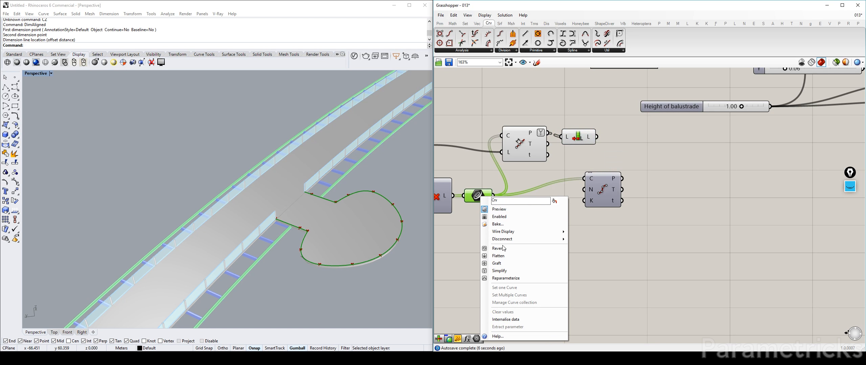
{"action": "left_click", "coordinate": [494, 265]}
{"action": "left_click_drag", "start_coordinate": [483, 194], "coordinate": [492, 194]}
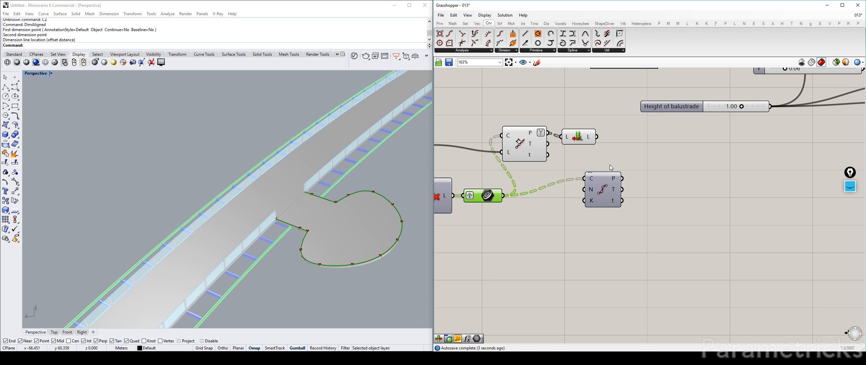
Step: Feed Divide Curve's count input from List Length and place List Length between the two division components
{"action": "left_click_drag", "start_coordinate": [594, 194], "coordinate": [612, 194]}
{"action": "left_click_drag", "start_coordinate": [597, 137], "coordinate": [602, 190]}
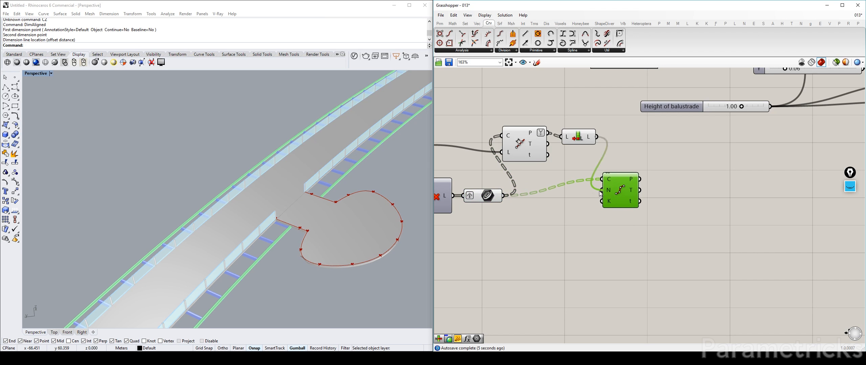
{"action": "left_click_drag", "start_coordinate": [581, 140], "coordinate": [575, 174]}
Step: Turn off the Divide Length preview and turn on the Divide Curve preview
{"action": "left_click", "coordinate": [534, 144]}
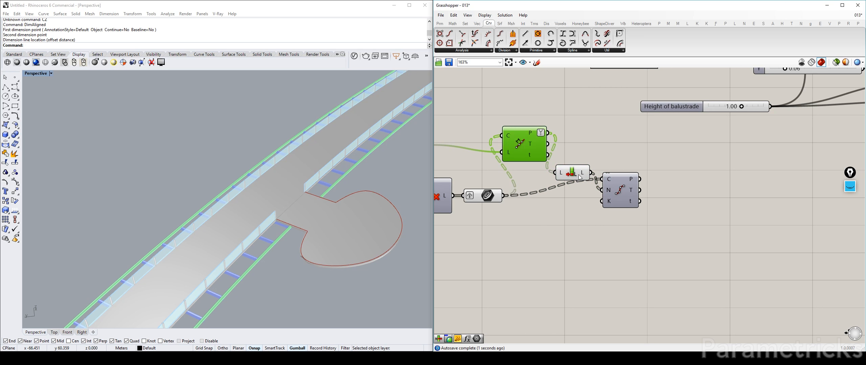
{"action": "left_click", "coordinate": [613, 186]}
{"action": "left_click", "coordinate": [564, 205]}
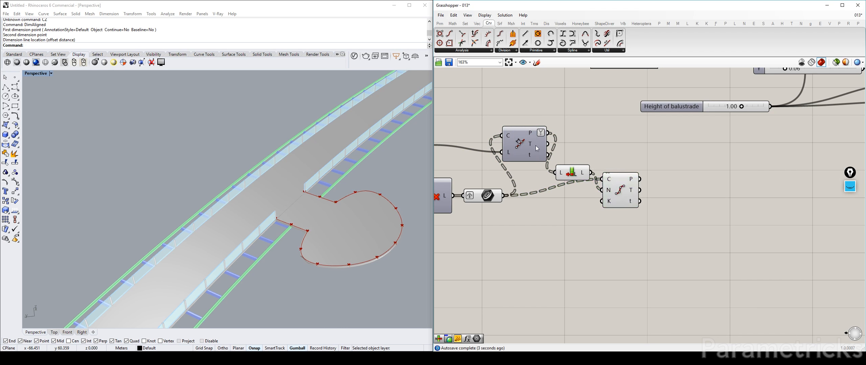
Step: Show the Divide Length preview again and compare its points with those of Divide Curve
{"action": "left_click", "coordinate": [528, 138]}
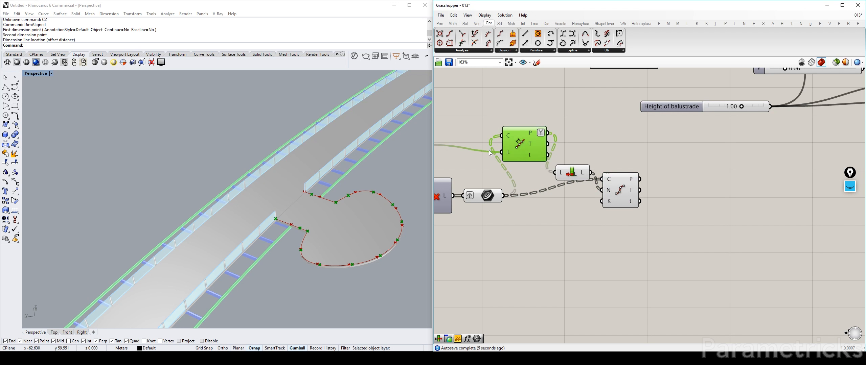
{"action": "right_click_drag", "start_coordinate": [474, 172], "coordinate": [536, 172]}
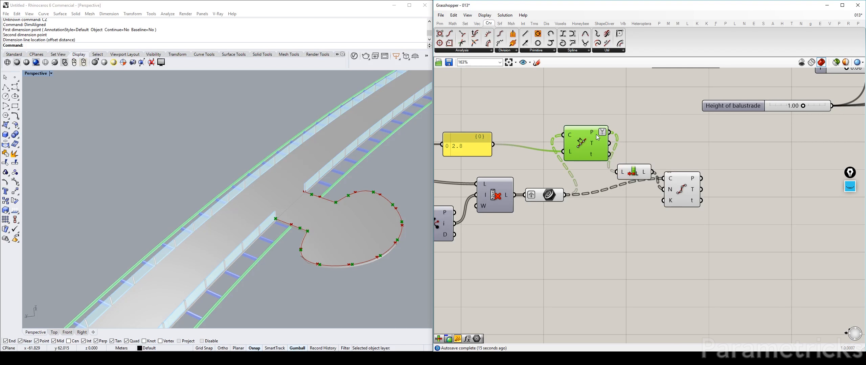
{"action": "left_click_drag", "start_coordinate": [672, 189], "coordinate": [702, 184]}
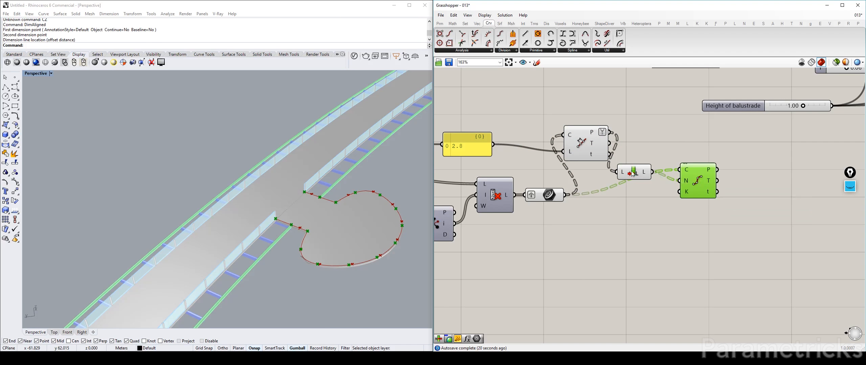
Step: Hide the Divide Length preview and rearrange Divide Length, List Length and Divide Curve into a tidy cluster
{"action": "left_click", "coordinate": [589, 143]}
{"action": "left_click_drag", "start_coordinate": [587, 147], "coordinate": [580, 165]}
{"action": "left_click_drag", "start_coordinate": [634, 172], "coordinate": [645, 166]}
{"action": "left_click_drag", "start_coordinate": [581, 161], "coordinate": [596, 152]}
{"action": "left_click_drag", "start_coordinate": [640, 167], "coordinate": [644, 167]}
{"action": "left_click", "coordinate": [697, 181]}
{"action": "right_click_drag", "start_coordinate": [698, 181], "coordinate": [649, 178]}
{"action": "left_click_drag", "start_coordinate": [650, 177], "coordinate": [653, 194]}
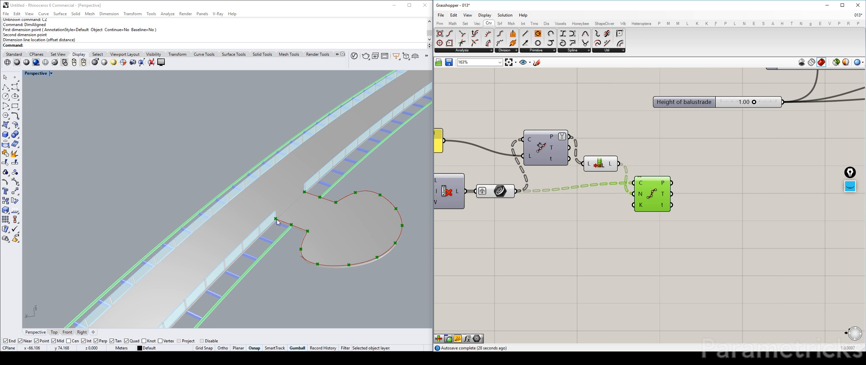
Step: Examine the Divide Curve points around the platform edges, then find the bridge's existing balustrade components in the definition
{"action": "right_click_drag", "start_coordinate": [381, 188], "coordinate": [384, 187]}
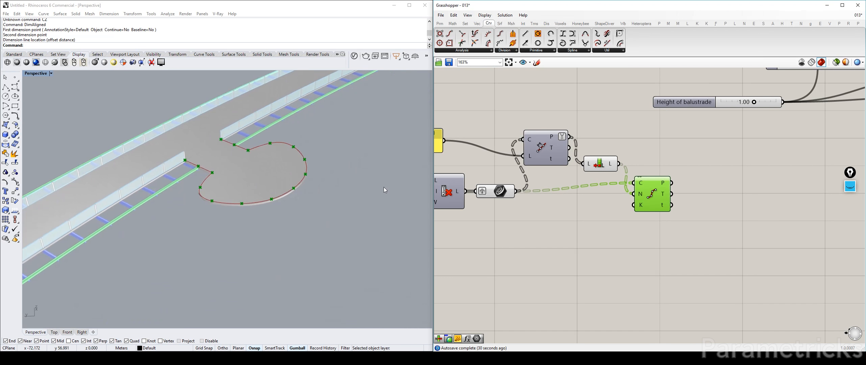
{"action": "scroll", "coordinate": [384, 186], "scroll_direction": "down", "scroll_amount": 5}
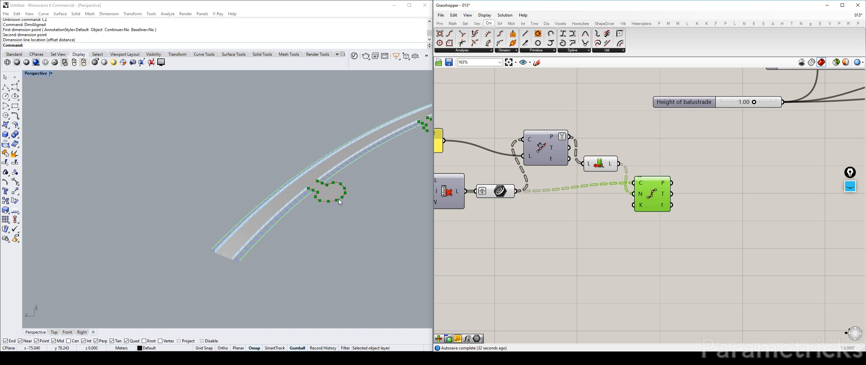
{"action": "scroll", "coordinate": [340, 203], "scroll_direction": "up", "scroll_amount": 8}
{"action": "right_click_drag", "start_coordinate": [646, 196], "coordinate": [590, 196]}
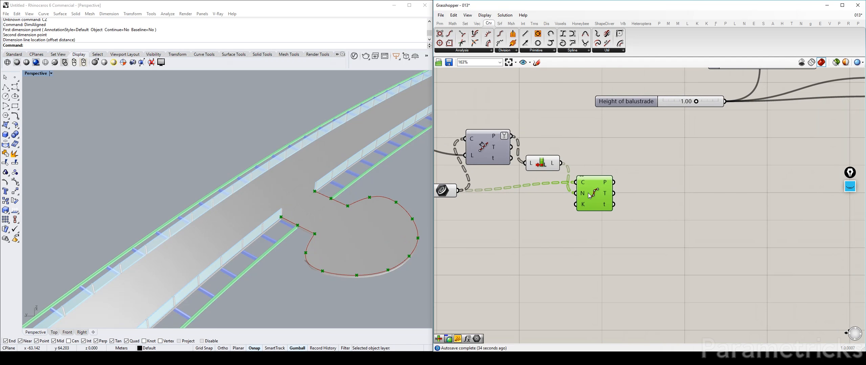
{"action": "scroll", "coordinate": [589, 196], "scroll_direction": "down", "scroll_amount": 3}
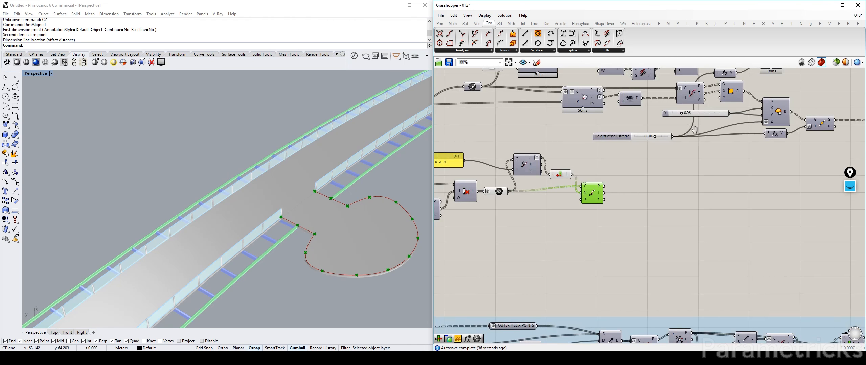
Step: Copy the existing balustrade's Evaluate Curve and Construct Plane components to the space beside the platform's Divide Curve component
{"action": "scroll", "coordinate": [691, 127], "scroll_direction": "down", "scroll_amount": 3}
{"action": "right_click_drag", "start_coordinate": [835, 83], "coordinate": [679, 100]}
{"action": "scroll", "coordinate": [678, 101], "scroll_direction": "up", "scroll_amount": 1}
{"action": "right_click_drag", "start_coordinate": [600, 103], "coordinate": [715, 90]}
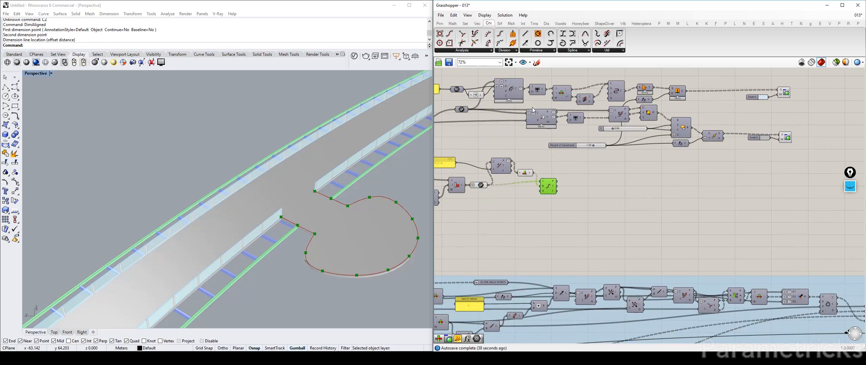
{"action": "right_click_drag", "start_coordinate": [620, 91], "coordinate": [592, 98]}
{"action": "right_click_drag", "start_coordinate": [529, 103], "coordinate": [621, 105]}
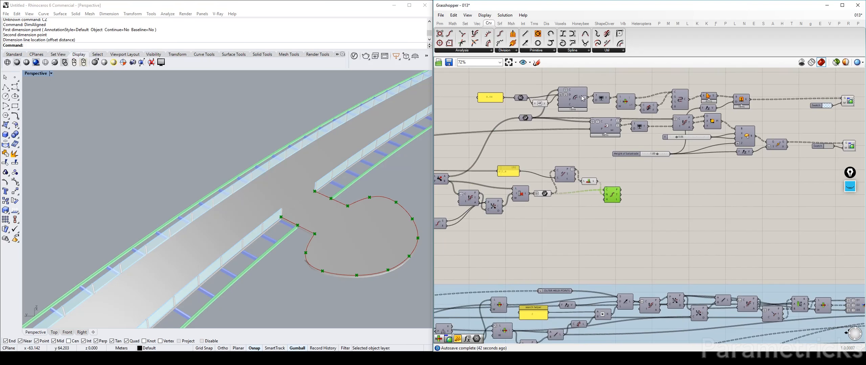
{"action": "right_click_drag", "start_coordinate": [769, 118], "coordinate": [690, 115]}
{"action": "left_click", "coordinate": [664, 139]}
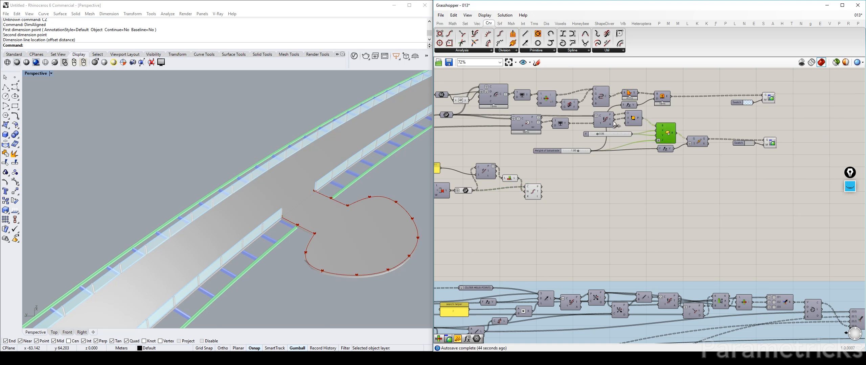
{"action": "left_click", "coordinate": [602, 122]}
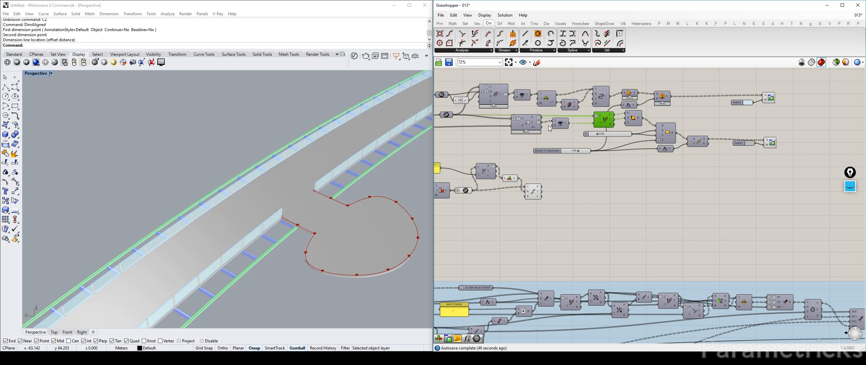
{"action": "scroll", "coordinate": [605, 122], "scroll_direction": "up", "scroll_amount": 3}
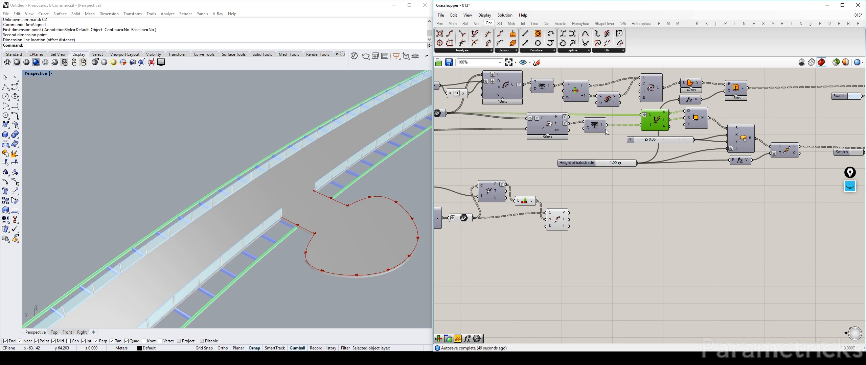
{"action": "left_click", "coordinate": [696, 119], "text": "shift"}
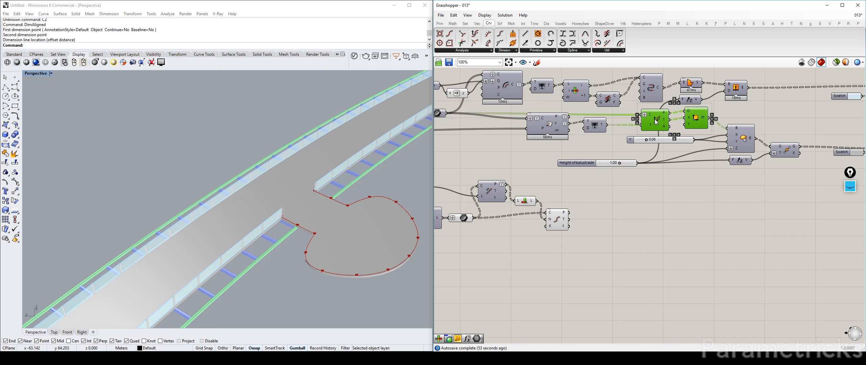
{"action": "key", "text": "ctrl+v"}
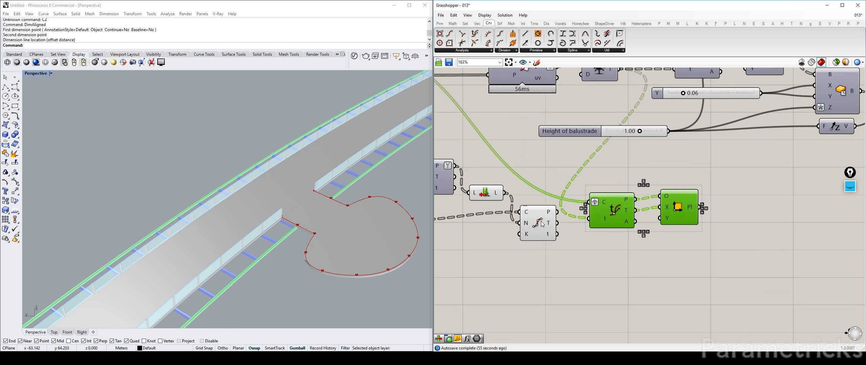
Step: Set the Evaluate Curve copy aside and feed Divide Curve's points and tangents into Construct Plane's origin and X-axis inputs
{"action": "left_click", "coordinate": [619, 204]}
{"action": "left_click_drag", "start_coordinate": [619, 204], "coordinate": [588, 159]}
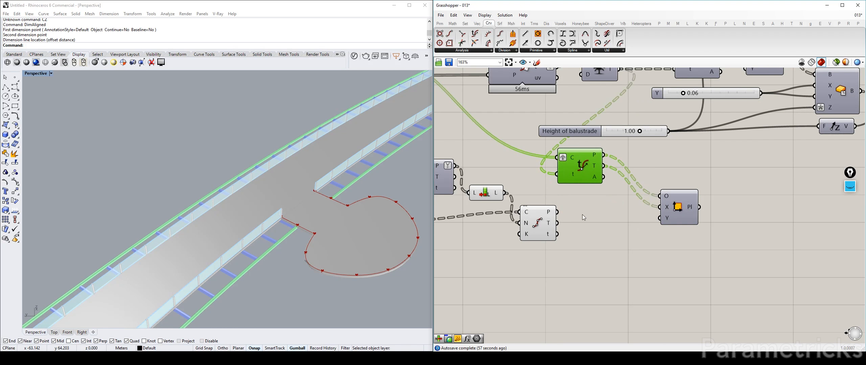
{"action": "left_click_drag", "start_coordinate": [556, 212], "coordinate": [659, 196]}
{"action": "left_click_drag", "start_coordinate": [663, 210], "coordinate": [557, 223]}
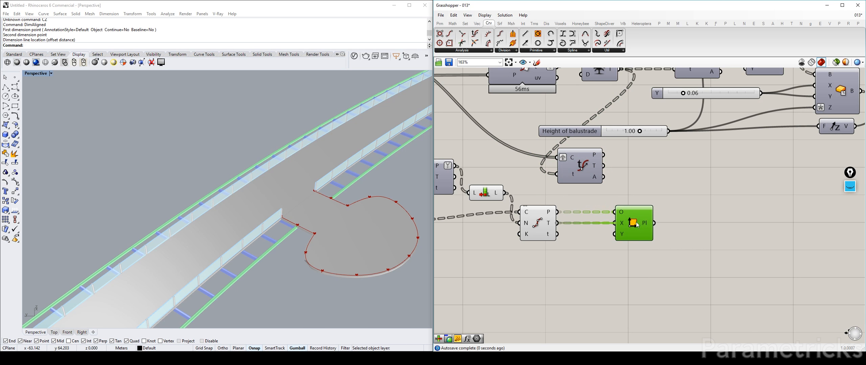
{"action": "left_click_drag", "start_coordinate": [630, 220], "coordinate": [618, 220]}
{"action": "left_click", "coordinate": [681, 198]}
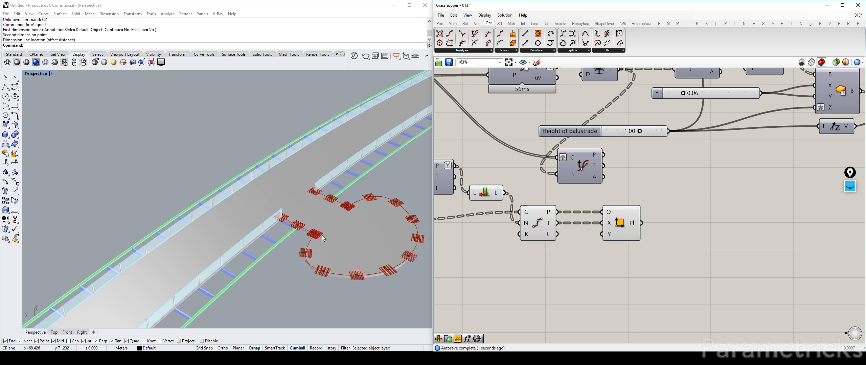
Step: Examine the planes along the platform edges in the Perspective and Top views, especially where they meet the bridge balustrade
{"action": "right_click_drag", "start_coordinate": [344, 246], "coordinate": [326, 250]}
{"action": "scroll", "coordinate": [357, 233], "scroll_direction": "down", "scroll_amount": 10}
{"action": "scroll", "coordinate": [340, 235], "scroll_direction": "up", "scroll_amount": 8}
{"action": "scroll", "coordinate": [340, 234], "scroll_direction": "up", "scroll_amount": 3}
{"action": "scroll", "coordinate": [354, 249], "scroll_direction": "up", "scroll_amount": 1}
{"action": "scroll", "coordinate": [354, 249], "scroll_direction": "down", "scroll_amount": 1}
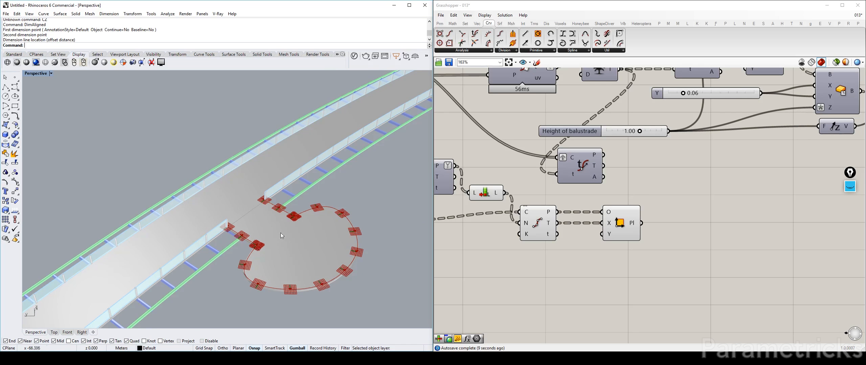
{"action": "double_click", "coordinate": [25, 73]}
{"action": "double_click", "coordinate": [25, 73]}
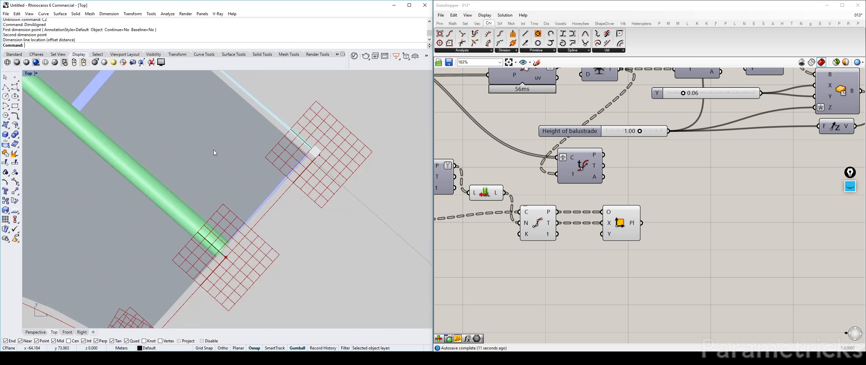
{"action": "scroll", "coordinate": [243, 145], "scroll_direction": "down", "scroll_amount": 6}
{"action": "scroll", "coordinate": [227, 185], "scroll_direction": "up", "scroll_amount": 5}
{"action": "scroll", "coordinate": [226, 187], "scroll_direction": "down", "scroll_amount": 4}
{"action": "scroll", "coordinate": [268, 165], "scroll_direction": "up", "scroll_amount": 6}
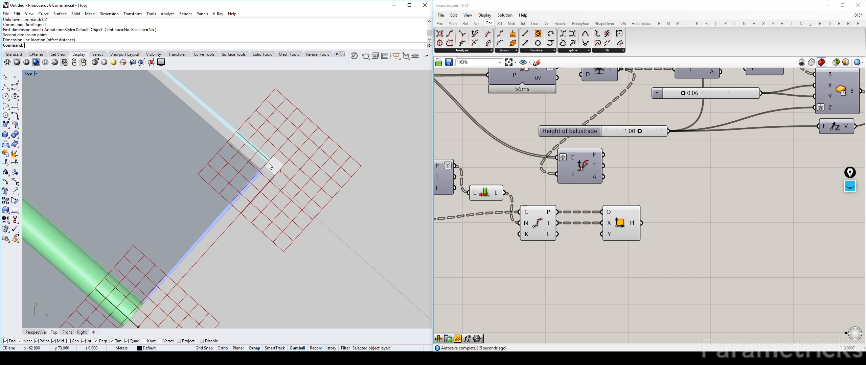
{"action": "scroll", "coordinate": [270, 165], "scroll_direction": "down", "scroll_amount": 4}
{"action": "scroll", "coordinate": [273, 163], "scroll_direction": "up", "scroll_amount": 3}
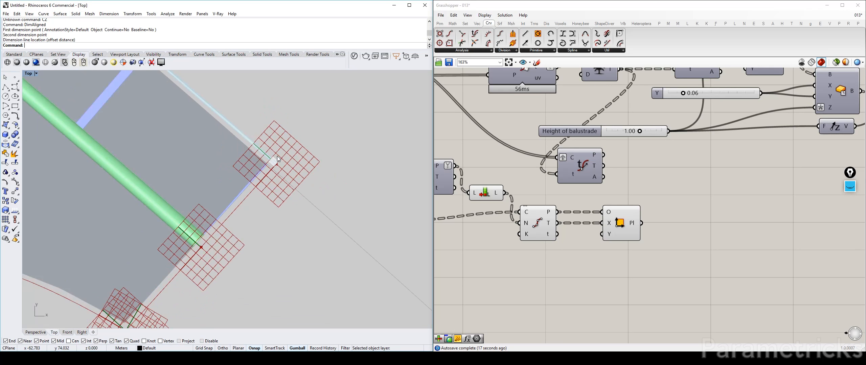
{"action": "scroll", "coordinate": [278, 158], "scroll_direction": "down", "scroll_amount": 2}
{"action": "scroll", "coordinate": [634, 152], "scroll_direction": "down", "scroll_amount": 4}
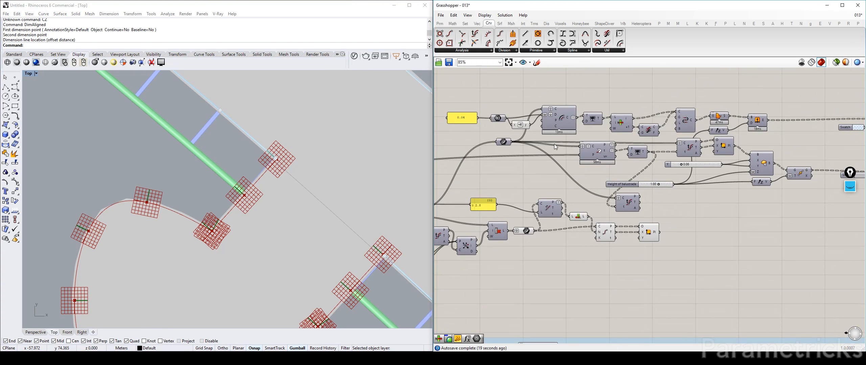
Step: Shift the yellow value panel, its data parameter and the Negative component farther upstream of the balustrade's Offset Curve component
{"action": "right_click_drag", "start_coordinate": [554, 145], "coordinate": [558, 132]}
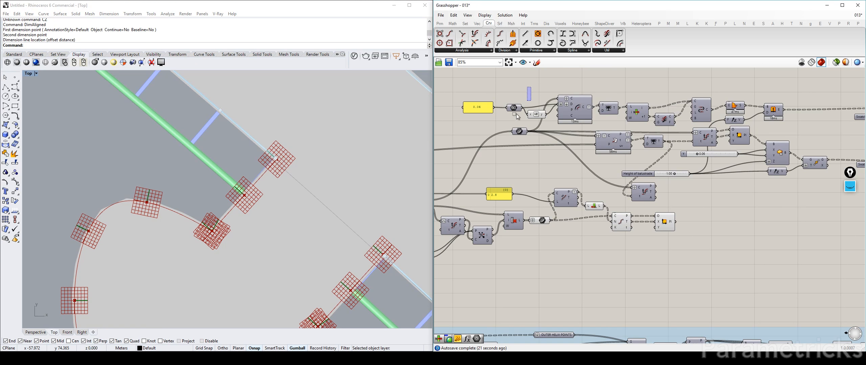
{"action": "left_click_drag", "start_coordinate": [530, 87], "coordinate": [460, 122]}
{"action": "right_click_drag", "start_coordinate": [540, 115], "coordinate": [625, 114]}
{"action": "left_click_drag", "start_coordinate": [626, 114], "coordinate": [494, 136]}
{"action": "right_click_drag", "start_coordinate": [658, 107], "coordinate": [572, 107]}
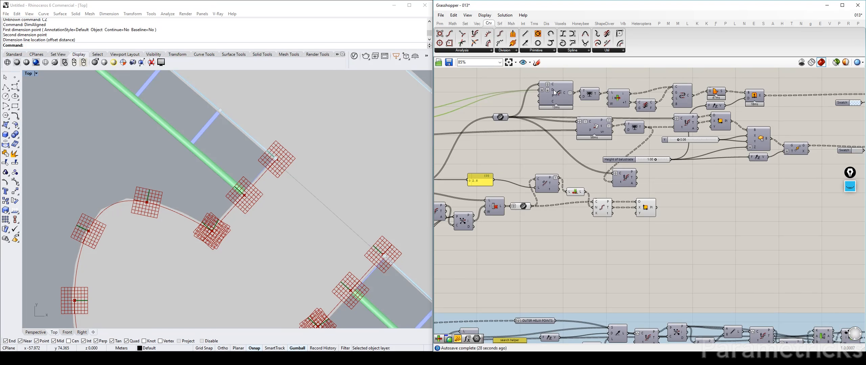
Step: Delete the leftover Evaluate Curve copy above the platform's Divide Curve component
{"action": "right_click_drag", "start_coordinate": [510, 197], "coordinate": [627, 134]}
{"action": "right_click_drag", "start_coordinate": [504, 113], "coordinate": [583, 148]}
{"action": "scroll", "coordinate": [583, 145], "scroll_direction": "down", "scroll_amount": 4}
{"action": "right_click_drag", "start_coordinate": [500, 138], "coordinate": [589, 137]}
{"action": "scroll", "coordinate": [541, 127], "scroll_direction": "up", "scroll_amount": 3}
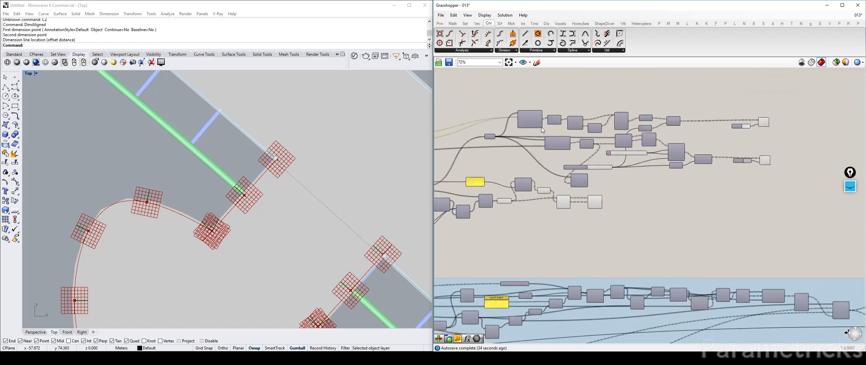
{"action": "right_click_drag", "start_coordinate": [524, 128], "coordinate": [543, 77]}
{"action": "scroll", "coordinate": [593, 147], "scroll_direction": "up", "scroll_amount": 2}
{"action": "right_click_drag", "start_coordinate": [593, 158], "coordinate": [615, 146]}
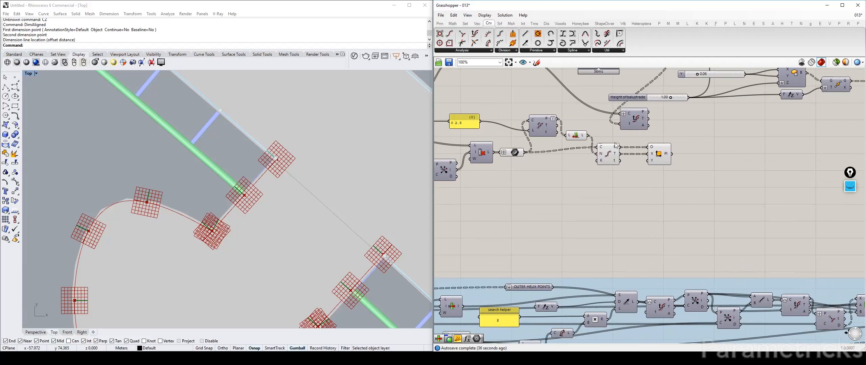
{"action": "left_click_drag", "start_coordinate": [633, 121], "coordinate": [637, 119]}
{"action": "key", "text": "Delete"}
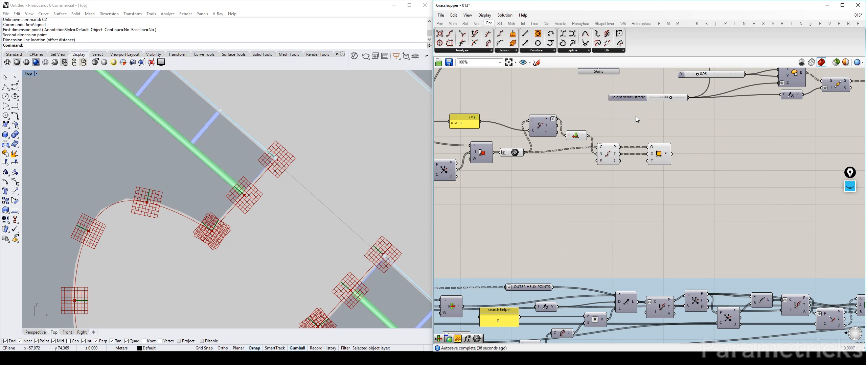
Step: Move Divide Curve and Construct Plane downstream, then add a curve Length component fed by the platform edge curves
{"action": "left_click_drag", "start_coordinate": [678, 139], "coordinate": [648, 158]}
{"action": "left_click", "coordinate": [589, 177]}
{"action": "double_click", "coordinate": [588, 177]}
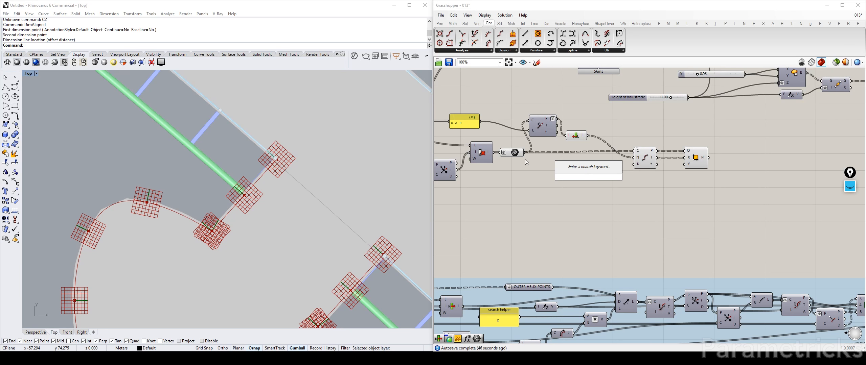
{"action": "double_click", "coordinate": [520, 172]}
{"action": "type", "text": "length"}
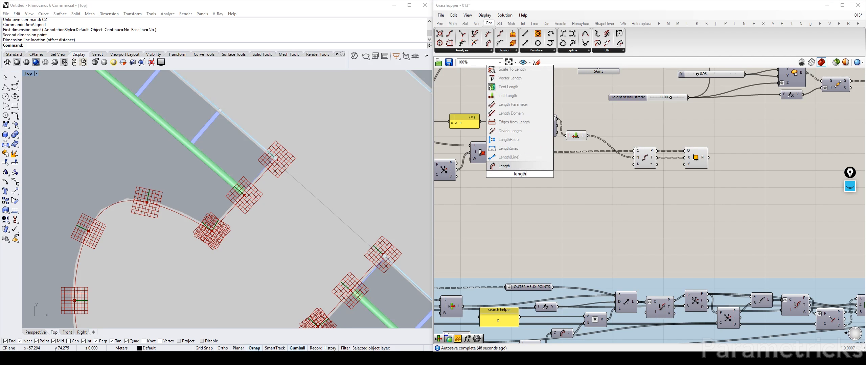
{"action": "key", "text": "Return"}
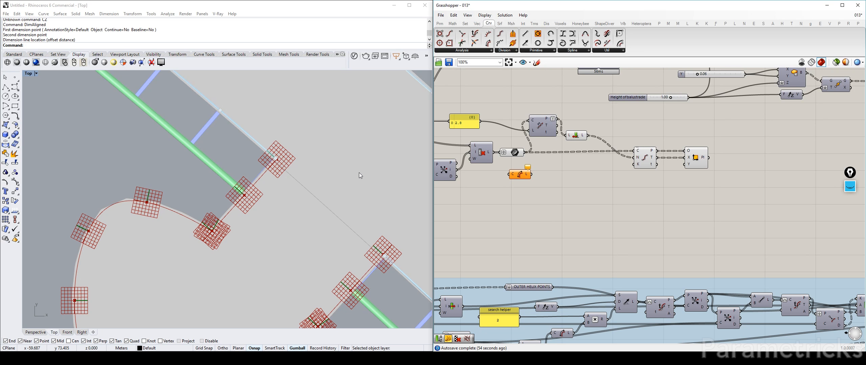
{"action": "left_click_drag", "start_coordinate": [525, 152], "coordinate": [542, 175]}
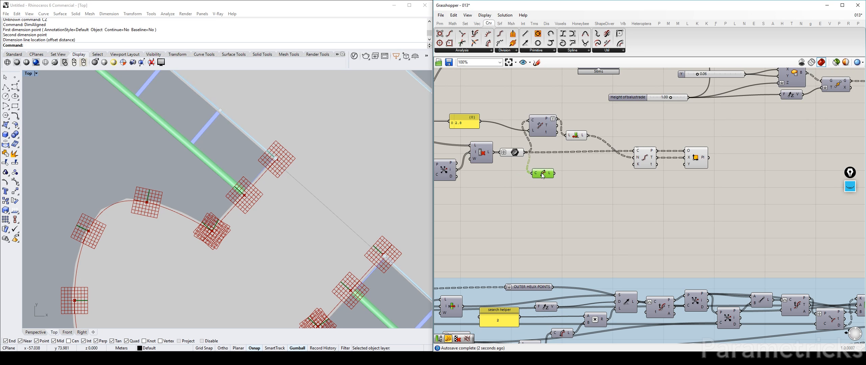
Step: Add a Sort List component that uses the curve lengths as keys and the platform edge curves as values
{"action": "right_click", "coordinate": [518, 154]}
{"action": "left_click", "coordinate": [536, 230]}
{"action": "double_click", "coordinate": [549, 185]}
{"action": "type", "text": "sort"}
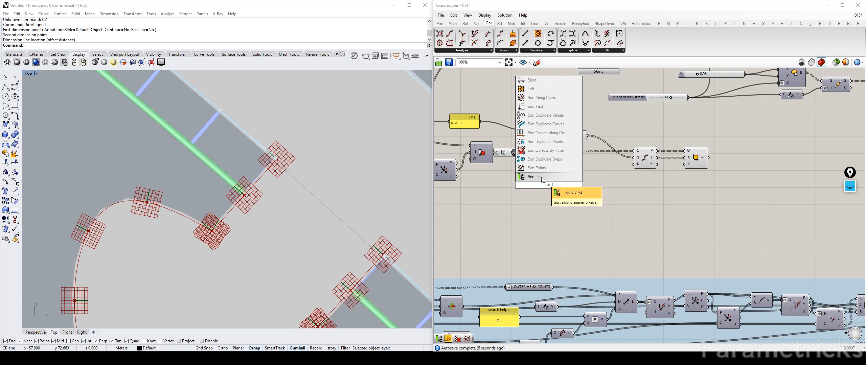
{"action": "left_click", "coordinate": [550, 175]}
{"action": "left_click_drag", "start_coordinate": [549, 179], "coordinate": [546, 158]}
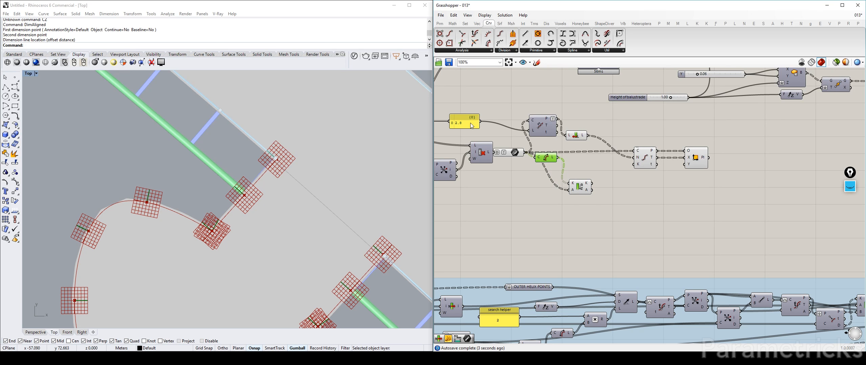
Step: Rearrange Divide Length, List Length, Divide Curve and Construct Plane into a row downstream of Sort List
{"action": "left_click_drag", "start_coordinate": [467, 119], "coordinate": [467, 122]}
{"action": "left_click_drag", "start_coordinate": [731, 134], "coordinate": [624, 179]}
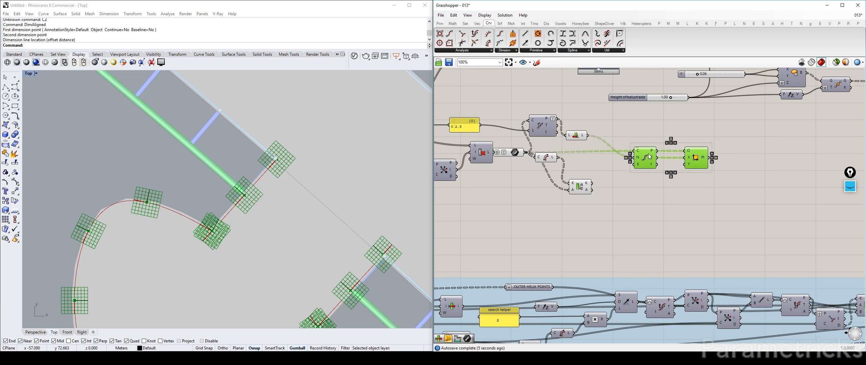
{"action": "left_click_drag", "start_coordinate": [650, 156], "coordinate": [724, 154]}
{"action": "left_click_drag", "start_coordinate": [576, 135], "coordinate": [686, 153]}
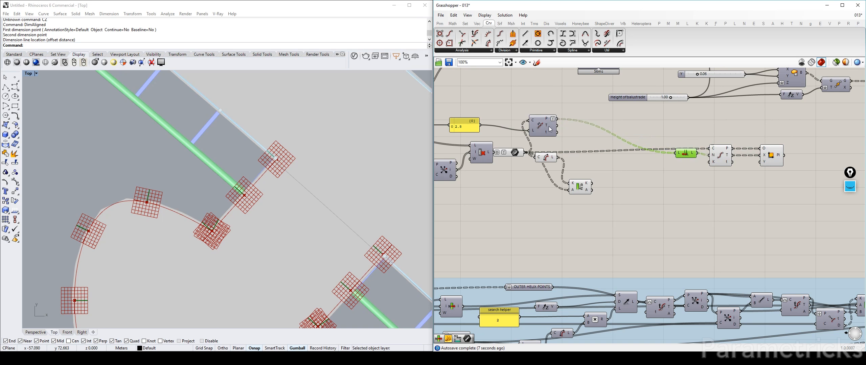
{"action": "left_click_drag", "start_coordinate": [550, 129], "coordinate": [643, 161]}
Step: Remove the intermediate curve parameter, feed Cull Index directly into Length and Sort List, and route the sorted curves to both divide components
{"action": "left_click_drag", "start_coordinate": [543, 159], "coordinate": [536, 170]}
{"action": "left_click_drag", "start_coordinate": [579, 187], "coordinate": [580, 158]}
{"action": "mouse_move", "coordinate": [501, 153]}
{"action": "left_mouse_down"}
{"action": "mouse_move", "coordinate": [512, 152]}
{"action": "mouse_move", "coordinate": [493, 153]}
{"action": "mouse_move", "coordinate": [554, 151]}
{"action": "mouse_move", "coordinate": [530, 170]}
{"action": "mouse_move", "coordinate": [557, 158]}
{"action": "mouse_move", "coordinate": [527, 144]}
{"action": "mouse_move", "coordinate": [528, 135]}
{"action": "left_mouse_up"}
{"action": "key", "text": "Delete"}
{"action": "left_click_drag", "start_coordinate": [540, 169], "coordinate": [522, 167]}
{"action": "left_click_drag", "start_coordinate": [577, 159], "coordinate": [559, 156]}
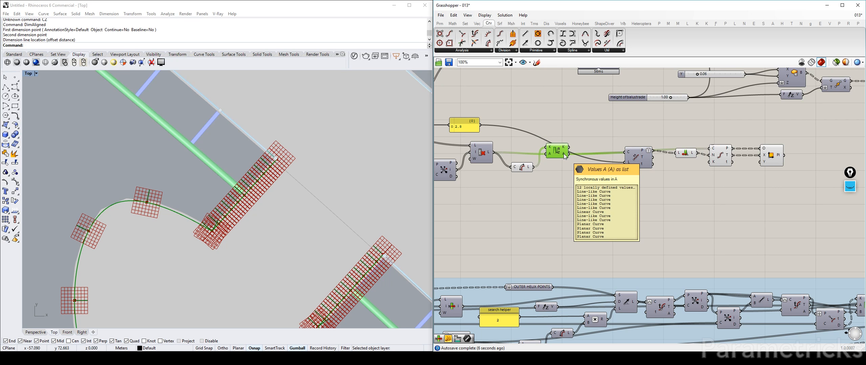
Step: Realign the divide components and graft the curve input of Divide Curve
{"action": "right_click", "coordinate": [630, 154]}
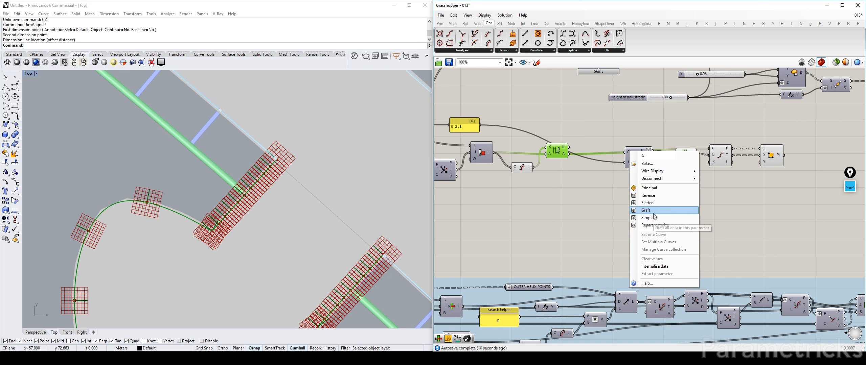
{"action": "left_click", "coordinate": [656, 213]}
{"action": "left_click_drag", "start_coordinate": [639, 157], "coordinate": [626, 161]}
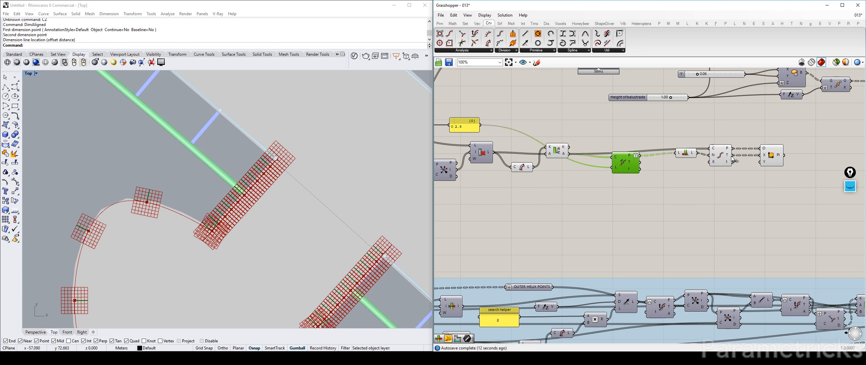
{"action": "left_click_drag", "start_coordinate": [730, 159], "coordinate": [727, 156]}
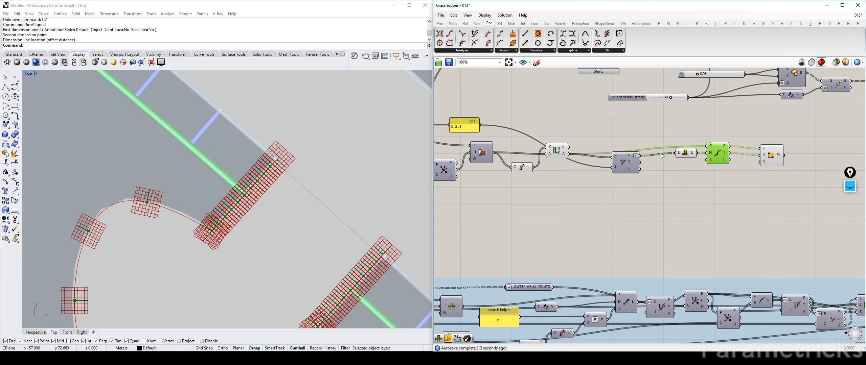
{"action": "right_click", "coordinate": [709, 147]}
{"action": "left_click", "coordinate": [731, 205]}
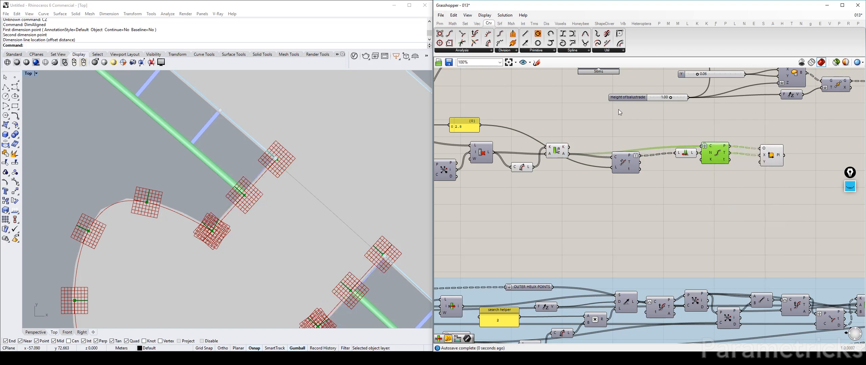
Step: Inspect the sorted curve lengths in a temporary panel fed by Sort List's keys output, and delete the panel
{"action": "left_click", "coordinate": [598, 130]}
{"action": "scroll", "coordinate": [558, 156], "scroll_direction": "up", "scroll_amount": 2}
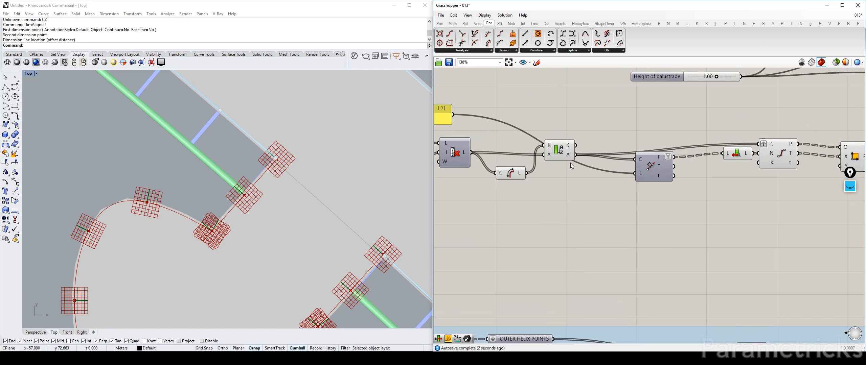
{"action": "double_click", "coordinate": [578, 194]}
{"action": "type", "text": "//"}
{"action": "key", "text": "Return"}
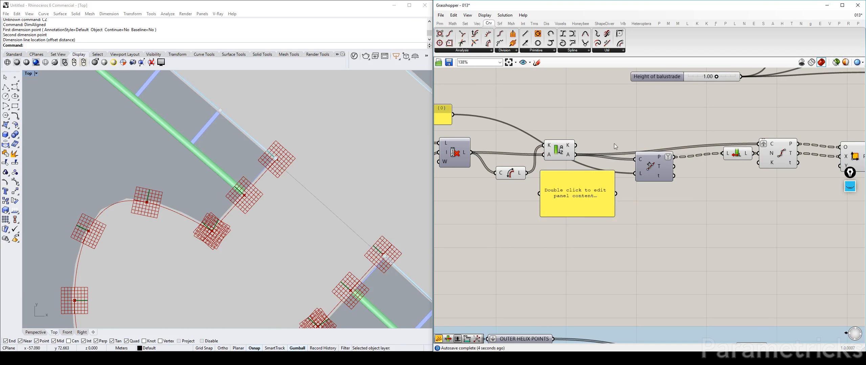
{"action": "left_click_drag", "start_coordinate": [575, 145], "coordinate": [543, 193]}
{"action": "right_click_drag", "start_coordinate": [585, 211], "coordinate": [545, 171]}
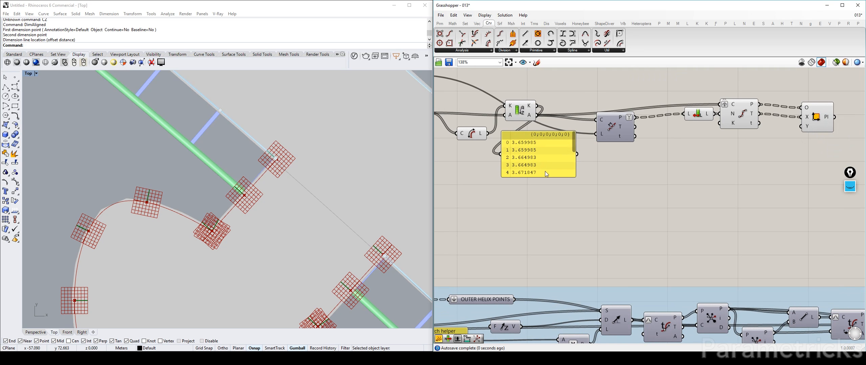
{"action": "left_click_drag", "start_coordinate": [552, 184], "coordinate": [556, 244]}
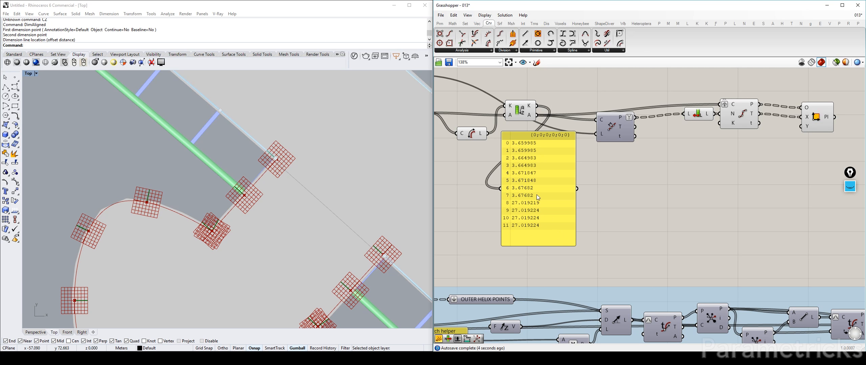
{"action": "left_click", "coordinate": [522, 206]}
{"action": "key", "text": "Delete"}
Step: Add a Partition List component below Sort List and shift the downstream divide and plane components away to make room
{"action": "double_click", "coordinate": [524, 198]}
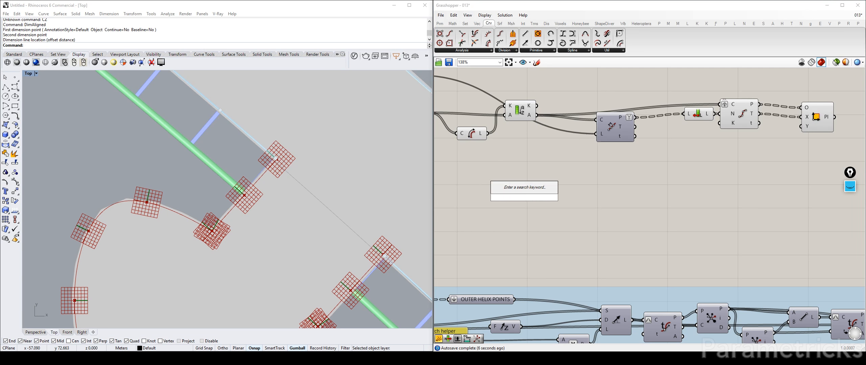
{"action": "type", "text": "part"}
{"action": "key", "text": "Return"}
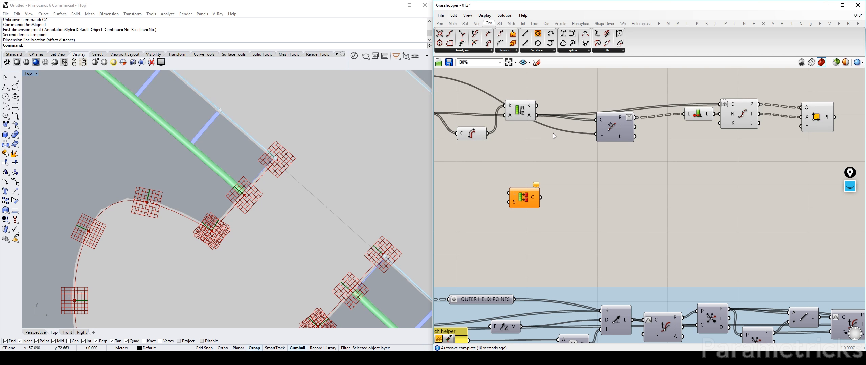
{"action": "scroll", "coordinate": [553, 133], "scroll_direction": "down", "scroll_amount": 2}
{"action": "left_click_drag", "start_coordinate": [738, 114], "coordinate": [571, 160]}
{"action": "left_click_drag", "start_coordinate": [575, 149], "coordinate": [645, 147]}
{"action": "left_click", "coordinate": [587, 129]}
{"action": "left_click_drag", "start_coordinate": [507, 199], "coordinate": [535, 172]}
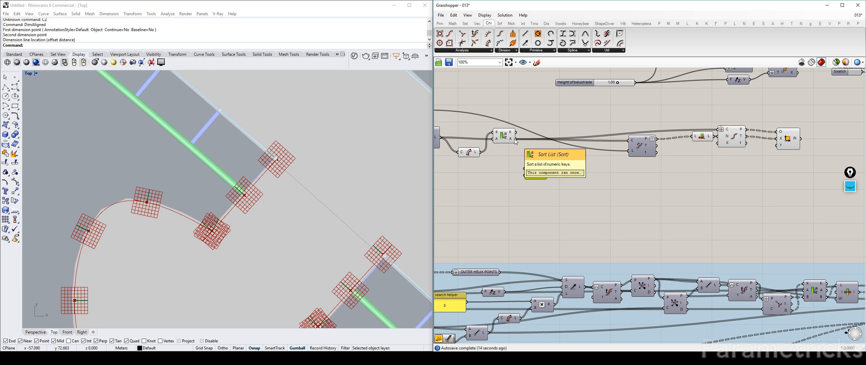
{"action": "left_click", "coordinate": [499, 139]}
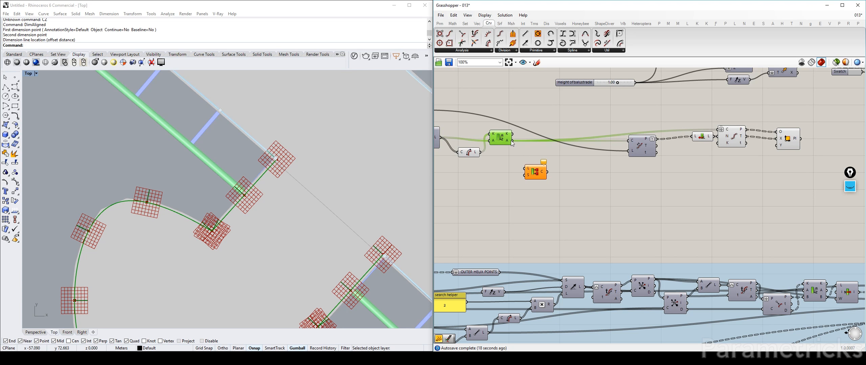
Step: Examine the bridge's main parameters at the start of the definition, from Total Bridge Length to Diameter of Tubes
{"action": "scroll", "coordinate": [507, 144], "scroll_direction": "down", "scroll_amount": 6}
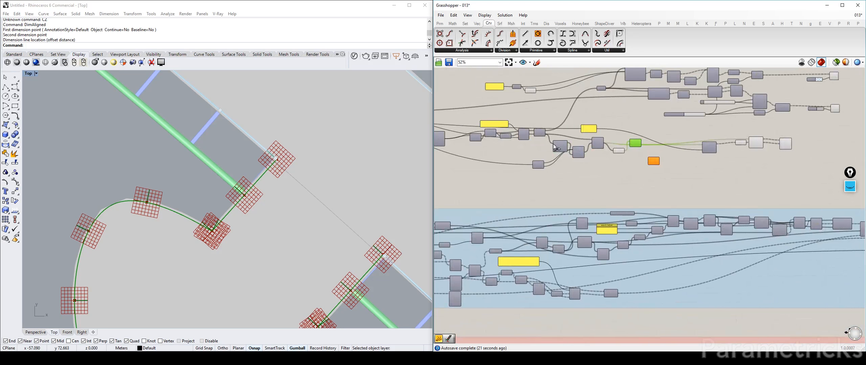
{"action": "scroll", "coordinate": [625, 119], "scroll_direction": "up", "scroll_amount": 4}
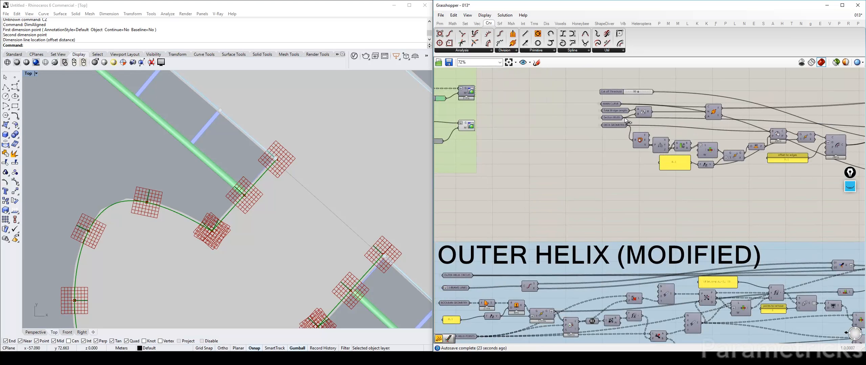
{"action": "scroll", "coordinate": [619, 127], "scroll_direction": "down", "scroll_amount": 7}
{"action": "right_click_drag", "start_coordinate": [618, 127], "coordinate": [819, 132]}
{"action": "right_click_drag", "start_coordinate": [575, 132], "coordinate": [826, 126]}
{"action": "scroll", "coordinate": [577, 128], "scroll_direction": "up", "scroll_amount": 5}
{"action": "scroll", "coordinate": [581, 128], "scroll_direction": "up", "scroll_amount": 6}
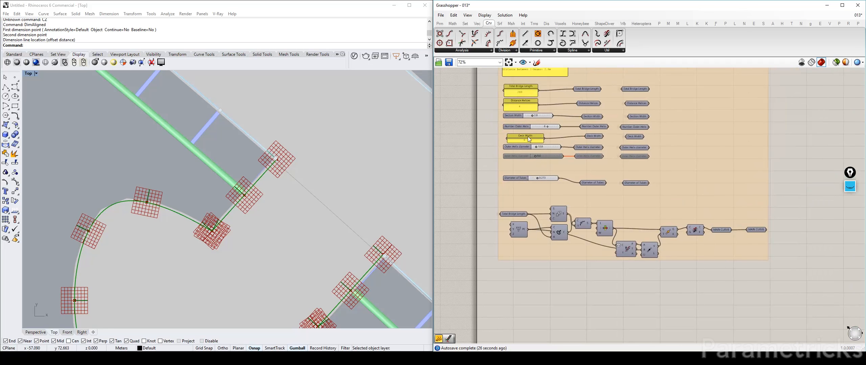
{"action": "right_click_drag", "start_coordinate": [524, 122], "coordinate": [524, 126]}
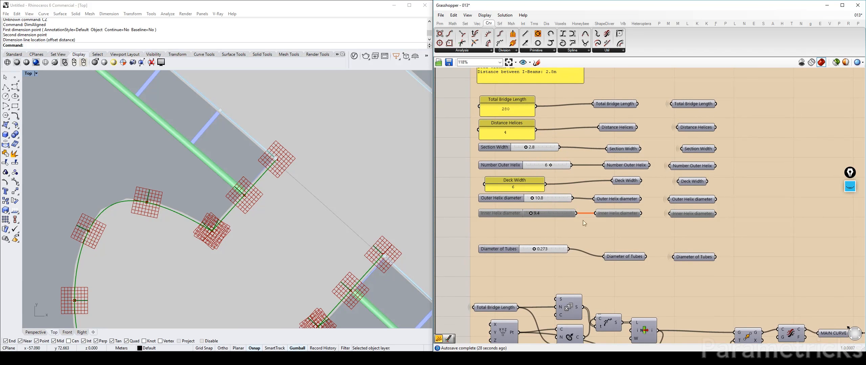
Step: Look over the input parameters of the balustrade section, including MAIN CURVE, Section Width and DECK GEOMETRY
{"action": "scroll", "coordinate": [576, 136], "scroll_direction": "down", "scroll_amount": 6}
{"action": "right_click_drag", "start_coordinate": [662, 162], "coordinate": [474, 163]}
{"action": "right_click_drag", "start_coordinate": [731, 123], "coordinate": [543, 140]}
{"action": "right_click_drag", "start_coordinate": [839, 135], "coordinate": [457, 139]}
{"action": "right_click_drag", "start_coordinate": [828, 123], "coordinate": [507, 131]}
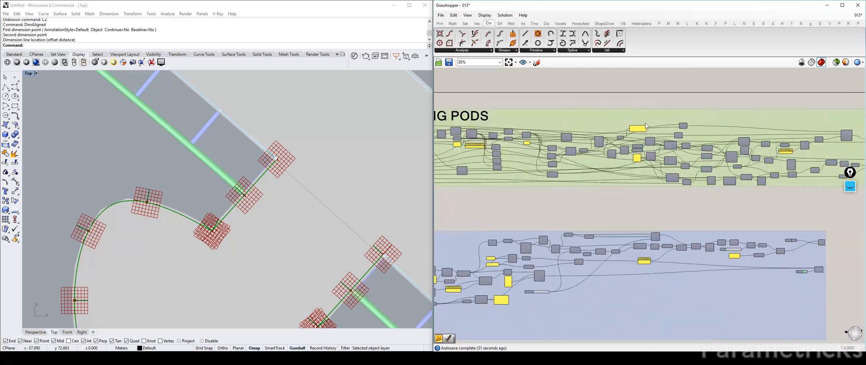
{"action": "right_click_drag", "start_coordinate": [767, 135], "coordinate": [537, 122]}
{"action": "right_click_drag", "start_coordinate": [811, 169], "coordinate": [641, 172]}
{"action": "scroll", "coordinate": [642, 175], "scroll_direction": "up", "scroll_amount": 6}
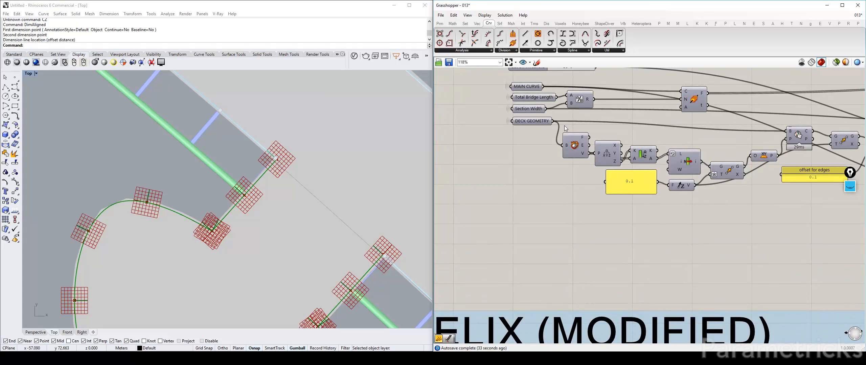
{"action": "scroll", "coordinate": [547, 122], "scroll_direction": "down", "scroll_amount": 8}
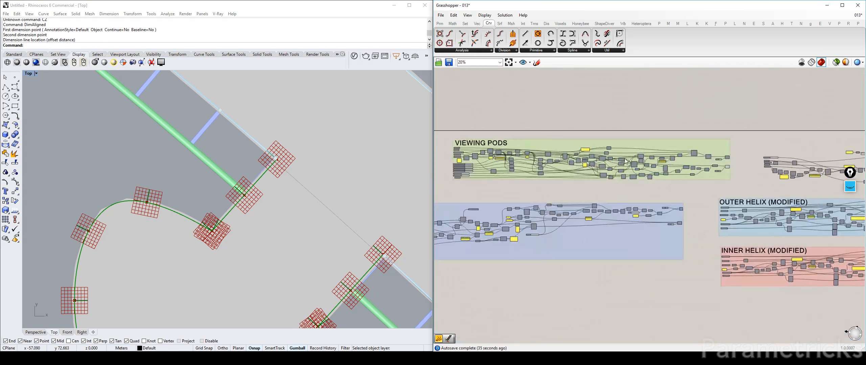
Step: Inspect the input parameters and sliders of the deck and VIEWING PODS groups
{"action": "right_click_drag", "start_coordinate": [491, 153], "coordinate": [618, 152]}
{"action": "scroll", "coordinate": [618, 152], "scroll_direction": "up", "scroll_amount": 8}
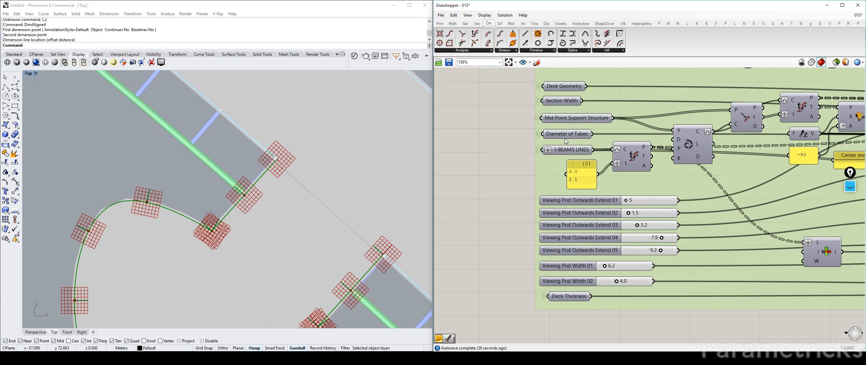
{"action": "scroll", "coordinate": [577, 182], "scroll_direction": "down", "scroll_amount": 5}
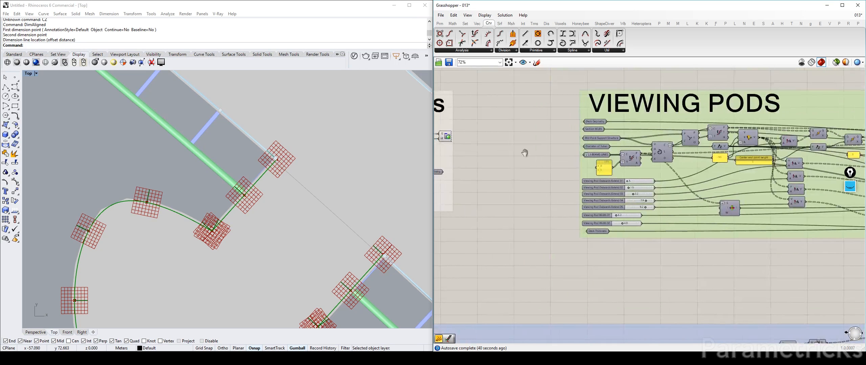
{"action": "right_click_drag", "start_coordinate": [524, 149], "coordinate": [725, 131]}
{"action": "scroll", "coordinate": [575, 123], "scroll_direction": "up", "scroll_amount": 3}
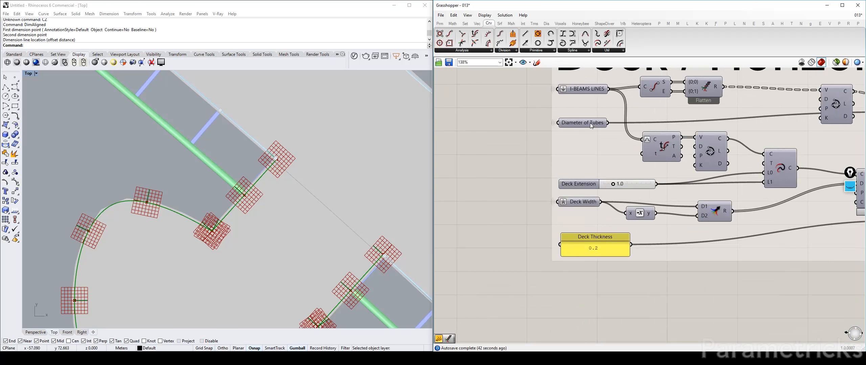
{"action": "scroll", "coordinate": [592, 230], "scroll_direction": "down", "scroll_amount": 4}
{"action": "right_click_drag", "start_coordinate": [838, 185], "coordinate": [507, 159]}
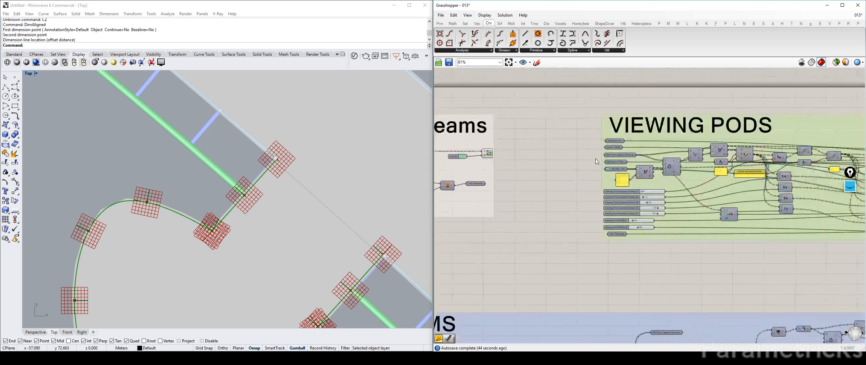
{"action": "scroll", "coordinate": [636, 161], "scroll_direction": "up", "scroll_amount": 3}
{"action": "scroll", "coordinate": [632, 177], "scroll_direction": "down", "scroll_amount": 2}
{"action": "right_click_drag", "start_coordinate": [633, 178], "coordinate": [529, 167]}
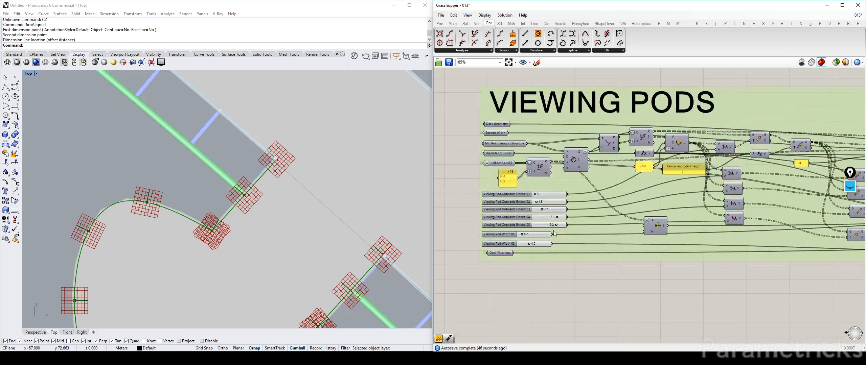
{"action": "scroll", "coordinate": [555, 234], "scroll_direction": "up", "scroll_amount": 2}
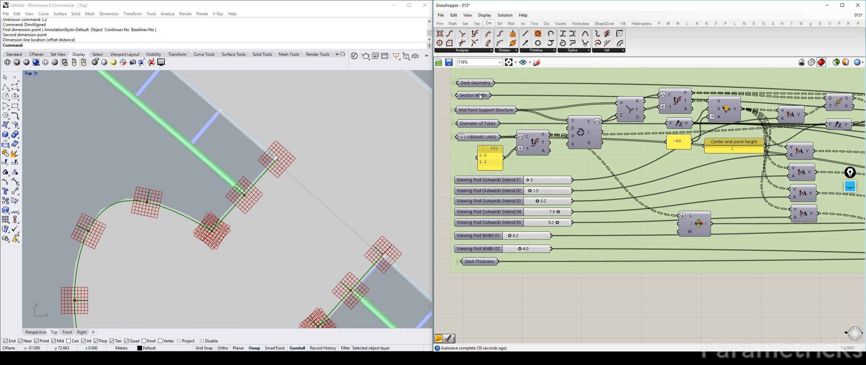
Step: Trace the balustrade section's DECK GEOMETRY parameter back to its source in the VIEWING PODS group
{"action": "right_click_drag", "start_coordinate": [747, 149], "coordinate": [525, 152]}
{"action": "scroll", "coordinate": [525, 152], "scroll_direction": "down", "scroll_amount": 4}
{"action": "right_click_drag", "start_coordinate": [777, 160], "coordinate": [619, 155]}
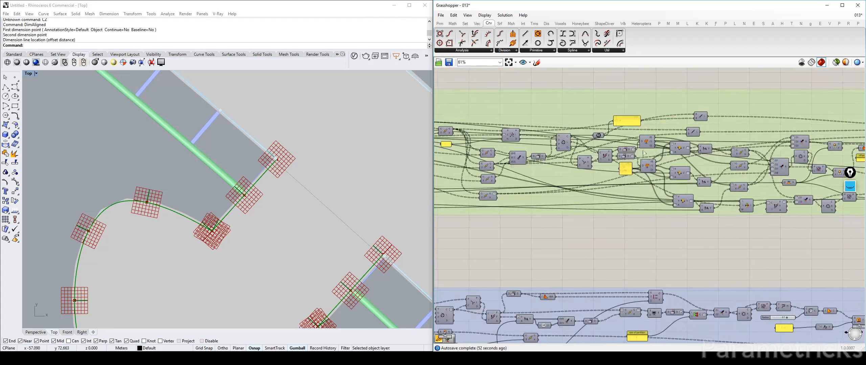
{"action": "right_click_drag", "start_coordinate": [758, 141], "coordinate": [423, 148]}
{"action": "right_click_drag", "start_coordinate": [778, 159], "coordinate": [427, 162]}
{"action": "right_click_drag", "start_coordinate": [717, 152], "coordinate": [429, 138]}
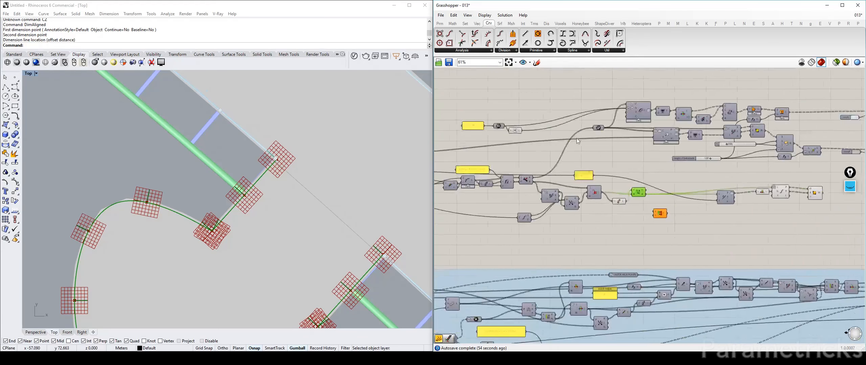
{"action": "right_click_drag", "start_coordinate": [678, 153], "coordinate": [848, 140]}
{"action": "right_click_drag", "start_coordinate": [540, 141], "coordinate": [711, 129]}
{"action": "scroll", "coordinate": [568, 145], "scroll_direction": "up", "scroll_amount": 6}
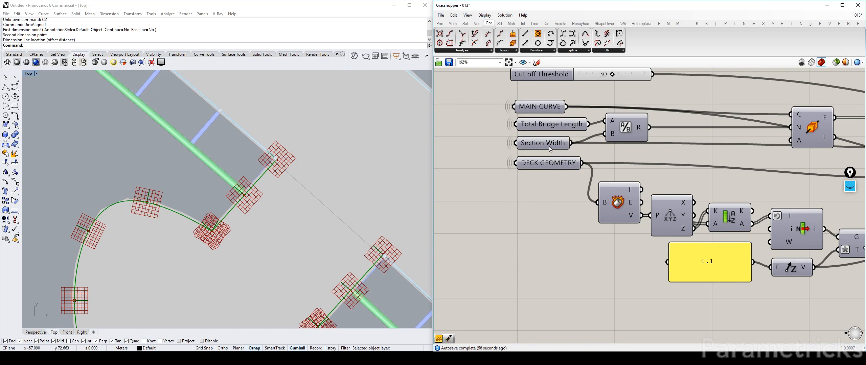
{"action": "left_click", "coordinate": [575, 163]}
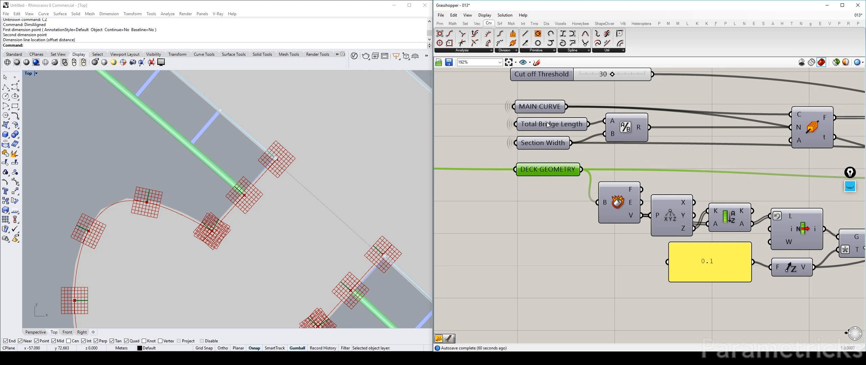
{"action": "scroll", "coordinate": [578, 171], "scroll_direction": "down", "scroll_amount": 2}
{"action": "scroll", "coordinate": [578, 169], "scroll_direction": "down", "scroll_amount": 3}
{"action": "scroll", "coordinate": [564, 154], "scroll_direction": "down", "scroll_amount": 5}
{"action": "right_click_drag", "start_coordinate": [708, 156], "coordinate": [862, 156]}
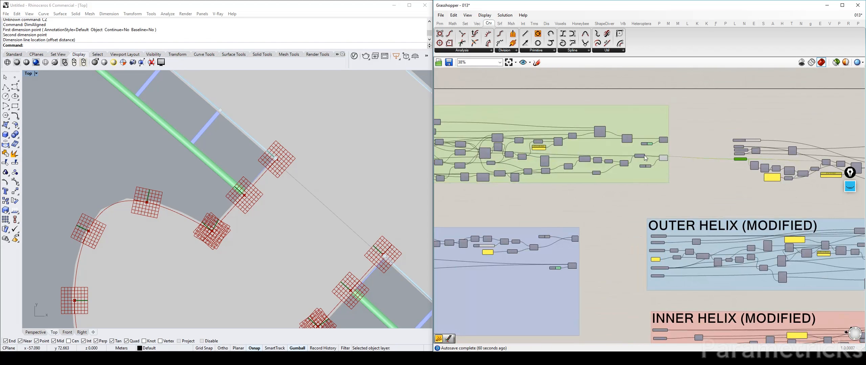
{"action": "scroll", "coordinate": [637, 157], "scroll_direction": "up", "scroll_amount": 4}
{"action": "scroll", "coordinate": [528, 178], "scroll_direction": "up", "scroll_amount": 3}
{"action": "right_click_drag", "start_coordinate": [528, 179], "coordinate": [617, 171]}
{"action": "scroll", "coordinate": [617, 171], "scroll_direction": "down", "scroll_amount": 4}
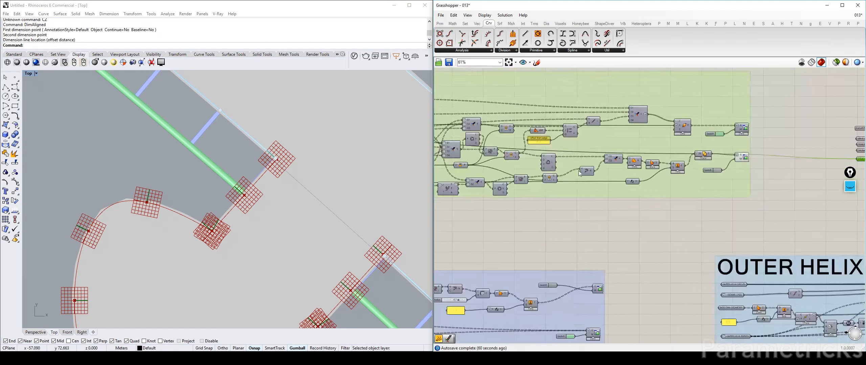
Step: Copy the BOOLEAN GEOMETRY parameter from the OUTER HELIX (MODIFIED) group and place it beneath the balustrade section's inputs
{"action": "left_click", "coordinate": [587, 170]}
{"action": "right_click_drag", "start_coordinate": [682, 232], "coordinate": [624, 138]}
{"action": "scroll", "coordinate": [679, 214], "scroll_direction": "up", "scroll_amount": 3}
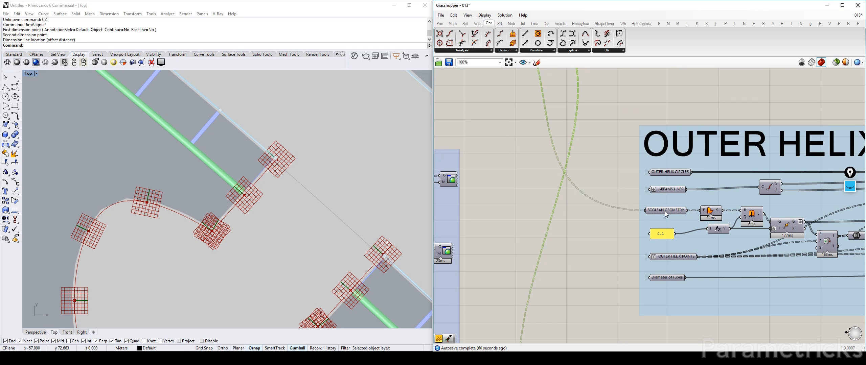
{"action": "left_click_drag", "start_coordinate": [663, 211], "coordinate": [691, 95], "text": "alt"}
{"action": "right_click_drag", "start_coordinate": [697, 85], "coordinate": [552, 216]}
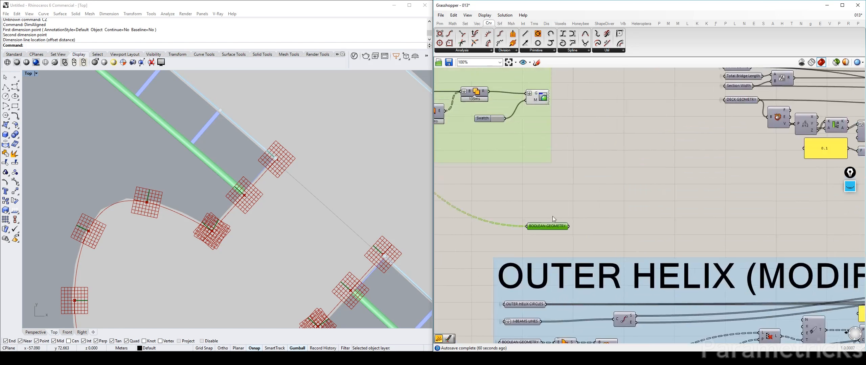
{"action": "left_click_drag", "start_coordinate": [561, 226], "coordinate": [754, 137]}
{"action": "right_click_drag", "start_coordinate": [753, 137], "coordinate": [590, 192]}
{"action": "left_click_drag", "start_coordinate": [586, 198], "coordinate": [594, 223]}
Step: Add a List Length component fed by the copied BOOLEAN GEOMETRY parameter, and disable that parameter
{"action": "double_click", "coordinate": [633, 230]}
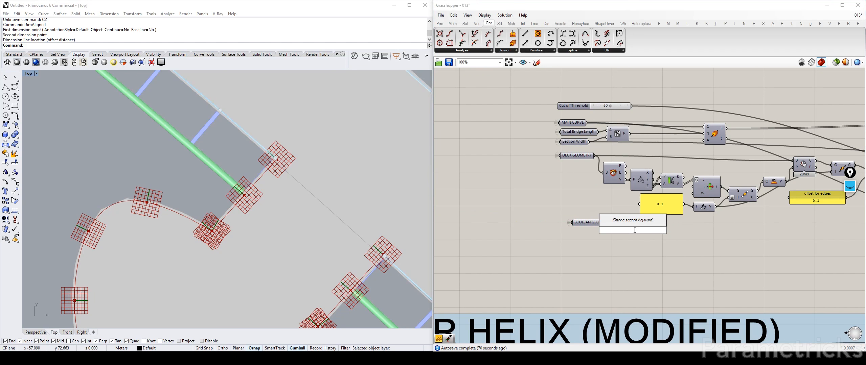
{"action": "type", "text": "lislen"}
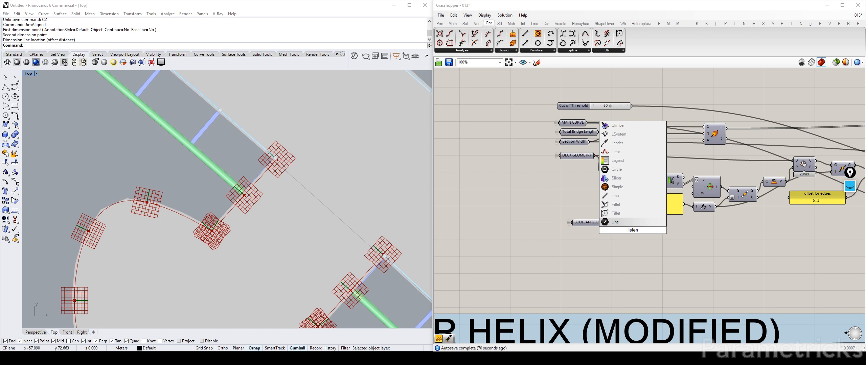
{"action": "key", "text": "BackSpace"}
{"action": "key", "text": "BackSpace"}
{"action": "key", "text": "BackSpace"}
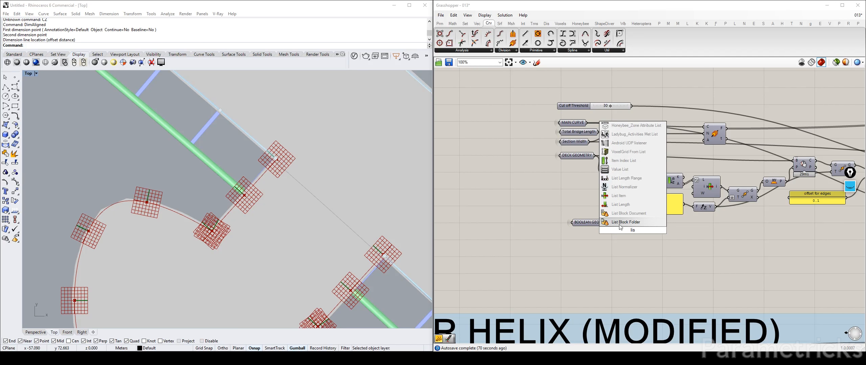
{"action": "left_click", "coordinate": [626, 204]}
{"action": "scroll", "coordinate": [619, 225], "scroll_direction": "up", "scroll_amount": 3}
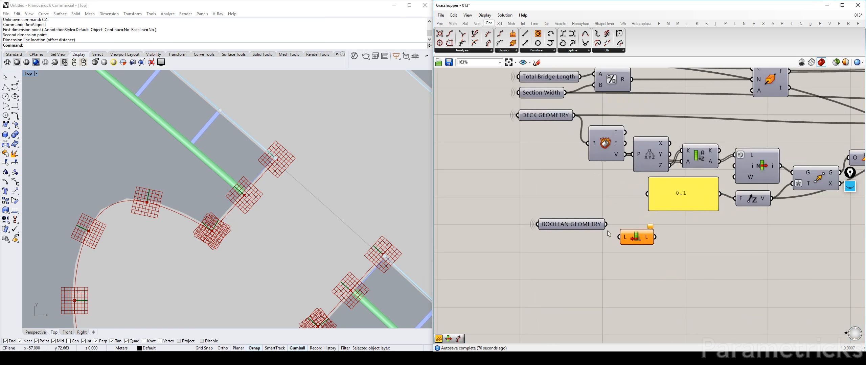
{"action": "left_click_drag", "start_coordinate": [605, 225], "coordinate": [776, 235]}
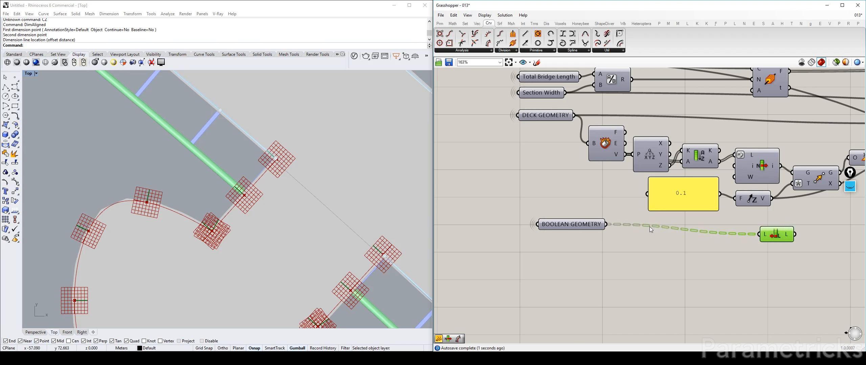
{"action": "left_click", "coordinate": [583, 226]}
{"action": "left_click", "coordinate": [579, 225]}
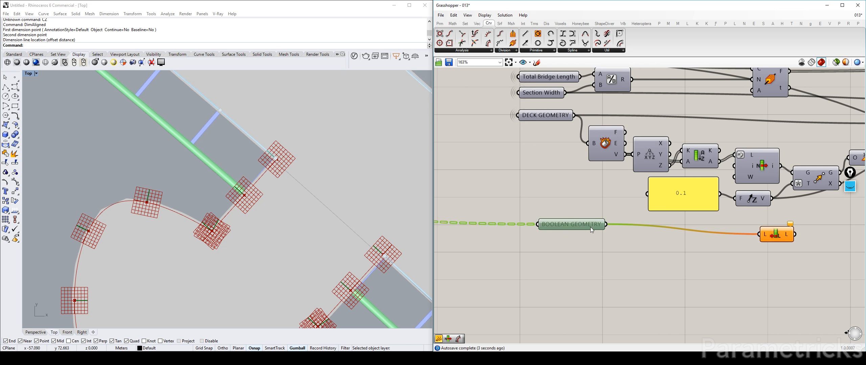
Step: Re-enable the copied BOOLEAN GEOMETRY parameter and flatten the input of its List Length component
{"action": "middle_click", "coordinate": [592, 227]}
{"action": "left_click", "coordinate": [606, 219]}
{"action": "left_click", "coordinate": [740, 238]}
{"action": "right_click", "coordinate": [767, 237]}
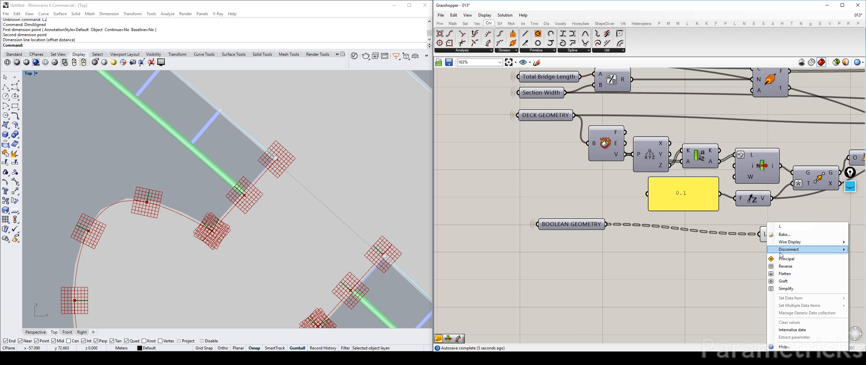
{"action": "left_click", "coordinate": [784, 273]}
Step: Move the List Length and Partition List components beneath the Cull Index and Sort List part of the balustrade definition
{"action": "scroll", "coordinate": [764, 255], "scroll_direction": "down", "scroll_amount": 3}
{"action": "right_click_drag", "start_coordinate": [778, 250], "coordinate": [547, 238]}
{"action": "left_click_drag", "start_coordinate": [540, 233], "coordinate": [766, 226]}
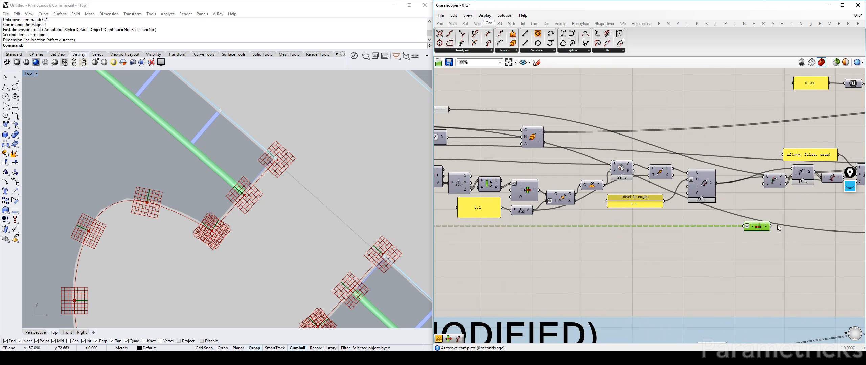
{"action": "right_click_drag", "start_coordinate": [774, 224], "coordinate": [529, 224]}
{"action": "left_click_drag", "start_coordinate": [515, 224], "coordinate": [671, 252]}
{"action": "left_click_drag", "start_coordinate": [654, 231], "coordinate": [618, 198]}
{"action": "scroll", "coordinate": [712, 233], "scroll_direction": "up", "scroll_amount": 3}
{"action": "left_click_drag", "start_coordinate": [636, 267], "coordinate": [769, 233]}
{"action": "right_click_drag", "start_coordinate": [702, 238], "coordinate": [472, 254]}
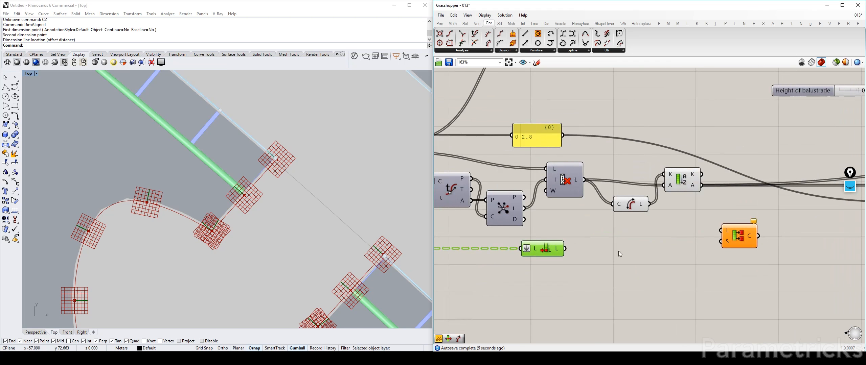
Step: Duplicate the List Length component, feed the copy from the Cull Index output, and arrange both one above the other
{"action": "left_click_drag", "start_coordinate": [551, 242], "coordinate": [514, 252]}
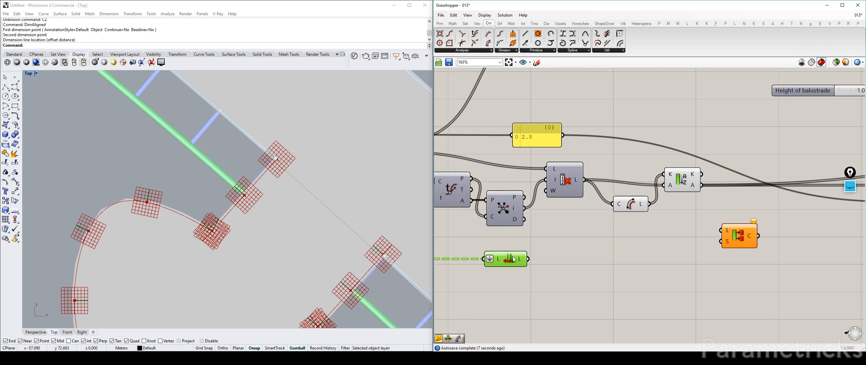
{"action": "left_click_drag", "start_coordinate": [510, 207], "coordinate": [507, 212]}
{"action": "left_click_drag", "start_coordinate": [513, 263], "coordinate": [518, 281]}
{"action": "left_click_drag", "start_coordinate": [518, 281], "coordinate": [650, 250], "text": "alt"}
{"action": "left_click", "coordinate": [526, 222]}
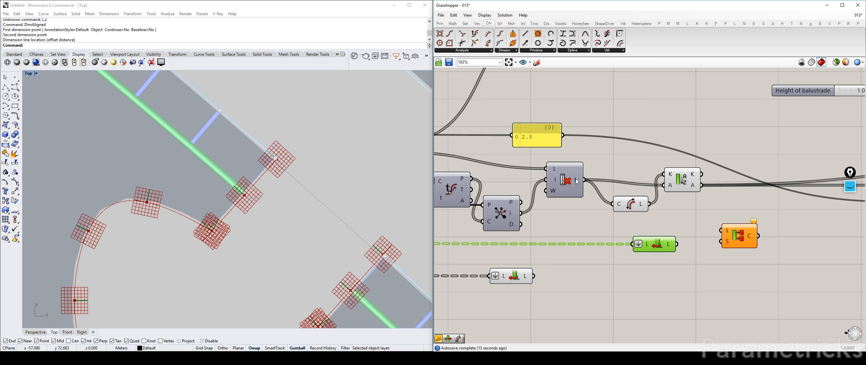
{"action": "left_click_drag", "start_coordinate": [578, 182], "coordinate": [617, 236]}
{"action": "left_click_drag", "start_coordinate": [515, 276], "coordinate": [609, 263]}
{"action": "left_click_drag", "start_coordinate": [616, 234], "coordinate": [603, 237]}
Step: Add a Subtraction component beside the two List Length components
{"action": "double_click", "coordinate": [620, 261]}
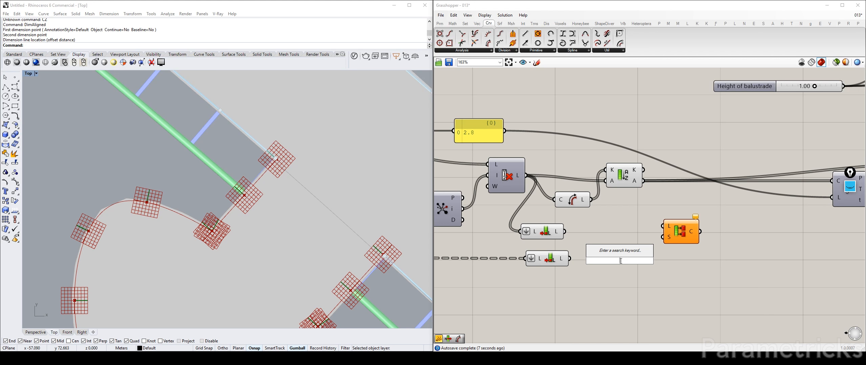
{"action": "type", "text": "evalk"}
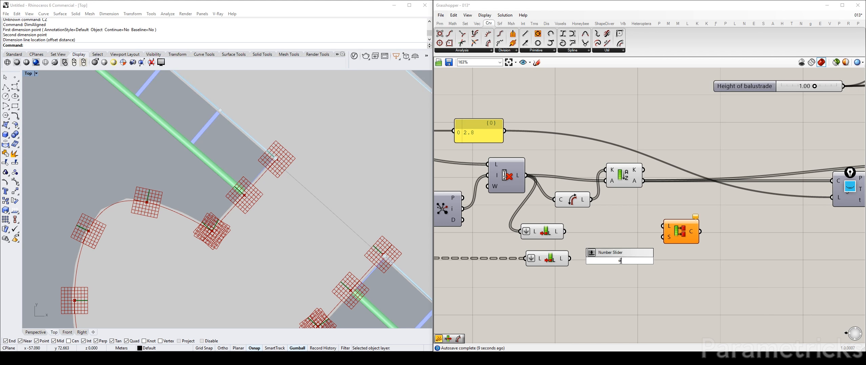
{"action": "key", "text": "BackSpace"}
{"action": "key", "text": "BackSpace"}
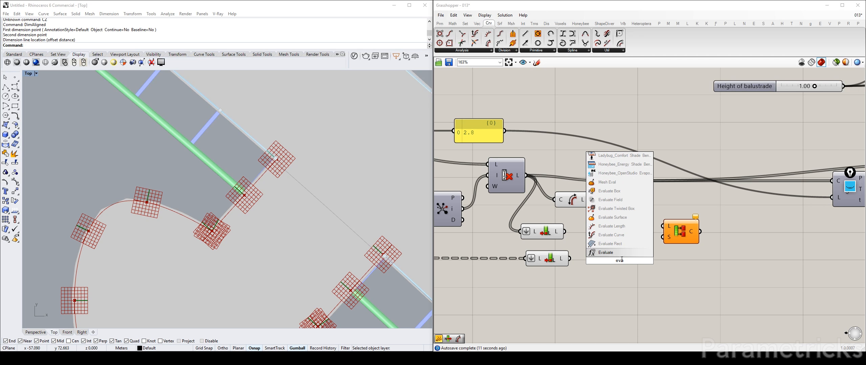
{"action": "key", "text": "BackSpace"}
{"action": "key", "text": "BackSpace"}
{"action": "key", "text": "BackSpace"}
{"action": "type", "text": "sub"}
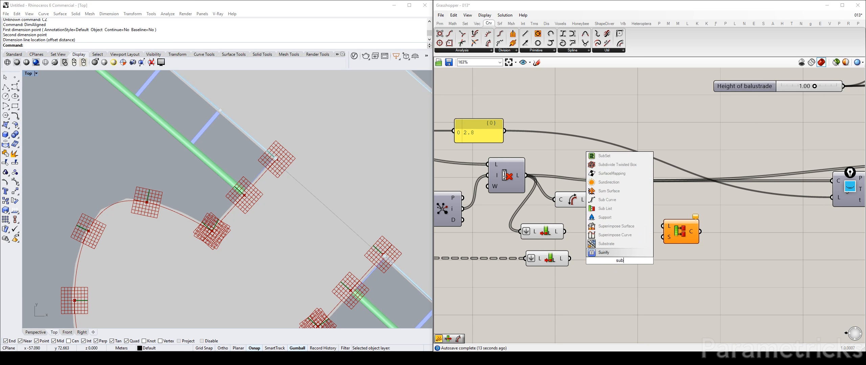
{"action": "type", "text": "tr"}
{"action": "key", "text": "Return"}
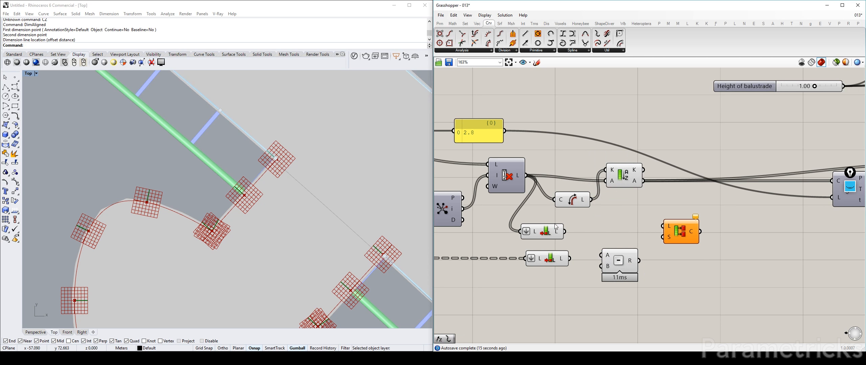
Step: Subtract the BOOLEAN GEOMETRY list length from the culled curves' list length, wiring them to Subtraction inputs B and A
{"action": "left_click_drag", "start_coordinate": [564, 231], "coordinate": [601, 266]}
{"action": "left_click_drag", "start_coordinate": [618, 261], "coordinate": [600, 244]}
{"action": "left_click_drag", "start_coordinate": [556, 273], "coordinate": [528, 231]}
{"action": "left_click_drag", "start_coordinate": [561, 233], "coordinate": [545, 241]}
{"action": "left_click_drag", "start_coordinate": [692, 235], "coordinate": [702, 228]}
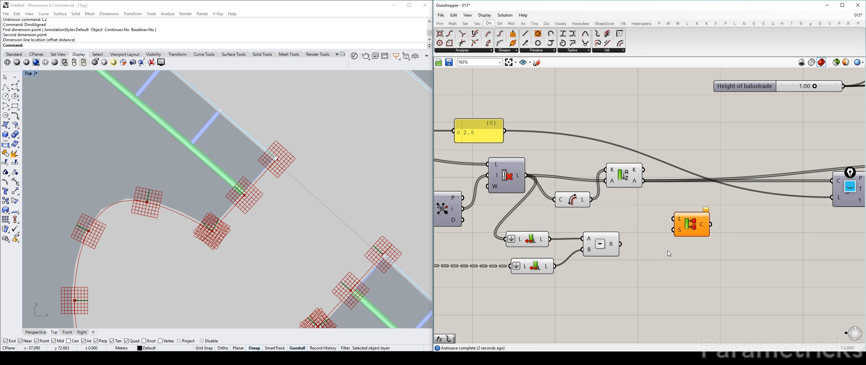
Step: Add an Entwine component and connect the subtraction result to its {0;0} input
{"action": "double_click", "coordinate": [667, 250]}
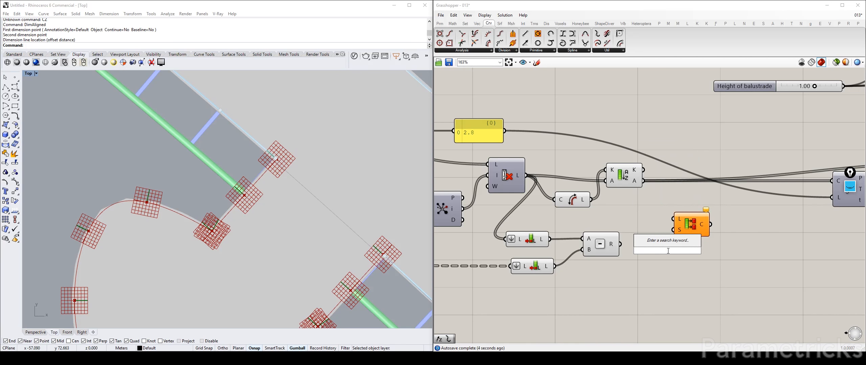
{"action": "type", "text": "enti"}
{"action": "key", "text": "BackSpace"}
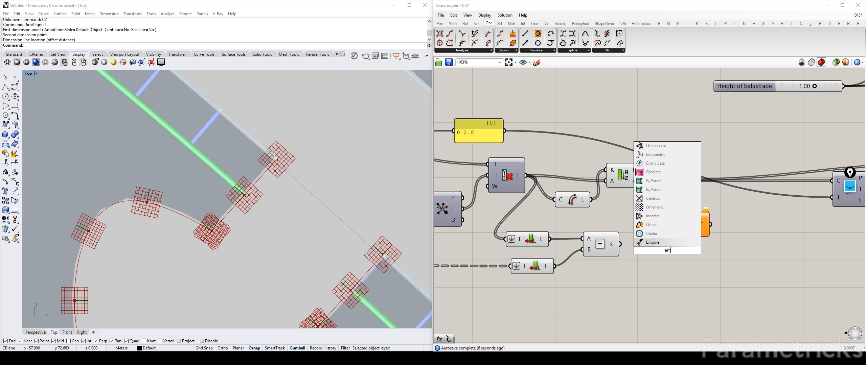
{"action": "left_click", "coordinate": [661, 243]}
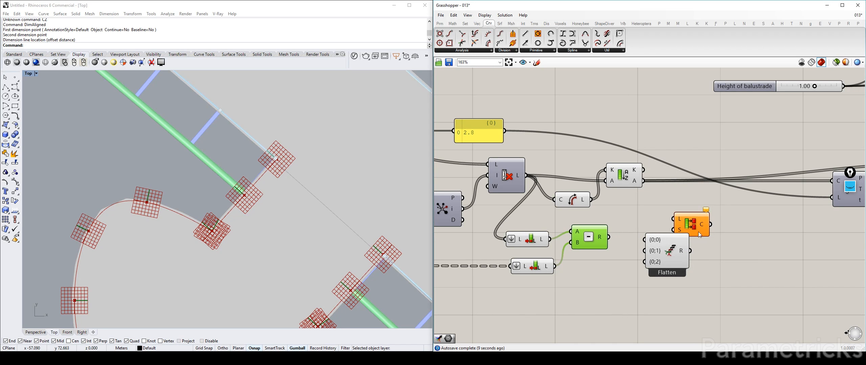
{"action": "left_click_drag", "start_coordinate": [661, 247], "coordinate": [648, 236]}
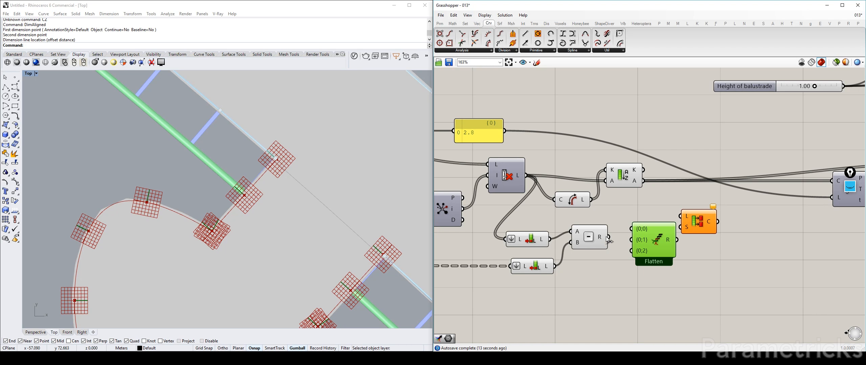
{"action": "left_click_drag", "start_coordinate": [608, 237], "coordinate": [631, 228]}
Step: Feed Partition List with the sorted curves from Sort List and the subtraction result as its size
{"action": "left_click_drag", "start_coordinate": [534, 266], "coordinate": [530, 260]}
{"action": "left_click_drag", "start_coordinate": [649, 238], "coordinate": [650, 222]}
{"action": "left_click_drag", "start_coordinate": [650, 263], "coordinate": [652, 263]}
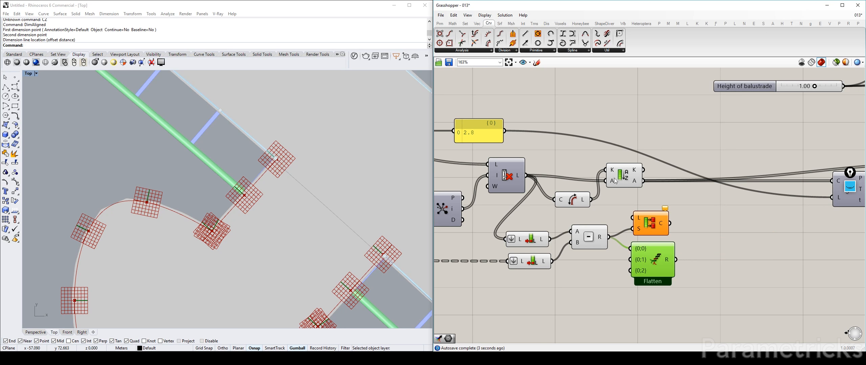
{"action": "left_click_drag", "start_coordinate": [643, 181], "coordinate": [700, 214]}
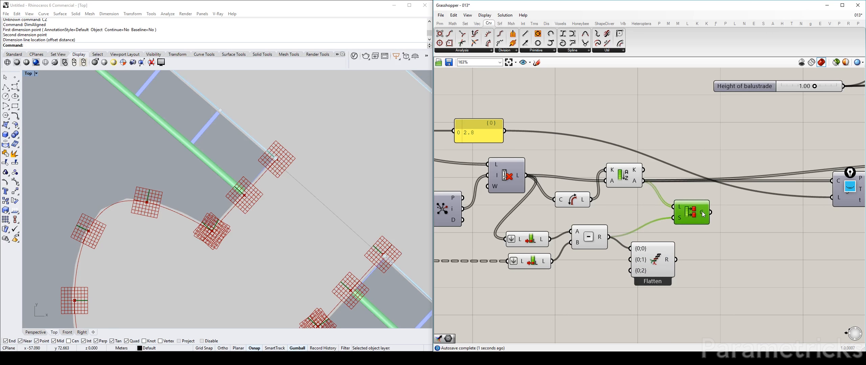
{"action": "mouse_move", "coordinate": [703, 214]}
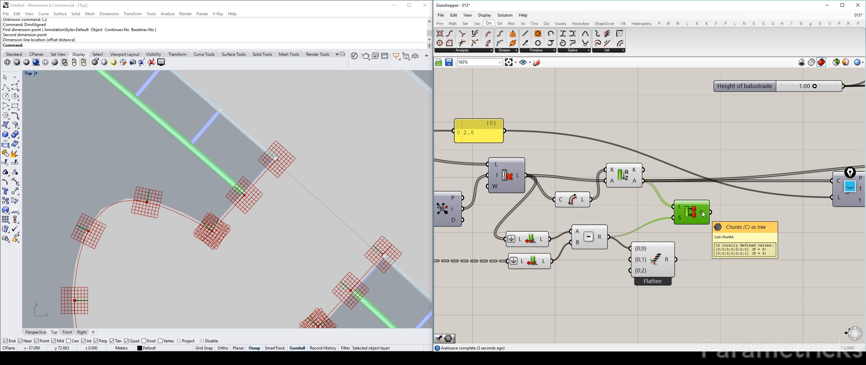
Step: Delete the Entwine component
{"action": "right_click_drag", "start_coordinate": [701, 212], "coordinate": [521, 198]}
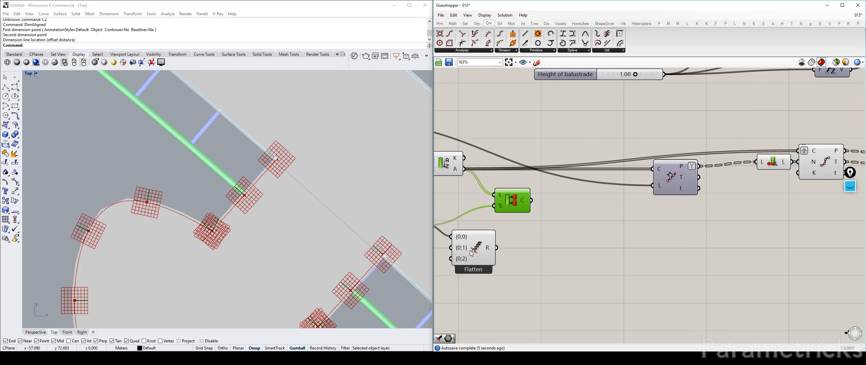
{"action": "left_click", "coordinate": [474, 249]}
{"action": "key", "text": "Delete"}
Step: Turn off the preview of both List Length components, the Subtraction, the curve Length and the Sort List
{"action": "right_click_drag", "start_coordinate": [542, 231], "coordinate": [677, 199]}
{"action": "left_click_drag", "start_coordinate": [554, 242], "coordinate": [456, 181]}
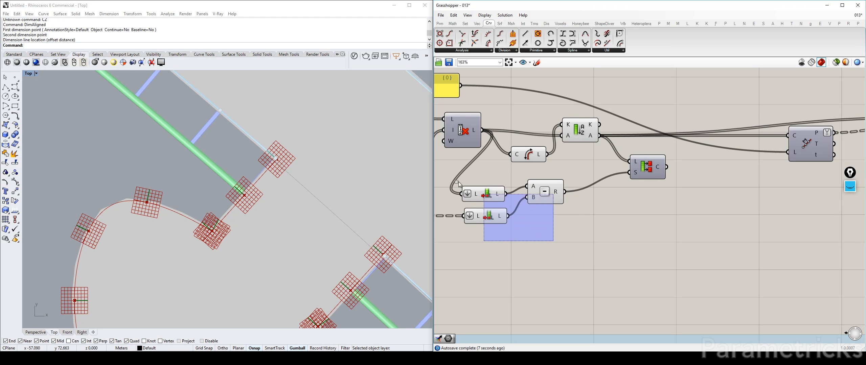
{"action": "middle_click", "coordinate": [583, 174]}
{"action": "left_click", "coordinate": [560, 185]}
{"action": "left_click_drag", "start_coordinate": [538, 200], "coordinate": [534, 188]}
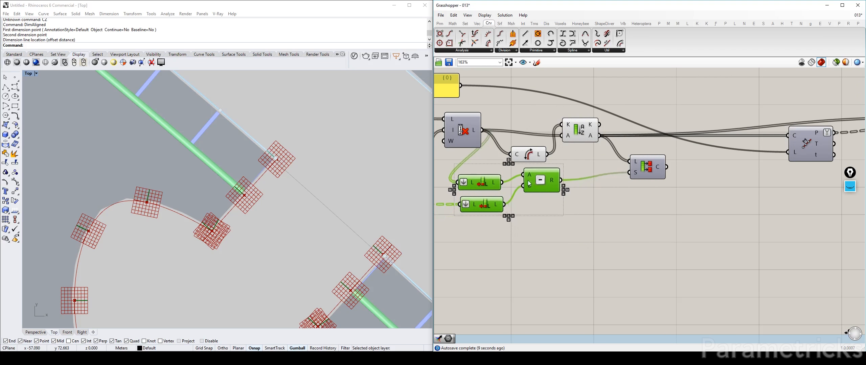
{"action": "left_click", "coordinate": [528, 154]}
{"action": "key", "text": "ctrl+q"}
{"action": "left_click", "coordinate": [583, 132]}
{"action": "key", "text": "ctrl+q"}
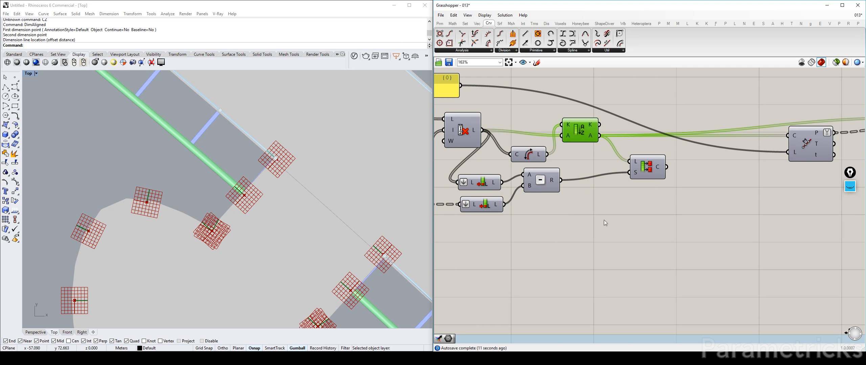
Step: Add an Explode Tree component and feed it with the Partition List chunks
{"action": "right_click_drag", "start_coordinate": [697, 163], "coordinate": [611, 175]}
{"action": "left_click_drag", "start_coordinate": [571, 176], "coordinate": [513, 148]}
{"action": "double_click", "coordinate": [598, 108]}
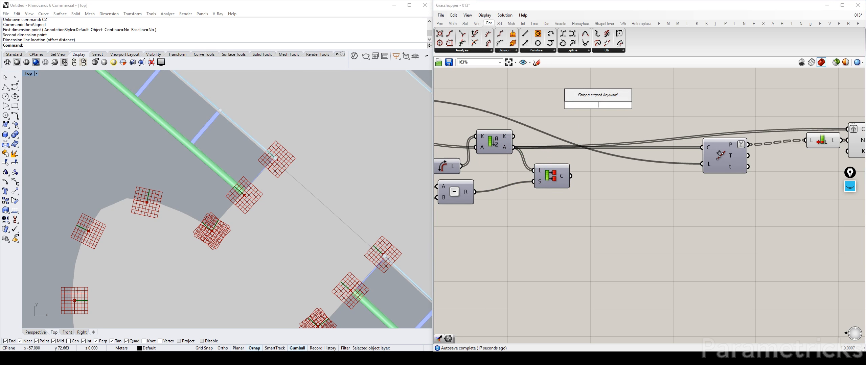
{"action": "type", "text": "explode"}
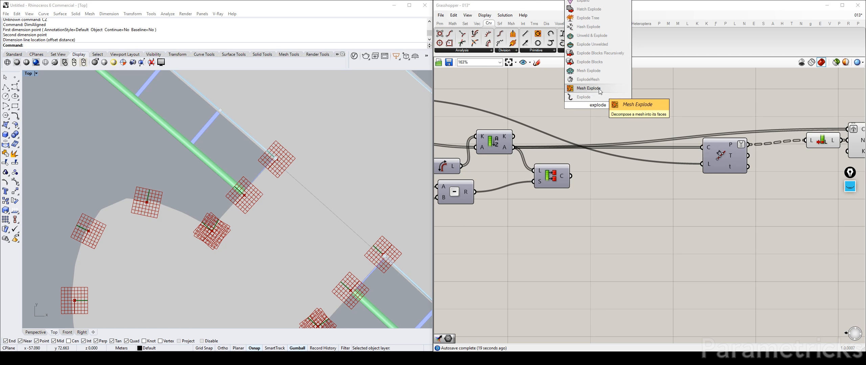
{"action": "type", "text": " tree"}
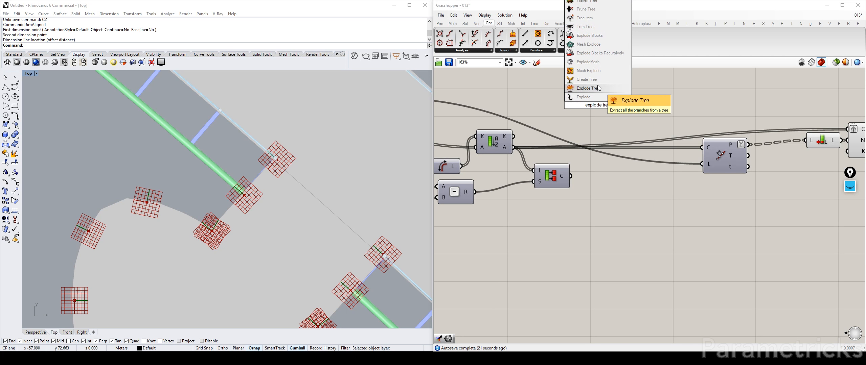
{"action": "left_click", "coordinate": [600, 87]}
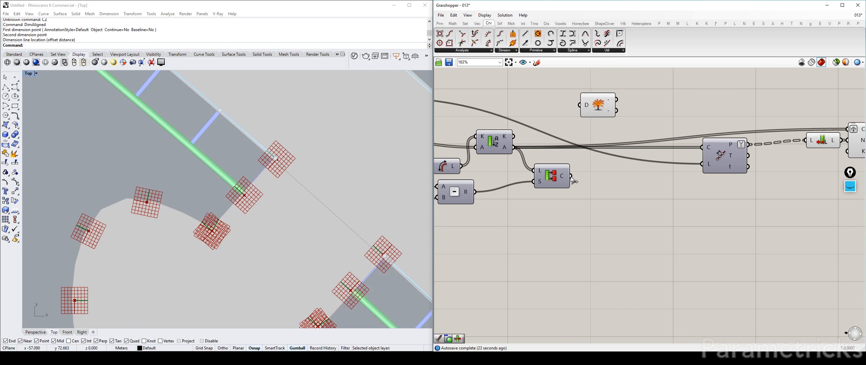
{"action": "left_click_drag", "start_coordinate": [572, 176], "coordinate": [579, 105]}
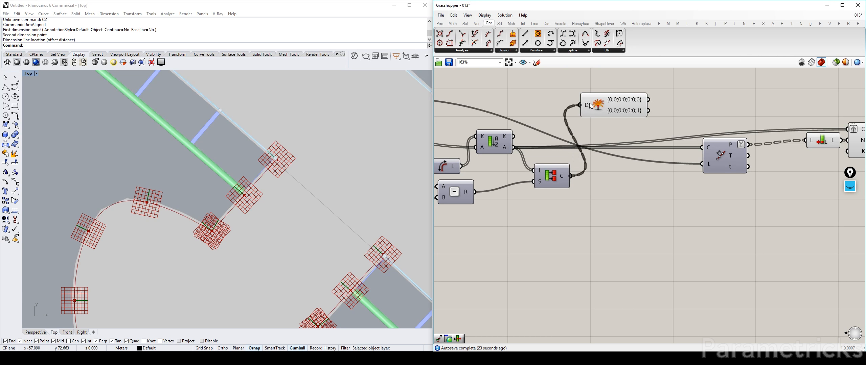
Step: Simplify the chunks output of Partition List and place Explode Tree directly beside it
{"action": "right_click", "coordinate": [563, 179]}
{"action": "left_click", "coordinate": [580, 229]}
{"action": "left_click_drag", "start_coordinate": [598, 105], "coordinate": [595, 170]}
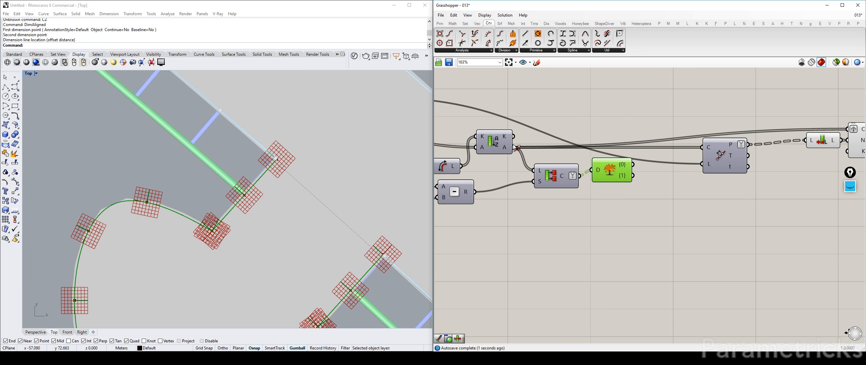
Step: Transfer the sorted curves' downstream wires to Explode Tree's {0} output, keeping Partition List fed by Sort List and the subtraction result
{"action": "left_click_drag", "start_coordinate": [513, 146], "coordinate": [533, 170], "text": "ctrl+shift"}
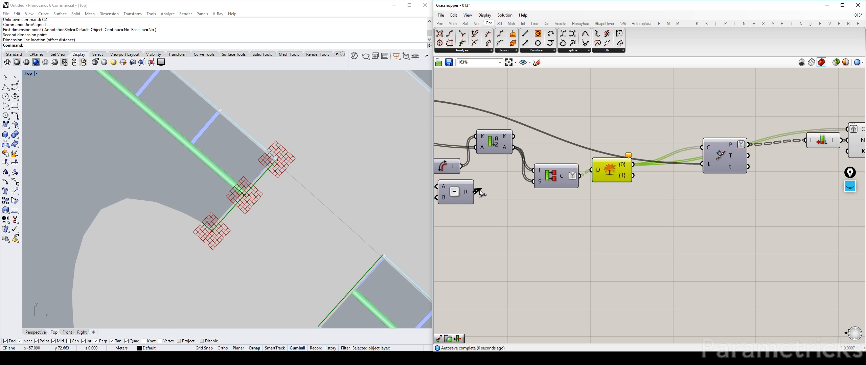
{"action": "left_click_drag", "start_coordinate": [475, 192], "coordinate": [598, 150]}
{"action": "left_click", "coordinate": [604, 163]}
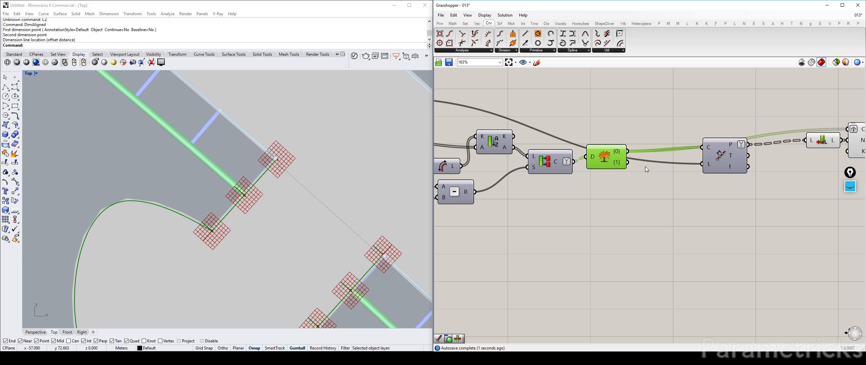
Step: Move the Divide Length, List Length, Divide Curve and Construct Plane components together next to Explode Tree
{"action": "scroll", "coordinate": [646, 166], "scroll_direction": "down", "scroll_amount": 3}
{"action": "right_click_drag", "start_coordinate": [656, 159], "coordinate": [525, 149]}
{"action": "left_click_drag", "start_coordinate": [752, 173], "coordinate": [560, 127]}
{"action": "left_click_drag", "start_coordinate": [563, 149], "coordinate": [551, 131]}
{"action": "left_click", "coordinate": [558, 168]}
{"action": "scroll", "coordinate": [553, 158], "scroll_direction": "up", "scroll_amount": 2}
{"action": "right_click_drag", "start_coordinate": [552, 158], "coordinate": [553, 178]}
{"action": "left_click_drag", "start_coordinate": [800, 178], "coordinate": [570, 124]}
{"action": "left_click_drag", "start_coordinate": [542, 140], "coordinate": [522, 141]}
{"action": "left_click_drag", "start_coordinate": [747, 160], "coordinate": [591, 135]}
{"action": "left_click_drag", "start_coordinate": [740, 187], "coordinate": [535, 118]}
{"action": "left_click_drag", "start_coordinate": [527, 139], "coordinate": [530, 185]}
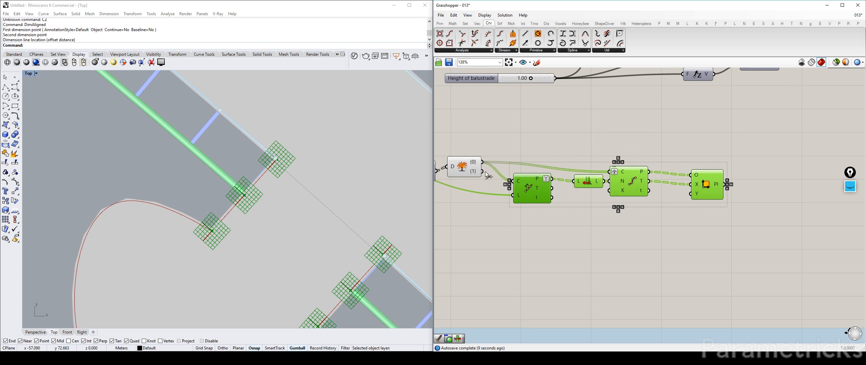
Step: Rewire the existing curve division to Explode Tree's {1} output and place a copy of Divide Length fed by {0} above it
{"action": "left_click_drag", "start_coordinate": [482, 171], "coordinate": [609, 172]}
{"action": "left_click", "coordinate": [518, 158]}
{"action": "left_click_drag", "start_coordinate": [526, 188], "coordinate": [504, 136], "text": "alt"}
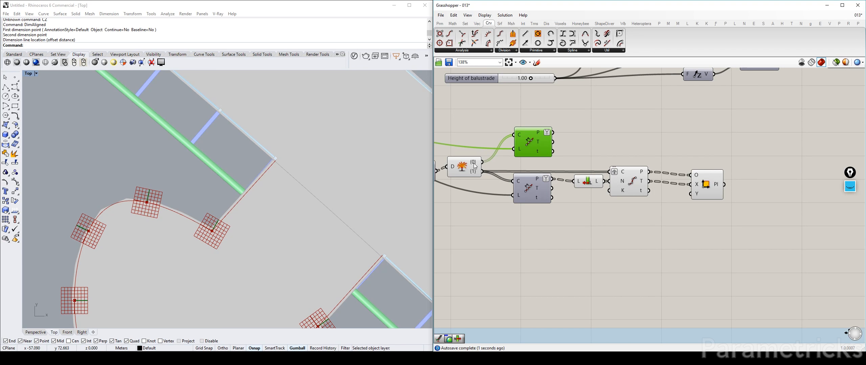
{"action": "double_click", "coordinate": [493, 130]}
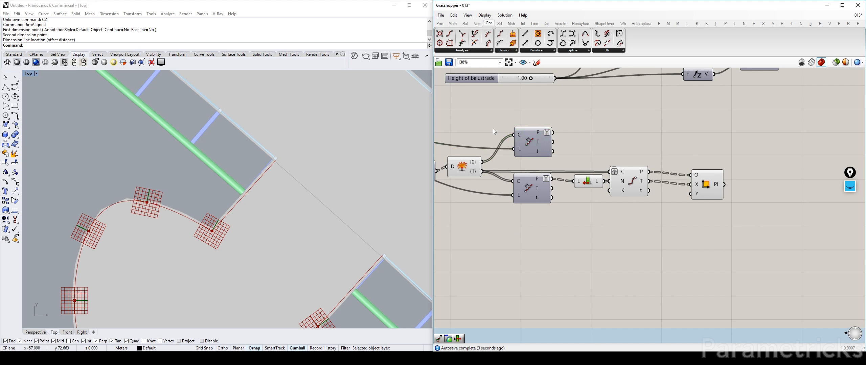
Step: Add a List Item component beyond the upper Divide Length, leaving its inputs unconnected
{"action": "right_click_drag", "start_coordinate": [454, 170], "coordinate": [528, 167]}
{"action": "left_click_drag", "start_coordinate": [528, 163], "coordinate": [494, 161]}
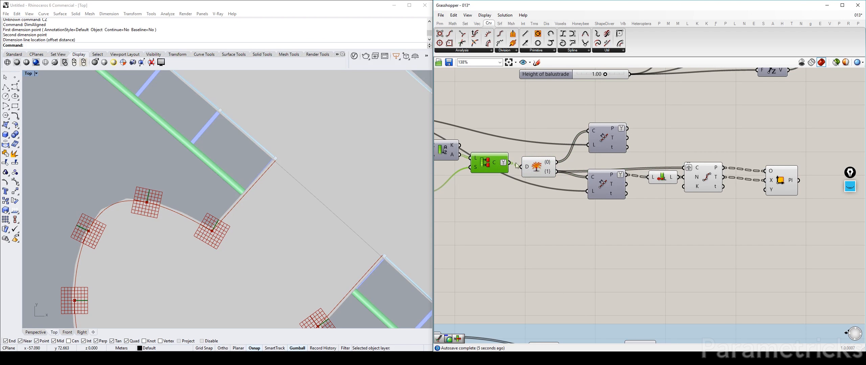
{"action": "right_click", "coordinate": [549, 163]}
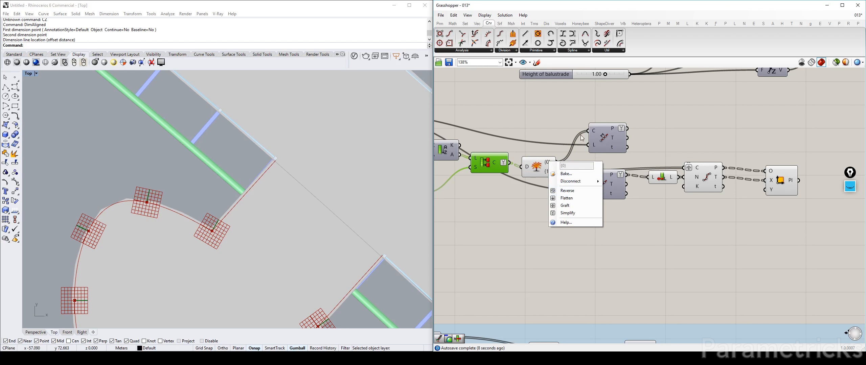
{"action": "left_click", "coordinate": [572, 124]}
{"action": "double_click", "coordinate": [572, 124]}
{"action": "type", "text": "list item"}
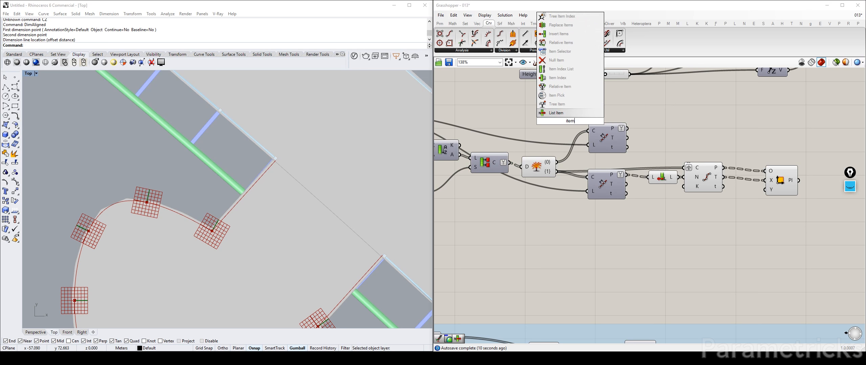
{"action": "key", "text": "Return"}
{"action": "left_click_drag", "start_coordinate": [574, 133], "coordinate": [702, 129]}
Step: Rearrange both Divide Length components and place copies of List Length and Divide Curve beside the upper one
{"action": "left_click_drag", "start_coordinate": [616, 145], "coordinate": [605, 142]}
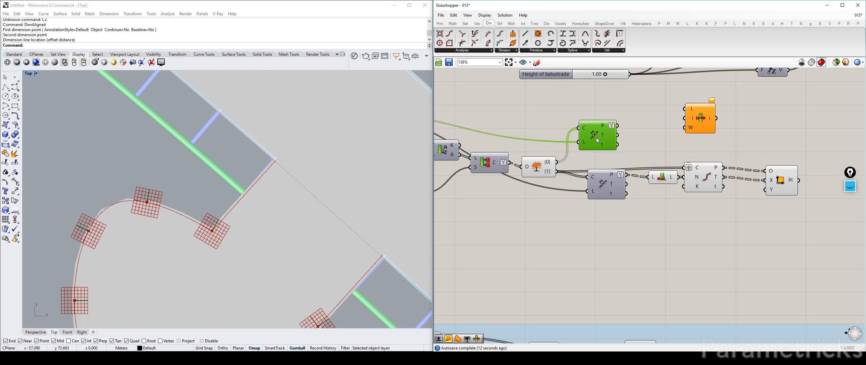
{"action": "right_click_drag", "start_coordinate": [613, 155], "coordinate": [582, 153]}
{"action": "left_click_drag", "start_coordinate": [585, 176], "coordinate": [619, 182]}
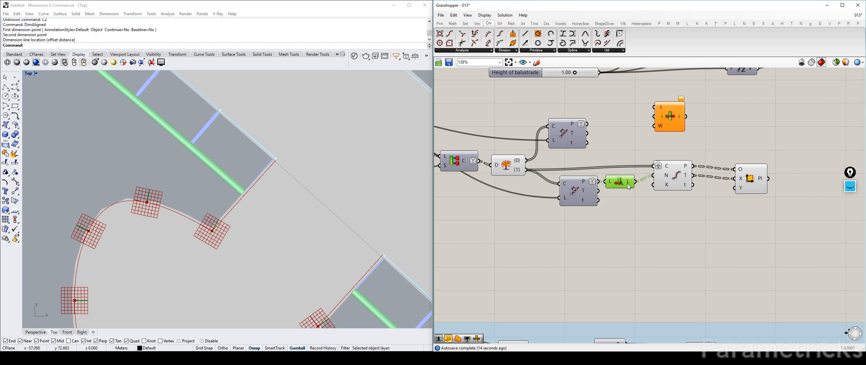
{"action": "left_click_drag", "start_coordinate": [573, 195], "coordinate": [570, 191]}
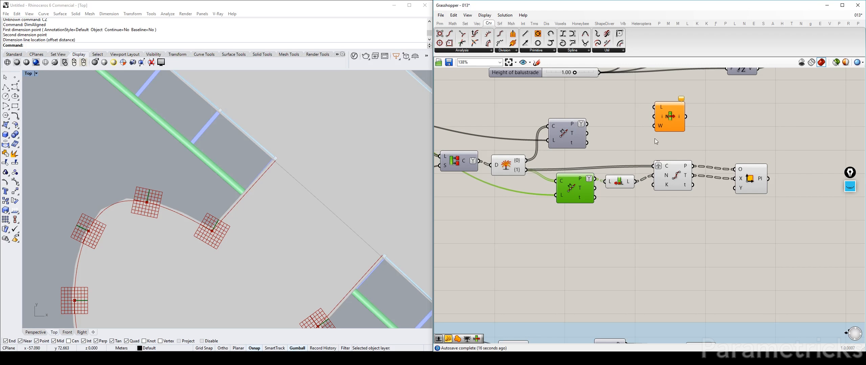
{"action": "left_click_drag", "start_coordinate": [669, 119], "coordinate": [707, 128]}
{"action": "left_click_drag", "start_coordinate": [705, 154], "coordinate": [622, 185]}
{"action": "left_click_drag", "start_coordinate": [671, 164], "coordinate": [659, 122], "text": "alt"}
{"action": "left_click", "coordinate": [620, 105]}
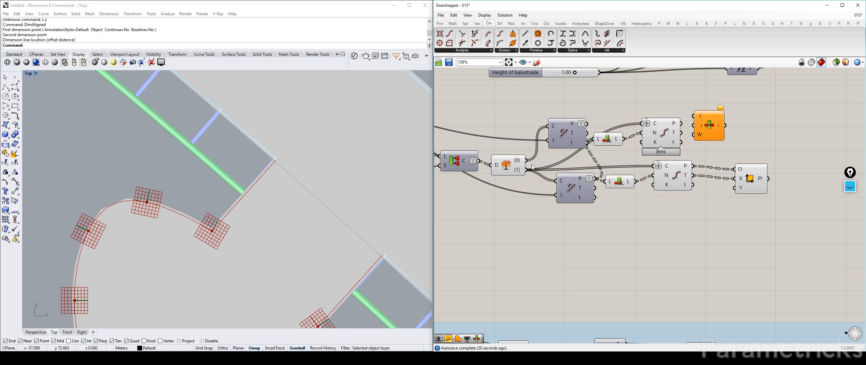
Step: Wire the upper Divide Length points into the copied List Length and Explode Tree's {0} output into the copied Divide Curve
{"action": "left_click_drag", "start_coordinate": [527, 160], "coordinate": [561, 159]}
{"action": "left_click_drag", "start_coordinate": [586, 124], "coordinate": [594, 137]}
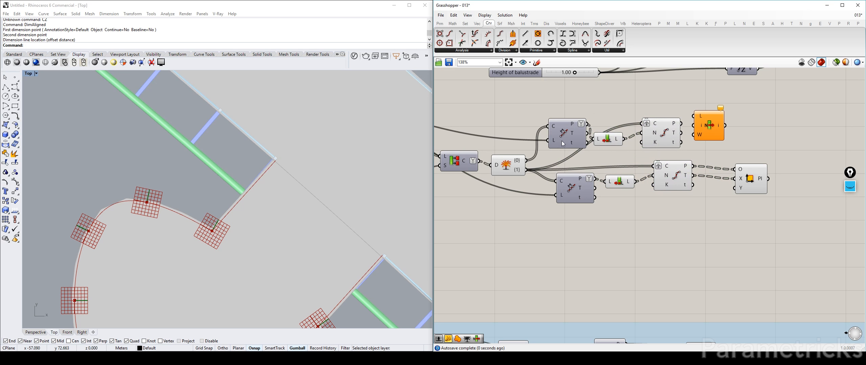
{"action": "left_click_drag", "start_coordinate": [534, 157], "coordinate": [544, 127]}
{"action": "left_click_drag", "start_coordinate": [530, 161], "coordinate": [640, 120]}
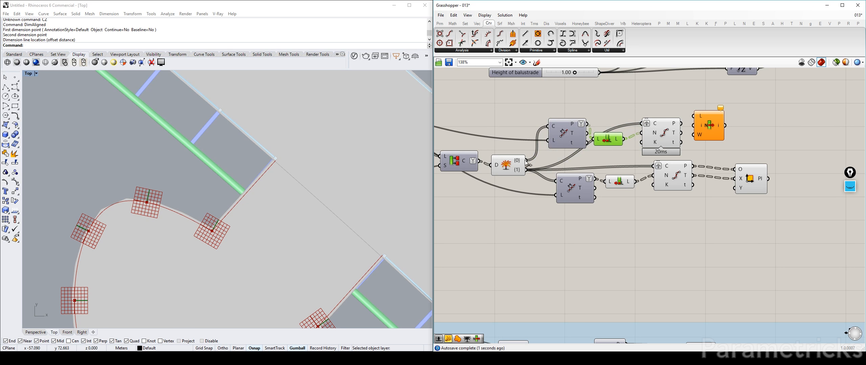
Step: Feed the upper Divide Curve's tangents into List Item and set its index to 1
{"action": "left_click", "coordinate": [670, 131]}
{"action": "right_click_drag", "start_coordinate": [667, 131], "coordinate": [612, 135]}
{"action": "left_click_drag", "start_coordinate": [615, 134], "coordinate": [636, 134]}
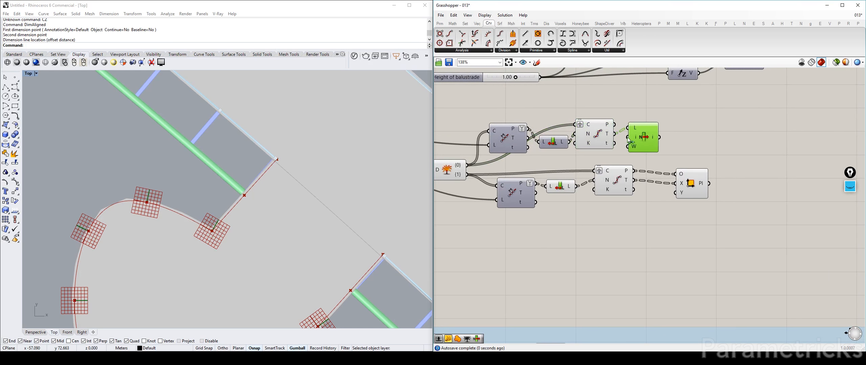
{"action": "right_click", "coordinate": [636, 138]}
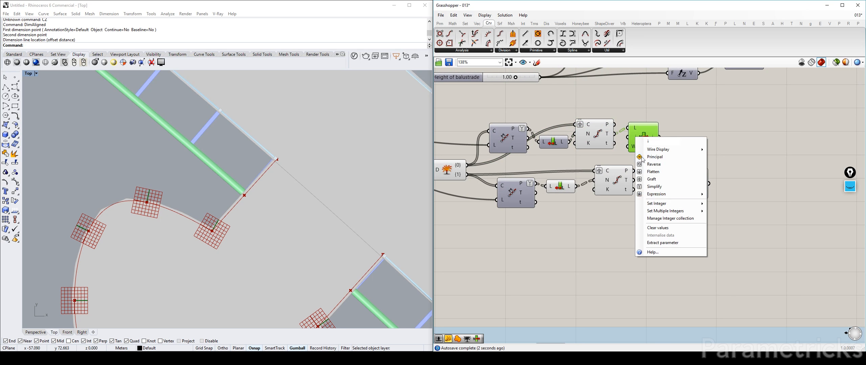
{"action": "mouse_move", "coordinate": [664, 205]}
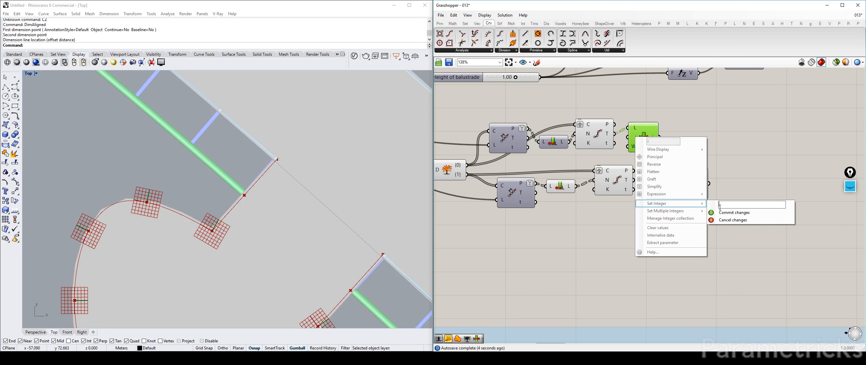
{"action": "left_click", "coordinate": [733, 214]}
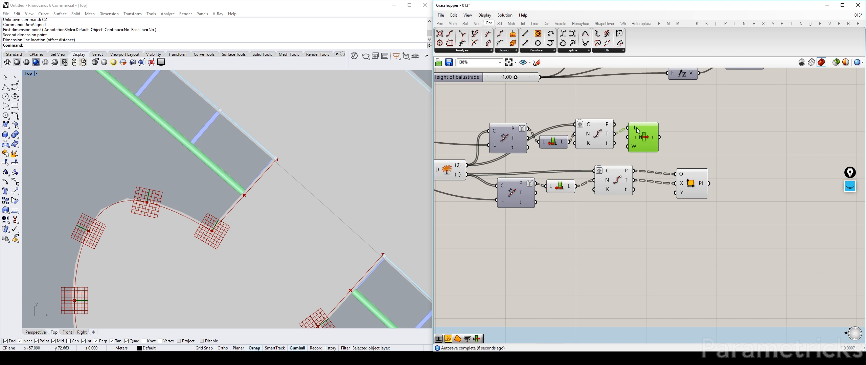
Step: Align the upper Divide Curve and List Item side by side and turn off that Divide Curve's preview
{"action": "left_click_drag", "start_coordinate": [636, 129], "coordinate": [643, 136]}
{"action": "right_click_drag", "start_coordinate": [642, 133], "coordinate": [650, 128]}
{"action": "left_click_drag", "start_coordinate": [650, 128], "coordinate": [659, 116]}
{"action": "left_click_drag", "start_coordinate": [607, 139], "coordinate": [615, 137]}
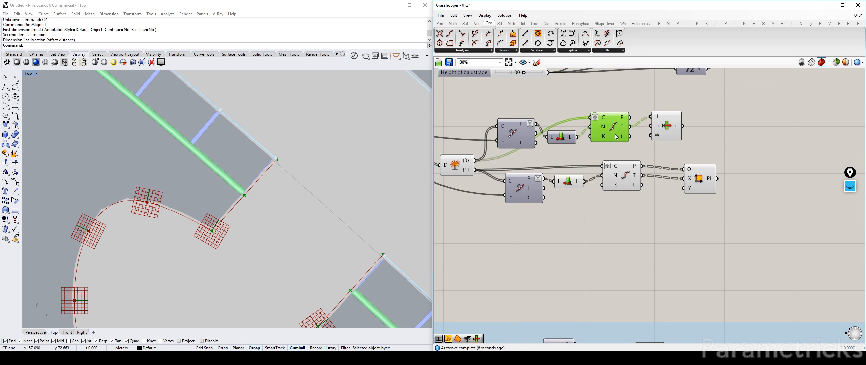
{"action": "right_click_drag", "start_coordinate": [616, 136], "coordinate": [593, 138]}
{"action": "left_click", "coordinate": [640, 131]}
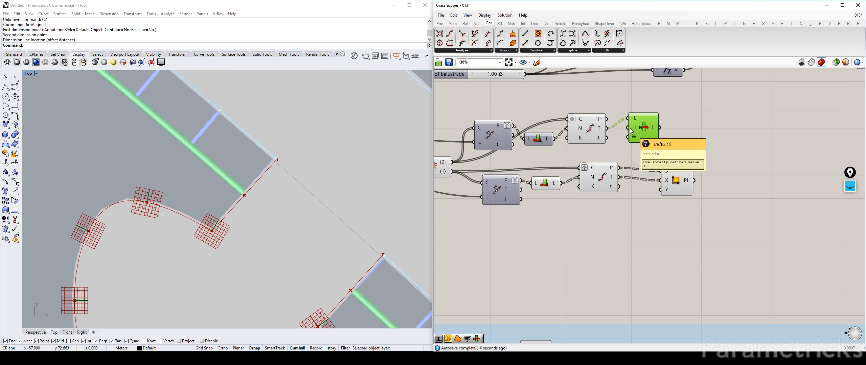
{"action": "left_click", "coordinate": [596, 127]}
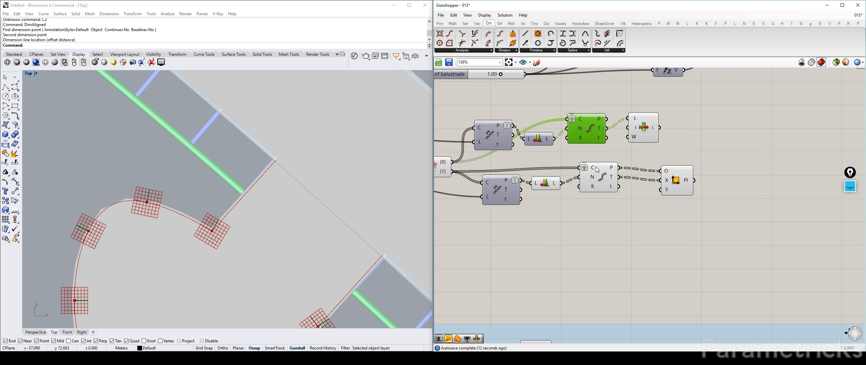
Step: Copy Construct Plane to the upper branch and duplicate List Item so points and tangents each have one
{"action": "left_click_drag", "start_coordinate": [677, 179], "coordinate": [706, 123], "text": "alt"}
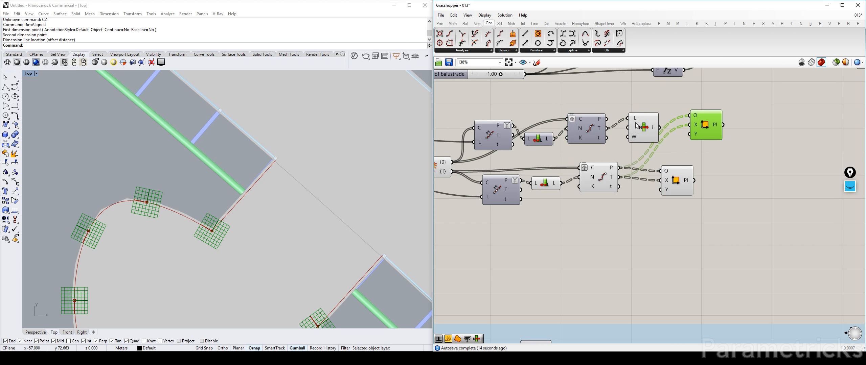
{"action": "left_click_drag", "start_coordinate": [637, 126], "coordinate": [654, 127]}
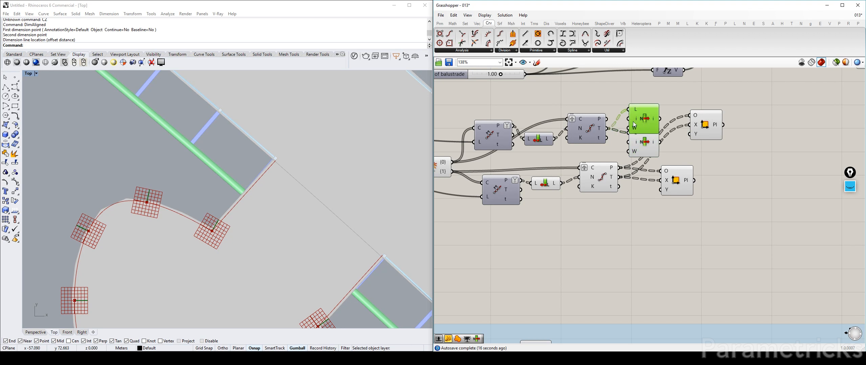
Step: Move the whole {1} branch further down and delete both List Items and the copied Construct Plane
{"action": "left_click_drag", "start_coordinate": [691, 212], "coordinate": [497, 171]}
{"action": "left_click_drag", "start_coordinate": [582, 180], "coordinate": [582, 204]}
{"action": "left_click", "coordinate": [661, 173]}
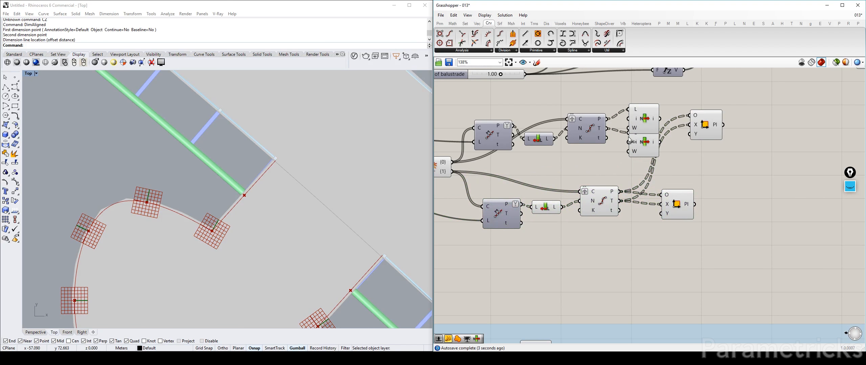
{"action": "left_click_drag", "start_coordinate": [726, 154], "coordinate": [639, 104]}
{"action": "key", "text": "Delete"}
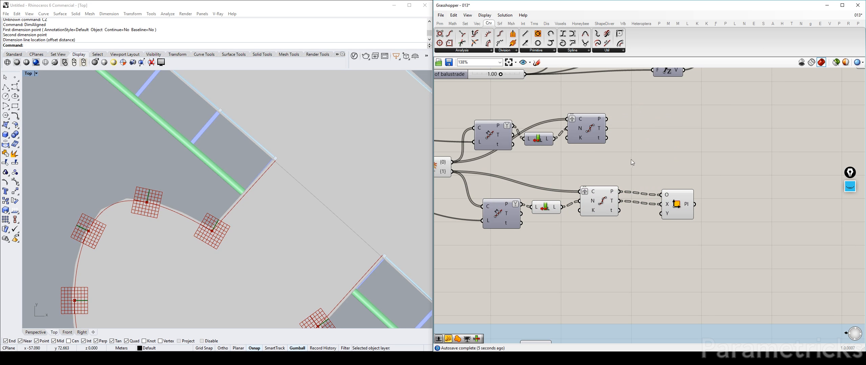
Step: Add a Cull Index component near the upper Divide Curve and set its index to 0
{"action": "right_click_drag", "start_coordinate": [632, 166], "coordinate": [642, 164]}
{"action": "right_click_drag", "start_coordinate": [568, 147], "coordinate": [623, 140]}
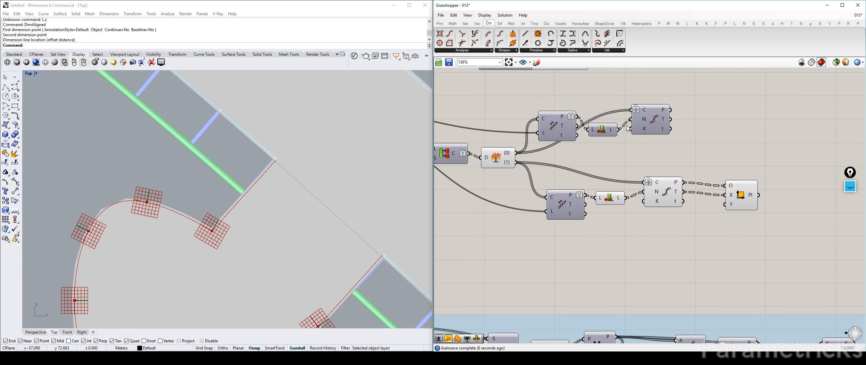
{"action": "double_click", "coordinate": [651, 145]}
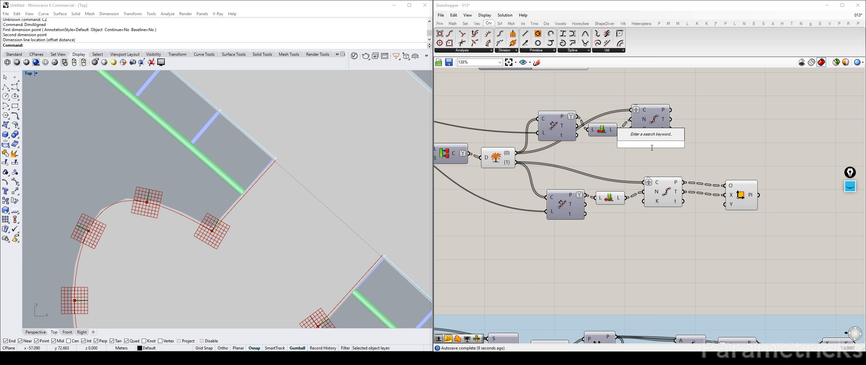
{"action": "type", "text": "cull"}
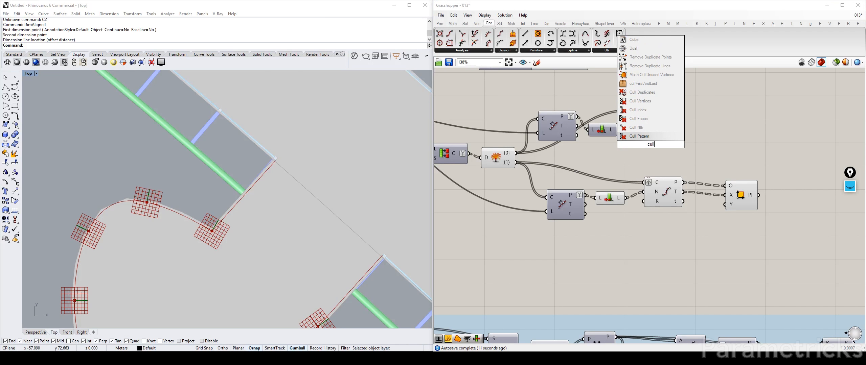
{"action": "left_click", "coordinate": [649, 110]}
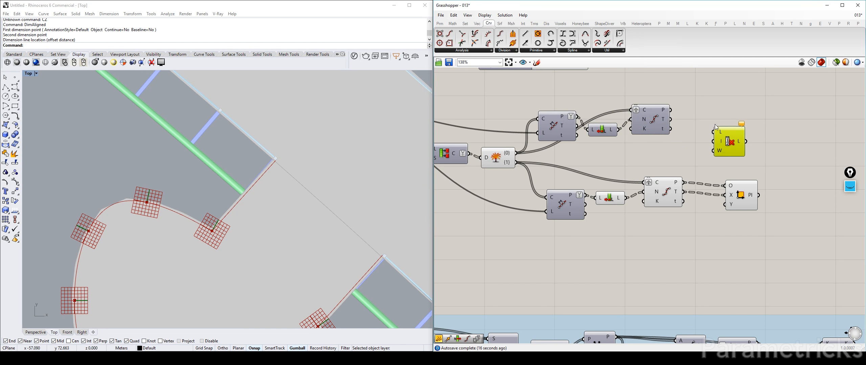
{"action": "right_click", "coordinate": [723, 142]}
{"action": "mouse_move", "coordinate": [746, 222]}
{"action": "left_click", "coordinate": [683, 221]}
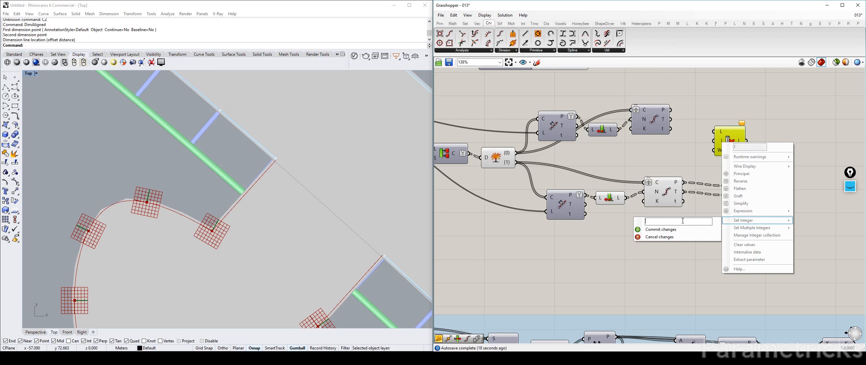
{"action": "type", "text": "0"}
{"action": "key", "text": "Return"}
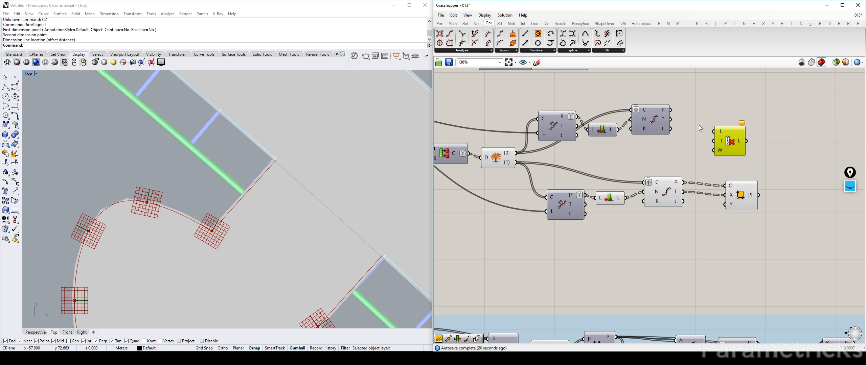
Step: Bring Cull Index next to the upper Divide Curve and feed its list from the tangents output
{"action": "scroll", "coordinate": [699, 125], "scroll_direction": "up", "scroll_amount": 1}
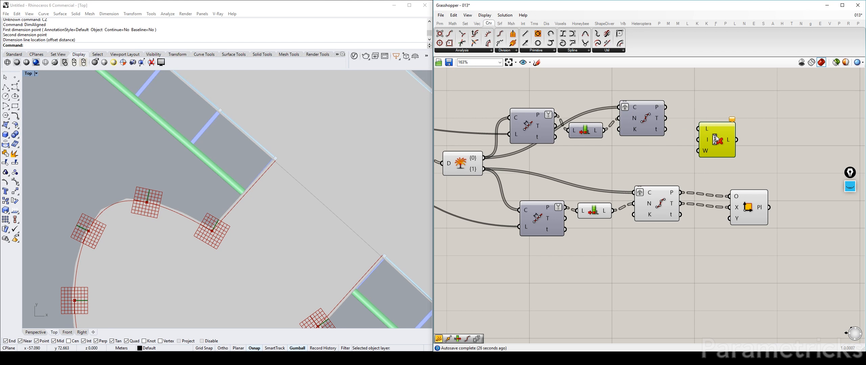
{"action": "right_click_drag", "start_coordinate": [716, 136], "coordinate": [625, 152]}
{"action": "left_click_drag", "start_coordinate": [625, 143], "coordinate": [614, 130]}
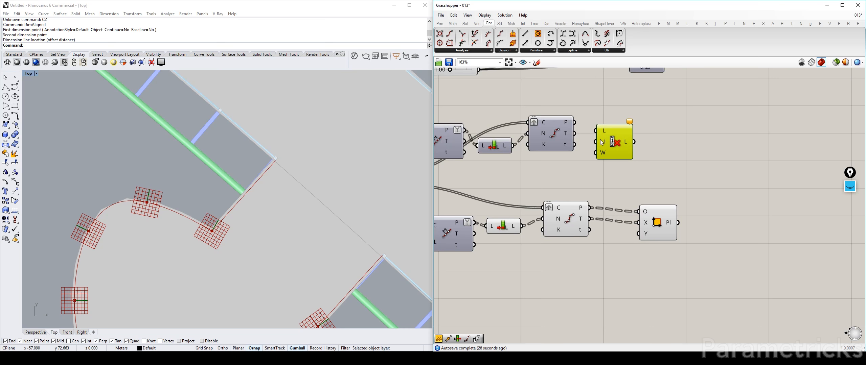
{"action": "right_click_drag", "start_coordinate": [600, 140], "coordinate": [591, 150]}
{"action": "left_click_drag", "start_coordinate": [602, 152], "coordinate": [593, 133]}
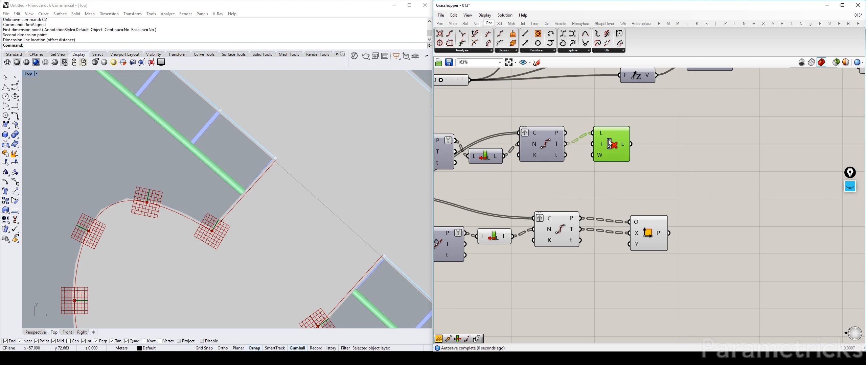
Step: Try chaining a copy of Cull Index after the first one, and delete both Cull Index components
{"action": "right_click", "coordinate": [596, 142]}
{"action": "key", "text": "Escape"}
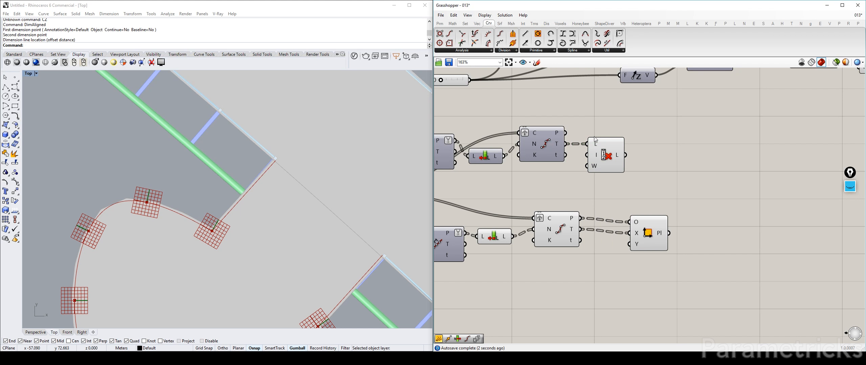
{"action": "left_click_drag", "start_coordinate": [606, 158], "coordinate": [640, 154], "text": "alt"}
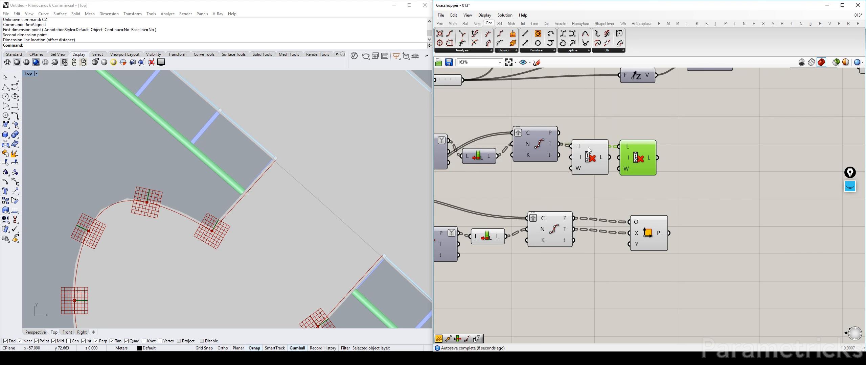
{"action": "left_click", "coordinate": [605, 160], "text": "shift"}
{"action": "key", "text": "Delete"}
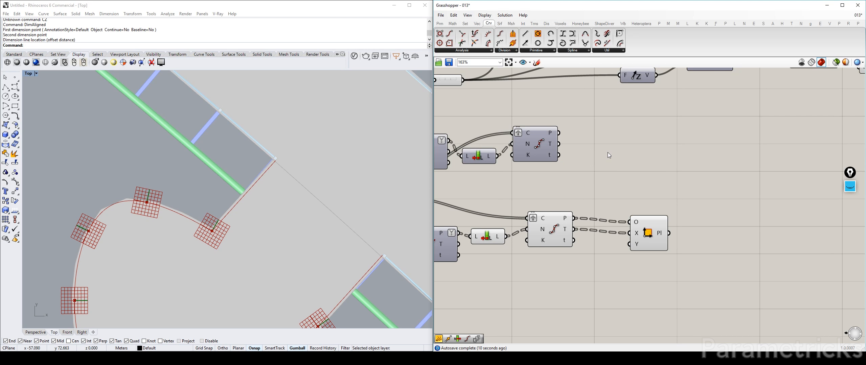
Step: Add a List Length component directly after the upper Divide Curve and connect it to that component's output
{"action": "double_click", "coordinate": [608, 152]}
{"action": "type", "text": "lis elng"}
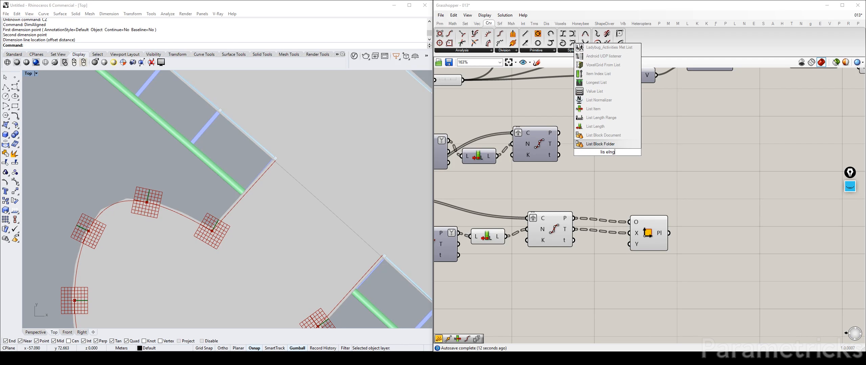
{"action": "key", "text": "Up"}
{"action": "key", "text": "Up"}
{"action": "key", "text": "Up"}
{"action": "key", "text": "Up"}
{"action": "key", "text": "Down"}
{"action": "key", "text": "Down"}
{"action": "key", "text": "Return"}
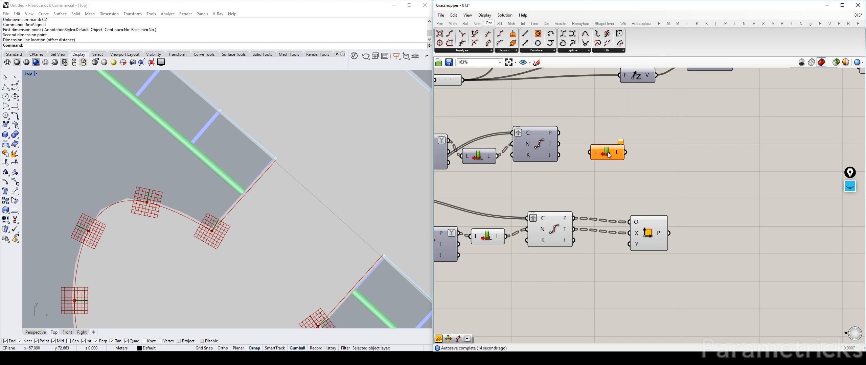
{"action": "left_click_drag", "start_coordinate": [611, 151], "coordinate": [566, 167]}
{"action": "left_click_drag", "start_coordinate": [559, 165], "coordinate": [569, 158]}
Step: Add a panel containing 0 below the upper Divide Curve and shrink it to fit beside List Length
{"action": "double_click", "coordinate": [541, 179]}
{"action": "type", "text": "\""}
{"action": "key", "text": "Return"}
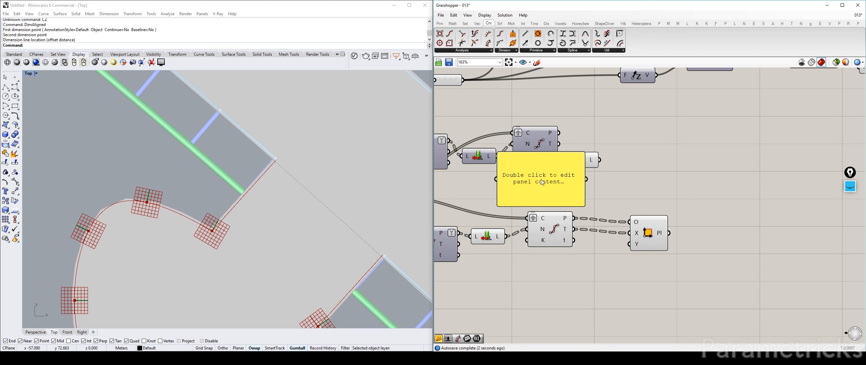
{"action": "double_click", "coordinate": [540, 179]}
{"action": "type", "text": "0"}
{"action": "left_click", "coordinate": [611, 166]}
{"action": "left_click_drag", "start_coordinate": [496, 153], "coordinate": [560, 188]}
Step: Add a Merge component, feeding D1 from List Length and D2 from the 0 panel
{"action": "double_click", "coordinate": [601, 182]}
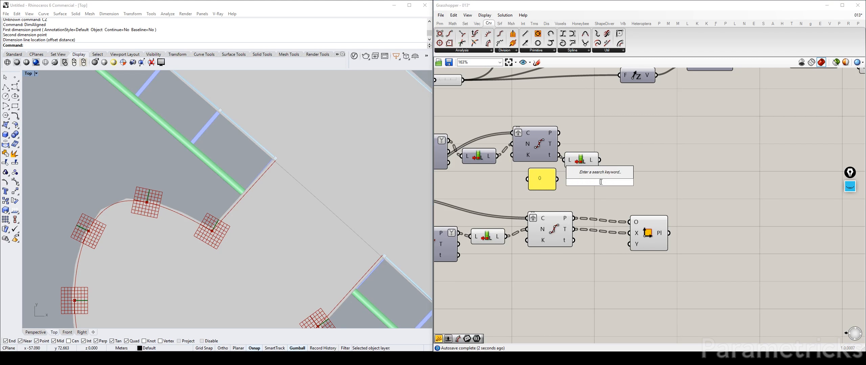
{"action": "type", "text": "dupl"}
{"action": "key", "text": "BackSpace"}
{"action": "key", "text": "BackSpace"}
{"action": "key", "text": "BackSpace"}
{"action": "key", "text": "BackSpace"}
{"action": "type", "text": "dup"}
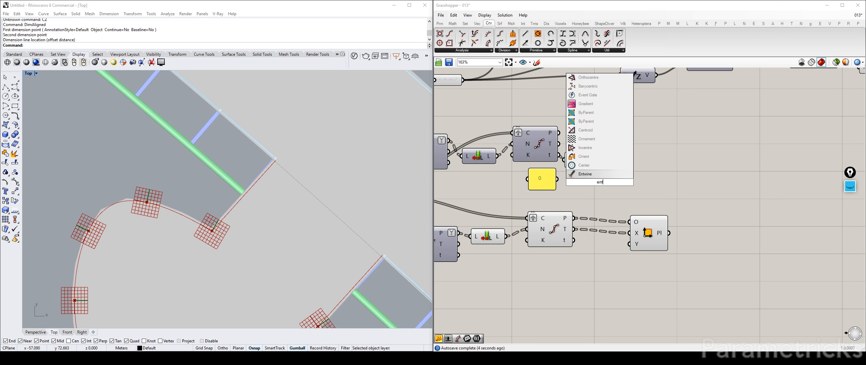
{"action": "key", "text": "BackSpace"}
{"action": "key", "text": "BackSpace"}
{"action": "key", "text": "BackSpace"}
{"action": "type", "text": "merg"}
{"action": "key", "text": "Return"}
{"action": "left_click_drag", "start_coordinate": [611, 186], "coordinate": [648, 172]}
{"action": "left_click_drag", "start_coordinate": [600, 160], "coordinate": [615, 175]}
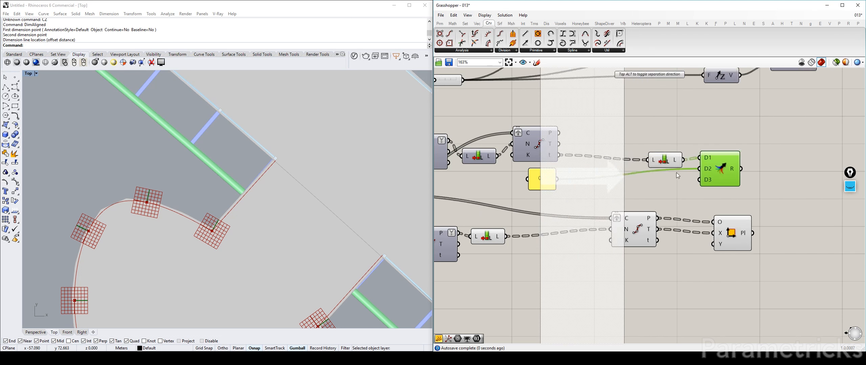
Step: Flatten the Merge result, shown in an attached panel, and remove the component's unused D3 input
{"action": "left_click_drag", "start_coordinate": [710, 171], "coordinate": [718, 201], "text": "alt"}
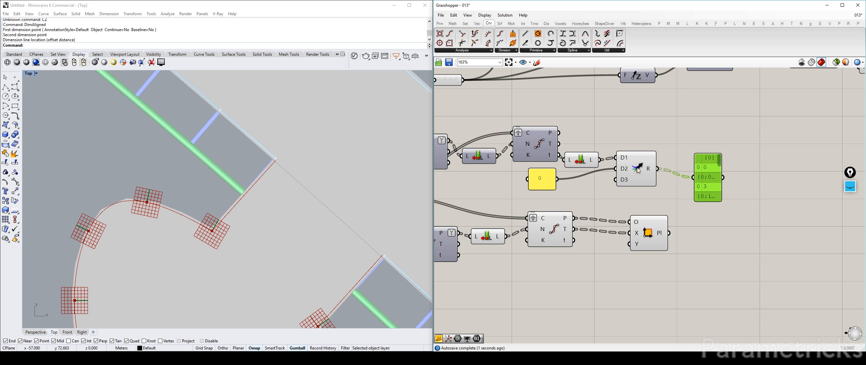
{"action": "right_click", "coordinate": [650, 171]}
{"action": "left_click", "coordinate": [673, 209]}
{"action": "scroll", "coordinate": [634, 179], "scroll_direction": "up", "scroll_amount": 3}
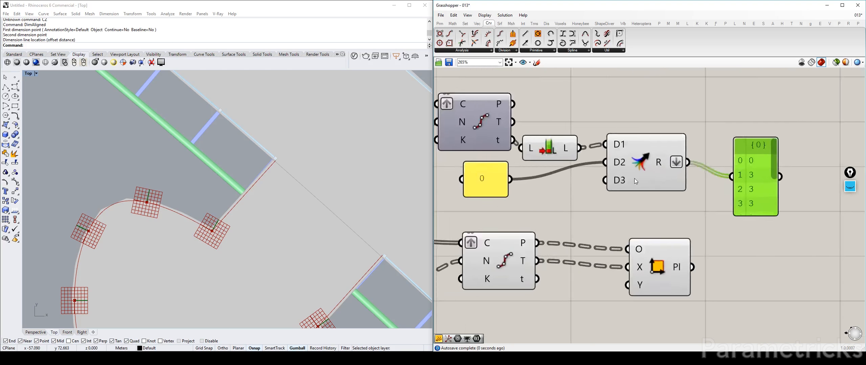
{"action": "scroll", "coordinate": [632, 180], "scroll_direction": "up", "scroll_amount": 4}
{"action": "left_click", "coordinate": [628, 183]}
{"action": "scroll", "coordinate": [631, 182], "scroll_direction": "down", "scroll_amount": 5}
Step: Enlarge the panel attached to the Merge result and read the merged values
{"action": "left_click", "coordinate": [575, 155]}
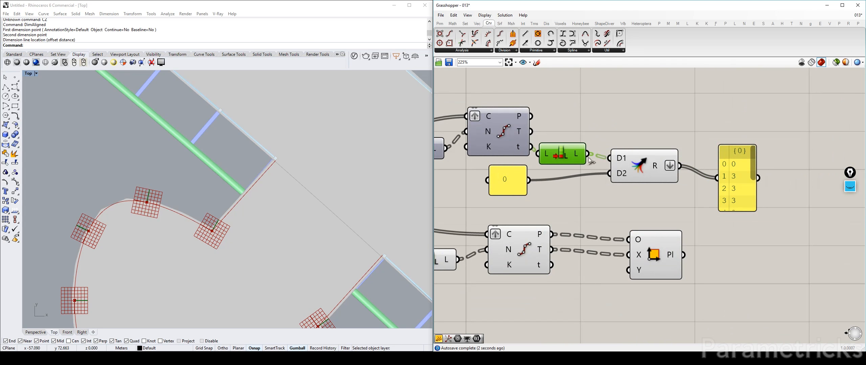
{"action": "right_click_drag", "start_coordinate": [660, 158], "coordinate": [591, 149]}
{"action": "left_click_drag", "start_coordinate": [689, 176], "coordinate": [763, 176]}
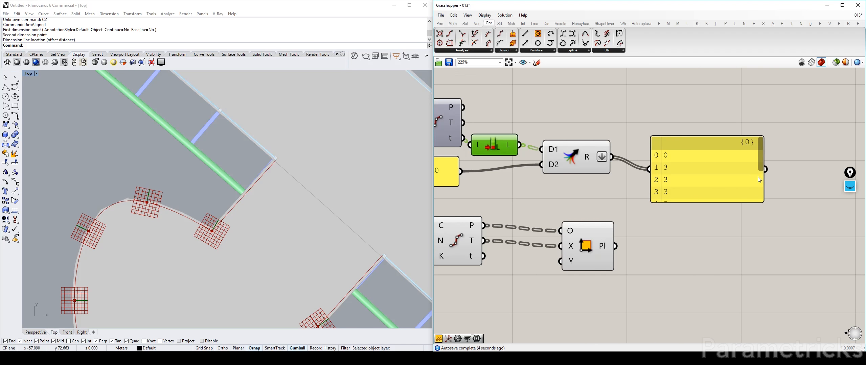
{"action": "left_click_drag", "start_coordinate": [692, 203], "coordinate": [693, 253]}
{"action": "right_click_drag", "start_coordinate": [536, 141], "coordinate": [554, 146]}
{"action": "left_click_drag", "start_coordinate": [708, 174], "coordinate": [806, 157]}
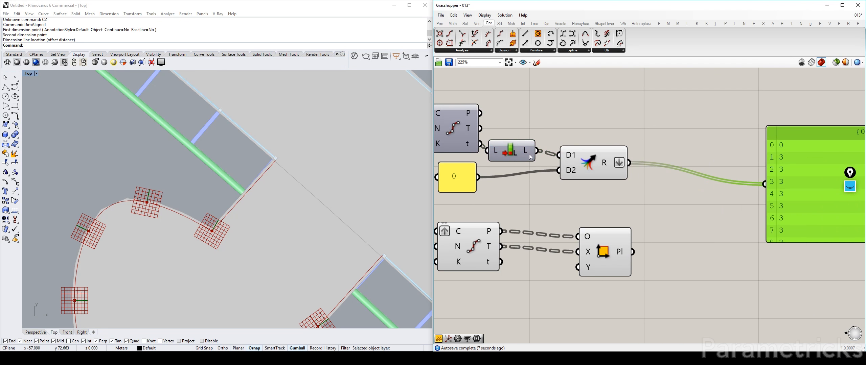
Step: Insert a List Item with flattened list input between List Length and Merge, and delete the panel reading the Merge result
{"action": "left_click_drag", "start_coordinate": [610, 166], "coordinate": [676, 173]}
{"action": "double_click", "coordinate": [585, 137]}
{"action": "type", "text": "item"}
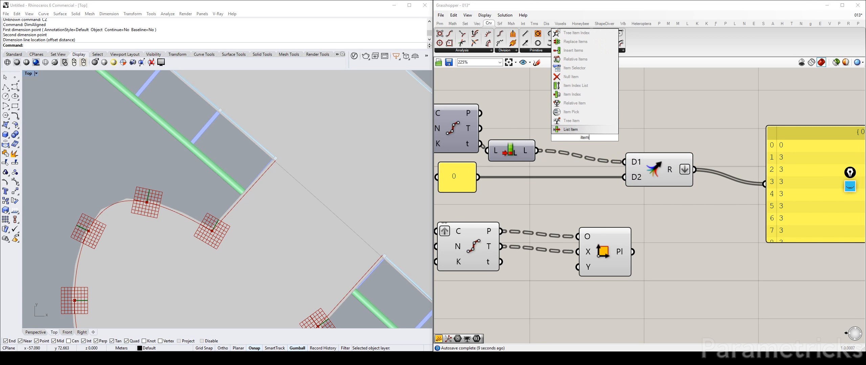
{"action": "left_click", "coordinate": [586, 130]}
{"action": "left_click_drag", "start_coordinate": [537, 151], "coordinate": [639, 165]}
{"action": "right_click", "coordinate": [568, 121]}
{"action": "left_click", "coordinate": [582, 174]}
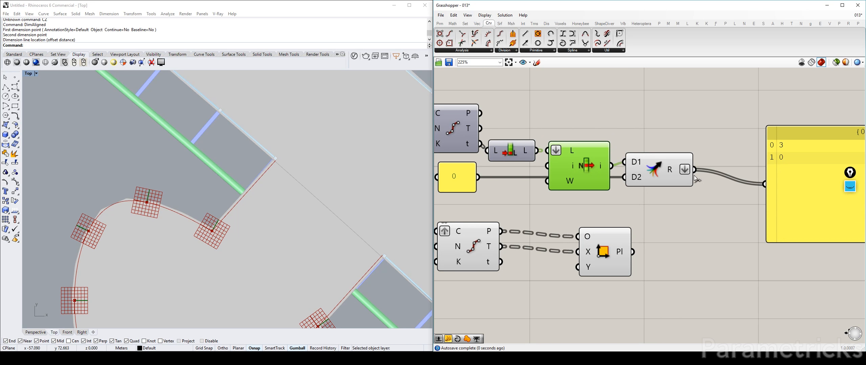
{"action": "left_click", "coordinate": [792, 177]}
{"action": "key", "text": "Delete"}
{"action": "left_click", "coordinate": [567, 166]}
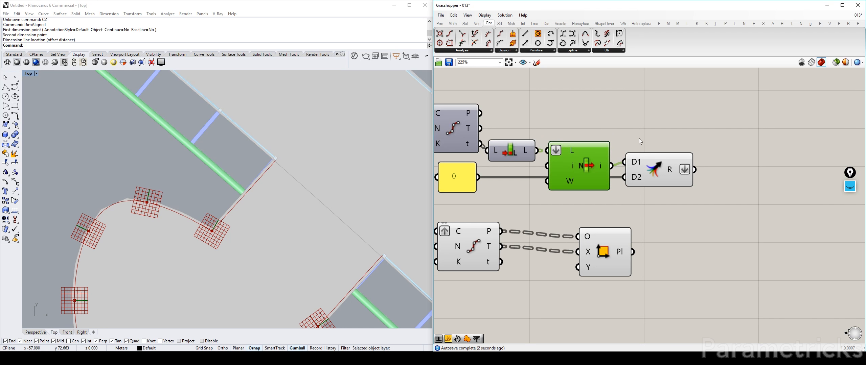
Step: Add a Cull Index component taking its list from the upper Divide Curve's points and its indices from Merge
{"action": "double_click", "coordinate": [650, 125]}
{"action": "type", "text": "cull"}
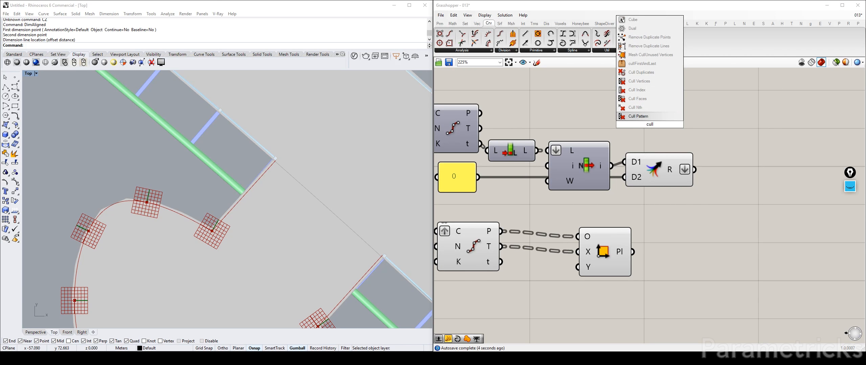
{"action": "left_click", "coordinate": [637, 89]}
{"action": "left_click_drag", "start_coordinate": [479, 113], "coordinate": [623, 109]}
{"action": "left_click_drag", "start_coordinate": [639, 112], "coordinate": [750, 116]}
{"action": "left_click_drag", "start_coordinate": [694, 170], "coordinate": [735, 128]}
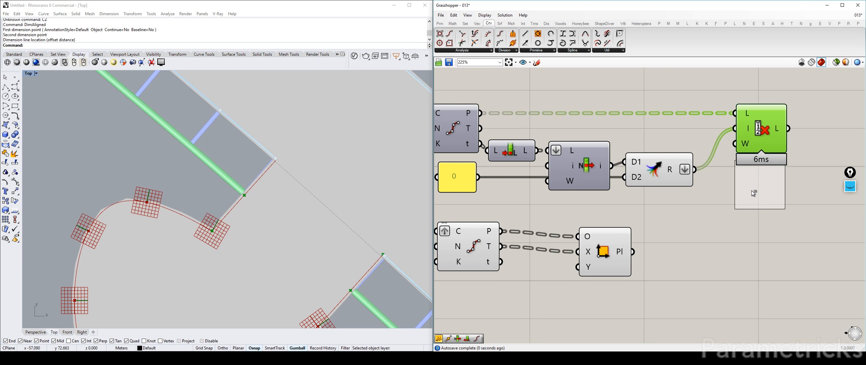
Step: Copy Cull Index below the first one and feed its list from the upper Divide Curve's tangents
{"action": "left_click_drag", "start_coordinate": [751, 191], "coordinate": [756, 190], "text": "alt"}
{"action": "left_click_drag", "start_coordinate": [480, 128], "coordinate": [737, 168]}
{"action": "right_click_drag", "start_coordinate": [740, 199], "coordinate": [638, 198]}
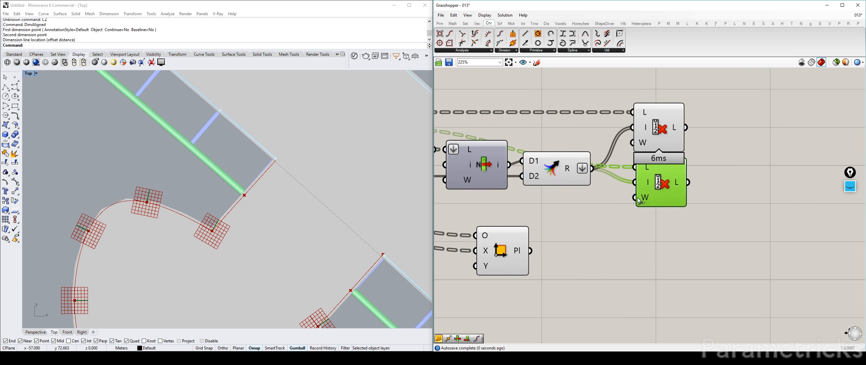
{"action": "left_click", "coordinate": [545, 171]}
Step: Copy the lower Construct Plane beside the Cull Index components, using the culled points as origin and the culled tangents as X axis
{"action": "scroll", "coordinate": [560, 236], "scroll_direction": "down", "scroll_amount": 3}
{"action": "left_click_drag", "start_coordinate": [528, 245], "coordinate": [684, 182], "text": "alt"}
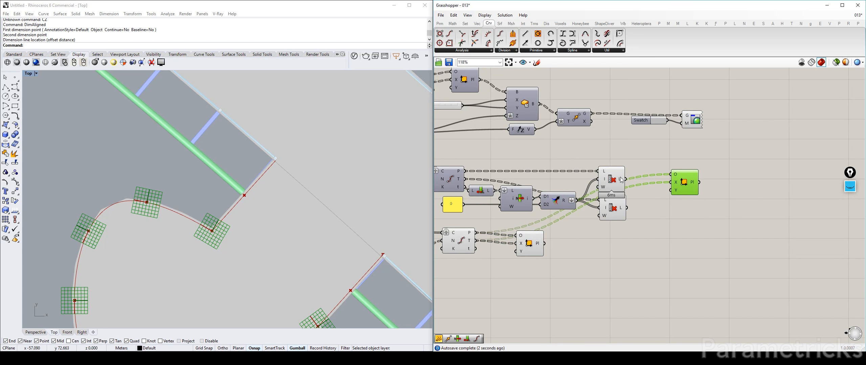
{"action": "left_click_drag", "start_coordinate": [621, 180], "coordinate": [670, 175]}
{"action": "left_click_drag", "start_coordinate": [627, 208], "coordinate": [669, 184]}
{"action": "left_click_drag", "start_coordinate": [626, 234], "coordinate": [604, 157]}
{"action": "right_click_drag", "start_coordinate": [567, 217], "coordinate": [626, 169]}
{"action": "left_click_drag", "start_coordinate": [586, 215], "coordinate": [576, 205]}
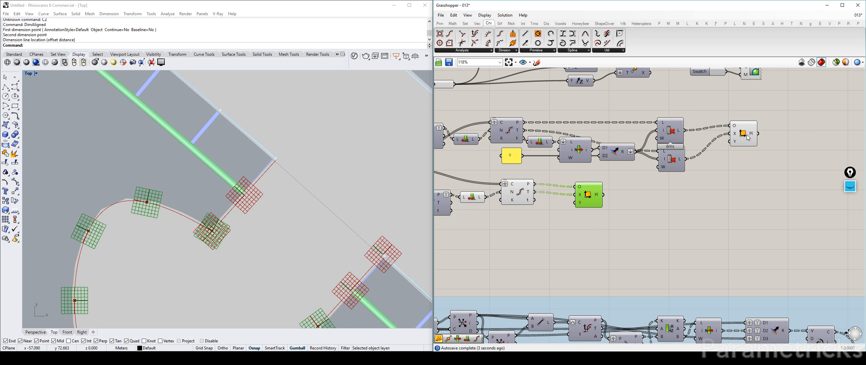
{"action": "left_click_drag", "start_coordinate": [746, 134], "coordinate": [734, 145]}
Step: Examine the culled point list and the culling indices of the upper Cull Index
{"action": "mouse_move", "coordinate": [681, 132]}
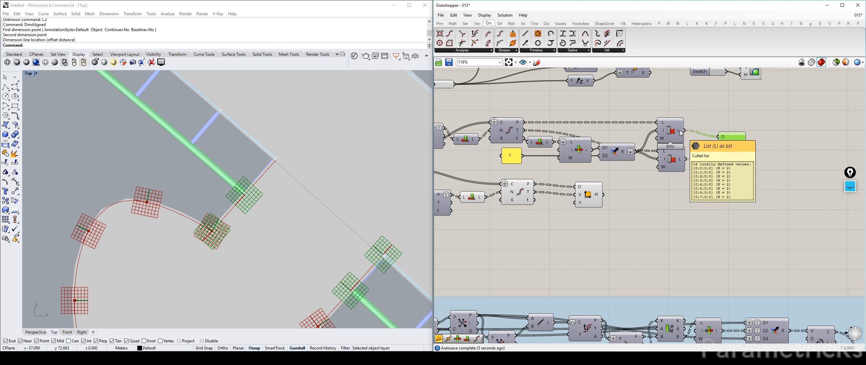
{"action": "scroll", "coordinate": [652, 157], "scroll_direction": "up", "scroll_amount": 1}
{"action": "left_click", "coordinate": [679, 169]}
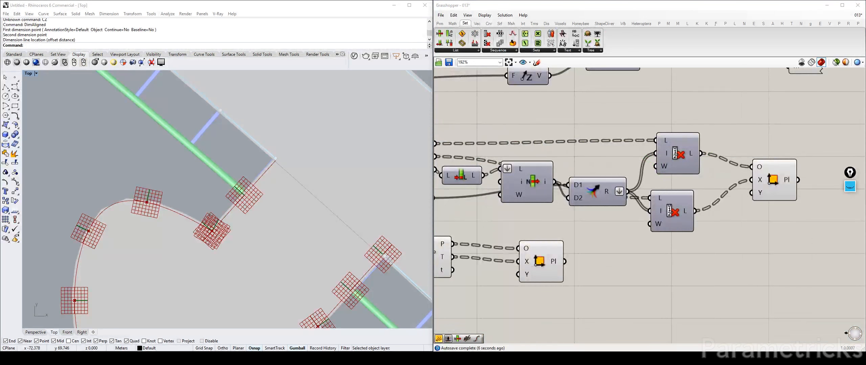
{"action": "left_click", "coordinate": [598, 165]}
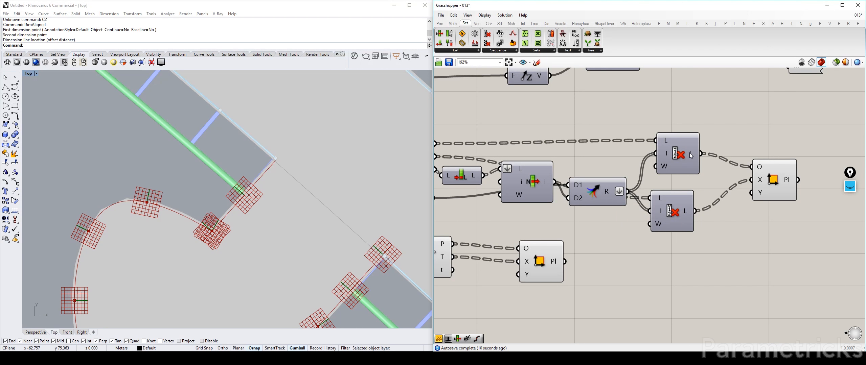
{"action": "left_click_drag", "start_coordinate": [690, 155], "coordinate": [680, 156]}
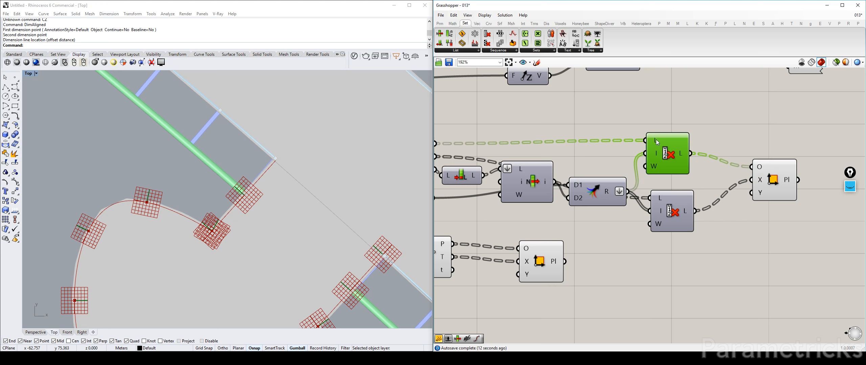
{"action": "mouse_move", "coordinate": [656, 153]}
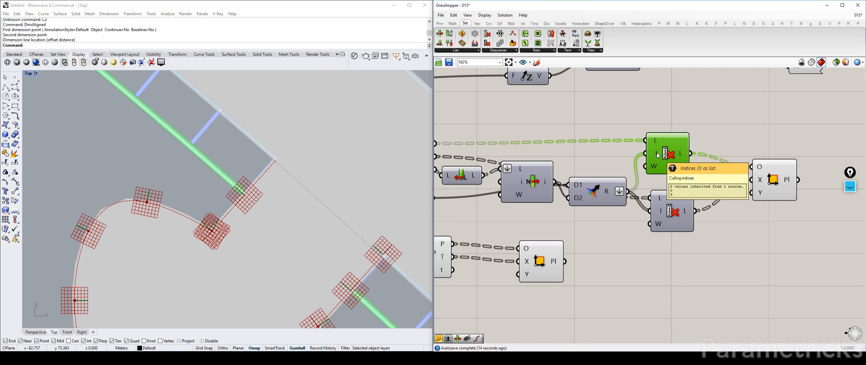
{"action": "right_click_drag", "start_coordinate": [656, 153], "coordinate": [761, 153]}
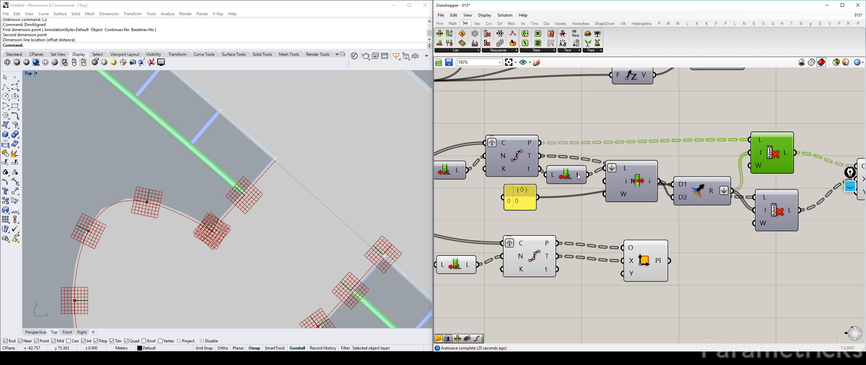
Step: Apply the expression x-1 to the output of the List Length that feeds List Item
{"action": "left_click_drag", "start_coordinate": [627, 170], "coordinate": [628, 179]}
{"action": "right_click", "coordinate": [658, 190]}
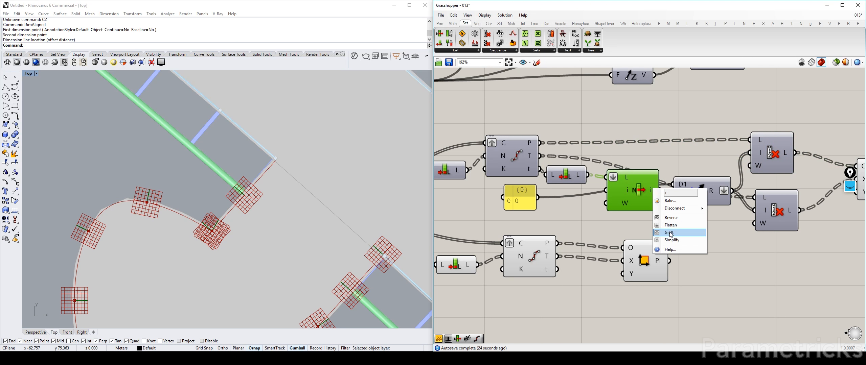
{"action": "right_click", "coordinate": [579, 176]}
{"action": "mouse_move", "coordinate": [609, 225]}
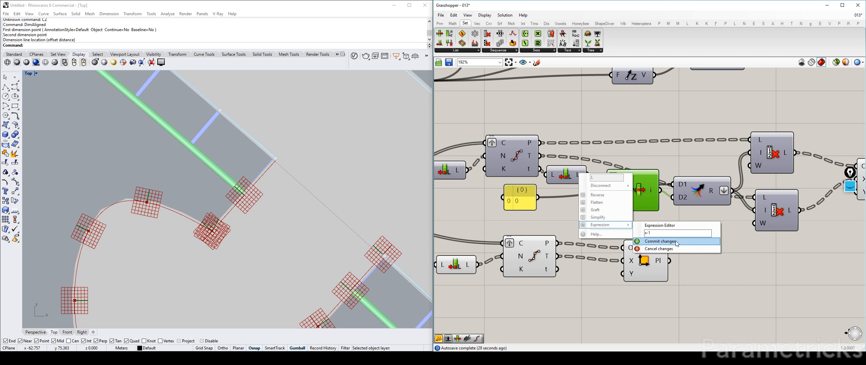
{"action": "left_click", "coordinate": [659, 241]}
Step: Move the upper Construct Plane closer to the two Cull Index components and check its planes on the platform edge
{"action": "right_click_drag", "start_coordinate": [659, 241], "coordinate": [541, 253]}
{"action": "left_click", "coordinate": [765, 192]}
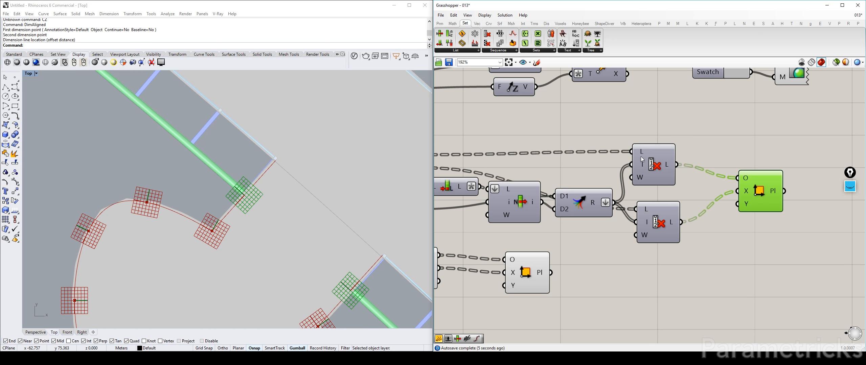
{"action": "left_click_drag", "start_coordinate": [770, 188], "coordinate": [736, 188]}
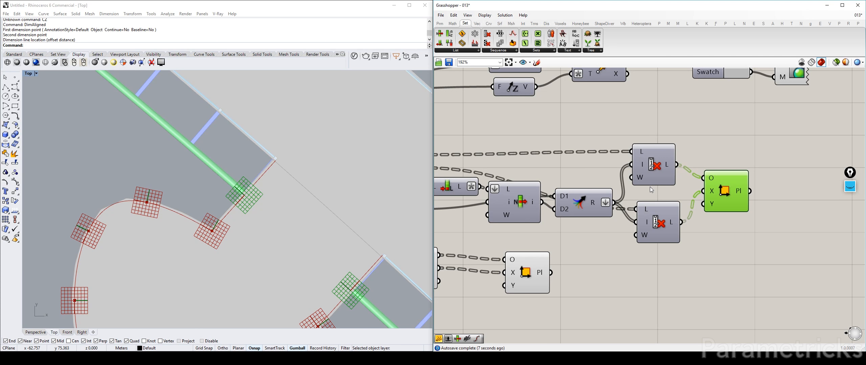
{"action": "scroll", "coordinate": [650, 193], "scroll_direction": "down", "scroll_amount": 2}
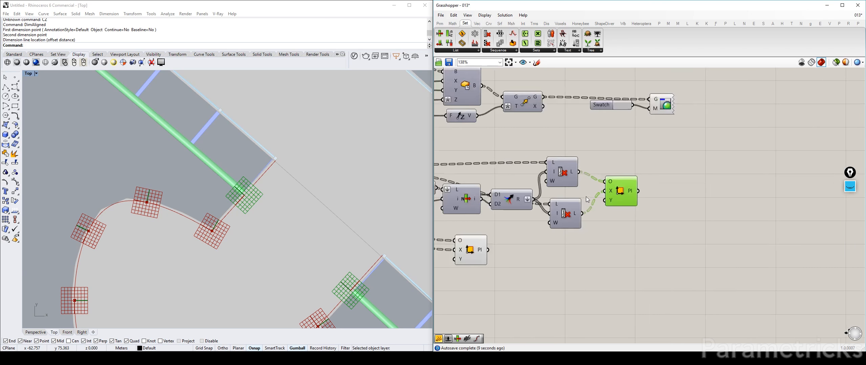
{"action": "scroll", "coordinate": [550, 188], "scroll_direction": "down", "scroll_amount": 2}
{"action": "right_click_drag", "start_coordinate": [551, 188], "coordinate": [666, 197]}
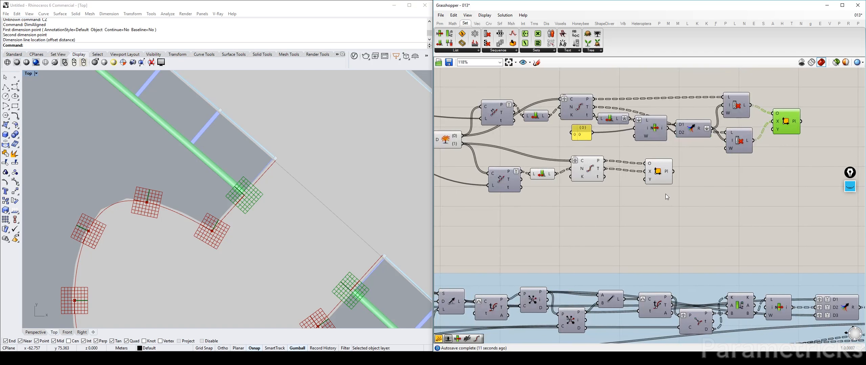
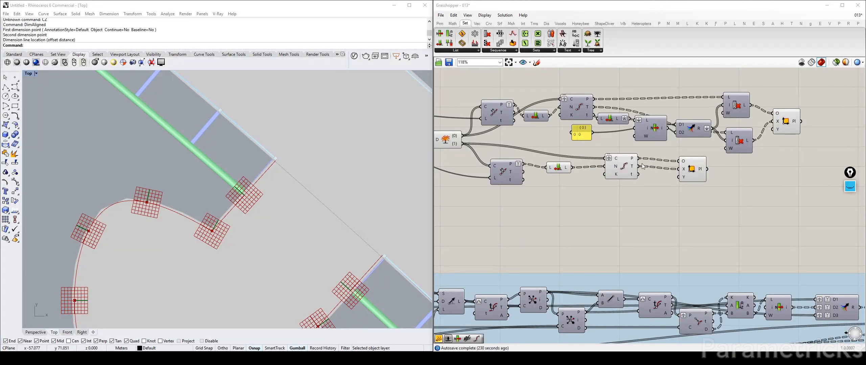
{"action": "left_click", "coordinate": [623, 167]}
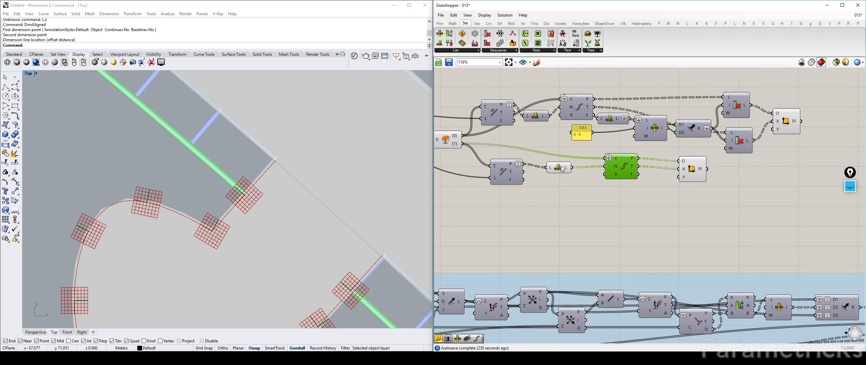
{"action": "left_click", "coordinate": [558, 168]}
{"action": "left_click", "coordinate": [447, 140]}
{"action": "scroll", "coordinate": [607, 138], "scroll_direction": "down", "scroll_amount": 2}
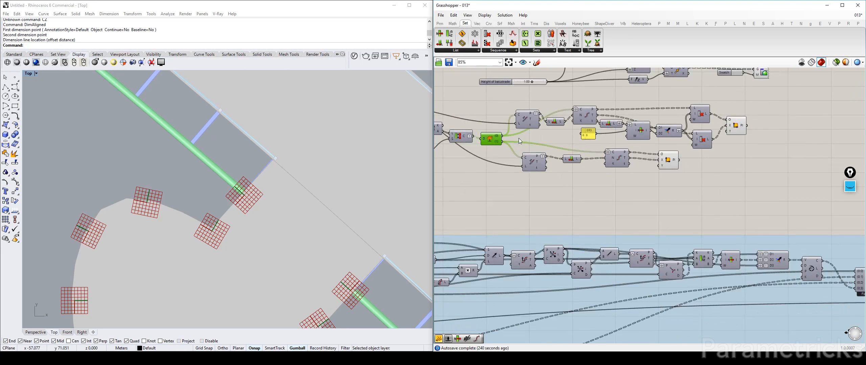
Step: Copy the Center Box from the existing post chain, with its size inputs, beside the upper Construct Plane of the platform balustrade
{"action": "right_click_drag", "start_coordinate": [753, 120], "coordinate": [619, 155]}
{"action": "right_click_drag", "start_coordinate": [502, 118], "coordinate": [571, 153]}
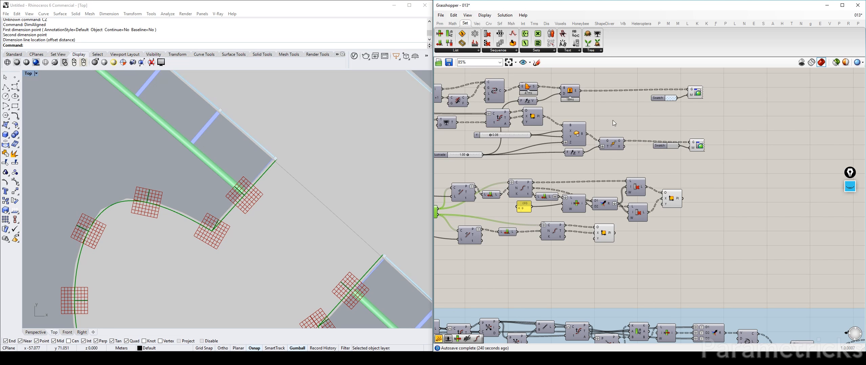
{"action": "left_click", "coordinate": [585, 135]}
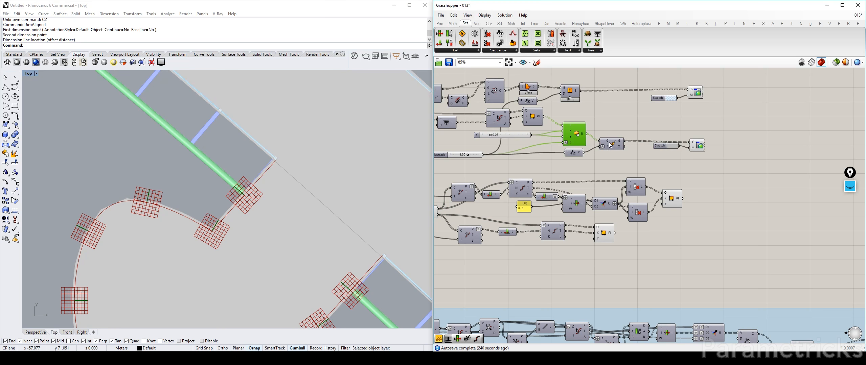
{"action": "left_click_drag", "start_coordinate": [577, 135], "coordinate": [701, 200]}
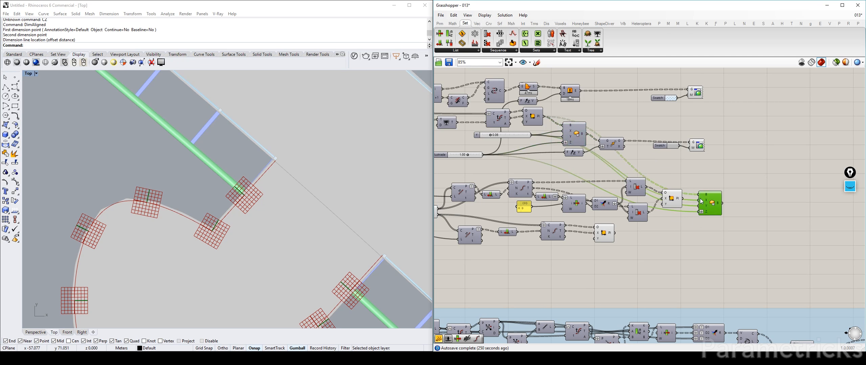
{"action": "left_click", "coordinate": [706, 187]}
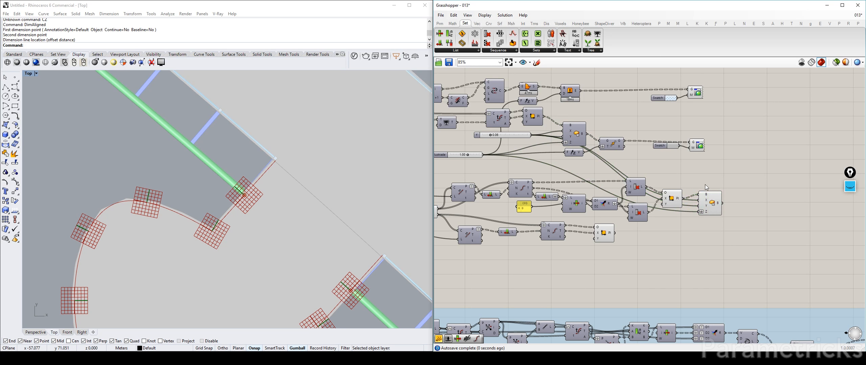
{"action": "left_click_drag", "start_coordinate": [710, 205], "coordinate": [707, 219]}
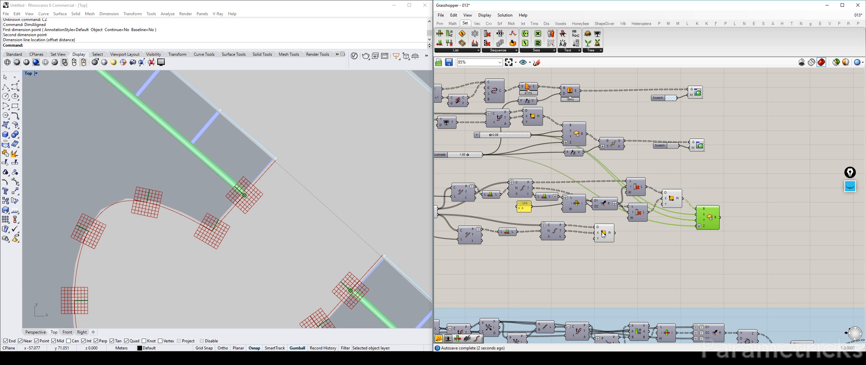
Step: Add a Merge component combining the planes of both Construct Planes and feed its result into the copied box's base input
{"action": "left_click", "coordinate": [694, 183]}
{"action": "double_click", "coordinate": [694, 183]}
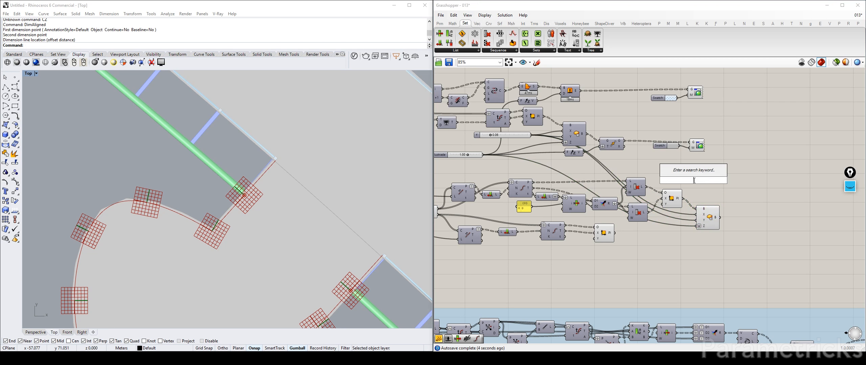
{"action": "type", "text": "merge"}
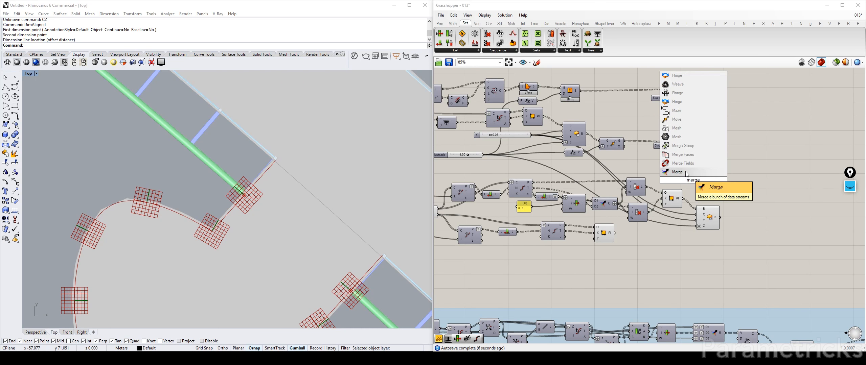
{"action": "left_click", "coordinate": [685, 171]}
{"action": "left_click_drag", "start_coordinate": [683, 199], "coordinate": [682, 177]}
{"action": "left_click_drag", "start_coordinate": [614, 232], "coordinate": [683, 222]}
{"action": "left_click_drag", "start_coordinate": [707, 218], "coordinate": [746, 217]}
{"action": "scroll", "coordinate": [716, 223], "scroll_direction": "up", "scroll_amount": 3}
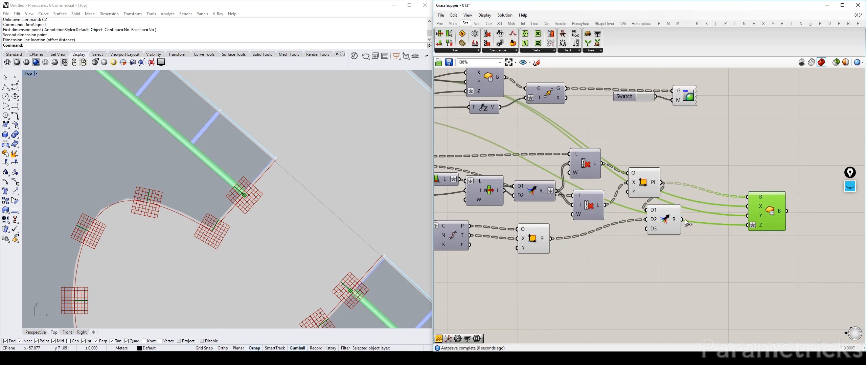
{"action": "left_click_drag", "start_coordinate": [682, 220], "coordinate": [697, 205]}
Step: Hide the previews of both Construct Planes and remove the spare third input from the Merge
{"action": "left_click", "coordinate": [642, 183]}
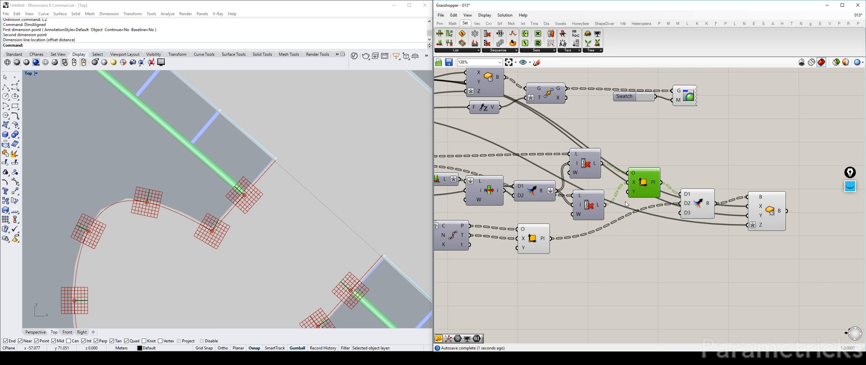
{"action": "left_click", "coordinate": [538, 235]}
{"action": "key", "text": "ctrl+q"}
{"action": "scroll", "coordinate": [697, 213], "scroll_direction": "up", "scroll_amount": 7}
{"action": "left_click", "coordinate": [685, 213]}
{"action": "scroll", "coordinate": [685, 215], "scroll_direction": "down", "scroll_amount": 5}
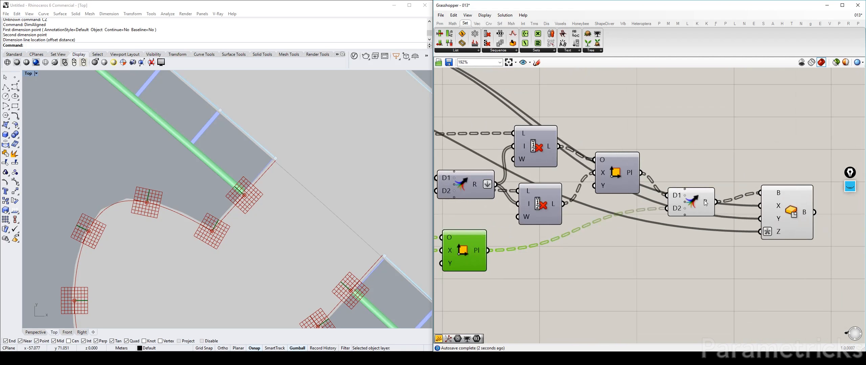
{"action": "left_click", "coordinate": [704, 200]}
{"action": "scroll", "coordinate": [683, 186], "scroll_direction": "down", "scroll_amount": 4}
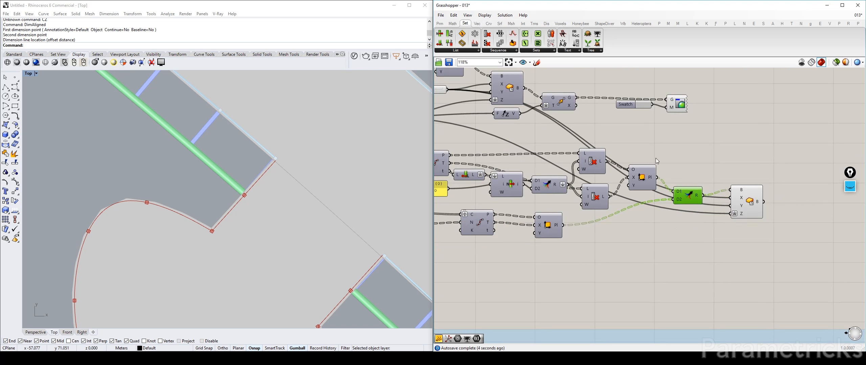
Step: Copy the Move component with its vertical translation beside the copied box and feed the boxes into its geometry input
{"action": "right_click_drag", "start_coordinate": [694, 134], "coordinate": [654, 127]}
{"action": "mouse_move", "coordinate": [703, 185]}
{"action": "left_mouse_down"}
{"action": "mouse_move", "coordinate": [693, 159]}
{"action": "mouse_move", "coordinate": [712, 176]}
{"action": "left_mouse_up"}
{"action": "right_click_drag", "start_coordinate": [597, 124], "coordinate": [617, 149]}
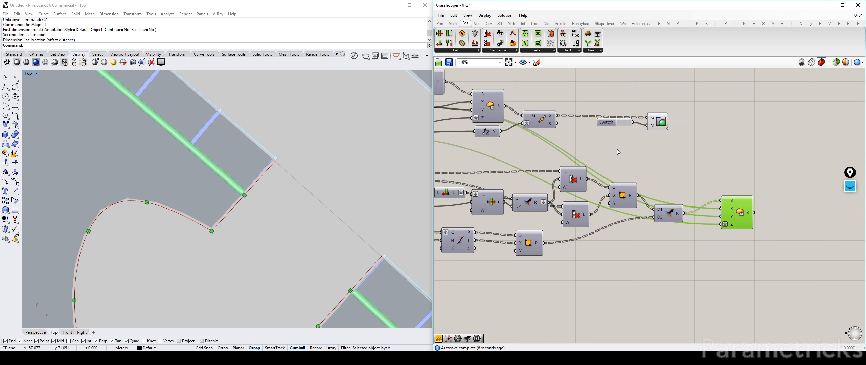
{"action": "left_click_drag", "start_coordinate": [548, 121], "coordinate": [800, 186], "text": "alt"}
{"action": "left_click_drag", "start_coordinate": [753, 212], "coordinate": [774, 181]}
Step: Shift the upper Move, its colour Swatch and Custom Preview sideways so they stand above the copied Move
{"action": "left_click_drag", "start_coordinate": [672, 91], "coordinate": [719, 118]}
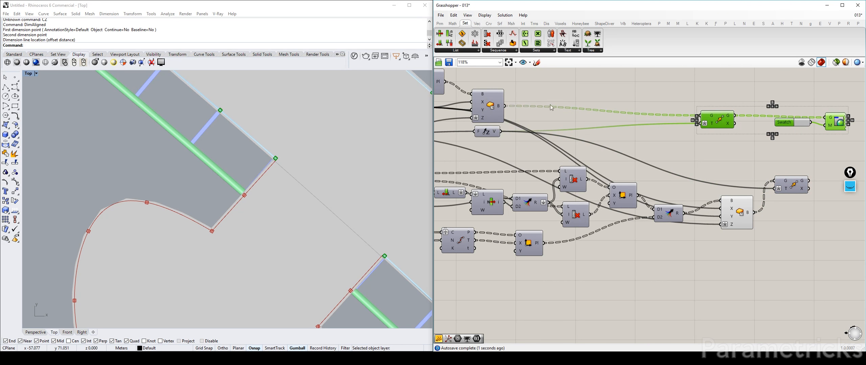
{"action": "right_click_drag", "start_coordinate": [550, 104], "coordinate": [698, 116]}
{"action": "right_click_drag", "start_coordinate": [580, 103], "coordinate": [573, 125]}
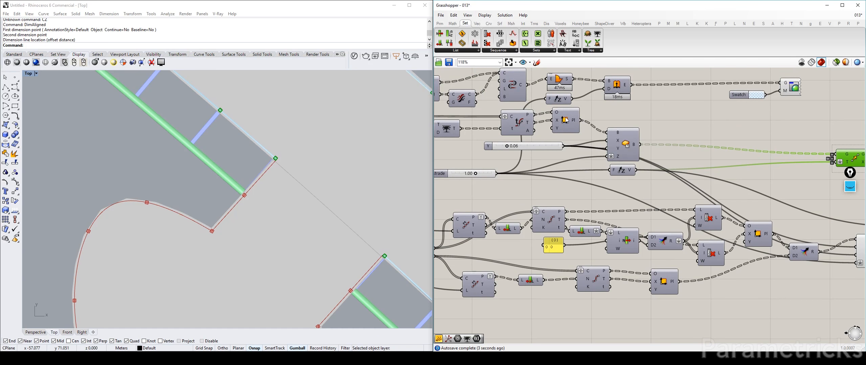
{"action": "right_click_drag", "start_coordinate": [852, 159], "coordinate": [563, 112]}
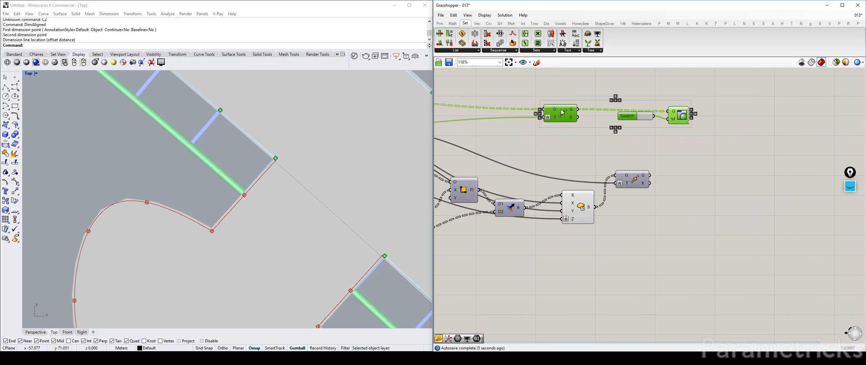
{"action": "scroll", "coordinate": [575, 127], "scroll_direction": "down", "scroll_amount": 3}
{"action": "scroll", "coordinate": [606, 158], "scroll_direction": "up", "scroll_amount": 2}
{"action": "right_click_drag", "start_coordinate": [592, 143], "coordinate": [585, 179]}
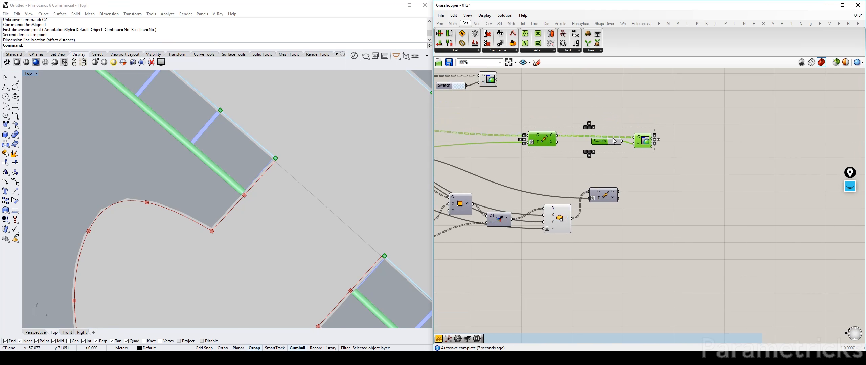
{"action": "left_click_drag", "start_coordinate": [549, 141], "coordinate": [611, 147]}
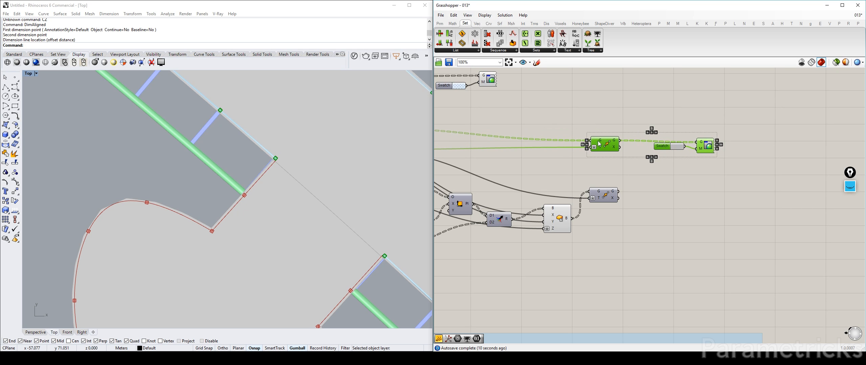
Step: Connect the copied Move to the Custom Preview's flattened geometry input, reposition the preview and Swatch, and hide the copied box's preview
{"action": "left_click_drag", "start_coordinate": [618, 191], "coordinate": [694, 144]}
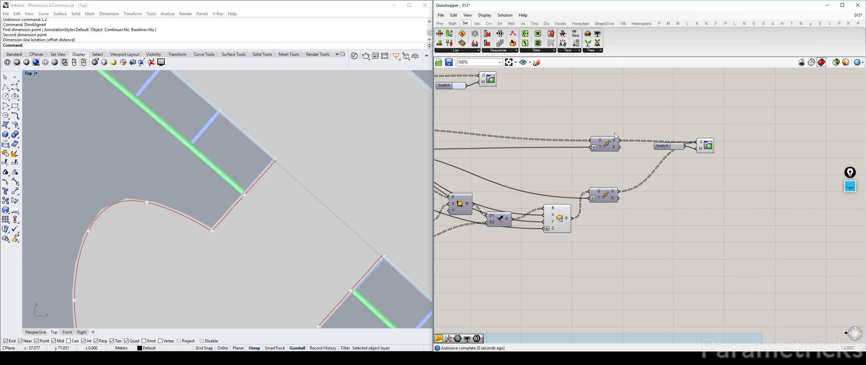
{"action": "right_click", "coordinate": [701, 141]}
{"action": "left_click", "coordinate": [718, 195]}
{"action": "left_click_drag", "start_coordinate": [717, 131], "coordinate": [653, 172]}
{"action": "left_click_drag", "start_coordinate": [709, 143], "coordinate": [727, 175]}
{"action": "left_click", "coordinate": [561, 220]}
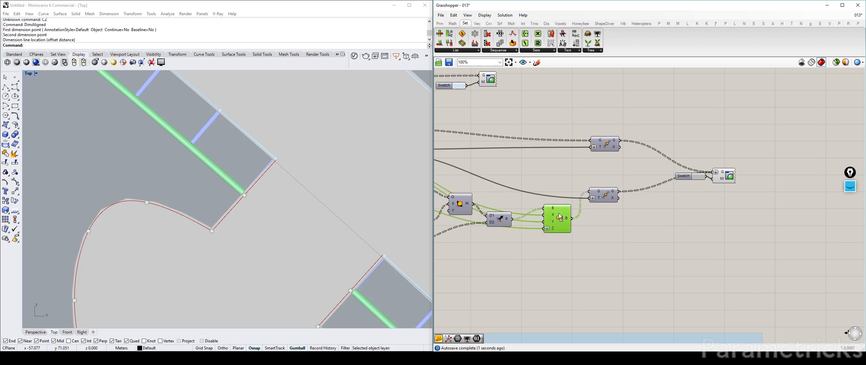
Step: Select the whole balustrade definition above the outer helix group and shift it slightly upward
{"action": "right_click_drag", "start_coordinate": [638, 153], "coordinate": [708, 145]}
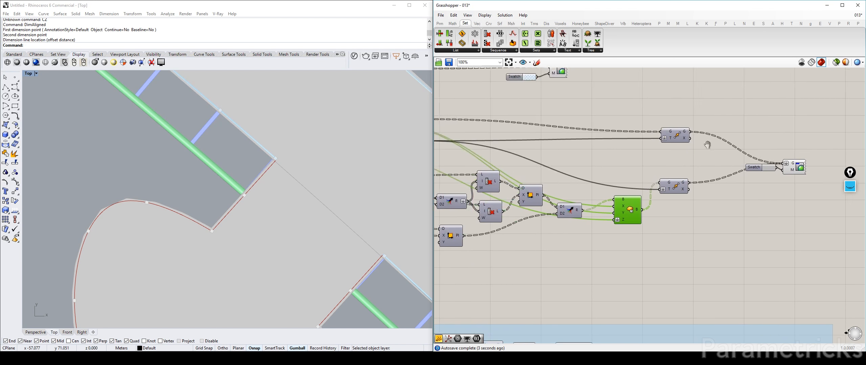
{"action": "scroll", "coordinate": [710, 143], "scroll_direction": "down", "scroll_amount": 2}
{"action": "right_click_drag", "start_coordinate": [575, 140], "coordinate": [708, 147]}
{"action": "right_click_drag", "start_coordinate": [481, 101], "coordinate": [589, 120]}
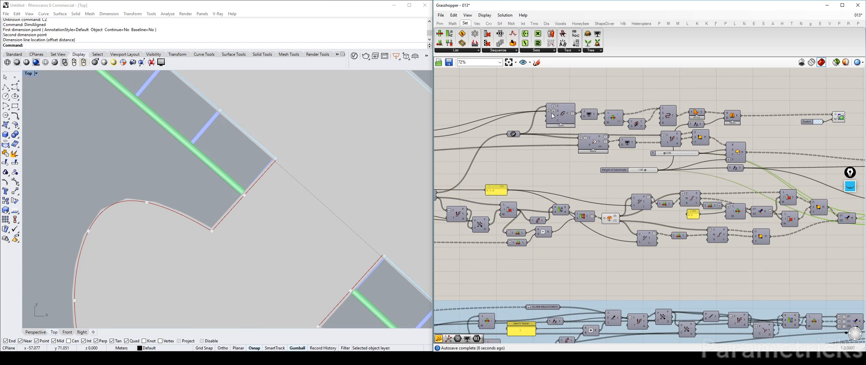
{"action": "right_click_drag", "start_coordinate": [628, 160], "coordinate": [581, 148]}
{"action": "scroll", "coordinate": [580, 147], "scroll_direction": "down", "scroll_amount": 5}
{"action": "right_click_drag", "start_coordinate": [722, 143], "coordinate": [764, 146]}
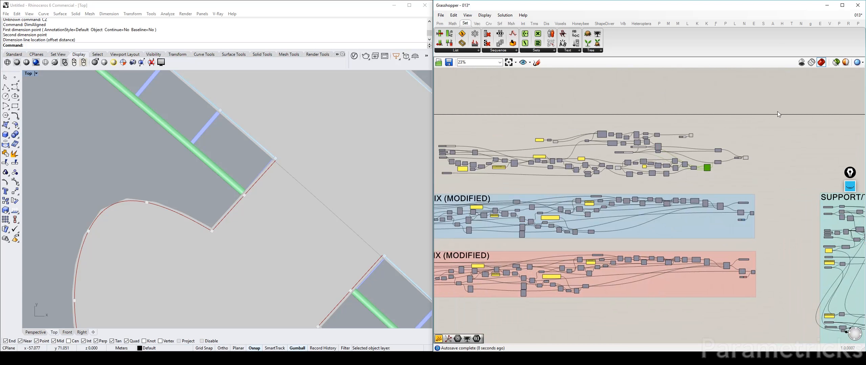
{"action": "right_click_drag", "start_coordinate": [778, 114], "coordinate": [808, 108]}
{"action": "left_click_drag", "start_coordinate": [808, 108], "coordinate": [475, 185]}
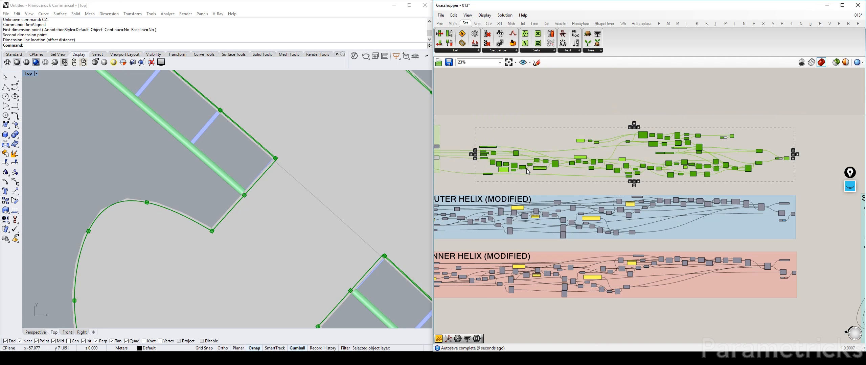
{"action": "left_click_drag", "start_coordinate": [515, 164], "coordinate": [516, 154]}
{"action": "left_click", "coordinate": [636, 87]}
Step: Copy the Offset Curve component from the upper handrail chain into the empty area below the platform edge components
{"action": "scroll", "coordinate": [614, 130], "scroll_direction": "up", "scroll_amount": 3}
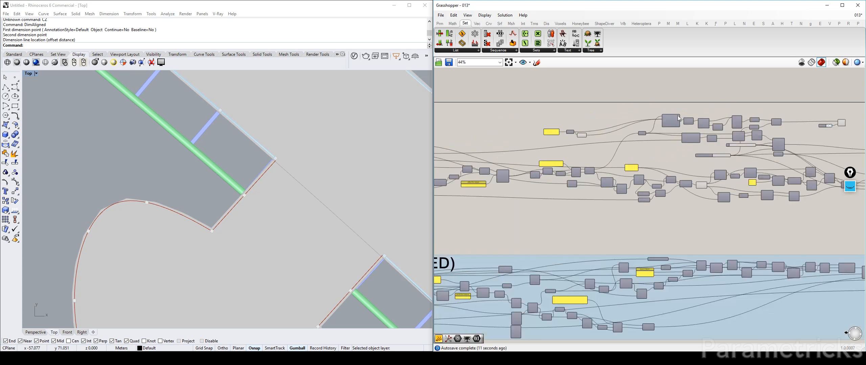
{"action": "scroll", "coordinate": [678, 115], "scroll_direction": "up", "scroll_amount": 3}
{"action": "mouse_move", "coordinate": [678, 116]}
{"action": "right_mouse_down"}
{"action": "mouse_move", "coordinate": [551, 128]}
{"action": "mouse_move", "coordinate": [663, 114]}
{"action": "right_mouse_up"}
{"action": "left_click", "coordinate": [569, 131]}
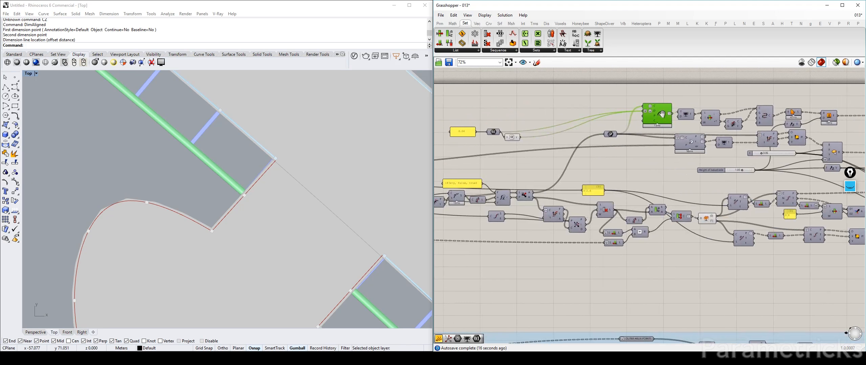
{"action": "right_click_drag", "start_coordinate": [624, 168], "coordinate": [563, 177]}
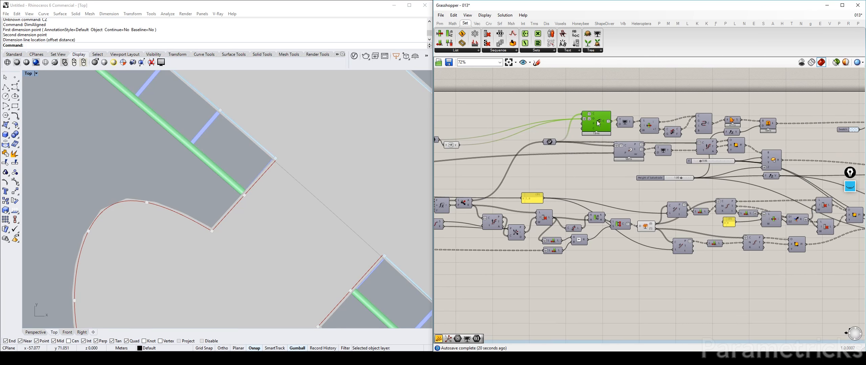
{"action": "key", "text": "ctrl+v"}
{"action": "left_click_drag", "start_coordinate": [615, 248], "coordinate": [641, 281]}
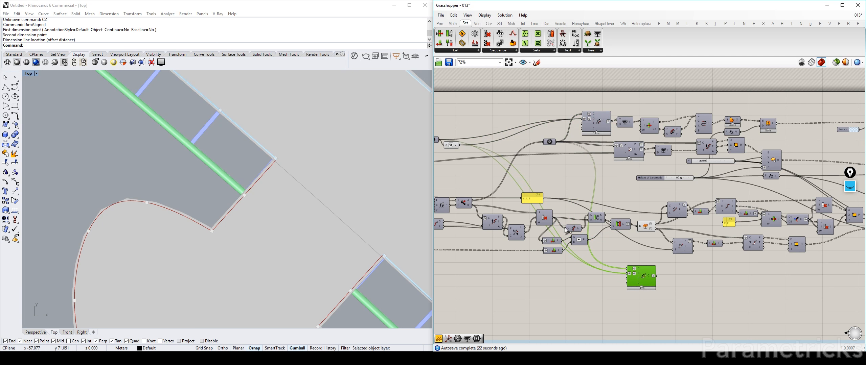
Step: Feed the platform edge curve into the copied Offset Curve, move it closer, and hide the preview of the component splitting the edge curves
{"action": "left_click", "coordinate": [544, 219]}
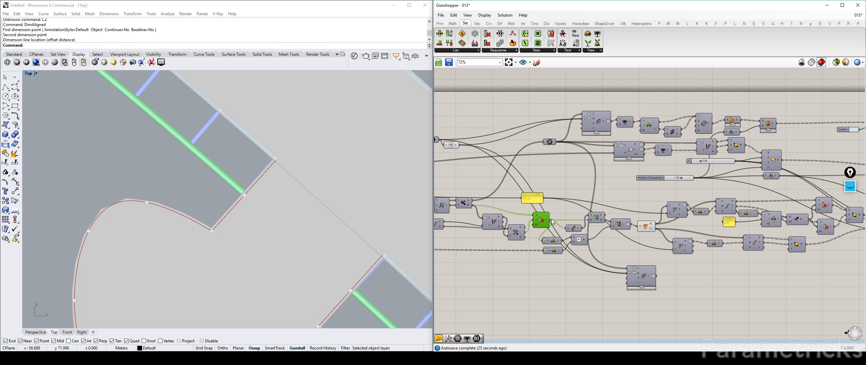
{"action": "left_click", "coordinate": [643, 279]}
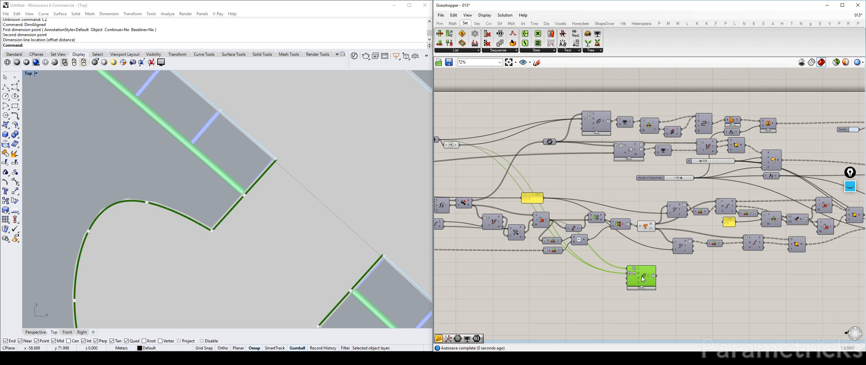
{"action": "left_click_drag", "start_coordinate": [650, 282], "coordinate": [626, 276]}
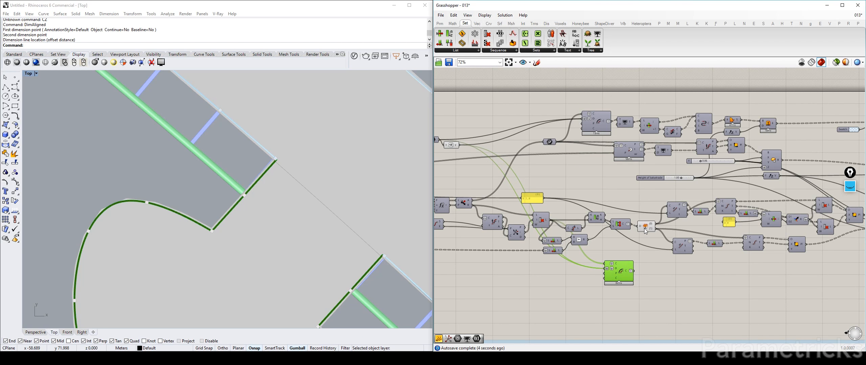
{"action": "left_click", "coordinate": [644, 229]}
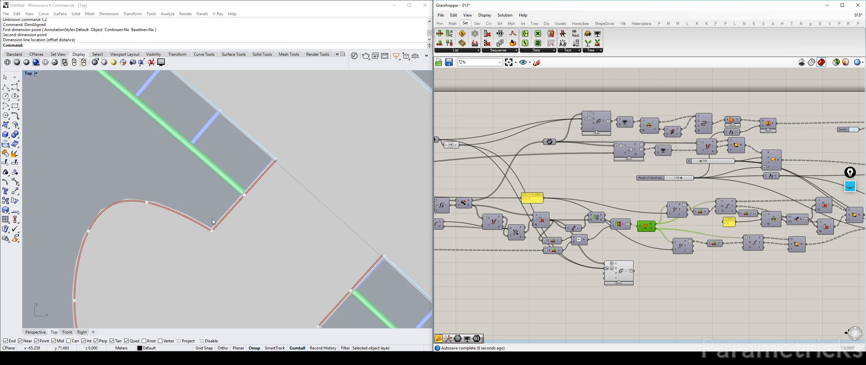
{"action": "scroll", "coordinate": [213, 222], "scroll_direction": "up", "scroll_amount": 5}
{"action": "scroll", "coordinate": [254, 236], "scroll_direction": "down", "scroll_amount": 3}
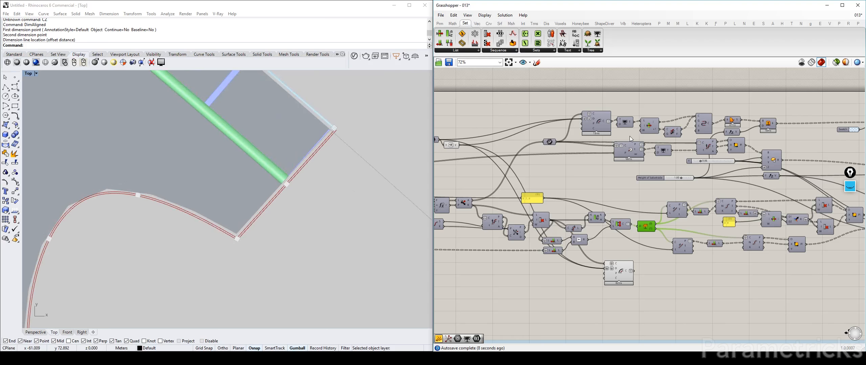
Step: Copy the Trim Tree component beside the copied Offset Curve, connect the offset curves to it, and hide the Offset Curve preview
{"action": "right_click_drag", "start_coordinate": [629, 136], "coordinate": [502, 115]}
{"action": "left_click_drag", "start_coordinate": [493, 115], "coordinate": [525, 256], "text": "alt"}
{"action": "left_click_drag", "start_coordinate": [522, 271], "coordinate": [523, 269]}
{"action": "mouse_move", "coordinate": [520, 272]}
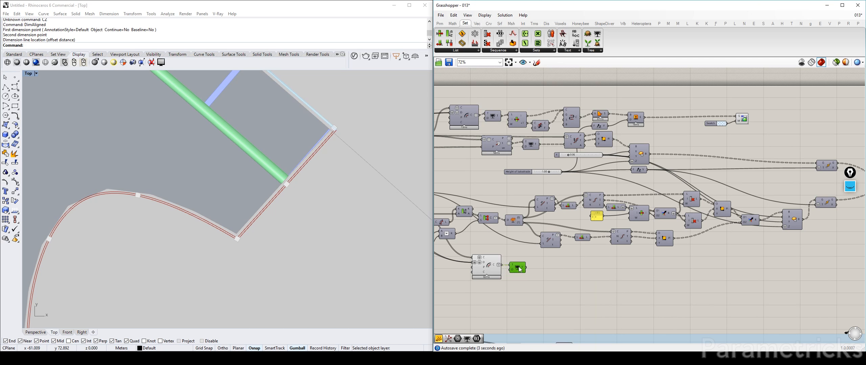
{"action": "left_click", "coordinate": [487, 266]}
Step: Copy the upper chain's List Item, Flip Curve, Connect Curves, Boundary Surfaces and Extrude components below, and connect the trimmed offset curves to the List Item
{"action": "mouse_move", "coordinate": [541, 131]}
{"action": "left_mouse_down"}
{"action": "mouse_move", "coordinate": [547, 198]}
{"action": "mouse_move", "coordinate": [548, 122]}
{"action": "left_mouse_up"}
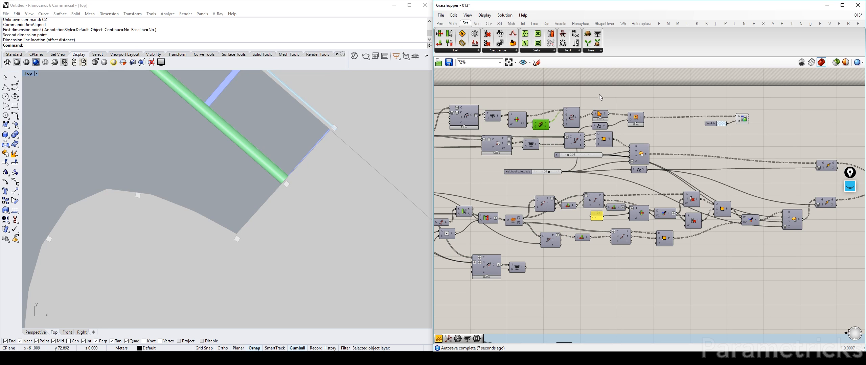
{"action": "left_click_drag", "start_coordinate": [662, 89], "coordinate": [569, 284]}
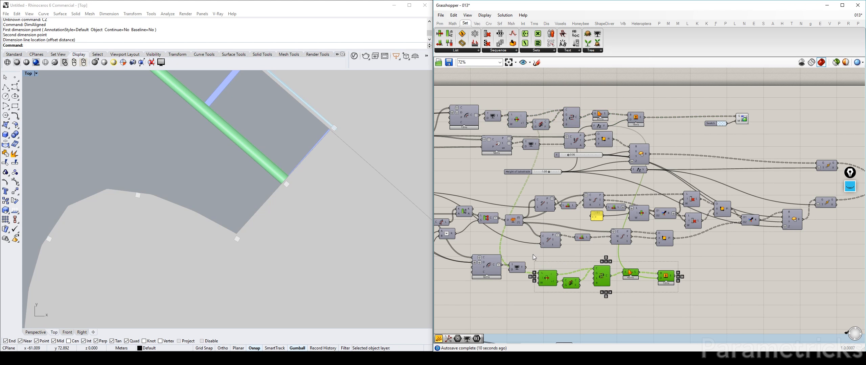
{"action": "left_click", "coordinate": [528, 280]}
{"action": "scroll", "coordinate": [519, 274], "scroll_direction": "up", "scroll_amount": 3}
{"action": "left_click_drag", "start_coordinate": [530, 262], "coordinate": [551, 272]}
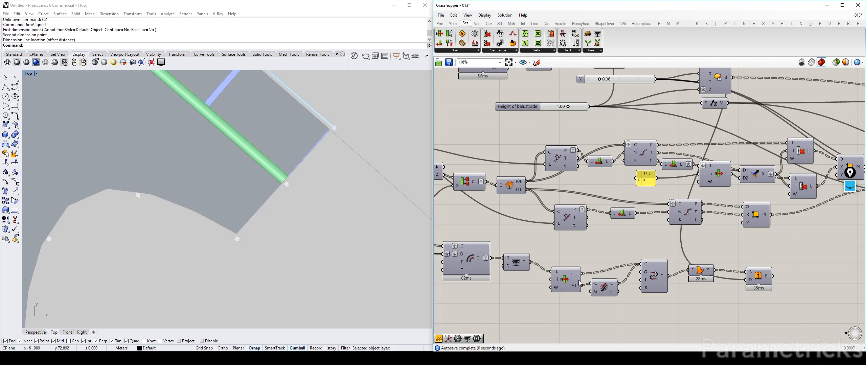
Step: Examine how the copied Connect Curves outlines meet the post at the platform corner
{"action": "right_click_drag", "start_coordinate": [634, 281], "coordinate": [556, 255]}
{"action": "scroll", "coordinate": [557, 255], "scroll_direction": "down", "scroll_amount": 2}
{"action": "left_click_drag", "start_coordinate": [669, 287], "coordinate": [504, 249]}
{"action": "left_click", "coordinate": [516, 266]}
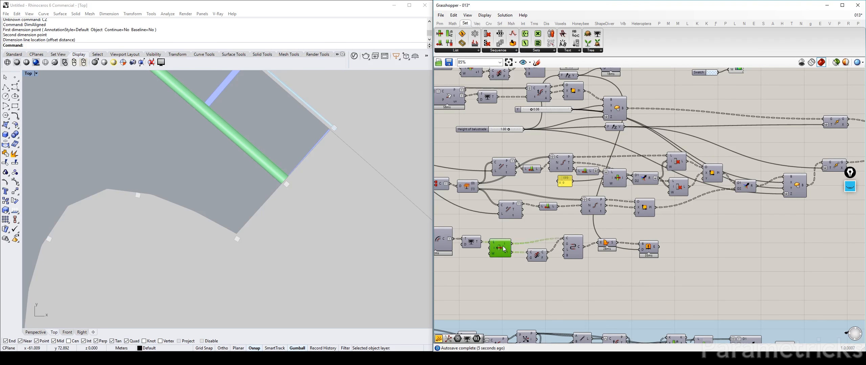
{"action": "left_click", "coordinate": [578, 248]}
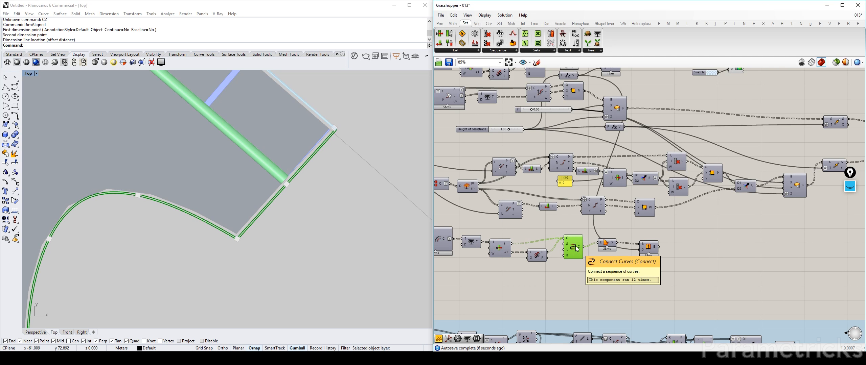
{"action": "scroll", "coordinate": [236, 241], "scroll_direction": "up", "scroll_amount": 8}
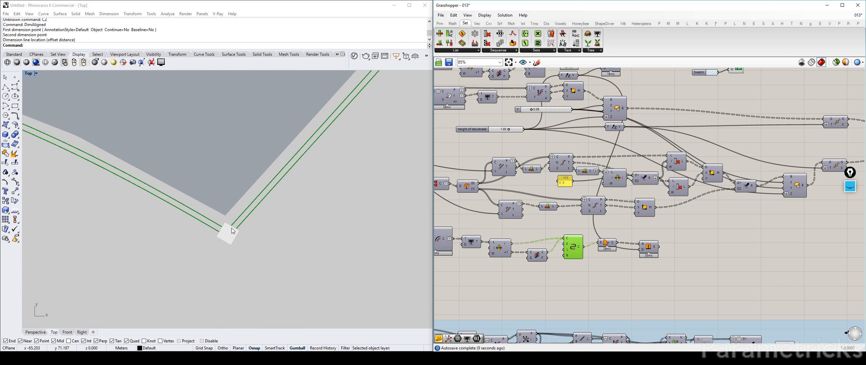
{"action": "scroll", "coordinate": [231, 228], "scroll_direction": "down", "scroll_amount": 4}
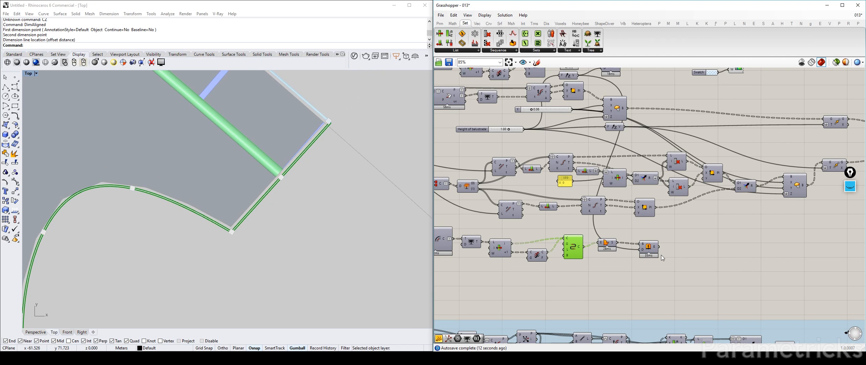
Step: Turn on the preview of the copied Connect Curves and Extrude components
{"action": "left_click", "coordinate": [646, 248]}
{"action": "key", "text": "ctrl+q"}
{"action": "key", "text": "ctrl+q"}
{"action": "key", "text": "ctrl+q"}
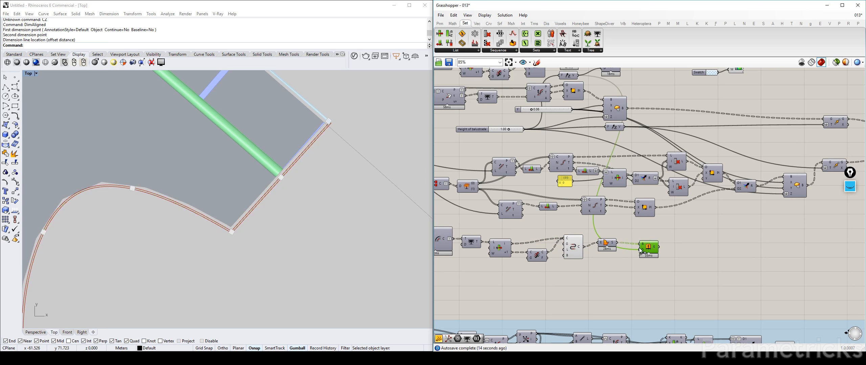
Step: Move the Unit Z component shared by both Extrude components down, between the upper handrail chain and the platform chain
{"action": "right_click_drag", "start_coordinate": [638, 250], "coordinate": [571, 252]}
{"action": "right_click_drag", "start_coordinate": [495, 115], "coordinate": [621, 134]}
{"action": "left_click_drag", "start_coordinate": [594, 108], "coordinate": [582, 177]}
{"action": "right_click_drag", "start_coordinate": [768, 108], "coordinate": [646, 106]}
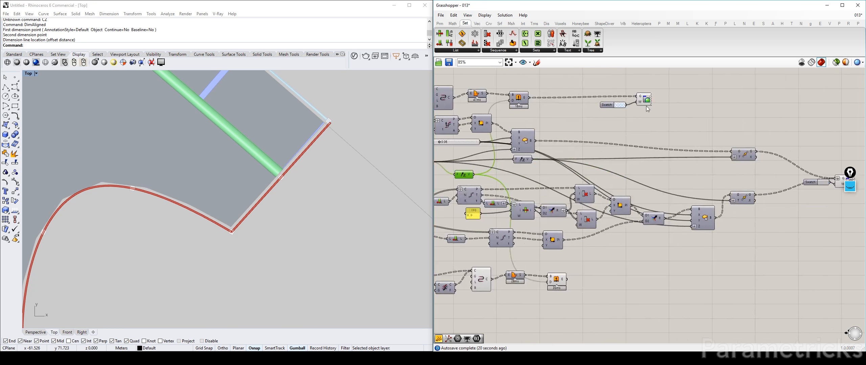
Step: Hide the Connect Curves preview and add the platform's extruded panels to the handrail panels' Custom Preview input
{"action": "left_click", "coordinate": [578, 275]}
{"action": "left_click", "coordinate": [483, 278]}
{"action": "key", "text": "ctrl+q"}
{"action": "left_click", "coordinate": [558, 281]}
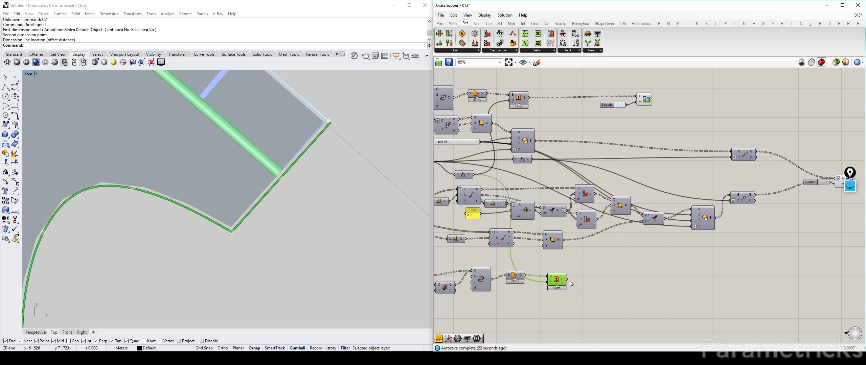
{"action": "left_click_drag", "start_coordinate": [567, 280], "coordinate": [637, 97], "text": "shift"}
Step: Move the panel Custom Preview and its colour swatch to just above the posts' Custom Preview
{"action": "left_click_drag", "start_coordinate": [589, 118], "coordinate": [658, 86]}
{"action": "left_click_drag", "start_coordinate": [644, 98], "coordinate": [801, 114]}
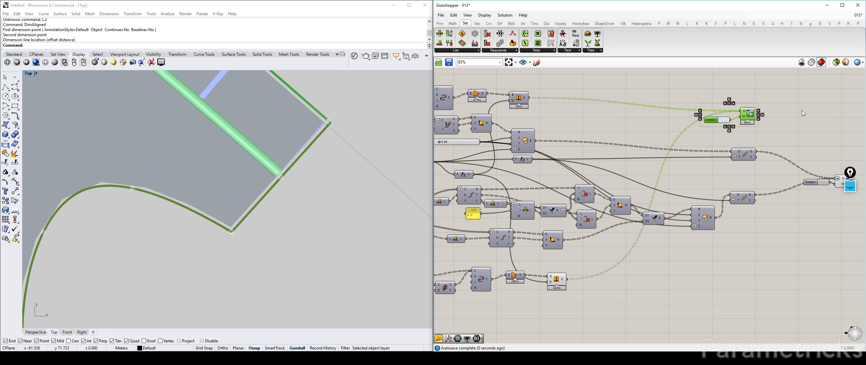
{"action": "right_click_drag", "start_coordinate": [802, 113], "coordinate": [621, 130]}
{"action": "left_click_drag", "start_coordinate": [621, 136], "coordinate": [659, 155]}
{"action": "left_click", "coordinate": [654, 139]}
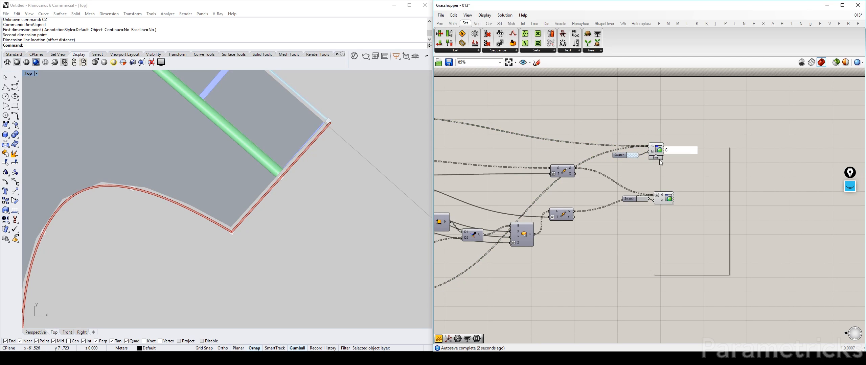
{"action": "left_click", "coordinate": [677, 203]}
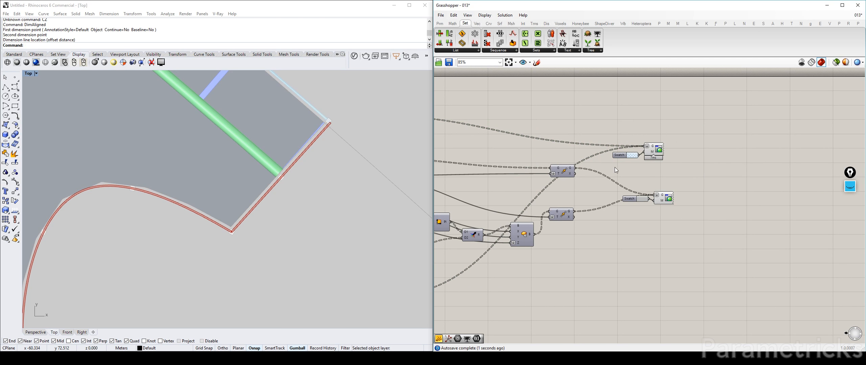
Step: Hide the preview of the platform panels' Extrude component
{"action": "right_click_drag", "start_coordinate": [513, 185], "coordinate": [662, 154]}
{"action": "left_click", "coordinate": [527, 261]}
{"action": "key", "text": "ctrl+q"}
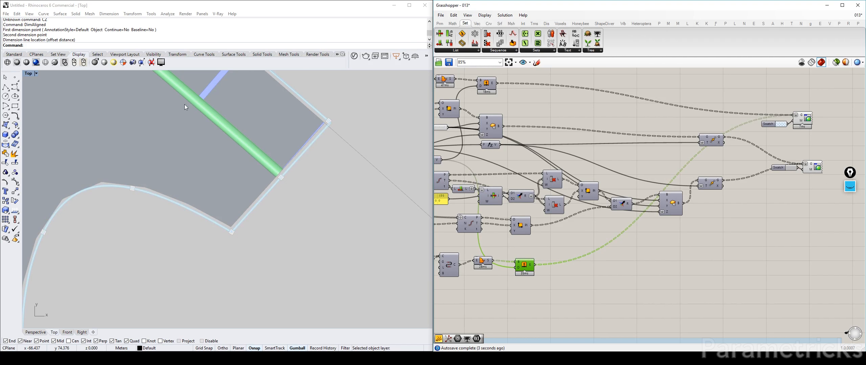
Step: Examine how the glass panels and posts line up along the platform edge and at its corners
{"action": "scroll", "coordinate": [336, 113], "scroll_direction": "up", "scroll_amount": 2}
{"action": "scroll", "coordinate": [334, 117], "scroll_direction": "down", "scroll_amount": 1}
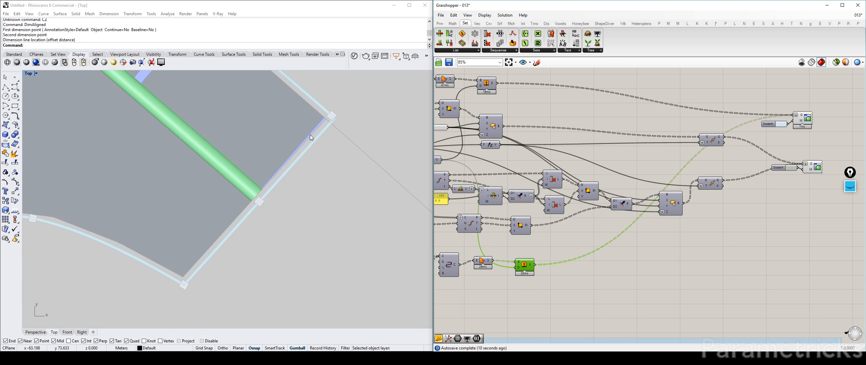
{"action": "scroll", "coordinate": [333, 117], "scroll_direction": "up", "scroll_amount": 3}
{"action": "scroll", "coordinate": [330, 118], "scroll_direction": "down", "scroll_amount": 1}
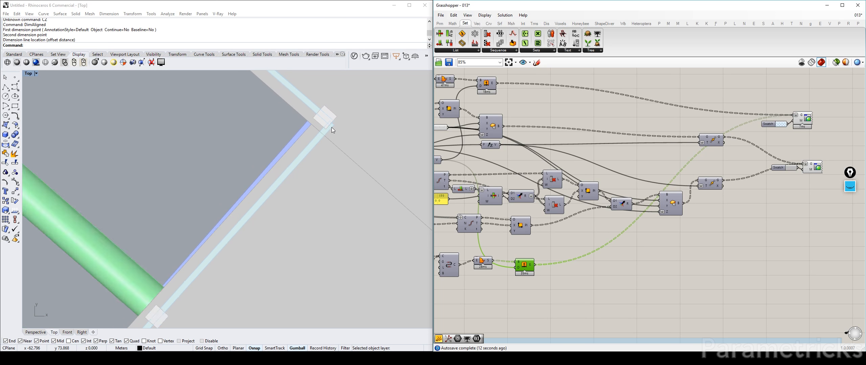
{"action": "scroll", "coordinate": [321, 135], "scroll_direction": "down", "scroll_amount": 3}
{"action": "scroll", "coordinate": [323, 132], "scroll_direction": "up", "scroll_amount": 2}
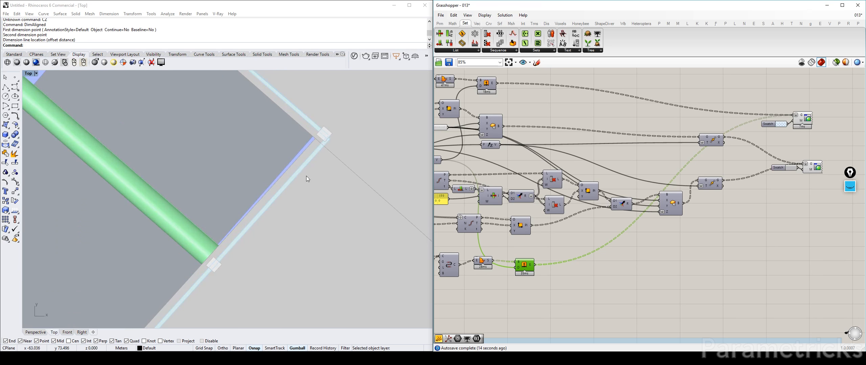
{"action": "scroll", "coordinate": [319, 142], "scroll_direction": "down", "scroll_amount": 3}
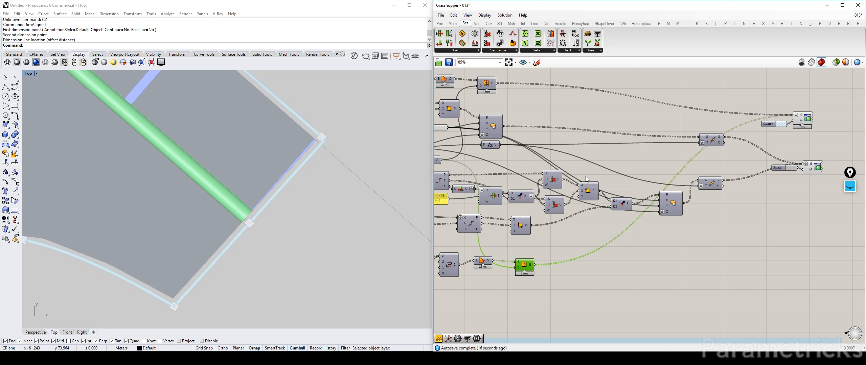
Step: Trace the offset distance panels feeding the balustrade and platform edge curves, and compare them with the platform edge in the model
{"action": "right_click_drag", "start_coordinate": [564, 180], "coordinate": [715, 183]}
{"action": "right_click_drag", "start_coordinate": [490, 92], "coordinate": [621, 138]}
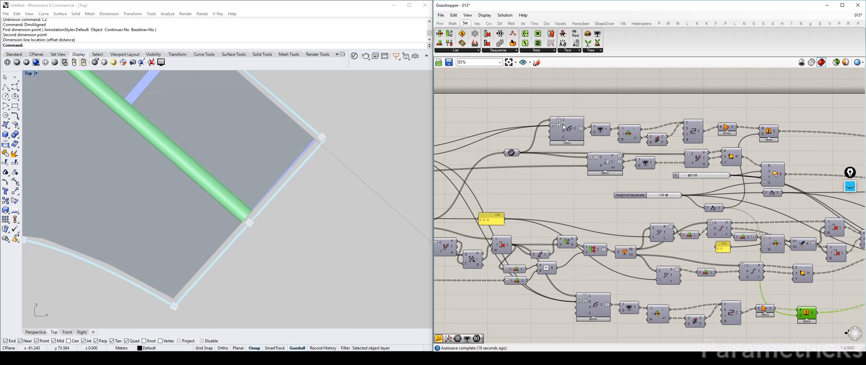
{"action": "right_click_drag", "start_coordinate": [564, 128], "coordinate": [703, 128]}
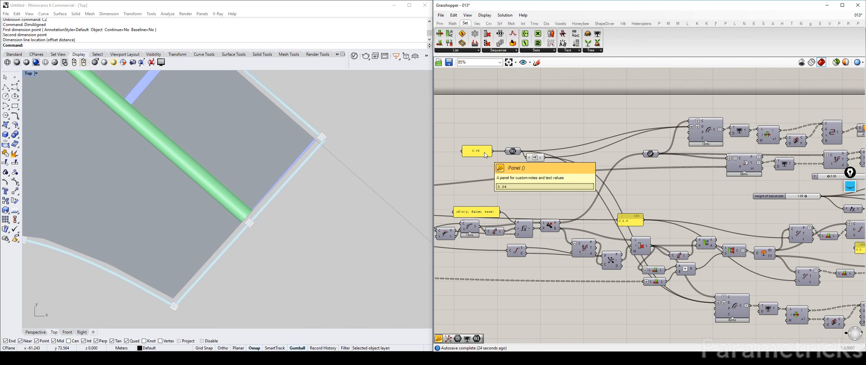
{"action": "right_click_drag", "start_coordinate": [579, 174], "coordinate": [651, 140]}
{"action": "right_click_drag", "start_coordinate": [568, 200], "coordinate": [858, 169]}
{"action": "scroll", "coordinate": [599, 132], "scroll_direction": "up", "scroll_amount": 1}
{"action": "scroll", "coordinate": [521, 155], "scroll_direction": "down", "scroll_amount": 4}
{"action": "right_click_drag", "start_coordinate": [521, 156], "coordinate": [582, 151]}
{"action": "scroll", "coordinate": [683, 177], "scroll_direction": "up", "scroll_amount": 3}
{"action": "right_click_drag", "start_coordinate": [683, 177], "coordinate": [511, 195]}
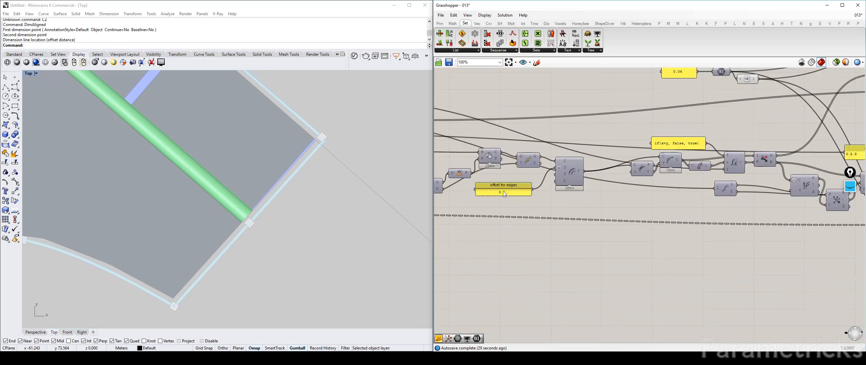
{"action": "scroll", "coordinate": [307, 189], "scroll_direction": "down", "scroll_amount": 2}
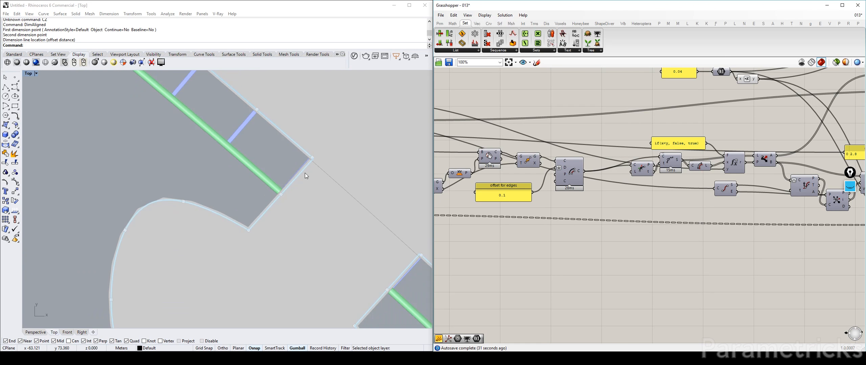
{"action": "scroll", "coordinate": [294, 158], "scroll_direction": "up", "scroll_amount": 1}
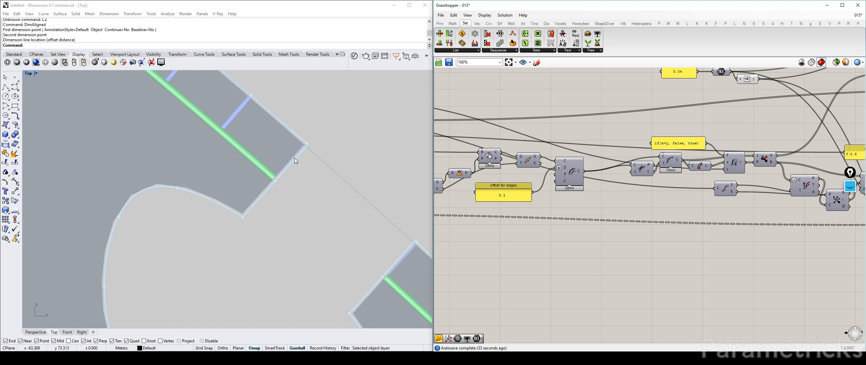
{"action": "scroll", "coordinate": [307, 140], "scroll_direction": "up", "scroll_amount": 3}
Step: Try removing the index panel that feeds the List Item in the platform post chain
{"action": "right_click_drag", "start_coordinate": [724, 172], "coordinate": [532, 165]}
{"action": "right_click_drag", "start_coordinate": [734, 186], "coordinate": [493, 185]}
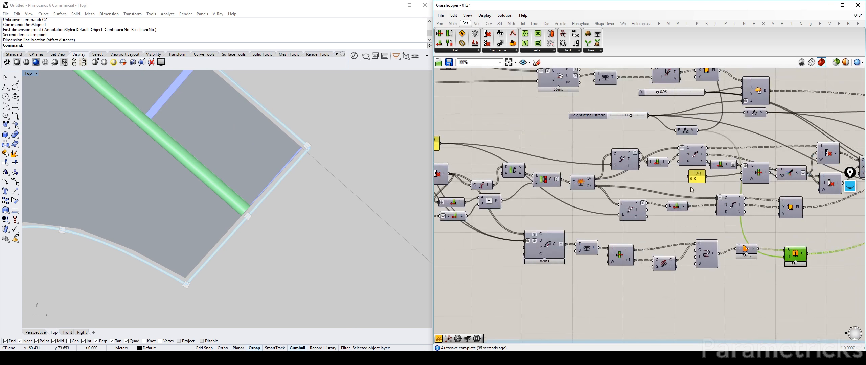
{"action": "right_click_drag", "start_coordinate": [676, 185], "coordinate": [565, 176]}
{"action": "scroll", "coordinate": [564, 176], "scroll_direction": "down", "scroll_amount": 2}
{"action": "scroll", "coordinate": [649, 164], "scroll_direction": "up", "scroll_amount": 3}
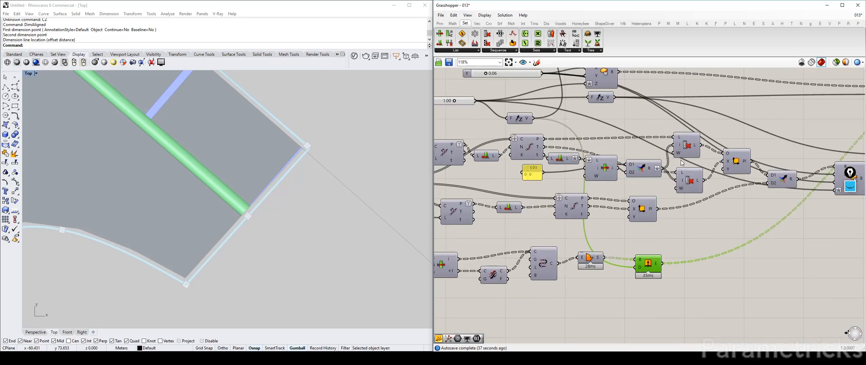
{"action": "mouse_move", "coordinate": [689, 144]}
{"action": "left_mouse_down"}
{"action": "mouse_move", "coordinate": [680, 137]}
{"action": "mouse_move", "coordinate": [681, 145]}
{"action": "left_mouse_up"}
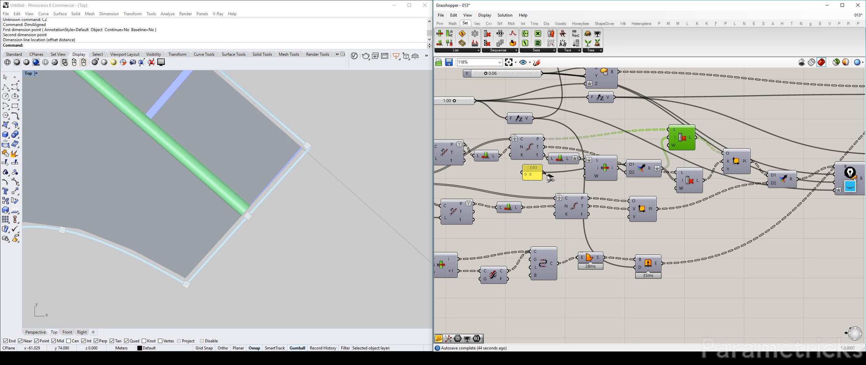
{"action": "left_click_drag", "start_coordinate": [538, 178], "coordinate": [542, 179]}
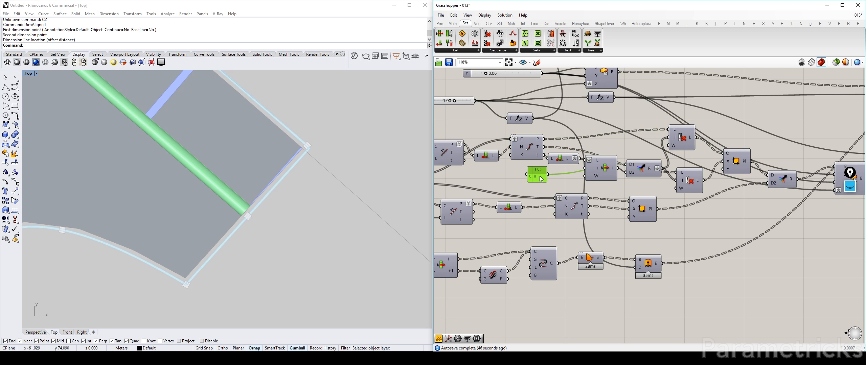
{"action": "key", "text": "Delete"}
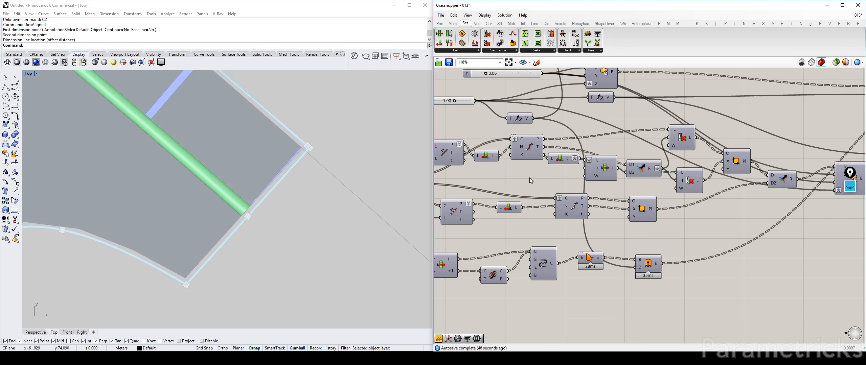
Step: Inspect the posts at the platform corner and undo the deletion of the List Item's index panel
{"action": "scroll", "coordinate": [306, 148], "scroll_direction": "up", "scroll_amount": 3}
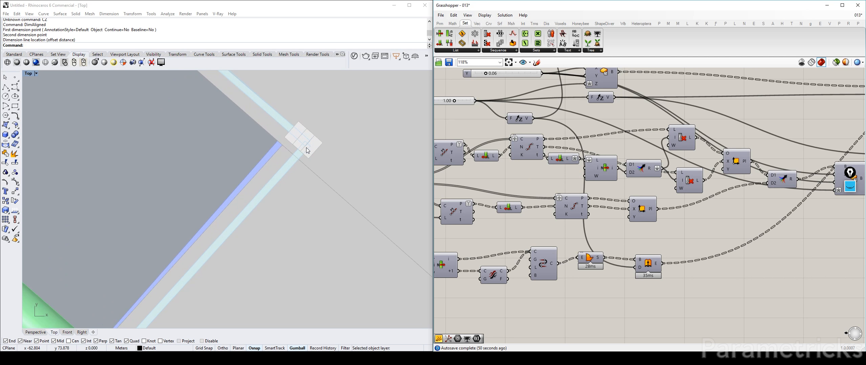
{"action": "scroll", "coordinate": [306, 148], "scroll_direction": "down", "scroll_amount": 1}
{"action": "scroll", "coordinate": [305, 144], "scroll_direction": "up", "scroll_amount": 2}
{"action": "scroll", "coordinate": [298, 139], "scroll_direction": "down", "scroll_amount": 1}
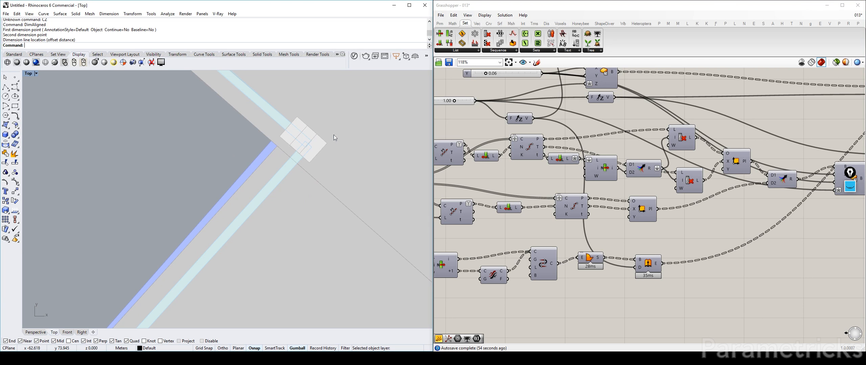
{"action": "scroll", "coordinate": [303, 132], "scroll_direction": "down", "scroll_amount": 2}
{"action": "left_click", "coordinate": [520, 185]}
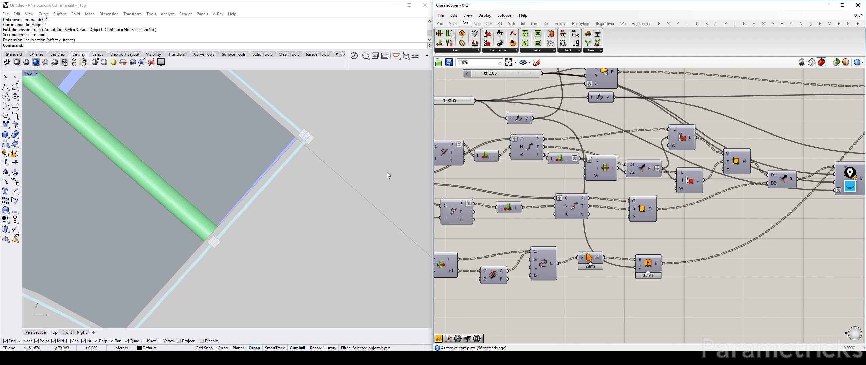
{"action": "double_click", "coordinate": [524, 179]}
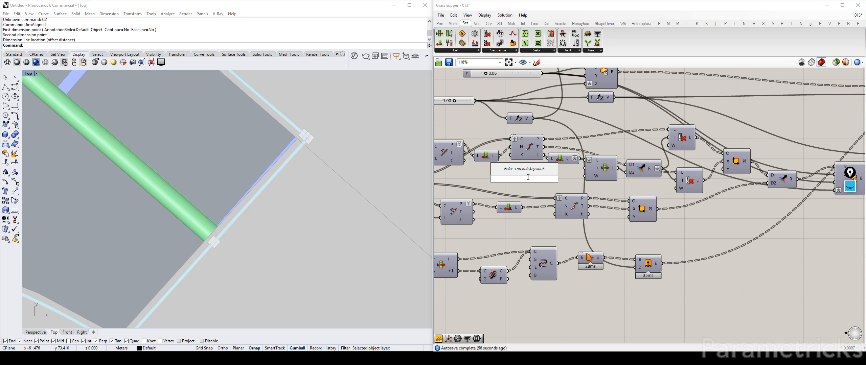
{"action": "key", "text": "Escape"}
{"action": "key", "text": "ctrl+z"}
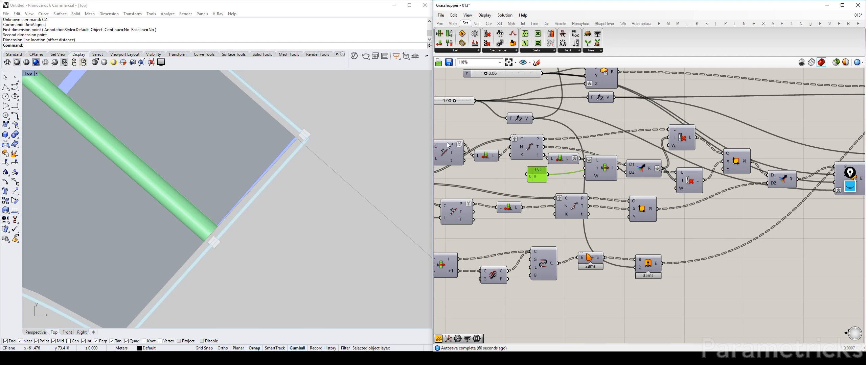
Step: Switch the model from the Top view to a maximized Perspective view showing the whole bridge
{"action": "double_click", "coordinate": [30, 74]}
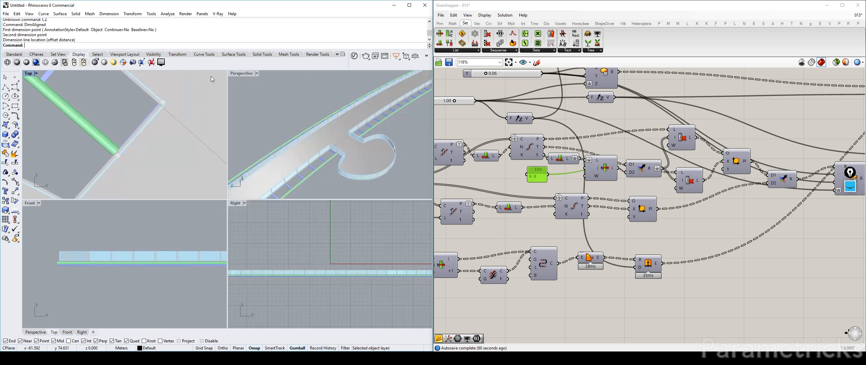
{"action": "double_click", "coordinate": [249, 74]}
{"action": "right_click_drag", "start_coordinate": [391, 217], "coordinate": [324, 167]}
{"action": "scroll", "coordinate": [310, 198], "scroll_direction": "down", "scroll_amount": 6}
{"action": "scroll", "coordinate": [324, 168], "scroll_direction": "down", "scroll_amount": 15}
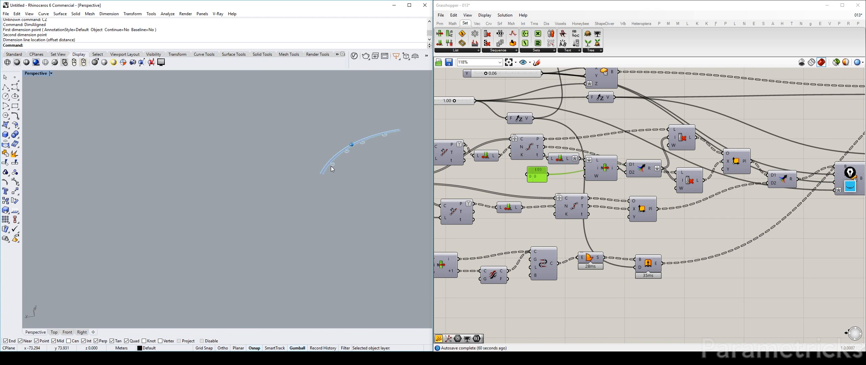
Step: Show the whole bridge in Rendered display mode and deselect the index panel in the balustrade definition
{"action": "right_click_drag", "start_coordinate": [392, 162], "coordinate": [348, 200], "text": "shift"}
{"action": "left_click", "coordinate": [53, 74]}
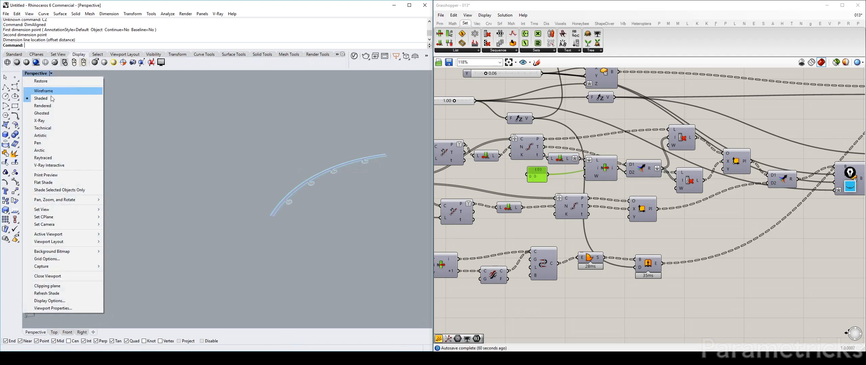
{"action": "left_click", "coordinate": [52, 110]}
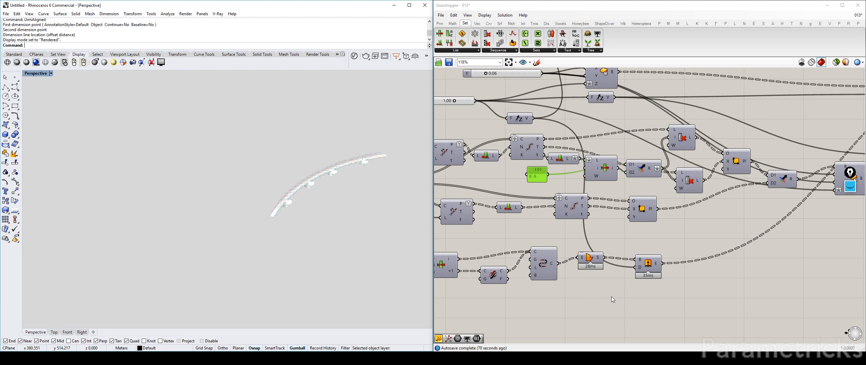
{"action": "left_click", "coordinate": [656, 305]}
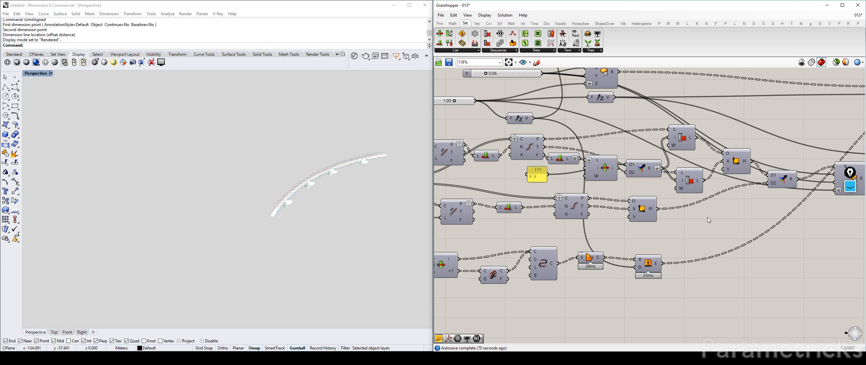
{"action": "scroll", "coordinate": [708, 217], "scroll_direction": "down", "scroll_amount": 1}
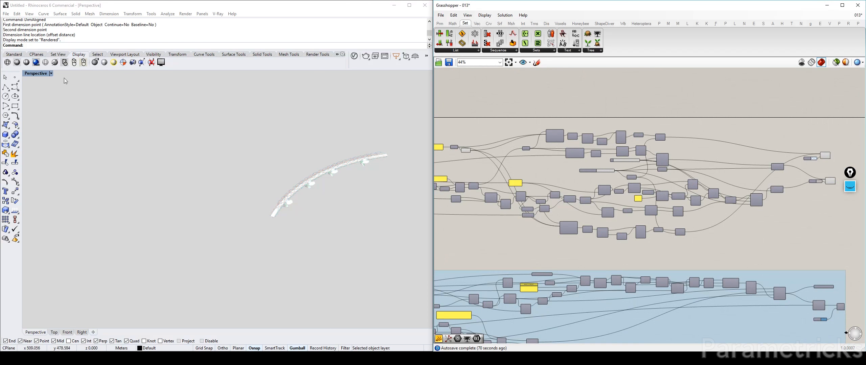
Step: Switch the Perspective view to Shaded, frame the stairs and first round platform, and set the display mode to Rendered
{"action": "left_click", "coordinate": [51, 74]}
{"action": "left_click", "coordinate": [41, 98]}
{"action": "scroll", "coordinate": [310, 201], "scroll_direction": "up", "scroll_amount": 4}
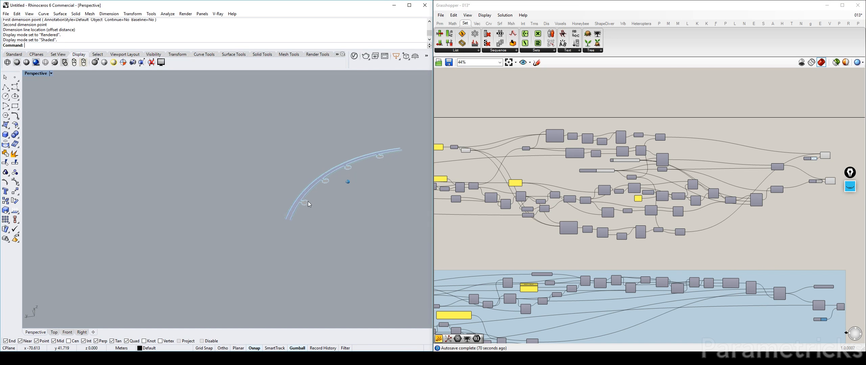
{"action": "scroll", "coordinate": [311, 203], "scroll_direction": "up", "scroll_amount": 6}
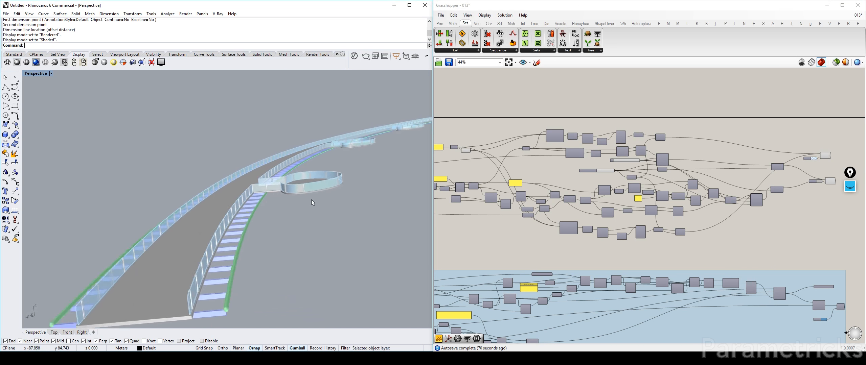
{"action": "scroll", "coordinate": [311, 197], "scroll_direction": "up", "scroll_amount": 3}
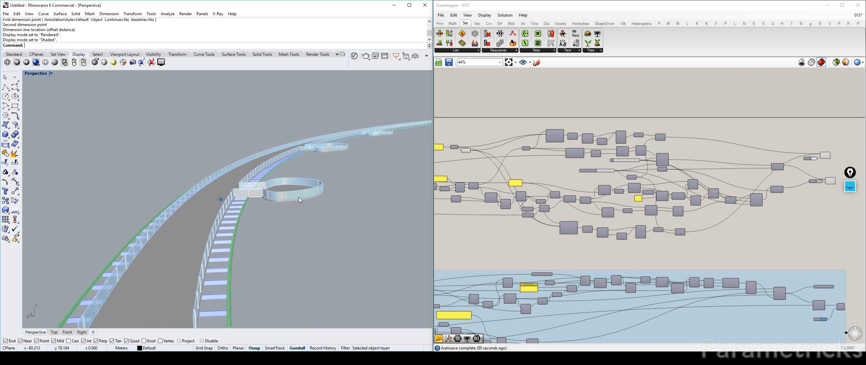
{"action": "left_click", "coordinate": [50, 73]}
{"action": "left_click", "coordinate": [43, 105]}
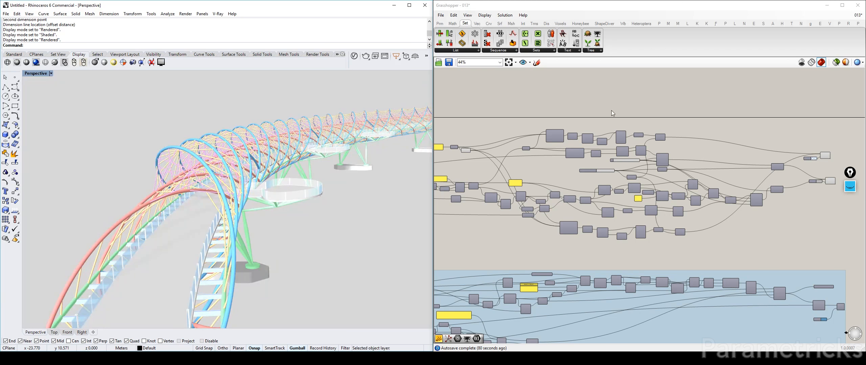
Step: Paste a copy of the OUTER HELIX (MODIFIED) title and place it at the start of the ungrouped balustrade definition
{"action": "scroll", "coordinate": [563, 111], "scroll_direction": "down", "scroll_amount": 3}
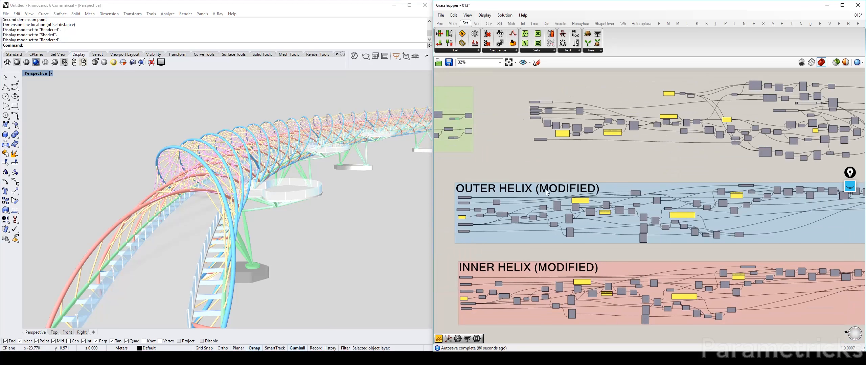
{"action": "right_click_drag", "start_coordinate": [559, 69], "coordinate": [552, 114]}
{"action": "left_click", "coordinate": [544, 133]}
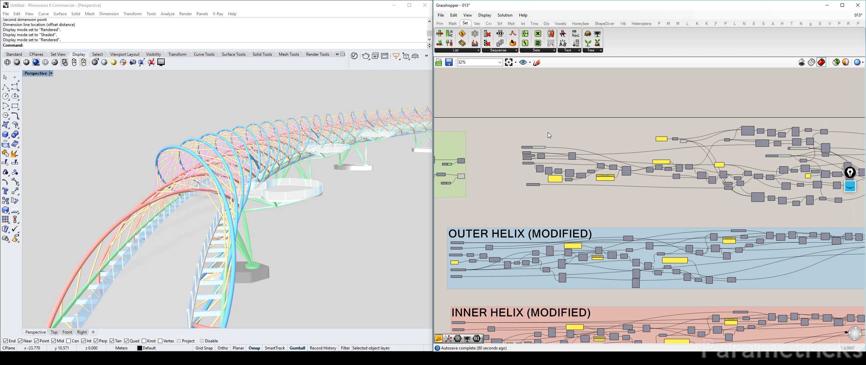
{"action": "key", "text": "ctrl+v"}
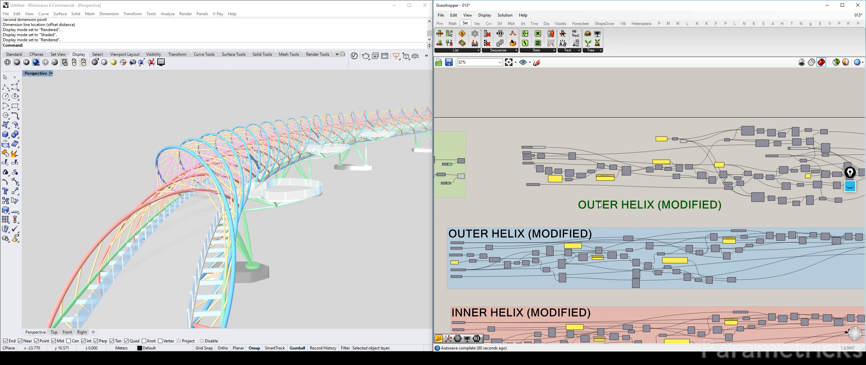
{"action": "mouse_move", "coordinate": [599, 206]}
{"action": "left_mouse_down"}
{"action": "mouse_move", "coordinate": [543, 148]}
{"action": "mouse_move", "coordinate": [599, 202]}
{"action": "left_mouse_up"}
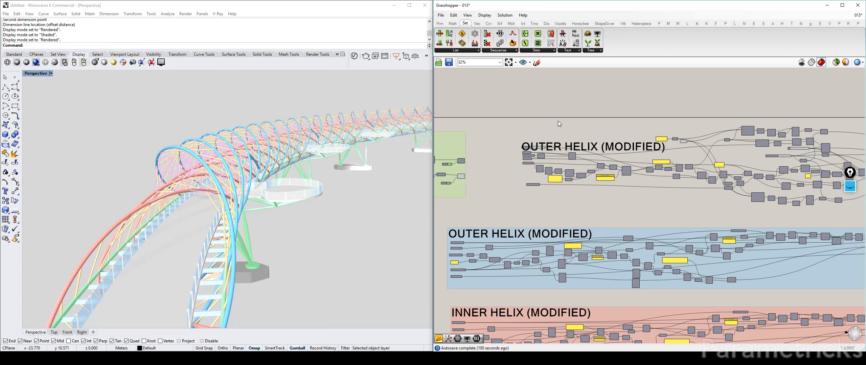
Step: Move the copied title up so it sits clear above the balustrade definition's input components
{"action": "scroll", "coordinate": [599, 151], "scroll_direction": "up", "scroll_amount": 2}
{"action": "left_click", "coordinate": [607, 144]}
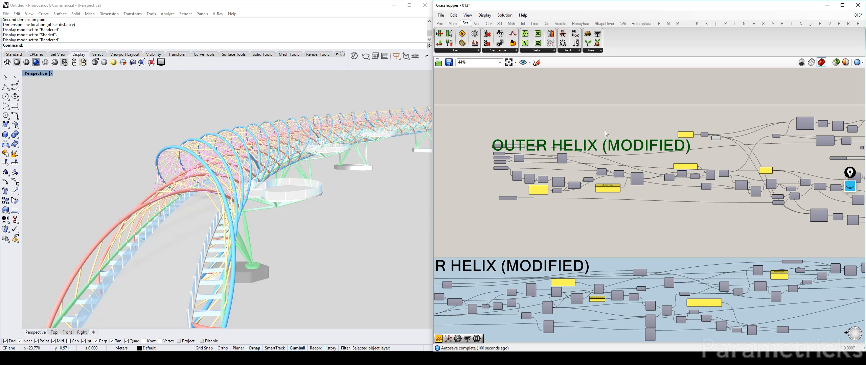
{"action": "key", "text": "ctrl+z"}
{"action": "left_click", "coordinate": [611, 134]}
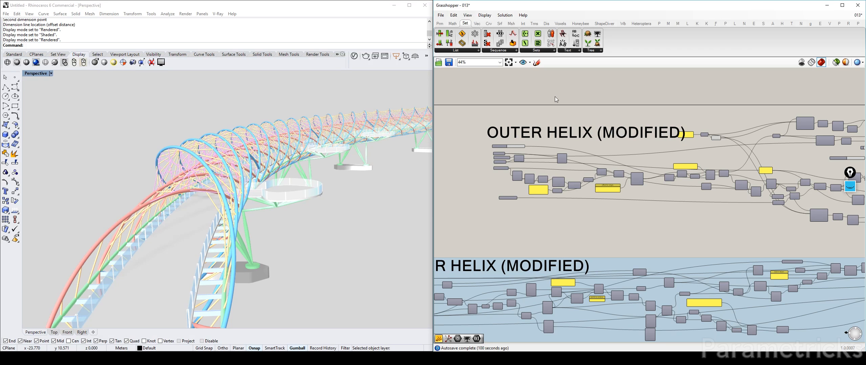
{"action": "left_click", "coordinate": [500, 134]}
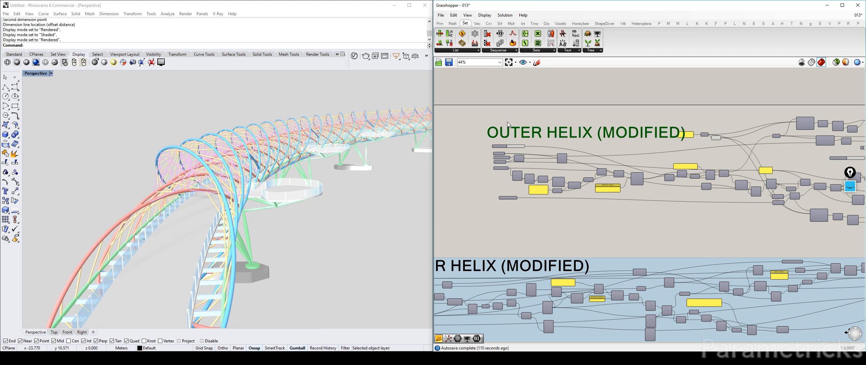
{"action": "mouse_move", "coordinate": [504, 140]}
{"action": "left_mouse_down"}
{"action": "mouse_move", "coordinate": [510, 130]}
{"action": "mouse_move", "coordinate": [496, 126]}
{"action": "left_mouse_up"}
{"action": "left_click", "coordinate": [472, 91]}
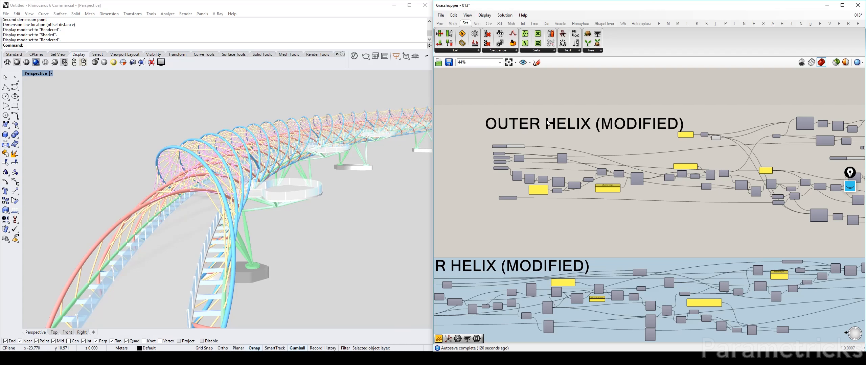
Step: Move the yellow value panel beside the copied title and its two connected components down, clear of the lettering
{"action": "scroll", "coordinate": [548, 123], "scroll_direction": "up", "scroll_amount": 2}
{"action": "scroll", "coordinate": [568, 127], "scroll_direction": "up", "scroll_amount": 1}
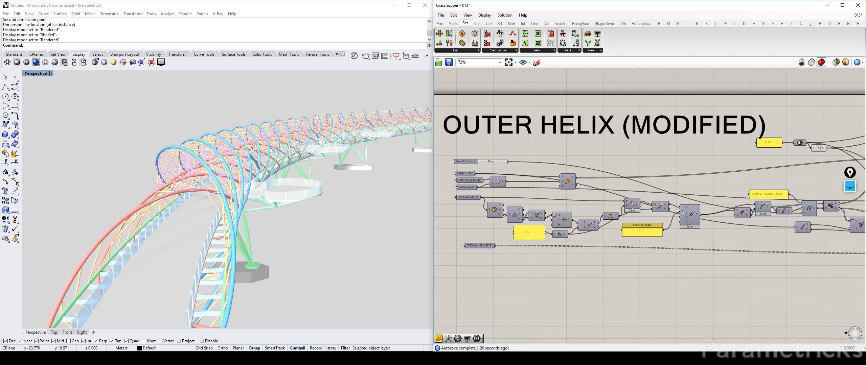
{"action": "right_click_drag", "start_coordinate": [713, 138], "coordinate": [621, 135]}
{"action": "left_click_drag", "start_coordinate": [716, 123], "coordinate": [665, 155]}
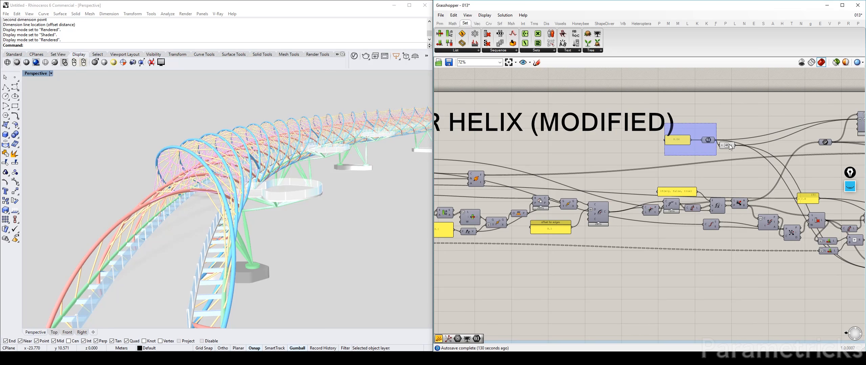
{"action": "left_click_drag", "start_coordinate": [731, 147], "coordinate": [729, 145]}
{"action": "left_click", "coordinate": [729, 145]}
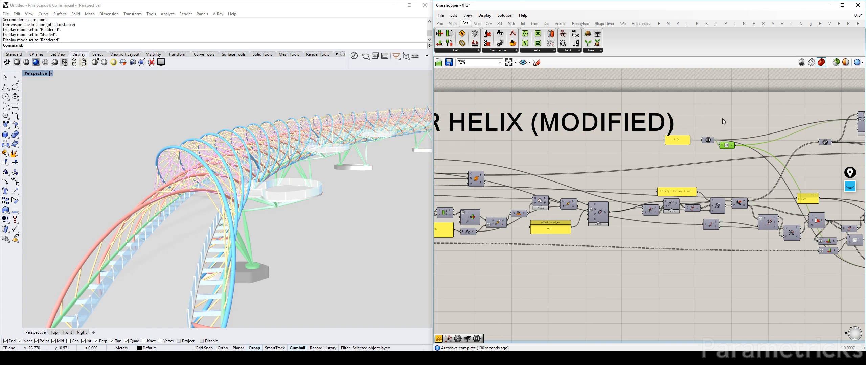
{"action": "key", "text": "ctrl+z"}
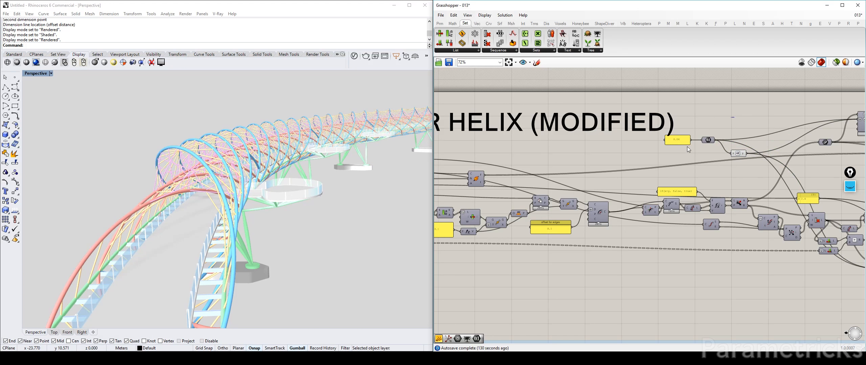
{"action": "left_click_drag", "start_coordinate": [687, 146], "coordinate": [718, 147]}
{"action": "right_click_drag", "start_coordinate": [674, 96], "coordinate": [752, 98]}
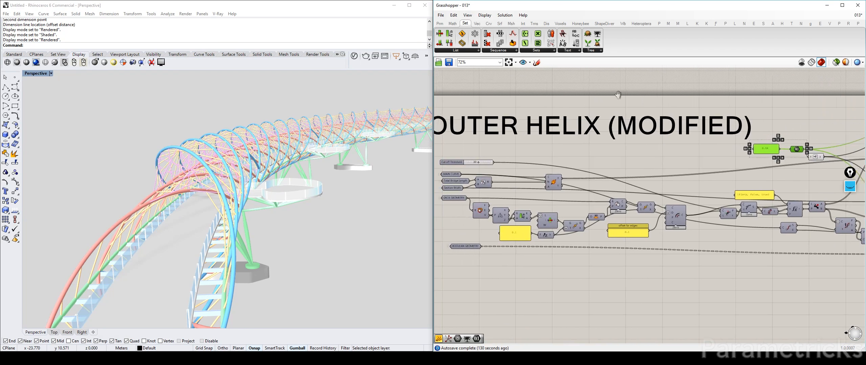
Step: Open the properties of the copied title above the balustrade definition with its text selected
{"action": "scroll", "coordinate": [743, 94], "scroll_direction": "down", "scroll_amount": 2}
{"action": "right_click_drag", "start_coordinate": [630, 99], "coordinate": [564, 104]}
{"action": "left_click", "coordinate": [571, 120]}
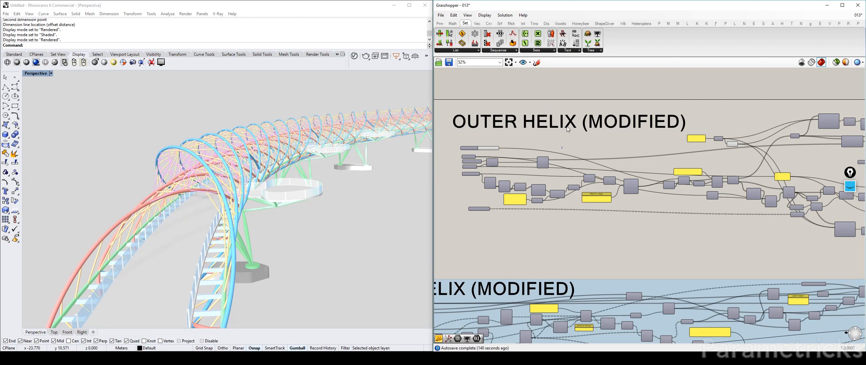
{"action": "left_click", "coordinate": [567, 126]}
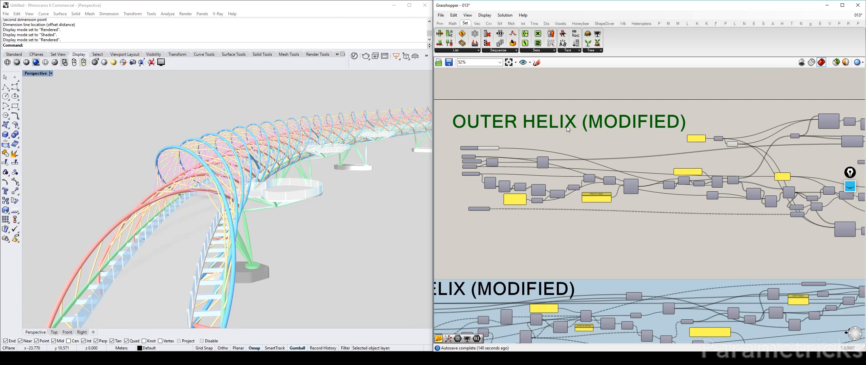
{"action": "double_click", "coordinate": [537, 121]}
{"action": "key", "text": "Tab"}
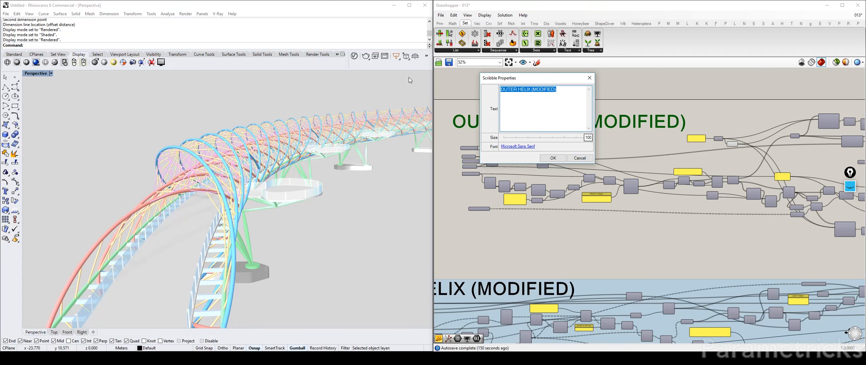